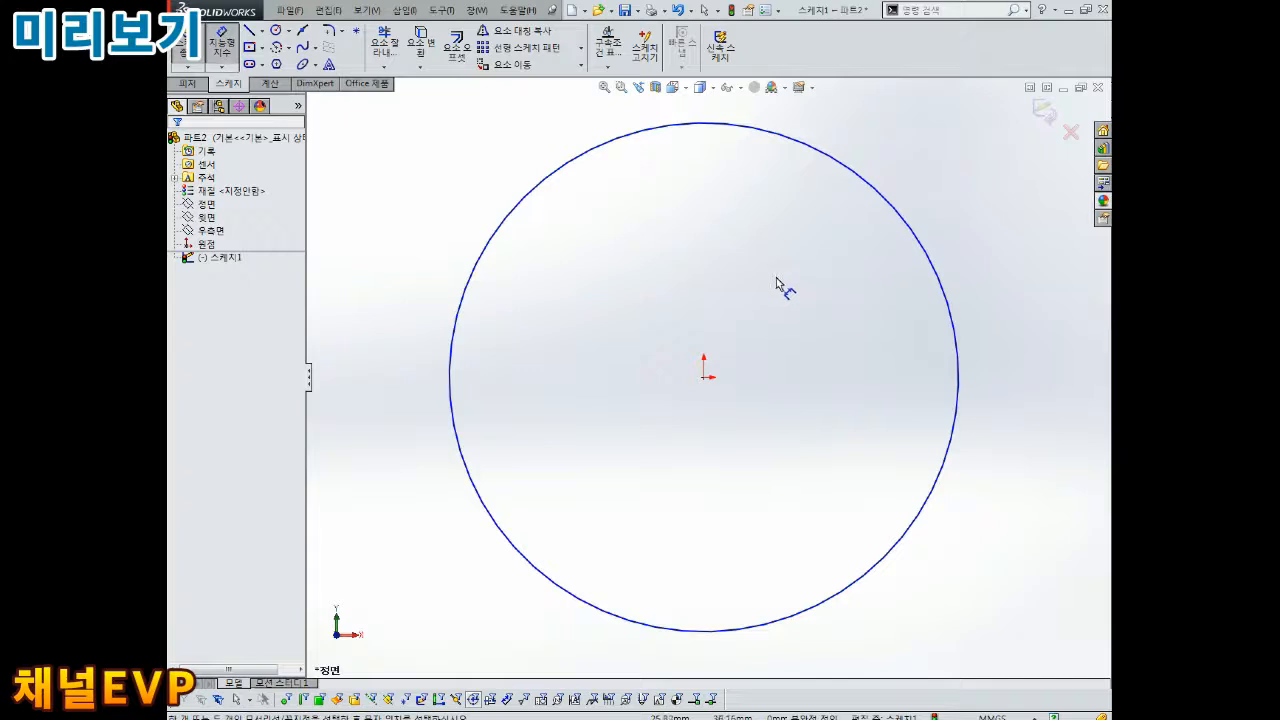
- Set the large circle's diameter to 71 mm and add a 15 mm circle centred on the origin
left_click(892, 216)
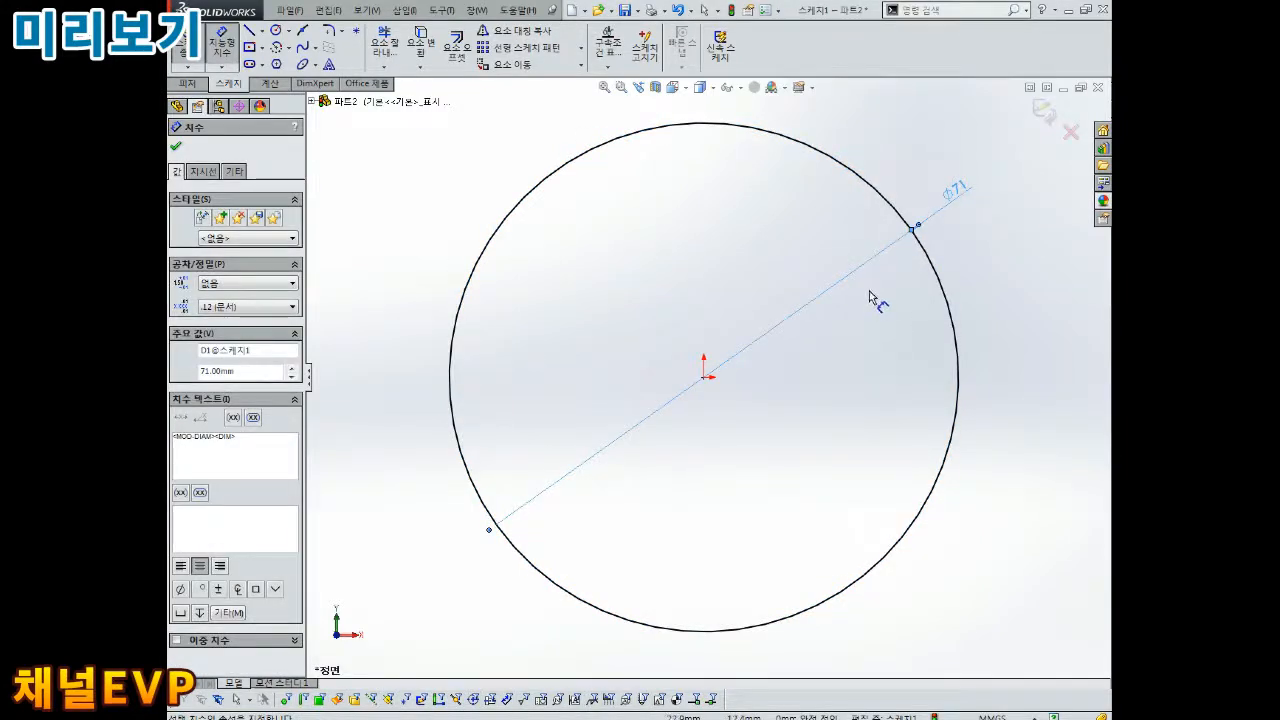
left_click(276, 31)
left_click(704, 377)
left_click(782, 370)
right_click_drag(866, 358, 866, 320)
left_click(771, 336)
left_click(762, 245)
type("15")
key("Return")
- Extrude the two concentric circles into a solid disc with a centre hole
middle_click_drag(842, 356, 836, 246)
left_click_drag(746, 265, 692, 284)
left_click_drag(955, 221, 864, 303)
left_click(188, 52)
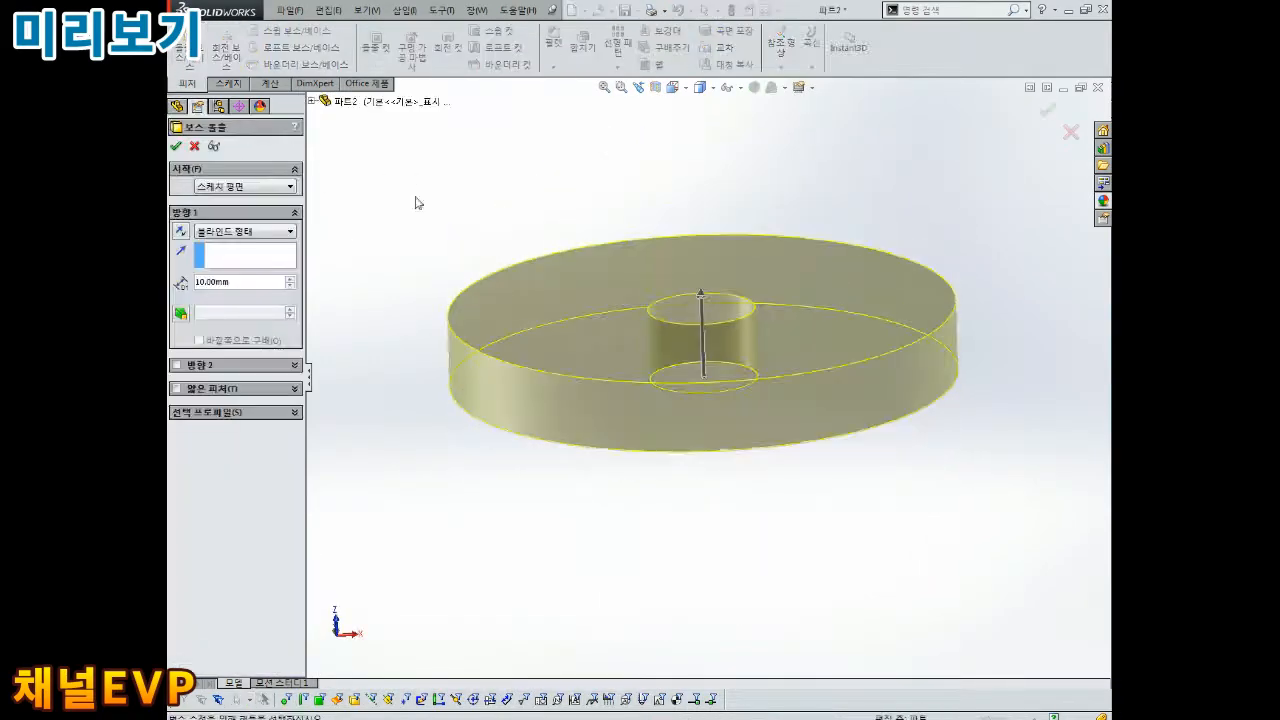
key("Return")
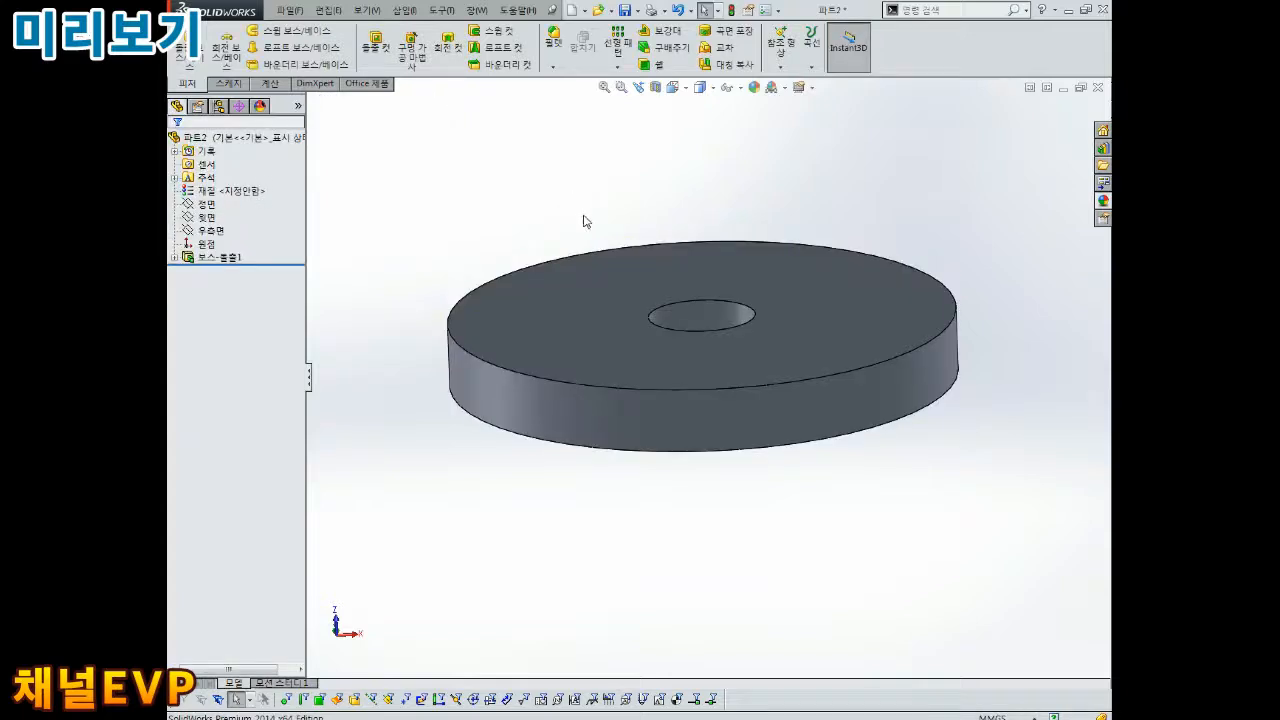
- Start a sketch on the disc's top face and draw a circle centred on the origin, between the hole and rim
middle_click_drag(745, 250, 748, 272)
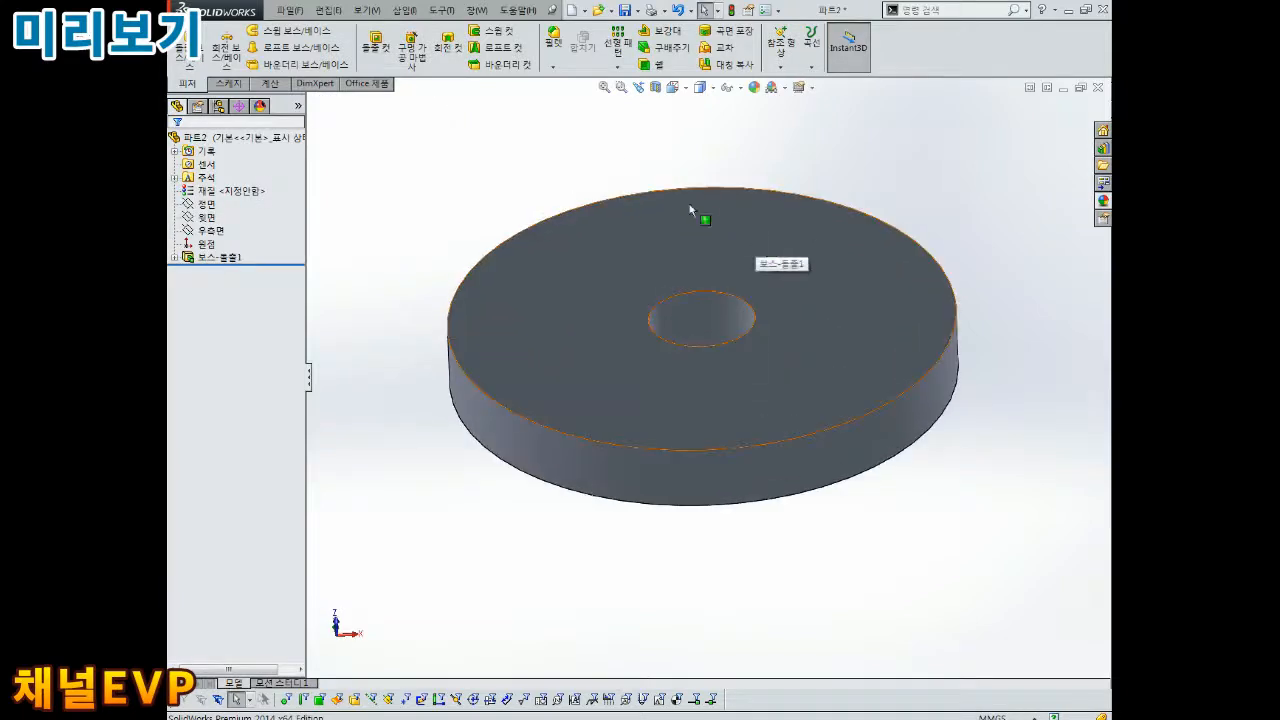
middle_click_drag(949, 149, 854, 237, "ctrl")
left_click(602, 312)
left_click(660, 270)
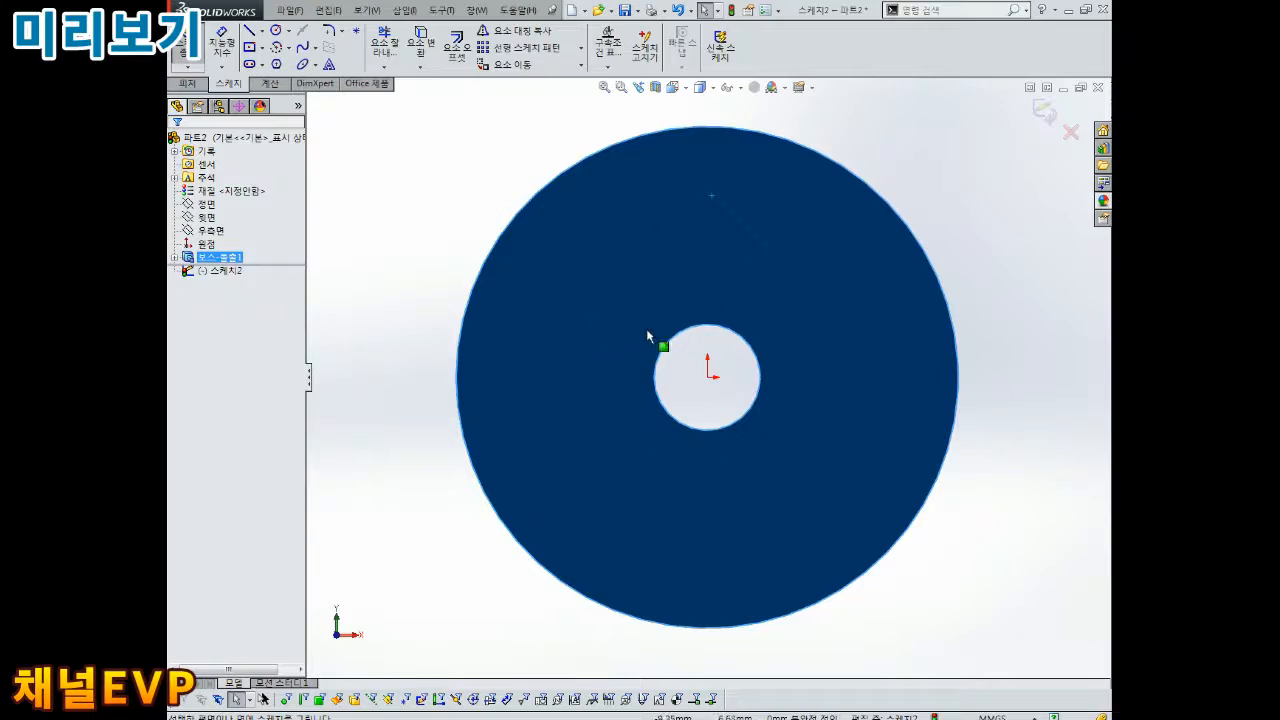
left_click(275, 33)
left_click(707, 377)
left_click(866, 283)
- Set the new circle's diameter to 47.5 mm
left_click(221, 42)
left_click(831, 241)
left_click(892, 156)
type("47.5")
key("Return")
key("Escape")
- Convert the centre hole's edge into the sketch and hide the disc body
left_click(707, 326)
left_click(420, 42)
left_click(216, 258)
left_click(238, 253)
left_click_drag(890, 157, 780, 435)
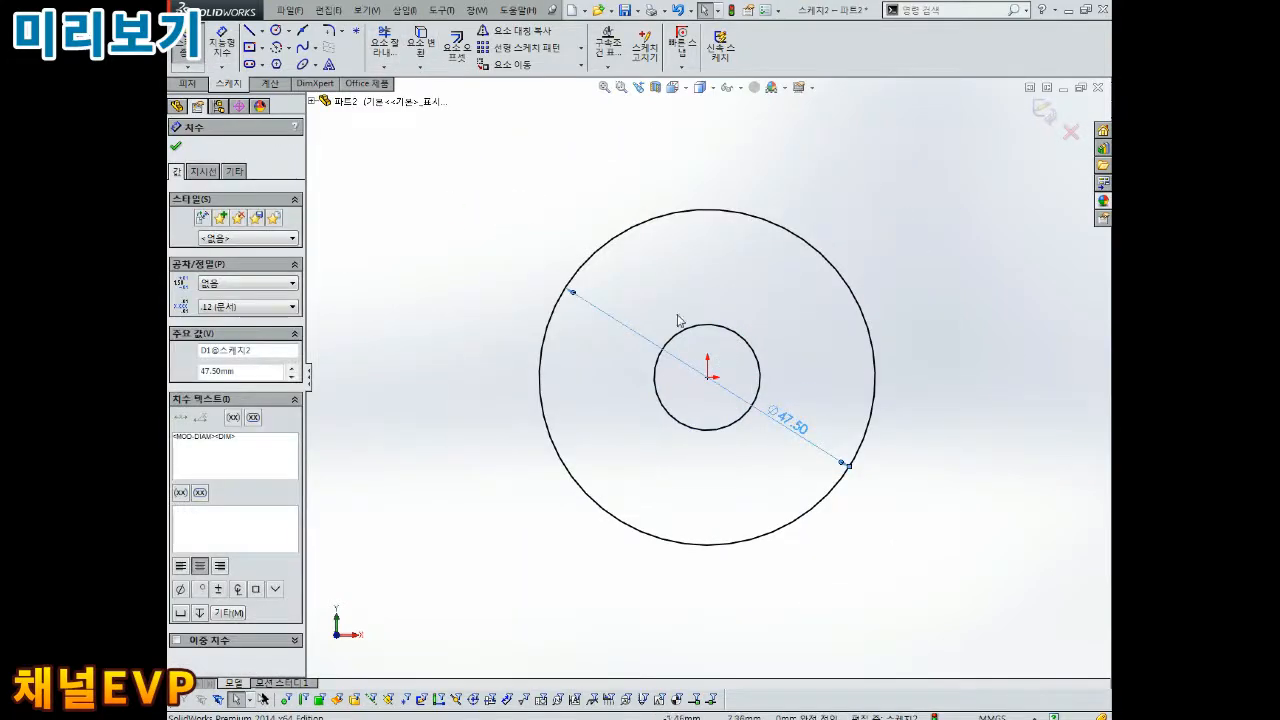
- Show the disc temporarily to convert its outer edge into the sketch
left_click(178, 148)
left_click(216, 258)
left_click(239, 248)
scroll(552, 333, "up", 2)
left_click(845, 230)
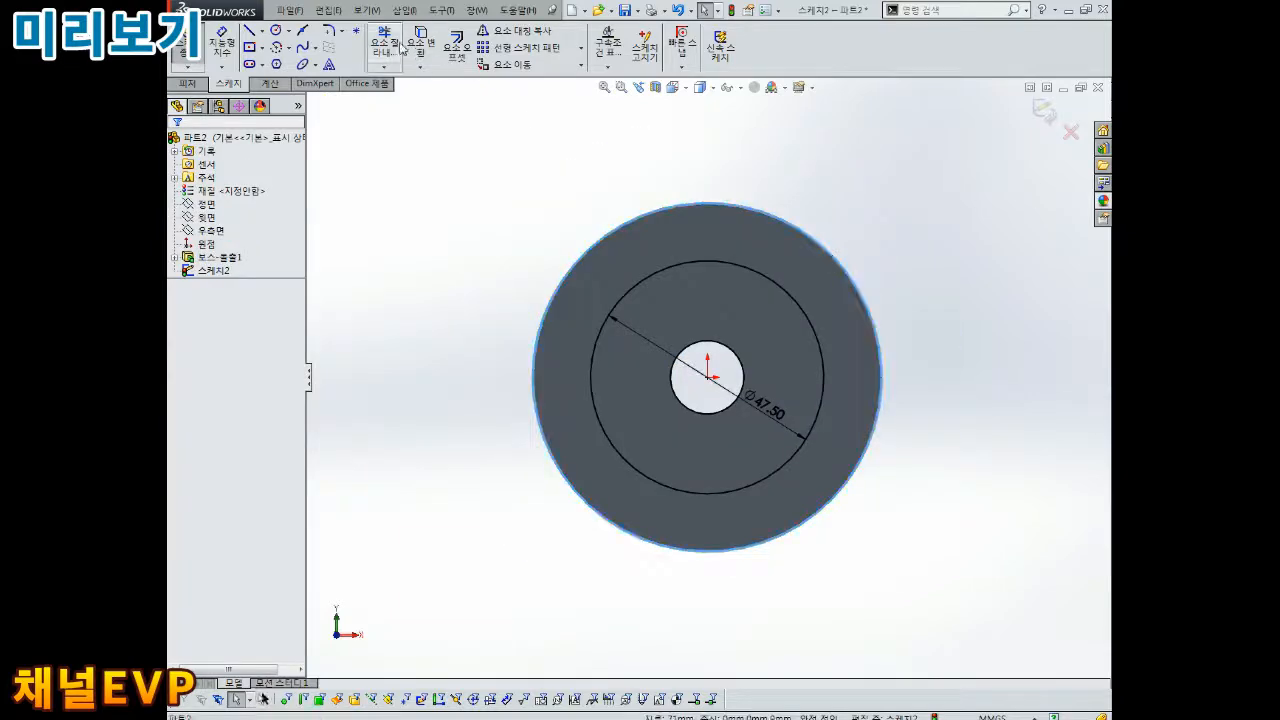
left_click(216, 258)
left_click(238, 253)
middle_click_drag(698, 426, 686, 436, "ctrl")
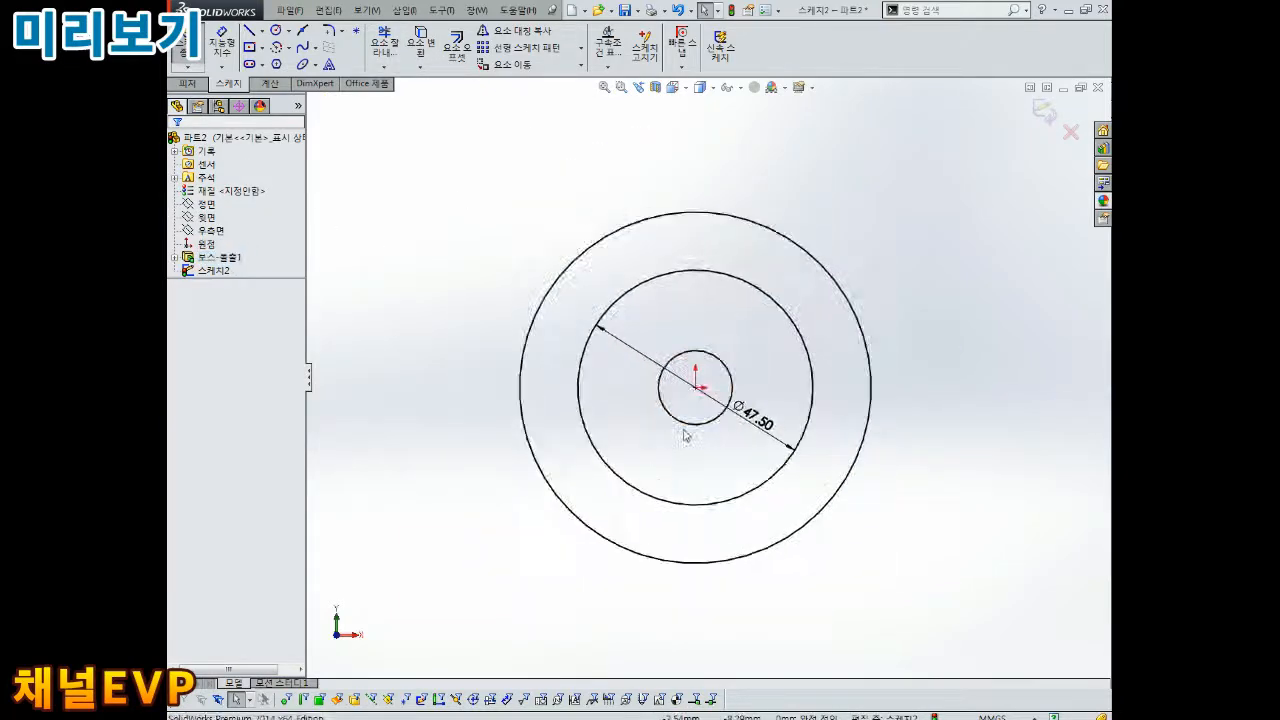
- Sketch two horizontal lines across the ring's left side and a vertical centreline from the origin up to the outer circle
left_click(257, 38)
left_click_drag(498, 352, 608, 352)
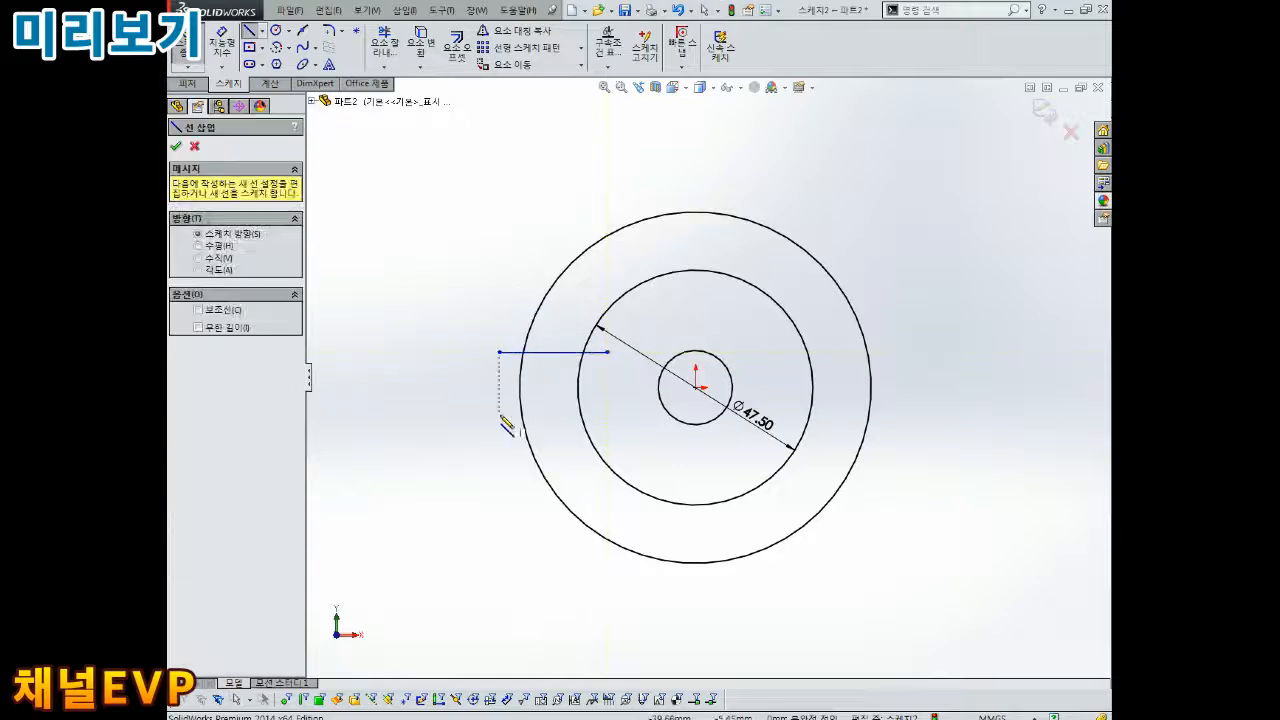
left_click_drag(492, 413, 600, 413)
left_click(284, 62)
left_click_drag(696, 387, 696, 212)
key("Escape")
scroll(671, 398, "down", 2)
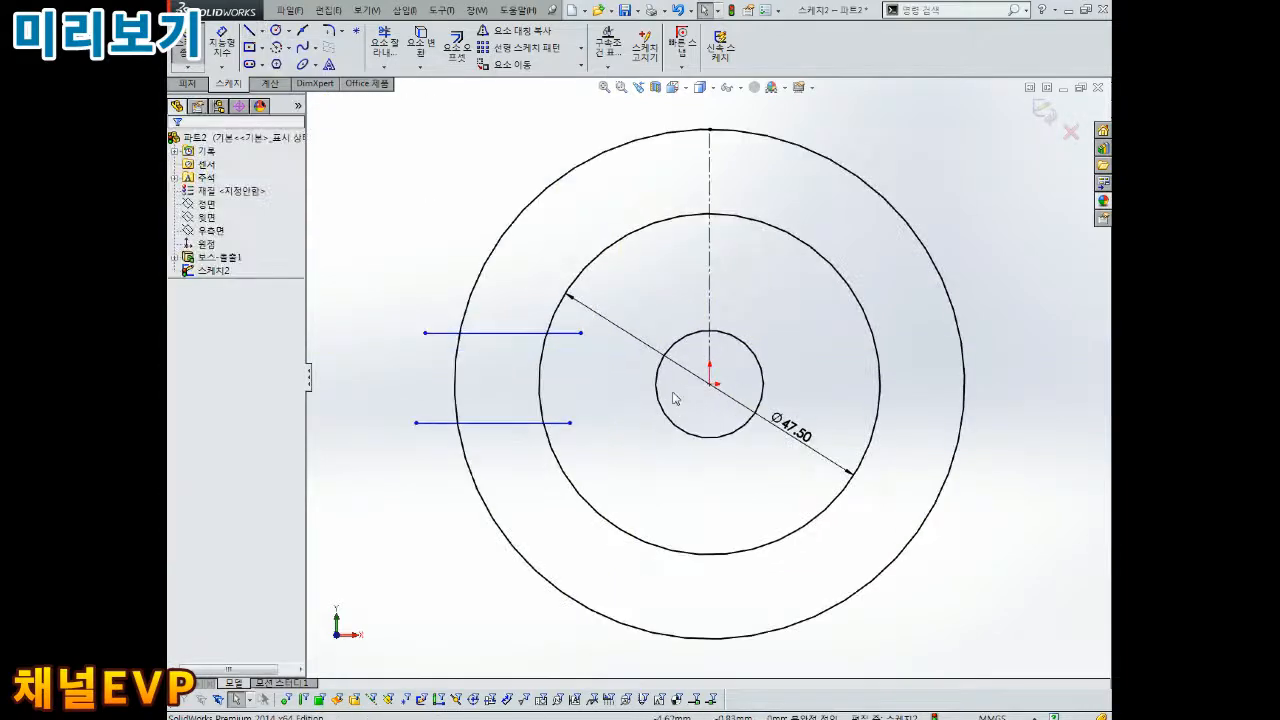
- Set the spacing between the two horizontal lines to 15 mm
scroll(686, 403, "up", 1)
left_click(544, 341)
left_click(543, 415, "ctrl")
left_click(206, 469)
left_click(543, 341)
left_click(538, 416)
left_click(416, 377)
type("15")
key("Return")
- Set the distance from the upper horizontal line to the origin to 7.5 mm
left_click(553, 326)
left_click(708, 383)
left_click(533, 364)
type("7")
key("Return")
double_click(528, 368)
type("7.5")
key("Return")
key("Escape")
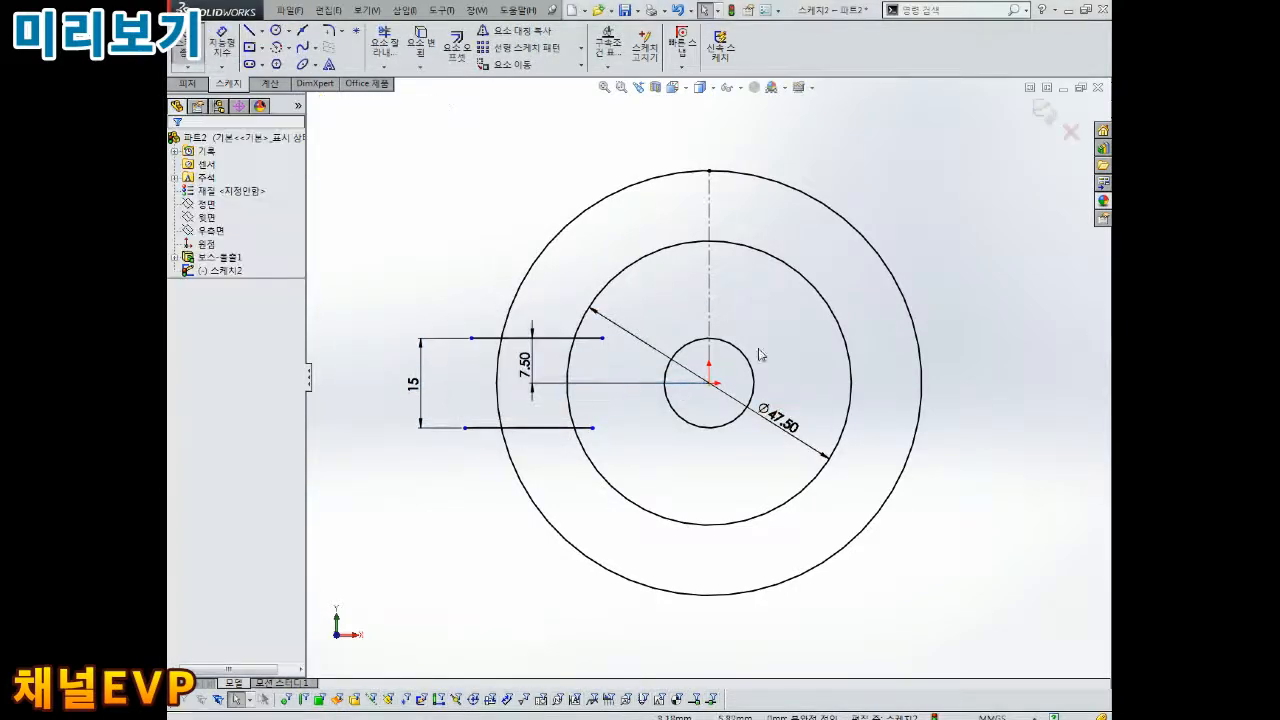
- Trim the ends of both horizontal lines that extend beyond the outer and 47.5 mm circles
left_click(373, 58)
left_click(486, 338)
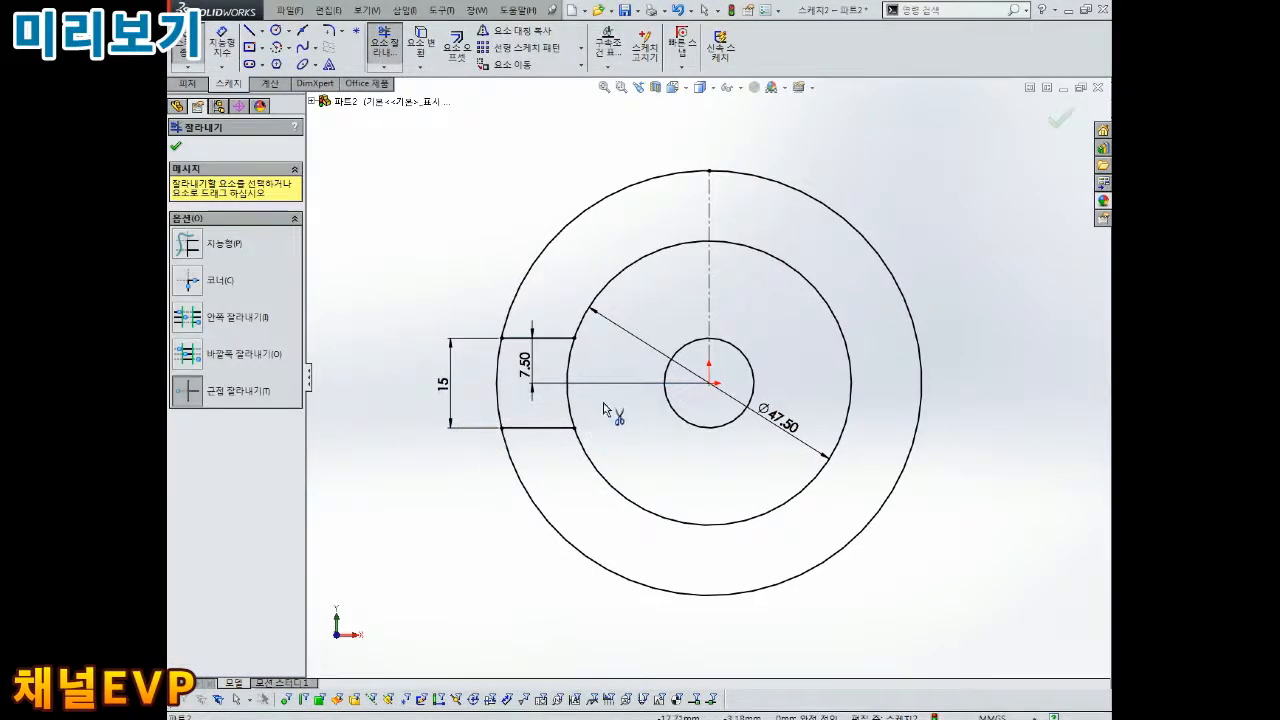
key("Escape")
- Mirror the two horizontal lines about the vertical centreline to the ring's right side
left_click(522, 31)
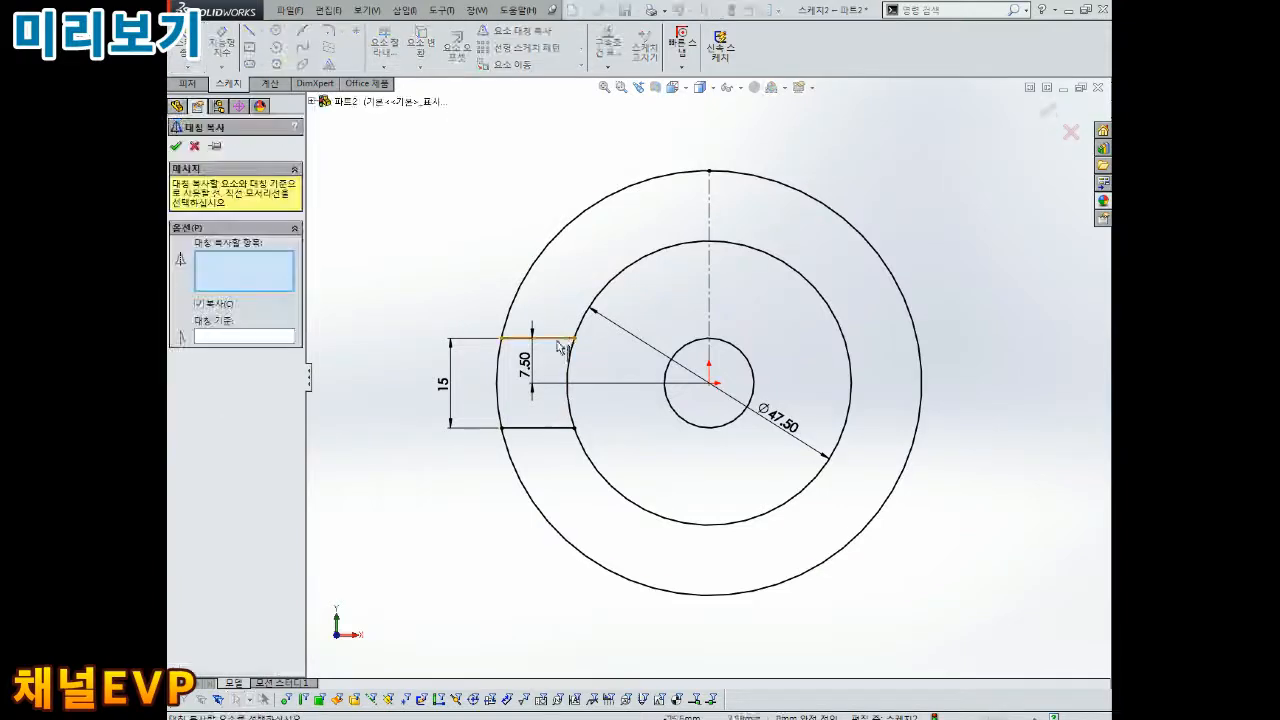
left_click(566, 339)
left_click(562, 428)
left_click(245, 337)
left_click(710, 292)
key("Return")
scroll(880, 395, "up", 2)
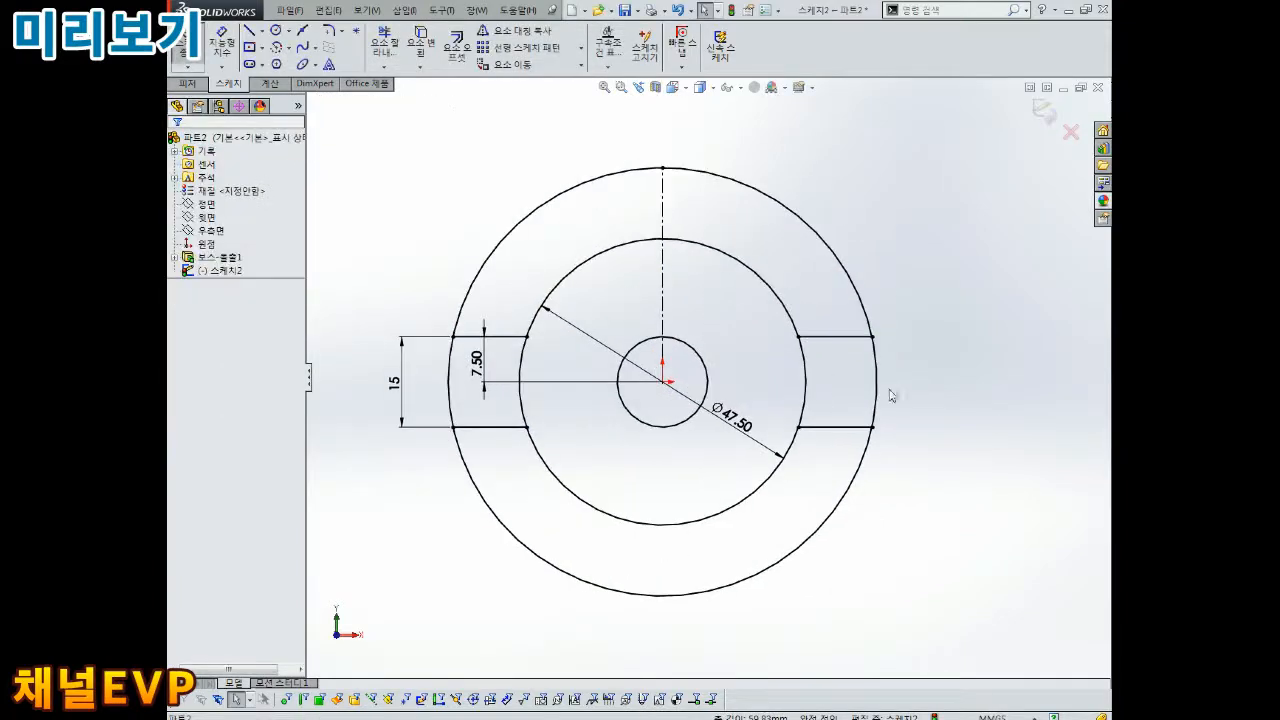
- Trim the outer circle's upper and lower arcs and the 47.5 mm circle's arcs between each pair of lines
left_click(385, 45)
left_click(578, 228)
left_click(808, 268)
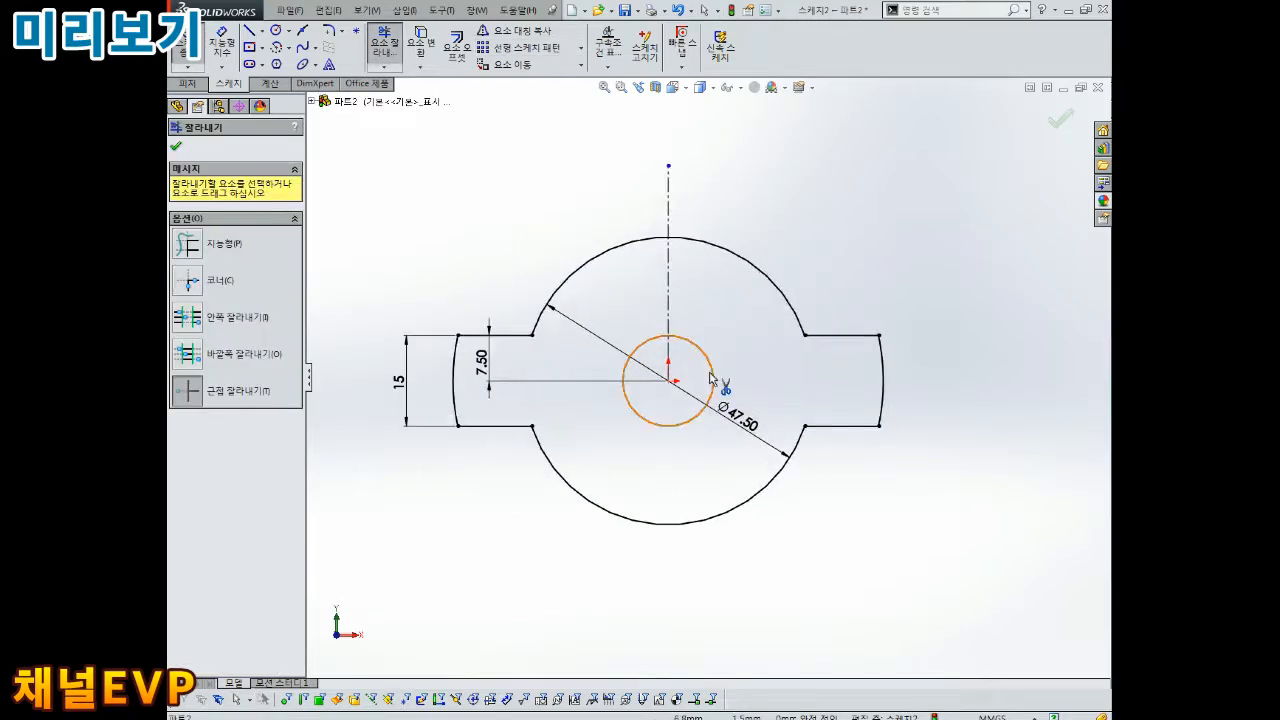
scroll(740, 388, "down", 1)
key("Escape")
- Exit the winged profile sketch and show the hidden disc body
left_click(1045, 112)
middle_click_drag(625, 425, 594, 300)
scroll(594, 300, "up", 2)
left_click(218, 257)
left_click(264, 215)
mouse_move(512, 170)
middle_mouse_down()
mouse_move(520, 191)
mouse_move(518, 178)
middle_mouse_up()
left_click(376, 45)
left_click(545, 380)
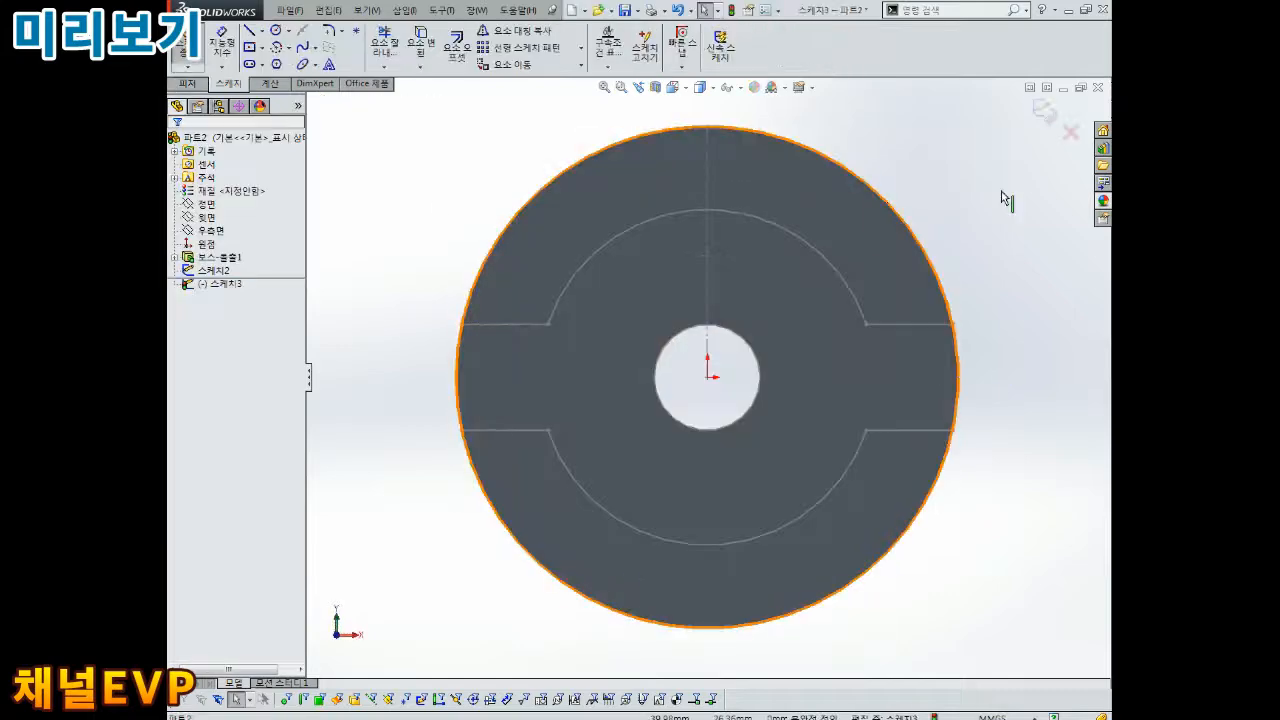
- Extrude the winged profile around the centre hole as a boss merged with the disc
left_click(646, 347)
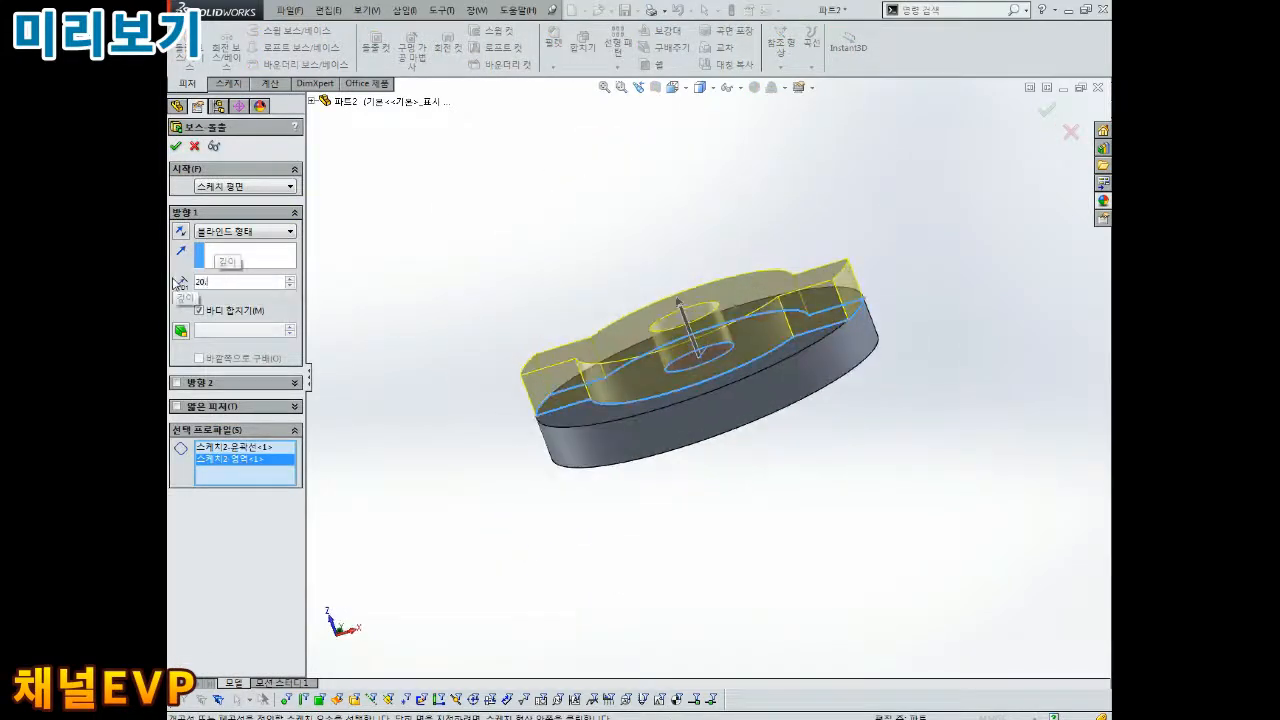
key("Return")
middle_click_drag(598, 205, 660, 234)
key("Return")
- Start a sketch on the boss's top face and draw small circles above and below the hole, the lower about 5.1 mm in radius
middle_click_drag(723, 163, 739, 325)
scroll(730, 269, "down", 2)
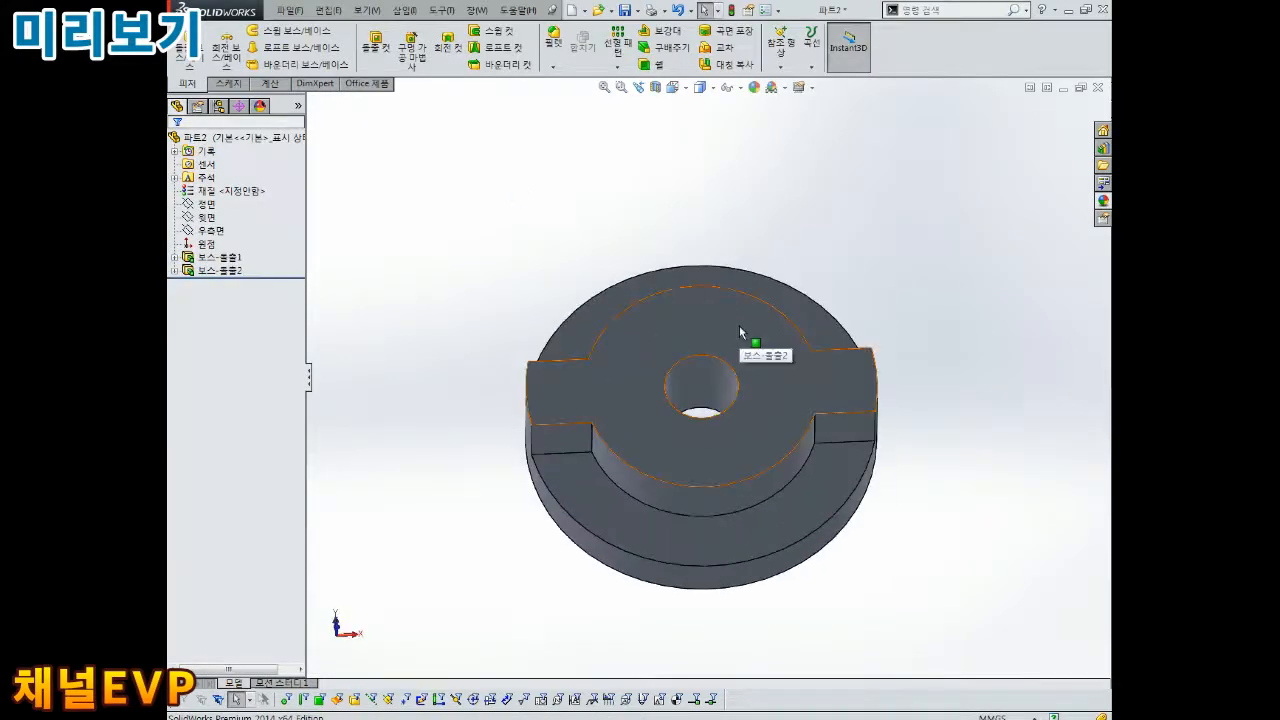
left_click(728, 317)
left_click(762, 275)
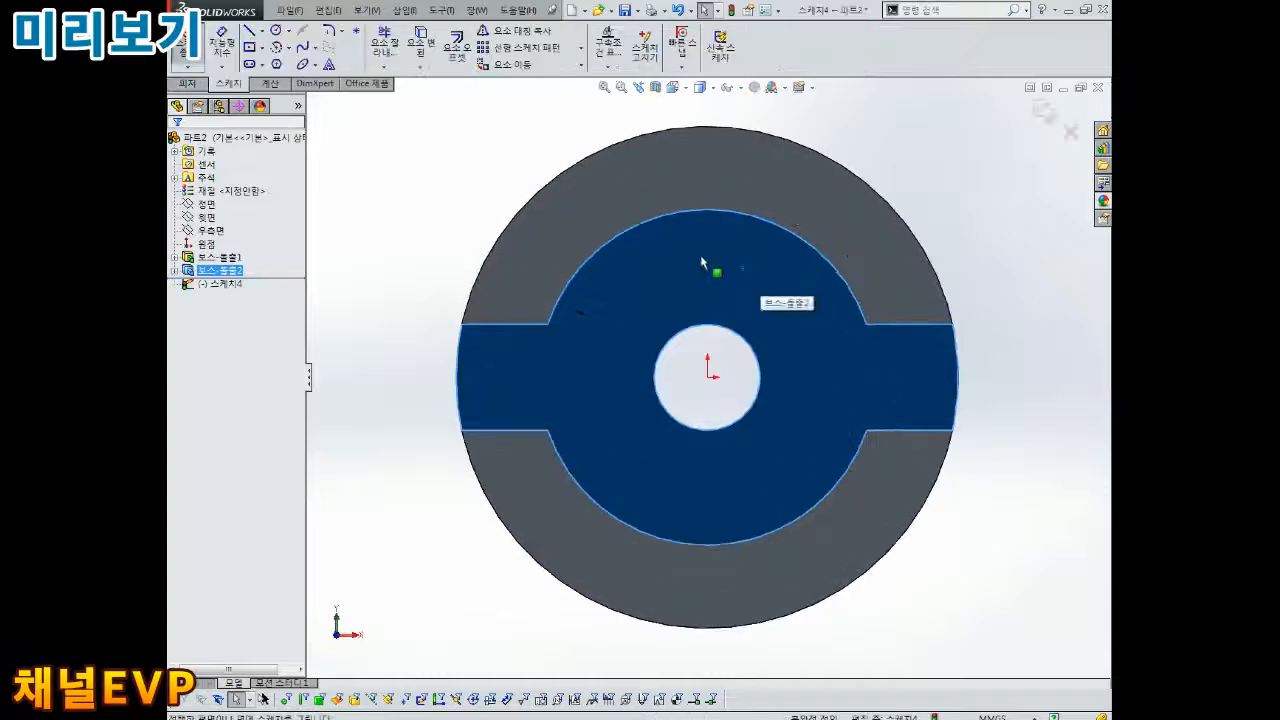
left_click(276, 30)
left_click_drag(707, 255, 736, 255)
left_click_drag(707, 504, 743, 504)
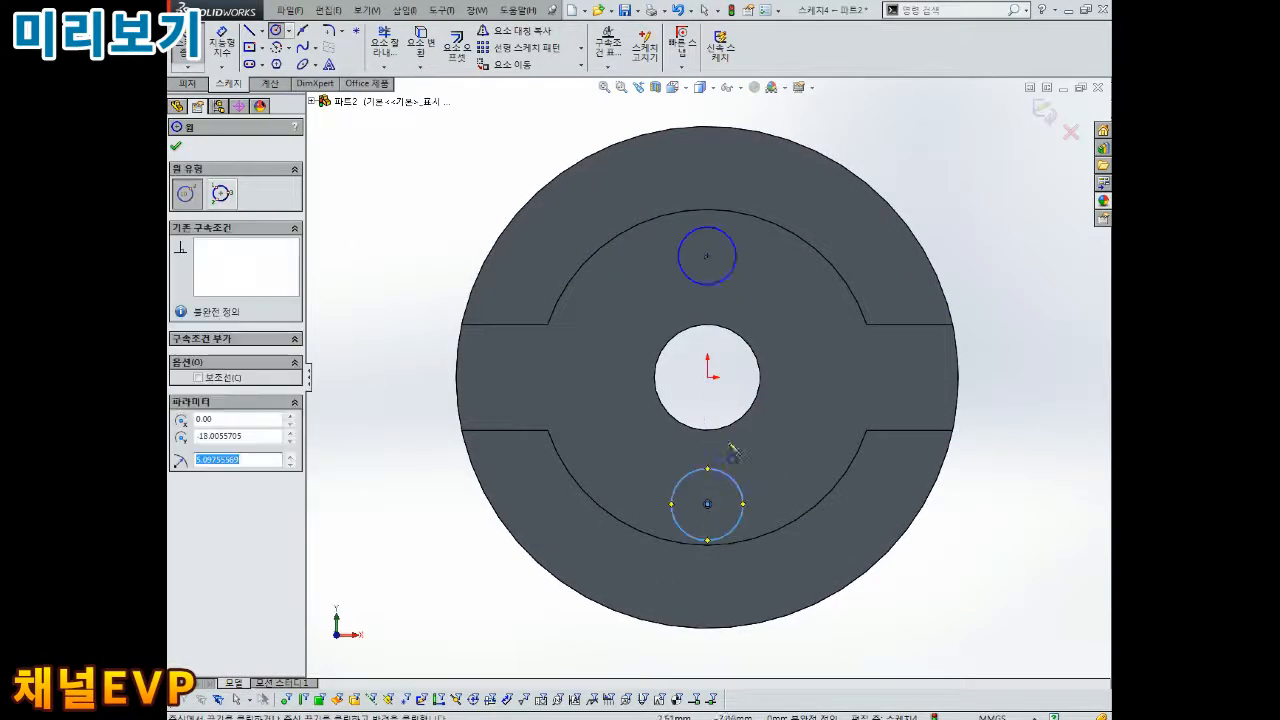
- Align the lower circle's centre vertically with the origin
left_click(709, 378, "ctrl")
left_click(707, 504, "ctrl")
left_click(181, 404)
left_click(1017, 381)
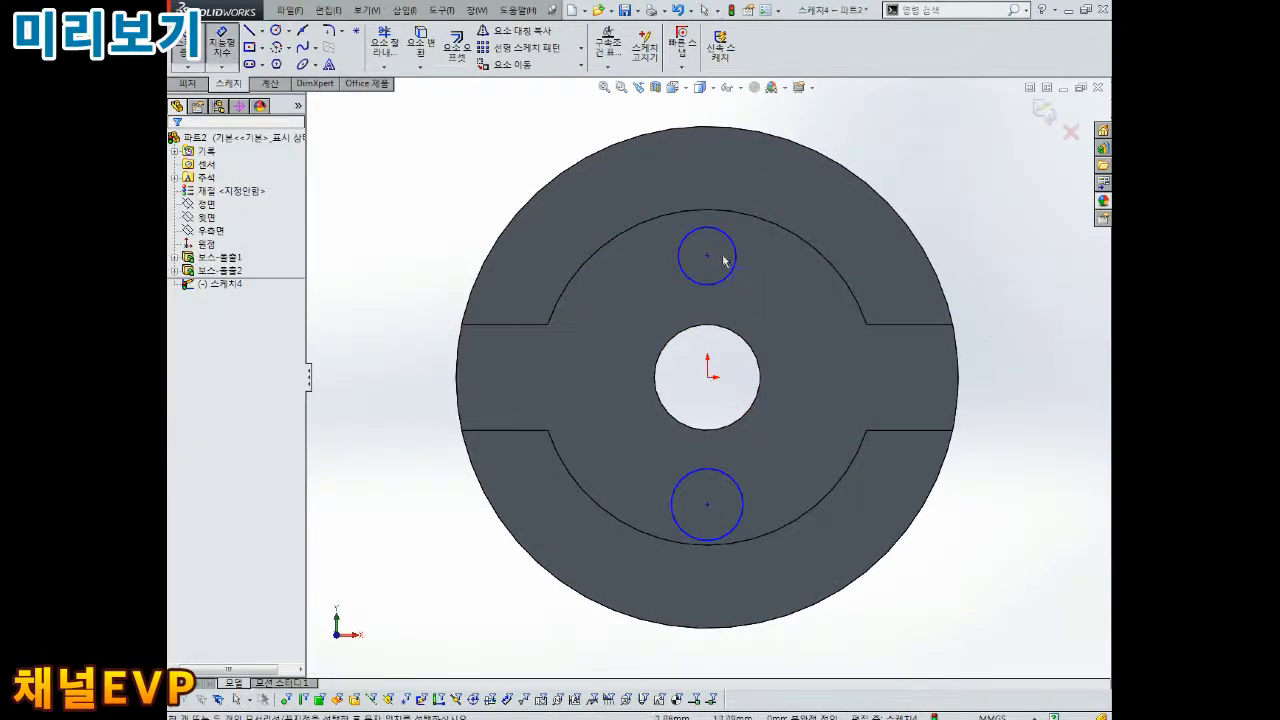
- Set the distance between the two small circles' centres to 35 mm
left_click(732, 259)
left_click(733, 480)
left_click(799, 400)
type("35")
key("Return")
- Dimension the lower circle's centre 17.5 mm from the origin
left_click(704, 468)
left_click(707, 378)
left_click(622, 430)
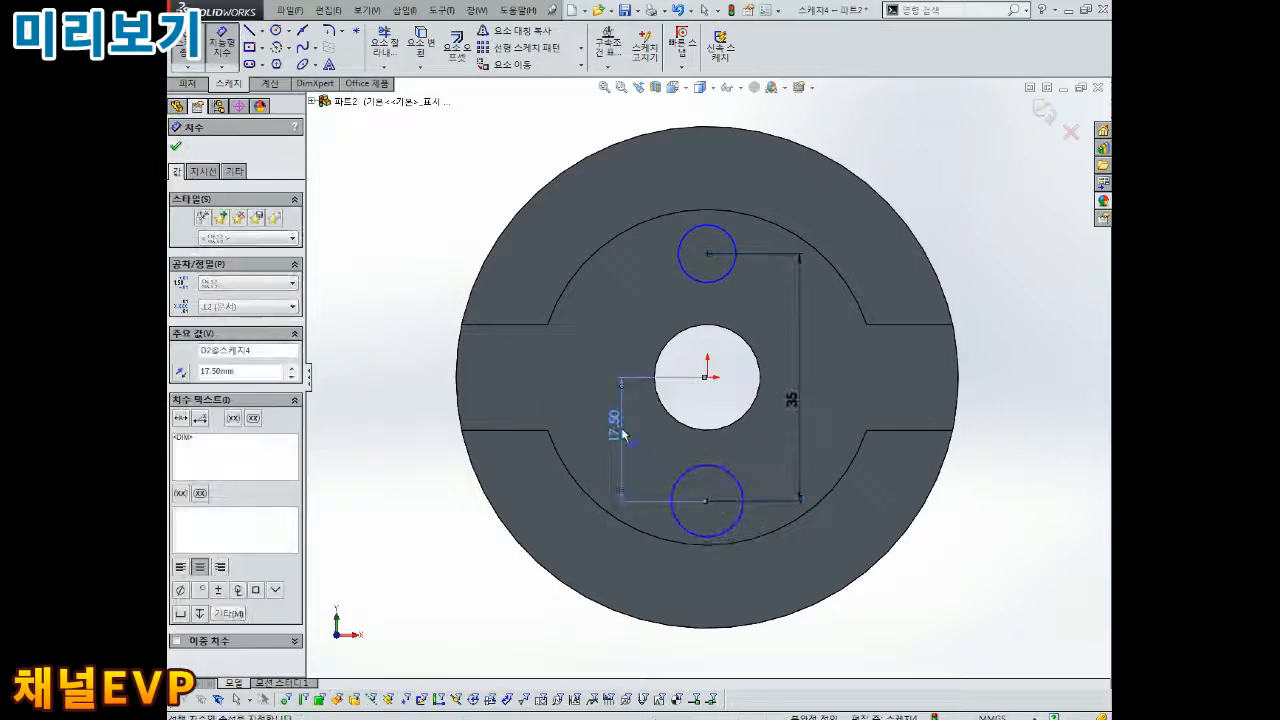
key("Escape")
- Set the upper small circle's diameter to 11 mm
left_click(222, 45)
left_click(731, 237)
left_click(770, 178)
type("11")
key("Return")
key("Escape")
- Make the upper and lower small circles equal in size
left_click(737, 280)
left_click(735, 479, "ctrl")
left_click(183, 437)
key("Escape")
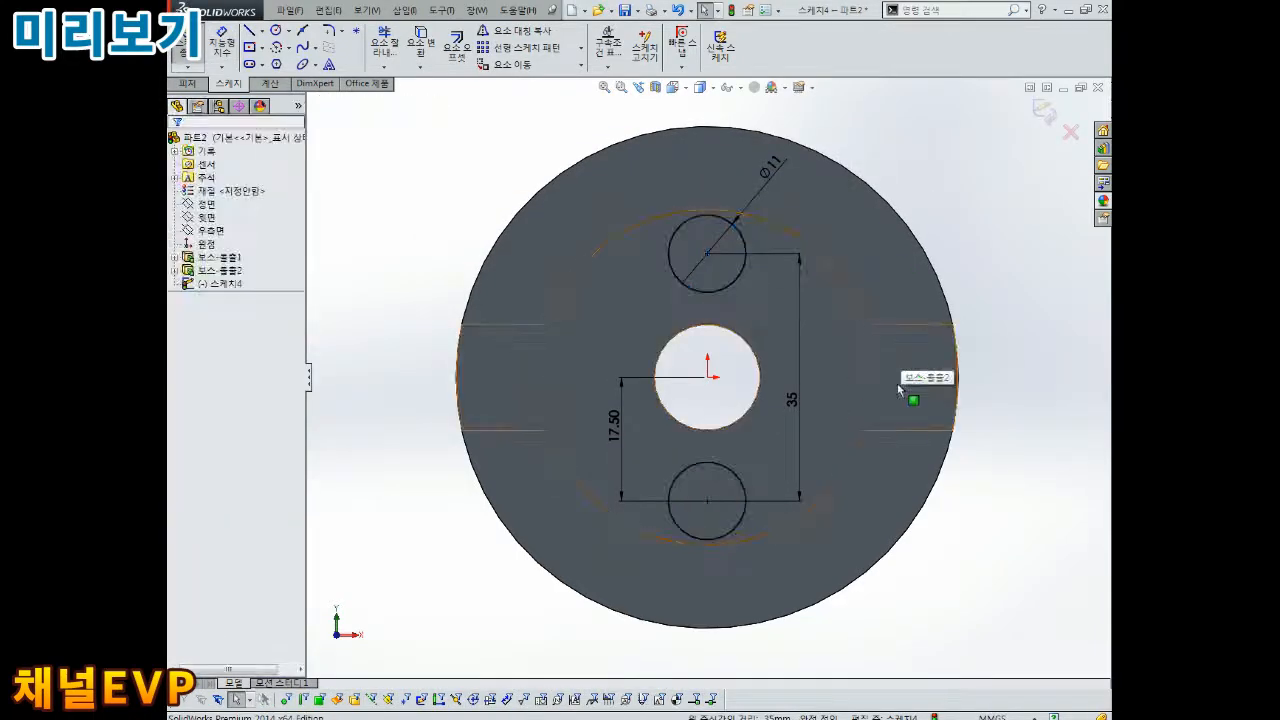
- Sketch a circle centred on the origin and set its diameter to 31 mm
left_click(276, 31)
left_click(707, 377)
left_click(756, 321)
key("Escape")
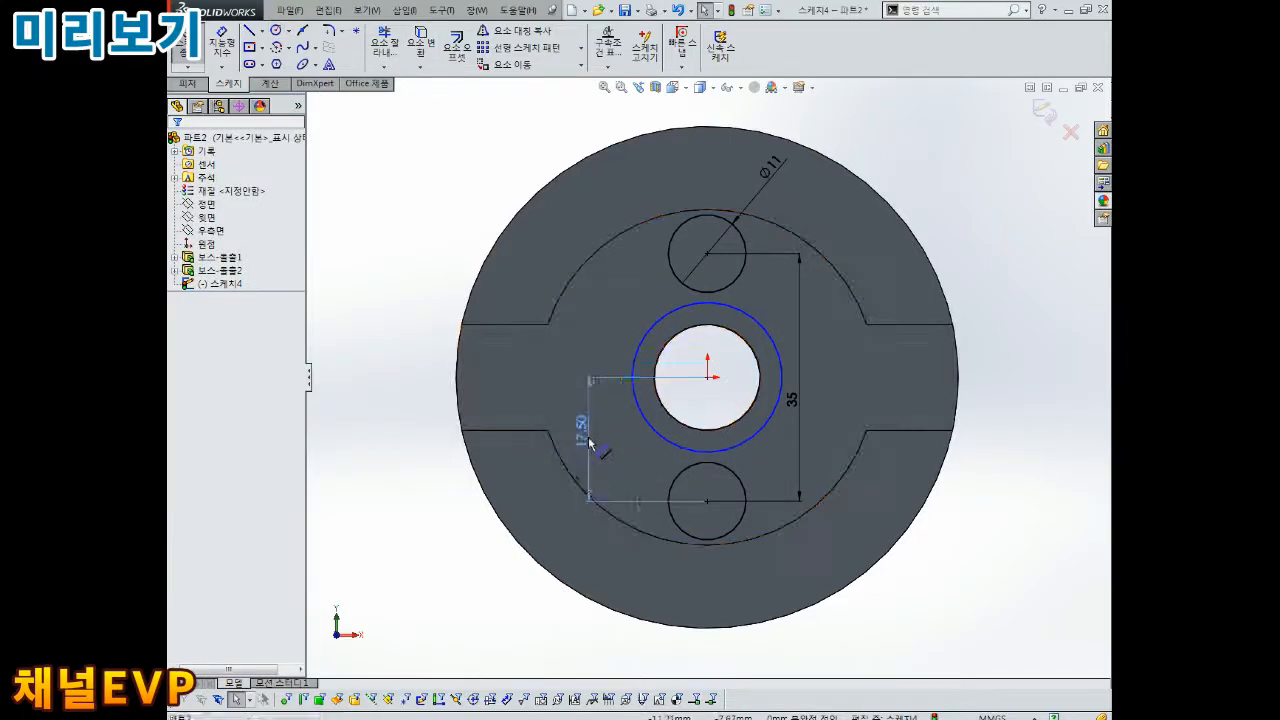
left_click(588, 445)
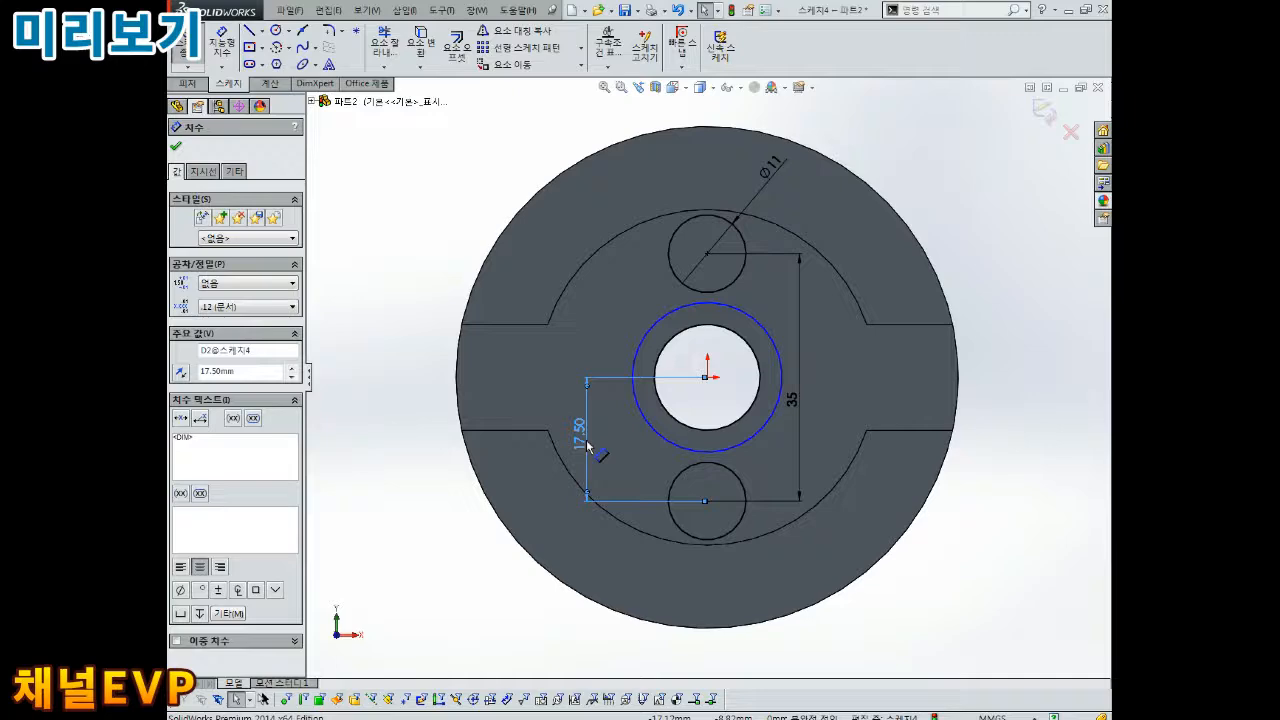
left_click(771, 334)
left_click(888, 228)
type("31")
key("Return")
key("Escape")
- Hide the solid body and move the 11, 31 and 35 mm dimensions clear of the circles
left_click(557, 240)
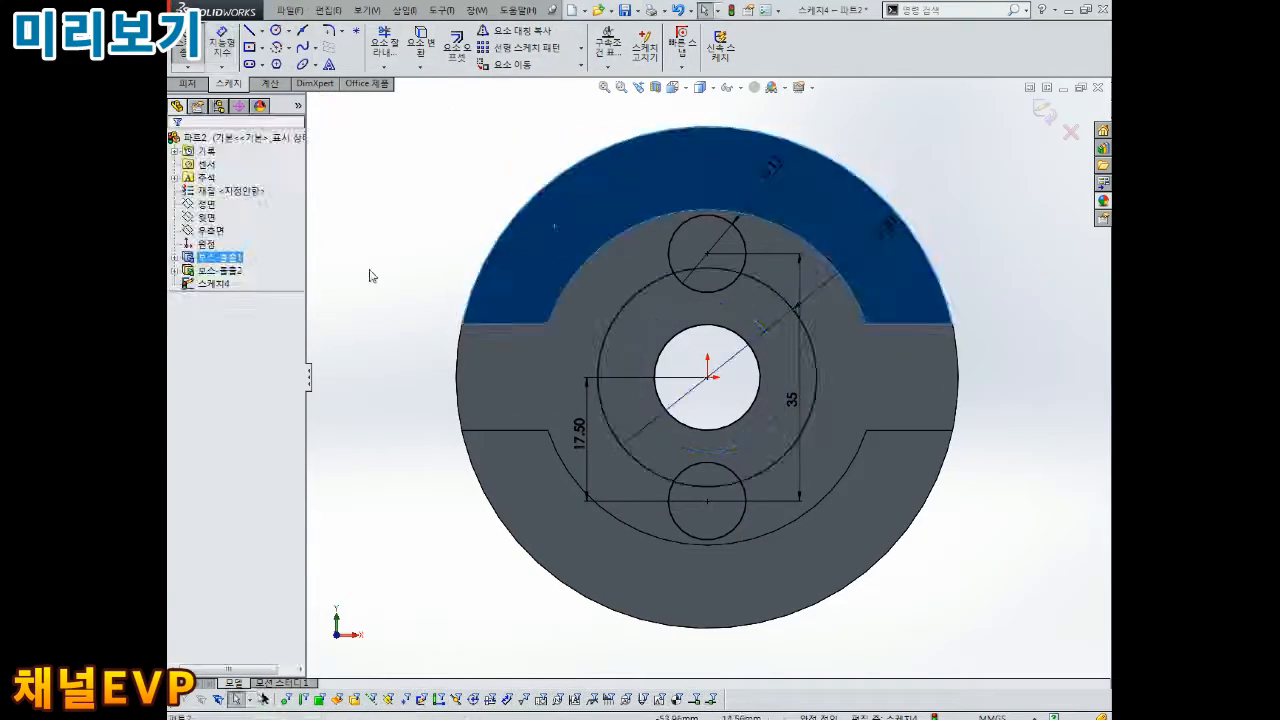
left_click(600, 204)
scroll(752, 392, "down", 1)
scroll(712, 378, "up", 2)
scroll(739, 352, "down", 2)
mouse_move(733, 116)
left_mouse_down()
mouse_move(702, 148)
mouse_move(586, 173)
left_mouse_up()
left_click_drag(877, 190, 846, 283)
left_click_drag(763, 400, 465, 407)
left_click(429, 320)
- Sketch a vertical centreline joining the centres of the upper and lower small circles
left_click(267, 31)
left_click(277, 62)
left_click(656, 222)
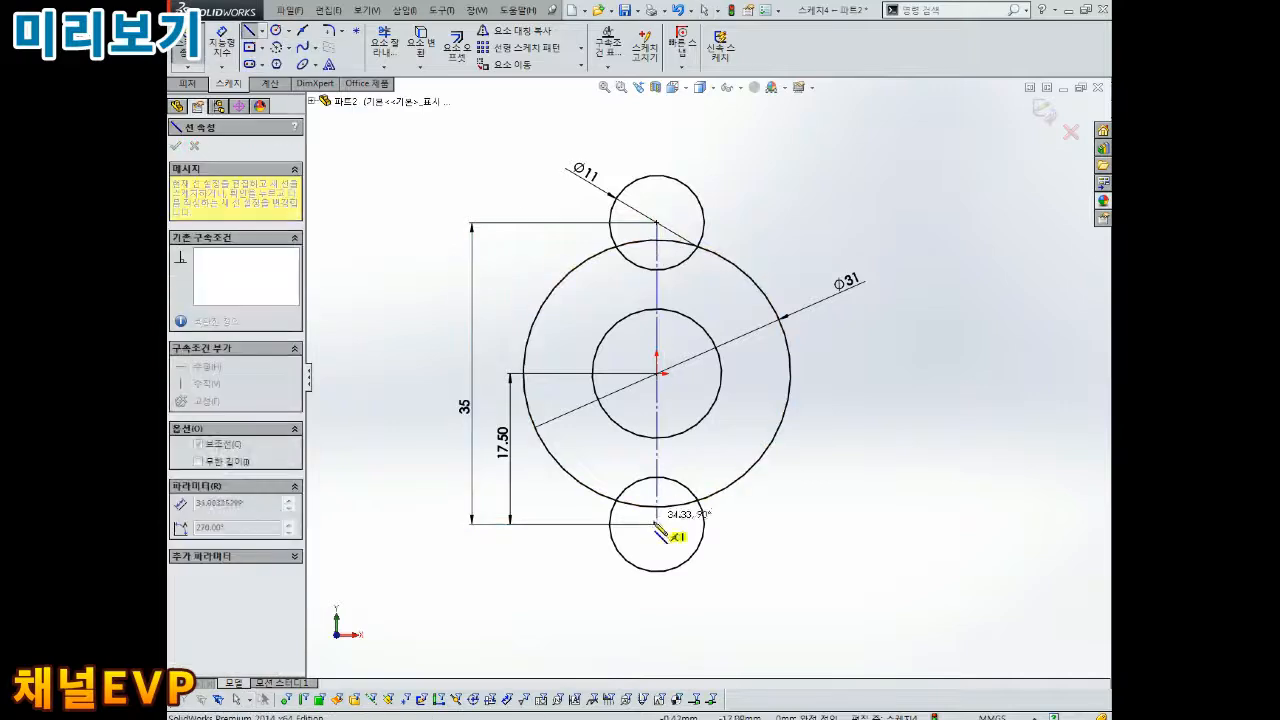
left_click(656, 524)
key("Escape")
- Sketch a horizontal centreline from the origin to the right side of the 31 mm circle
left_click(265, 37)
left_click(656, 374)
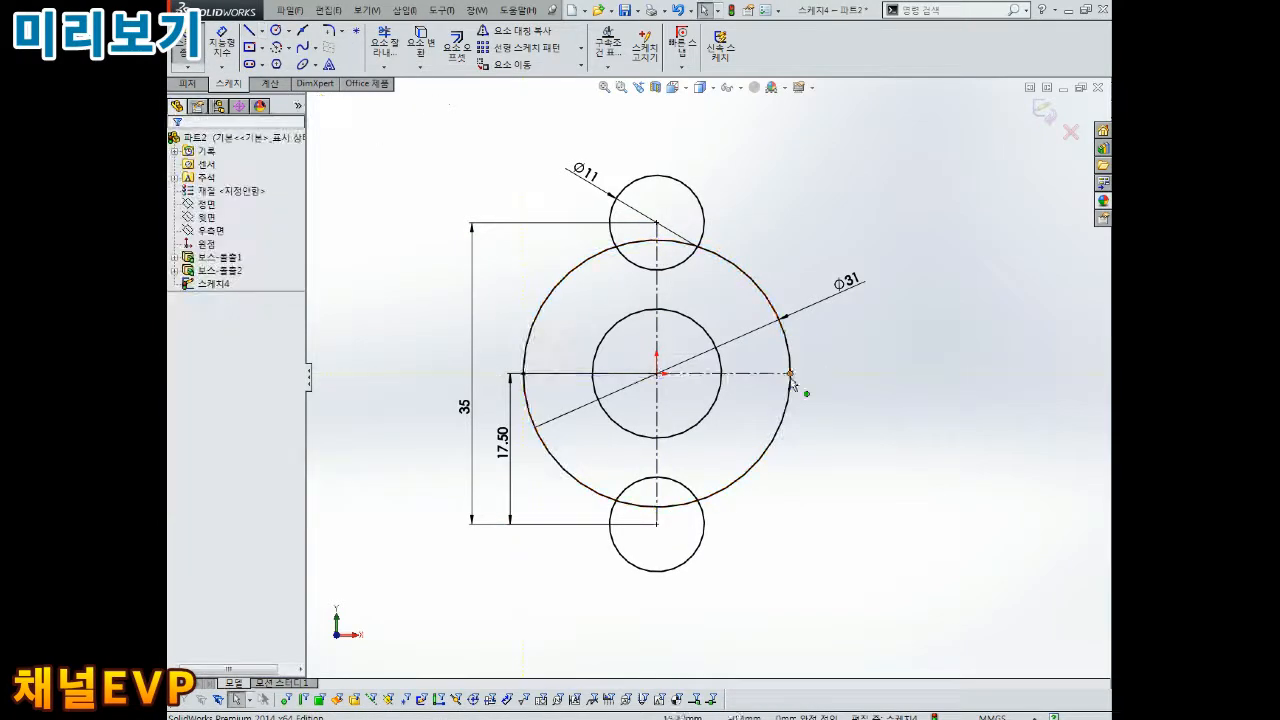
left_click(656, 290)
left_click(704, 374)
left_click(680, 285)
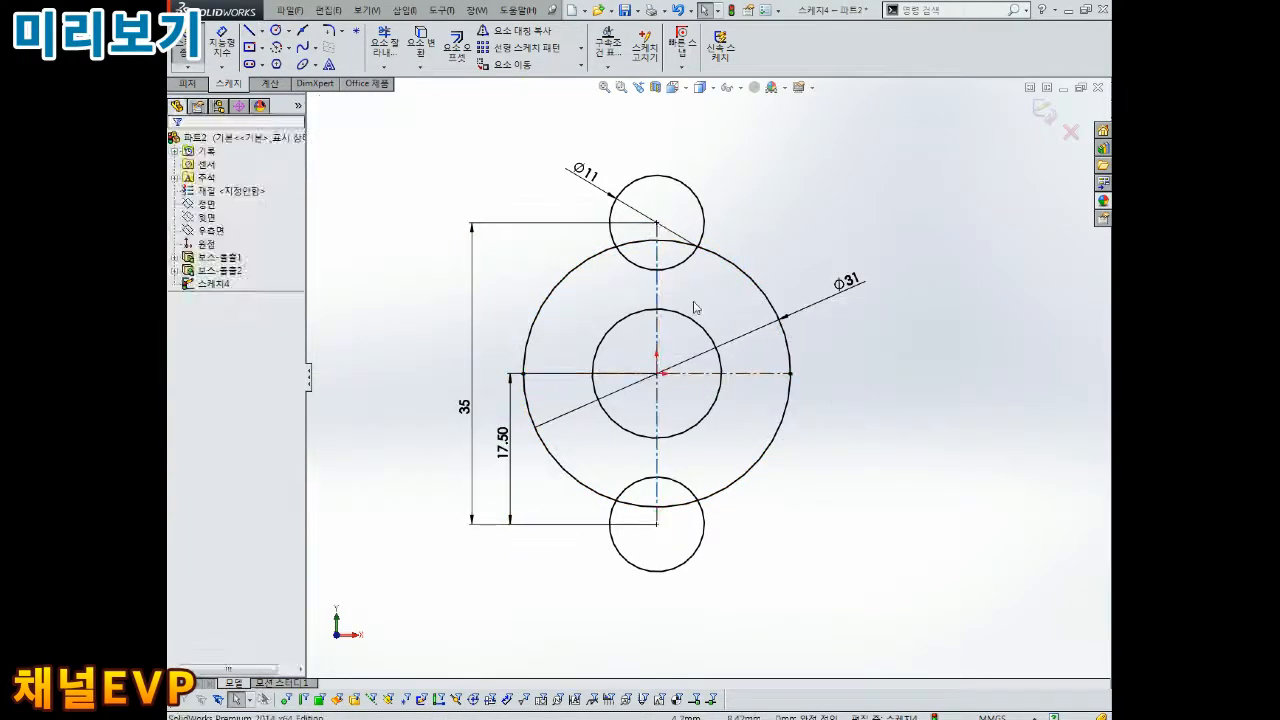
- Sketch a line from the right side of the upper small circle past the 31 mm circle, tangent to the small circle
left_click(250, 32)
left_click(656, 131)
left_click(887, 411)
key("Escape")
left_click(704, 189)
left_click(690, 189, "ctrl")
left_click(181, 384)
left_click(176, 146)
- Make the line tangent to the 31 mm circle and trim off its end beyond the tangent point
left_click(800, 322)
left_click(789, 356, "ctrl")
left_click(181, 384)
left_click(176, 146)
left_click(384, 42)
left_click(676, 164)
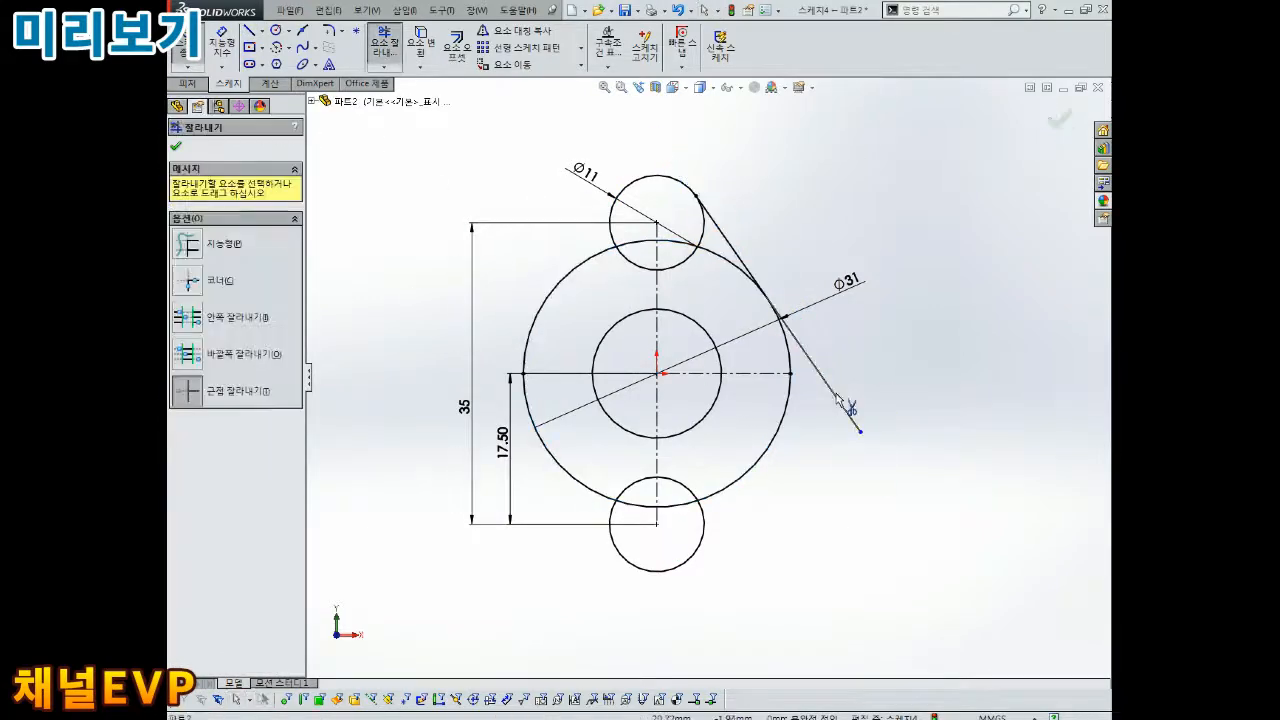
left_click(838, 400)
key("Escape")
scroll(659, 490, "up", 2)
left_click(712, 330)
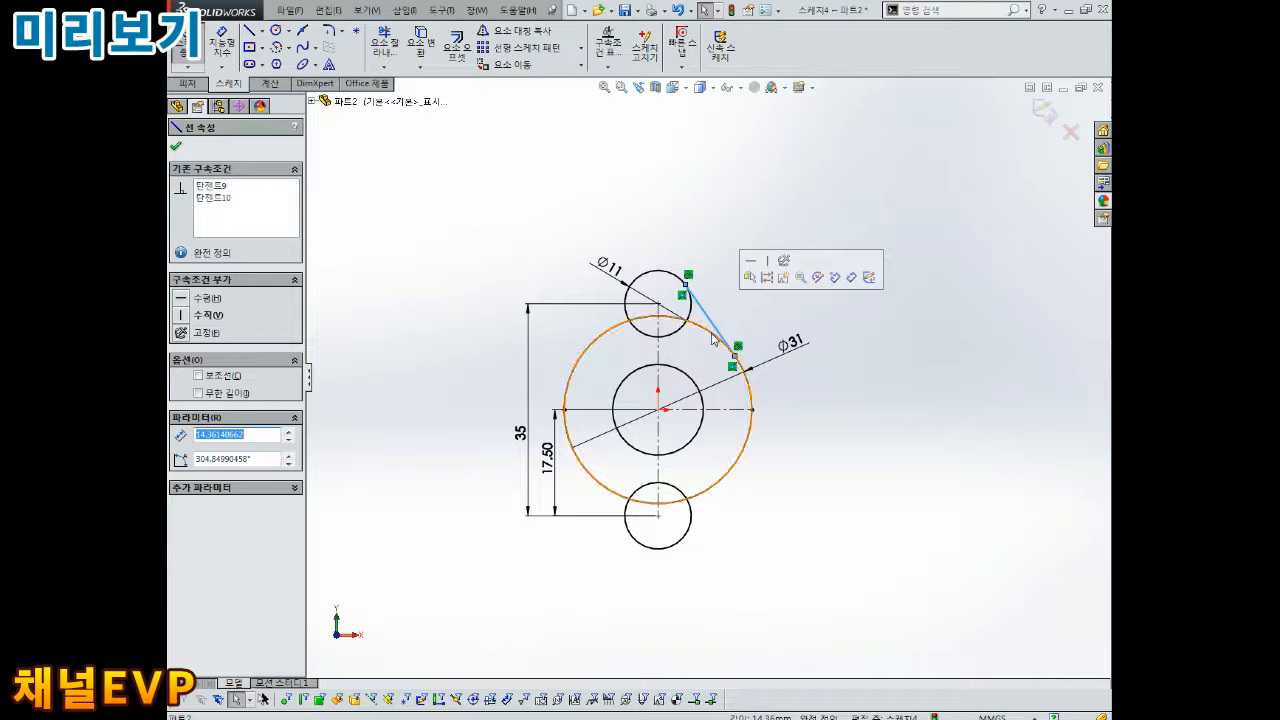
- Mirror the tangent line about the vertical centreline
scroll(676, 377, "down", 2)
left_click(640, 137)
left_click(515, 31)
left_click(728, 297)
left_click(243, 336)
left_click(650, 345)
left_click(176, 146)
- Mirror both upper tangent lines about the horizontal centreline
left_click(515, 31)
left_click(724, 292)
left_click(574, 294)
left_click(244, 336)
left_click(176, 147)
- Trim the inner arcs of the two small circles and the 31 mm circle to leave one closed outline
scroll(847, 326, "up", 1)
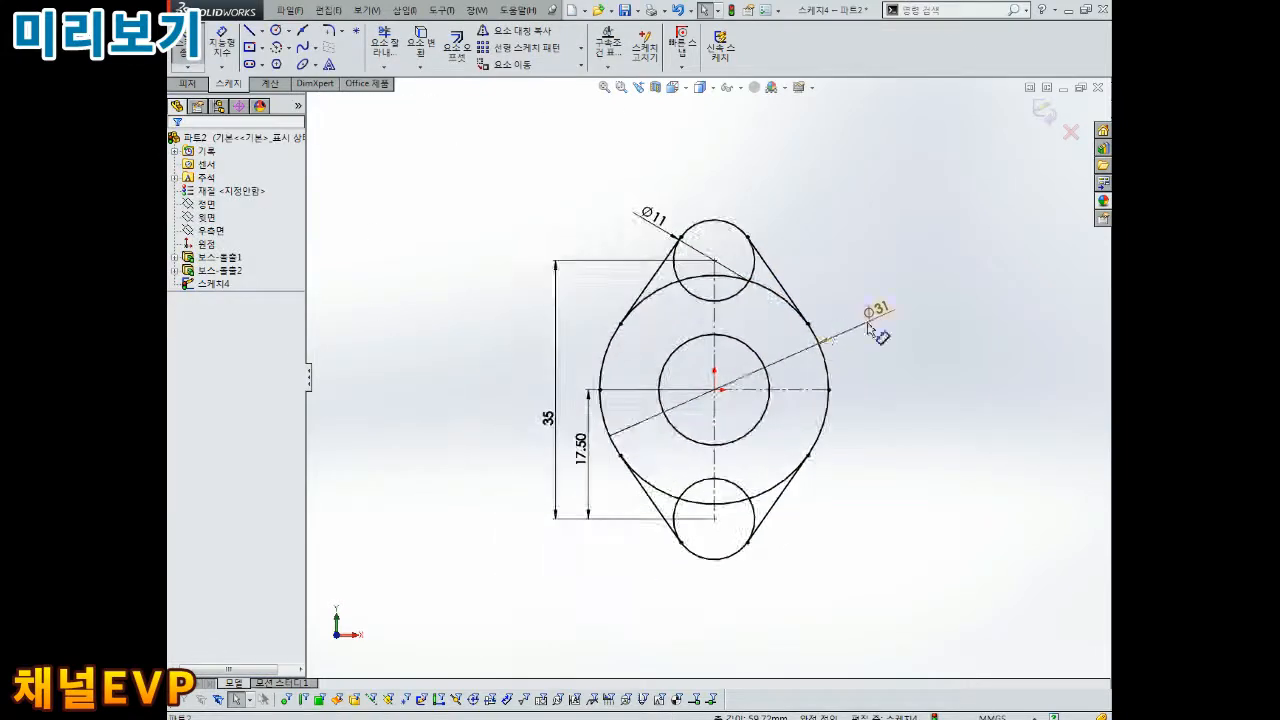
scroll(858, 436, "down", 1)
left_click(385, 47)
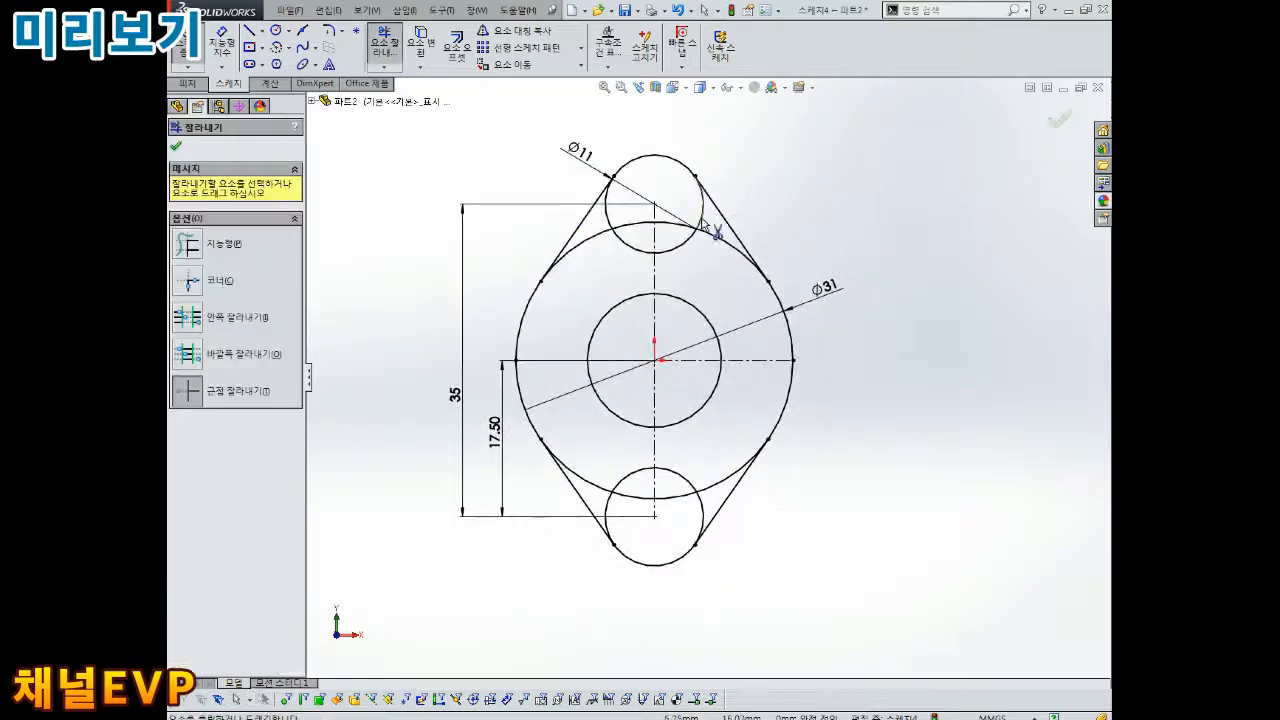
left_click(598, 488)
left_click(667, 497)
left_click(702, 505)
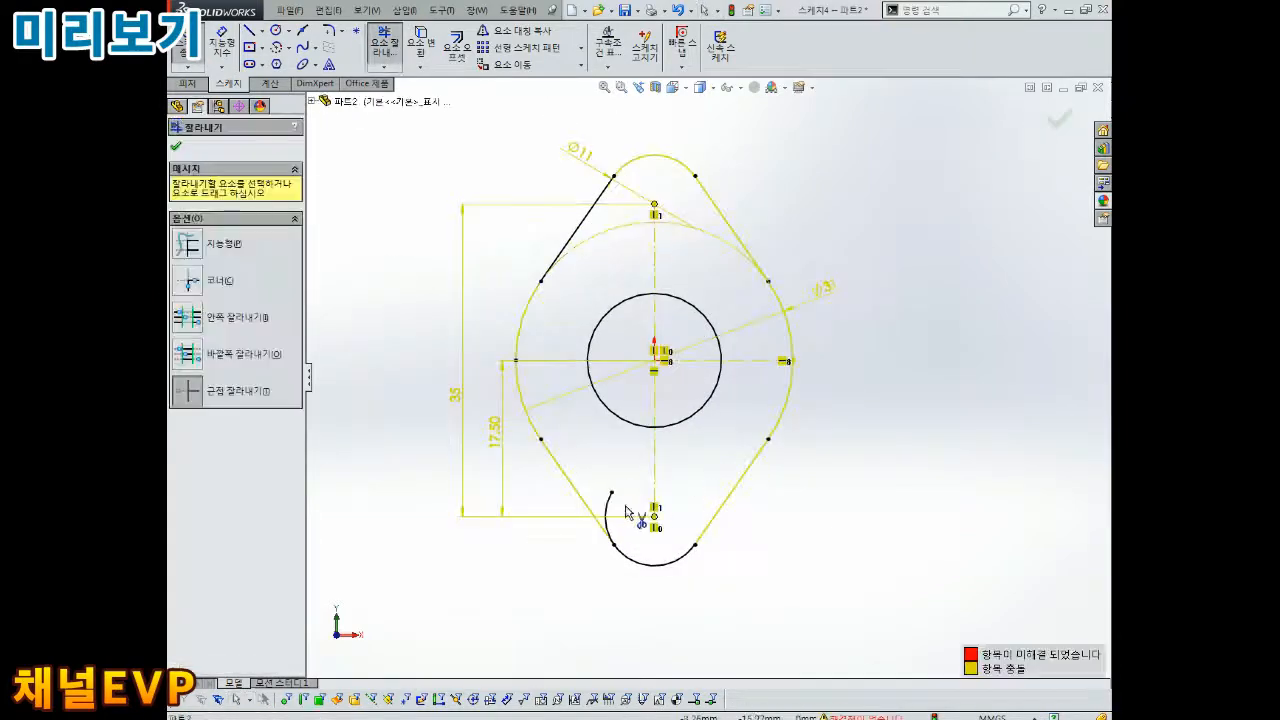
left_click(606, 509)
key("Escape")
scroll(660, 480, "up", 2)
scroll(732, 320, "down", 2)
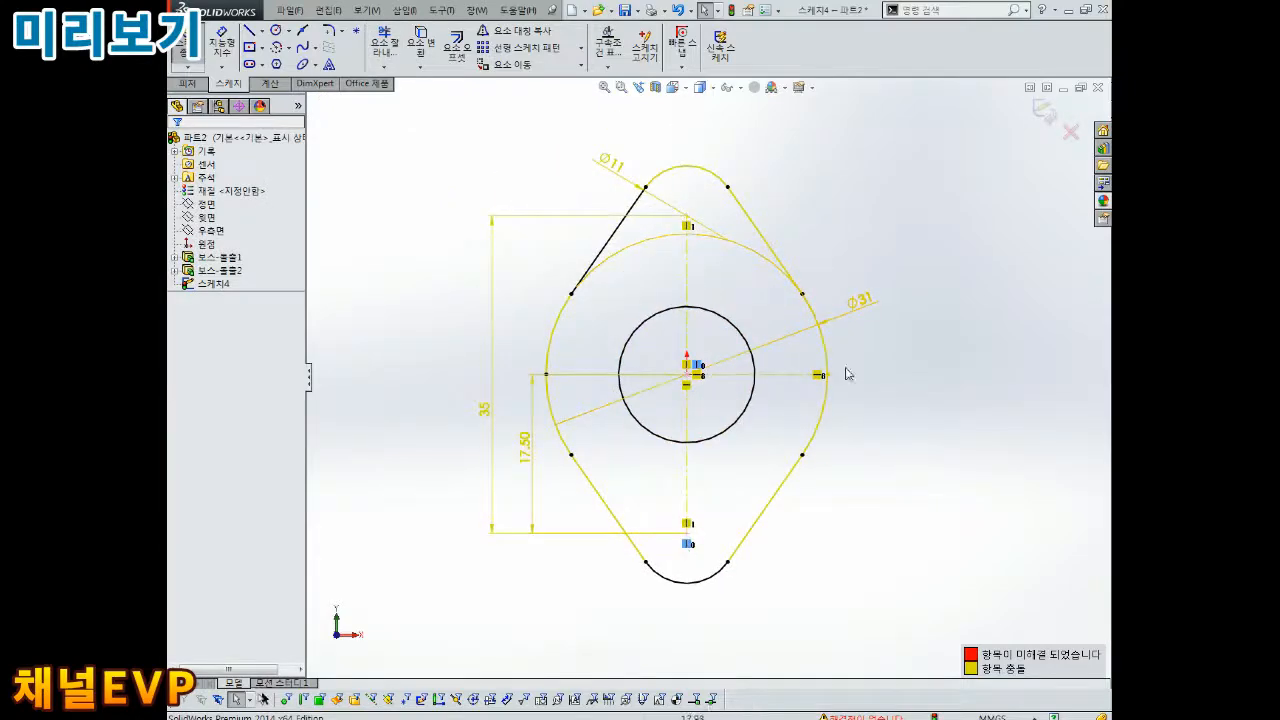
- Delete the conflicting 35 and 17.50 mm dimensions and dimension the distance between the two end-arc centres as 35 mm
left_click(531, 440)
key("Delete")
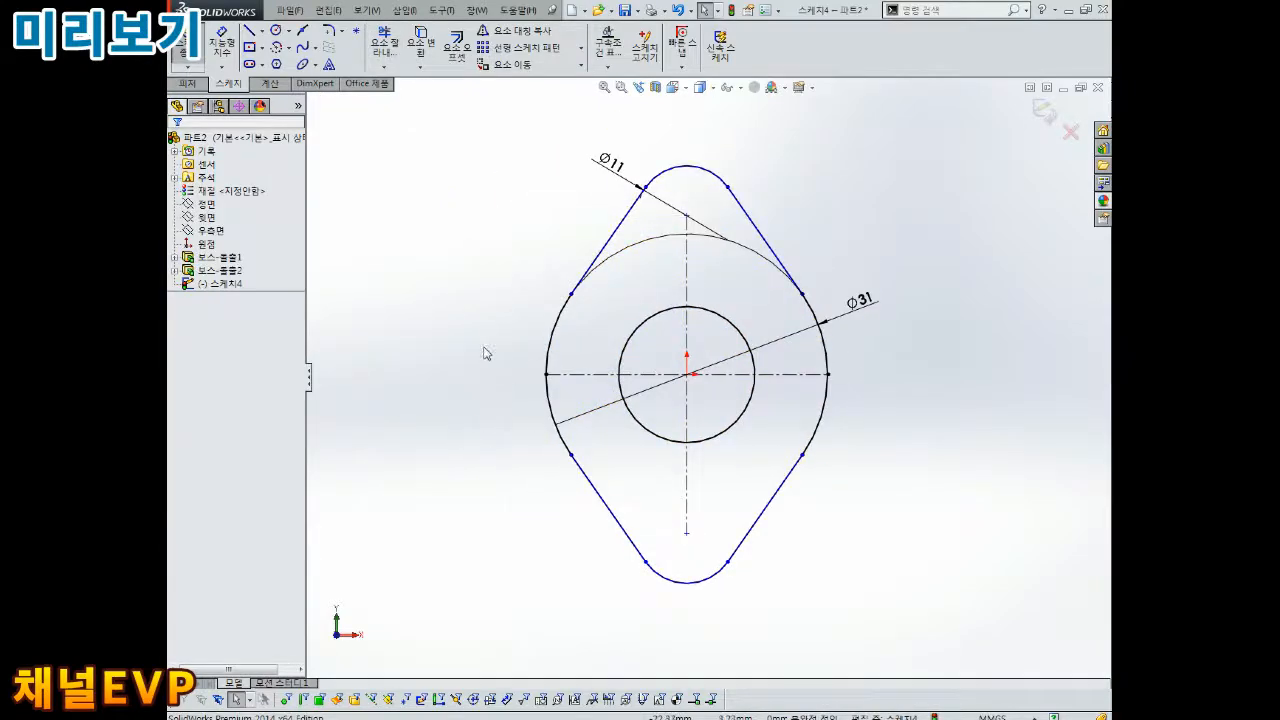
right_click_drag(480, 345, 478, 305)
left_click(686, 216)
left_click(686, 533)
left_click(446, 393)
key("Return")
left_click(687, 374)
left_click(686, 533)
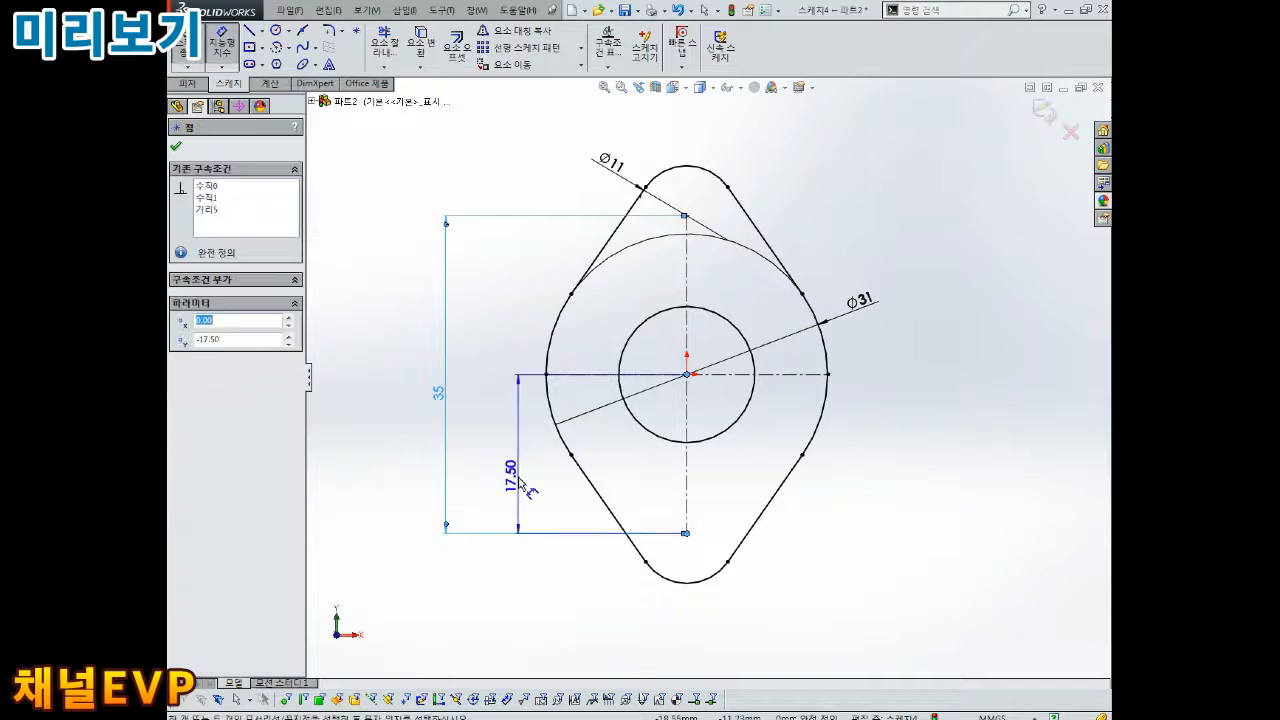
key("Escape")
- Move the 11 mm diameter dimension beside the upper arc and the 31 mm dimension inside the outline
left_click_drag(611, 161, 503, 246)
scroll(677, 349, "down", 1)
left_click(717, 386)
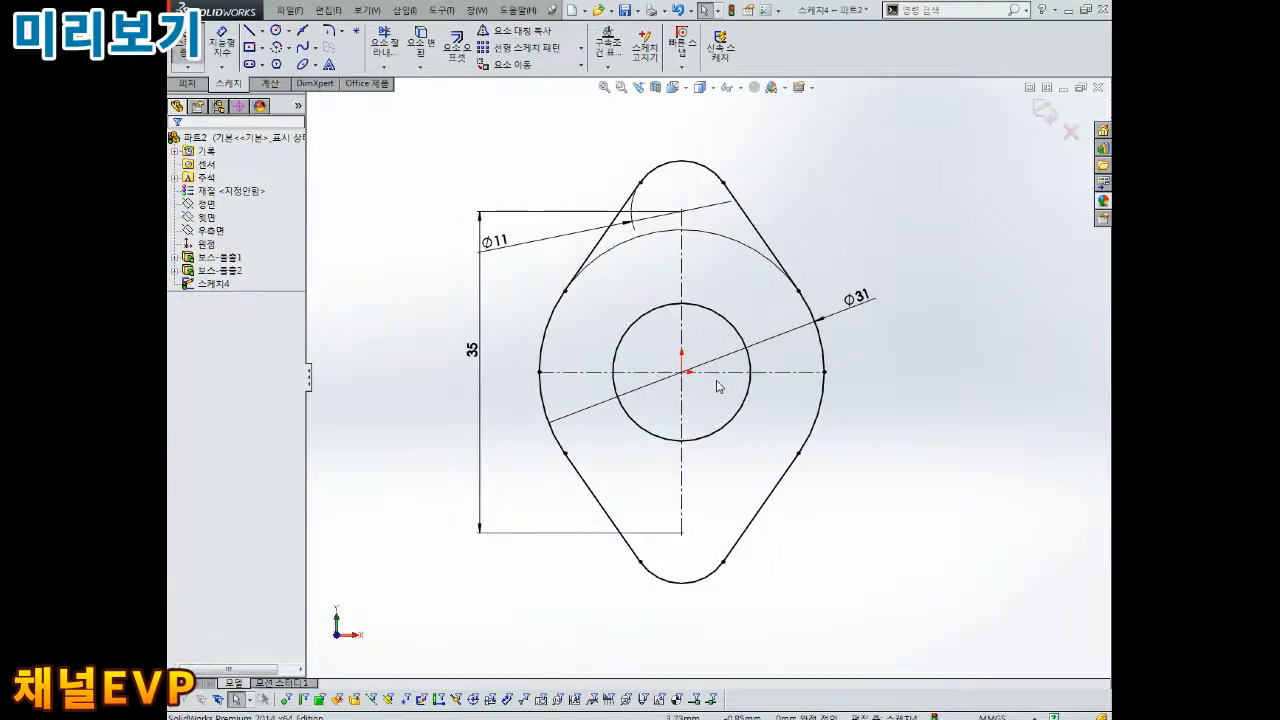
scroll(555, 357, "up", 1)
left_click(776, 417)
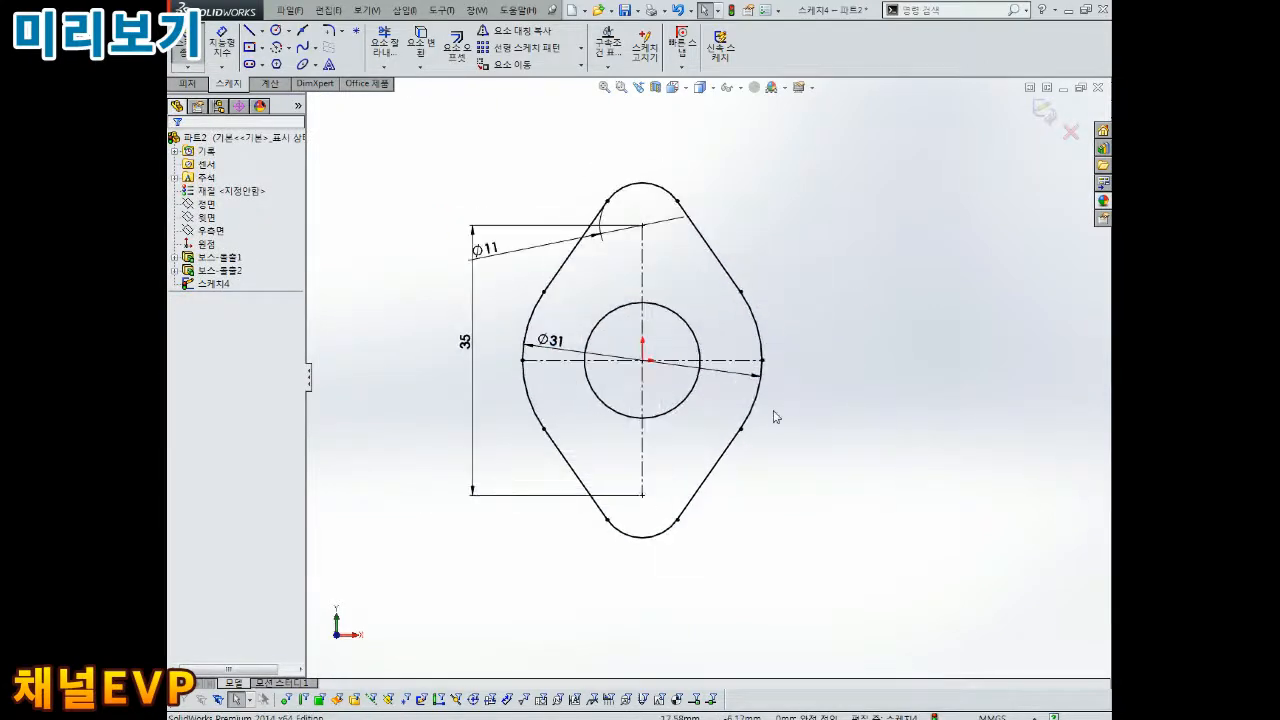
- Exit the outline sketch and show the hidden solid body again
scroll(786, 400, "up", 2)
scroll(700, 331, "down", 3)
scroll(700, 331, "up", 1)
mouse_move(712, 417)
middle_mouse_down()
mouse_move(634, 406)
mouse_move(770, 332)
mouse_move(734, 322)
middle_mouse_up()
key("ctrl+8")
scroll(674, 300, "up", 2)
scroll(711, 300, "down", 2)
left_click(1044, 112)
scroll(729, 371, "up", 2)
left_click(220, 271)
left_click(250, 246)
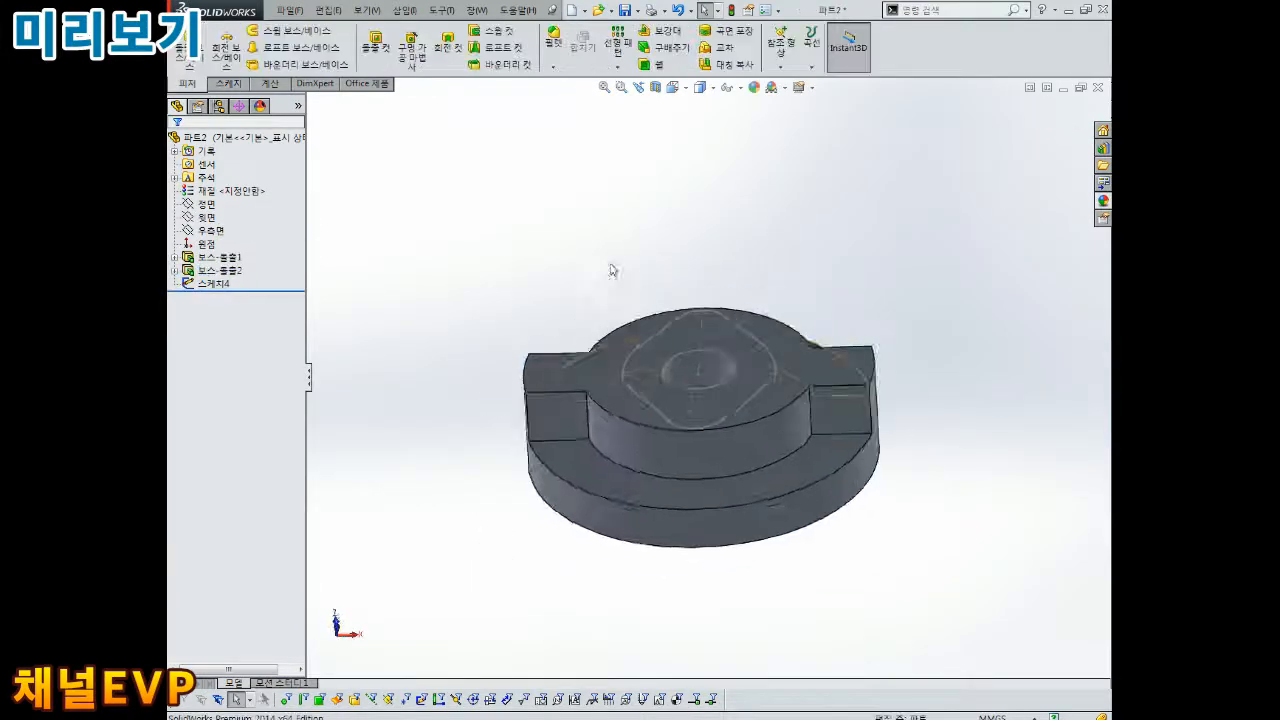
- Extrude the sketch region between the rounded outline and the centre circle upward as a merged boss
scroll(683, 285, "down", 4)
left_click(189, 48)
left_click(734, 408)
left_click(240, 466)
left_click(691, 383)
left_click(657, 433)
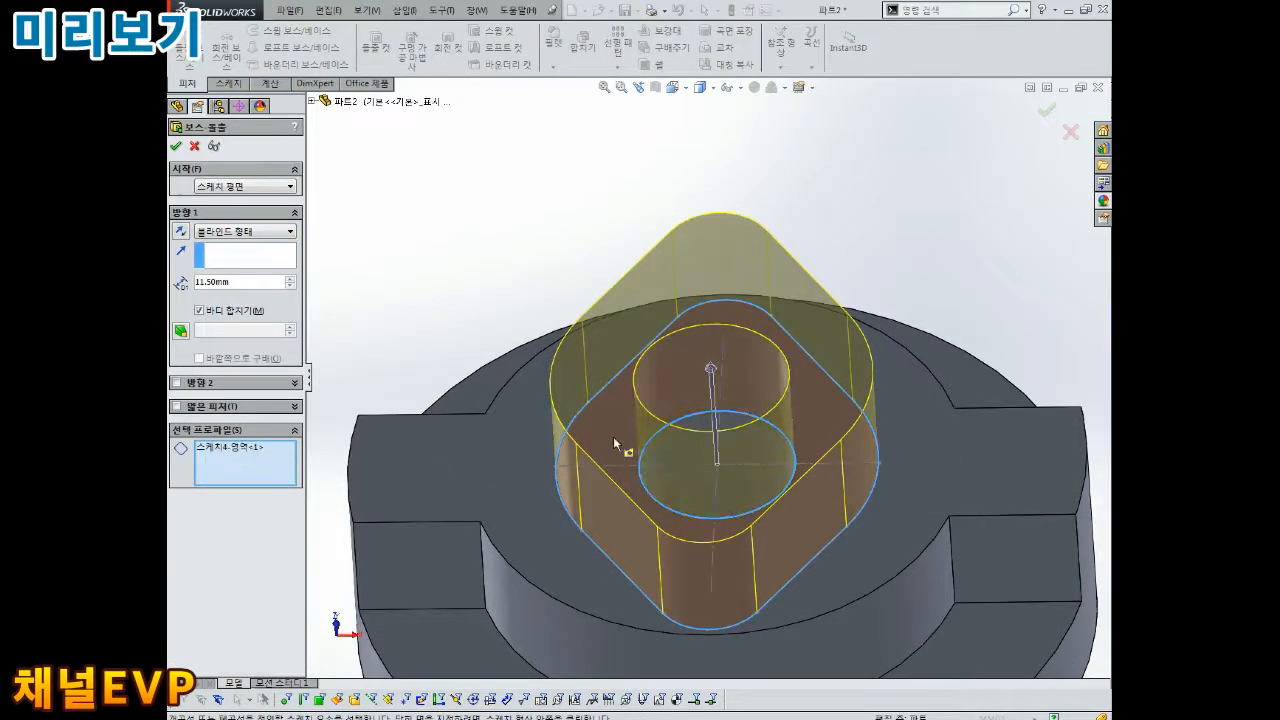
scroll(771, 451, "up", 2)
key("Return")
middle_click_drag(474, 353, 857, 357)
left_click(176, 147)
- Sketch a circle centred on the origin on the disc's flat back face
scroll(549, 426, "up", 4)
scroll(640, 320, "down", 3)
scroll(857, 357, "up", 2)
scroll(780, 468, "down", 3)
mouse_move(666, 354)
middle_mouse_down()
mouse_move(663, 368)
mouse_move(680, 330)
middle_mouse_up()
left_click(720, 400)
left_click(764, 352)
left_click(276, 31)
left_click(707, 377)
left_click(797, 252)
- Set the back-face circle's diameter to 31 mm and exit the sketch
left_click(222, 42)
left_click(832, 289)
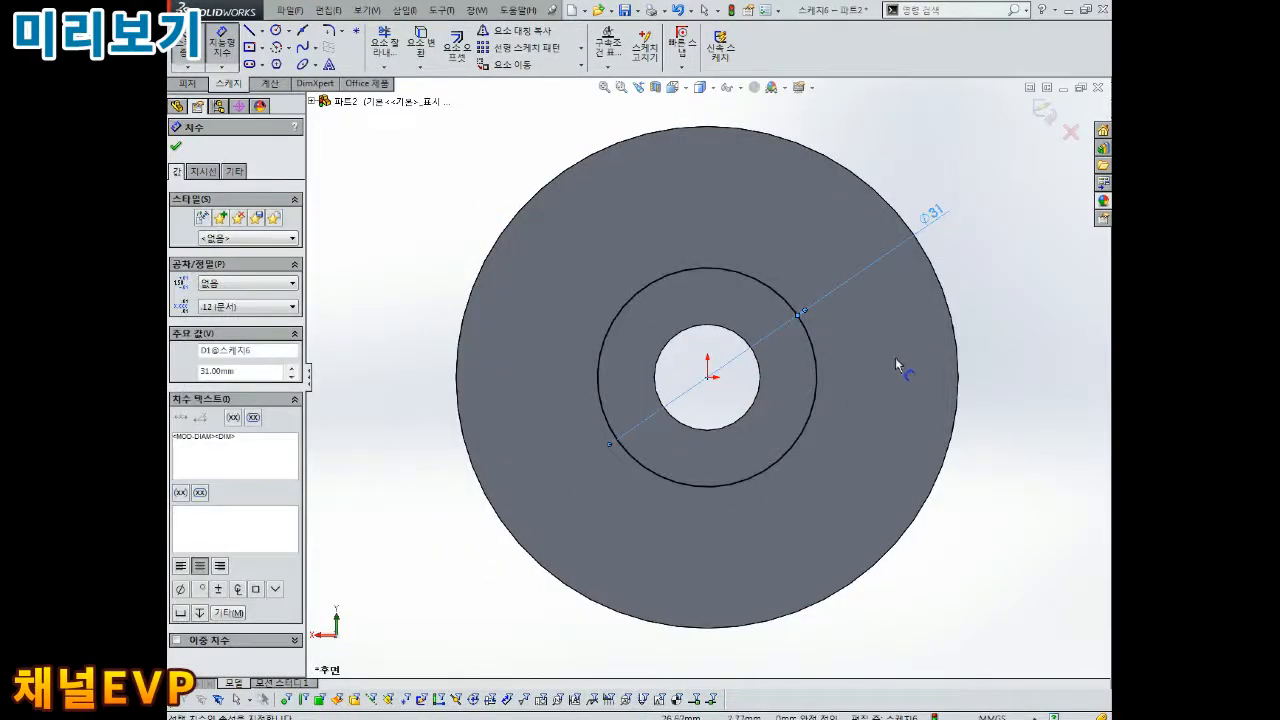
scroll(895, 357, "up", 1)
middle_click_drag(980, 208, 950, 256)
left_click(1044, 111)
- Cut a blind round recess into the disc's back face from the 31 mm circle
left_click(376, 44)
middle_click_drag(480, 232, 420, 258)
left_click_drag(246, 282, 170, 270)
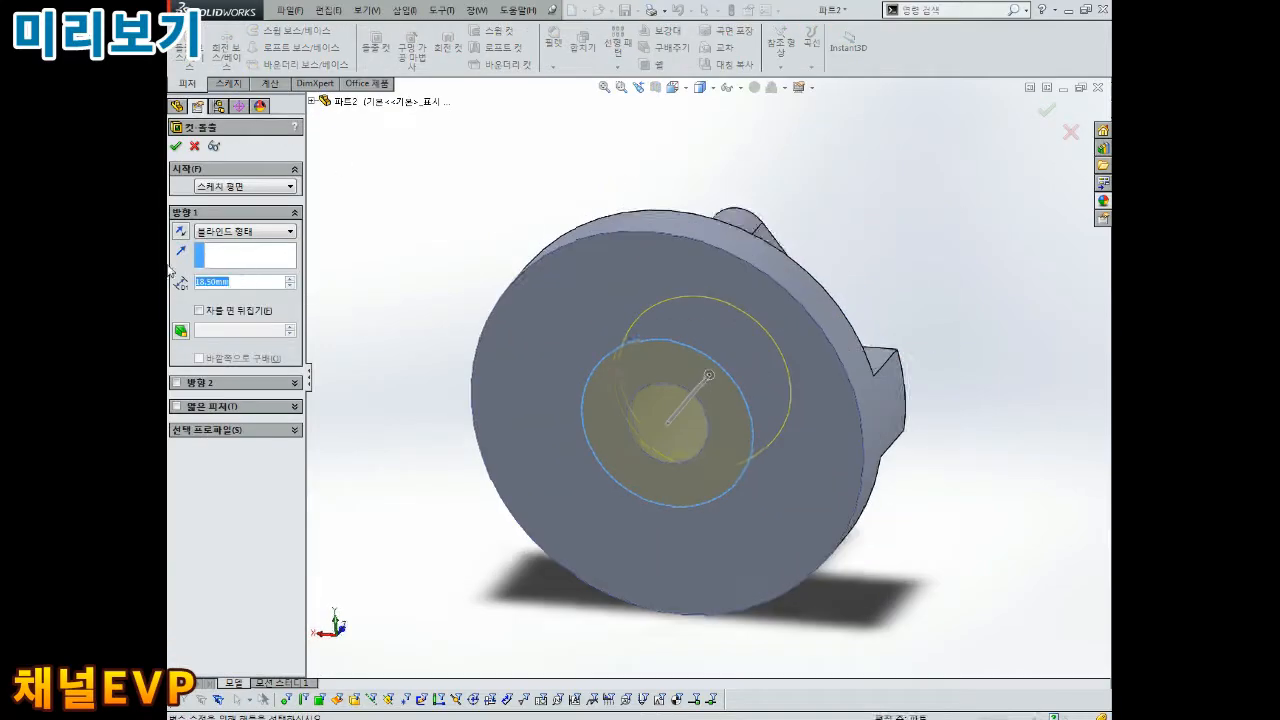
left_click(176, 147)
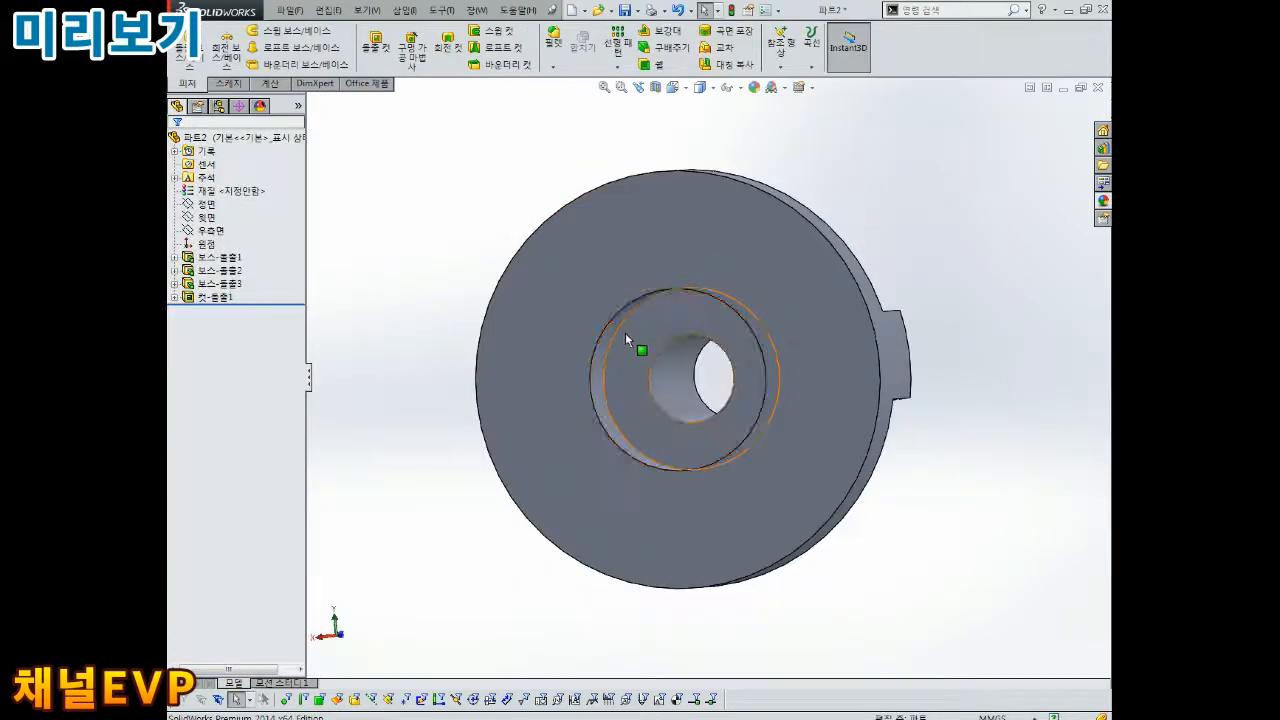
- Sketch a circle centred on the origin on the floor of the back recess
middle_click_drag(625, 332, 669, 337)
scroll(740, 342, "down", 2)
scroll(741, 337, "up", 2)
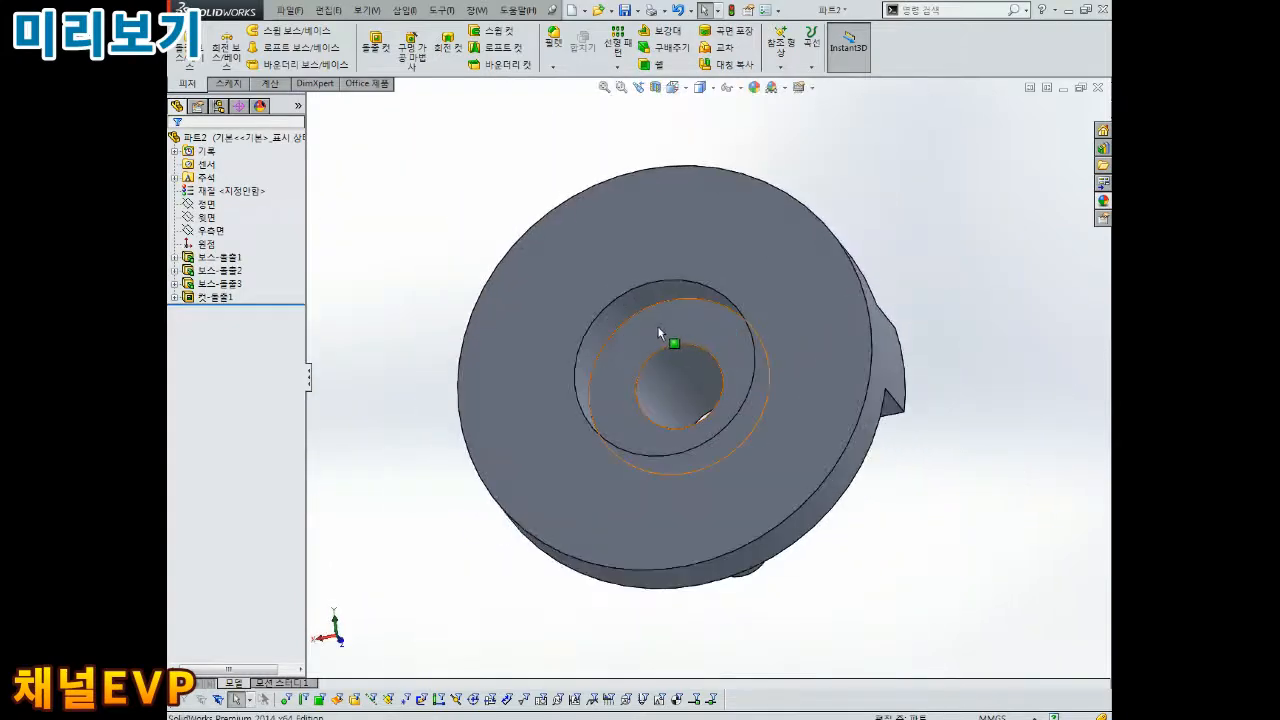
left_click(667, 333)
left_click(716, 280)
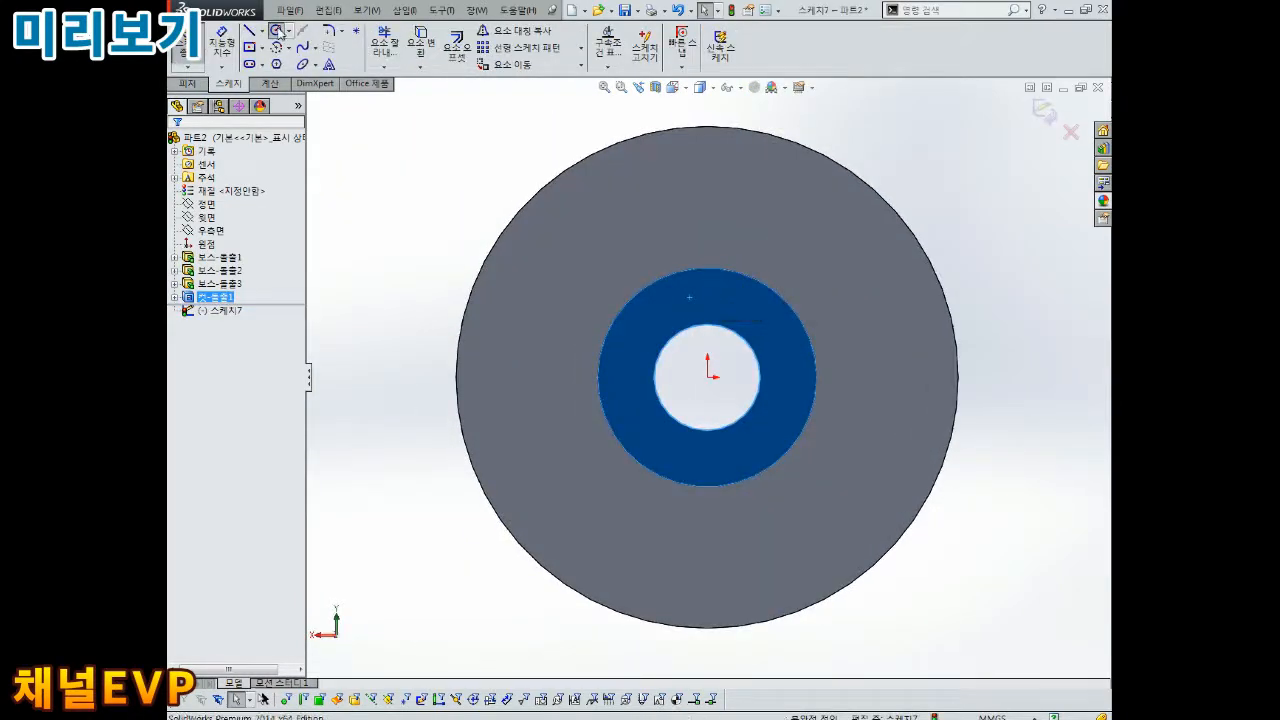
left_click(279, 33)
left_click(707, 377)
left_click(758, 321)
- Set the recess-floor circle's diameter to 25 mm and exit the sketch
left_click(222, 43)
left_click(762, 324)
left_click(838, 264)
type("25")
key("Return")
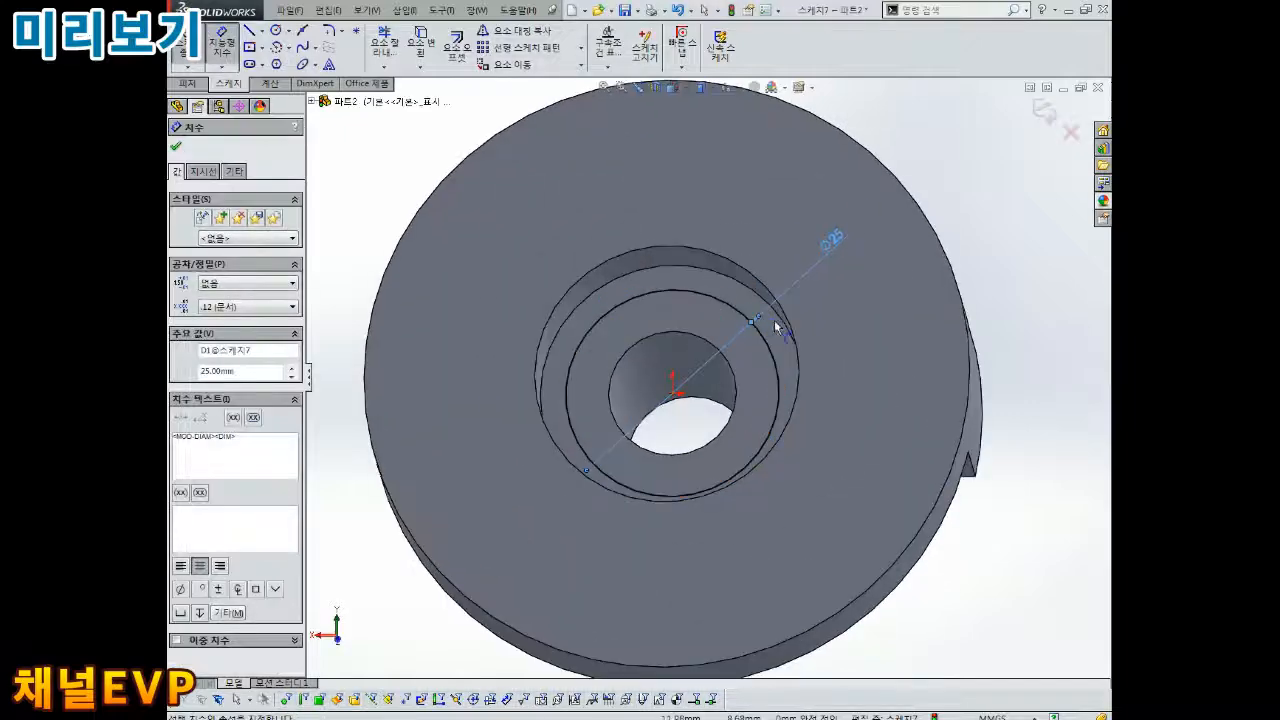
scroll(787, 320, "up", 2)
middle_click_drag(705, 357, 673, 361)
scroll(673, 361, "down", 1)
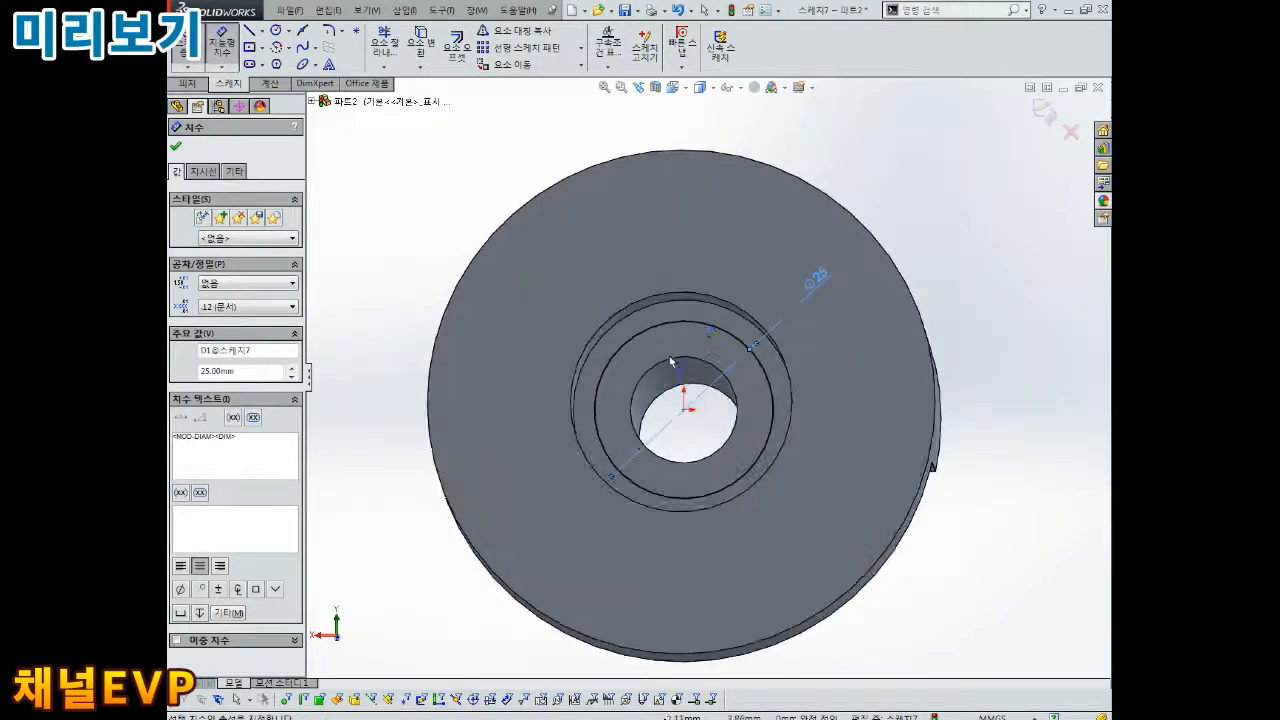
scroll(697, 364, "down", 1)
left_click(1046, 118)
- Cut the 25 mm circle 7 mm deep into the recess floor with a 15° draft
left_click(376, 45)
mouse_move(603, 402)
middle_mouse_down()
mouse_move(588, 424)
mouse_move(552, 392)
middle_mouse_up()
scroll(588, 424, "up", 1)
double_click(237, 282)
type("7")
key("Return")
left_click(181, 331)
middle_click_drag(336, 352, 365, 384)
type("15")
key("Return")
middle_click_drag(655, 410, 750, 180)
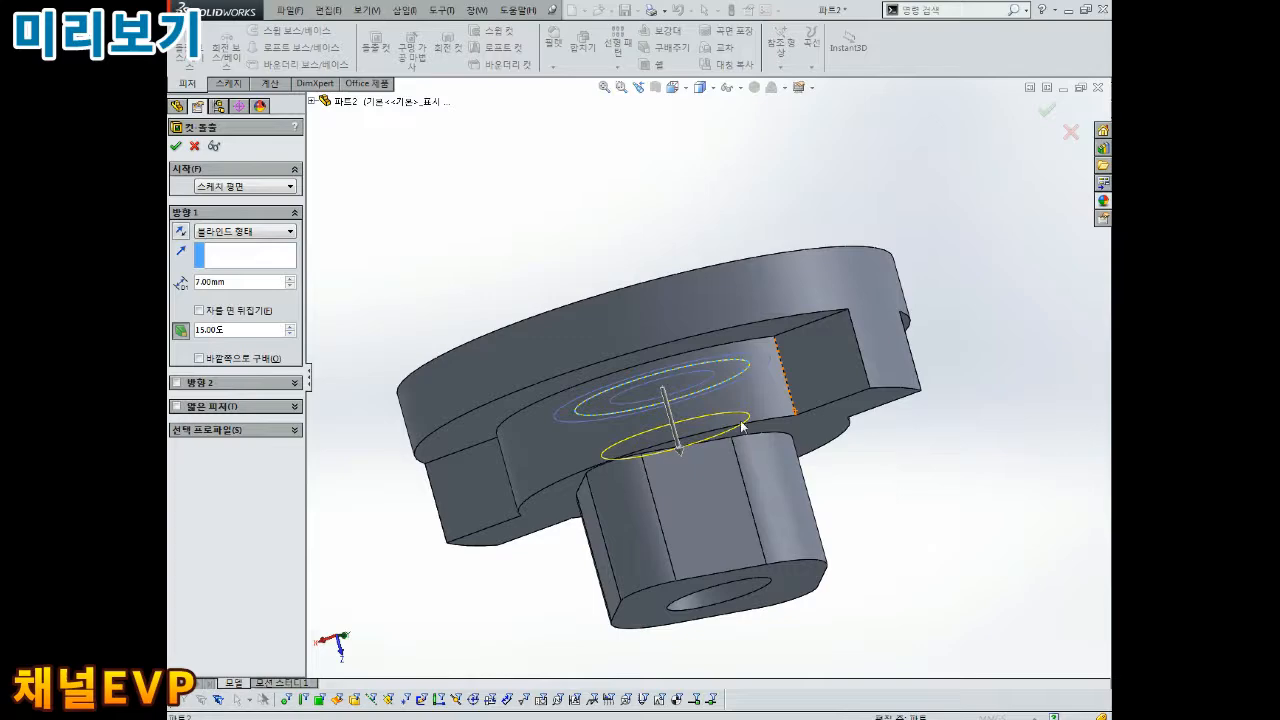
middle_click_drag(742, 427, 738, 470)
left_click(176, 146)
- Examine the stepped and tapered recess in a section view through the part, then turn the section off
scroll(709, 434, "up", 2)
middle_click_drag(690, 270, 740, 415)
scroll(709, 434, "down", 2)
left_click(656, 88)
left_click(223, 234)
left_click(177, 145)
middle_click_drag(600, 220, 640, 380)
scroll(748, 314, "down", 2)
scroll(598, 417, "down", 2)
scroll(714, 446, "up", 2)
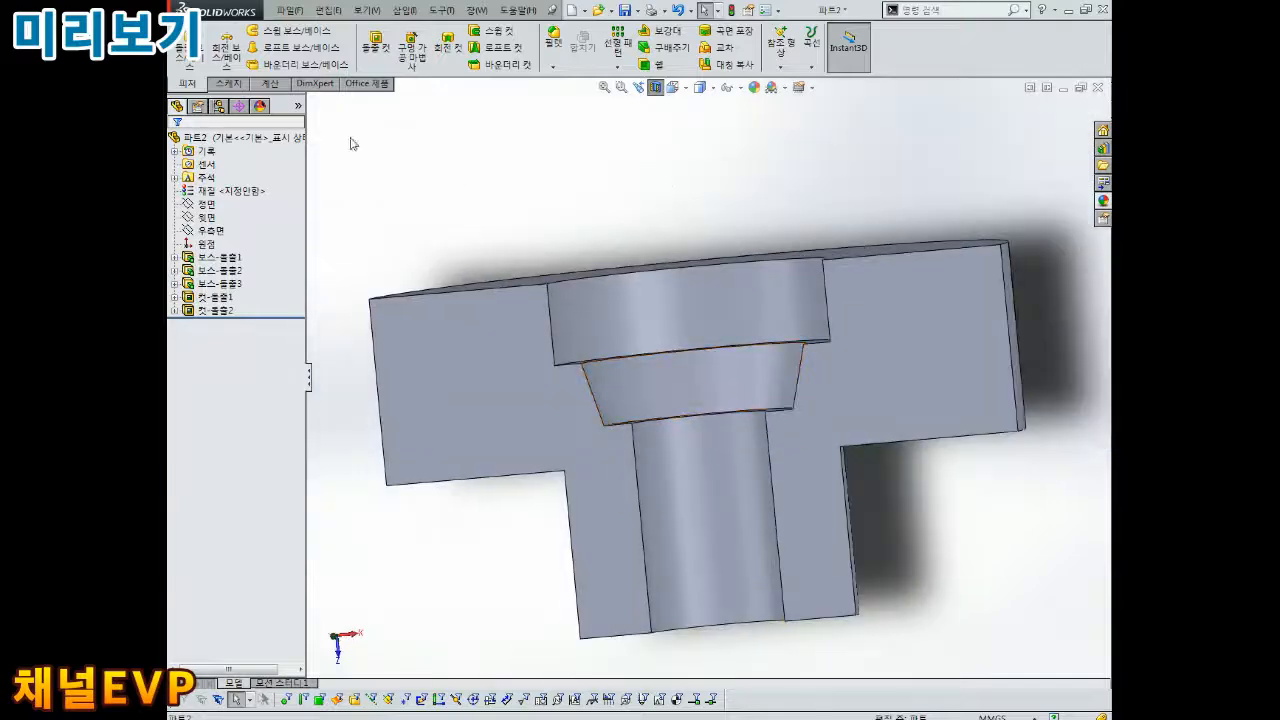
scroll(677, 157, "up", 3)
left_click(655, 88)
- Sketch a circle centred on the origin on the end face of the rounded boss
middle_click_drag(685, 230, 694, 460)
left_click(700, 185)
left_click(701, 148)
left_click(276, 31)
left_click(708, 377)
left_click(789, 346)
key("Escape")
- Set the boss-face circle's diameter to 23 mm and exit the sketch
left_click(222, 42)
left_click(768, 317)
left_click(870, 185)
type("23")
key("Return")
middle_click_drag(926, 358, 937, 291)
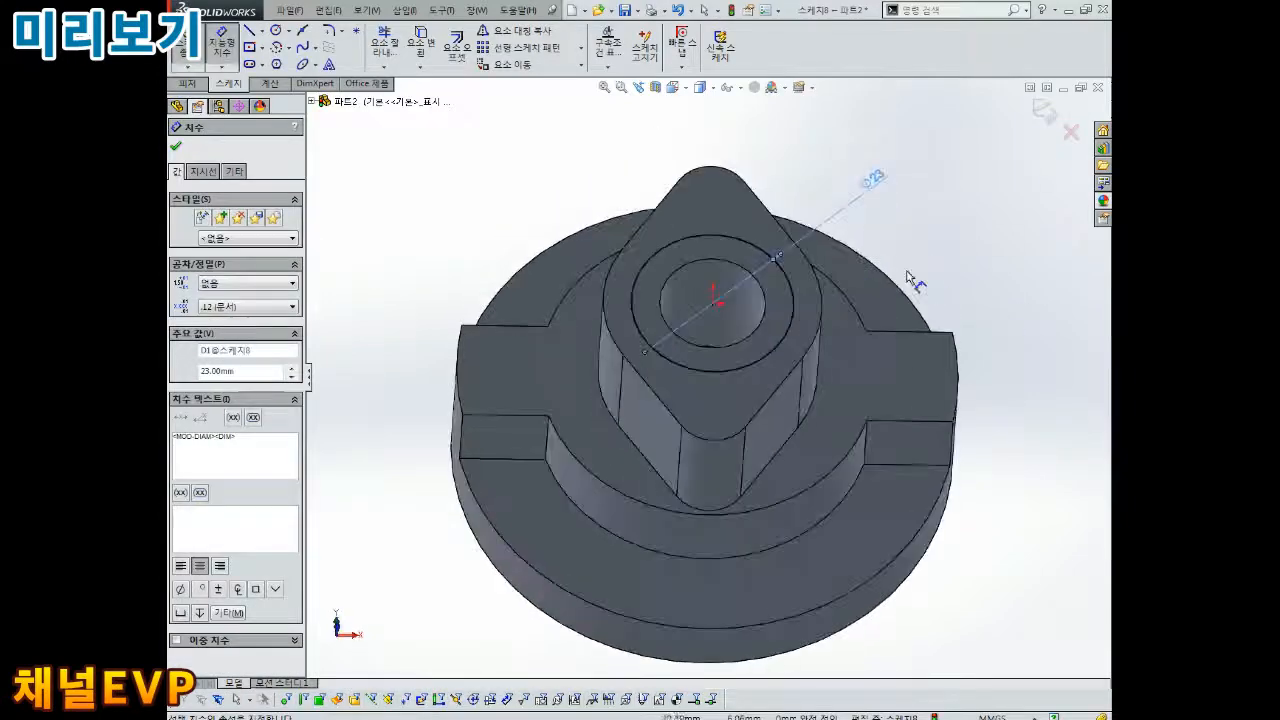
left_click(1045, 112)
- Cut the 23 mm circle 18.5 mm deep into the boss
middle_click_drag(831, 197, 826, 165)
left_click(378, 48)
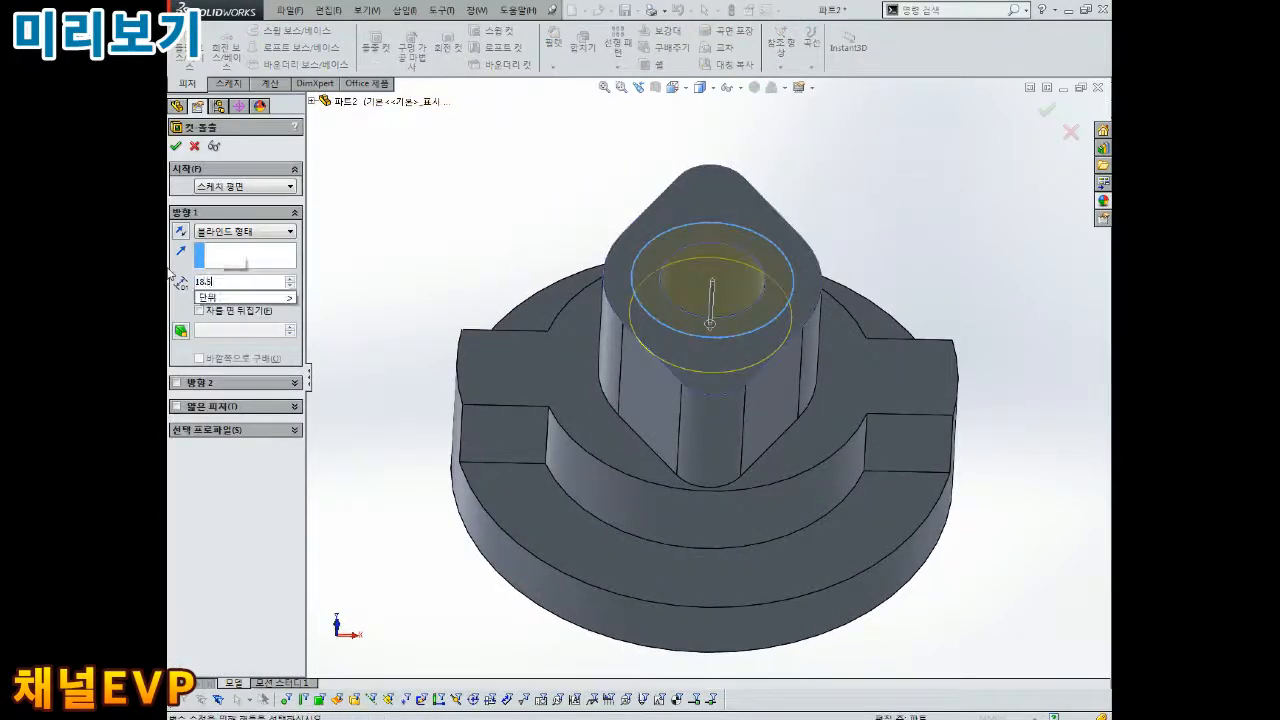
left_click(176, 146)
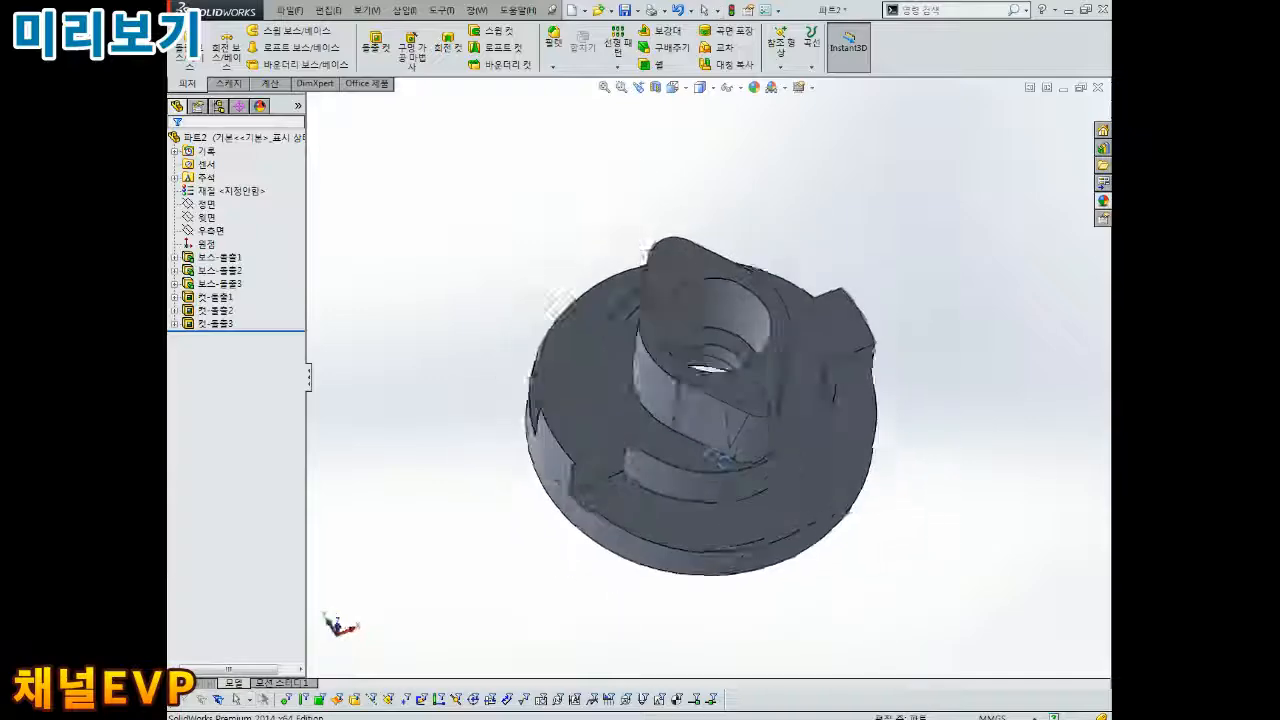
- Set up a plain 5 mm drilled hole in the Hole Wizard with a blind depth of 7.5 mm
mouse_move(720, 300)
middle_mouse_down()
mouse_move(763, 283)
mouse_move(566, 391)
mouse_move(740, 375)
mouse_move(737, 300)
middle_mouse_up()
scroll(735, 297, "down", 3)
left_click(411, 50)
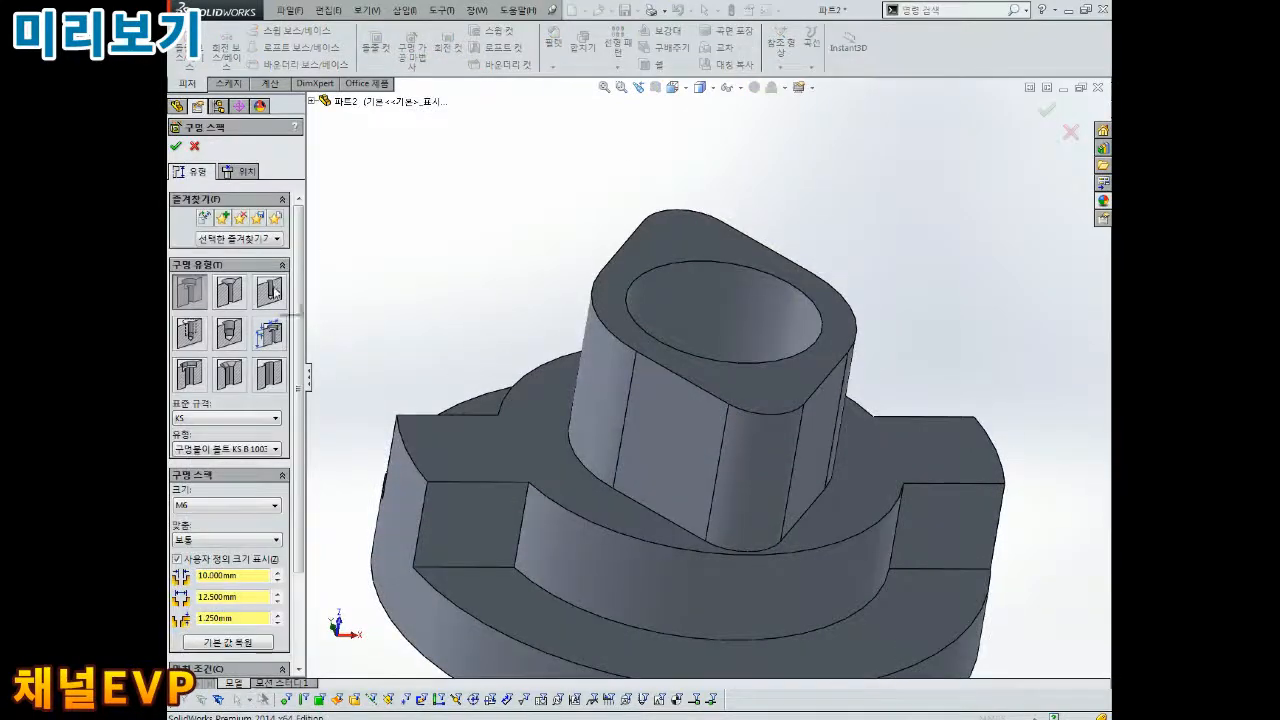
left_click(270, 292)
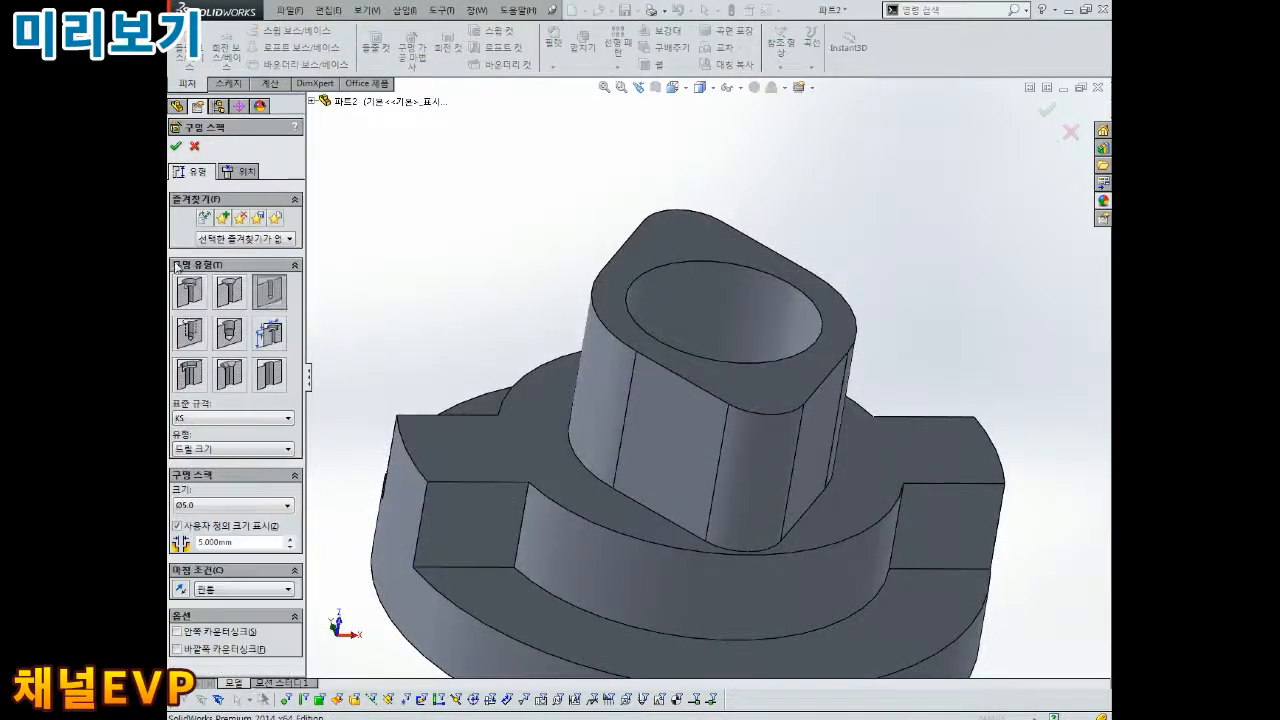
left_click(246, 582)
left_click(242, 606)
key("Return")
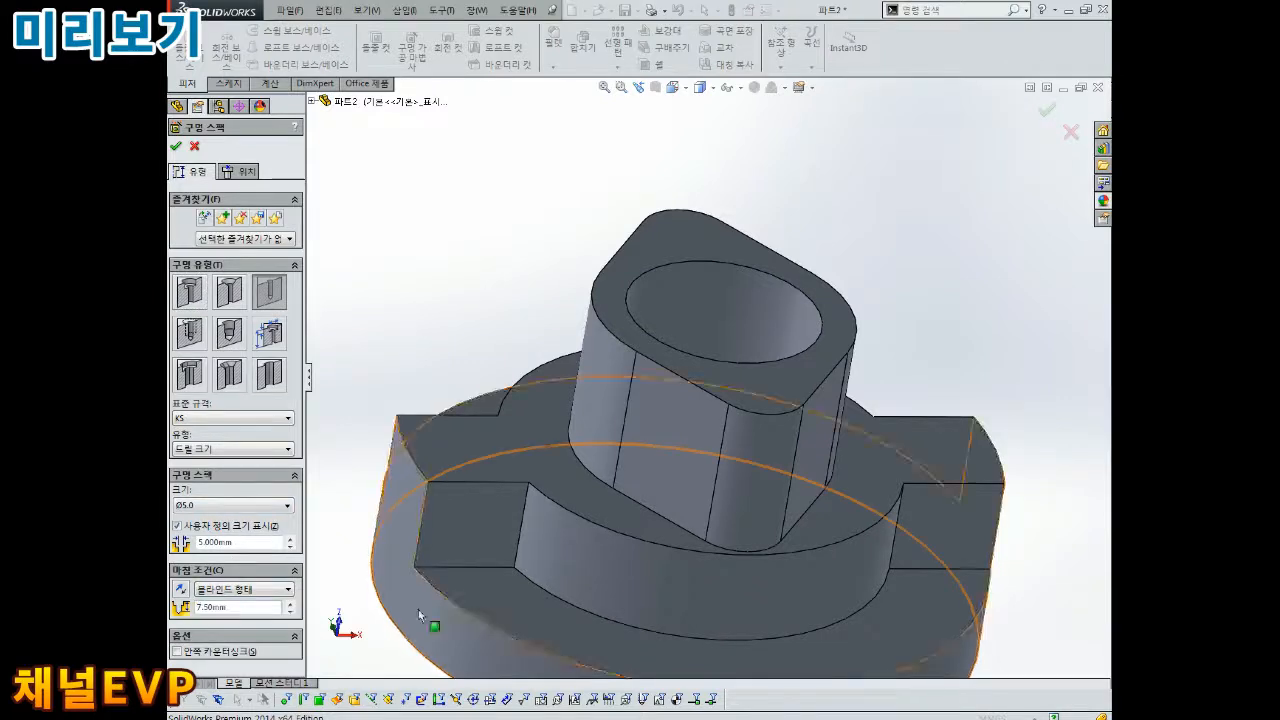
- Place two 5 mm holes on the diamond boss's end face, one near each rounded end
left_click(242, 172)
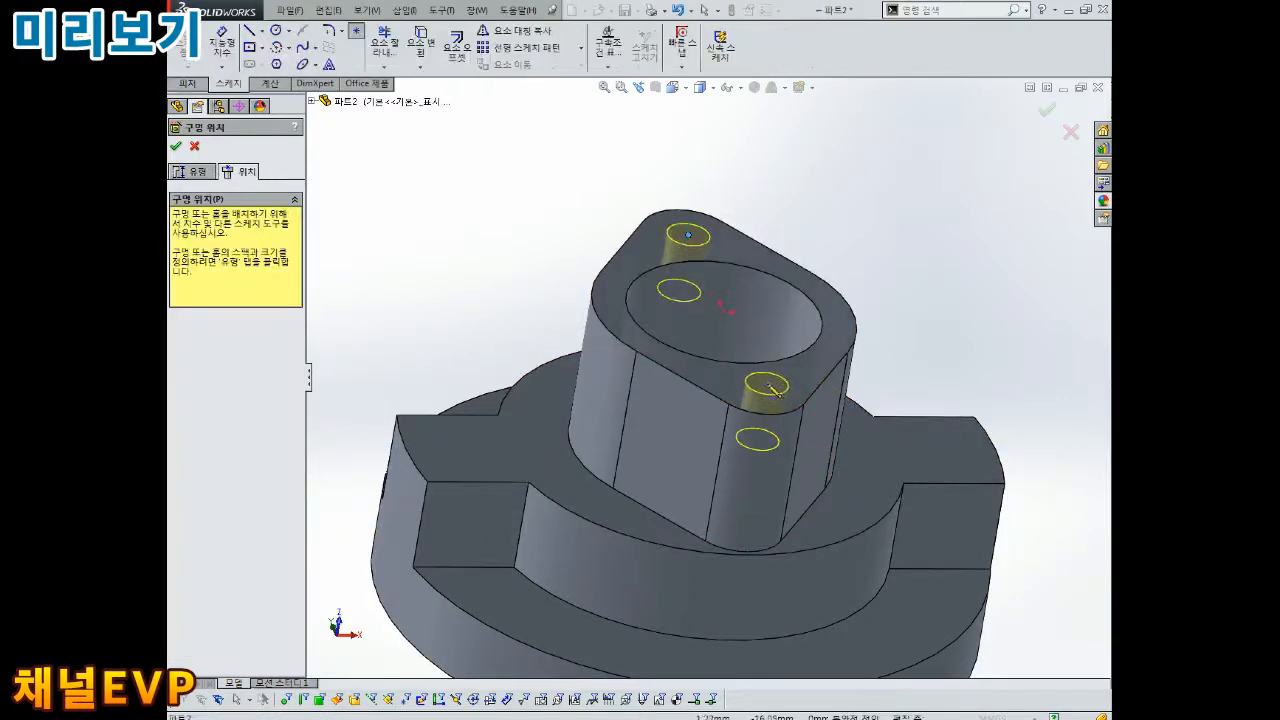
left_click(769, 385)
middle_click_drag(769, 386, 766, 420)
scroll(766, 420, "up", 2)
key("Escape")
scroll(768, 416, "down", 2)
key("ctrl+8")
scroll(711, 252, "down", 2)
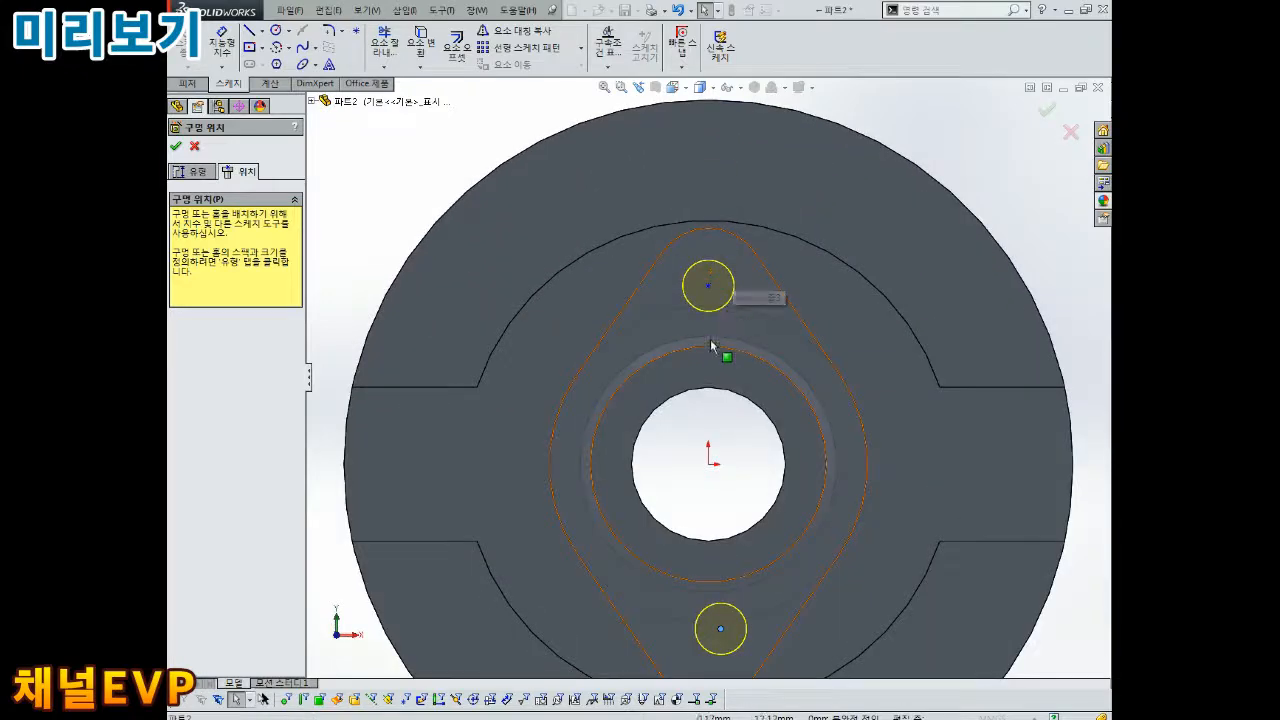
- Make each hole centre concentric with the boss's rounded end arc and create the two holes
left_click(711, 277)
left_click(743, 217, "ctrl")
left_click(183, 384)
scroll(720, 566, "up", 7)
scroll(738, 502, "down", 4)
left_click(686, 418)
left_click(697, 467, "ctrl")
left_click(183, 384)
scroll(640, 390, "up", 1)
middle_click_drag(640, 390, 690, 270)
left_click(749, 283)
left_click(176, 147)
- Examine the drilled holes and recesses from several sides with hidden lines visible, then restore the shaded display with edges
scroll(750, 300, "down", 1)
mouse_move(750, 300)
middle_mouse_down()
mouse_move(790, 272)
mouse_move(765, 215)
middle_mouse_up()
scroll(765, 215, "up", 3)
left_click(703, 90)
left_click(702, 152)
scroll(740, 391, "down", 5)
scroll(740, 391, "up", 4)
middle_click_drag(740, 391, 634, 369)
scroll(672, 434, "down", 7)
scroll(690, 432, "up", 6)
scroll(866, 400, "down", 6)
scroll(870, 375, "up", 6)
middle_click_drag(871, 391, 850, 450)
scroll(600, 371, "down", 3)
scroll(530, 314, "up", 3)
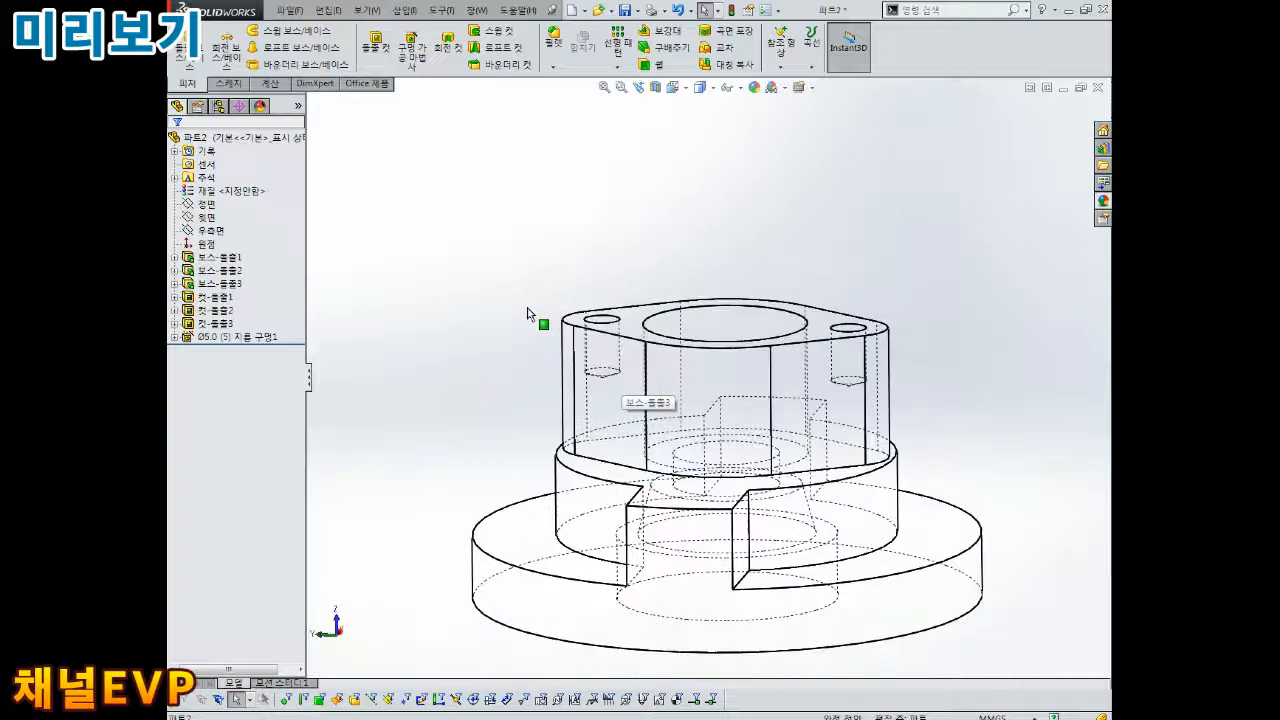
scroll(528, 314, "up", 4)
middle_click_drag(752, 345, 769, 430)
left_click(701, 104)
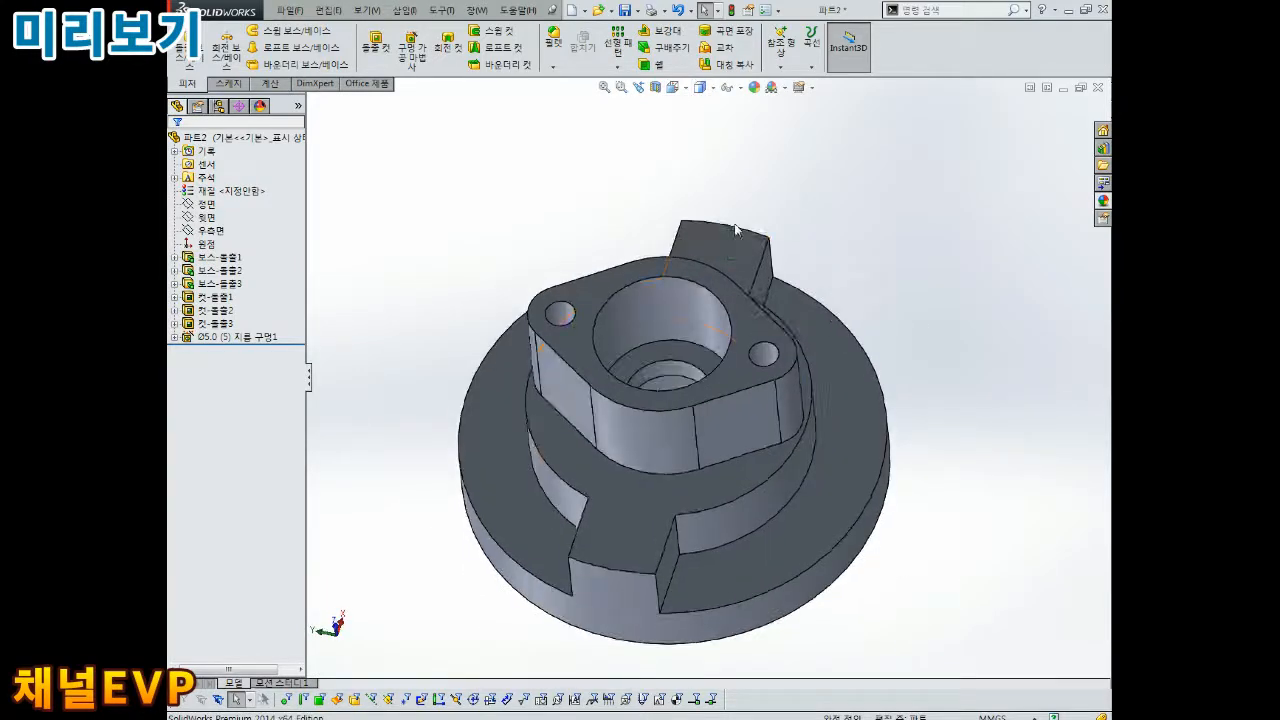
- Start a sketch on the winged boss's face and draw one circle on each wing, the second about 5.4 mm across
middle_click_drag(793, 387, 663, 420)
scroll(663, 420, "up", 2)
scroll(661, 419, "down", 2)
left_click(566, 350)
left_click(834, 397)
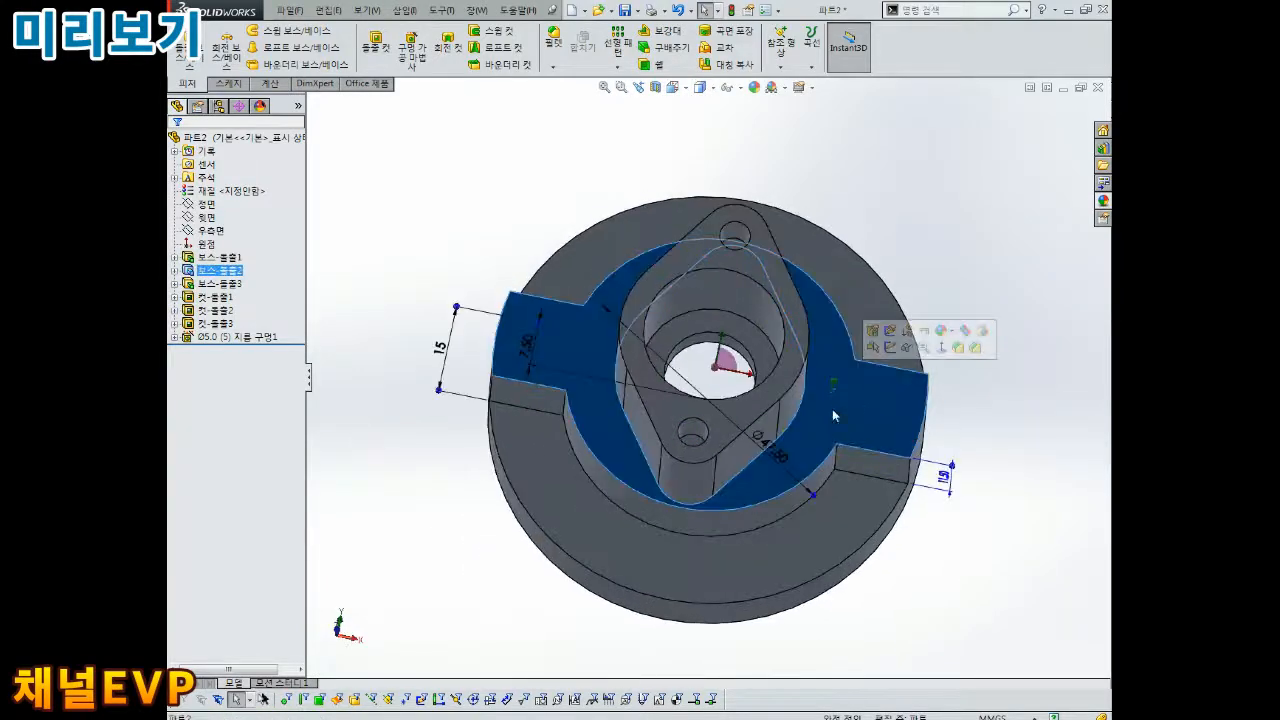
middle_click_drag(835, 411, 830, 380)
scroll(520, 338, "down", 2)
left_click(598, 352)
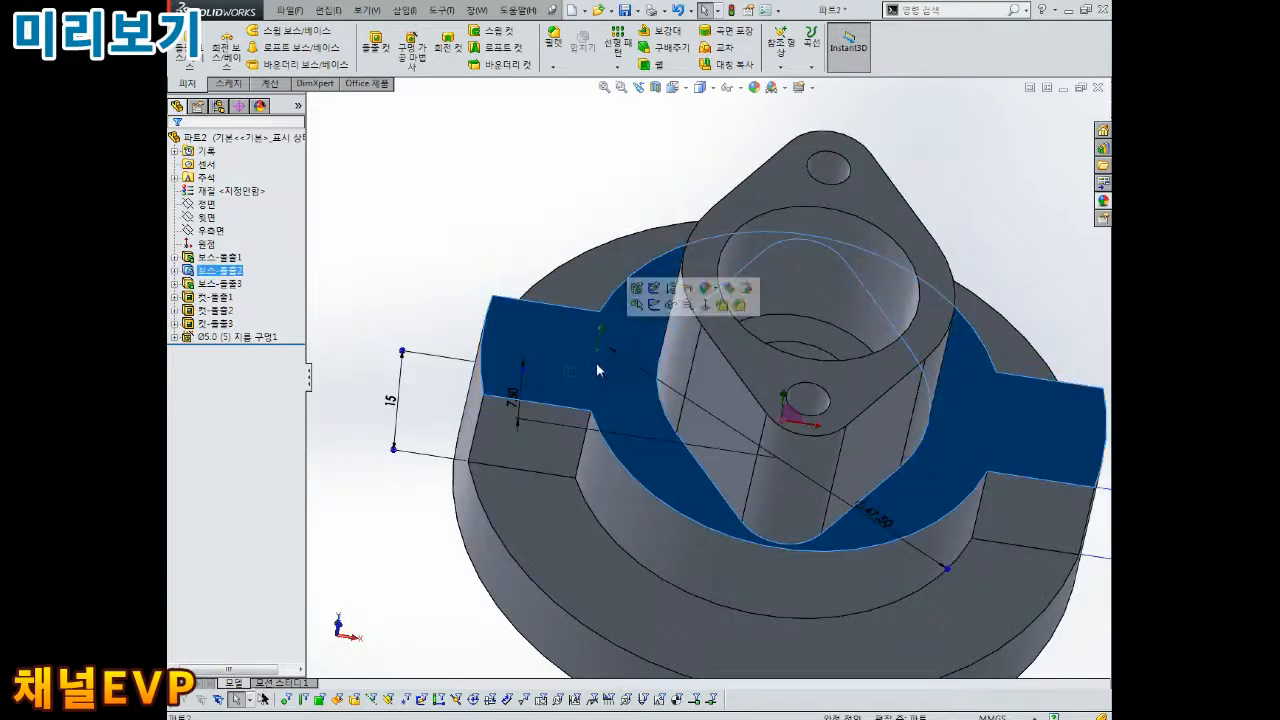
mouse_move(604, 380)
middle_mouse_down()
mouse_move(603, 397)
mouse_move(688, 288)
middle_mouse_up()
scroll(602, 396, "up", 3)
key("Escape")
left_click(656, 371)
scroll(656, 371, "down", 2)
key("ctrl+8")
left_click(276, 31)
left_click_drag(532, 377, 545, 379)
left_click_drag(867, 377, 877, 378)
key("Escape")
- Set the diameter of one wing circle to 2.5 mm and make both circles equal
left_click(866, 388)
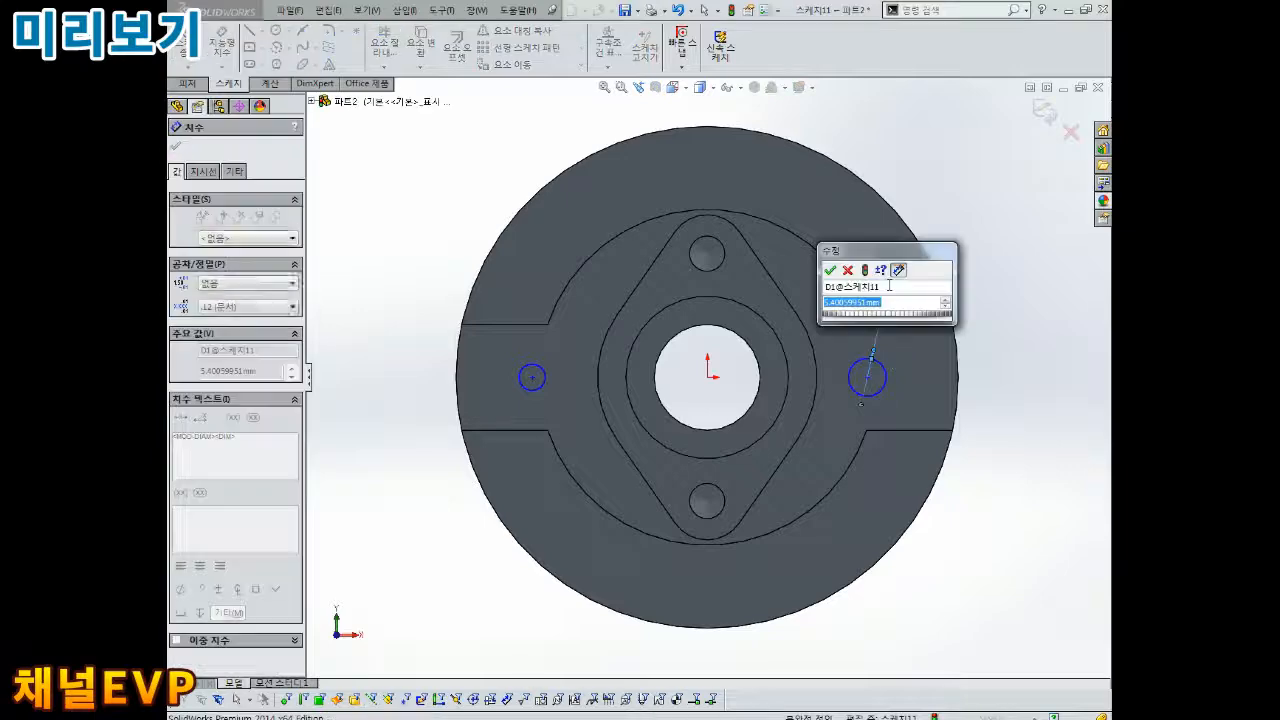
key("Escape")
left_click(536, 390)
left_click(867, 386, "ctrl")
left_click(183, 438)
- Align both wing circle centres horizontally with the origin
key("Escape")
left_click(532, 377)
left_click(708, 378, "ctrl")
left_click(867, 377, "ctrl")
left_click(183, 388)
- Dimension the two wing circle centres 46 mm apart and one of them 23 mm from the origin
left_click(222, 42)
left_click(532, 377)
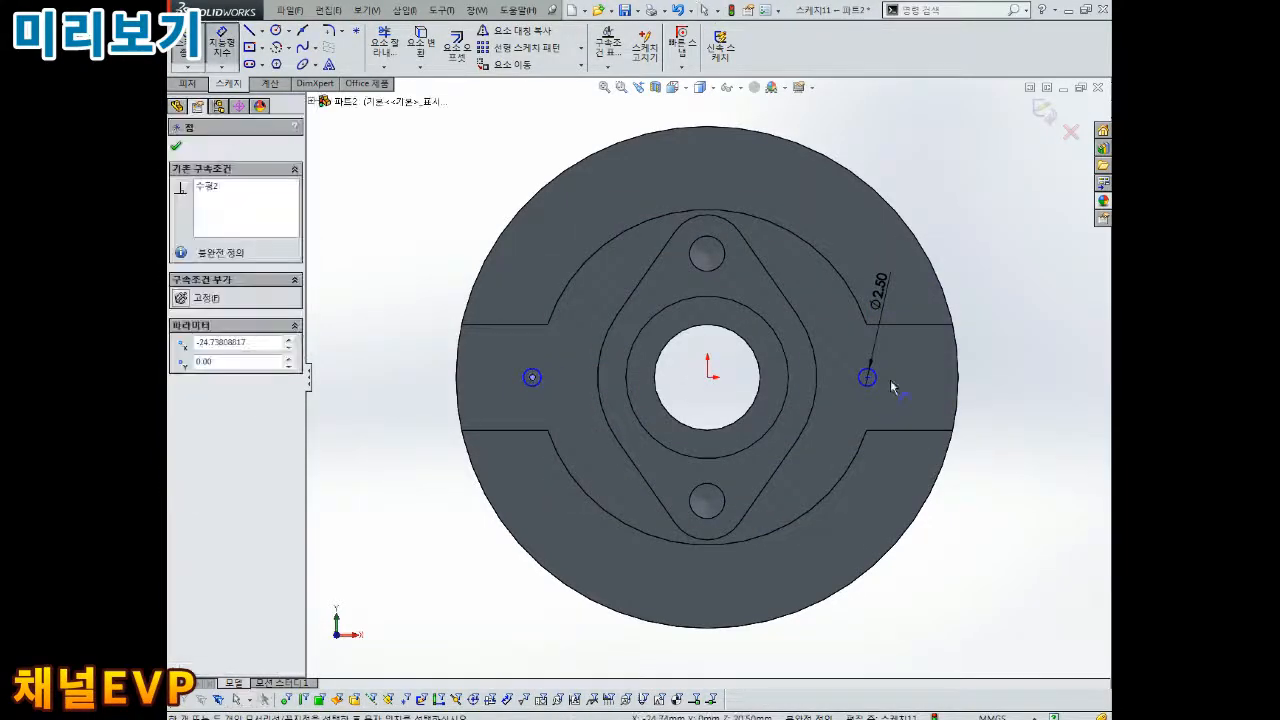
left_click(867, 377)
left_click(793, 466)
type("46")
key("Return")
left_click(858, 377)
left_click(784, 283)
type("23")
key("Return")
key("Escape")
left_click_drag(789, 283, 789, 434)
key("Escape")
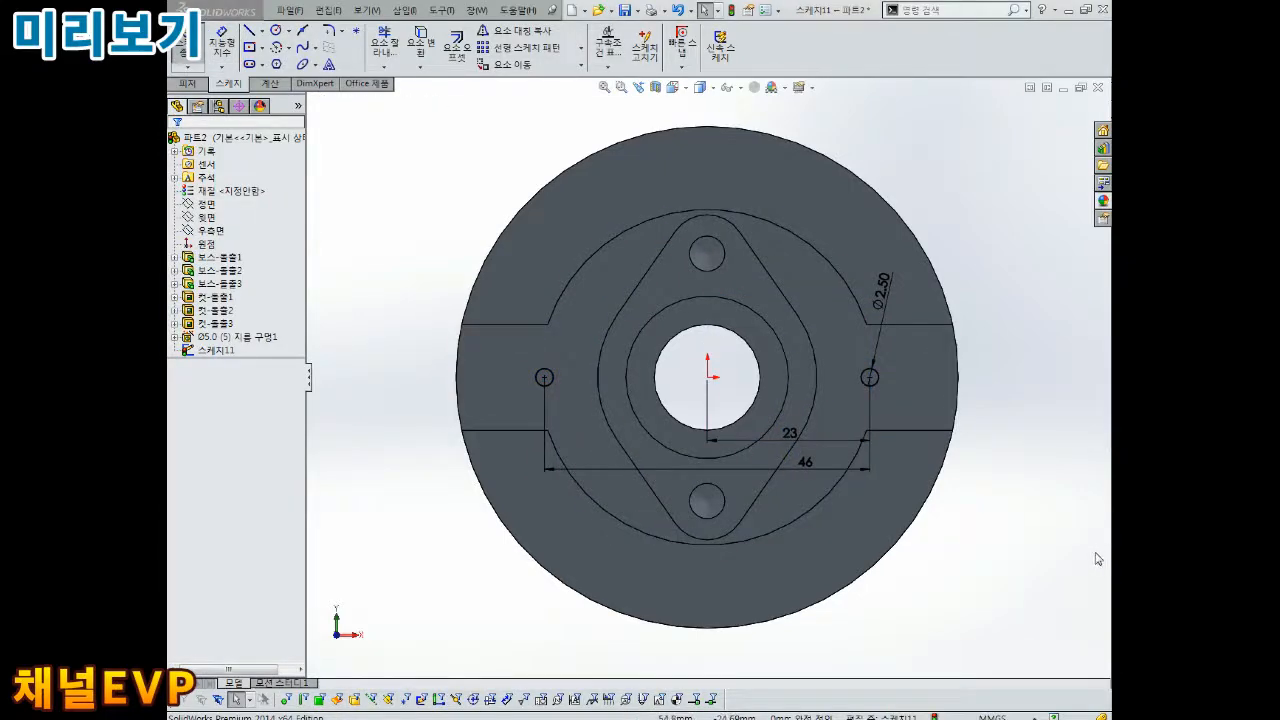
- Exit the sketch and make a blind extruded cut of the two 2.5 mm circles into the wings
scroll(720, 483, "up", 3)
mouse_move(763, 473)
middle_mouse_down()
mouse_move(720, 483)
mouse_move(745, 350)
mouse_move(750, 430)
middle_mouse_up()
scroll(720, 483, "down", 3)
left_click(1045, 110)
left_click(376, 45)
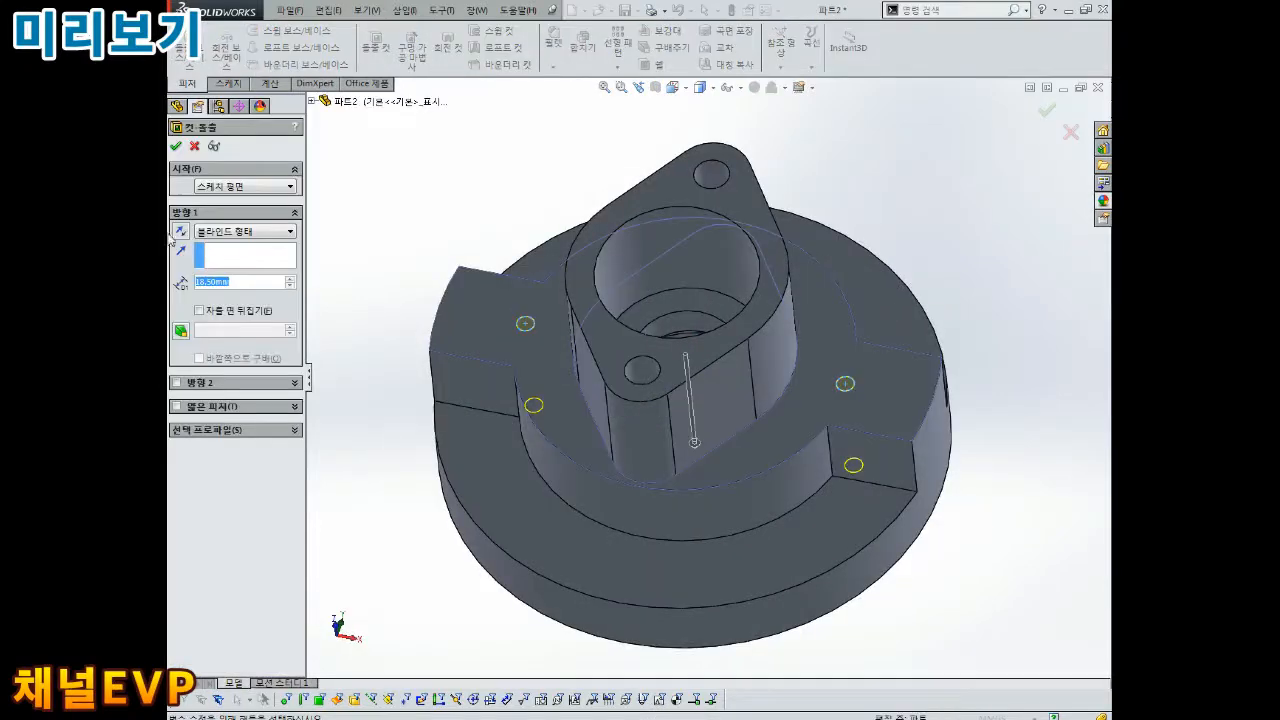
left_click(175, 145)
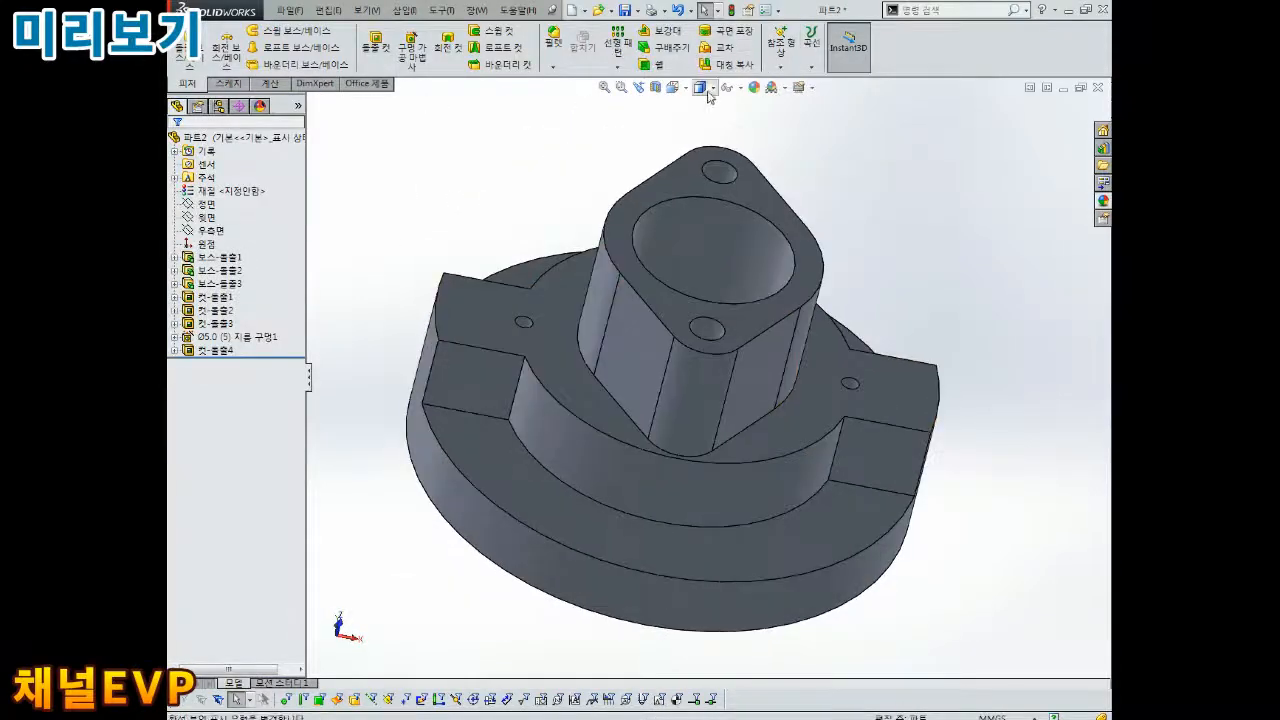
- Inspect the wing holes from the front and at an angle with hidden lines visible, then return to shaded display
left_click(708, 88)
left_click(702, 158)
key("ctrl+1")
mouse_move(607, 379)
middle_mouse_down()
mouse_move(626, 372)
mouse_move(655, 410)
middle_mouse_up()
scroll(650, 380, "up", 2)
left_click(708, 88)
left_click(702, 105)
mouse_move(690, 340)
middle_mouse_down()
mouse_move(720, 388)
mouse_move(786, 340)
middle_mouse_up()
left_click(688, 222)
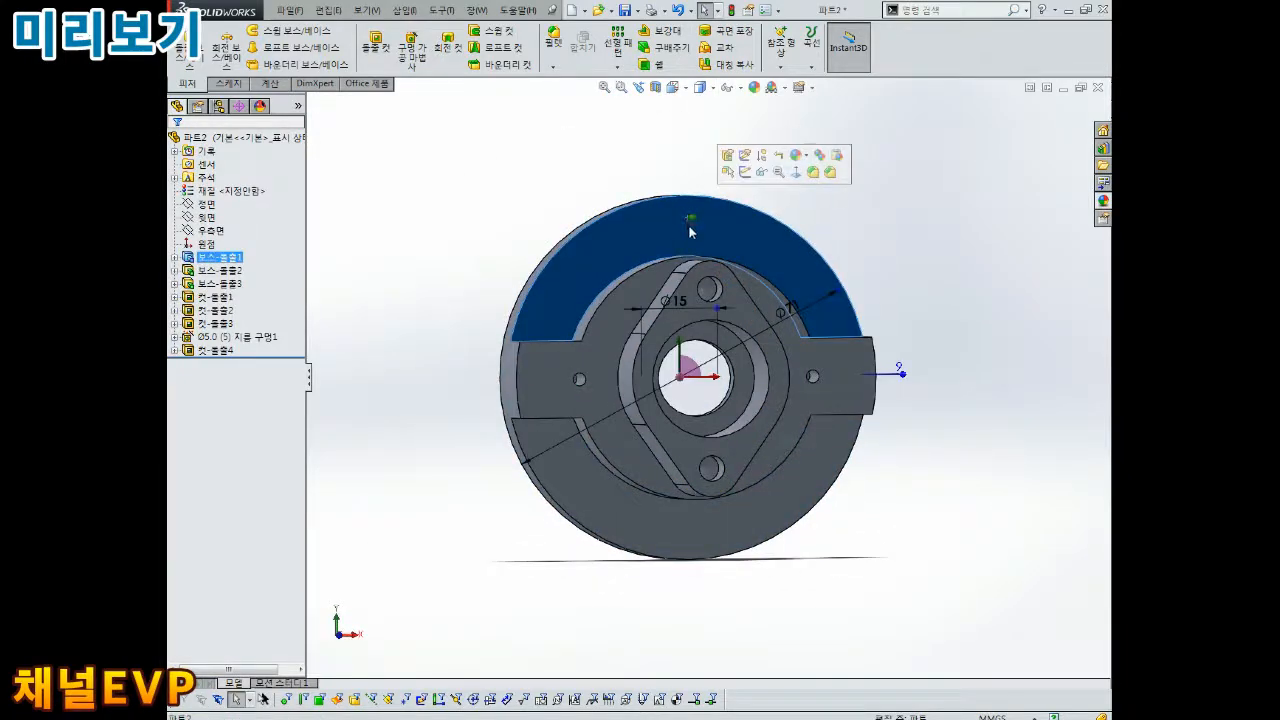
left_click(857, 283)
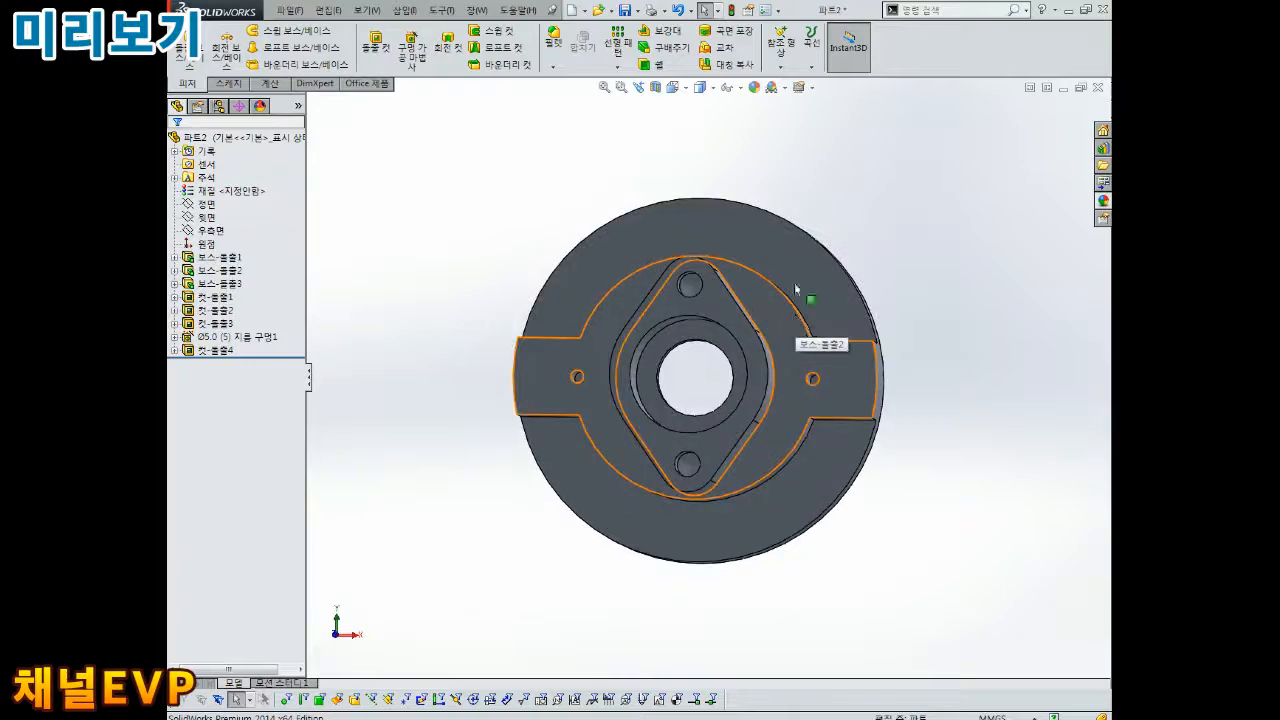
middle_click_drag(796, 289, 771, 263)
left_click(772, 262)
left_click(829, 204)
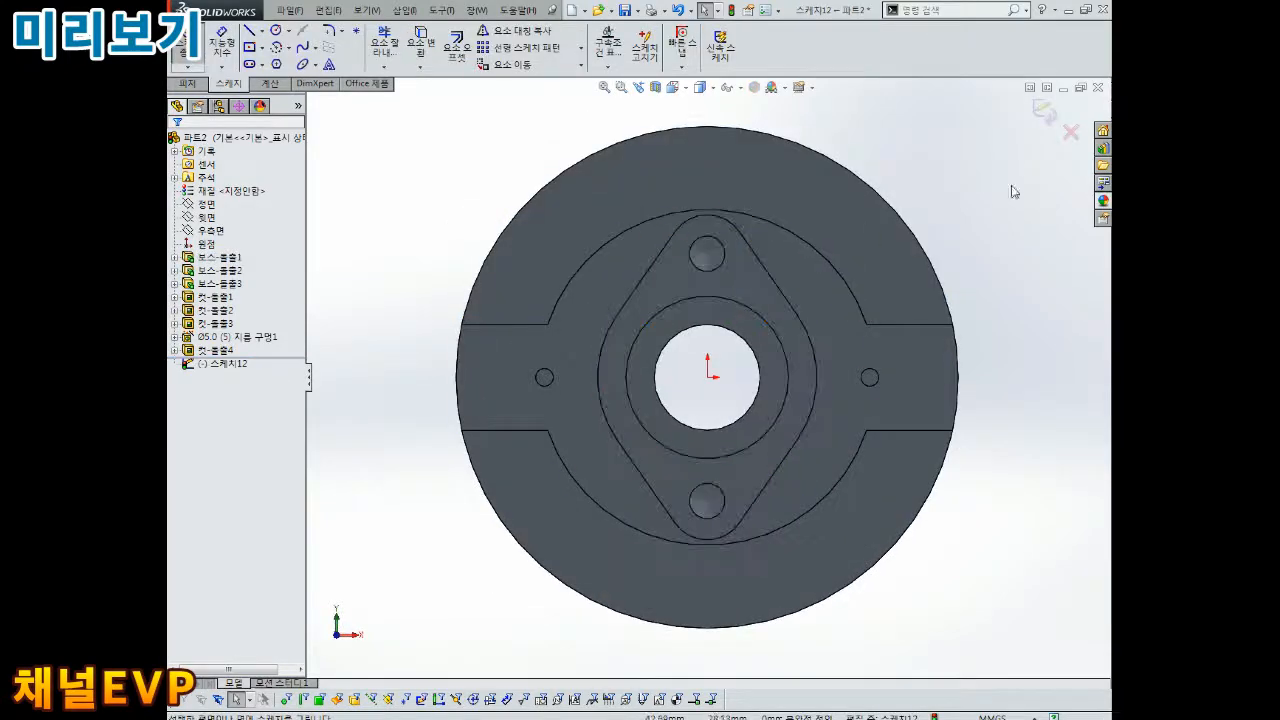
scroll(708, 377, "up", 2)
mouse_move(740, 400)
middle_mouse_down()
mouse_move(740, 330)
mouse_move(700, 371)
mouse_move(703, 350)
middle_mouse_up()
left_click(1045, 113)
- Set up an M6 counterbored through hole with a 5.5 mm bore and a counterbore 9 mm wide and 5.5 mm deep
scroll(714, 497, "down", 3)
scroll(714, 480, "up", 4)
left_click(411, 55)
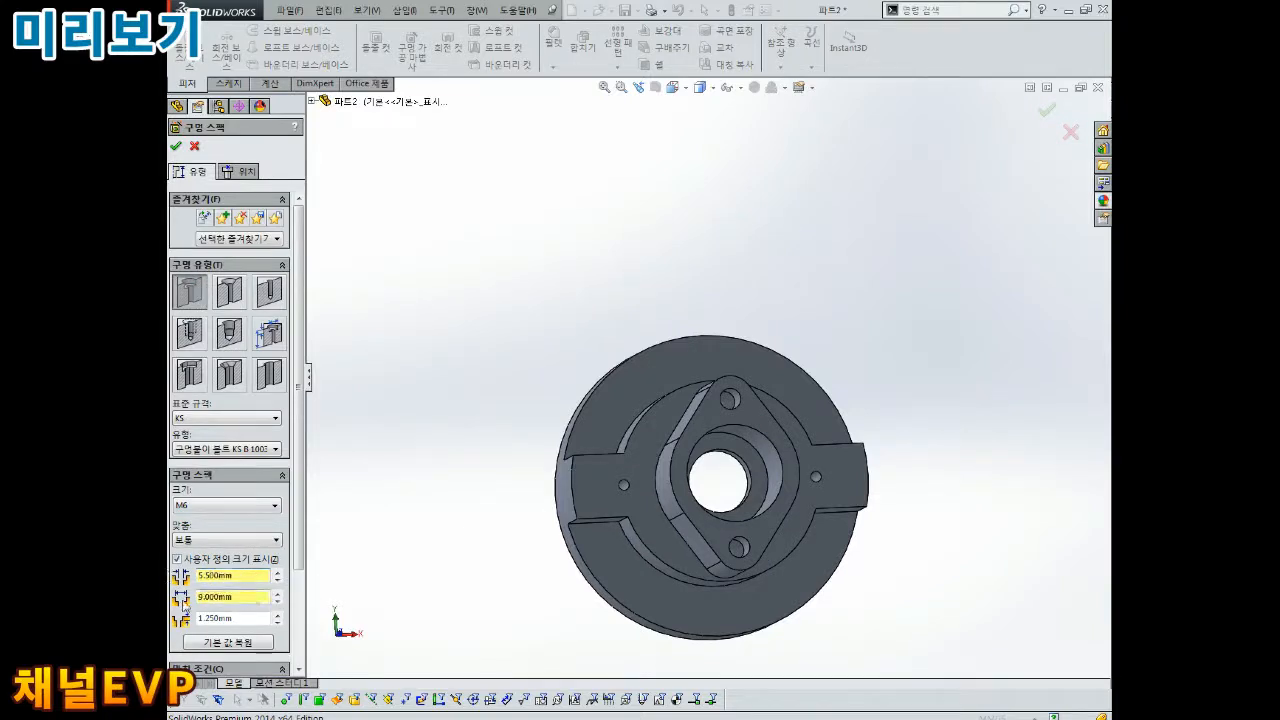
scroll(289, 549, "down", 3)
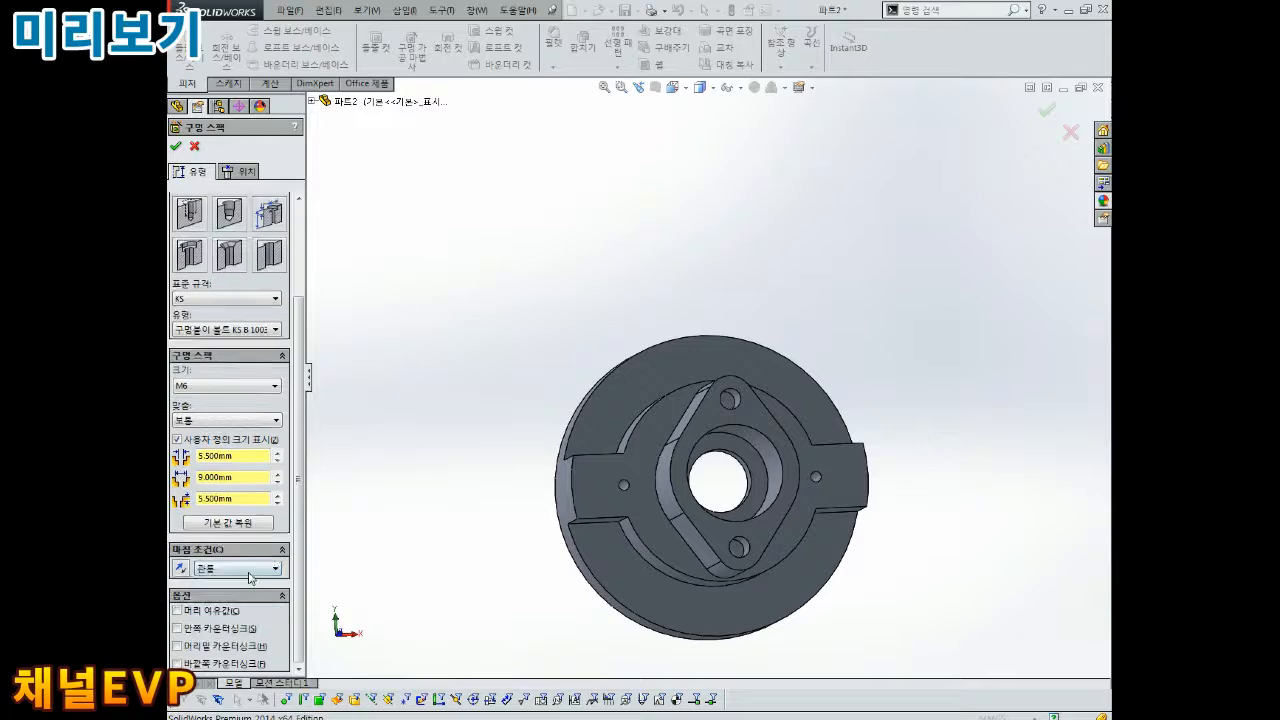
middle_click_drag(501, 355, 475, 352)
- Place the counterbored hole on the disc's face above the winged boss, near the rim
left_click(240, 171)
left_click(720, 360)
left_click(716, 356)
scroll(724, 352, "up", 1)
scroll(746, 357, "down", 1)
key("ctrl+8")
key("Escape")
scroll(712, 245, "down", 1)
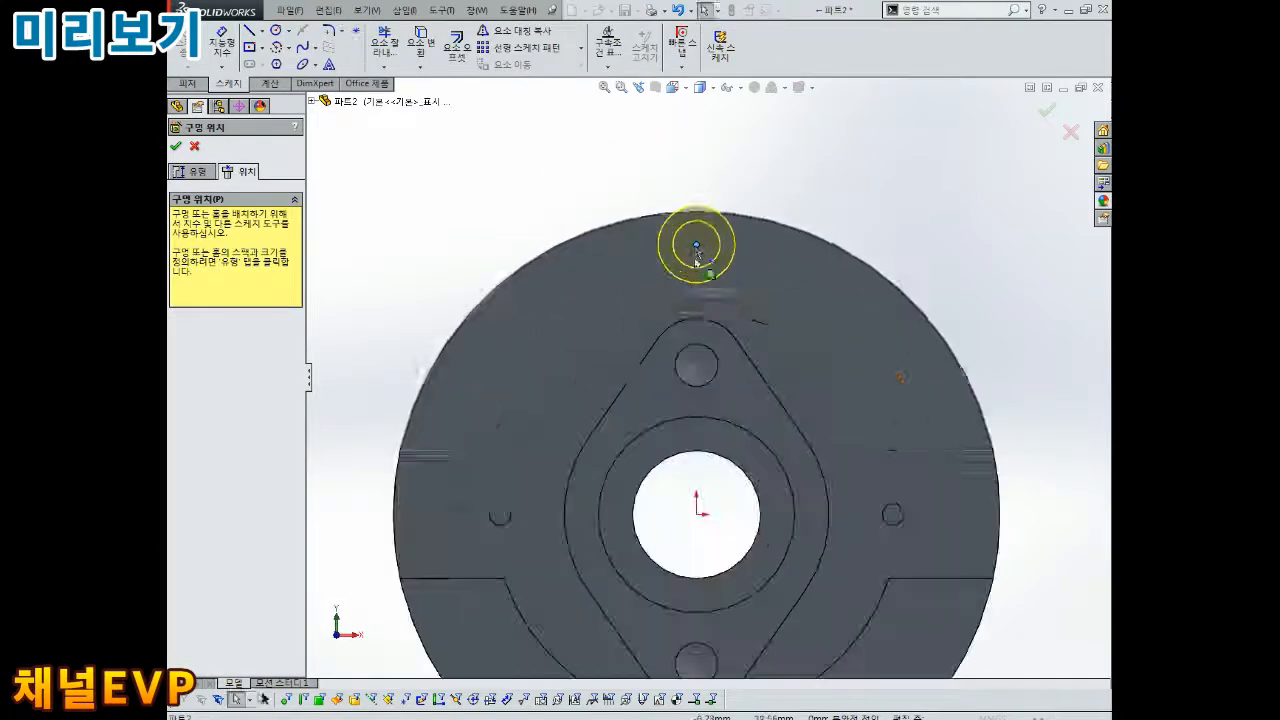
left_click_drag(694, 245, 695, 267)
- Align the counterbored hole's centre vertically with the origin
scroll(740, 415, "up", 2)
key("Escape")
left_click(679, 454)
left_click(679, 278, "ctrl")
left_click(244, 400)
- Dimension the counterbored hole's centre 29.5 mm from the origin and create the hole
left_click(222, 42)
left_click(679, 278)
left_click(679, 454)
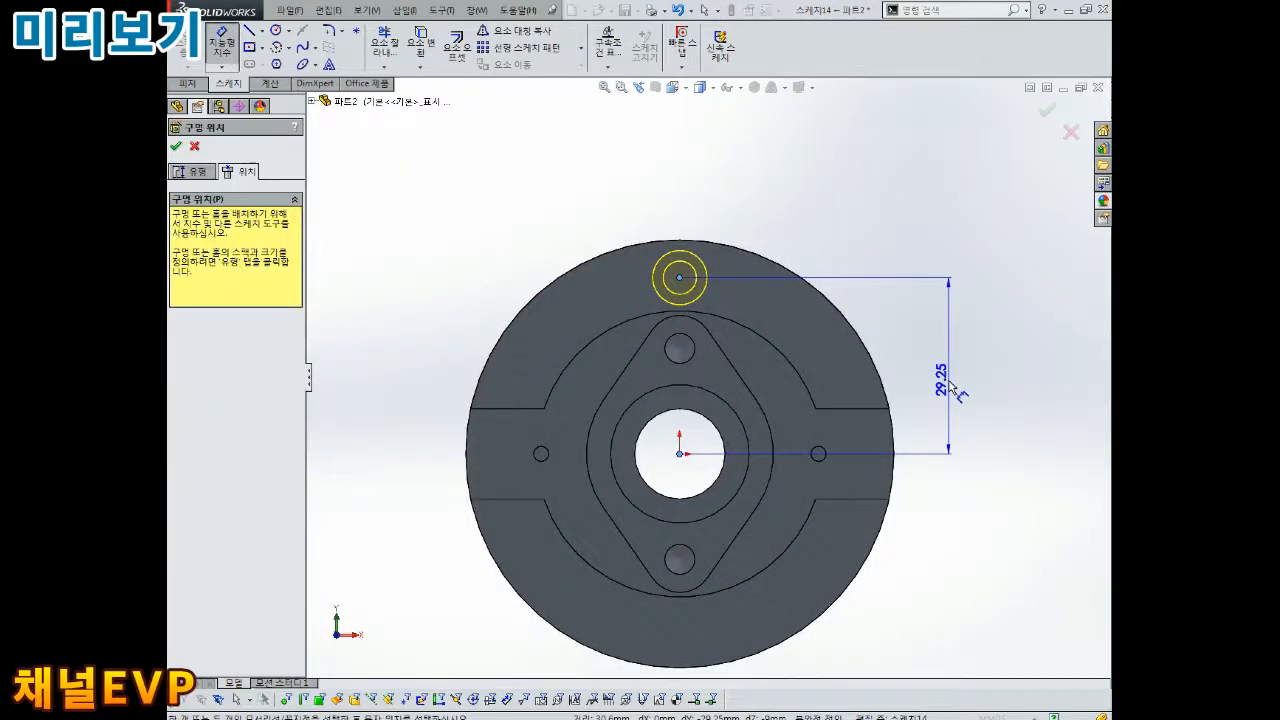
left_click(949, 387)
type("29.5")
left_click(889, 367)
key("Escape")
left_click_drag(941, 376, 759, 372)
key("Escape")
mouse_move(735, 318)
middle_mouse_down()
mouse_move(864, 346)
mouse_move(430, 340)
mouse_move(725, 335)
middle_mouse_up()
scroll(780, 350, "up", 3)
left_click(1046, 112)
scroll(800, 370, "down", 1)
middle_click_drag(865, 370, 600, 372)
scroll(700, 420, "down", 2)
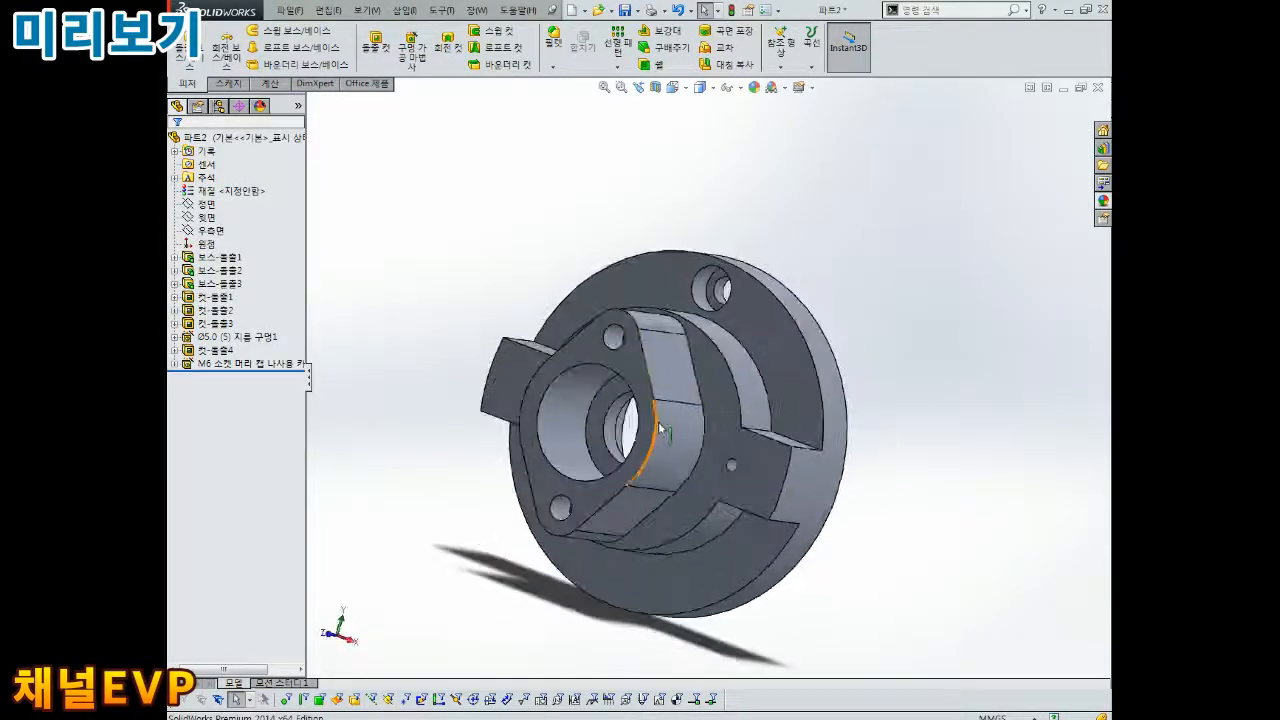
- Create a reference axis through the centre of the disc
left_click(776, 66)
left_click(800, 97)
middle_click_drag(820, 372, 878, 360)
left_click(878, 361)
middle_click_drag(670, 410, 715, 432)
scroll(746, 444, "down", 4)
scroll(724, 418, "up", 4)
scroll(664, 349, "down", 2)
middle_click_drag(696, 379, 756, 408)
key("Return")
scroll(672, 398, "down", 3)
scroll(686, 384, "up", 3)
scroll(742, 402, "up", 2)
left_click(735, 190)
- Pattern the M6 counterbored hole around the central axis as 6 equally spaced instances over 360 degrees
left_click(617, 67)
left_click(640, 97)
scroll(657, 410, "down", 3)
left_click(657, 406)
scroll(662, 404, "up", 3)
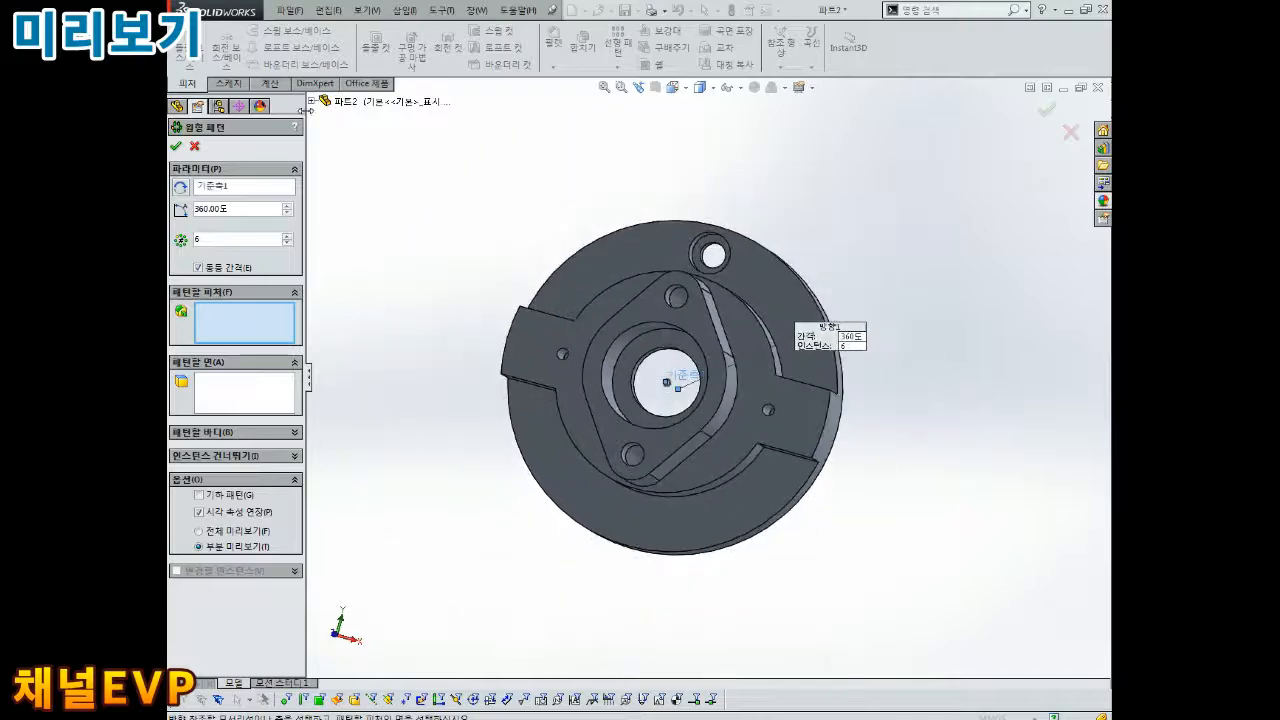
left_click(311, 101)
left_click(388, 328)
middle_click_drag(645, 392, 581, 371)
double_click(224, 209)
middle_click_drag(481, 316, 530, 345)
left_click(176, 146)
middle_click_drag(650, 440, 640, 360)
scroll(640, 360, "up", 1)
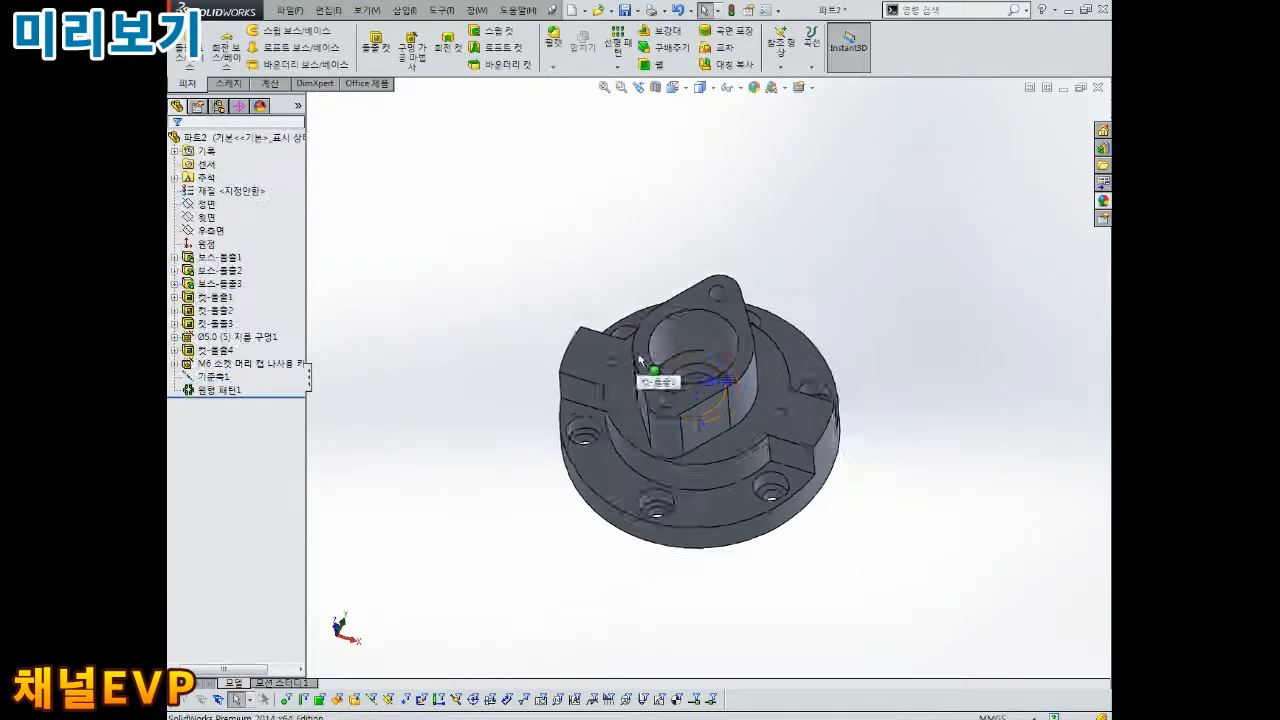
- Add a reference plane at the part's rim beside the outer face of one wing
scroll(640, 360, "up", 1)
middle_click_drag(668, 318, 690, 392)
scroll(690, 392, "down", 6)
scroll(728, 345, "up", 4)
scroll(731, 341, "up", 3)
middle_click_drag(731, 341, 740, 336)
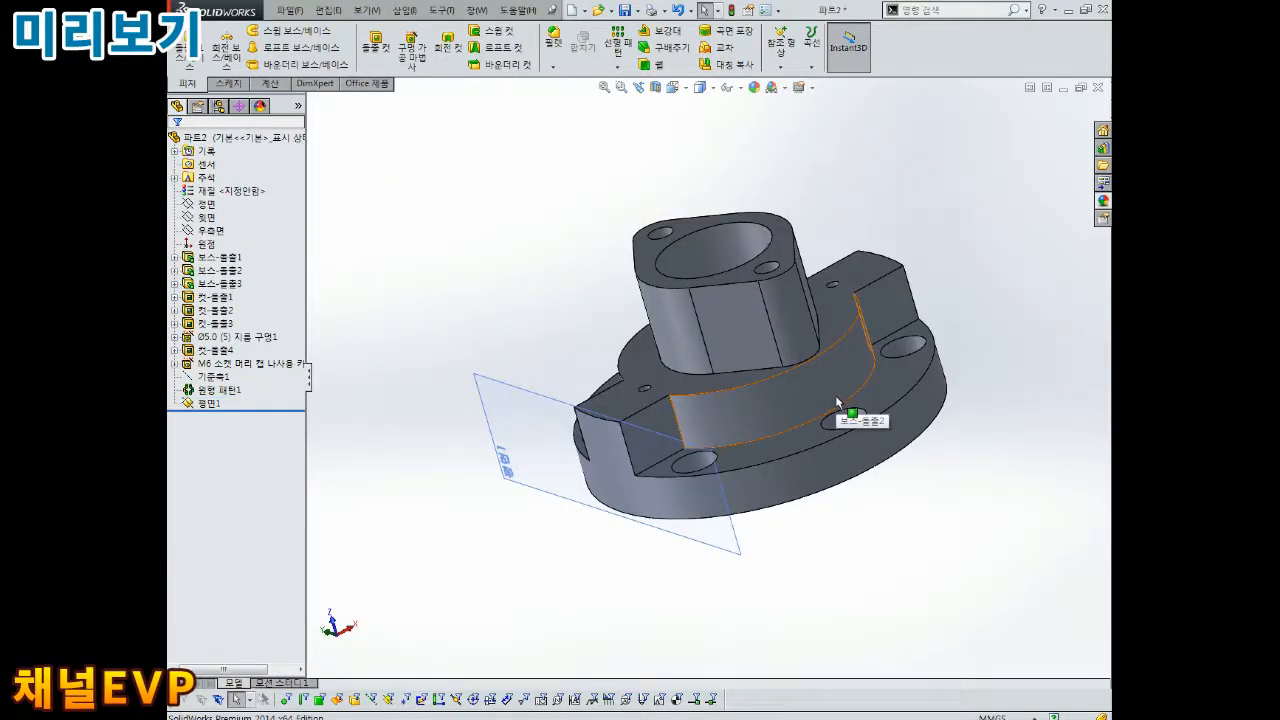
middle_click_drag(849, 417, 745, 357)
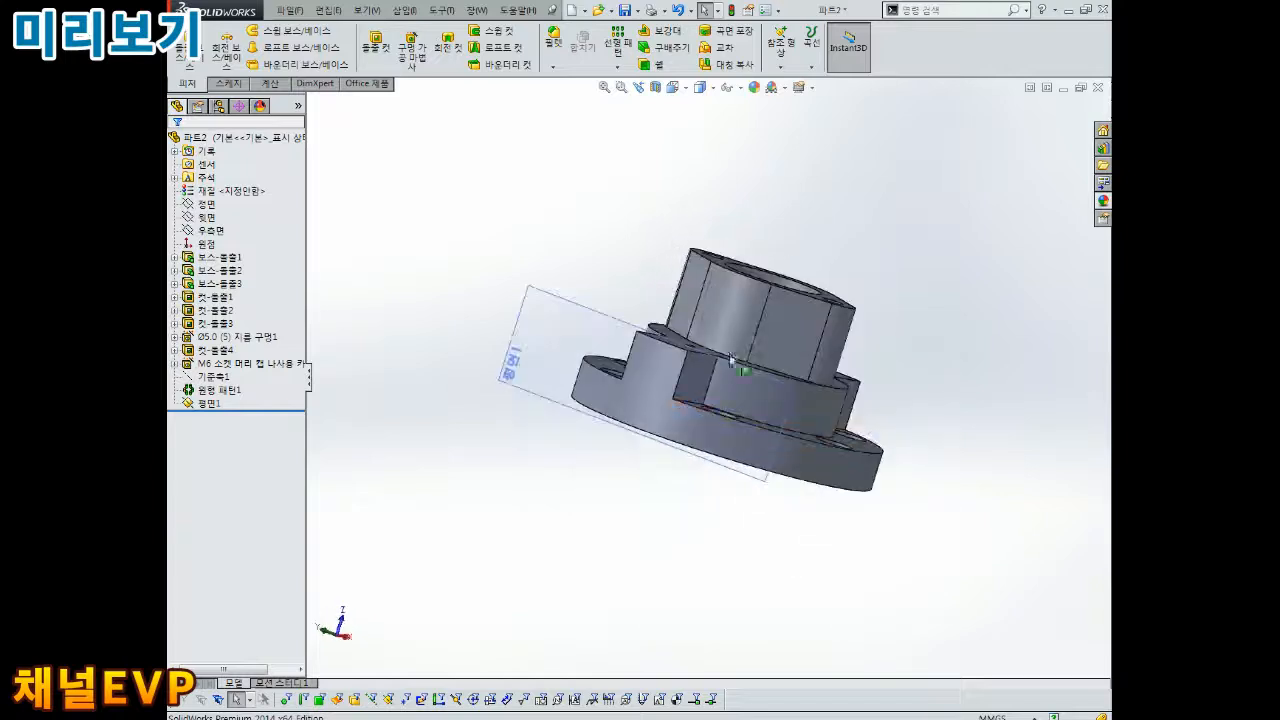
- Set up a KS drilled hole of 2.5 mm diameter that goes through all
middle_click_drag(563, 292, 566, 240)
left_click(273, 295)
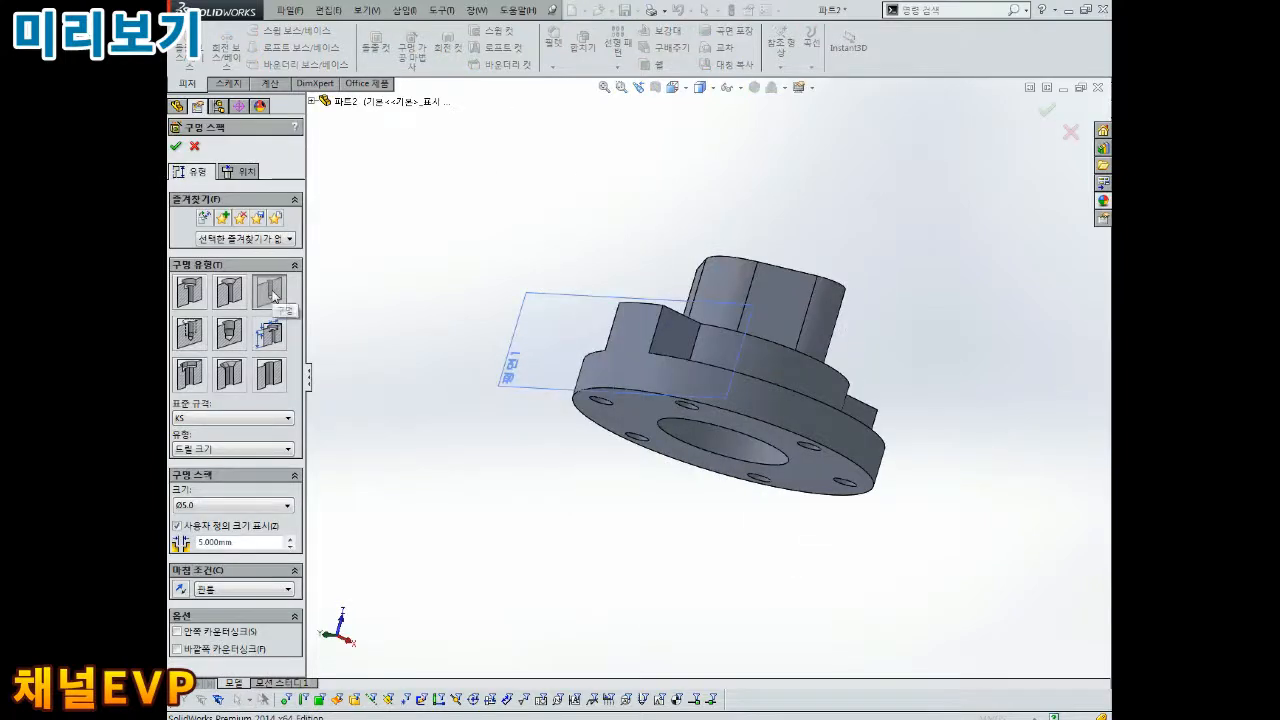
left_click(202, 510)
left_click(212, 577)
left_click(232, 592)
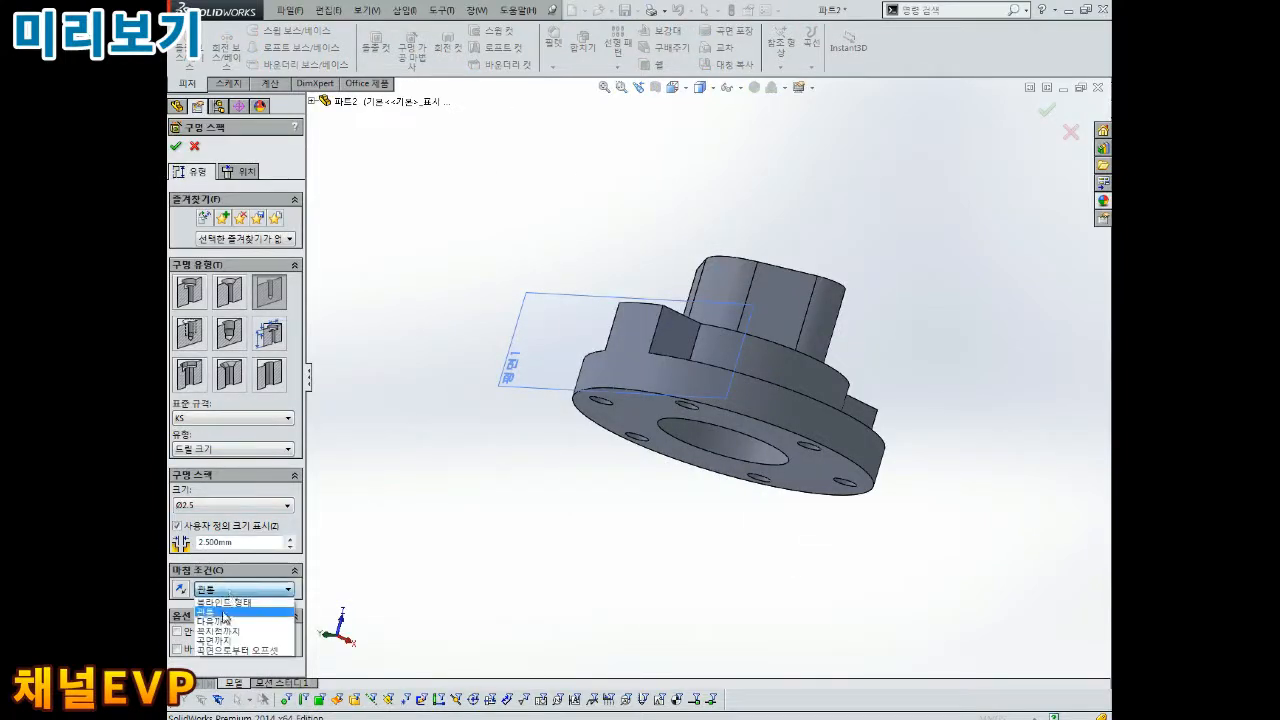
left_click(228, 613)
left_click(248, 173)
- Place the 2.5 mm hole on the reference plane beside the wing and align its centre with the origin
left_click(548, 332)
left_click(623, 351)
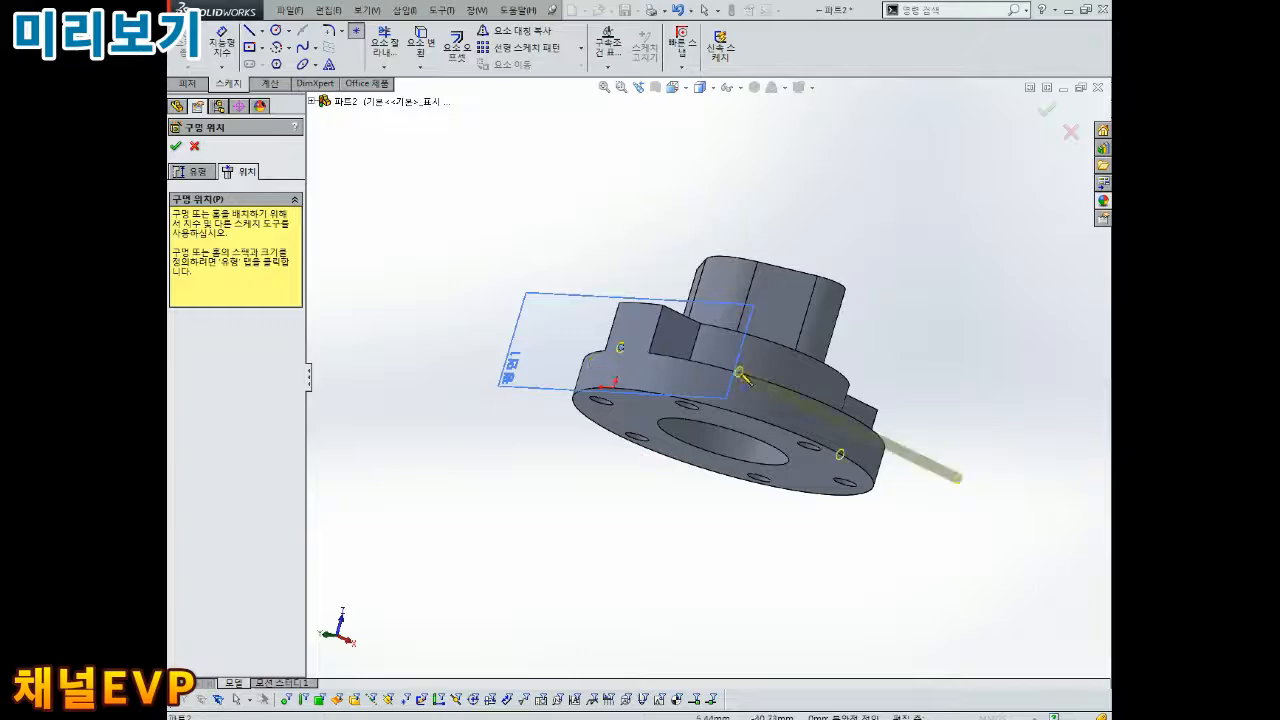
key("Escape")
key("ctrl+8")
scroll(686, 357, "up", 1)
left_click(643, 366)
left_click(556, 380, "ctrl")
left_click(580, 342)
- Dimension the 2.5 mm hole's centre 9 mm from the origin and create the hole
right_click_drag(494, 414, 497, 374)
left_click(556, 381)
left_click(643, 381)
left_click(608, 438)
type("9")
key("Return")
key("Escape")
middle_click_drag(604, 436, 808, 275)
left_click(1045, 109)
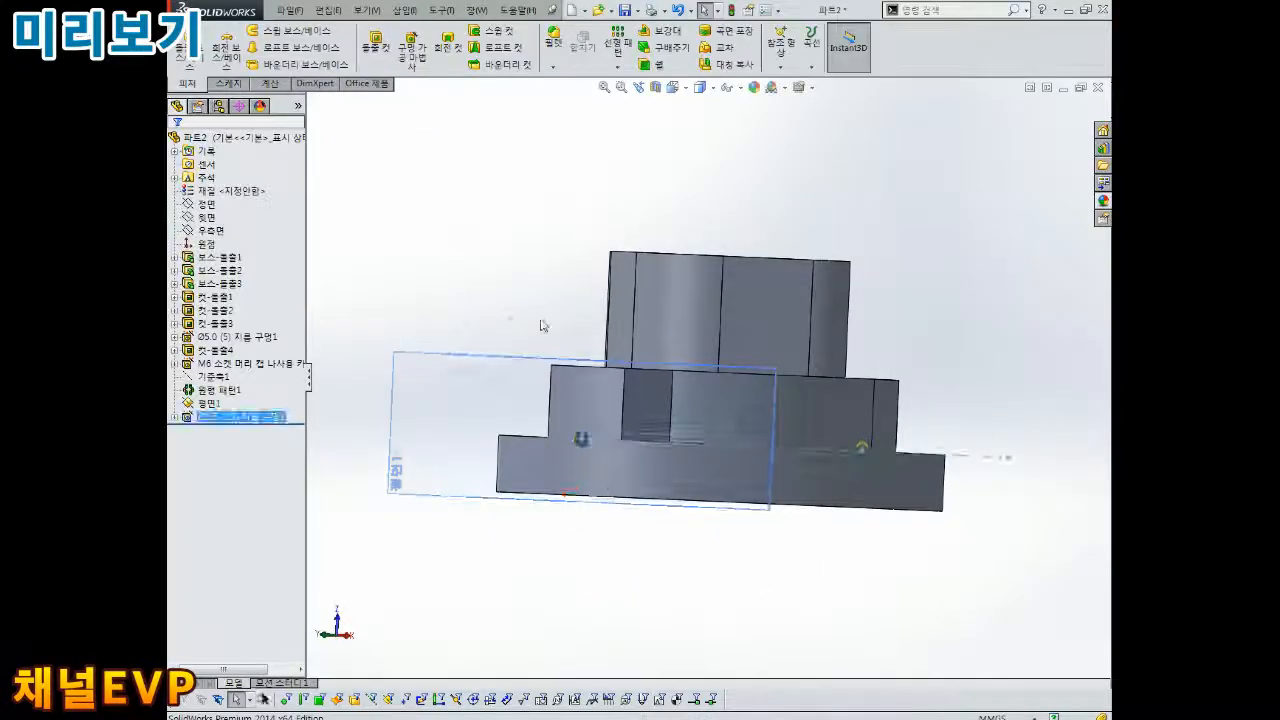
- Examine the path of the 2.5 mm hole through the part in front view with wireframe display
middle_click_drag(543, 323, 472, 365)
left_click(713, 88)
left_click(707, 161)
key("ctrl+1")
left_click(713, 88)
left_click(704, 180)
scroll(570, 418, "up", 3)
middle_click_drag(570, 418, 645, 337)
left_click(713, 88)
left_click(703, 108)
scroll(645, 337, "down", 1)
- Set up an M6 counterbored blind hole 16 mm deep with a 5.7 mm bore and a counterbore 10 mm wide and 2 mm deep
left_click(411, 40)
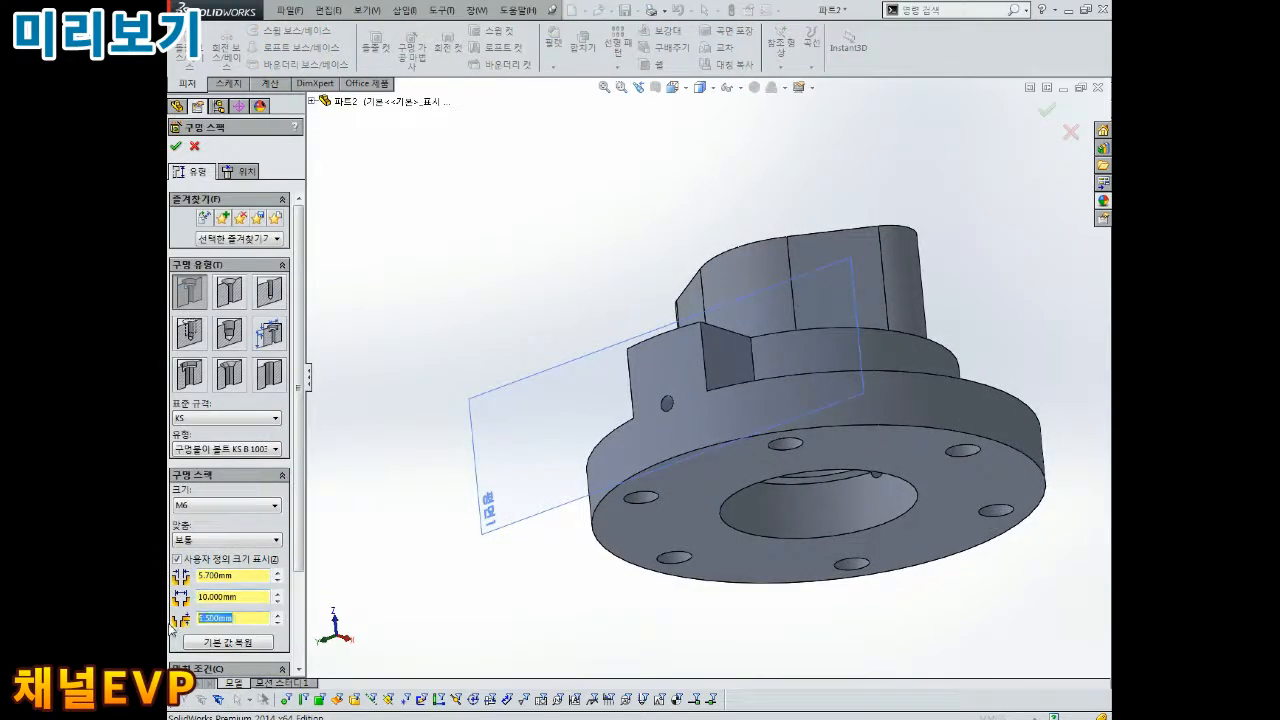
left_click_drag(300, 468, 300, 560)
left_click(234, 569)
left_click(229, 582)
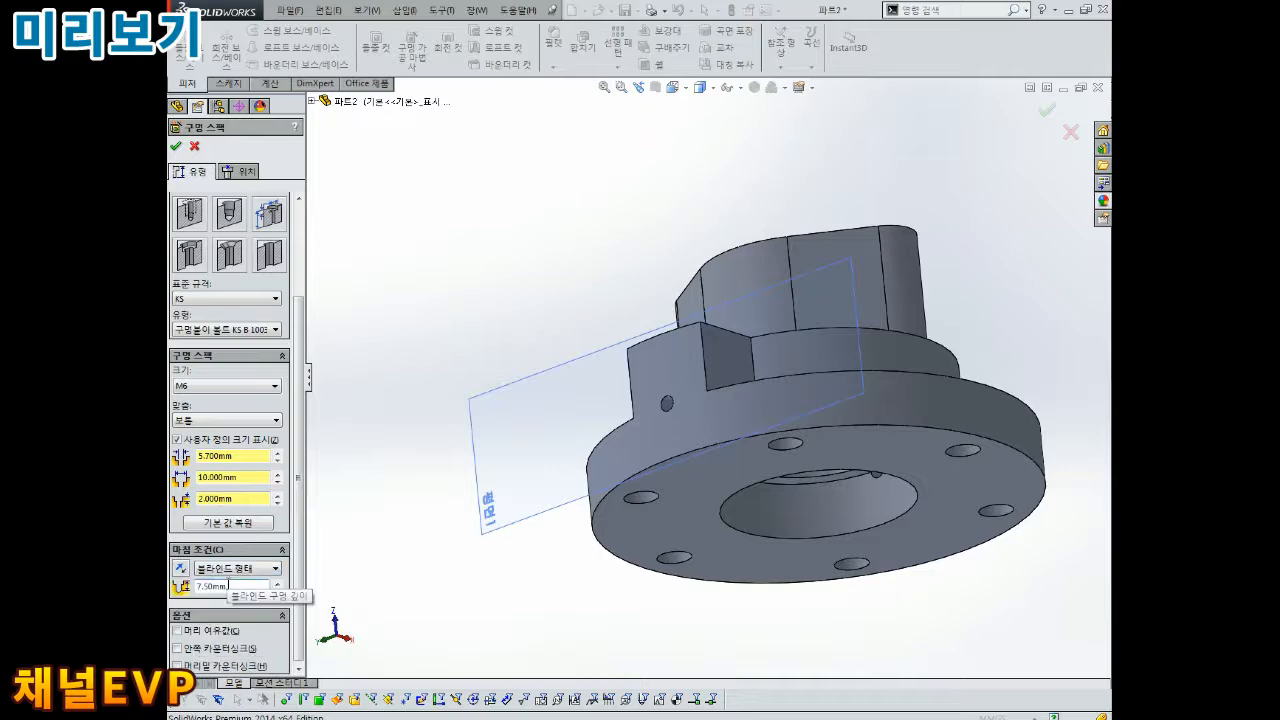
left_click_drag(300, 390, 300, 392)
middle_click_drag(558, 430, 583, 405)
scroll(583, 405, "down", 1)
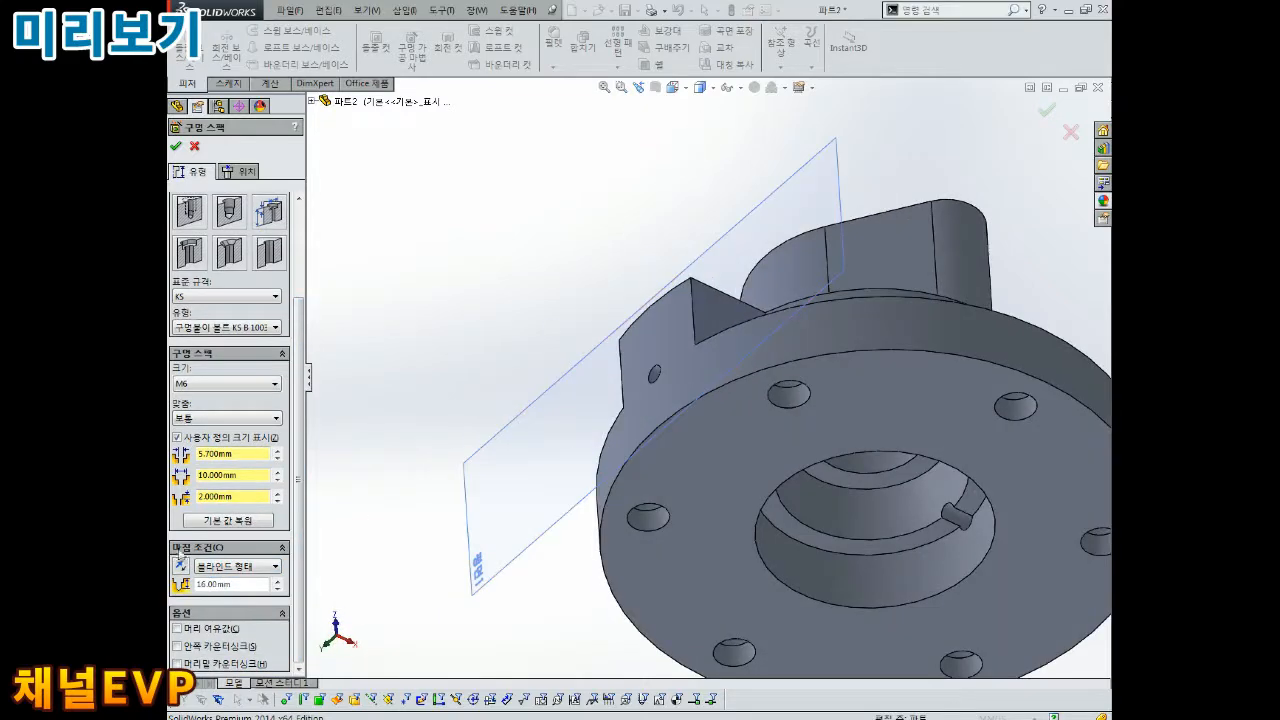
- Place the counterbored hole on the reference plane beside the wing, over the 2.5 mm hole
left_click(240, 172)
left_click(562, 440)
left_click(655, 374)
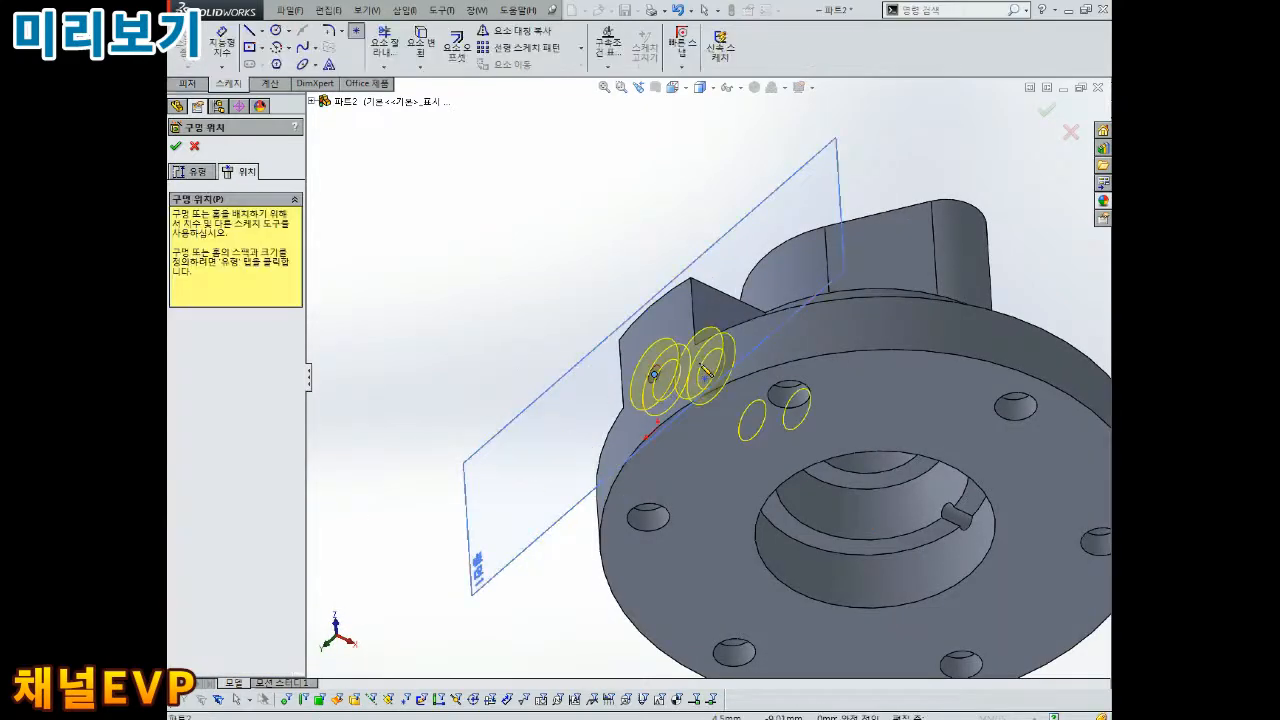
key("Escape")
key("ctrl+8")
- Constrain the counterbored hole's centre to the 2.5 mm hole's centre and create the hole
scroll(646, 376, "down", 6)
left_click(661, 373, "ctrl")
left_click(247, 386)
scroll(640, 385, "up", 6)
middle_click_drag(640, 385, 672, 412)
key("Escape")
scroll(672, 412, "down", 2)
left_click(1046, 111)
- Examine the side counterbored hole's profile where it meets the 2.5 mm hole, using wireframe display
scroll(880, 400, "down", 3)
scroll(929, 209, "up", 5)
middle_click_drag(929, 209, 880, 340)
left_click(703, 88)
left_click(699, 182)
scroll(620, 429, "down", 4)
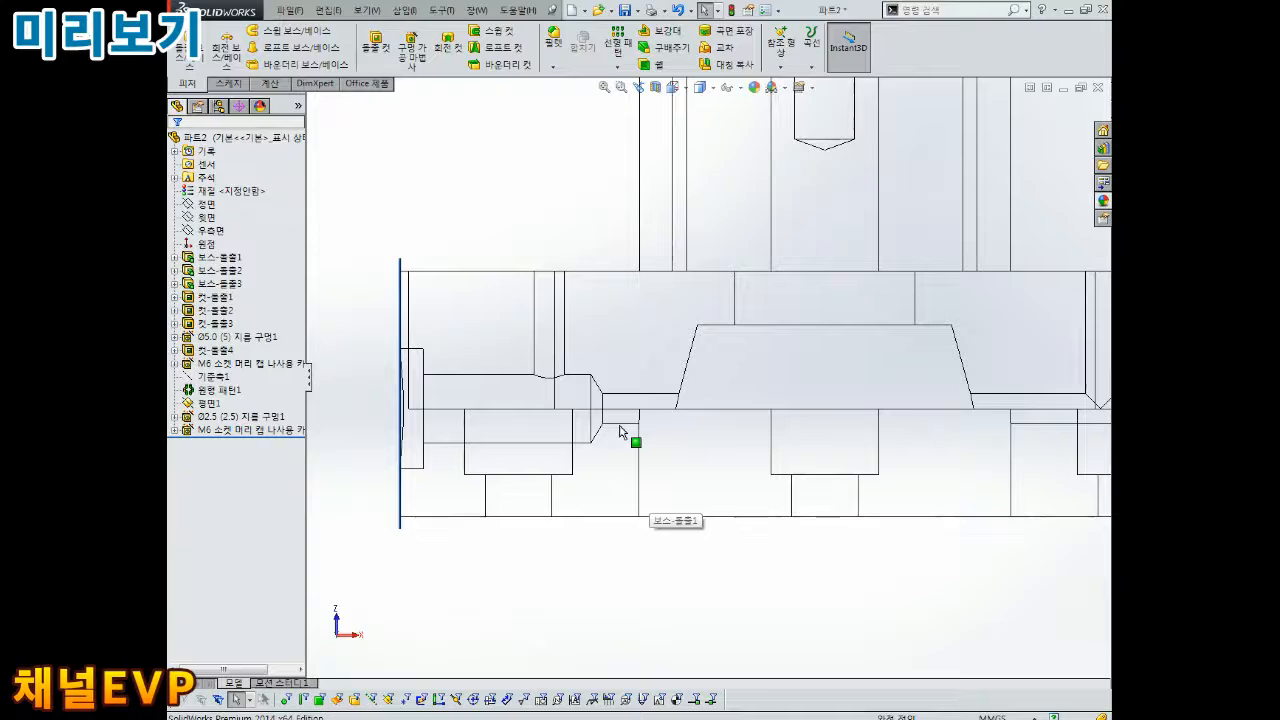
scroll(637, 449, "up", 2)
scroll(587, 370, "down", 2)
scroll(586, 369, "up", 4)
middle_click_drag(586, 369, 771, 292)
left_click(701, 89)
left_click(703, 108)
mouse_move(800, 350)
middle_mouse_down()
mouse_move(829, 277)
mouse_move(790, 400)
middle_mouse_up()
scroll(829, 277, "up", 2)
scroll(790, 400, "down", 3)
- Mirror the side M6 counterbored hole about the Right Plane onto the opposite wing
left_click(733, 66)
left_click(312, 101)
left_click(361, 195)
mouse_move(500, 235)
middle_mouse_down()
mouse_move(520, 330)
mouse_move(500, 220)
middle_mouse_up()
left_click(386, 394)
middle_click_drag(560, 370, 570, 184)
left_click(176, 146)
- Examine the mirrored side holes in wireframe display from several standard views
scroll(700, 400, "up", 3)
middle_click_drag(680, 400, 790, 480)
scroll(688, 392, "up", 1)
scroll(770, 410, "down", 3)
scroll(790, 480, "down", 2)
left_click(701, 89)
left_click(702, 180)
left_click(679, 88)
left_click(674, 142)
left_click(679, 88)
left_click(679, 88)
left_click(679, 88)
left_click(691, 118)
left_click(679, 88)
left_click(692, 141)
left_click(712, 88)
left_click(704, 105)
- Examine the part's internal recesses and side holes in a section view
left_click(655, 88)
left_click(243, 232)
middle_click_drag(560, 350, 725, 360)
left_click(175, 146)
middle_click_drag(583, 300, 690, 410)
left_click(679, 88)
left_click(675, 142)
left_click(655, 88)
- Open the appearance settings for the whole part
right_click(200, 138)
left_click(227, 118)
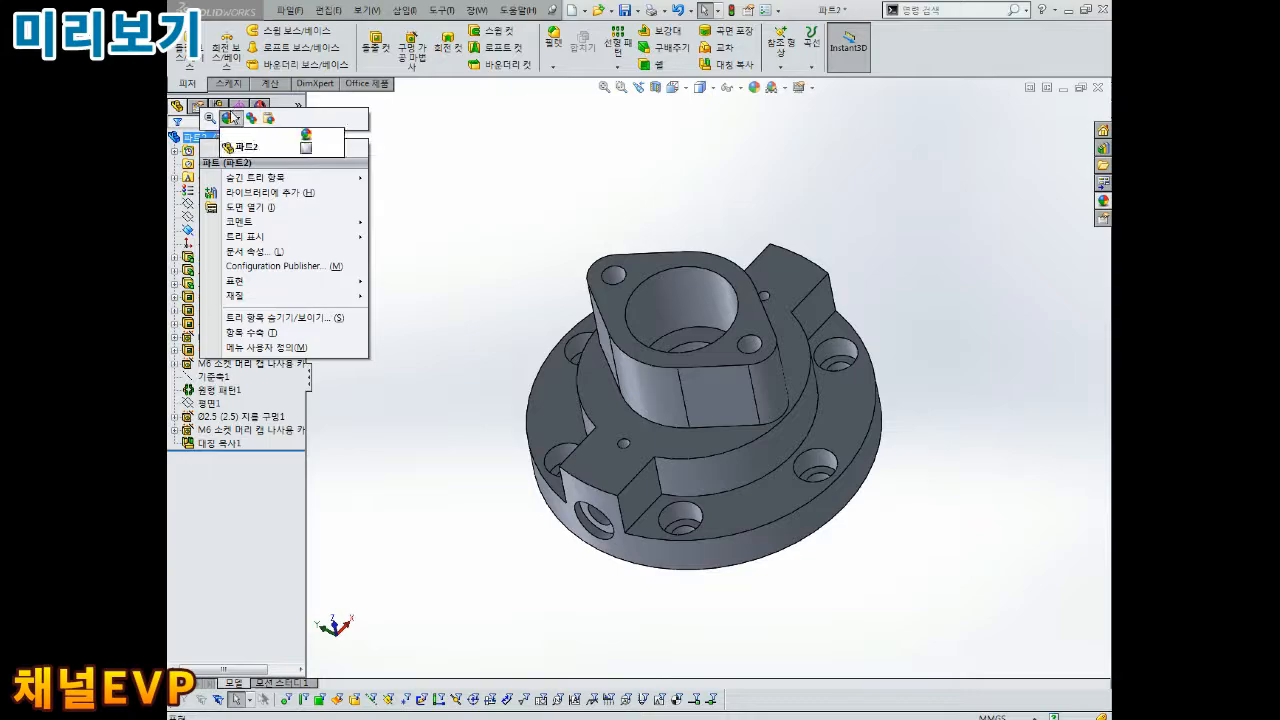
left_click(245, 148)
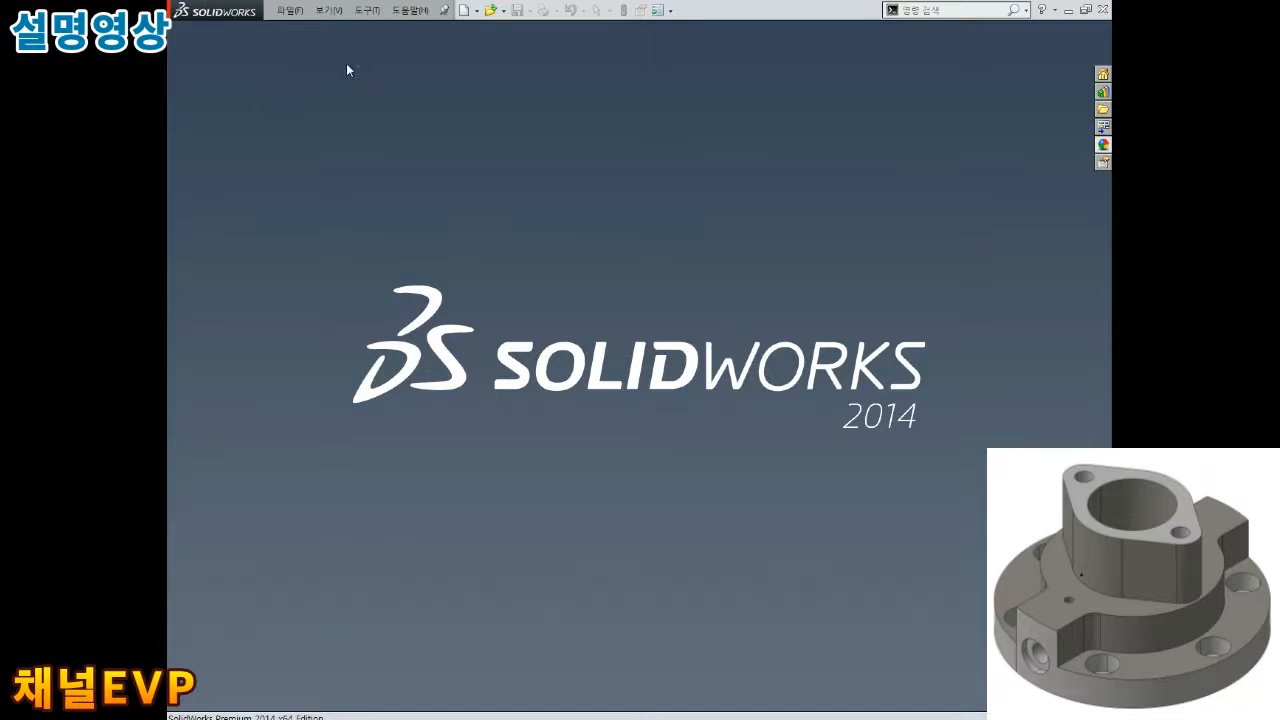
- Create a new part document and start a sketch on the Front Plane
left_click(291, 12)
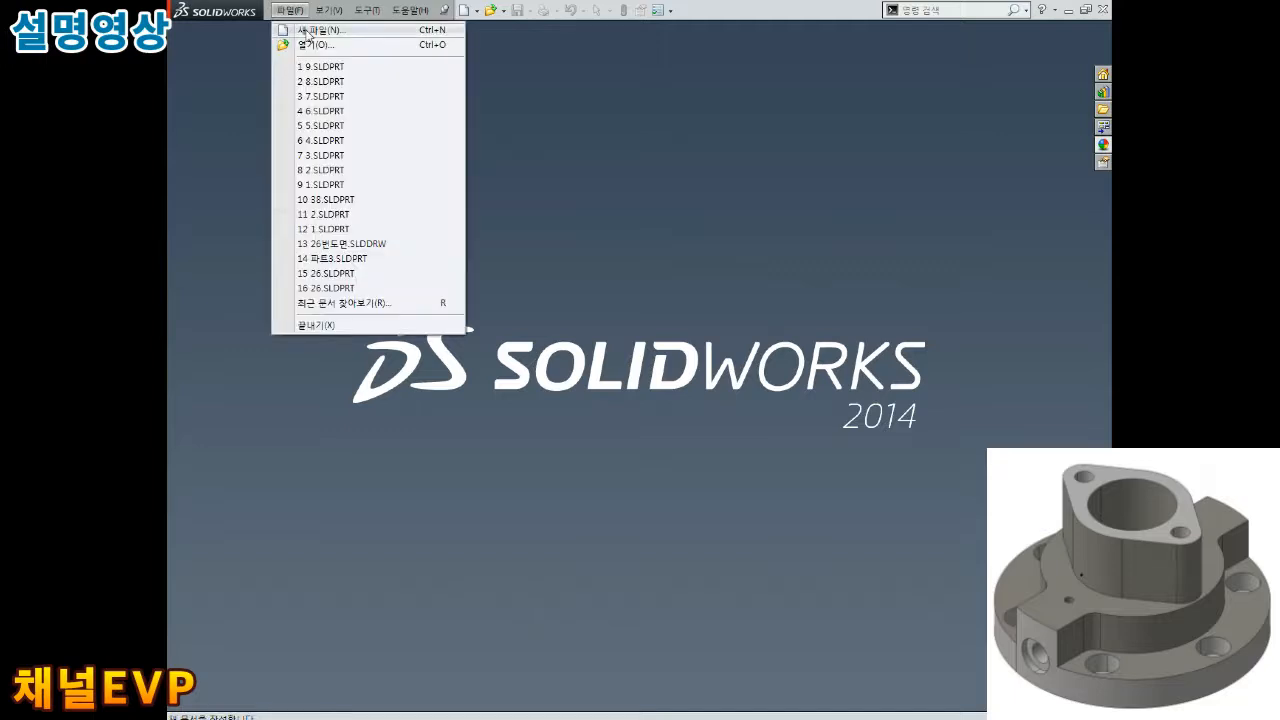
left_click(309, 32)
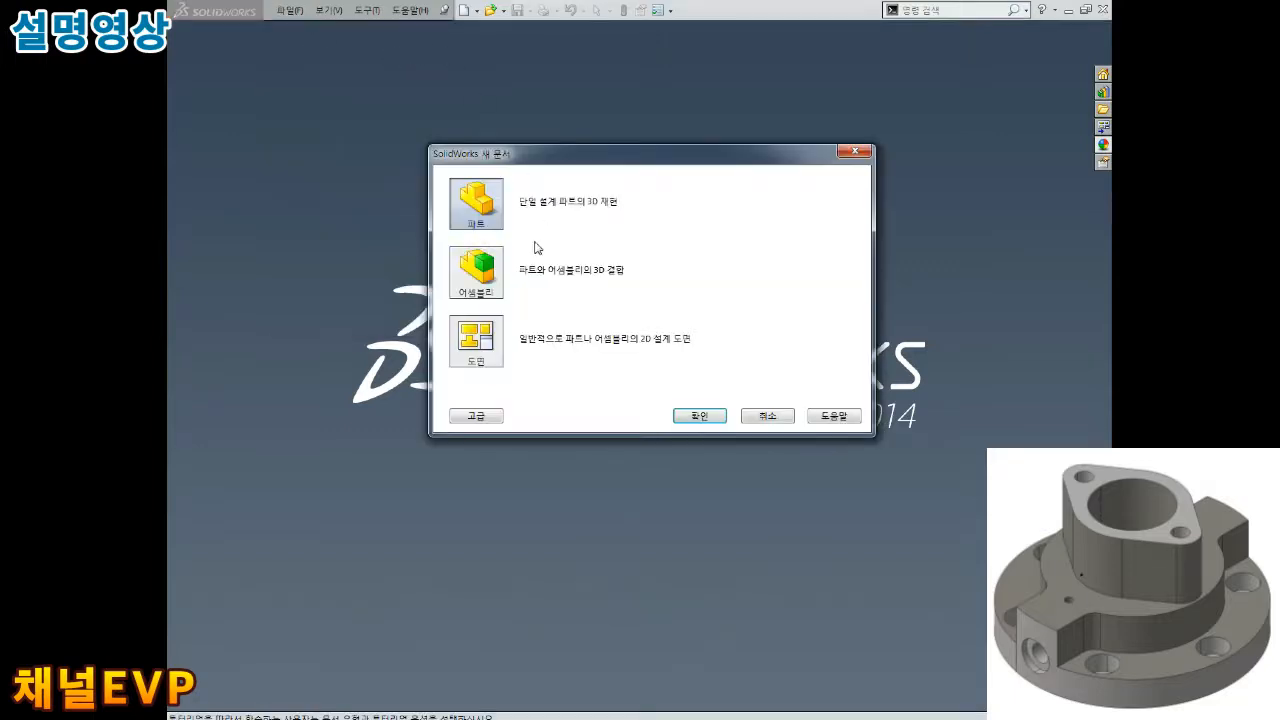
left_click(701, 414)
left_click(205, 206)
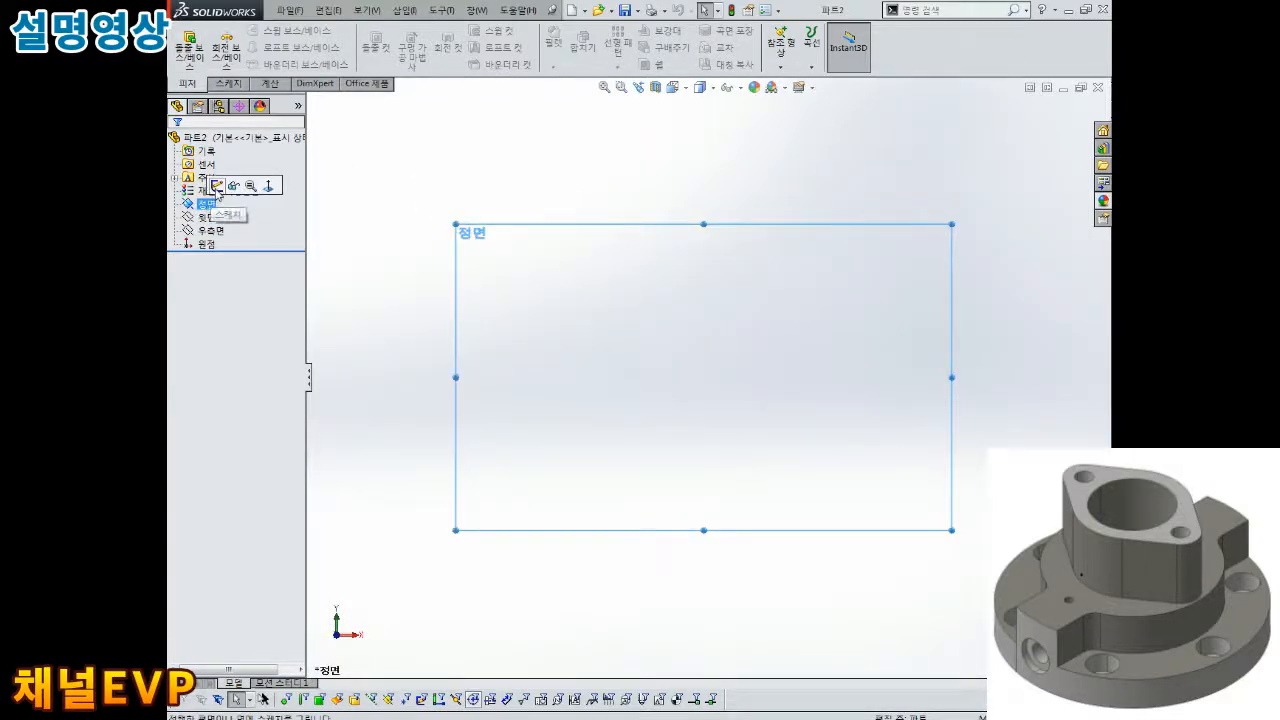
left_click(217, 191)
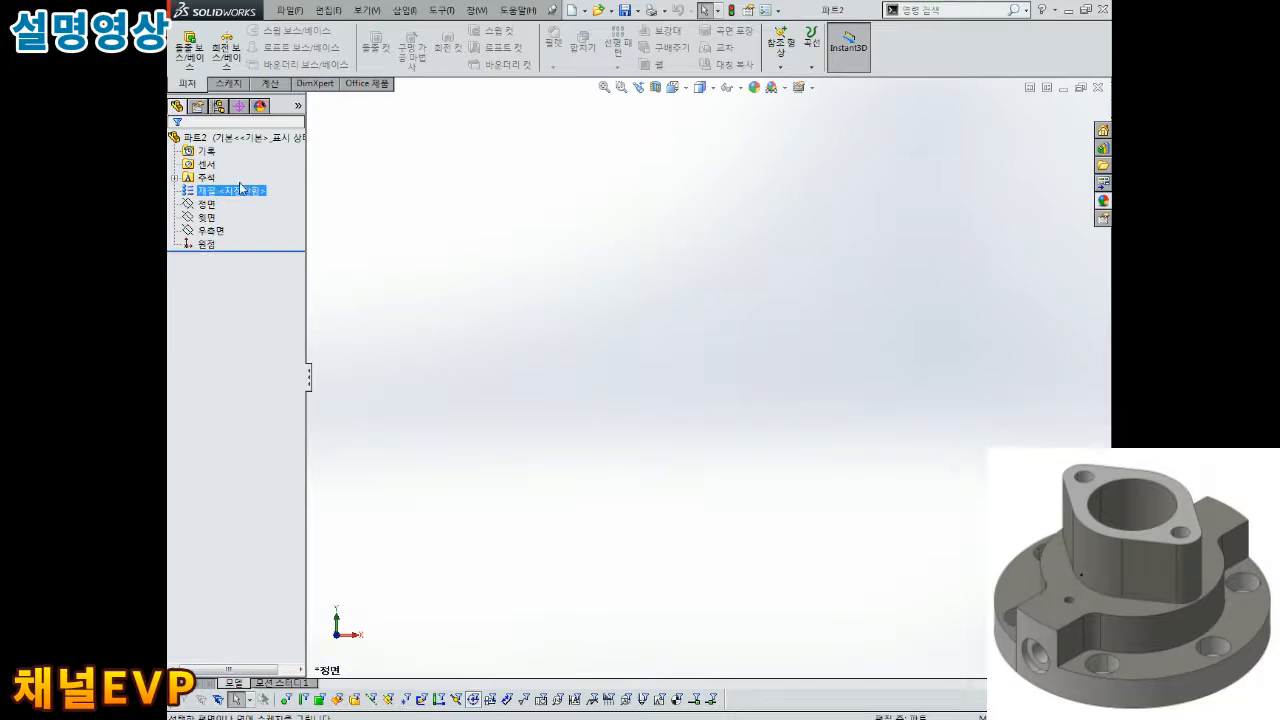
left_click(207, 205)
left_click(219, 191)
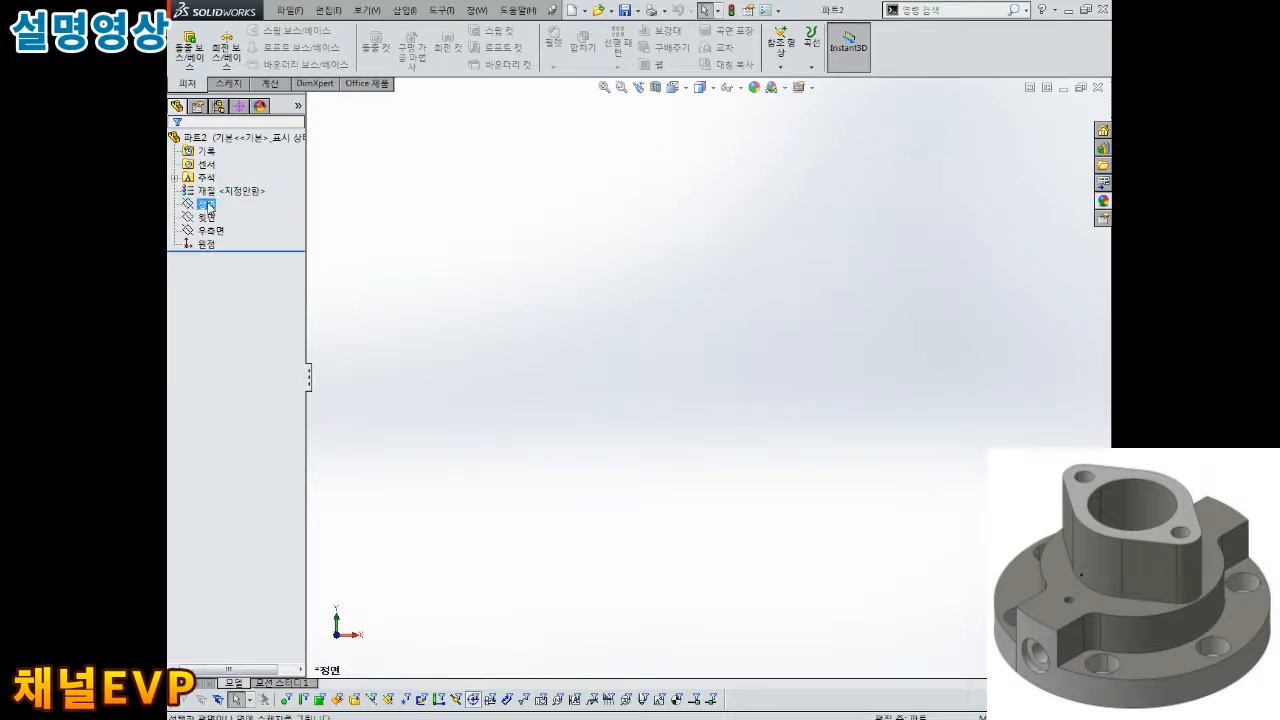
left_click(208, 205)
left_click(217, 182)
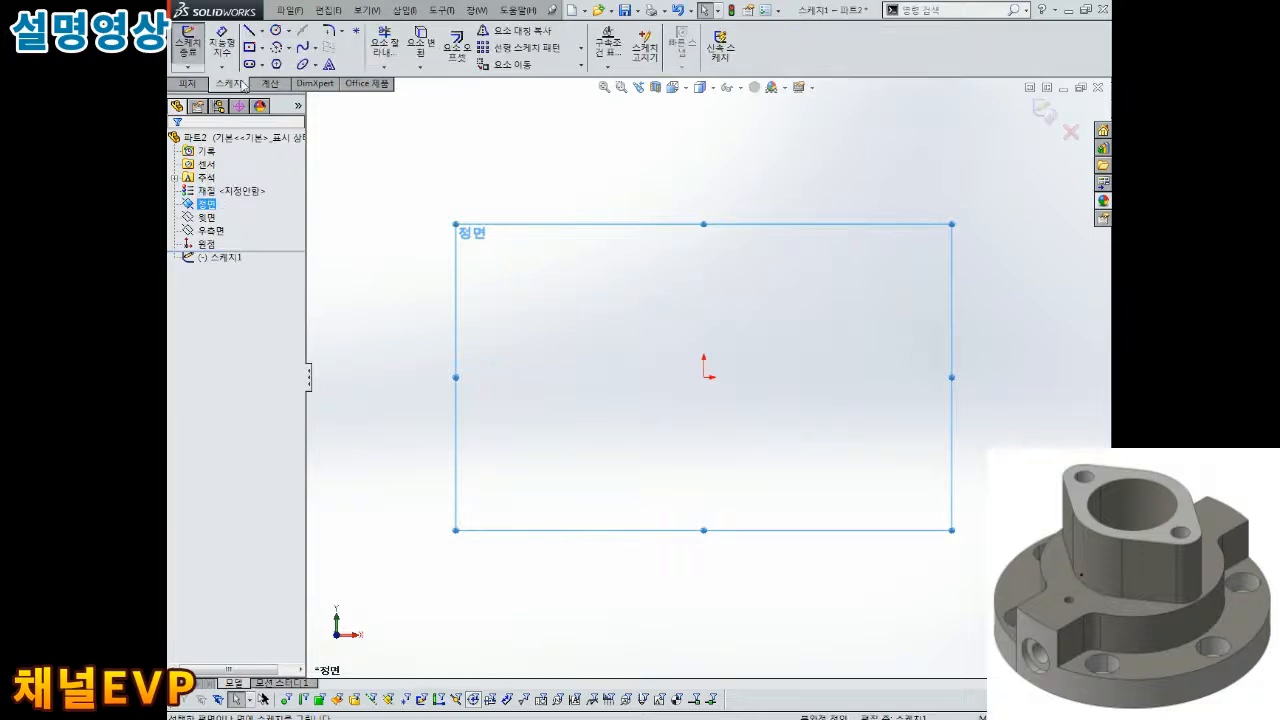
- Sketch a circle centred on the origin with a radius of about 91 mm
left_click(284, 36)
left_click(704, 377)
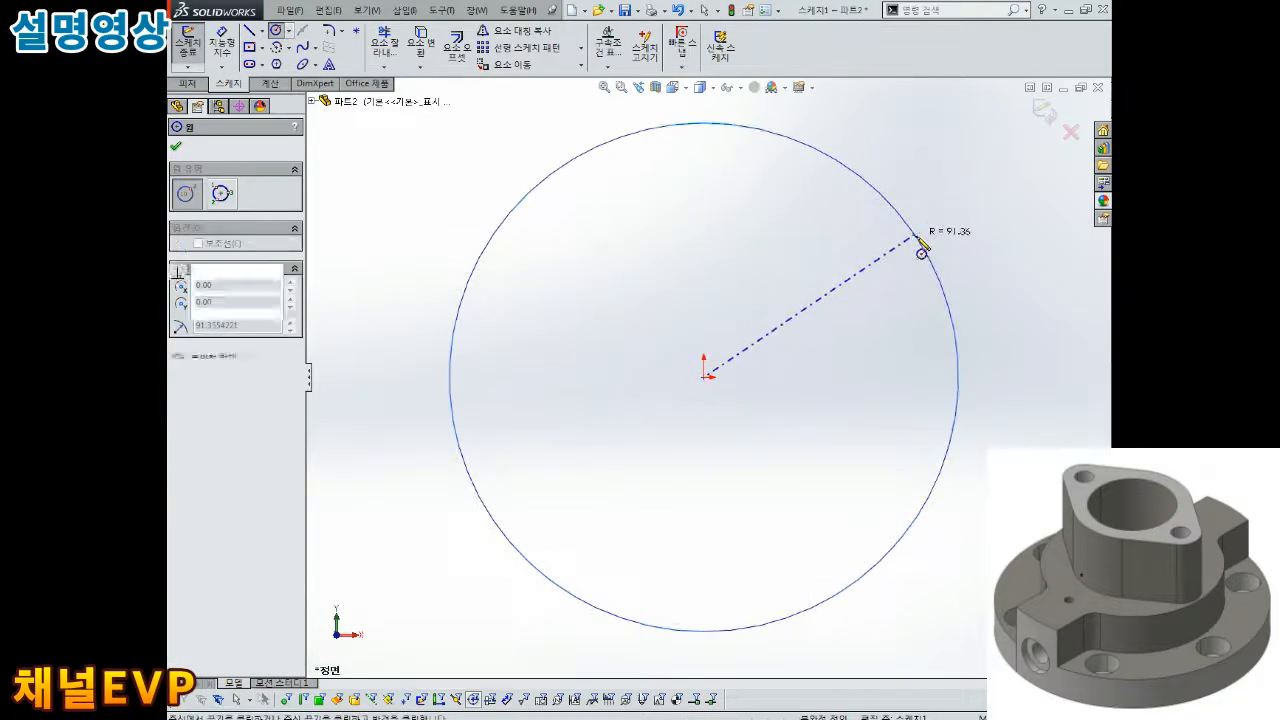
left_click(923, 251)
- Dimension the circle's diameter to 71 mm
right_click_drag(787, 420, 790, 282)
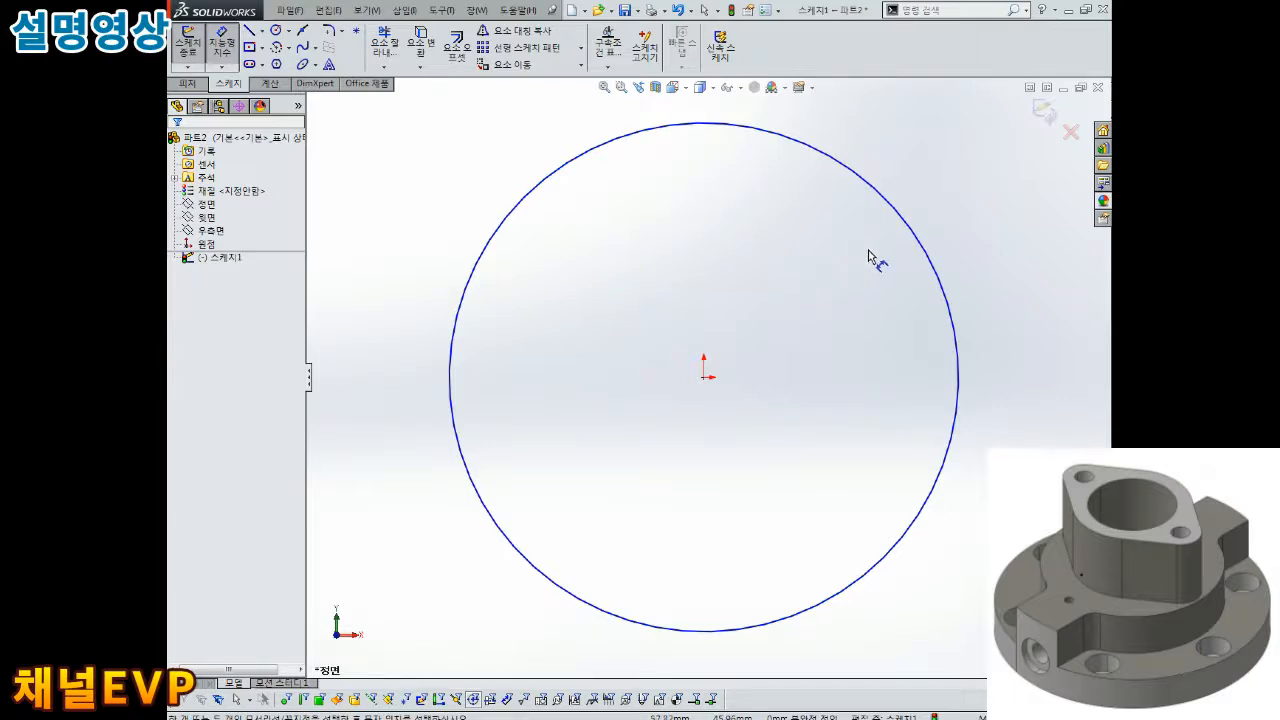
left_click(900, 214)
left_click(945, 195)
type("71.00mm")
key("Return")
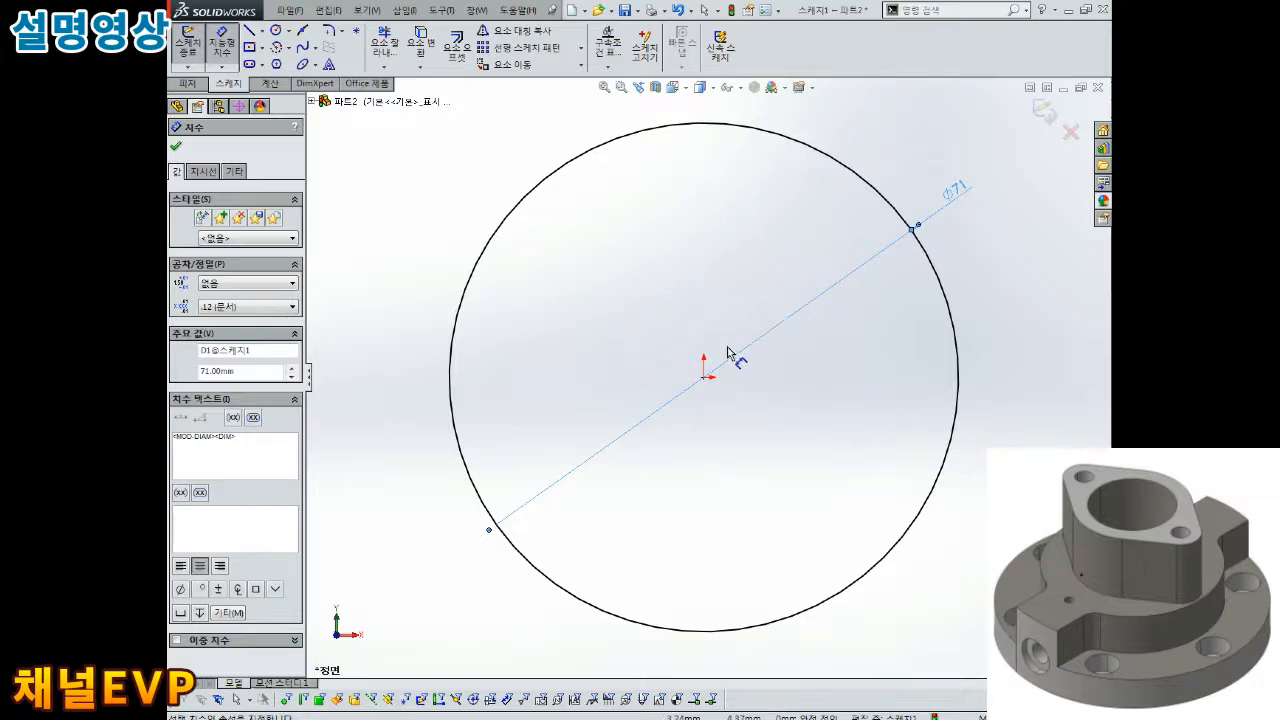
- Sketch a smaller circle centred on the origin and dimension its diameter to 15 mm
left_click(276, 31)
left_click(705, 376)
left_click(783, 378)
key("Escape")
right_click_drag(868, 385, 862, 318)
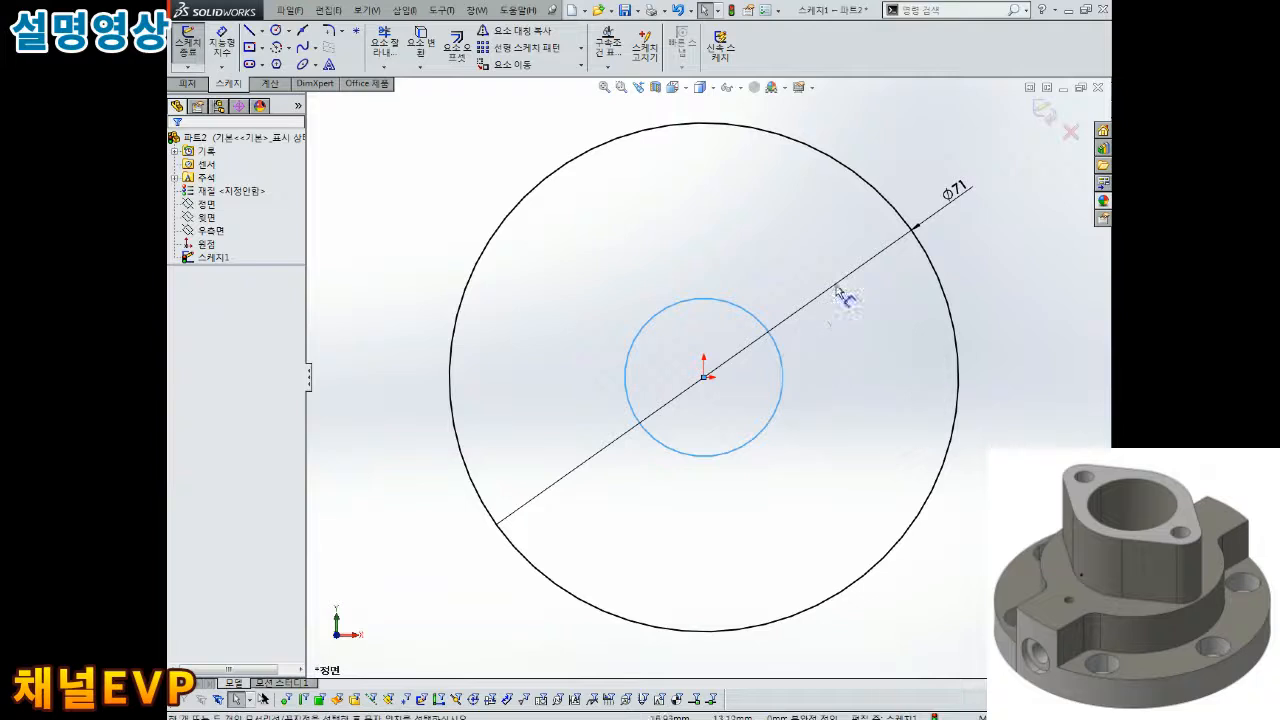
left_click(720, 300)
left_click(762, 246)
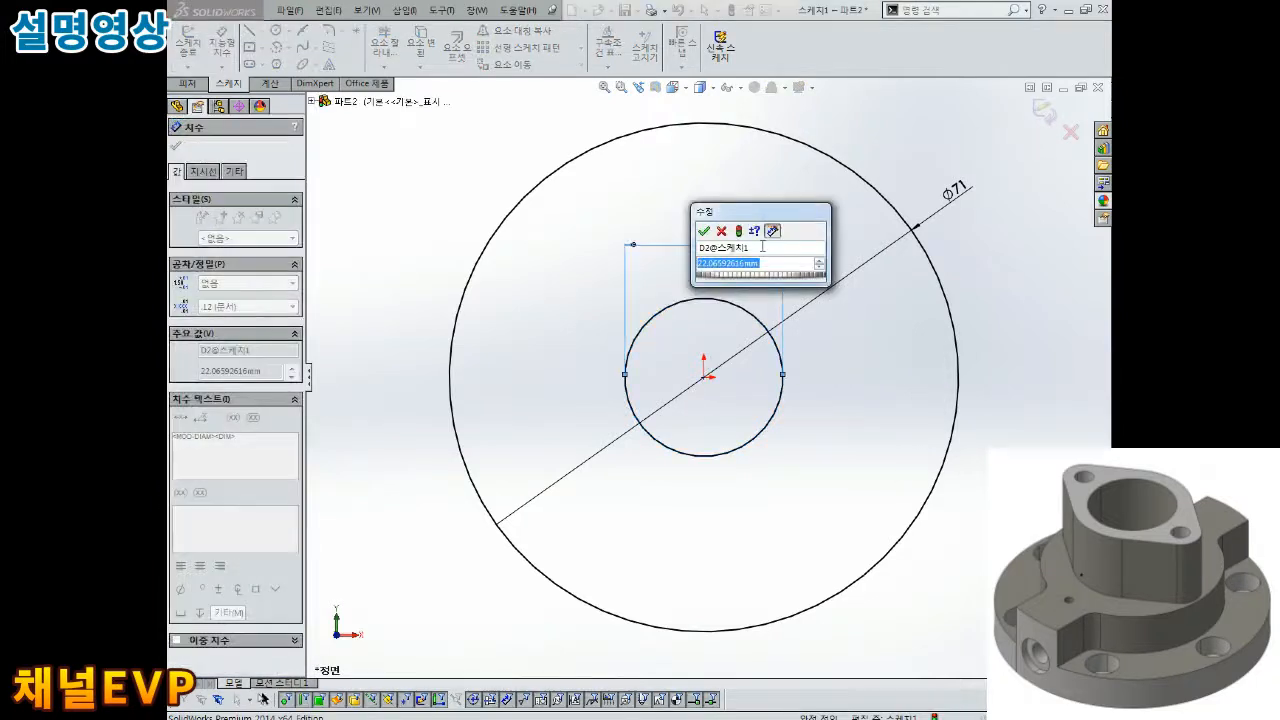
type("15")
key("Return")
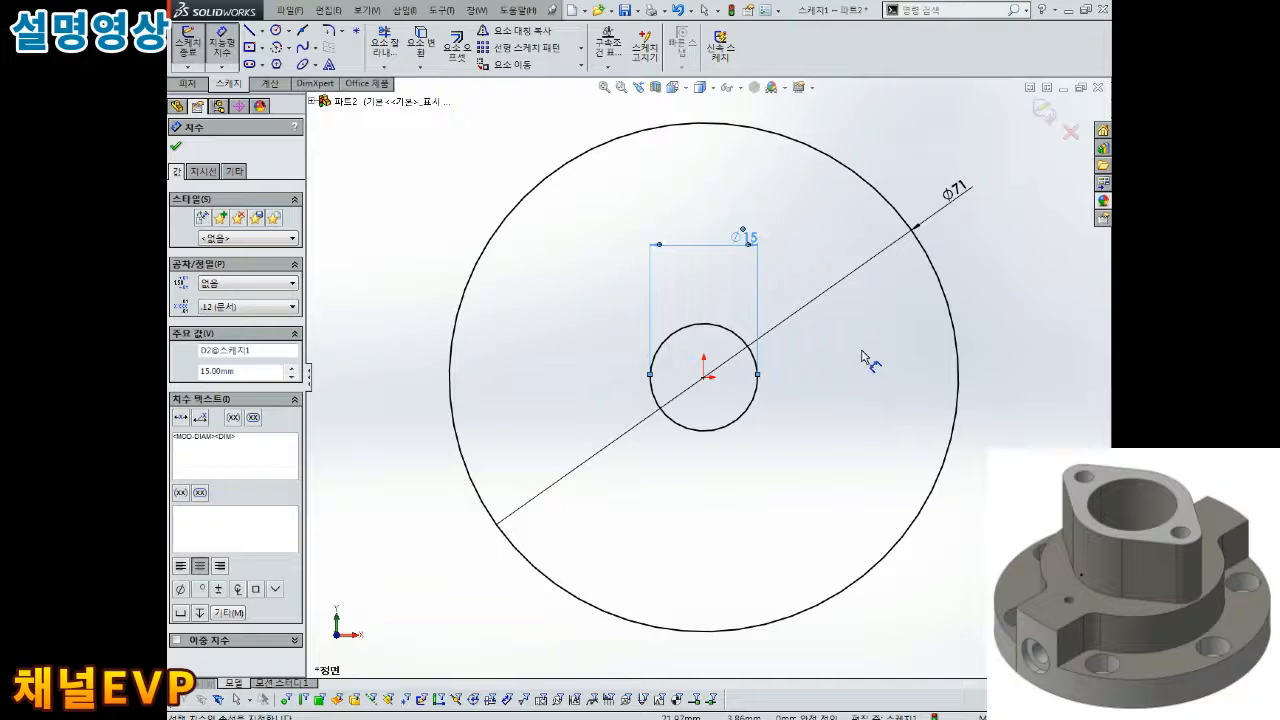
- Reposition the 15 mm and 71 mm diameter dimensions so their texts sit inside the large circle
middle_click_drag(843, 372, 843, 281)
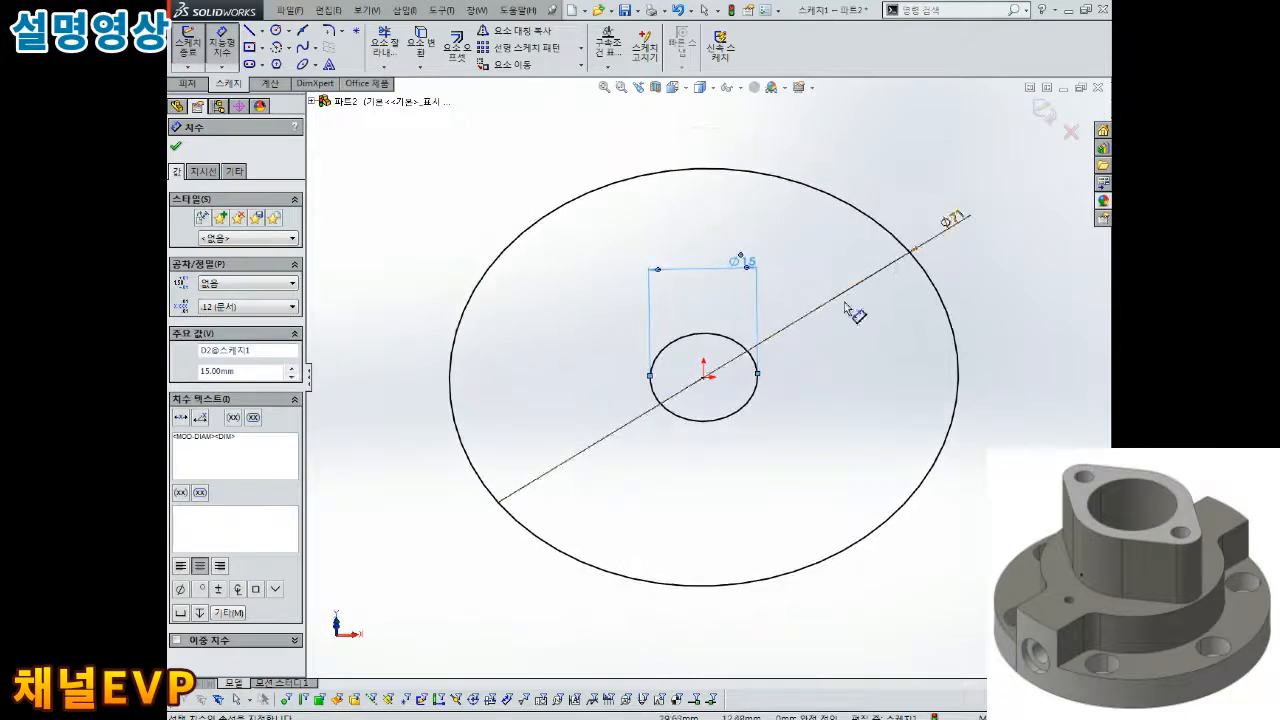
key("Escape")
left_click_drag(750, 268, 694, 297)
left_click_drag(956, 225, 860, 303)
key("Escape")
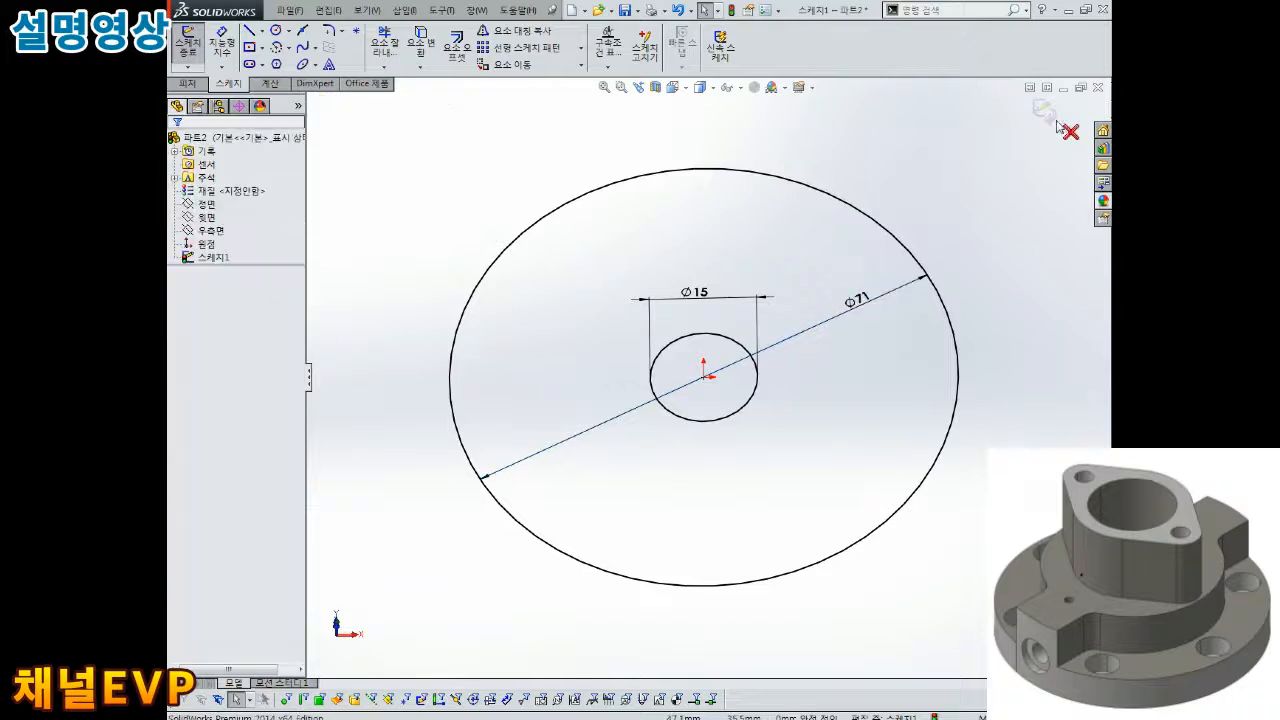
- Exit the sketch and extrude the ring profile as a blind boss 8 mm thick
left_click(1044, 113)
left_click(189, 47)
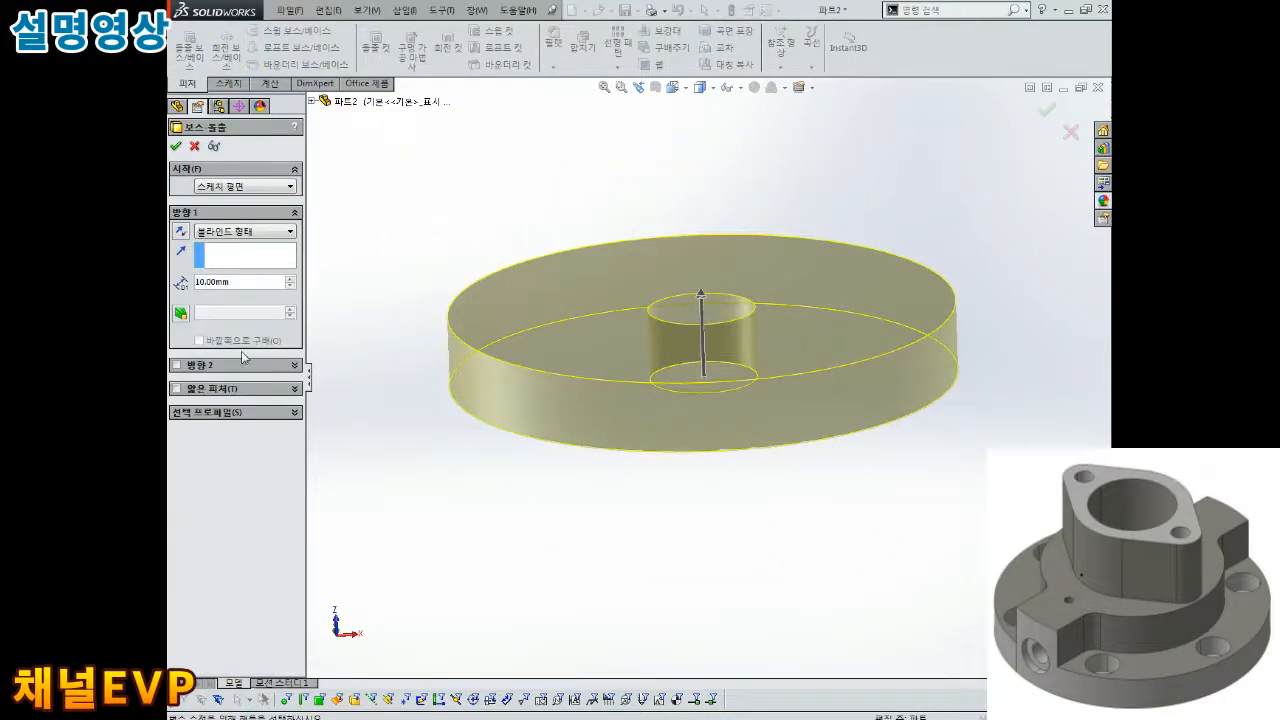
type("8")
key("Return")
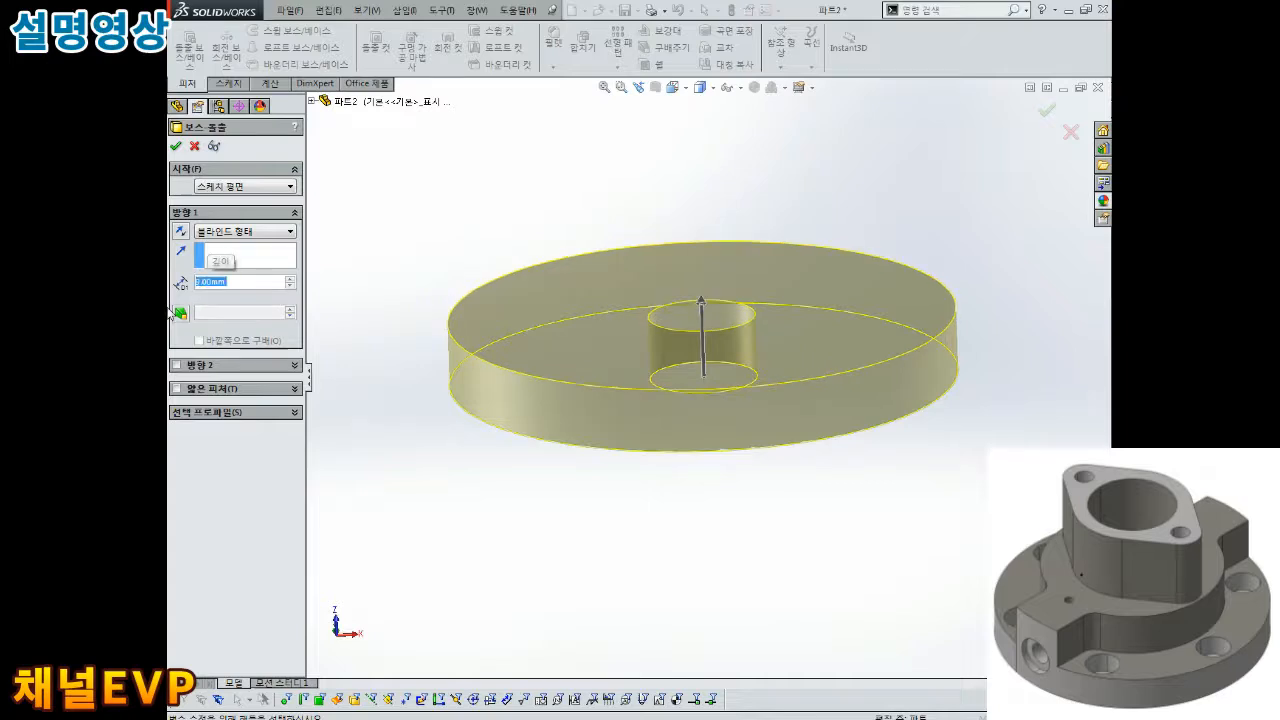
left_click(176, 147)
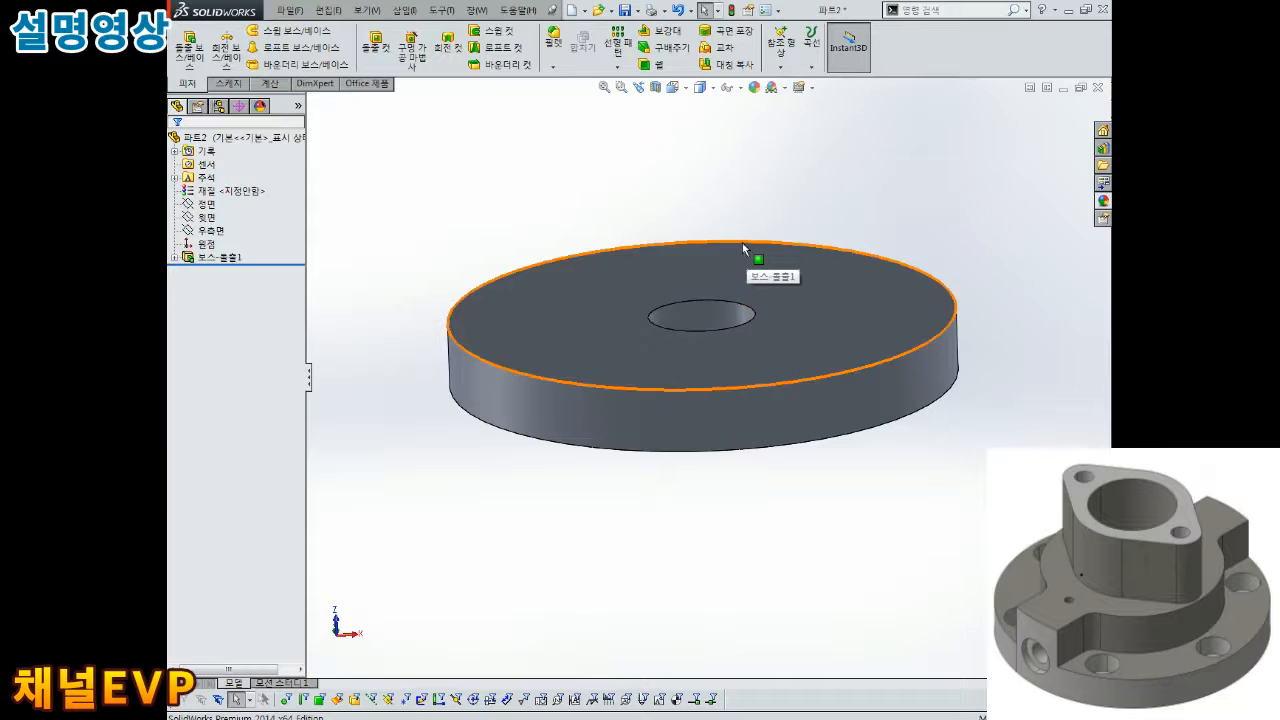
- Start a new sketch on the disc's upper flat face
middle_click_drag(755, 198, 755, 231)
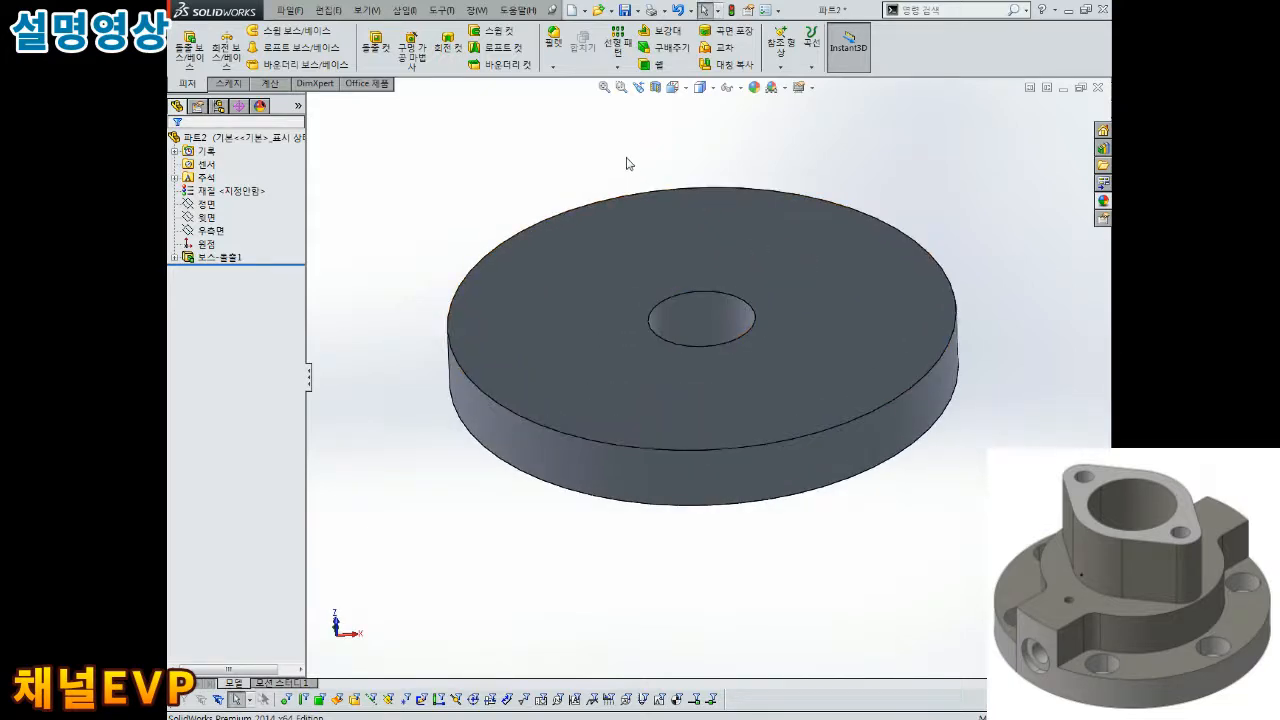
scroll(878, 226, "up", 2)
scroll(872, 225, "down", 2)
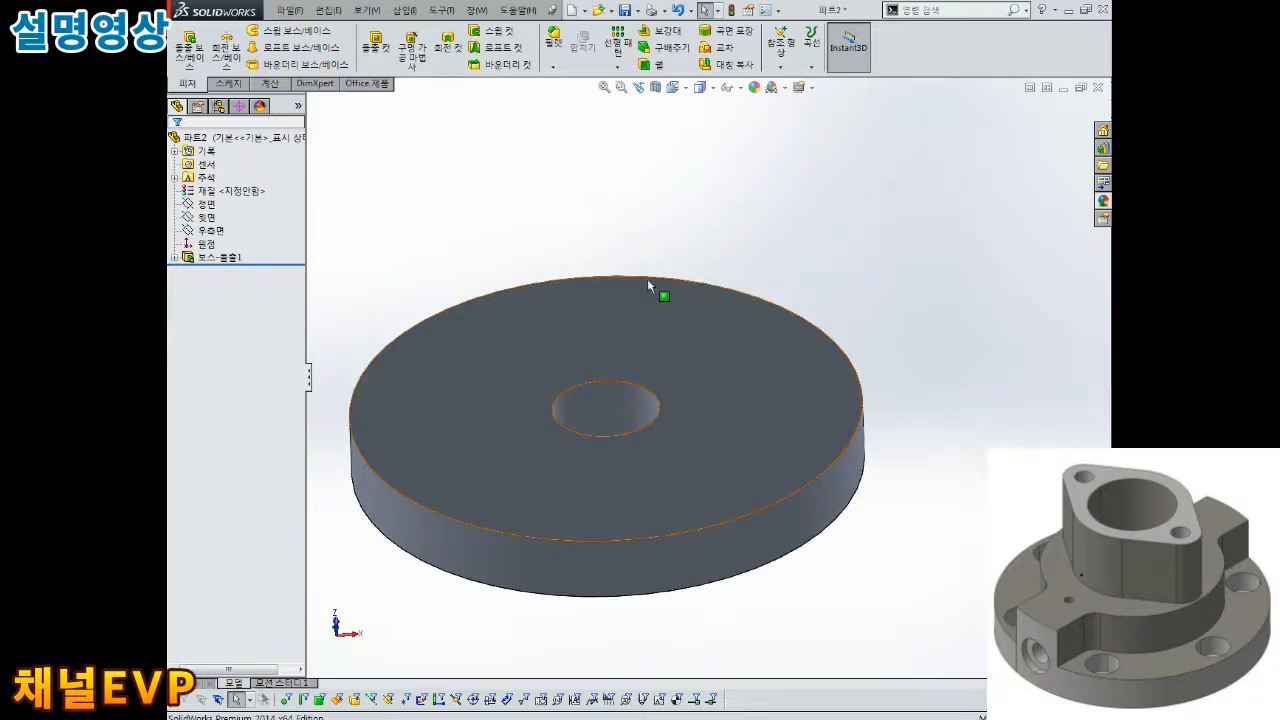
left_click(613, 311)
left_click(659, 268)
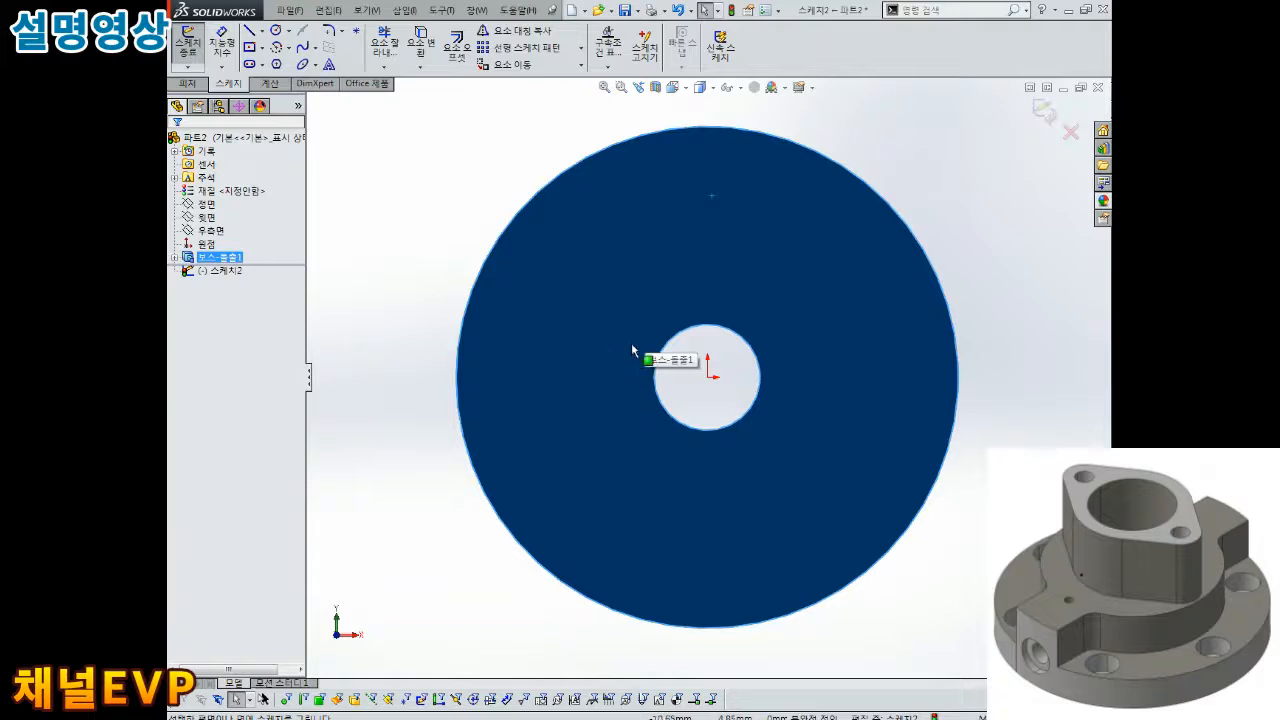
- Sketch a circle centred on the origin on the disc face and dimension its diameter to 47.5 mm
left_click(275, 30)
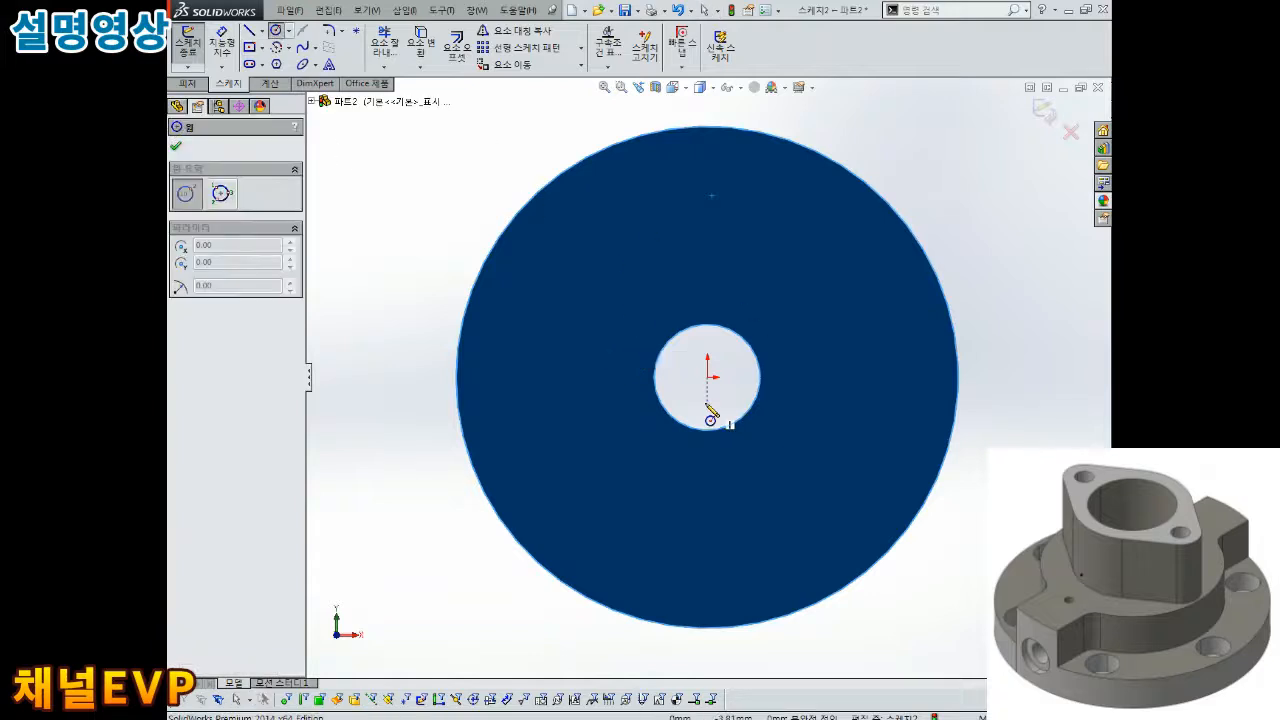
left_click(710, 378)
left_click(849, 260)
key("Escape")
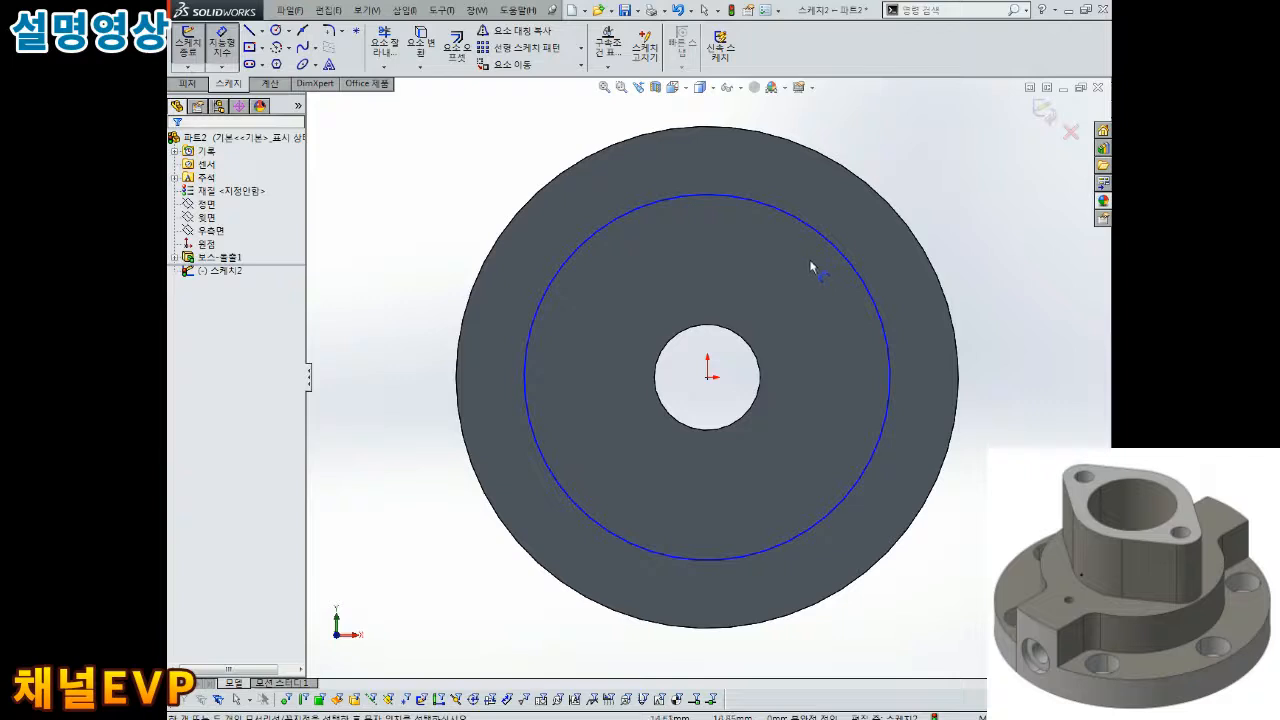
left_click(812, 233)
left_click(908, 150)
type("47.5")
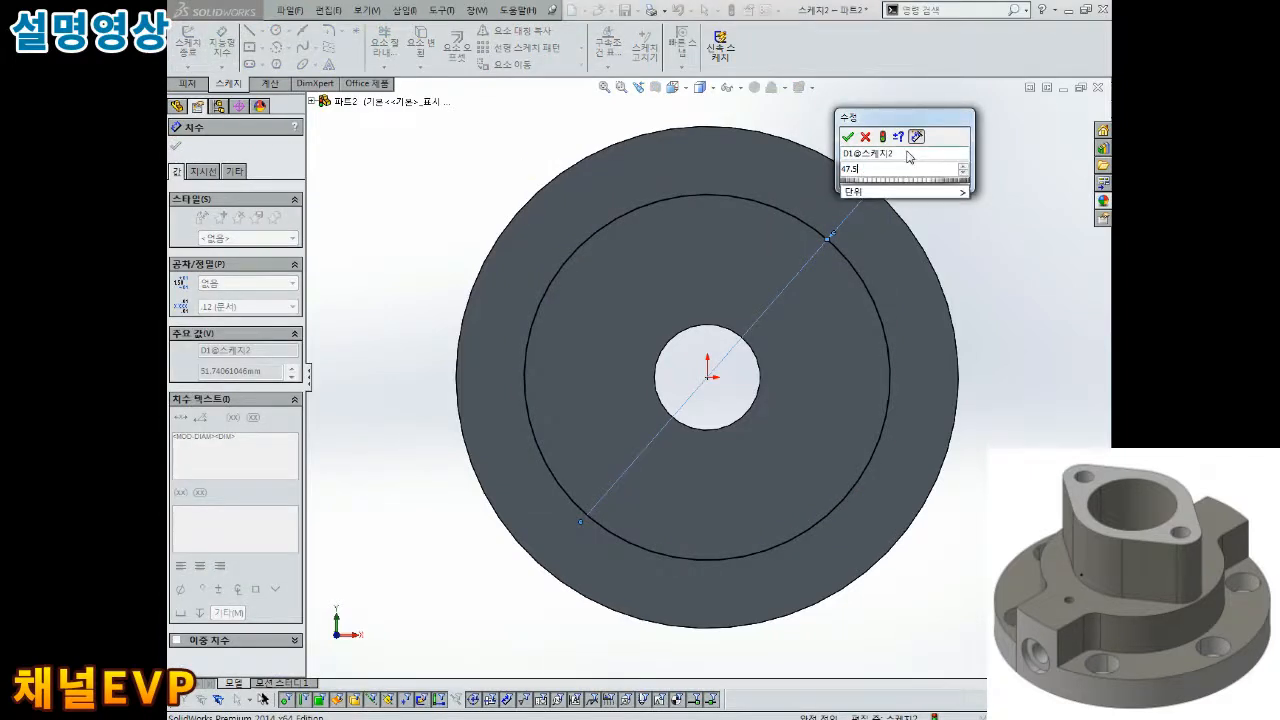
key("Return")
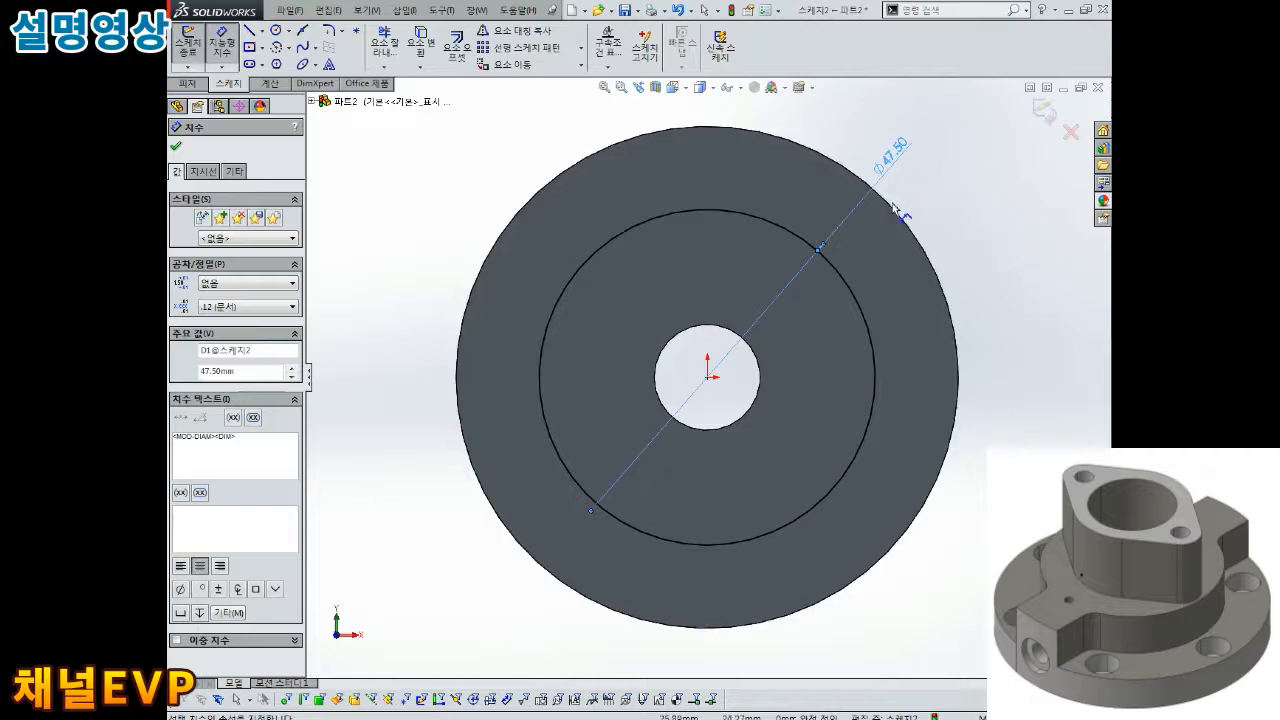
key("Escape")
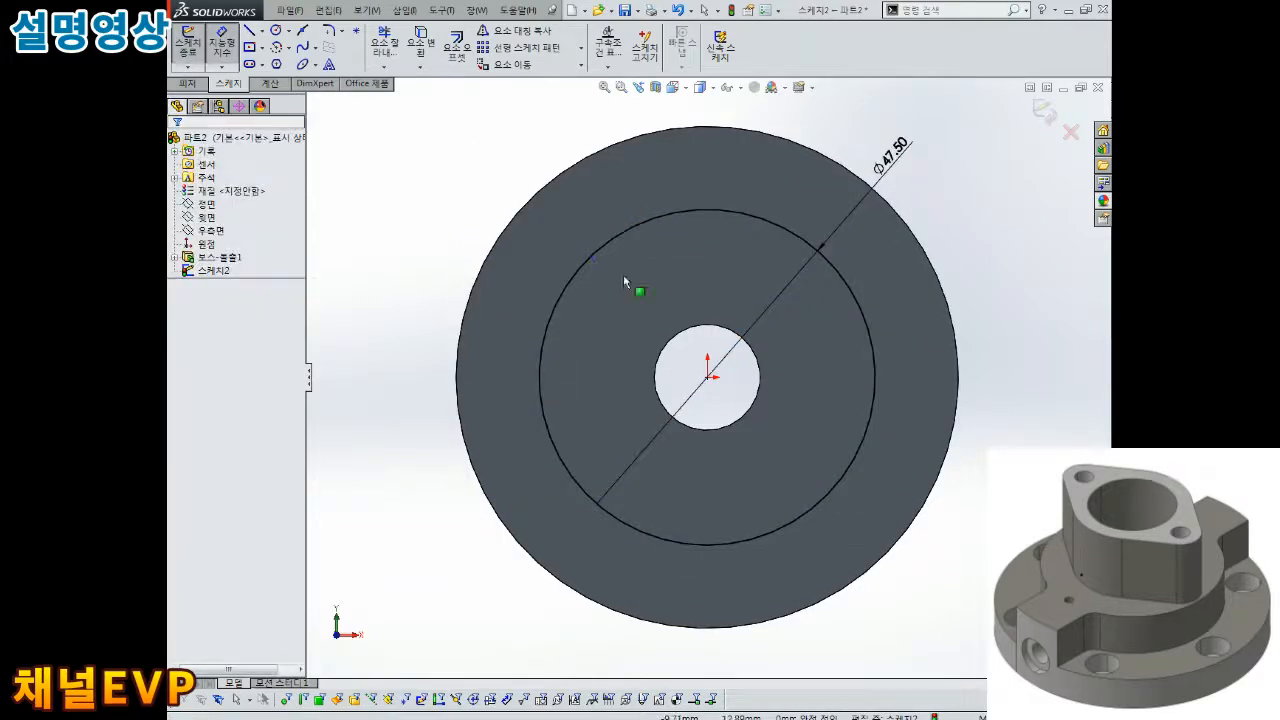
- Convert the central hole's edge into a sketch circle and hide the extruded disc
left_click(705, 330)
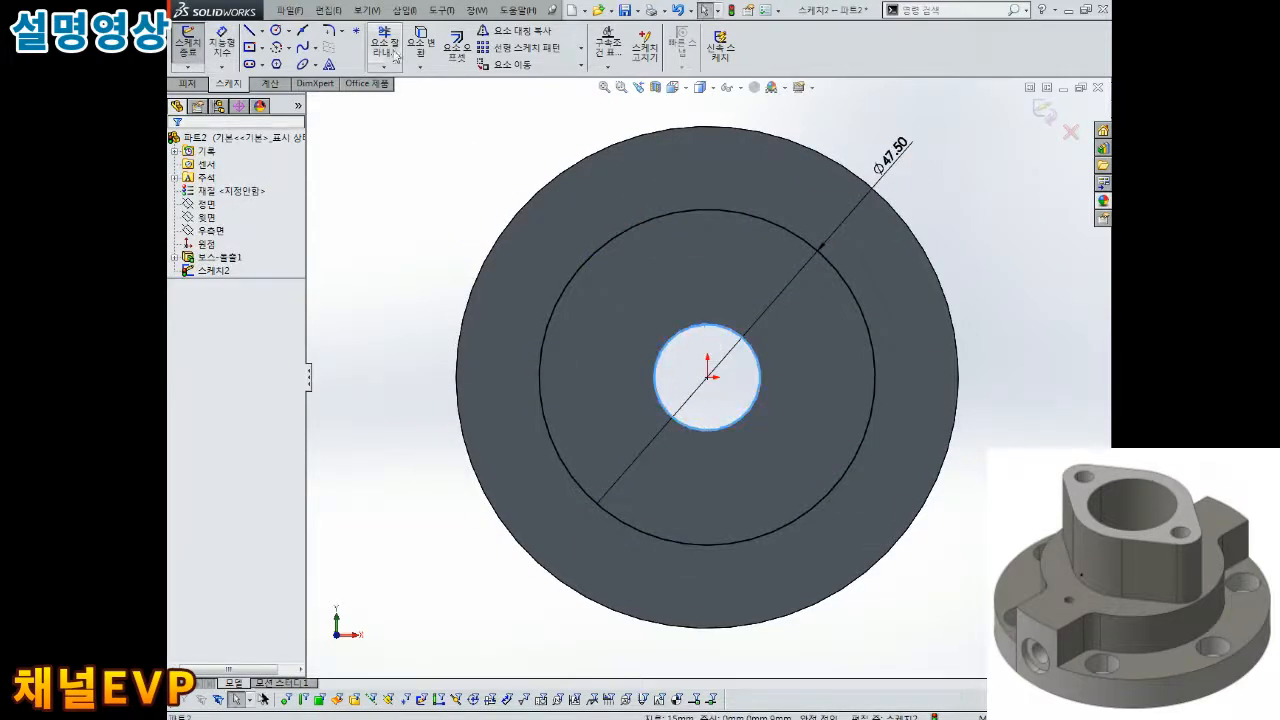
left_click(737, 377)
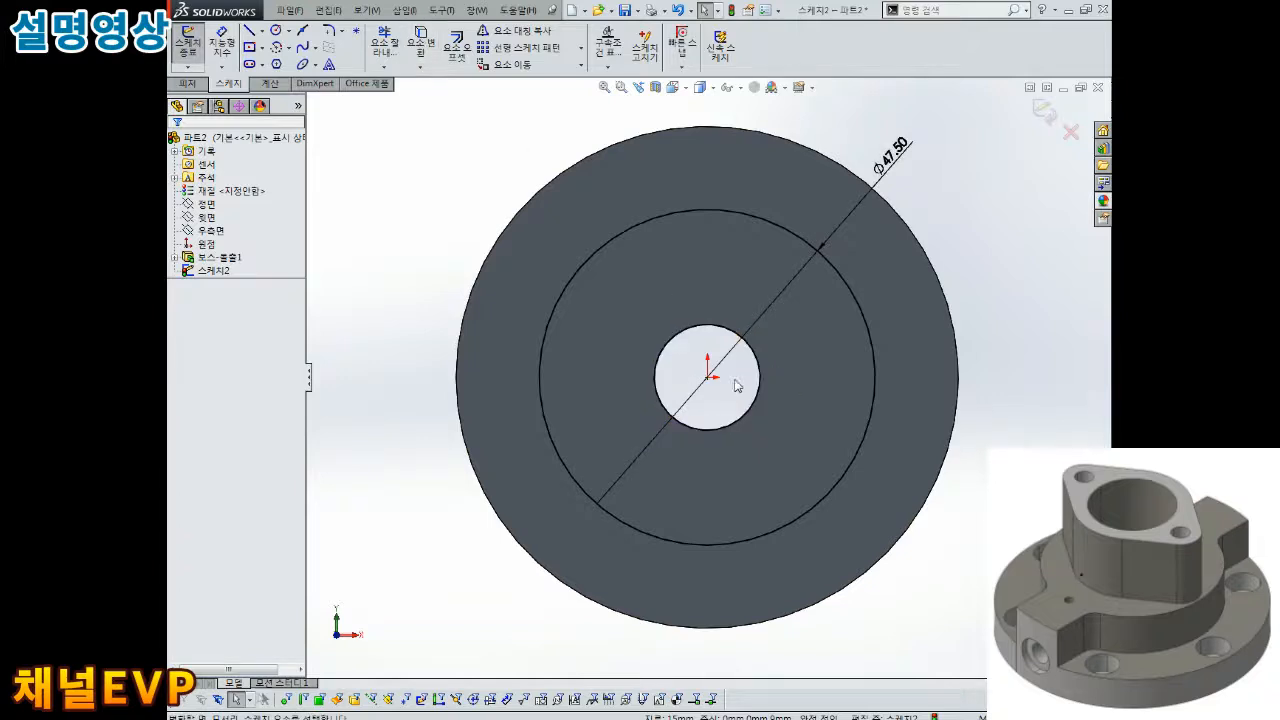
left_click(776, 296)
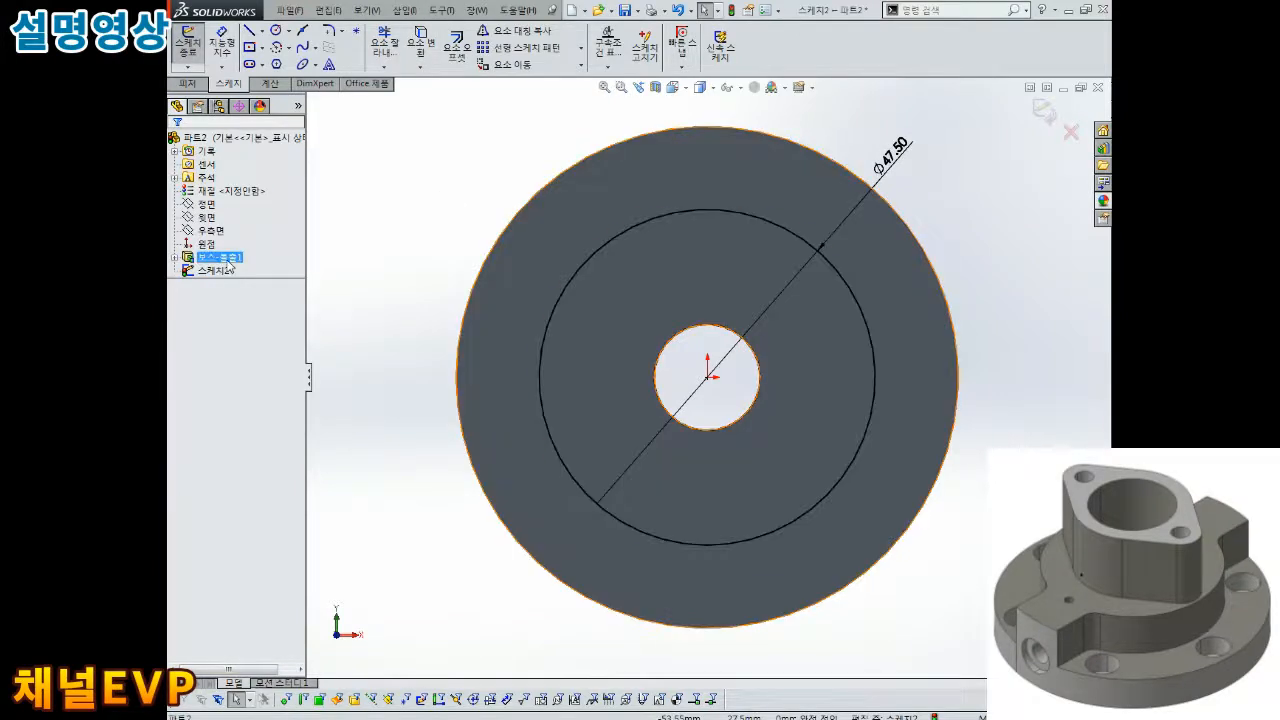
left_click(240, 247)
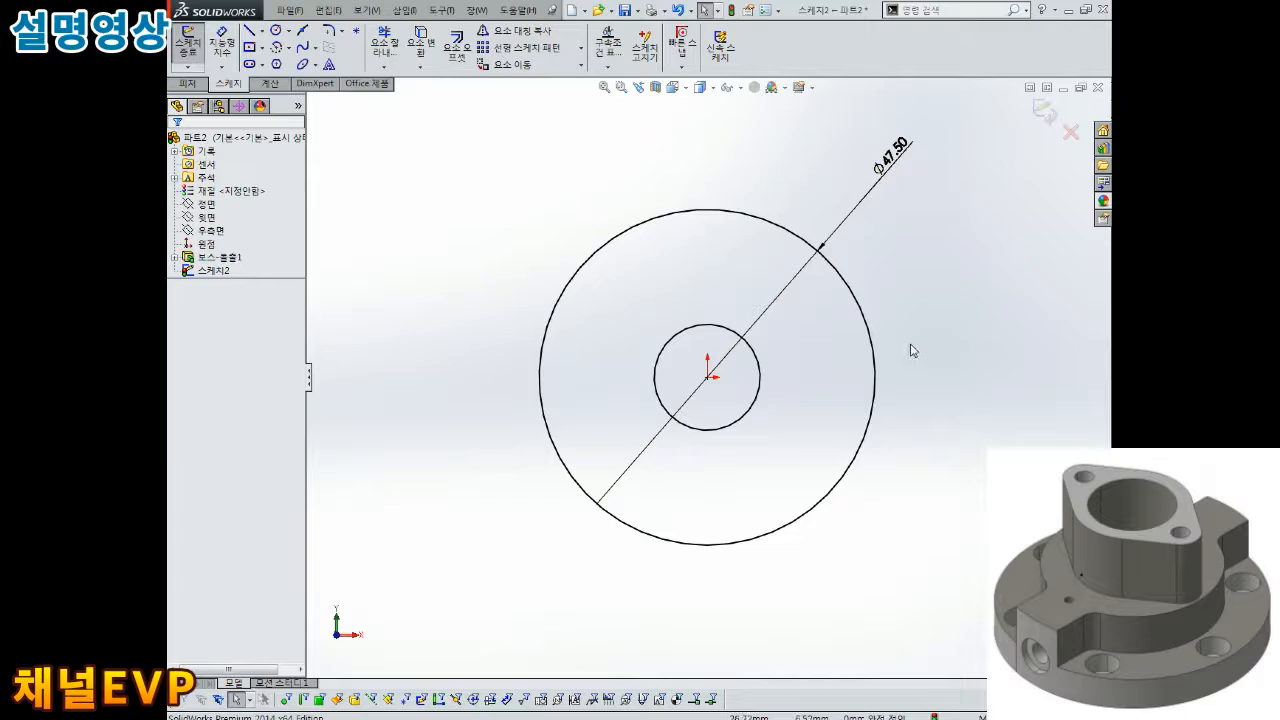
- Move the 47.5 mm diameter dimension's text inside its circle
left_click_drag(883, 168, 774, 432)
left_click(776, 436)
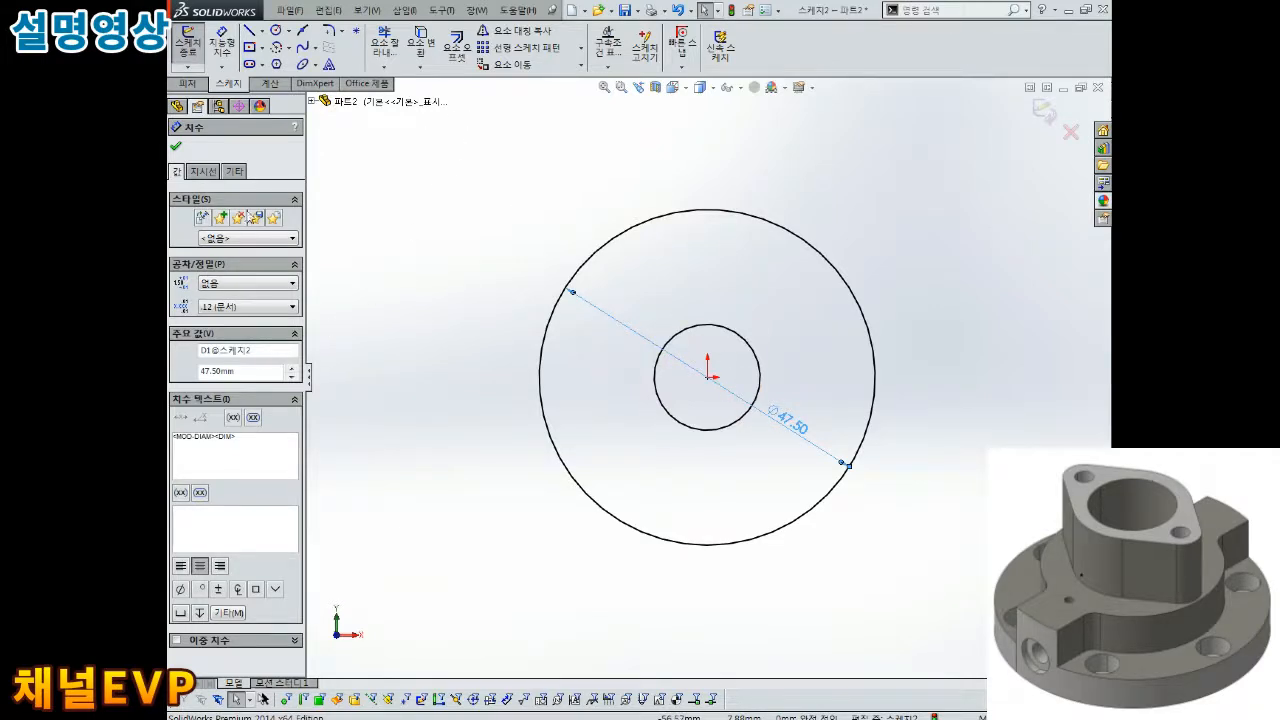
left_click(177, 148)
- Show the extruded disc and convert its outer edge into a sketch circle
left_click(216, 257)
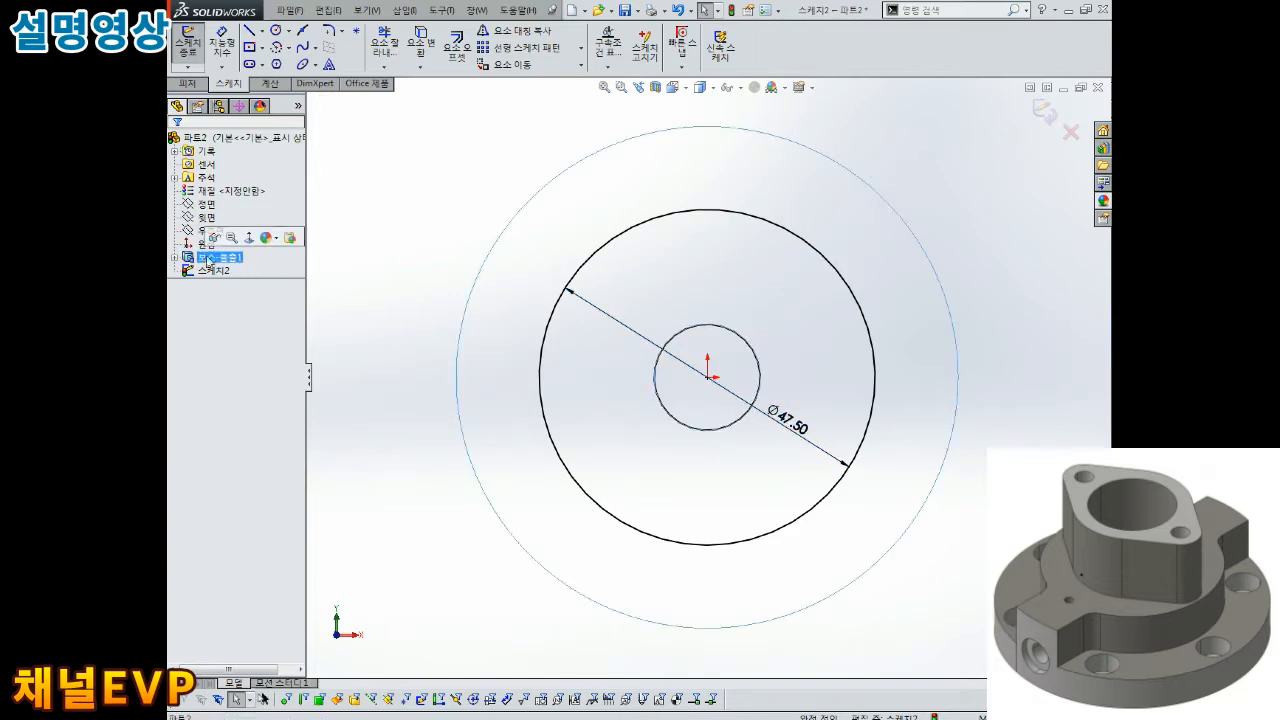
left_click(218, 240)
scroll(564, 336, "up", 2)
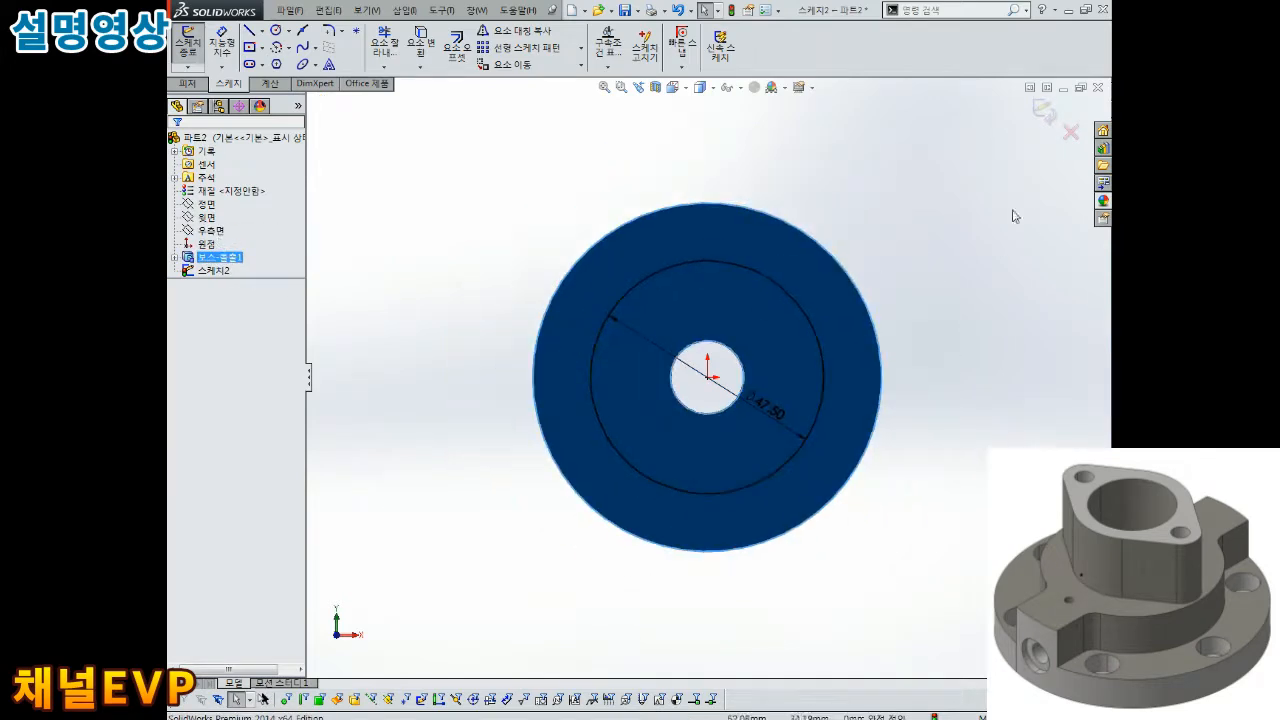
left_click(972, 204)
left_click(823, 257)
left_click(421, 47)
- Hide the extruded disc, leaving only the three concentric sketch circles in view
scroll(865, 161, "down", 1)
left_click(232, 258)
left_click(246, 243)
left_click(511, 241)
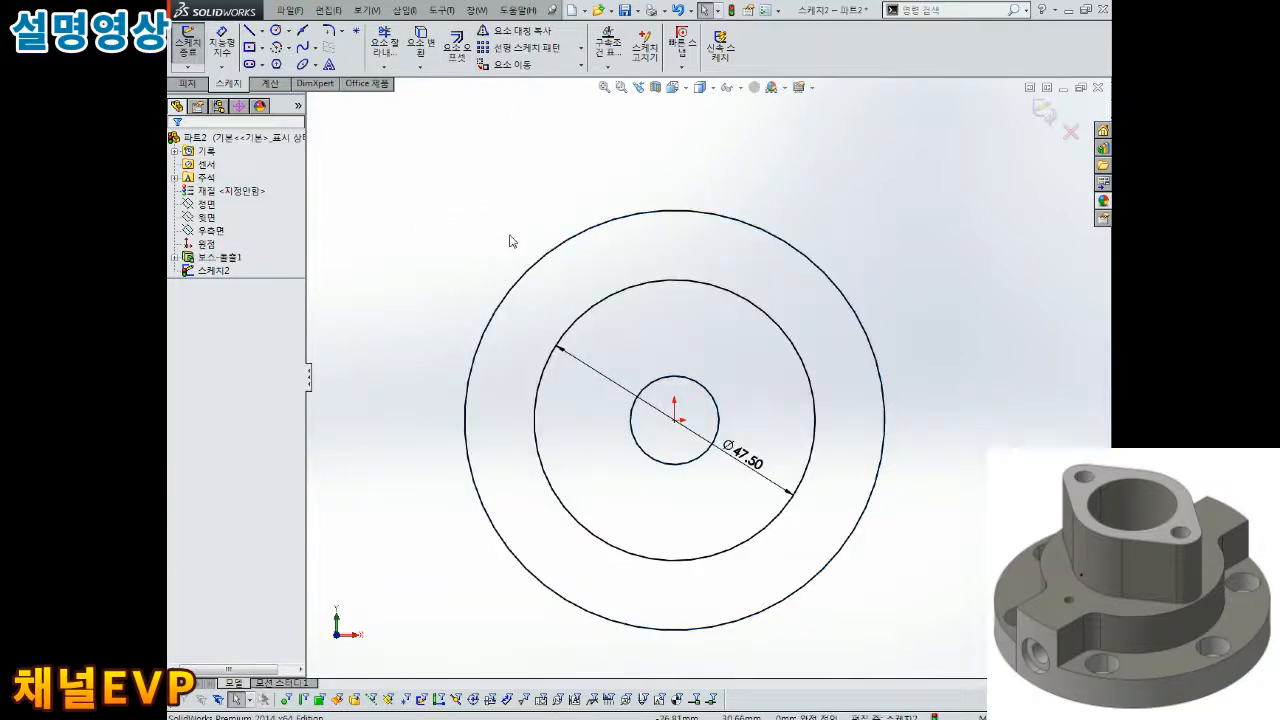
scroll(676, 400, "up", 2)
scroll(650, 482, "down", 1)
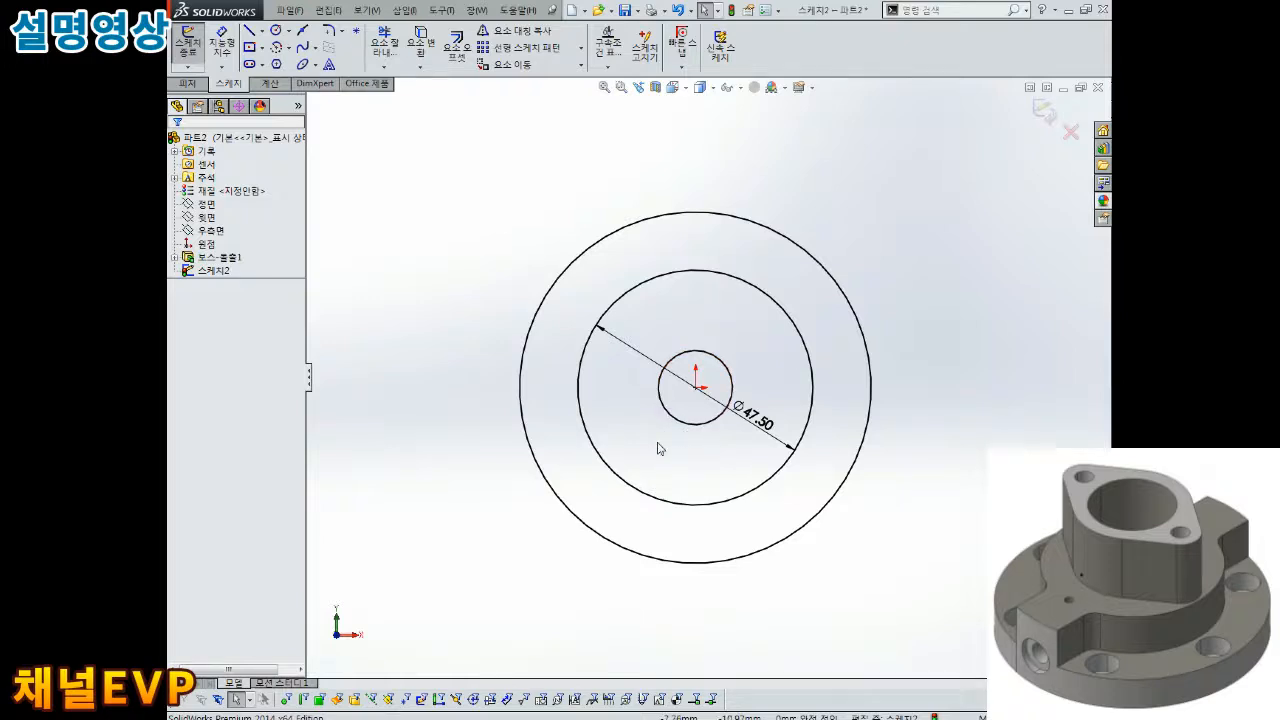
- Sketch two horizontal lines, each about 21.5 mm long, crossing the two larger circles on their left side, one above and one below the origin
left_click(257, 34)
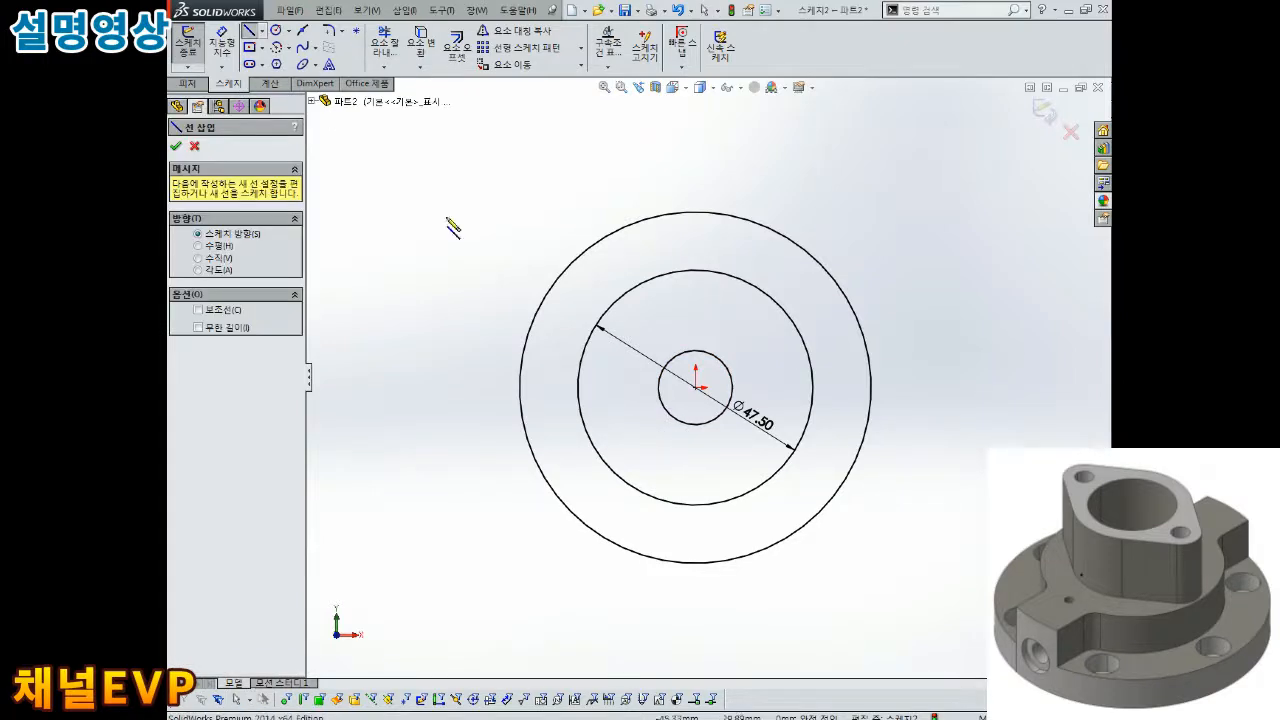
left_click(500, 354)
left_click(607, 352)
left_click(250, 33)
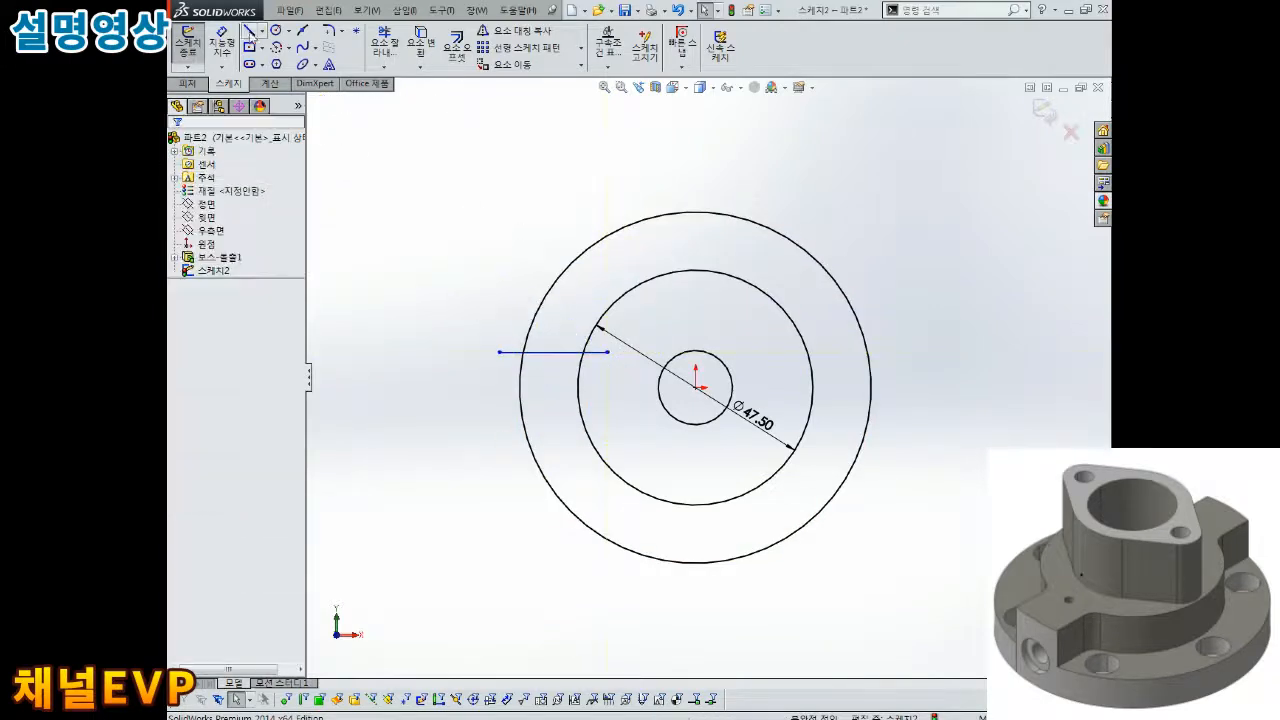
left_click(250, 33)
left_click(493, 415)
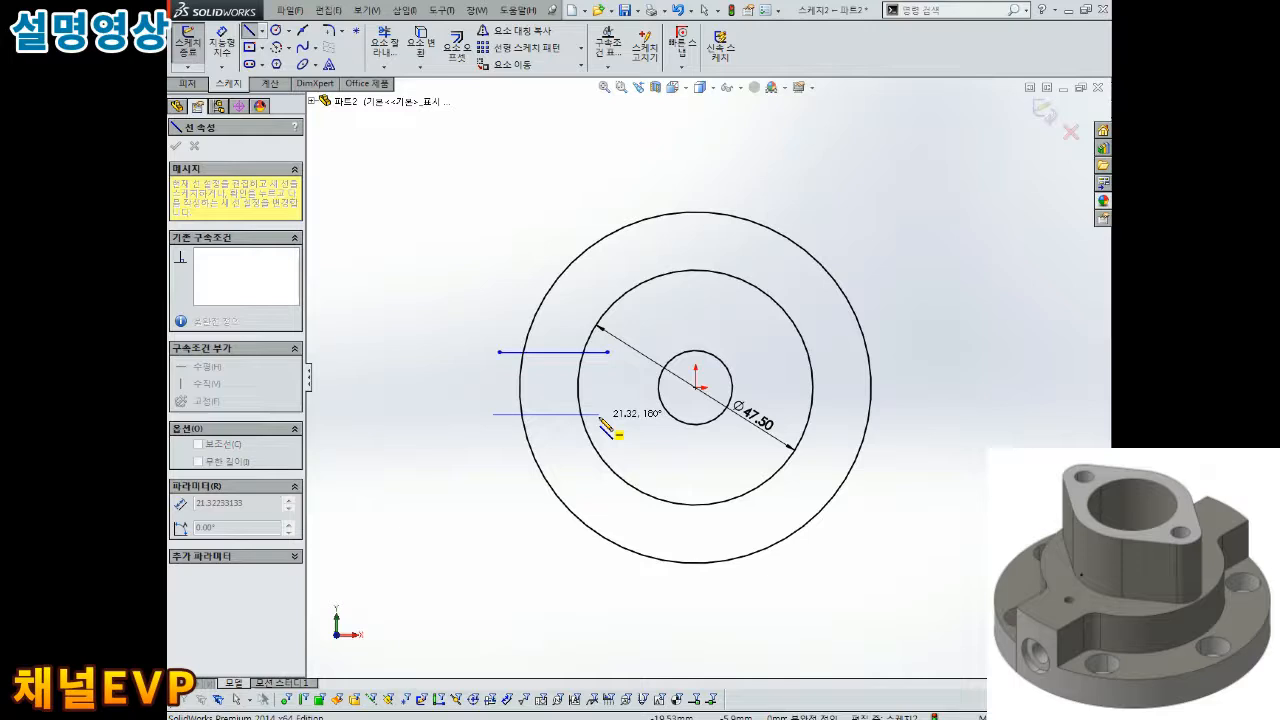
left_click(600, 413)
key("Escape")
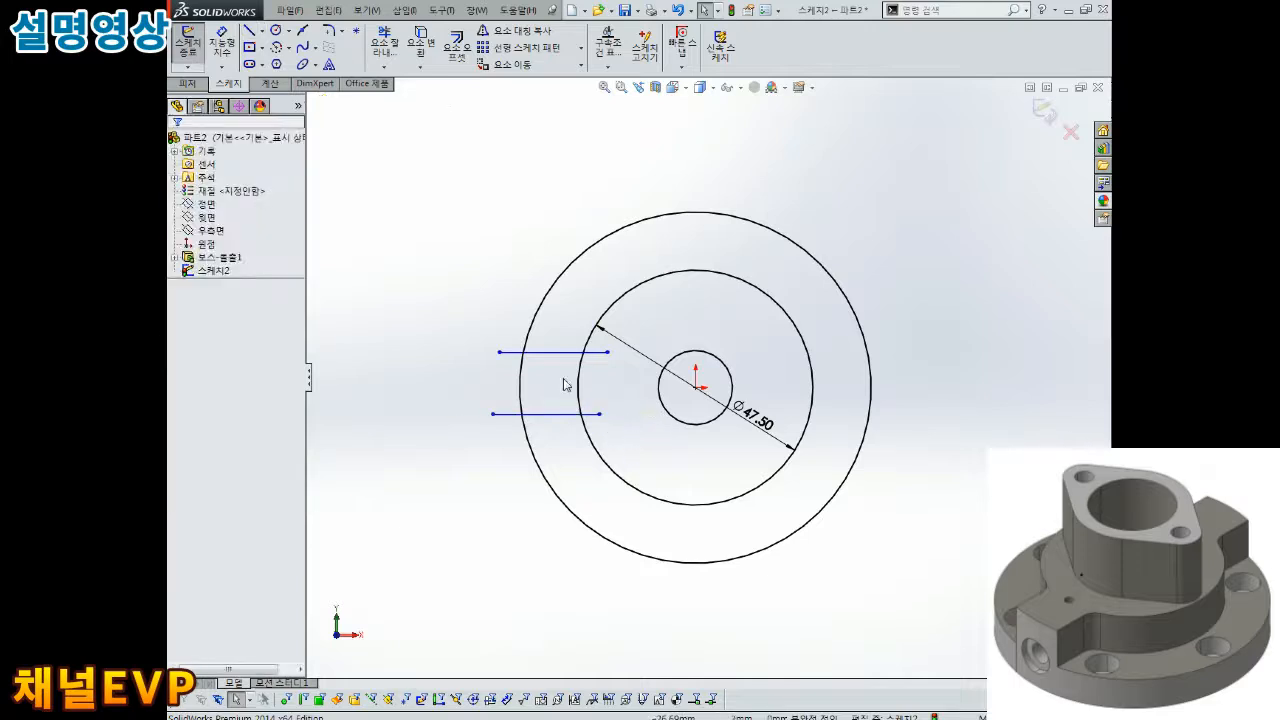
- Draw a vertical construction line from the origin up to the top of the outer circle
left_click(250, 31)
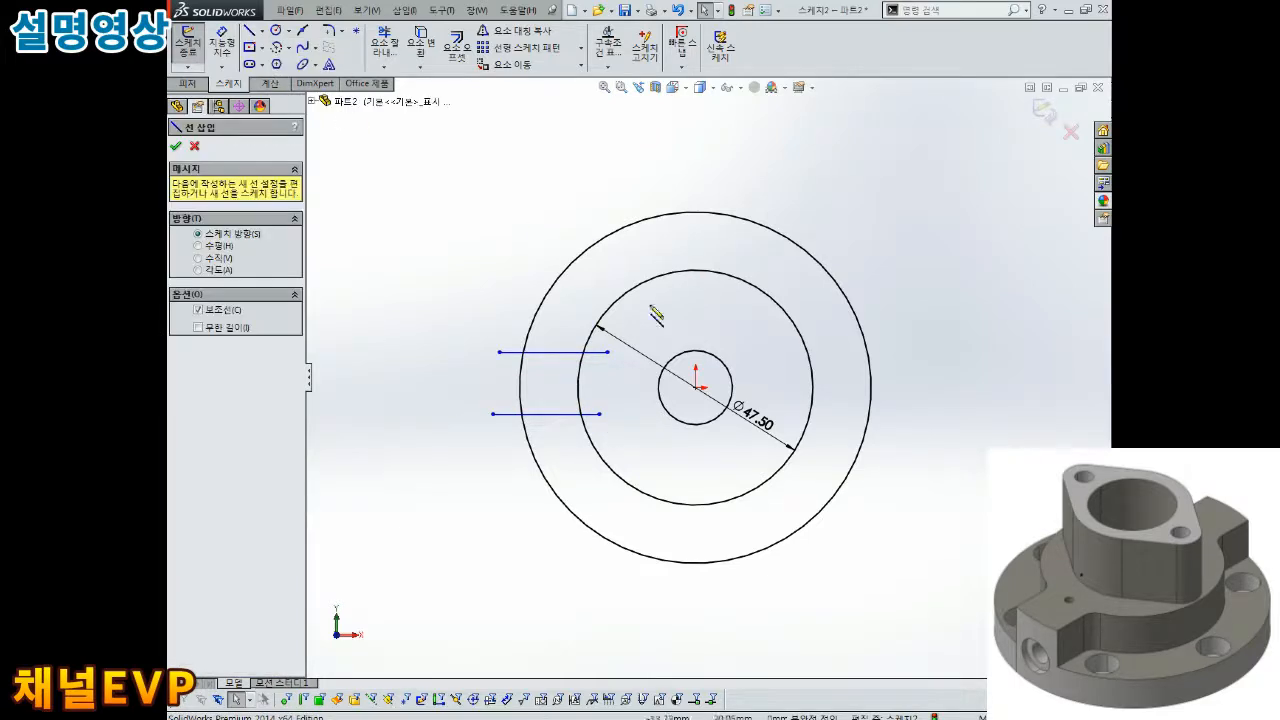
left_click(696, 389)
left_click(695, 212)
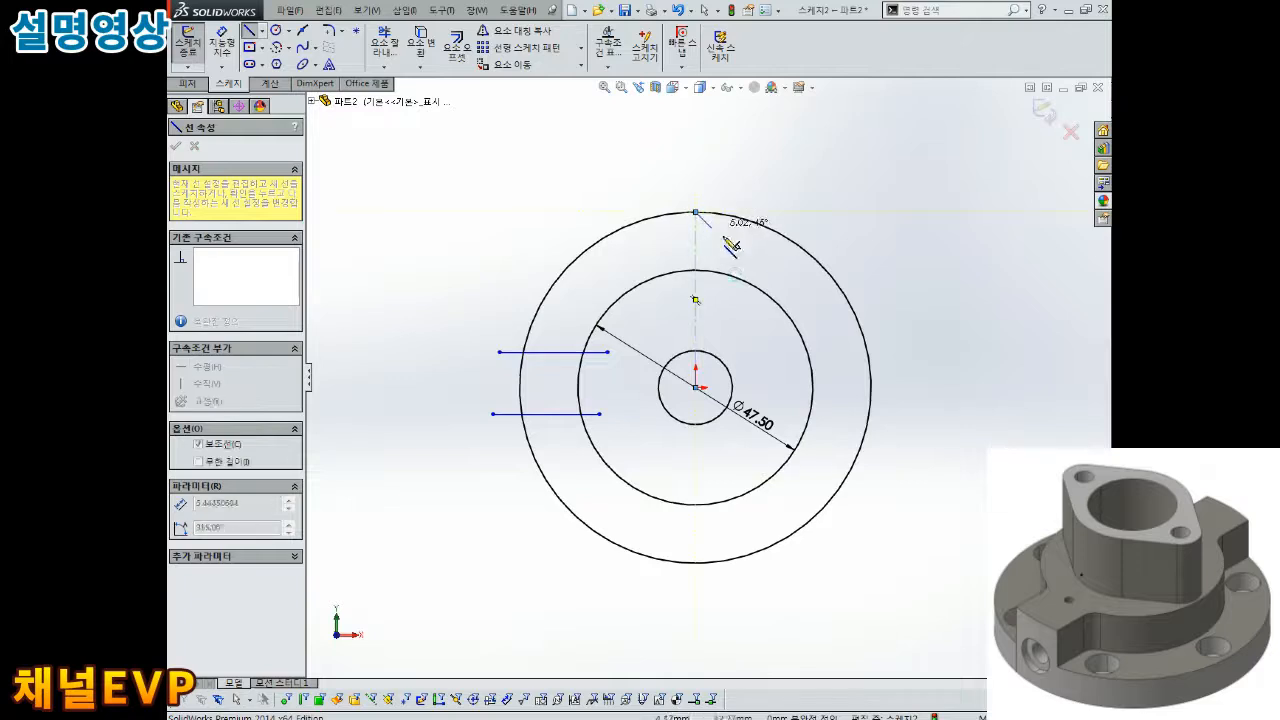
key("Escape")
- Add a parallel relation between the two horizontal lines
scroll(686, 395, "down", 3)
scroll(634, 391, "up", 2)
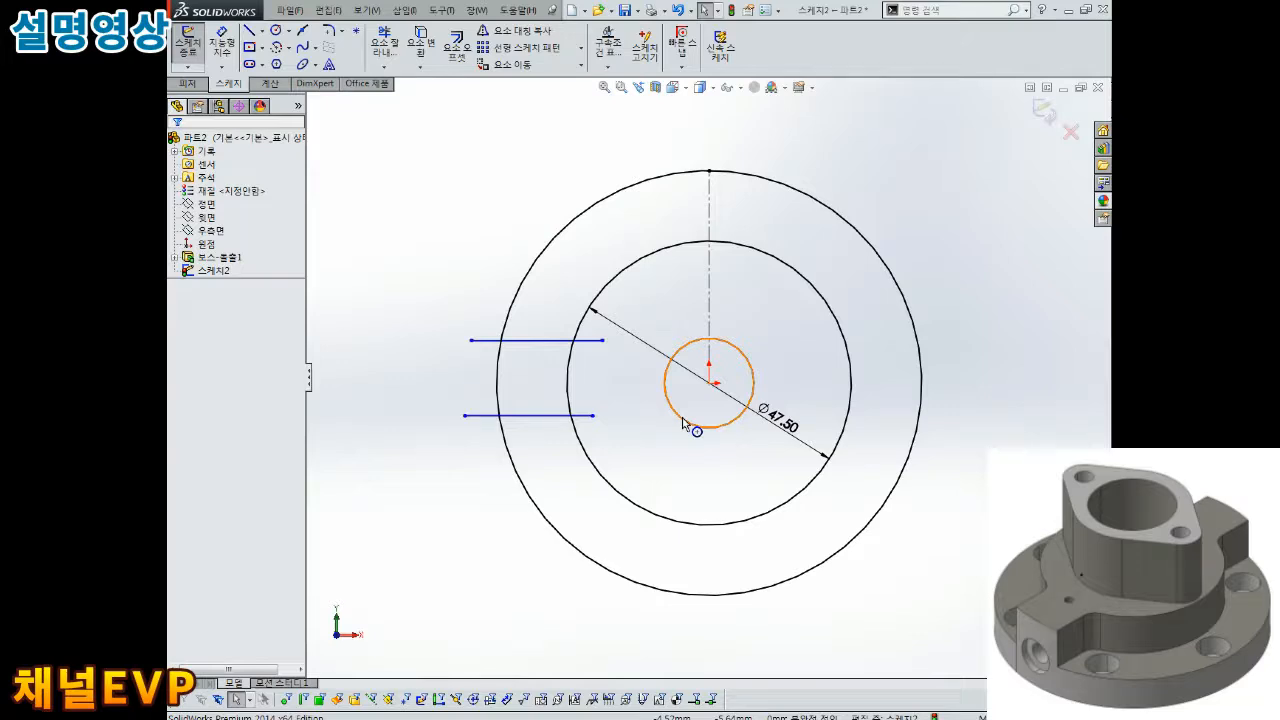
left_click(543, 341)
left_click(545, 415, "ctrl")
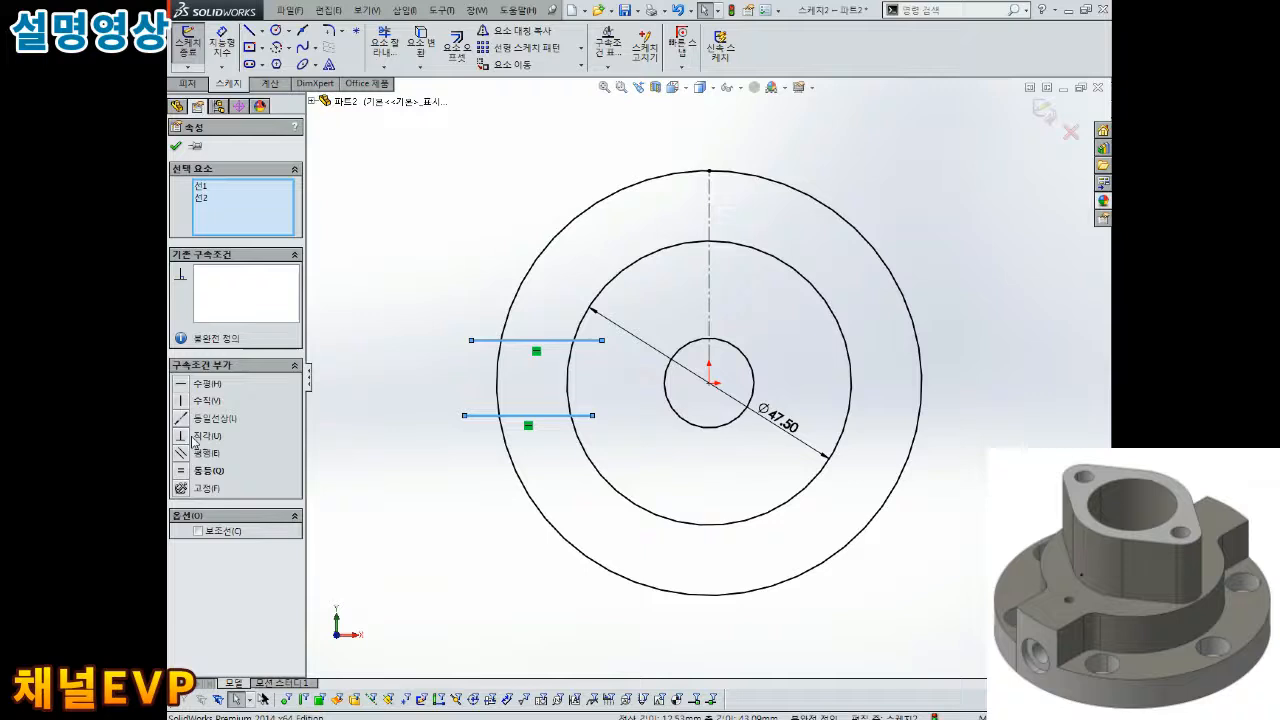
left_click(185, 454)
left_click(384, 428)
- Dimension the spacing between the two horizontal lines to 15 mm
right_click_drag(390, 414, 393, 369)
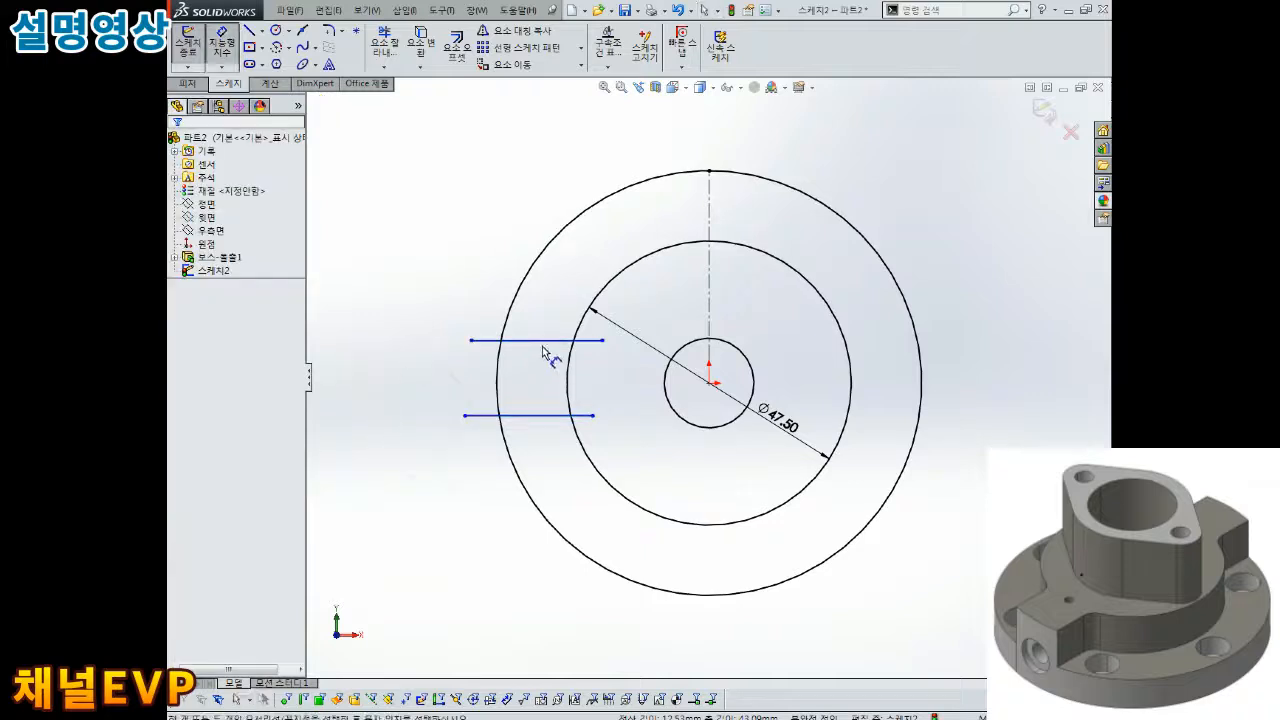
left_click(543, 342)
left_click(530, 415)
left_click(421, 378)
type("15")
key("Return")
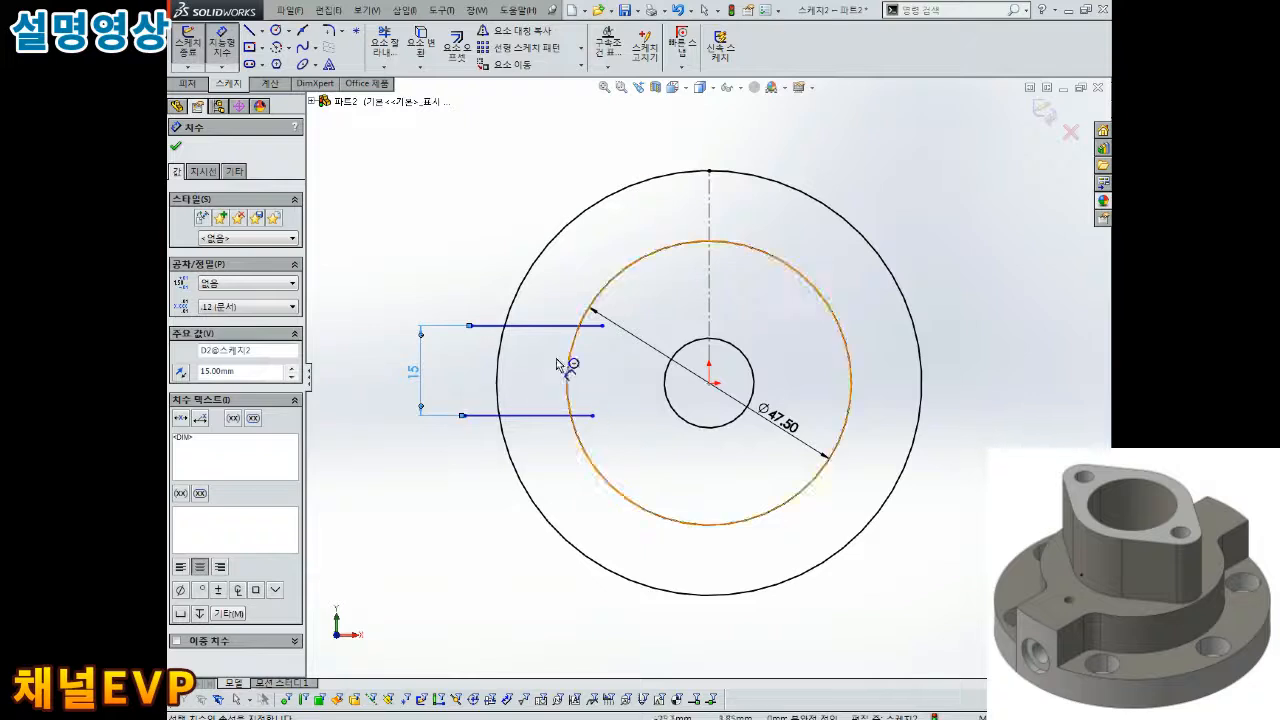
- Dimension the upper horizontal line's distance from the origin and set it to 7.5 mm
left_click(549, 327)
left_click(709, 382)
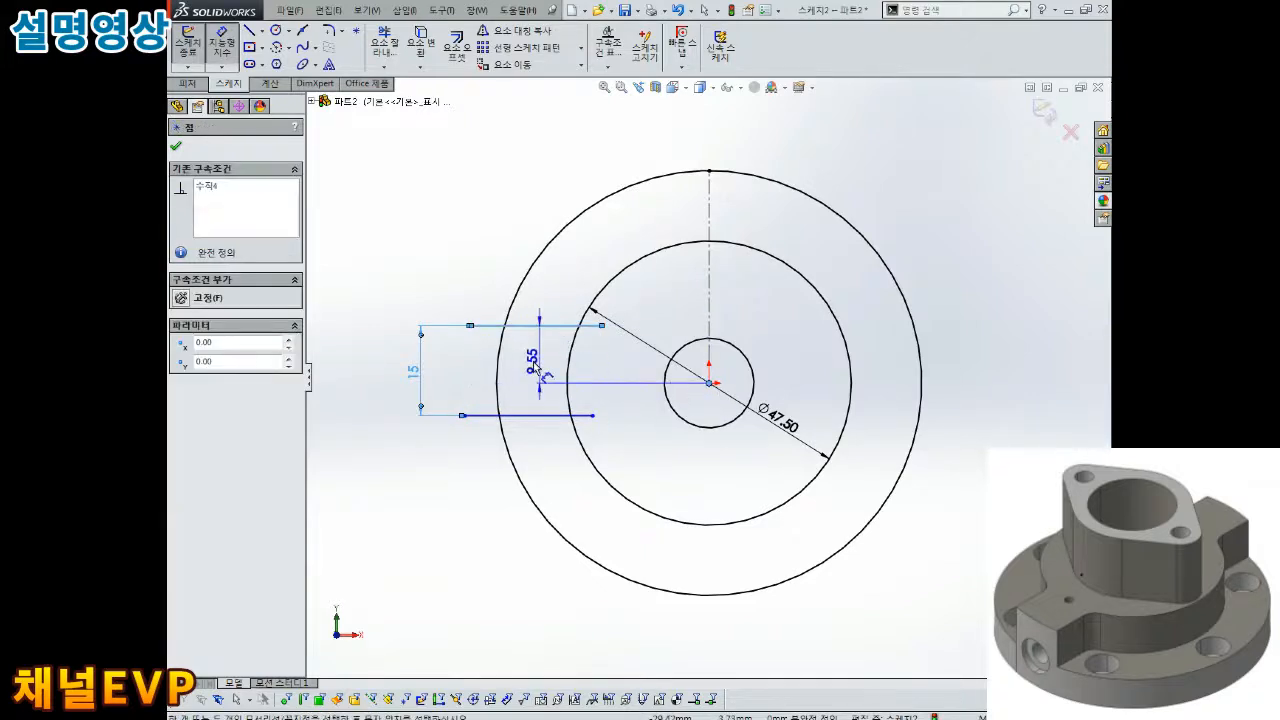
left_click(533, 367)
type("7")
key("Return")
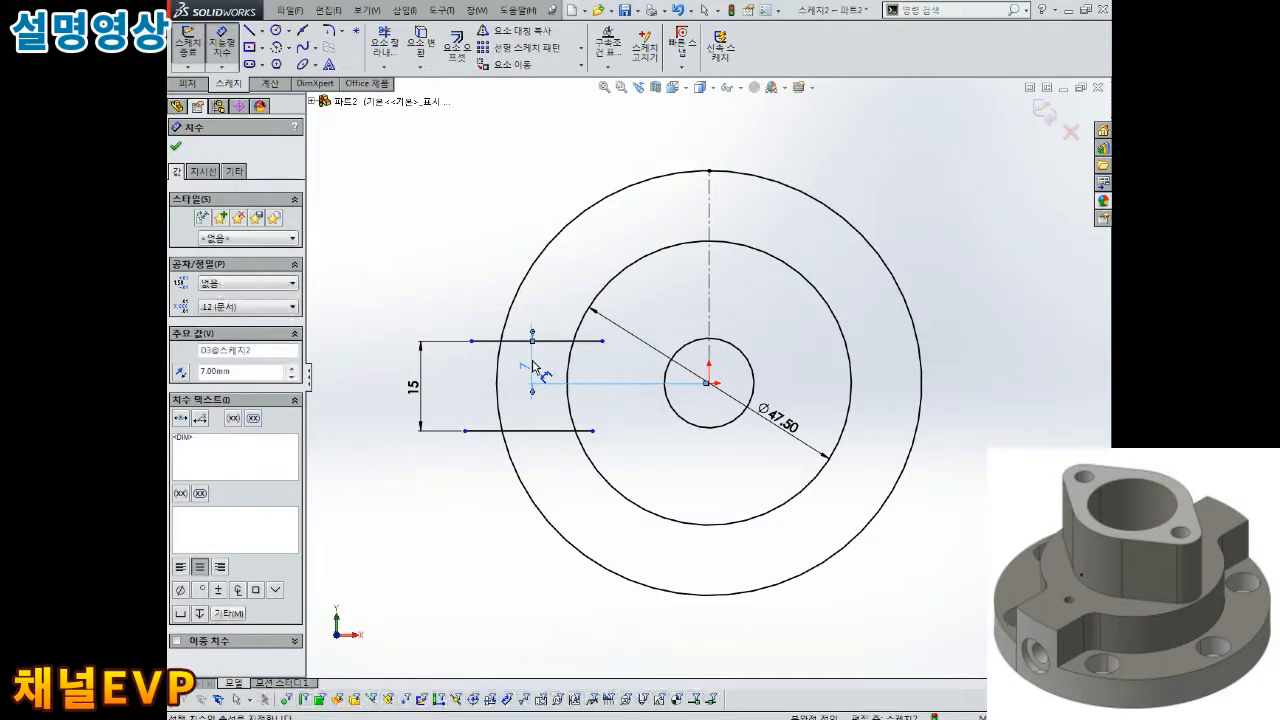
double_click(535, 369)
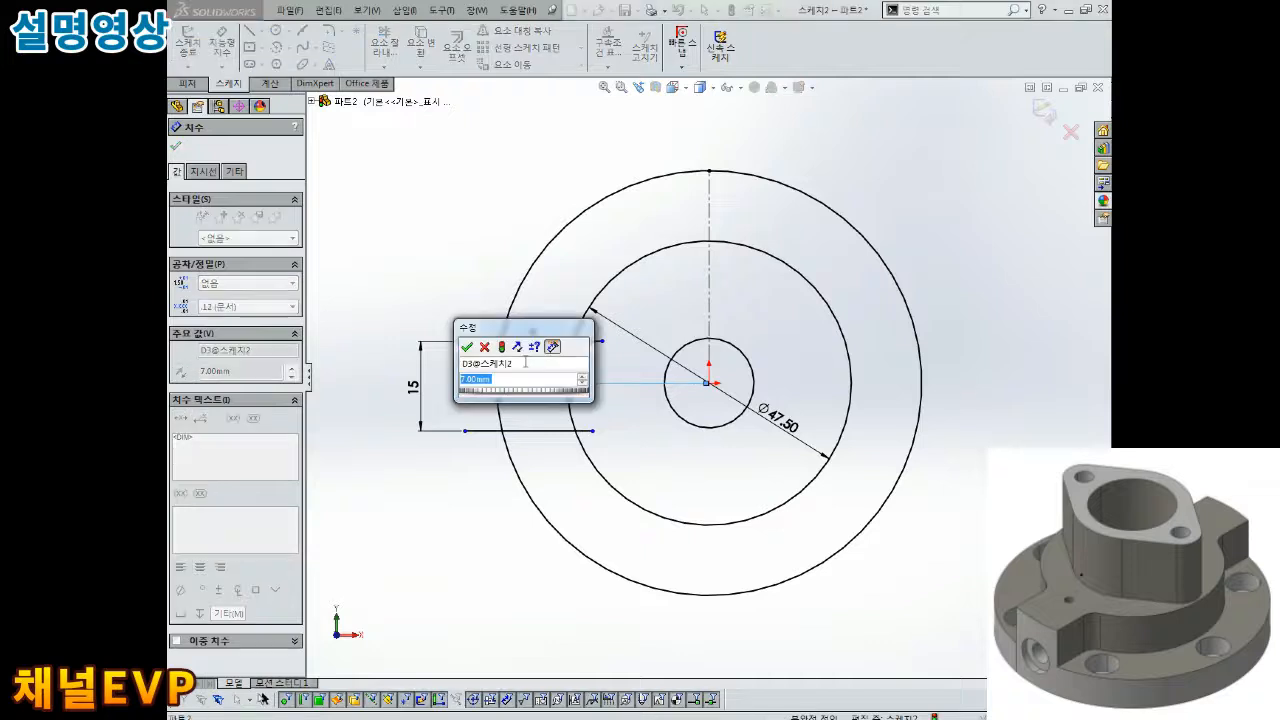
type("7.5")
key("Return")
key("Escape")
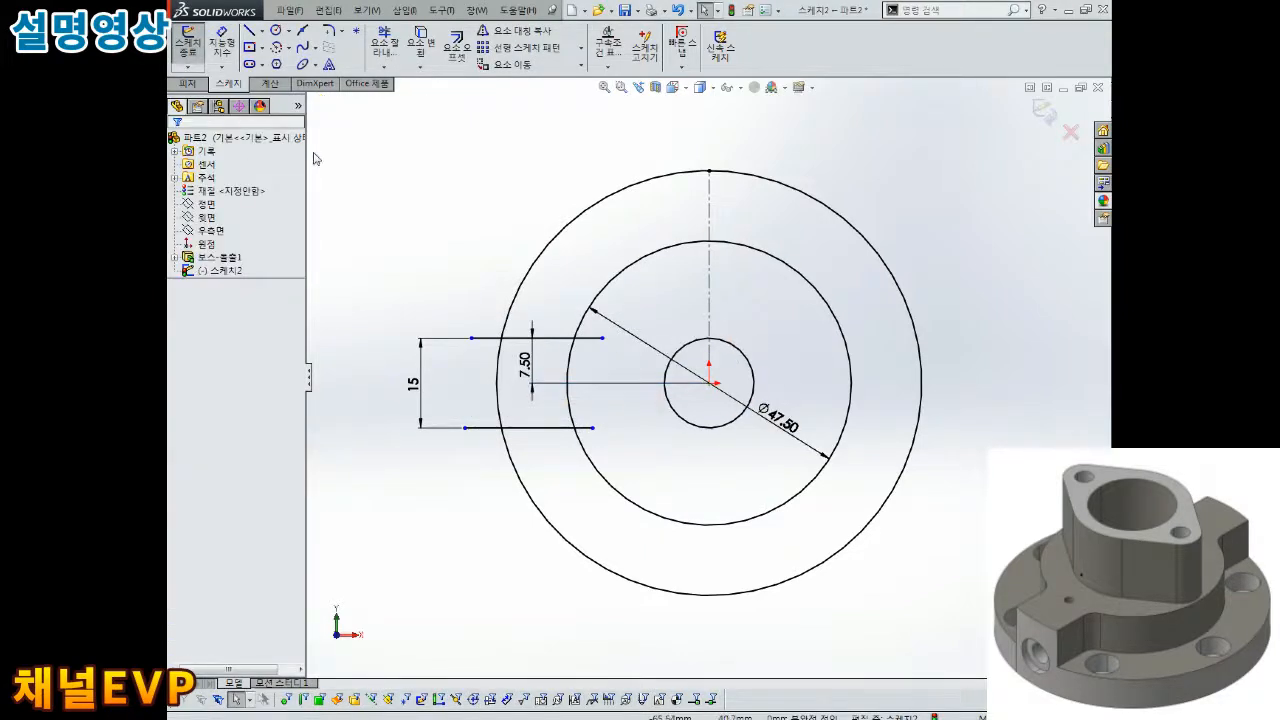
- Trim both horizontal lines' ends that extend outside the outer circle and inside the 47.5 mm circle
left_click(383, 42)
left_click(486, 338)
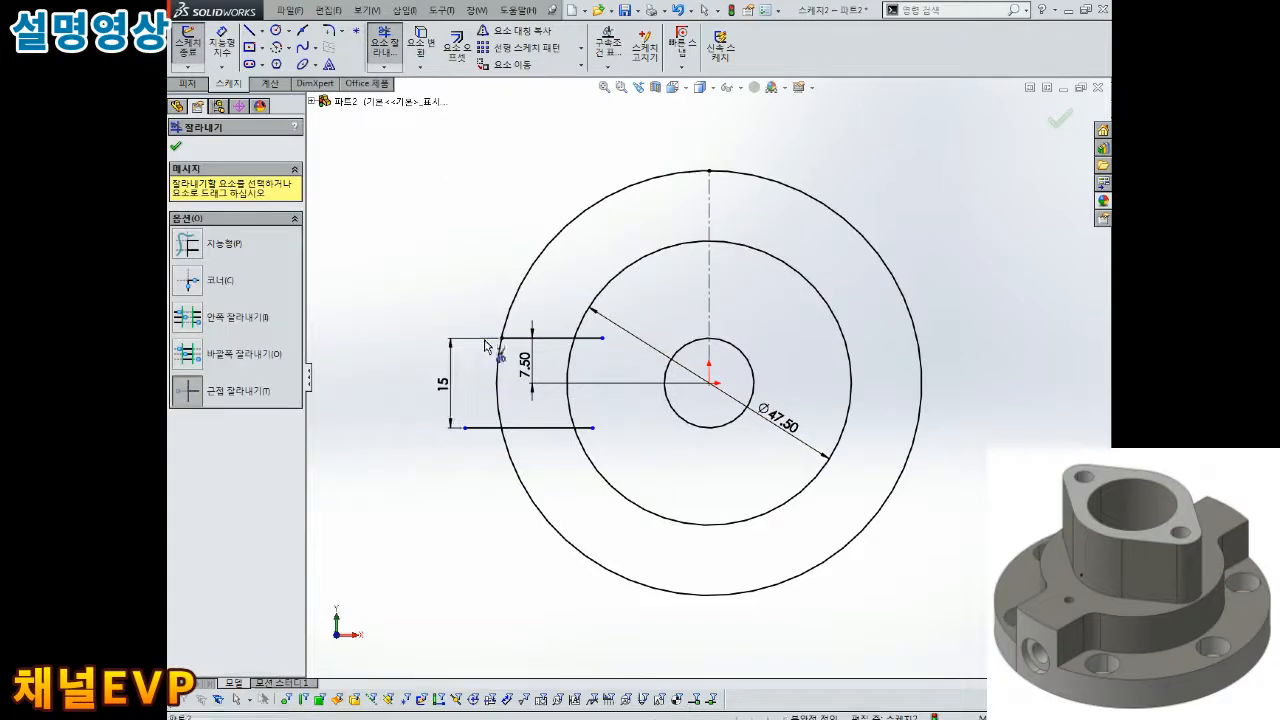
left_click(482, 428)
left_click(585, 428)
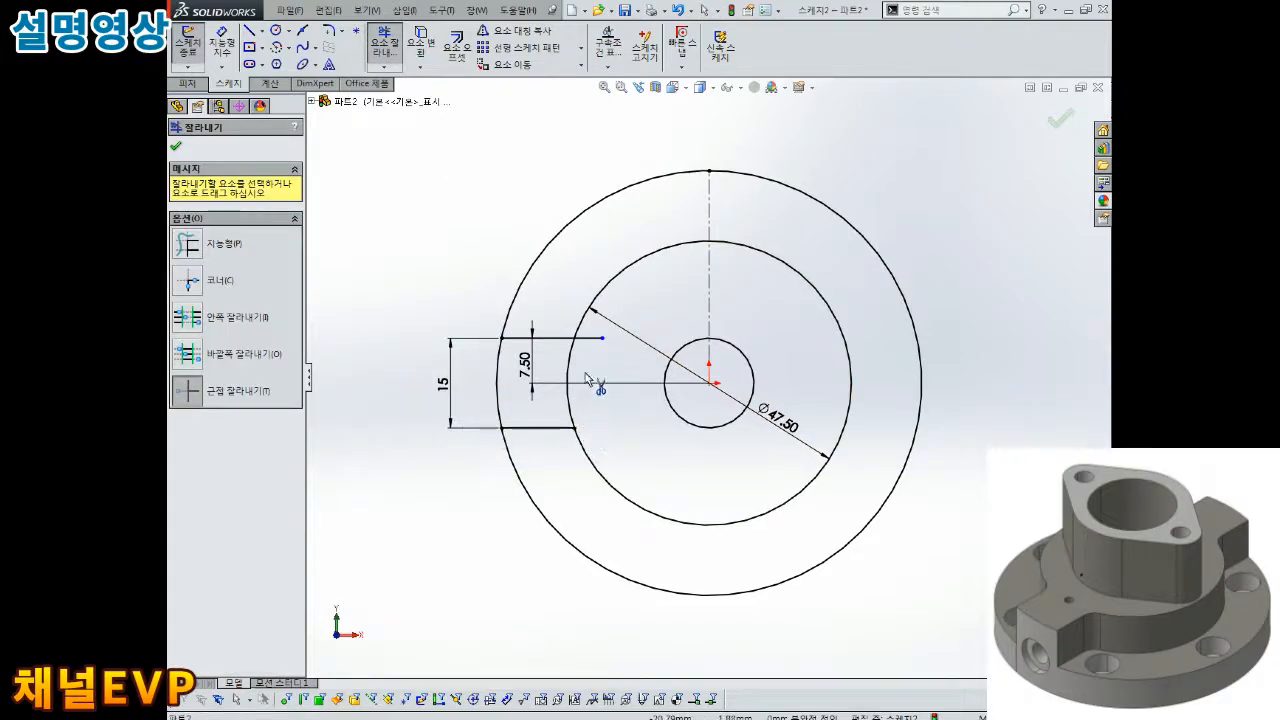
left_click(593, 339)
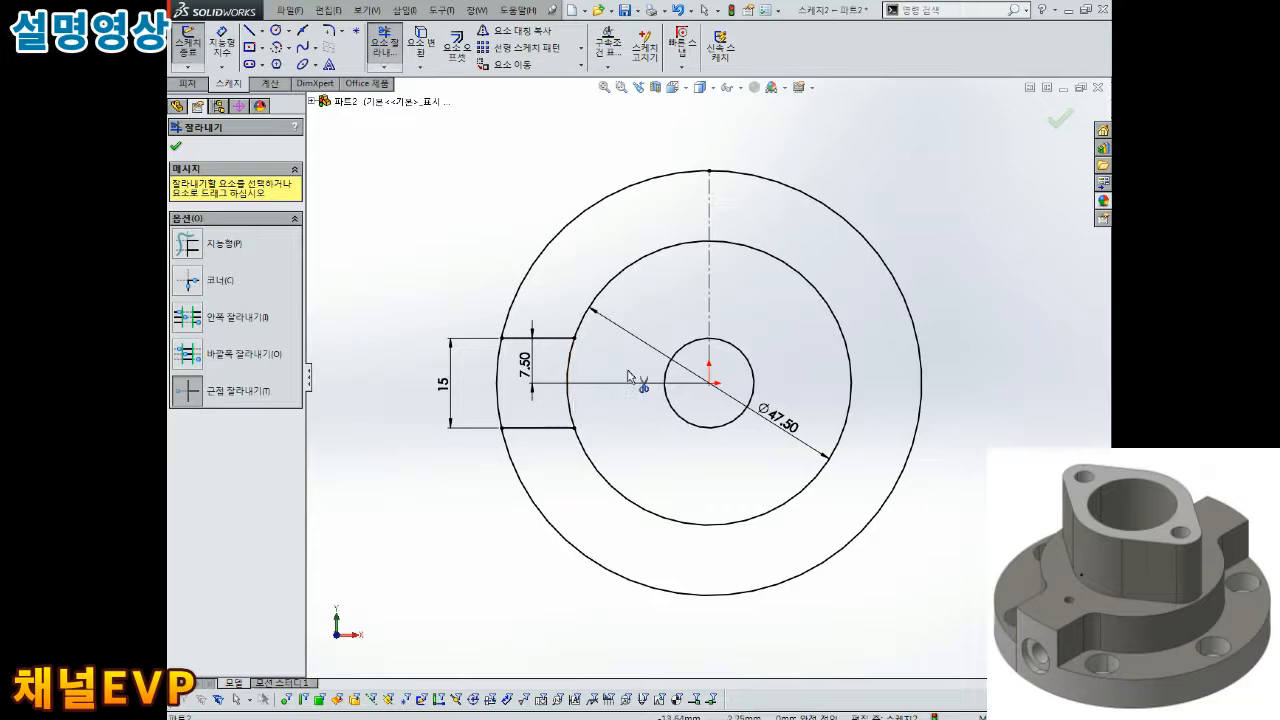
key("Escape")
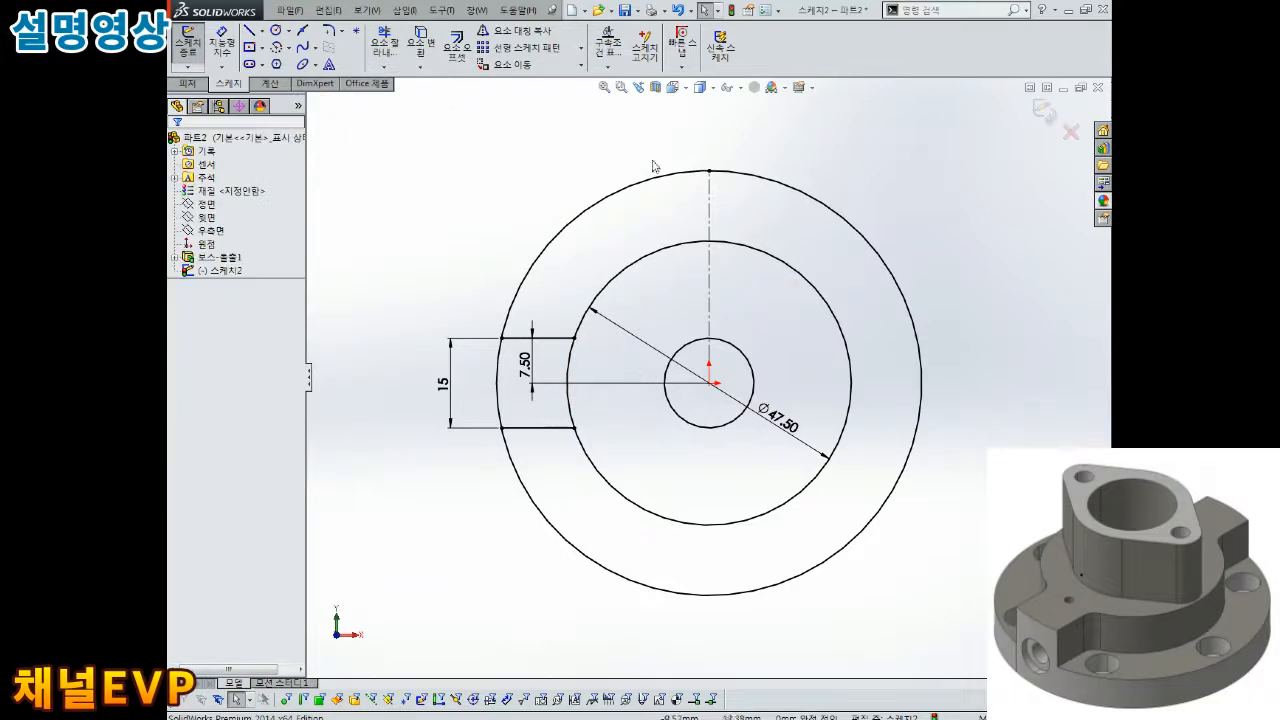
- Mirror the two trimmed horizontal lines about the vertical construction line, keeping the originals
left_click(528, 36)
left_click(558, 338)
left_click(555, 428)
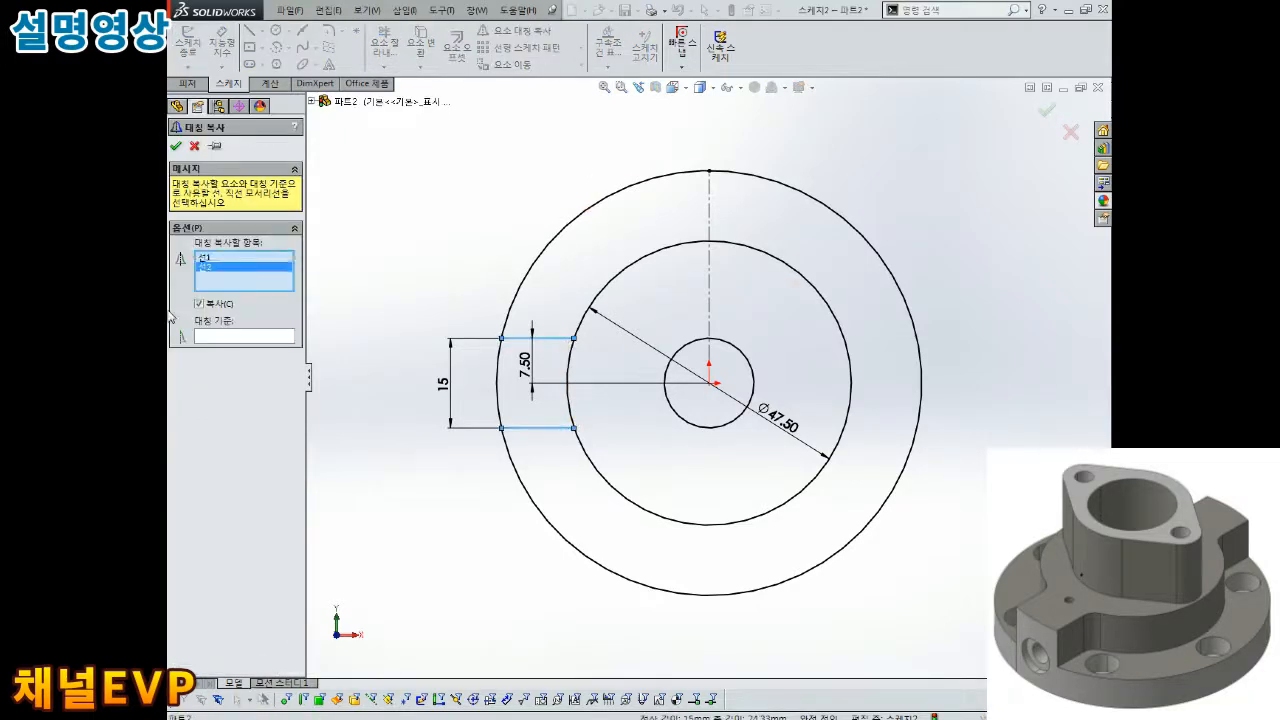
left_click(241, 337)
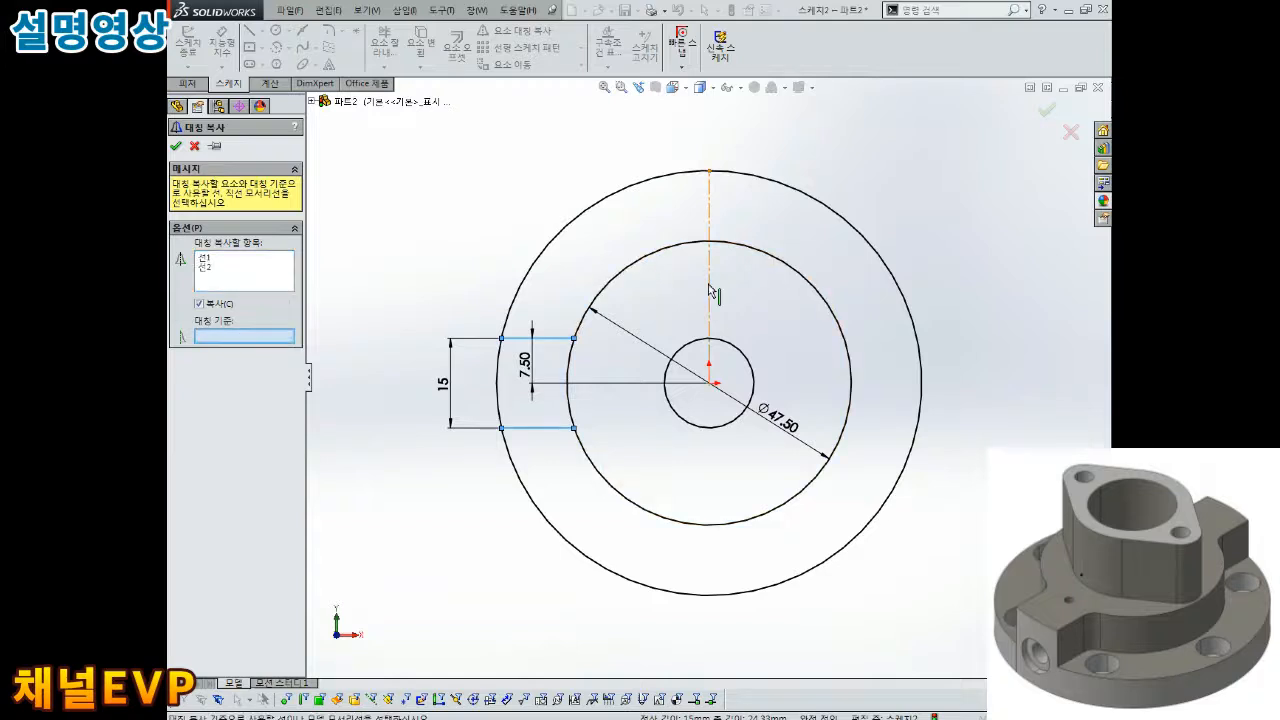
left_click(709, 285)
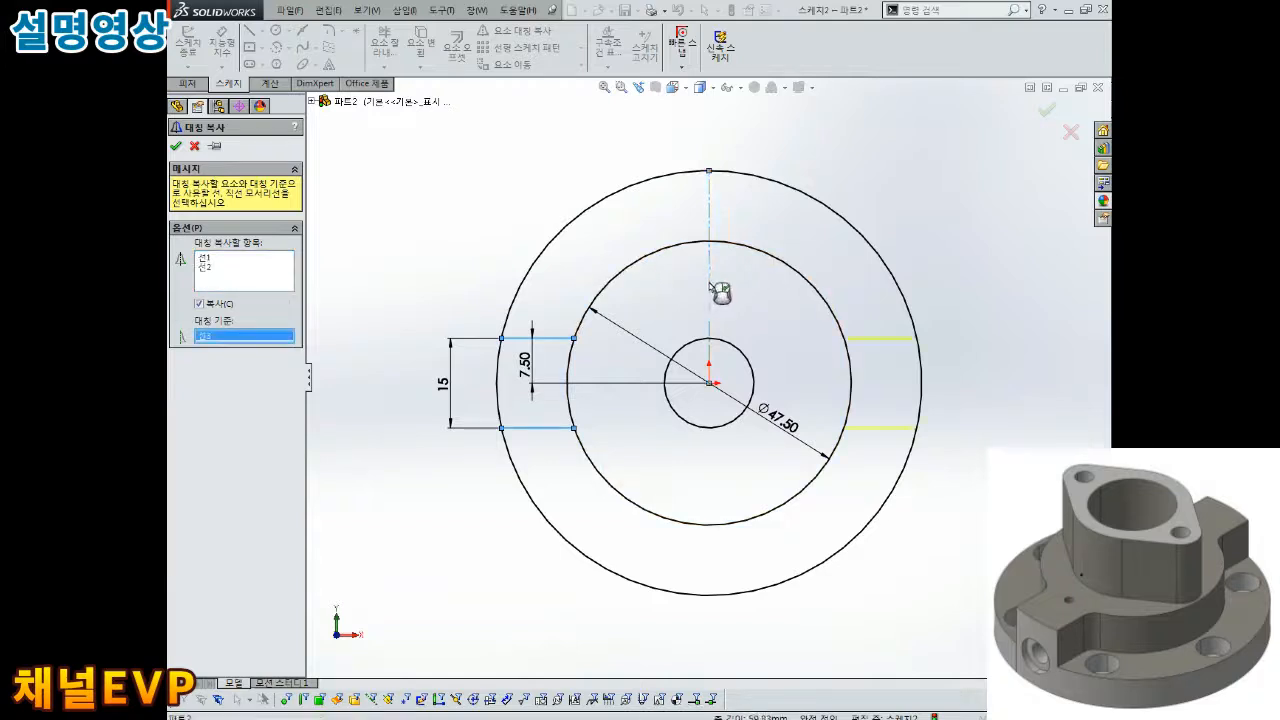
left_click(176, 146)
- Trim away the outer circle's upper and lower arcs, leaving only the short arcs closing the two wings
scroll(700, 368, "up", 2)
scroll(900, 400, "down", 2)
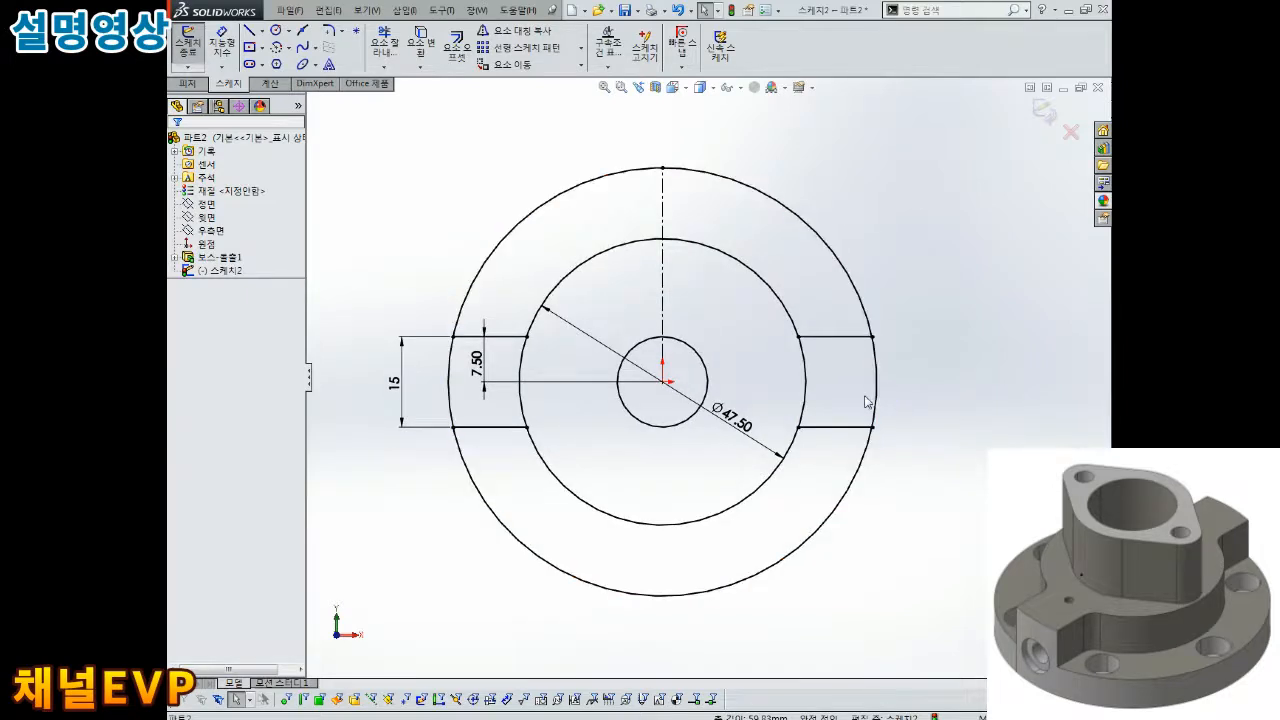
scroll(867, 390, "up", 2)
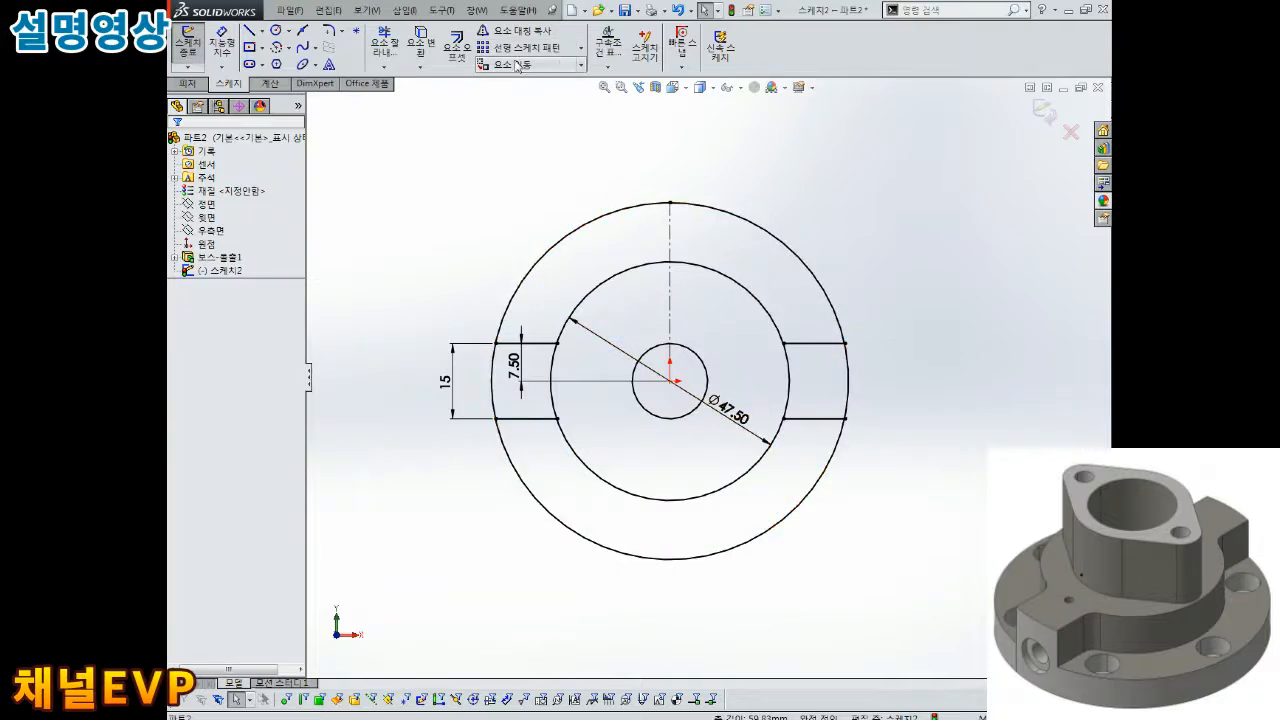
left_click(384, 46)
left_click(565, 228)
left_click(790, 252)
left_click(829, 467)
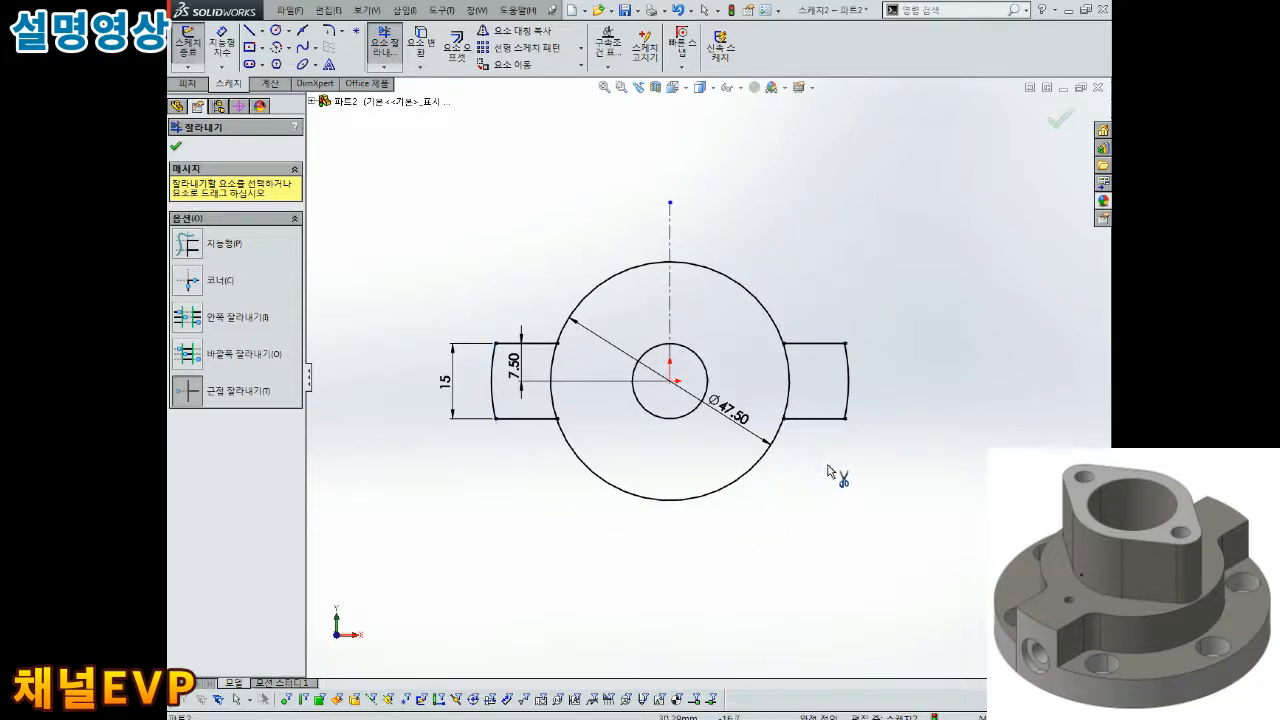
- Trim the 47.5 mm circle's two arcs between the wing lines to open the profile into the wings, and exit the sketch
left_click(551, 401)
left_click(790, 383)
scroll(686, 385, "down", 1)
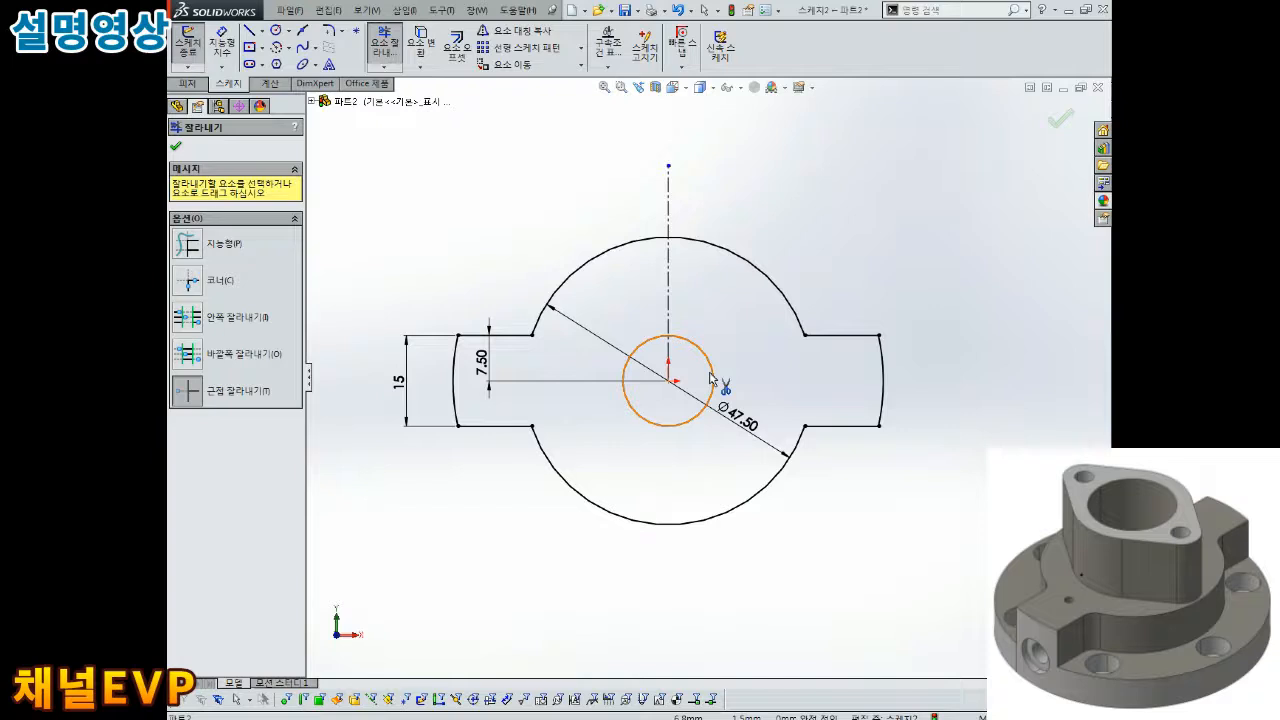
scroll(759, 390, "up", 1)
scroll(759, 390, "down", 1)
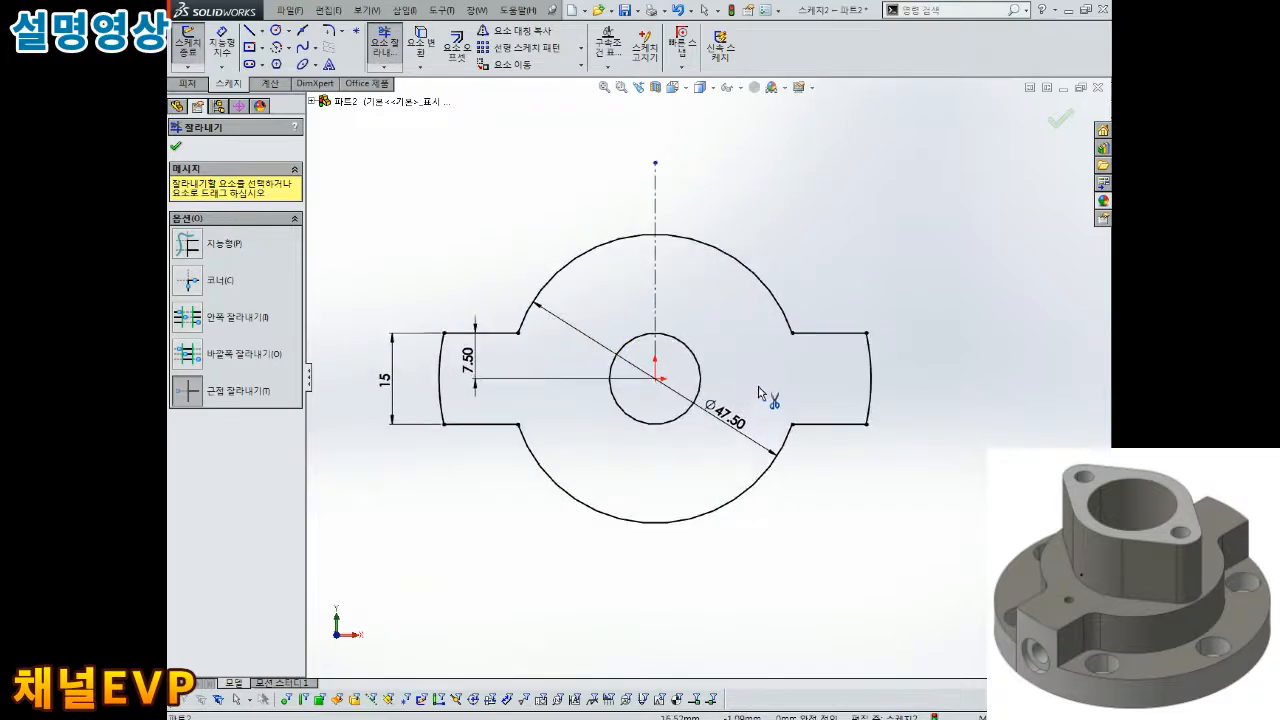
key("Escape")
left_click(1044, 118)
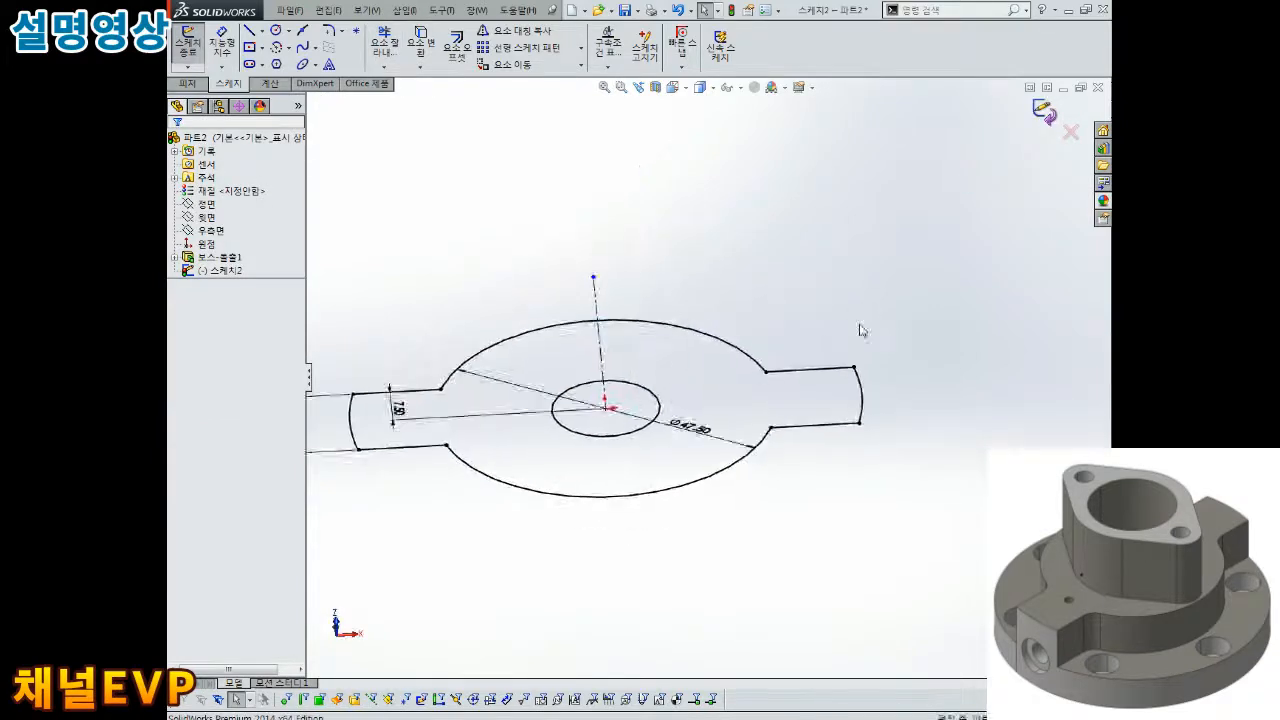
left_click(227, 55)
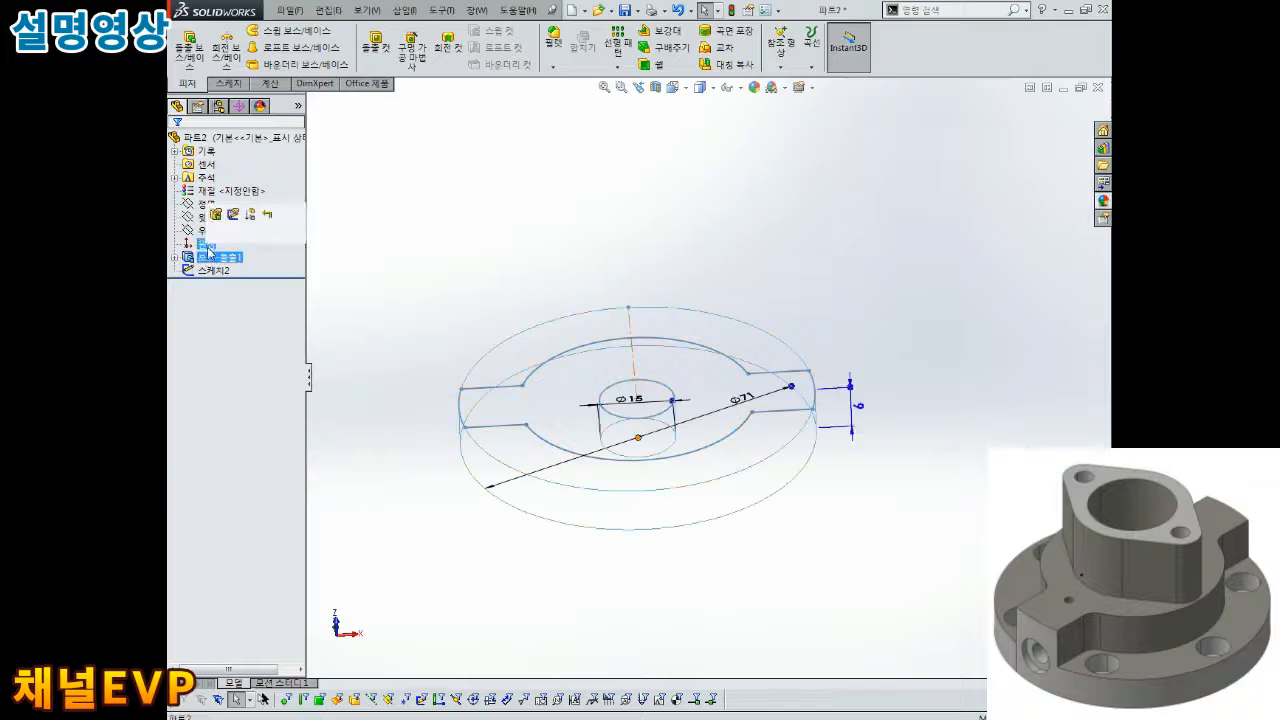
key("Return")
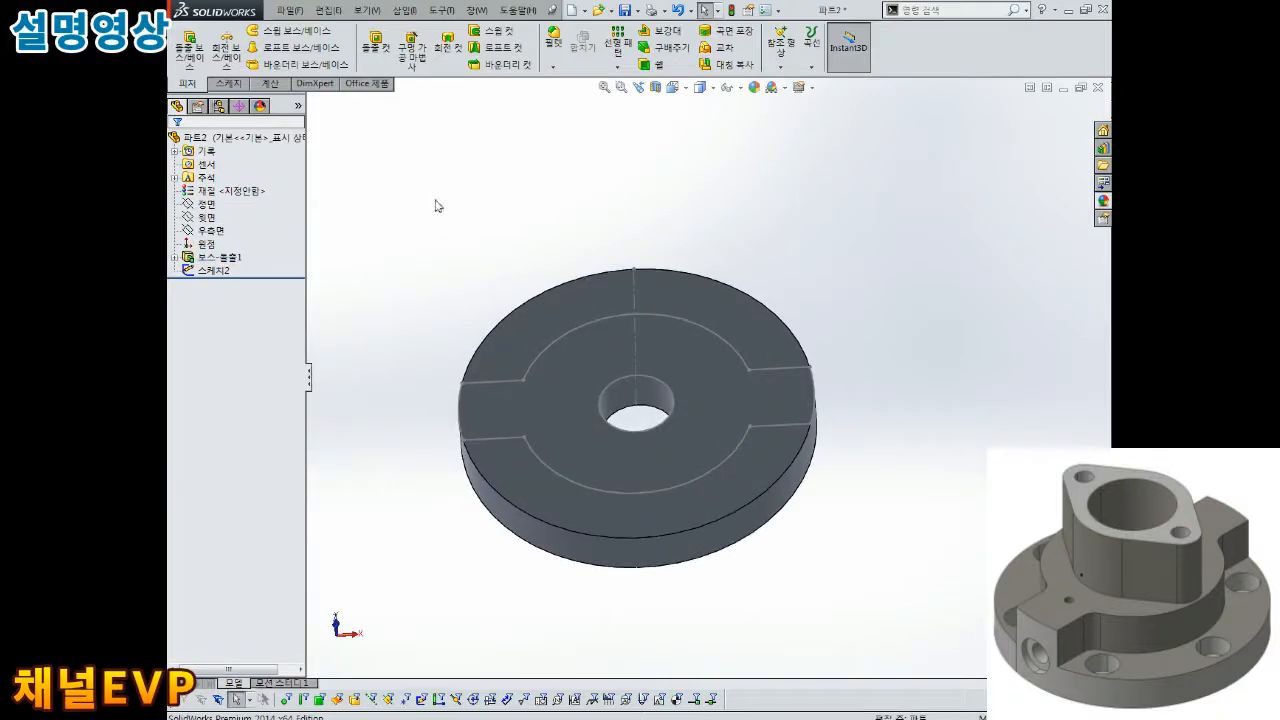
left_click(187, 50)
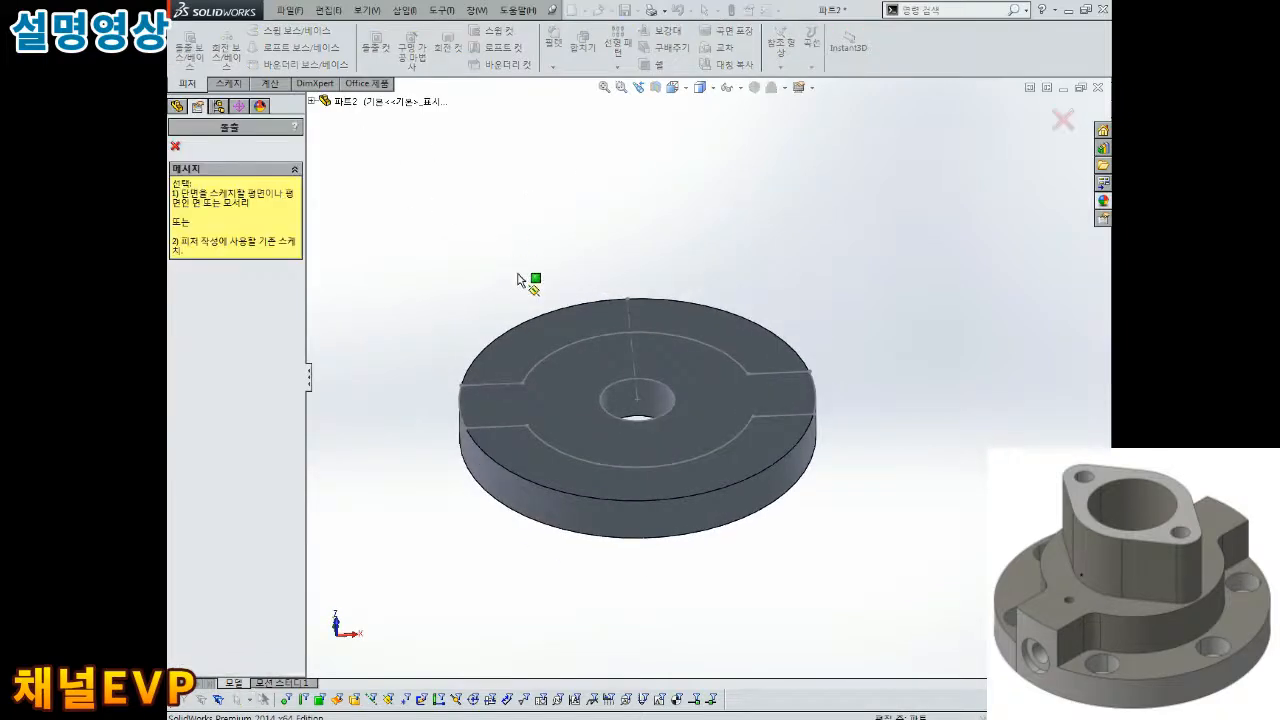
left_click(546, 367)
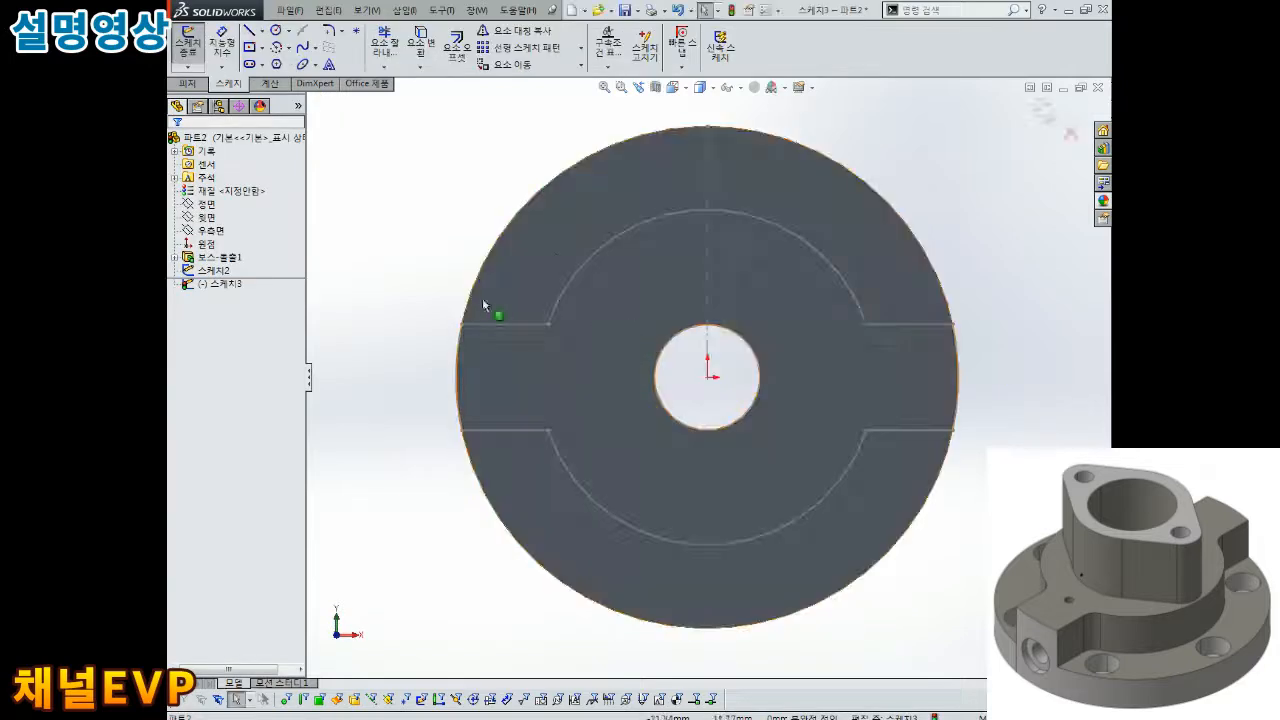
left_click(1043, 110)
- Extrude the winged profile from the disc's top face with a blind depth of 20.5-9 (11.5 mm), also selecting the central region and merging the result
middle_click_drag(824, 258, 808, 166)
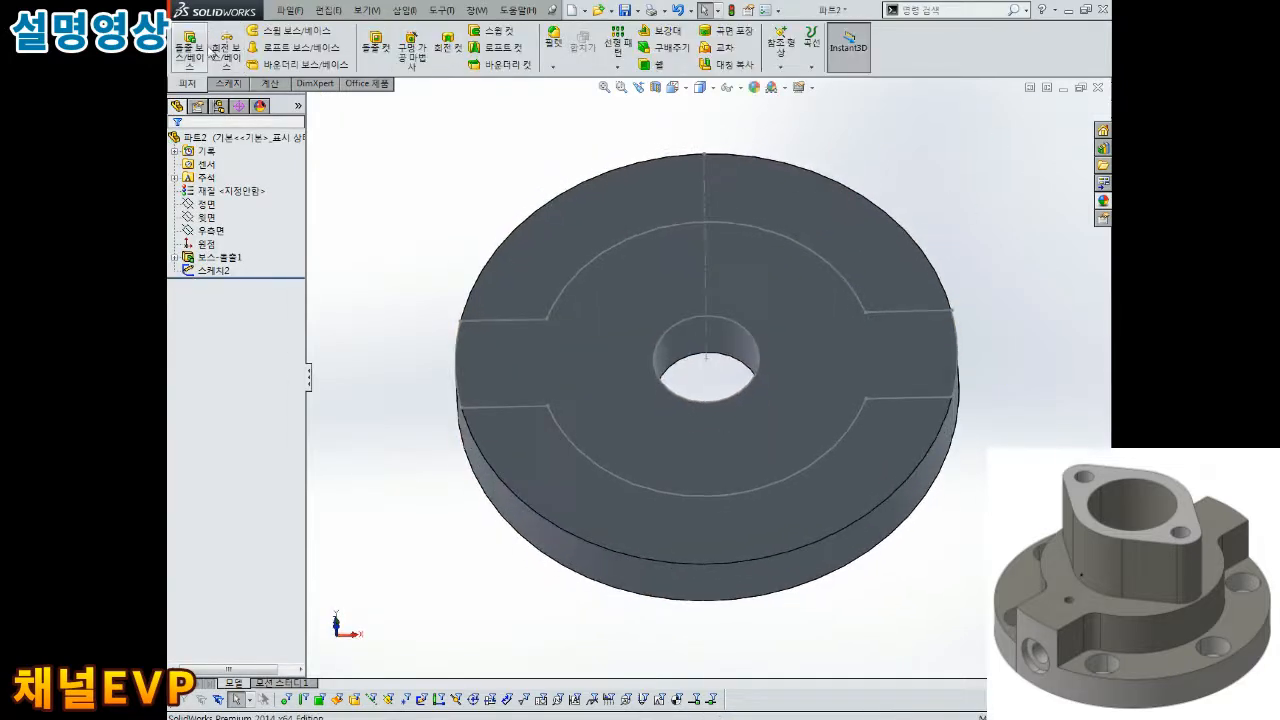
left_click(189, 50)
left_click(594, 276)
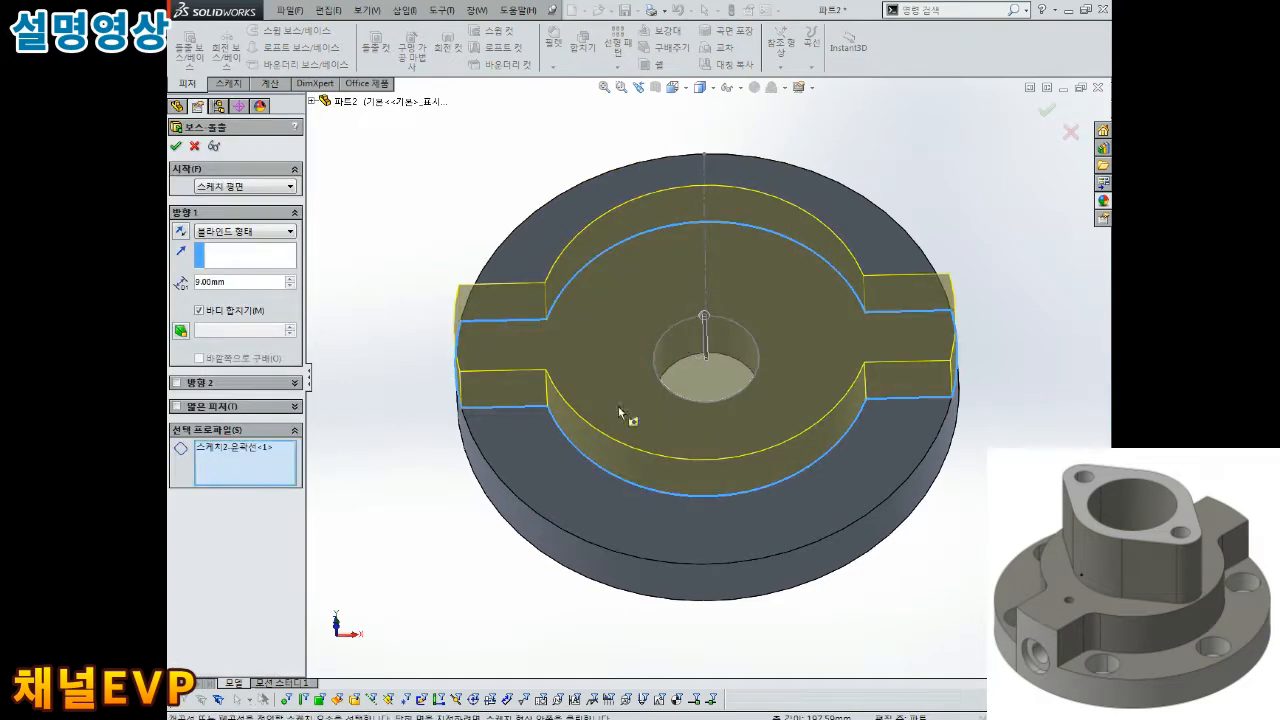
left_click(706, 372)
scroll(714, 382, "up", 2)
middle_click_drag(714, 382, 694, 348)
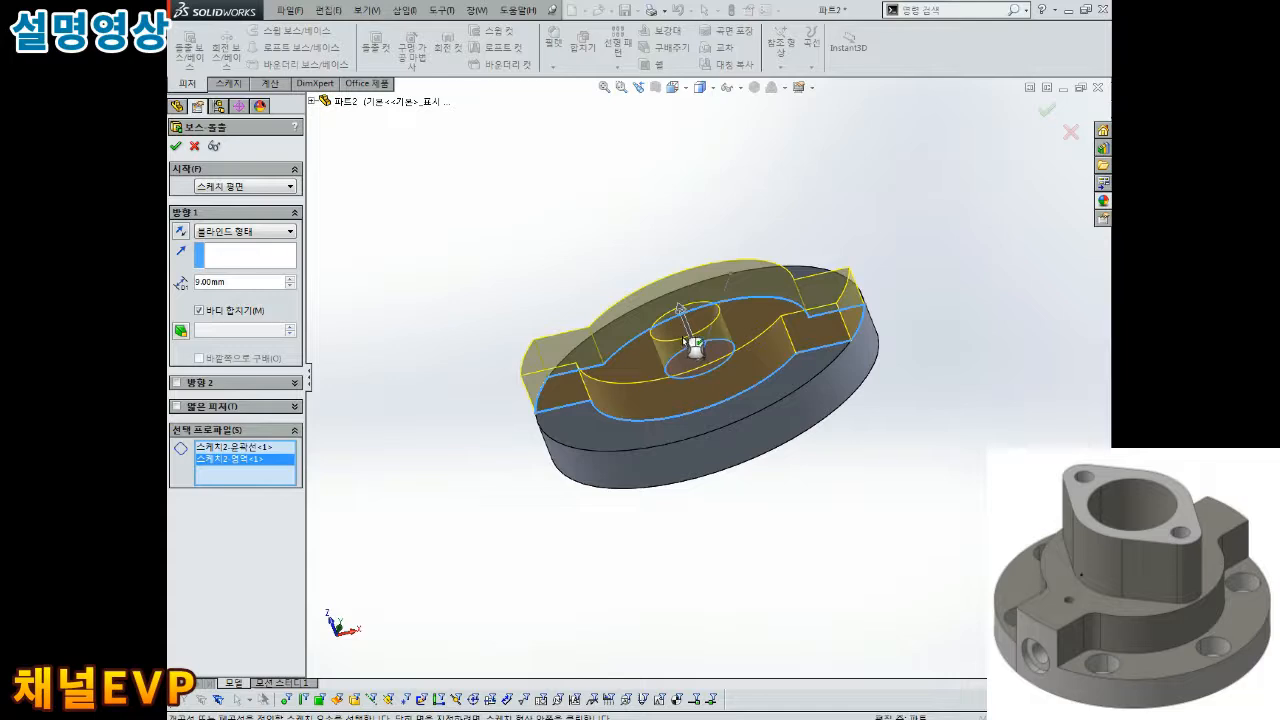
middle_click_drag(692, 350, 697, 343)
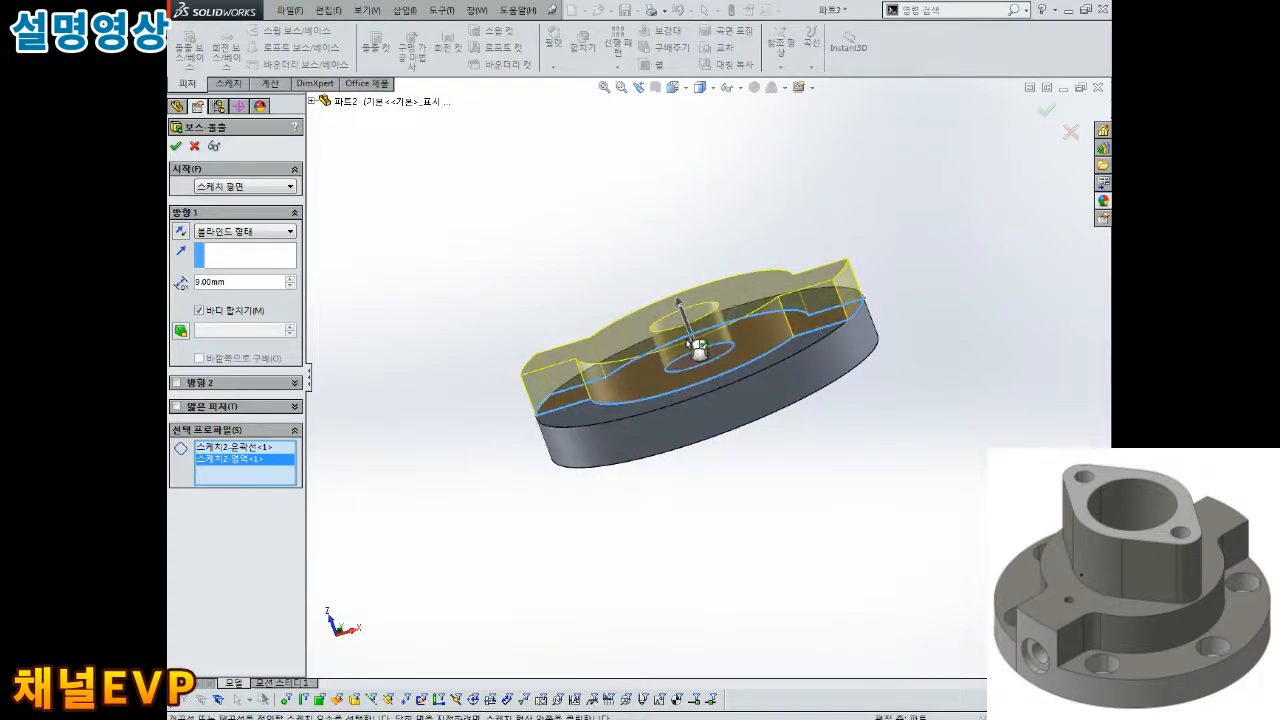
type("20.")
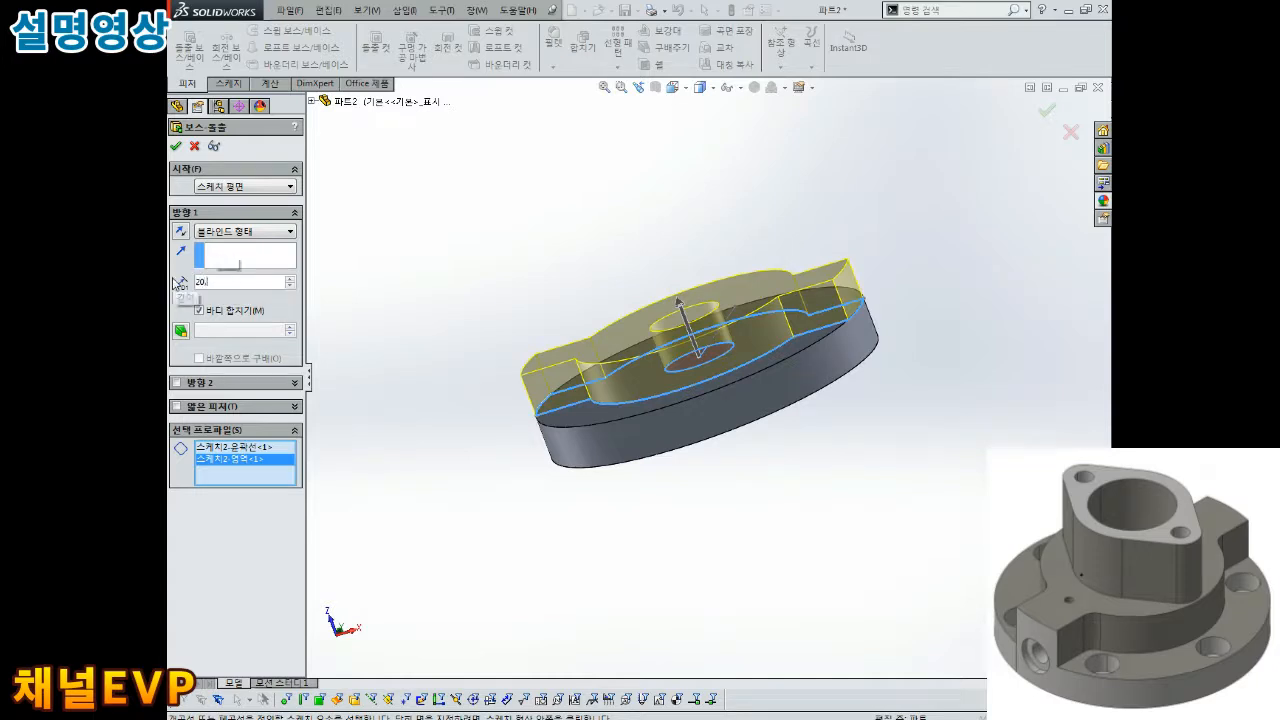
type("5-9")
key("Return")
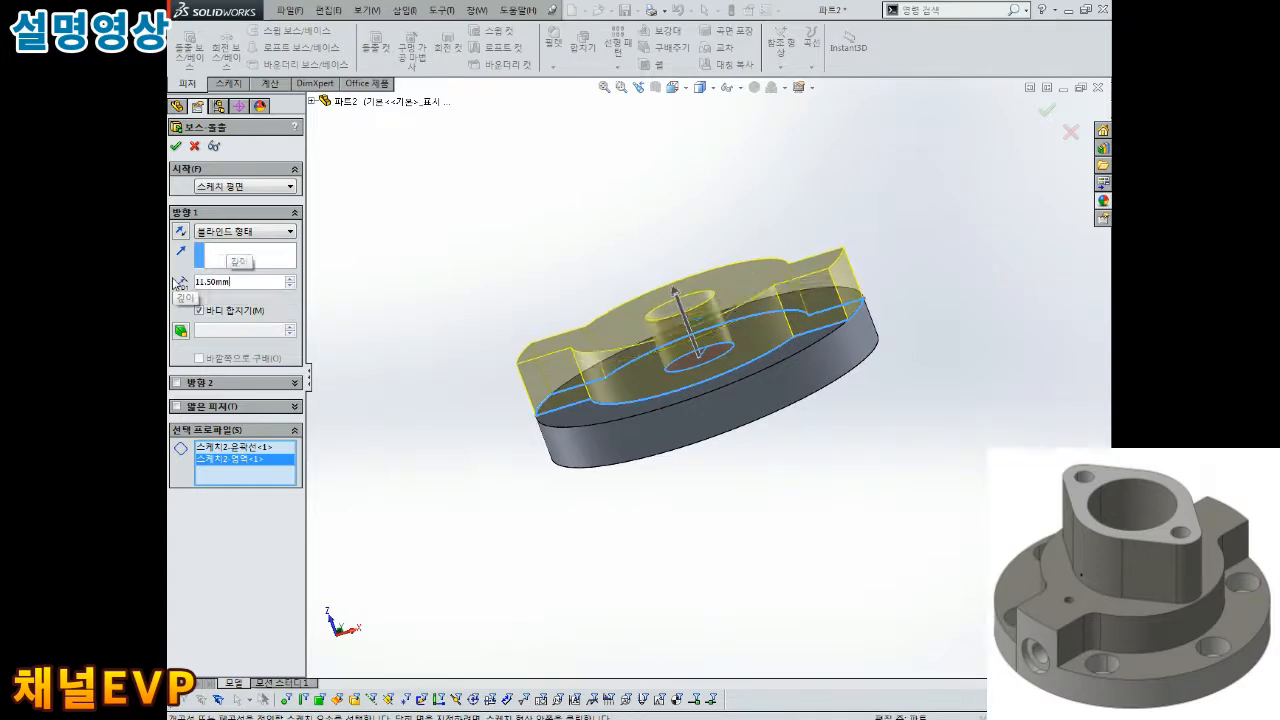
middle_click_drag(614, 220, 474, 231)
left_click(176, 147)
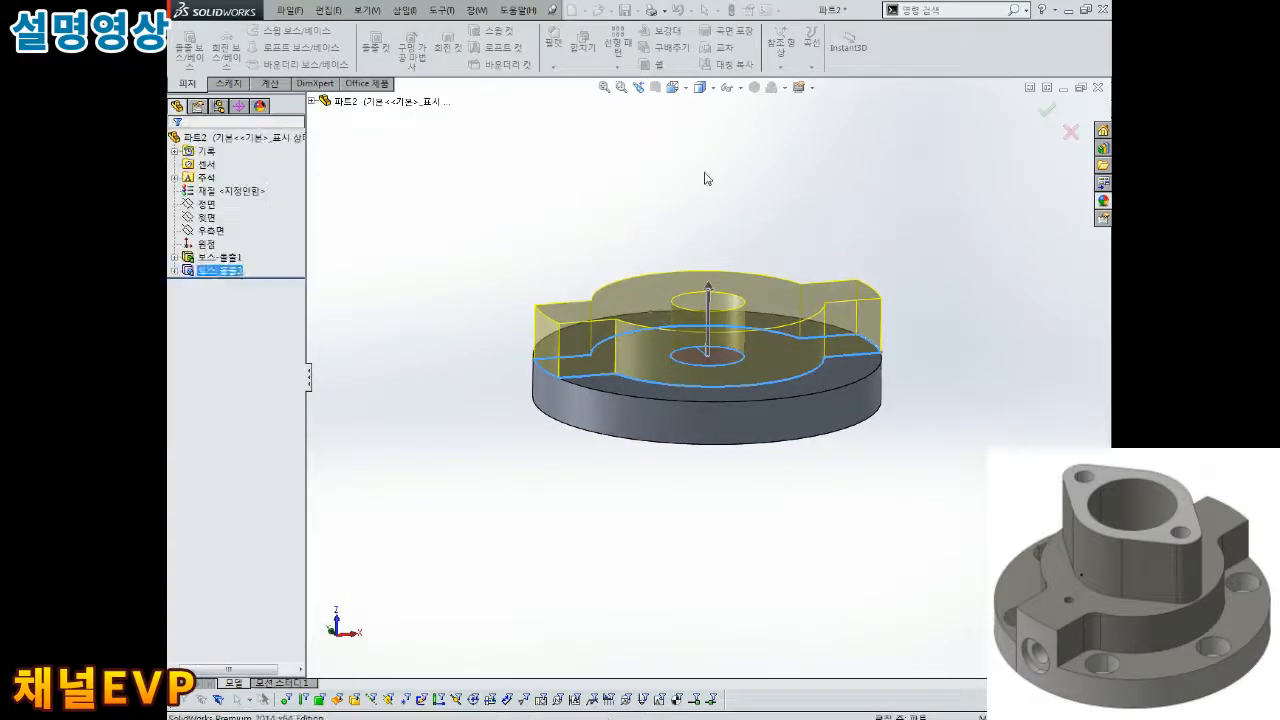
- Open a new sketch on the top face of the winged boss
middle_click_drag(714, 186, 726, 237)
scroll(738, 326, "down", 3)
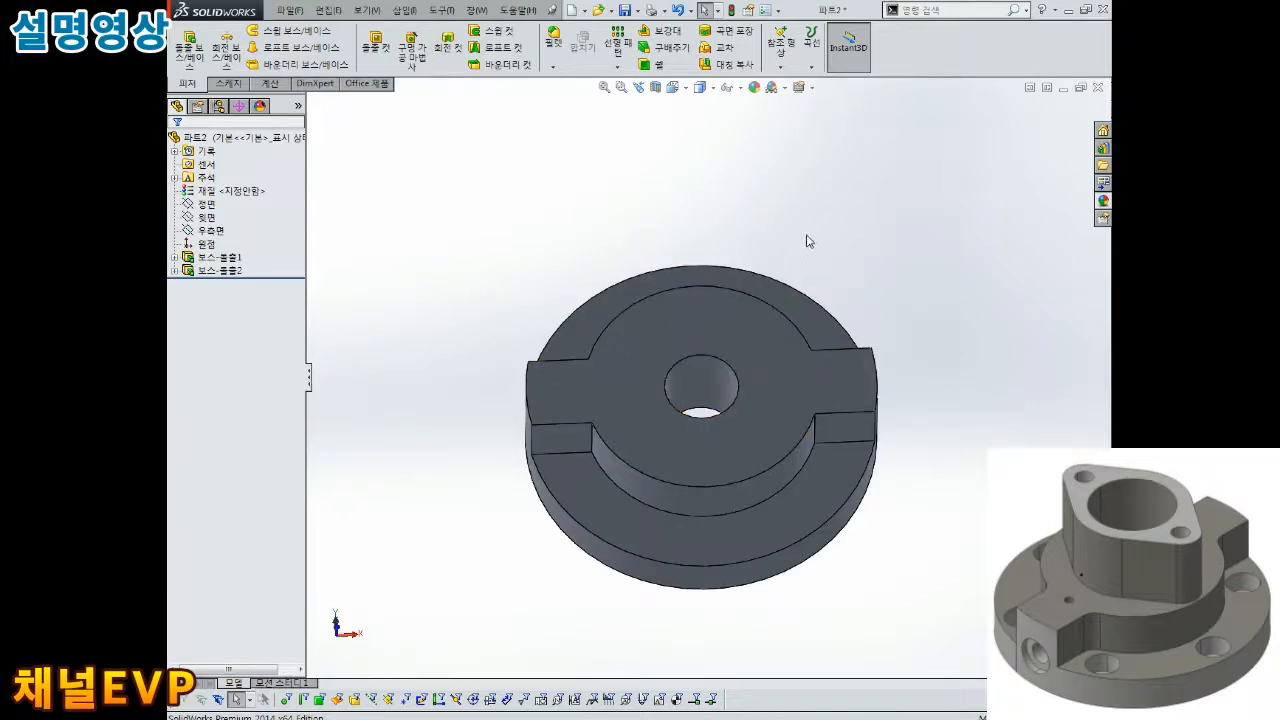
left_click(740, 335)
middle_click_drag(790, 272, 782, 280)
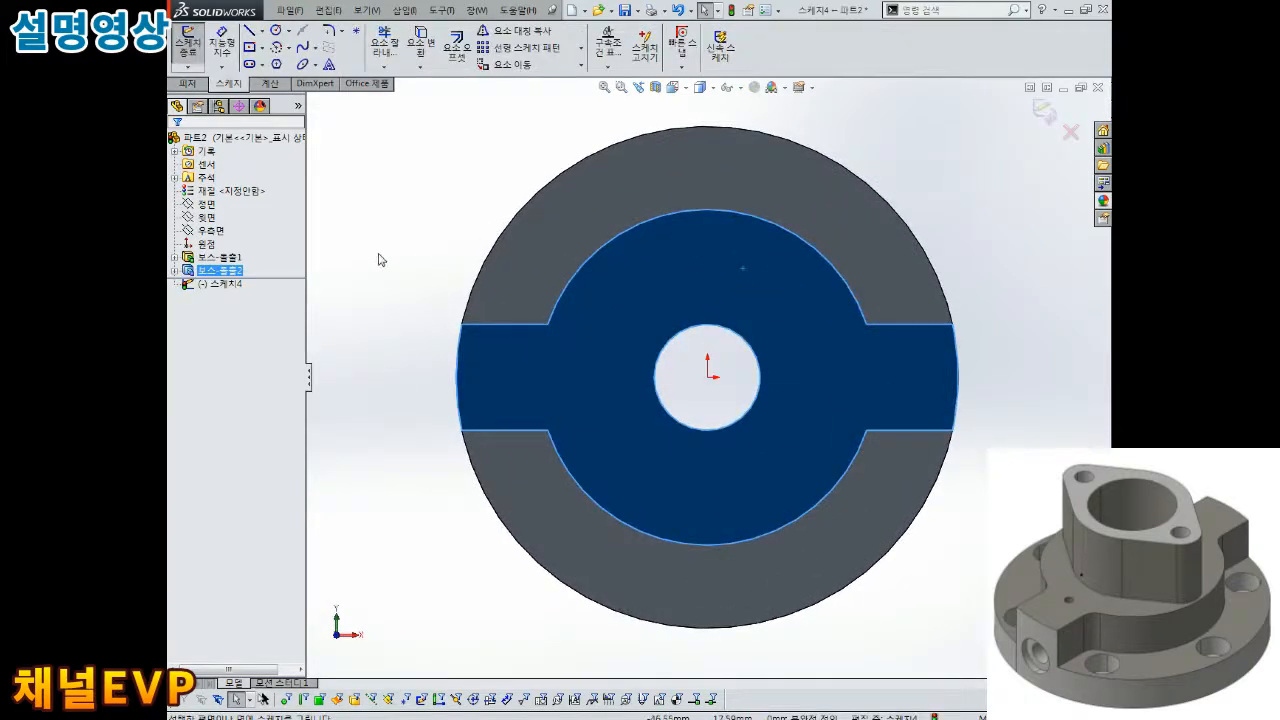
left_click(357, 233)
- Sketch two small circles in line with the origin, one about 17 mm above it with a radius of about 4.1 mm and one below
left_click(275, 30)
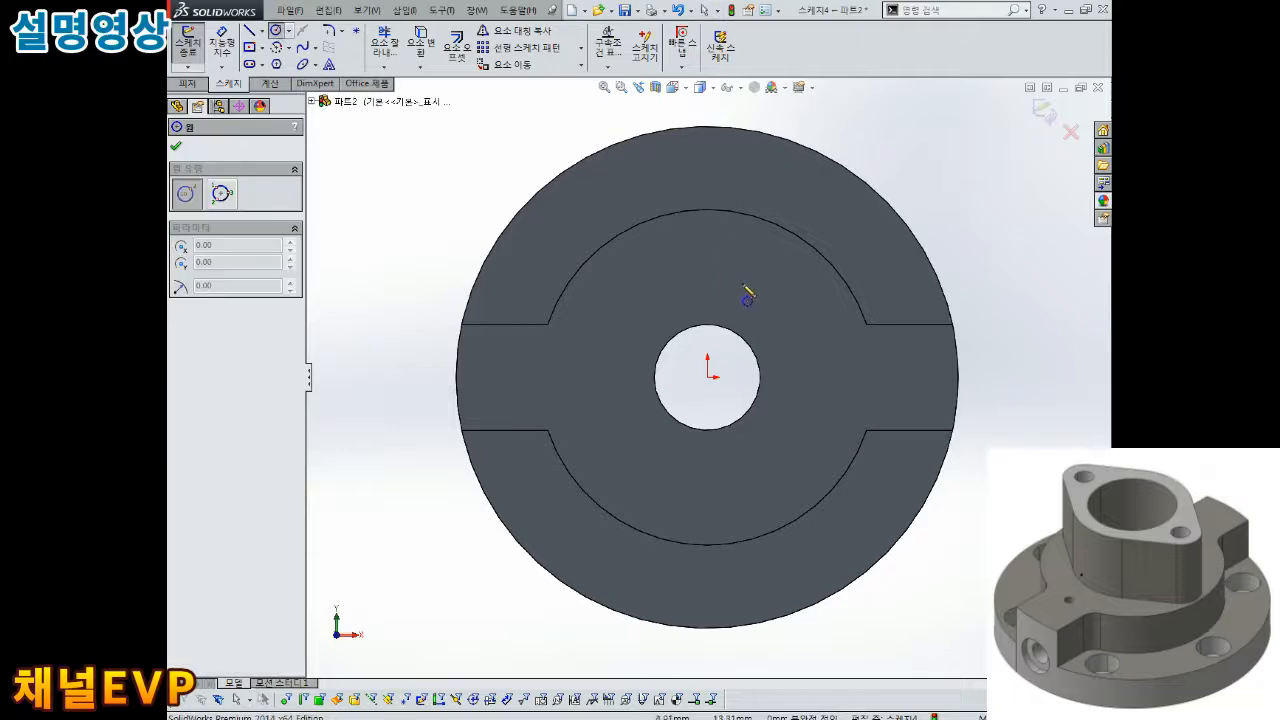
left_click(707, 255)
left_click(724, 232)
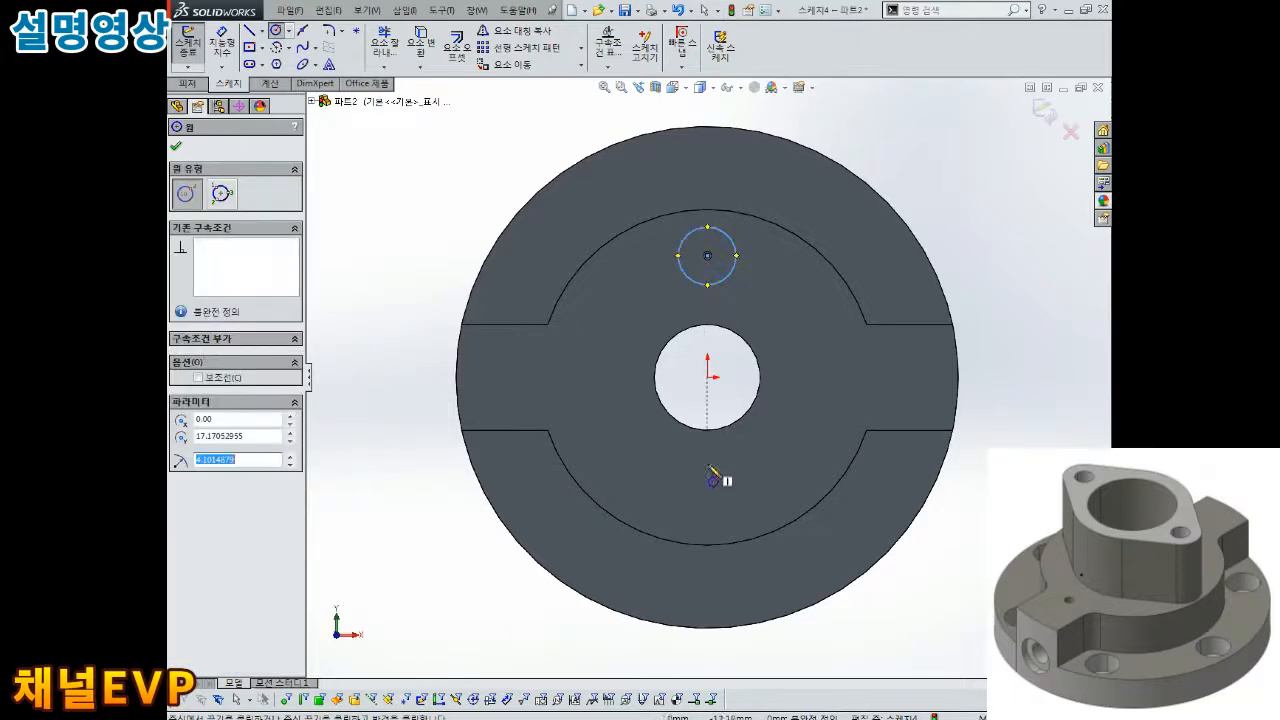
left_click(707, 504)
left_click(733, 479)
key("Escape")
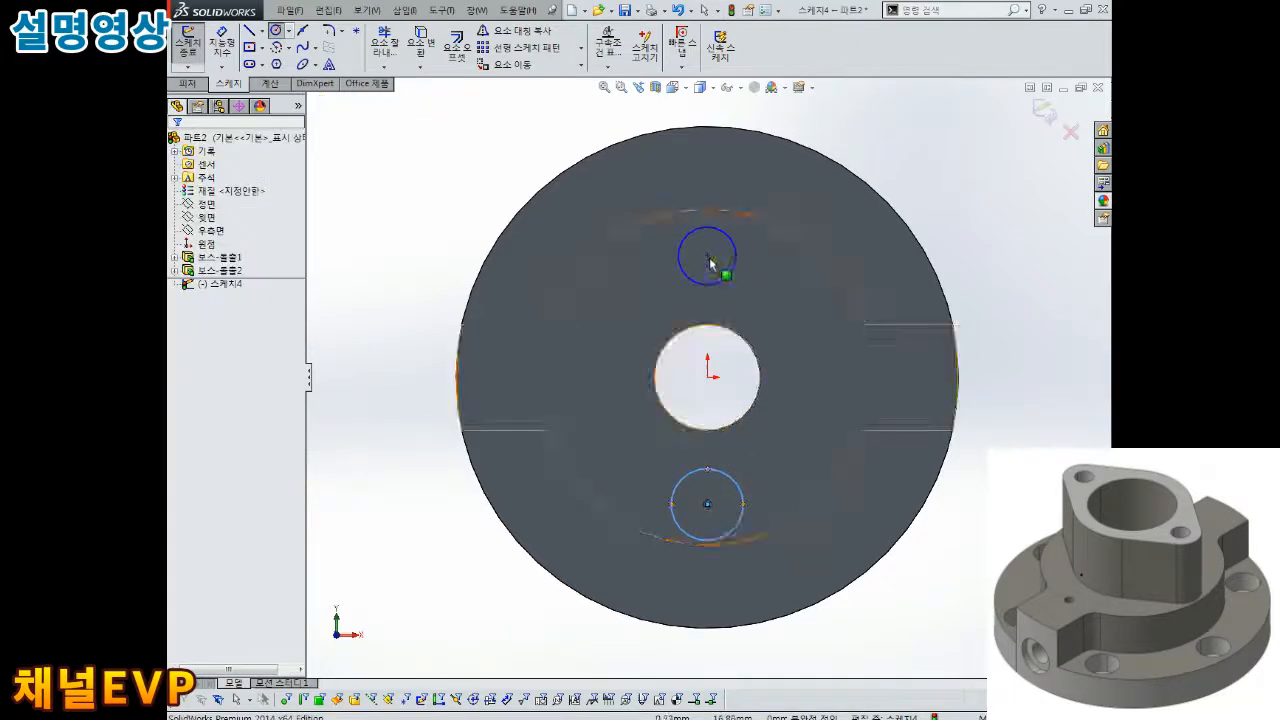
- Add a vertical relation between the two small circles' centres and the origin
left_click(708, 256)
left_click(707, 376, "ctrl")
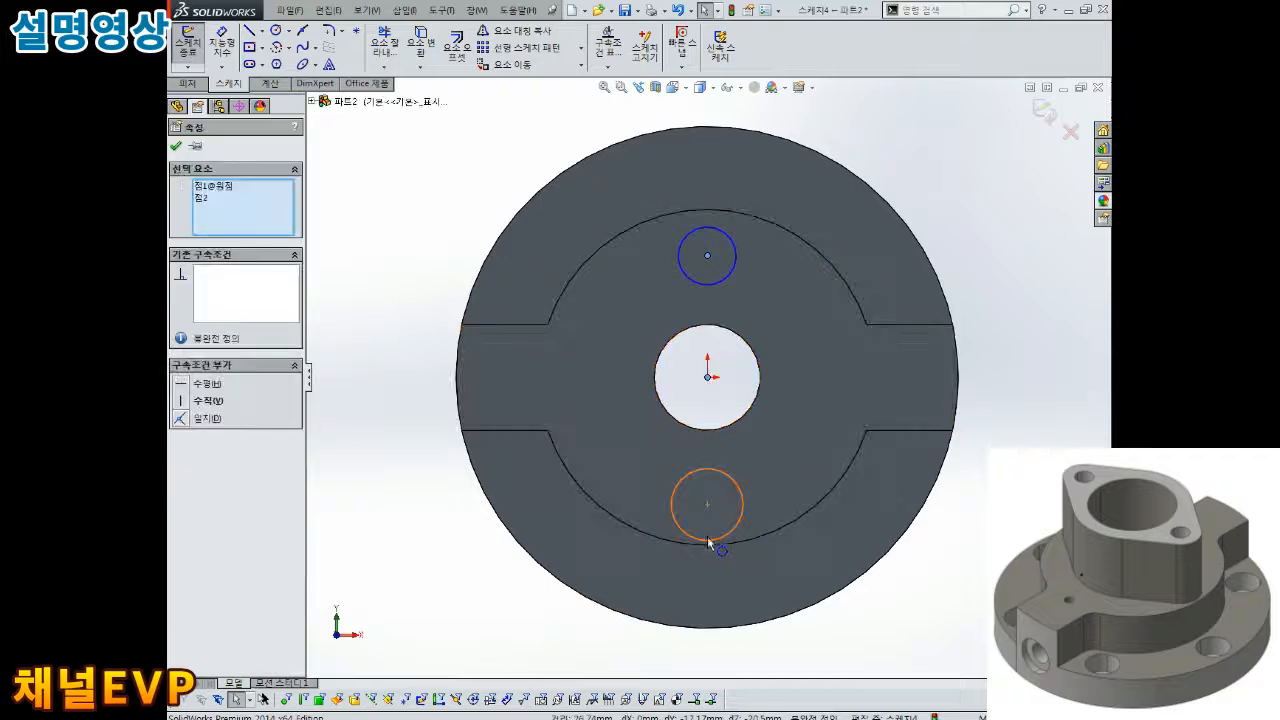
left_click(707, 504, "ctrl")
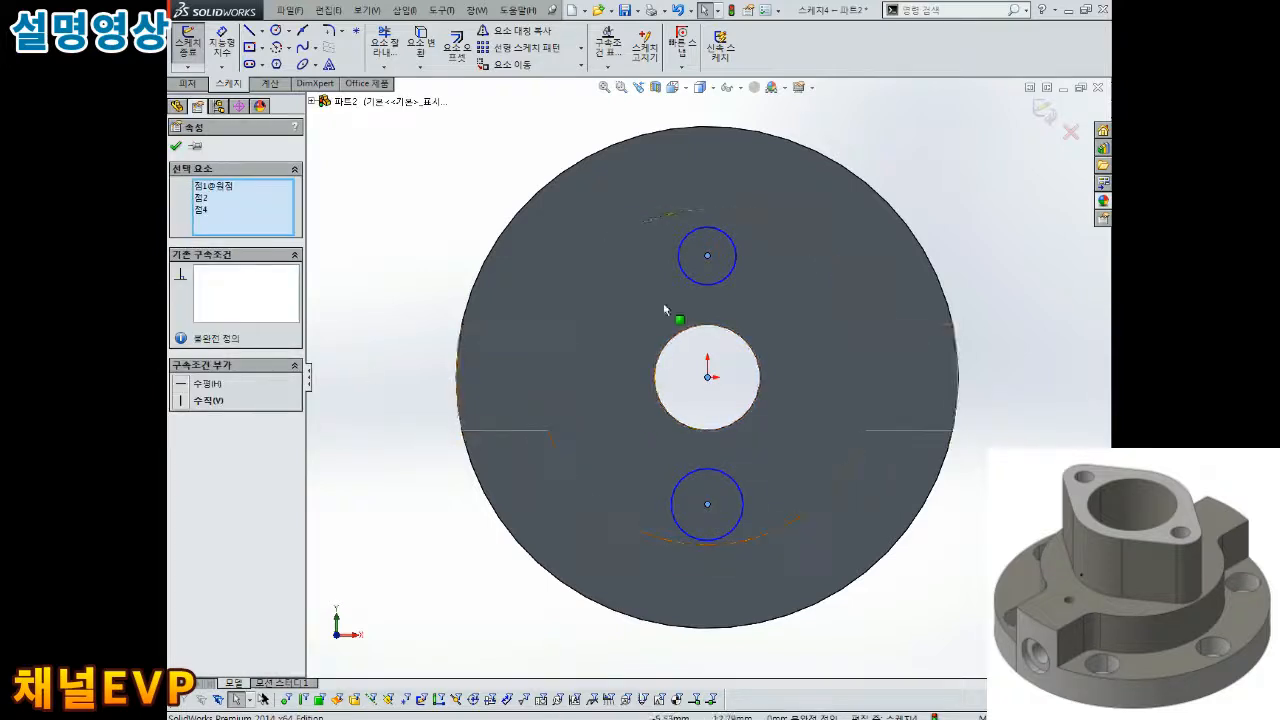
left_click(187, 400)
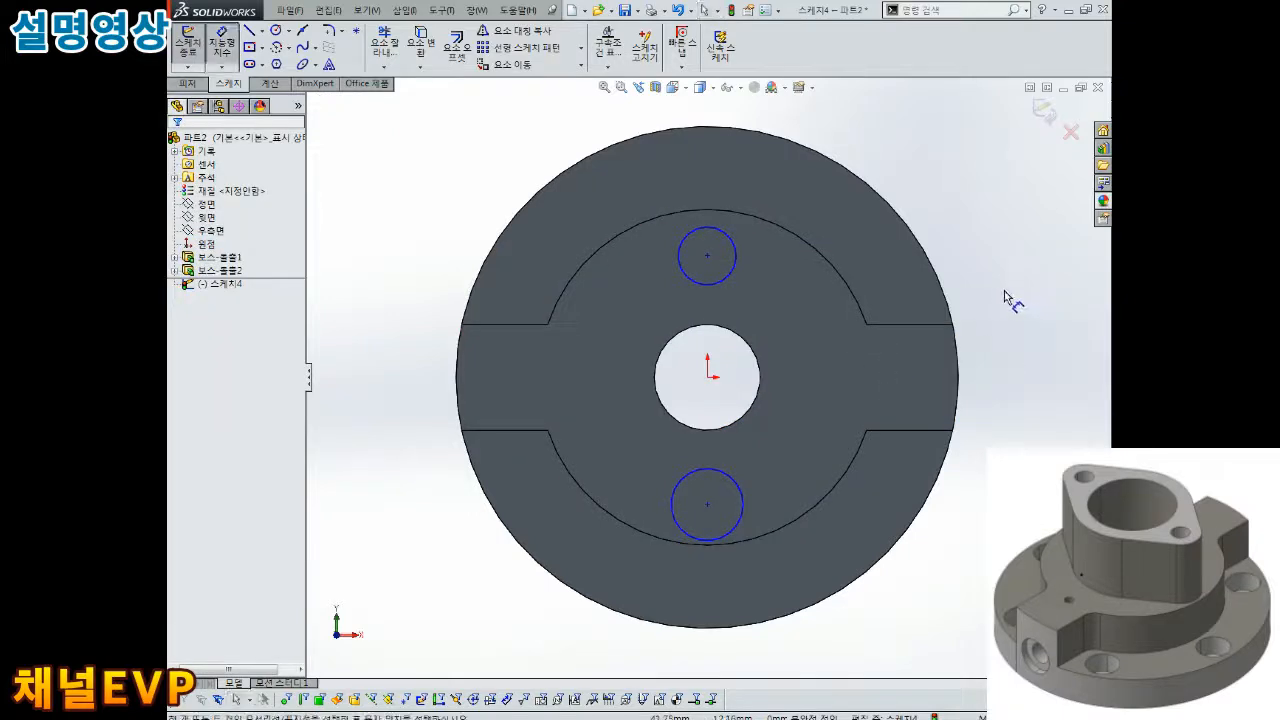
- Dimension the distance between the two small circles' centres as 35 mm
left_click(707, 257)
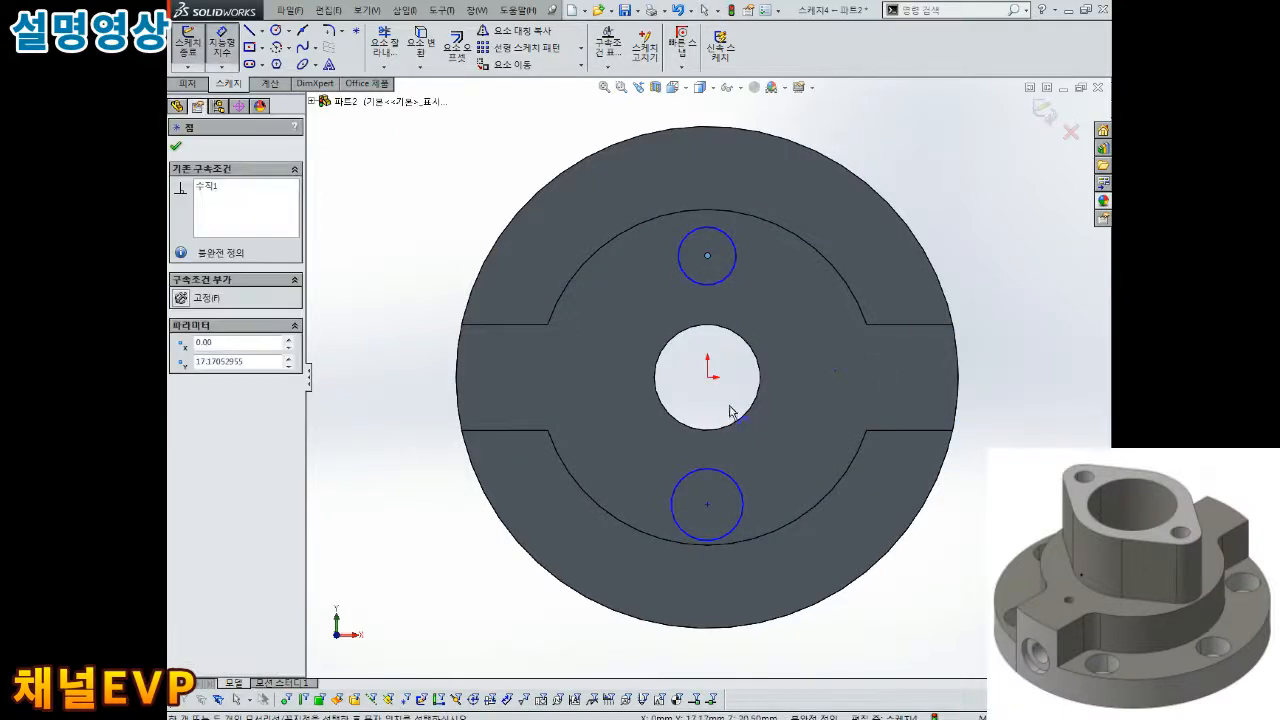
left_click(707, 505)
left_click(794, 409)
type("35")
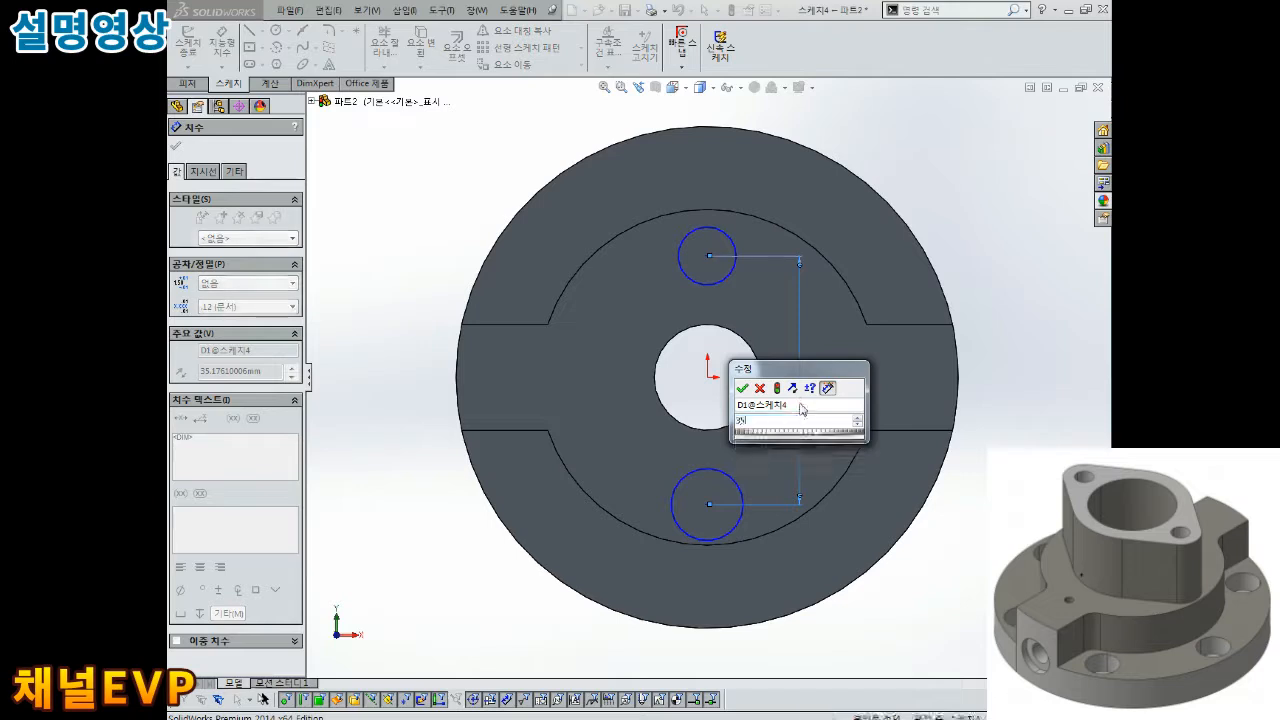
key("Return")
key("Escape")
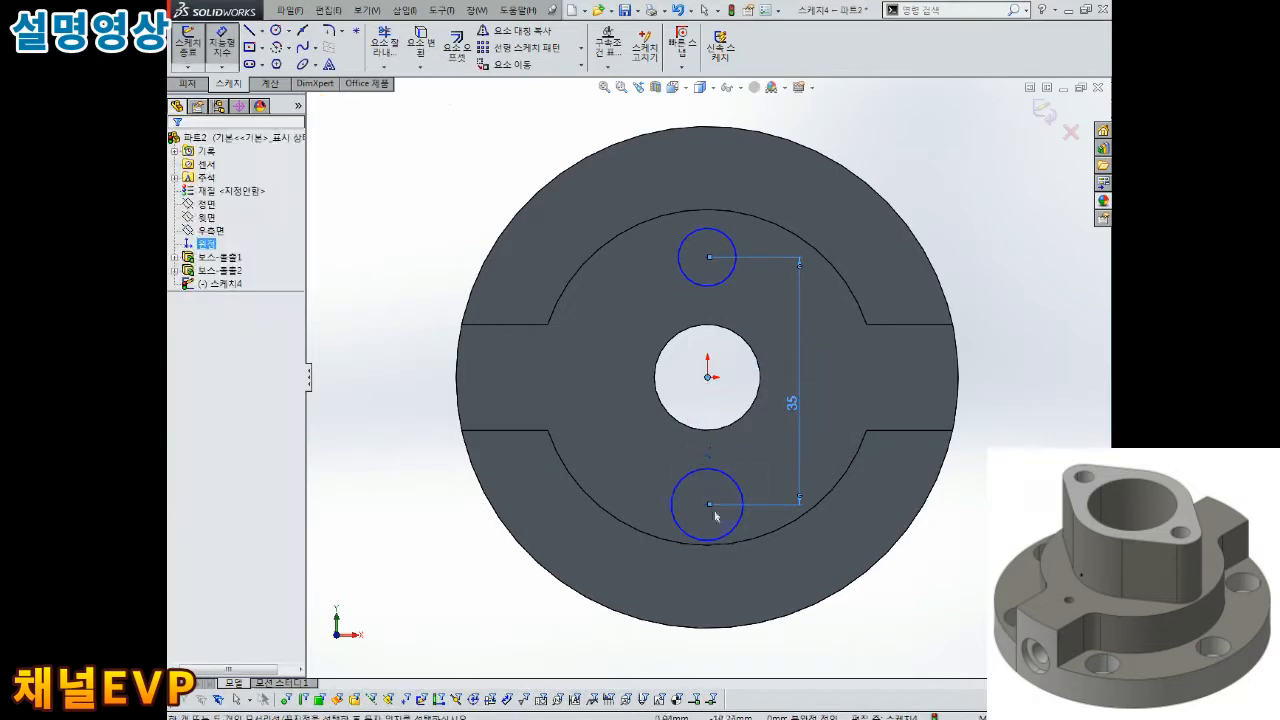
- Dimension the lower small circle's centre at 35/2 (17.5 mm) from the origin
left_click(706, 508)
left_click(707, 377)
left_click(628, 440)
type("35/2")
key("Return")
key("Escape")
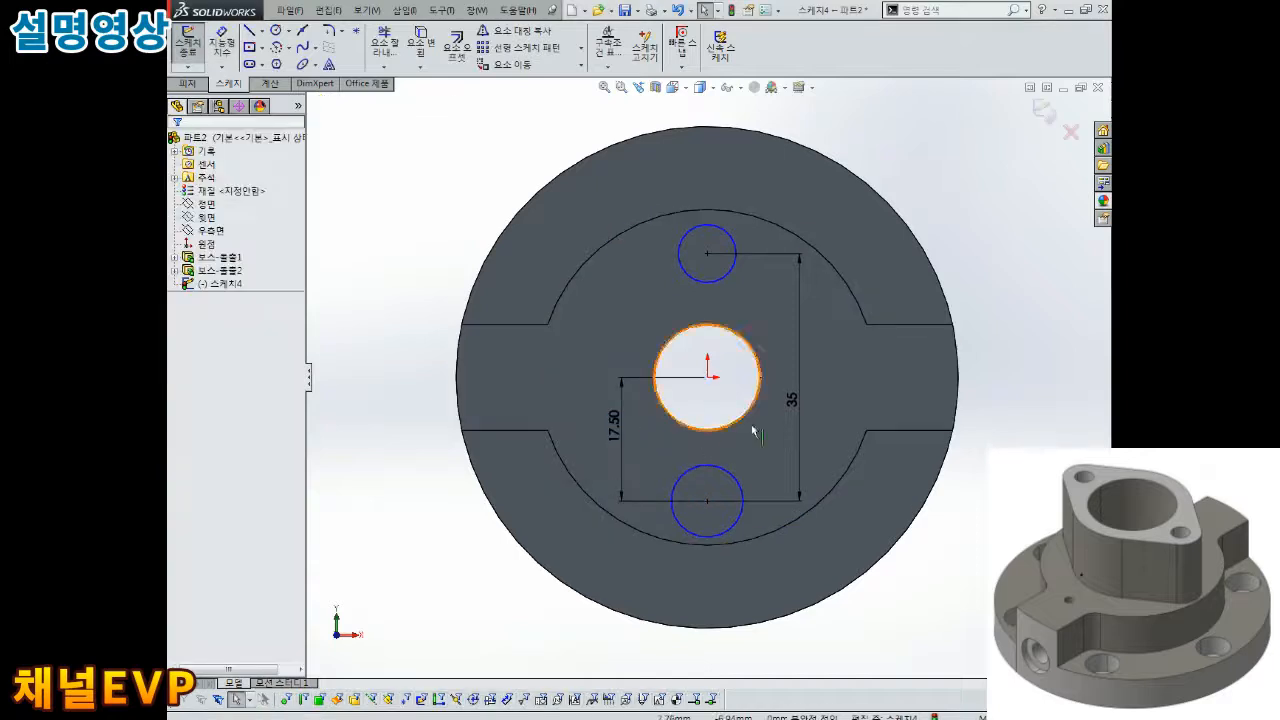
- Set the upper small circle's diameter to 11 mm
right_click_drag(783, 397, 770, 335)
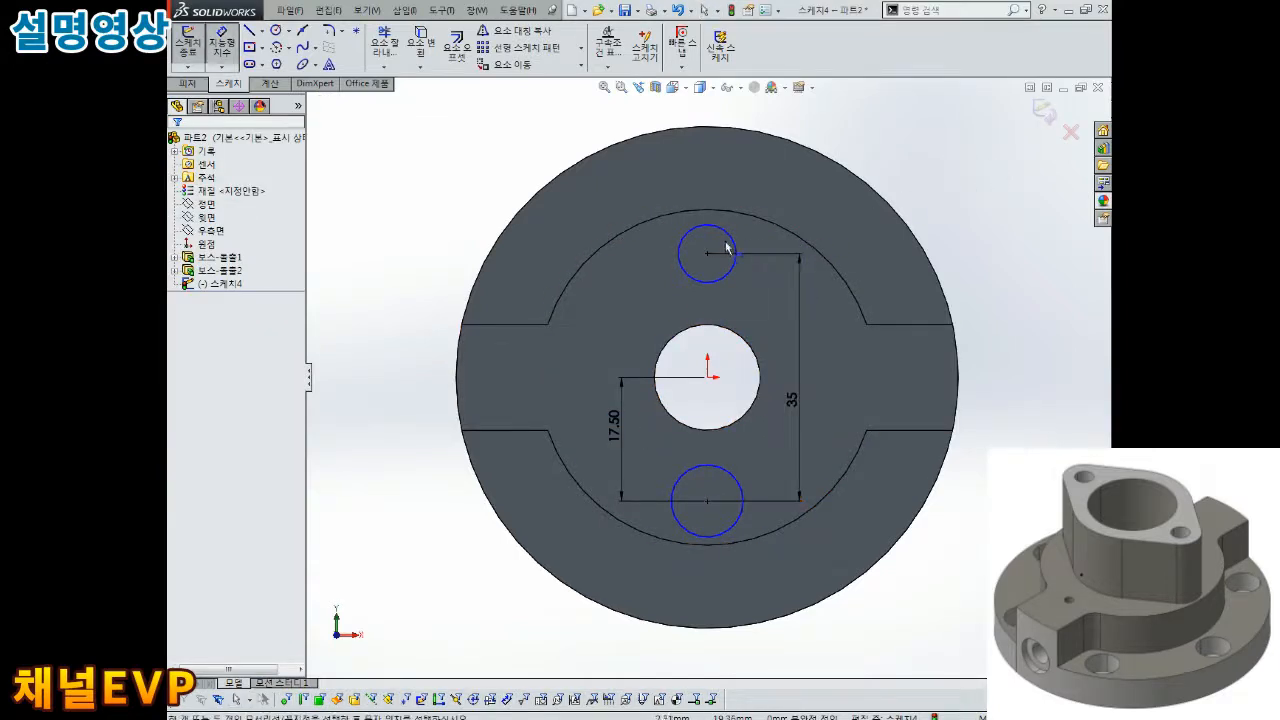
left_click(731, 244)
left_click(760, 175)
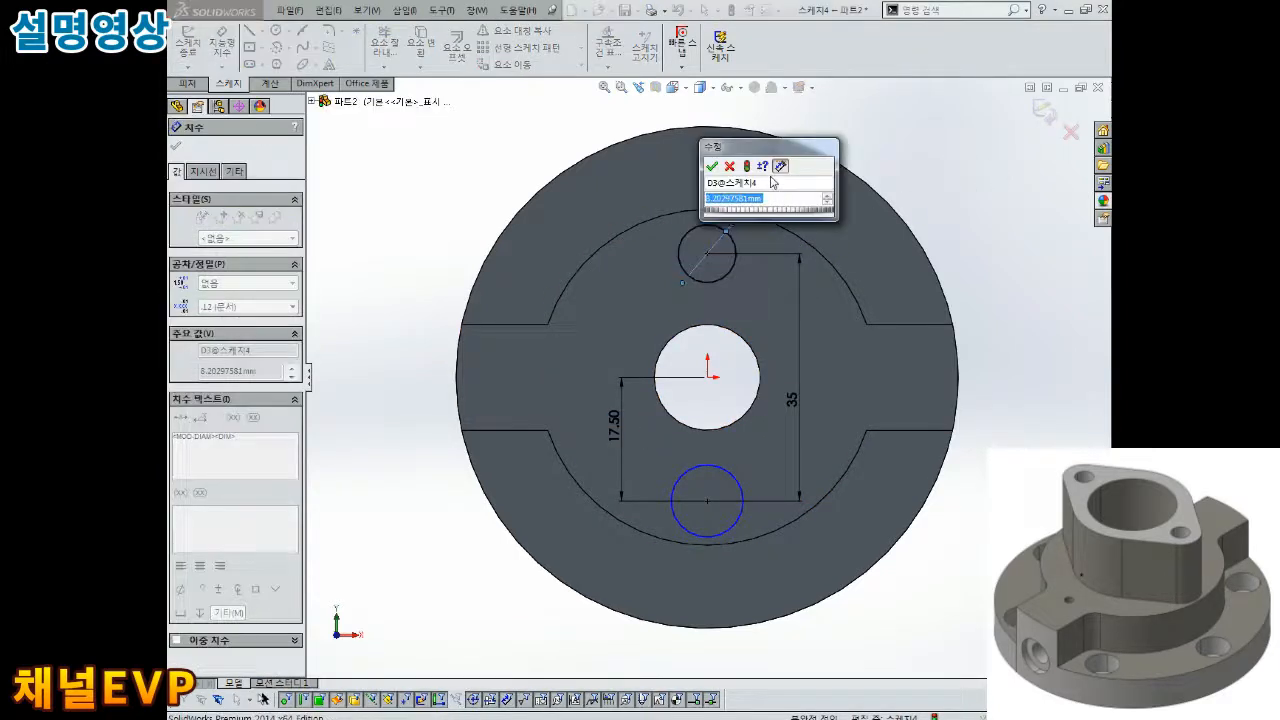
type("11")
key("Return")
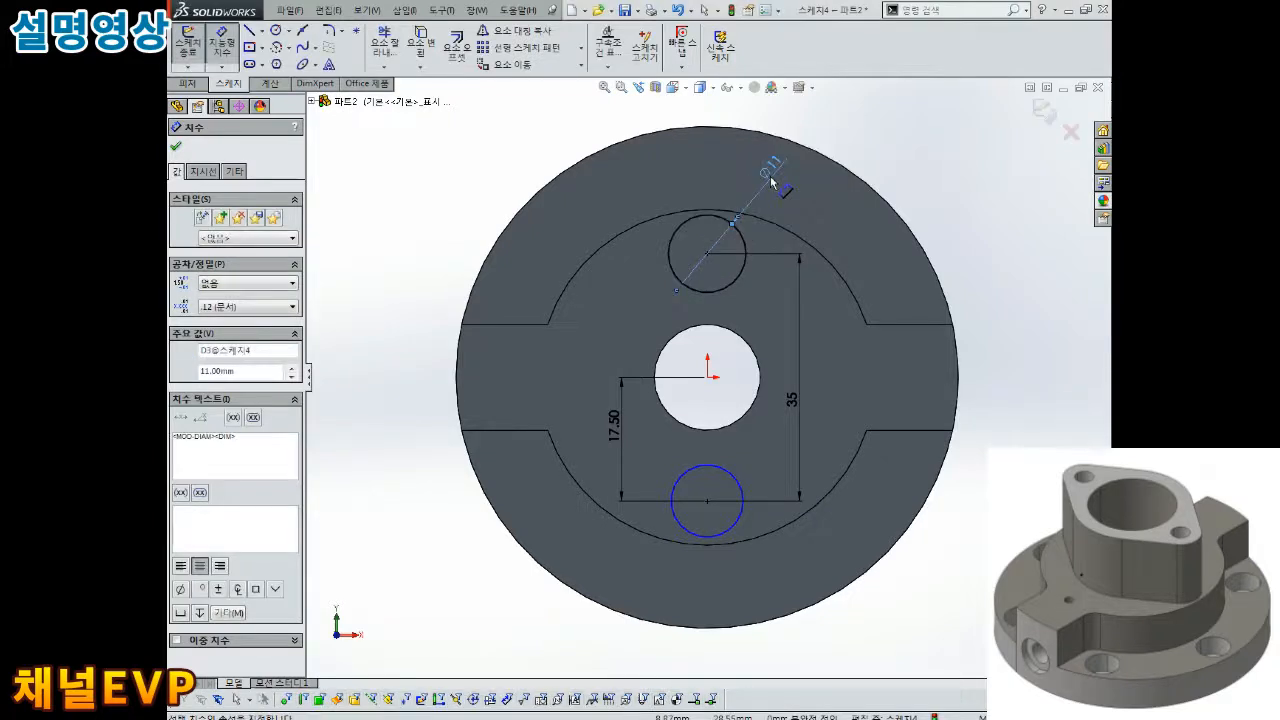
key("Escape")
- Make the lower small circle equal to the 11 mm circle
left_click(736, 288)
left_click(737, 472, "ctrl")
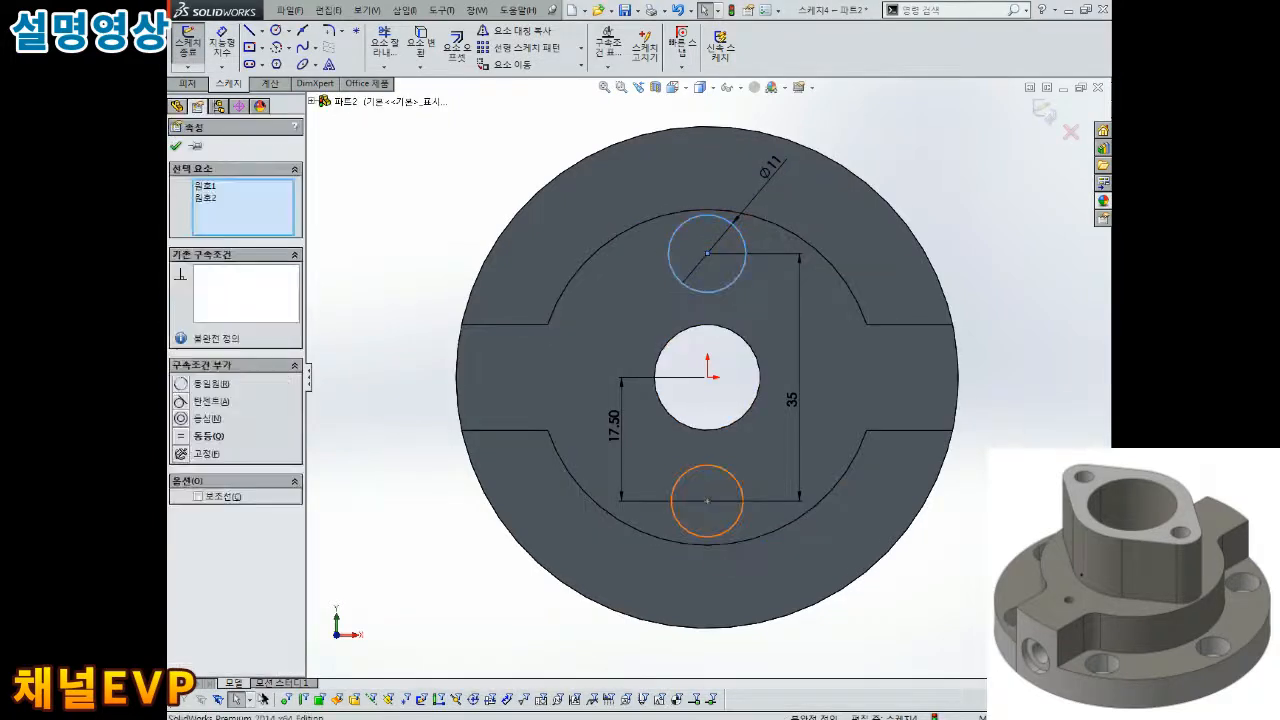
left_click(183, 438)
key("Escape")
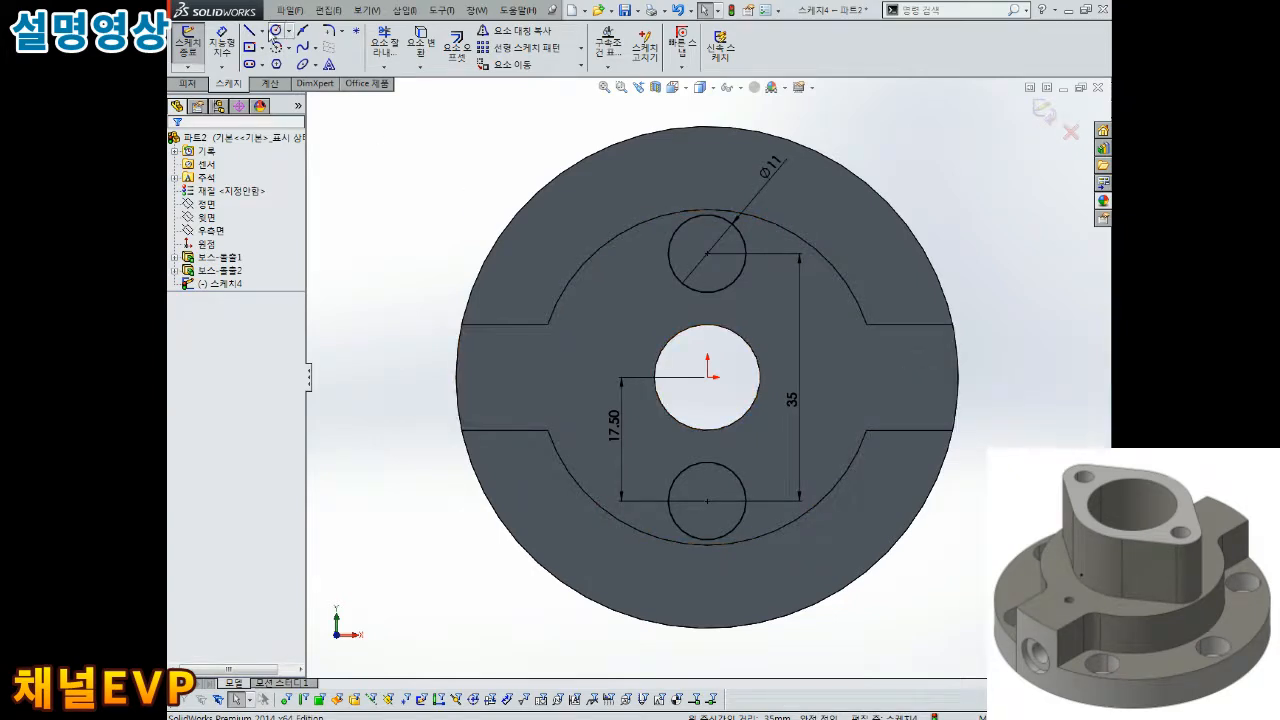
- Sketch a circle with a radius of about 10.6 mm centred on the origin, and move the 17.50 dimension further outward
left_click(275, 31)
left_click(707, 376)
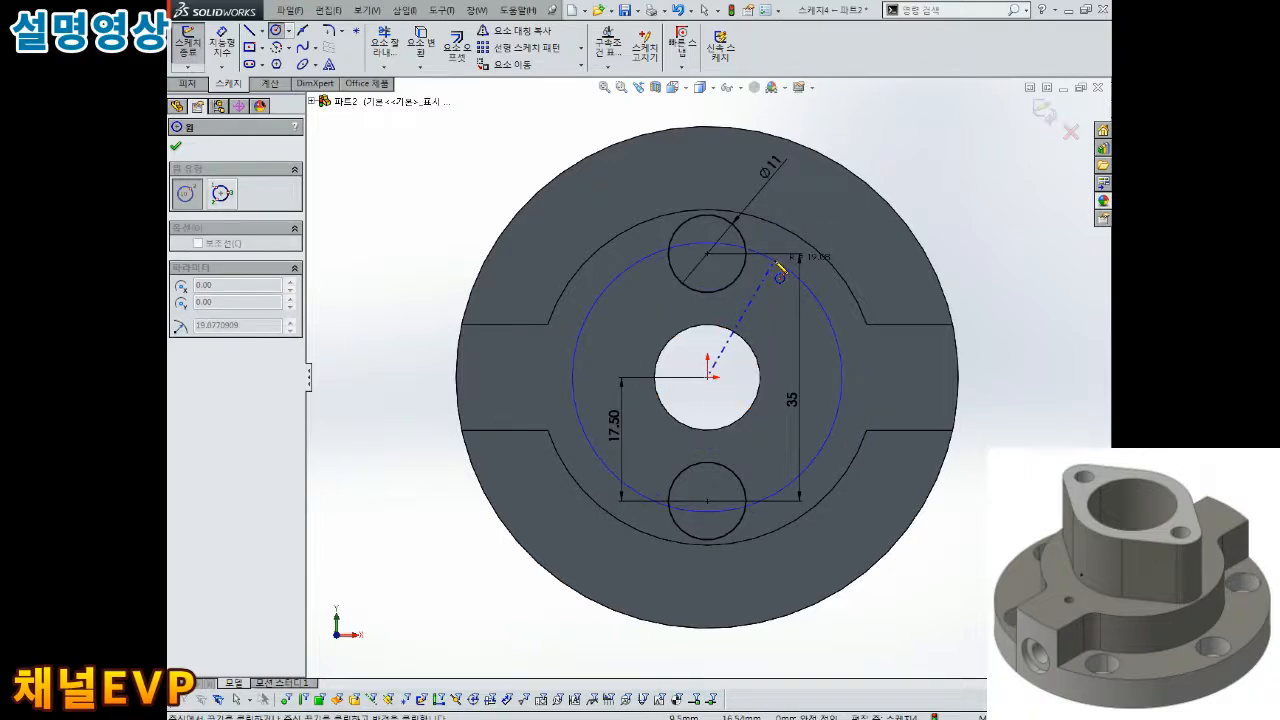
left_click(760, 324)
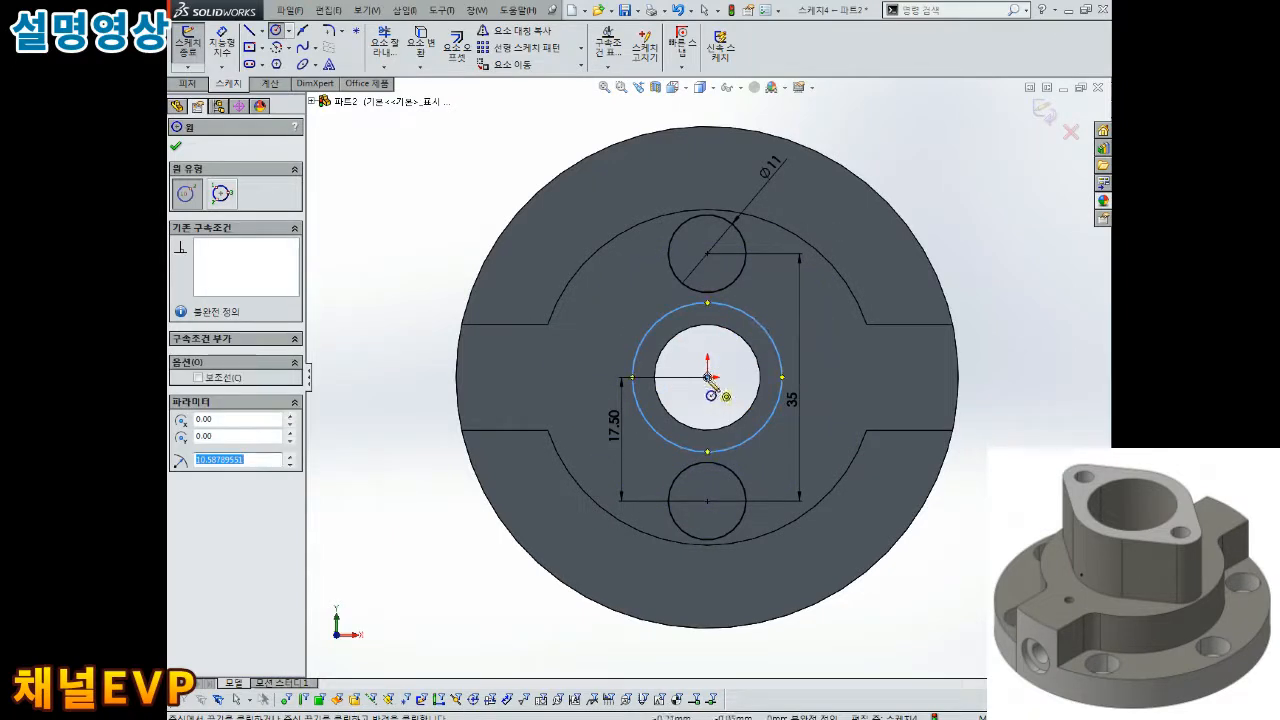
key("Escape")
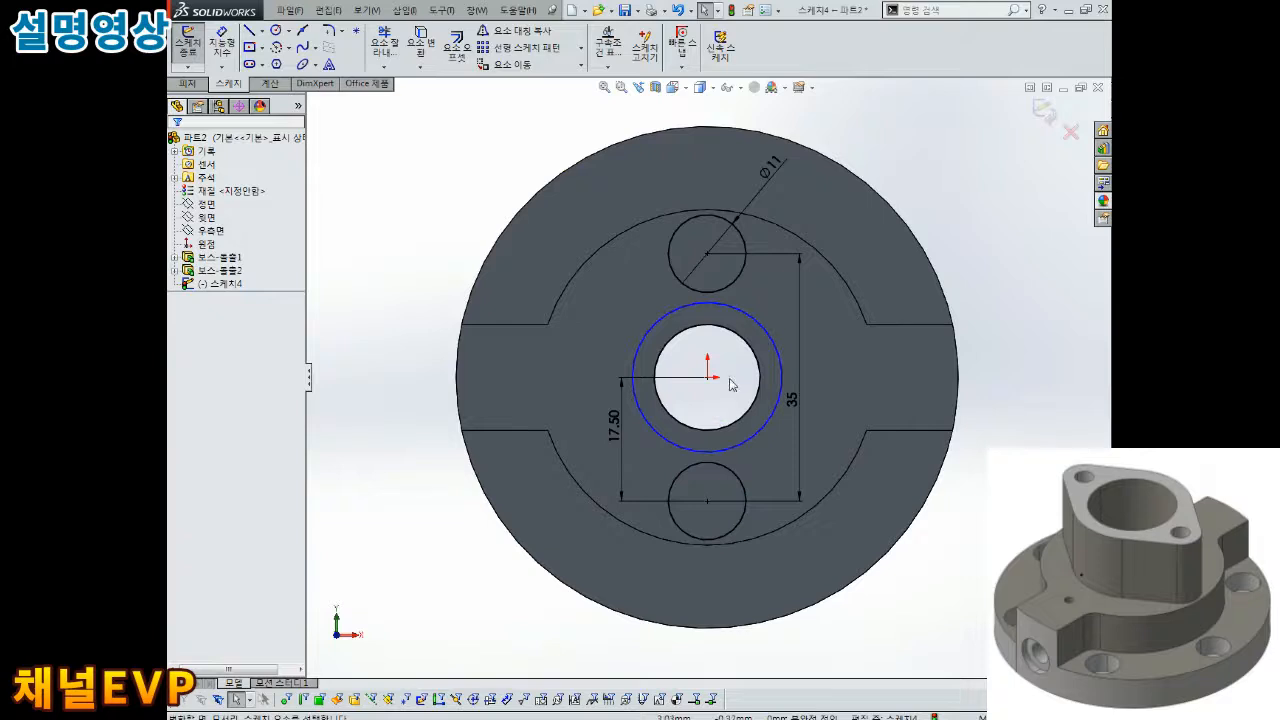
left_click_drag(614, 442, 587, 445)
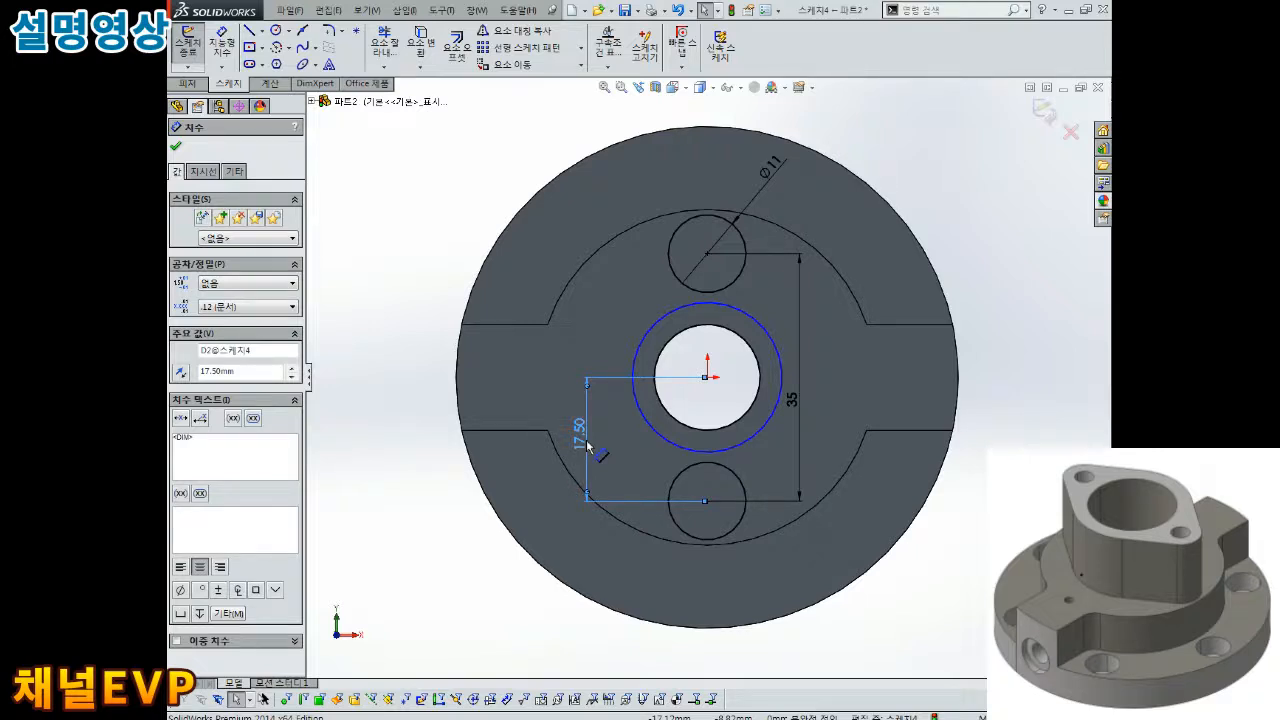
key("Escape")
- Set the diameter of the new circle around the origin to 31 mm
right_click_drag(828, 372, 826, 316)
left_click(777, 331)
left_click(843, 257)
type("3")
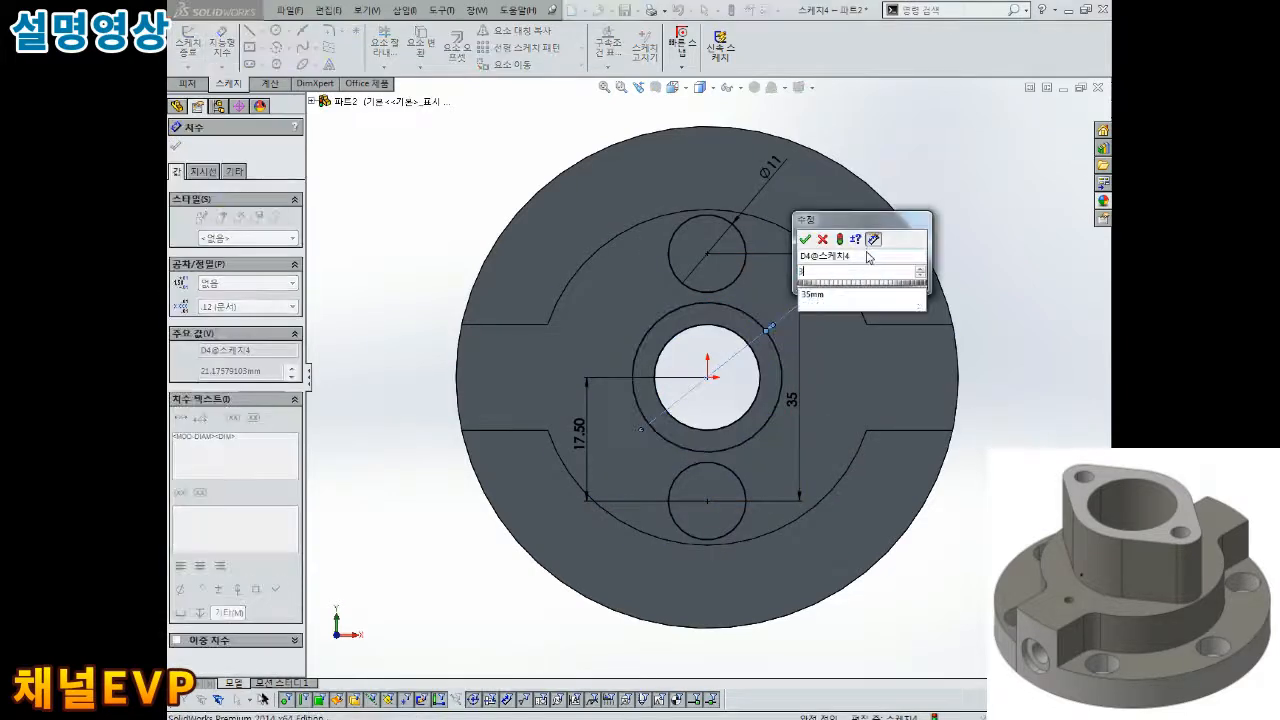
type("1")
key("Return")
key("Escape")
- Hide the solid body so that only the sketch geometry is shown
left_click(555, 233)
left_click(225, 271)
left_click(229, 249)
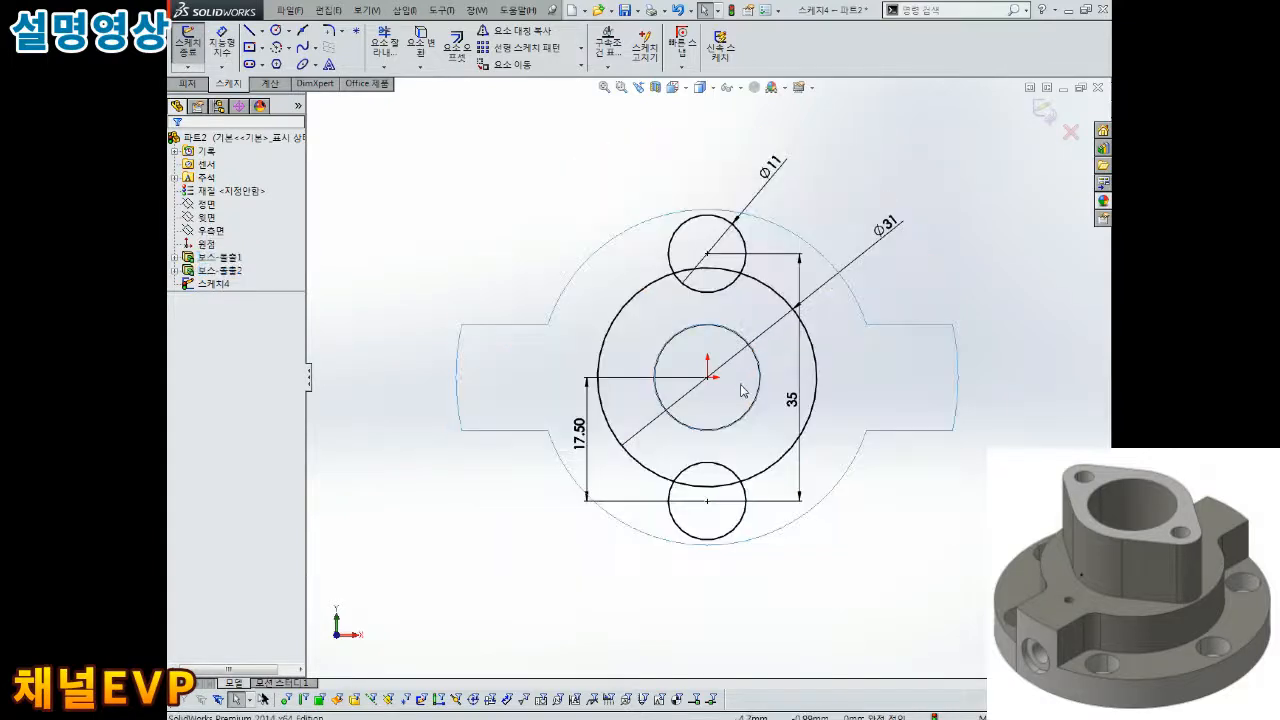
- Reposition the Ø11, Ø31 and 35 dimensions, placing the 35 dimension on the other side of the circles beside the 17.50 one
scroll(805, 430, "down", 2)
scroll(705, 240, "up", 1)
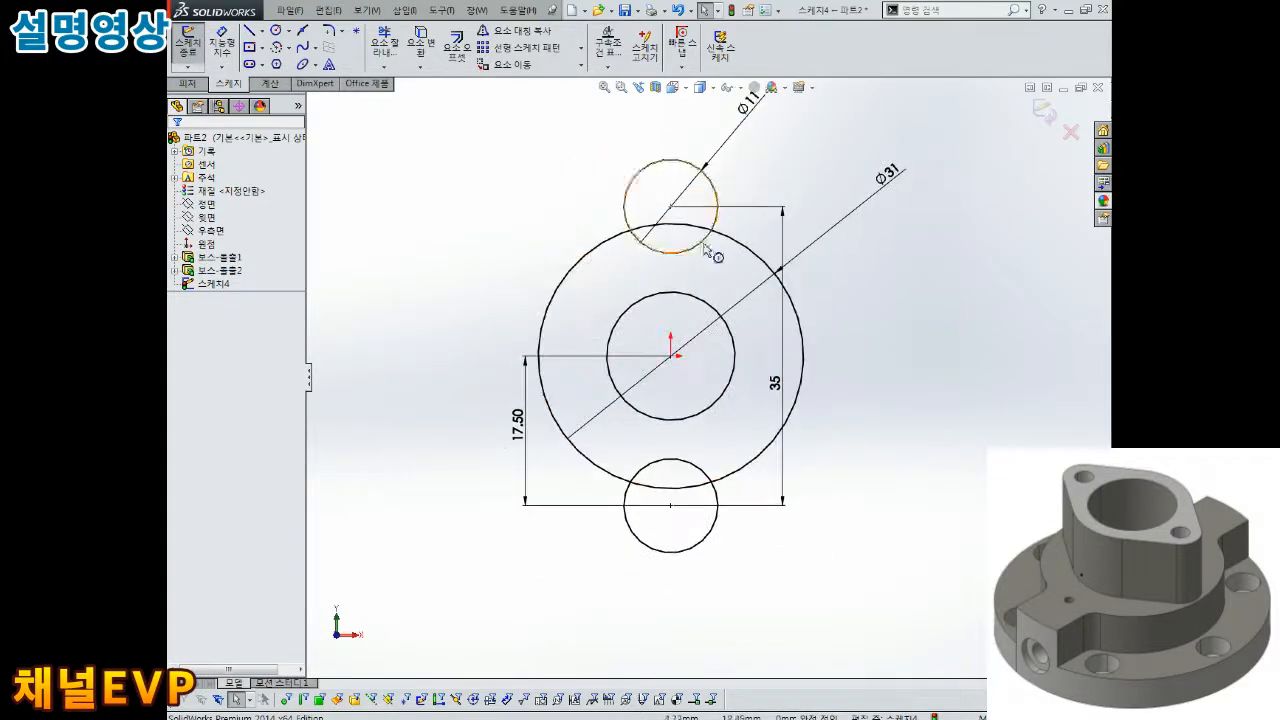
scroll(688, 435, "up", 1)
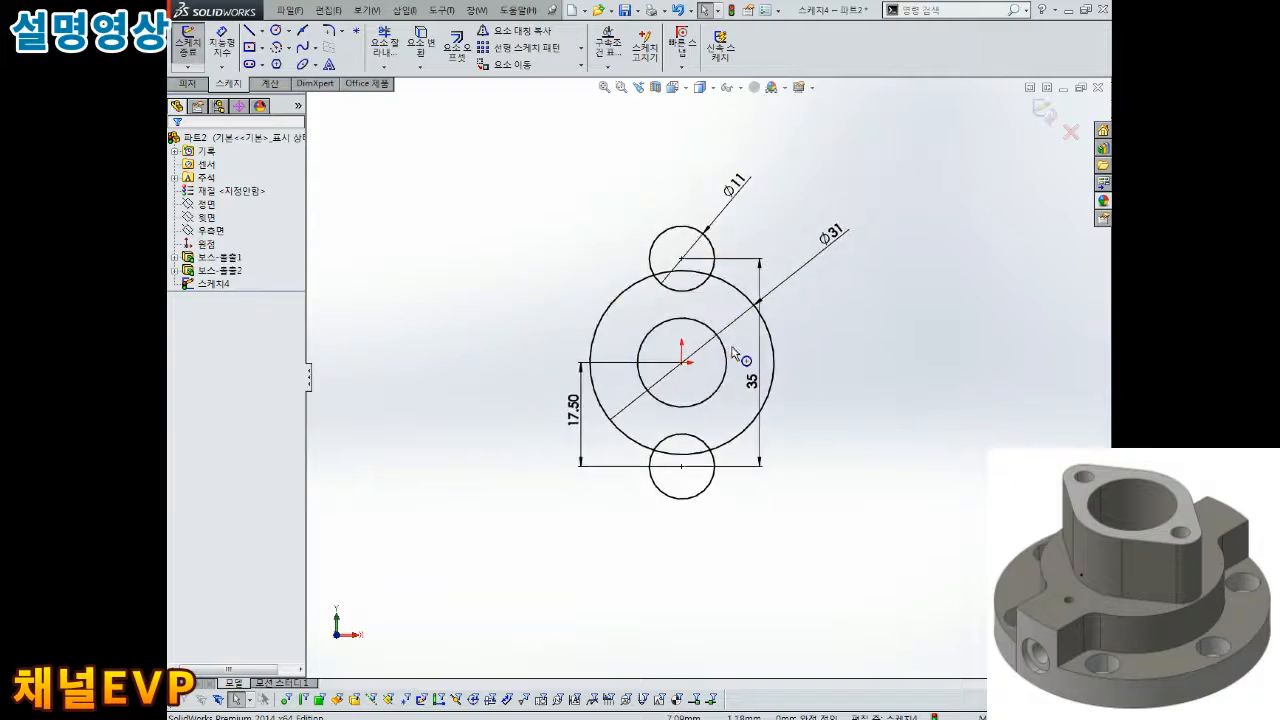
scroll(614, 280, "down", 1)
left_click_drag(735, 125, 588, 176)
left_click_drag(884, 184, 853, 273)
left_click_drag(762, 398, 470, 409)
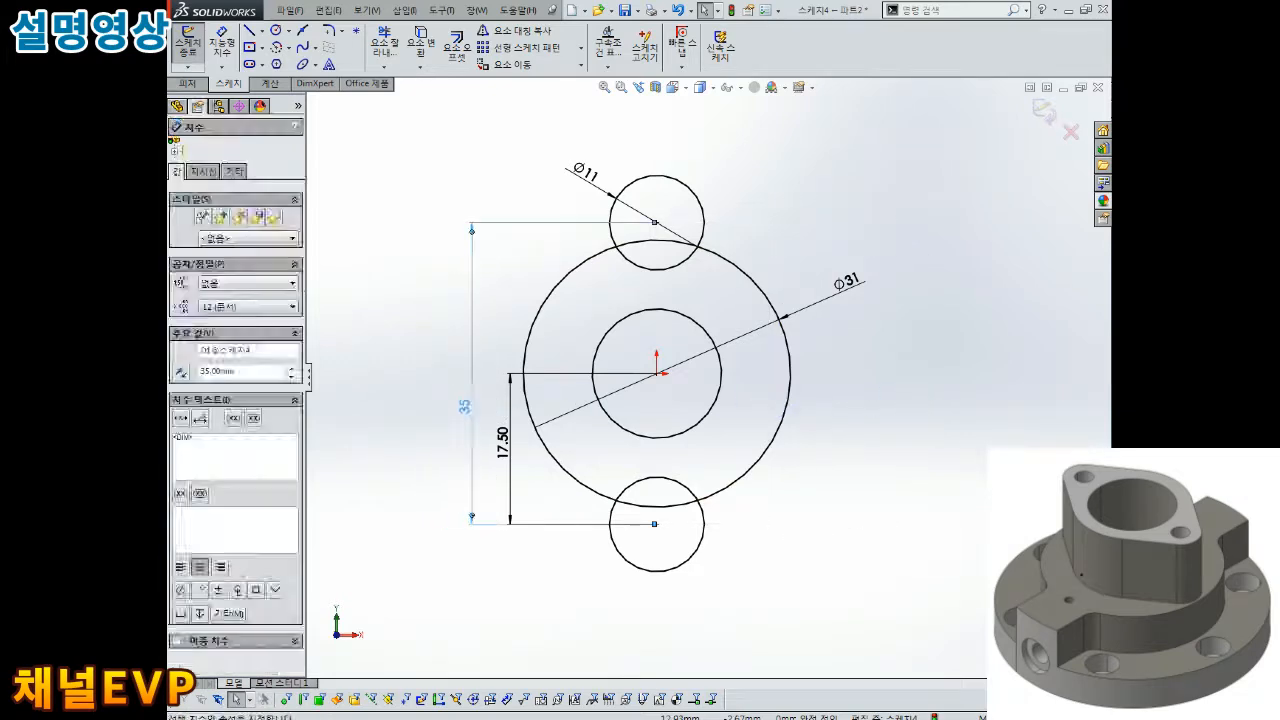
- Draw a vertical construction line joining the centres of the two 11 mm circles
left_click(249, 31)
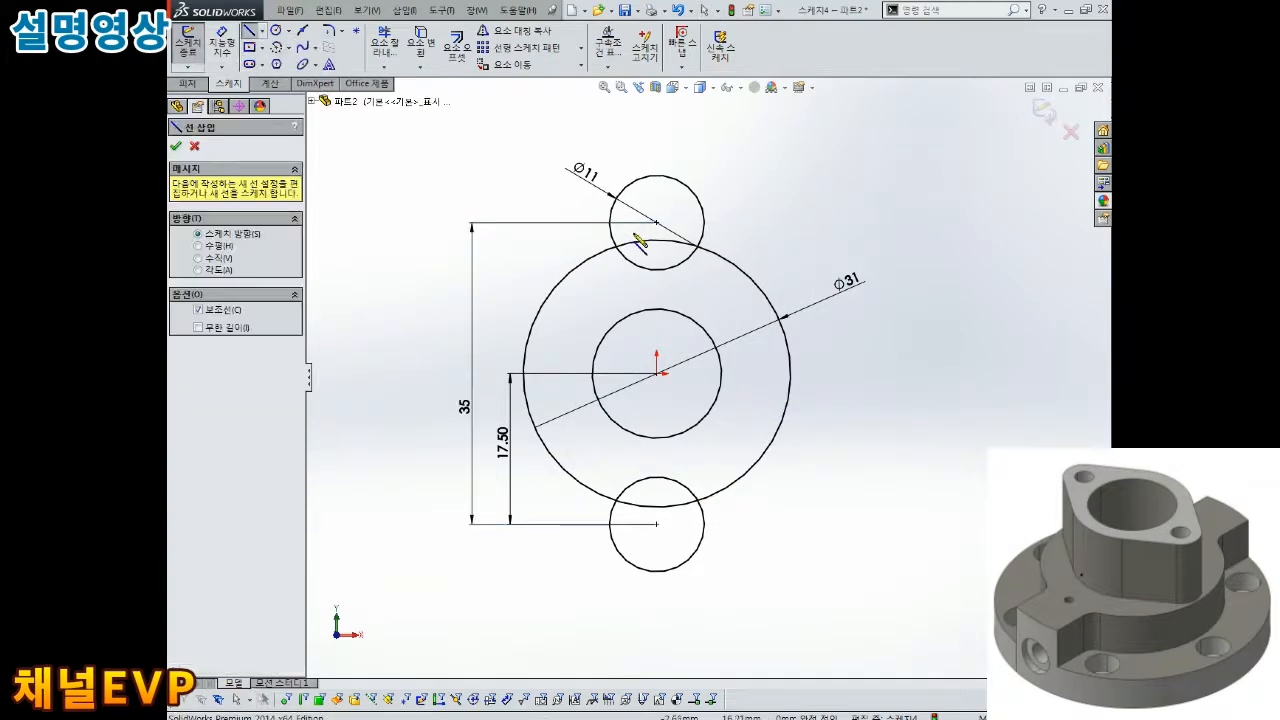
left_click(657, 222)
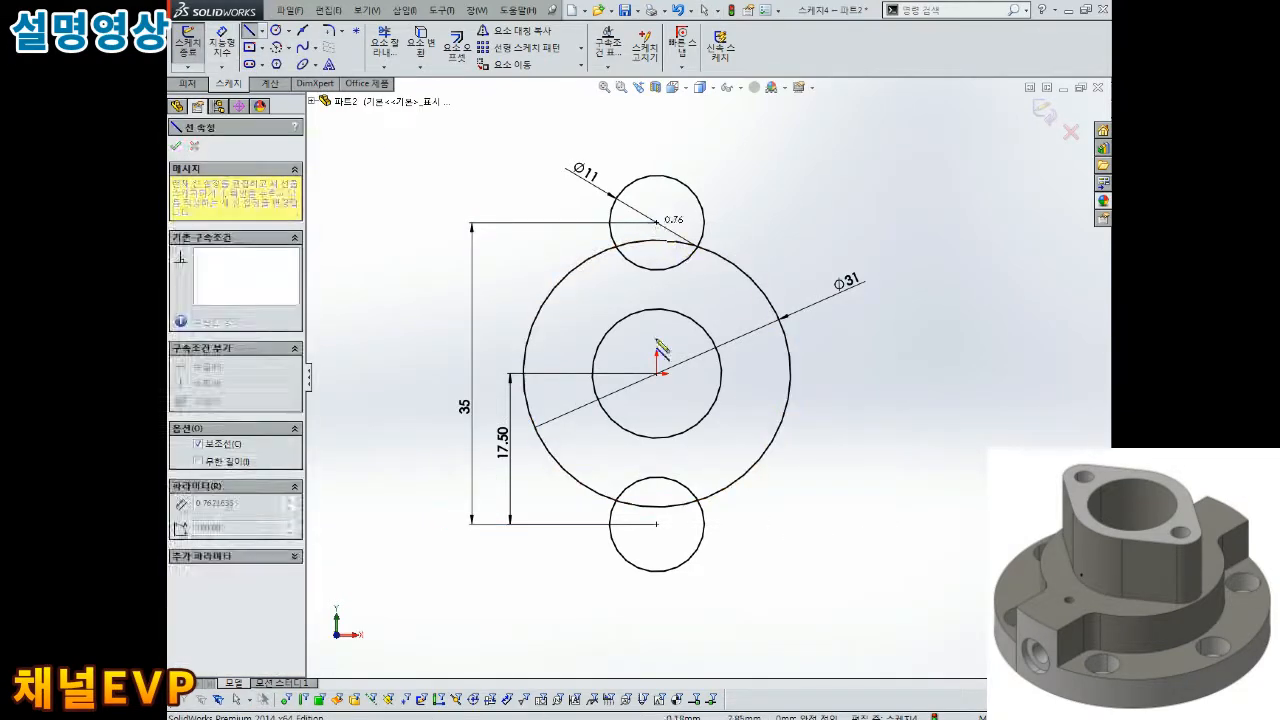
left_click(657, 522)
key("Escape")
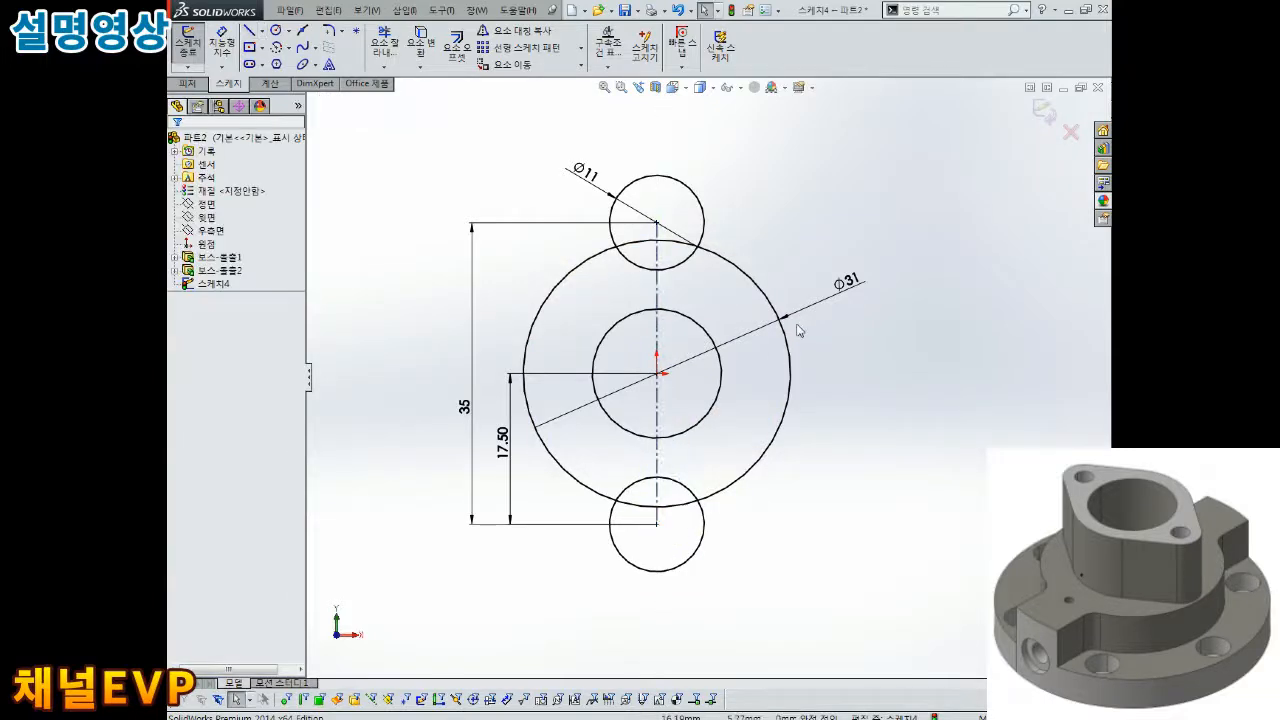
- Draw a horizontal construction line through the origin across the full width of the 31 mm circle
left_click(263, 32)
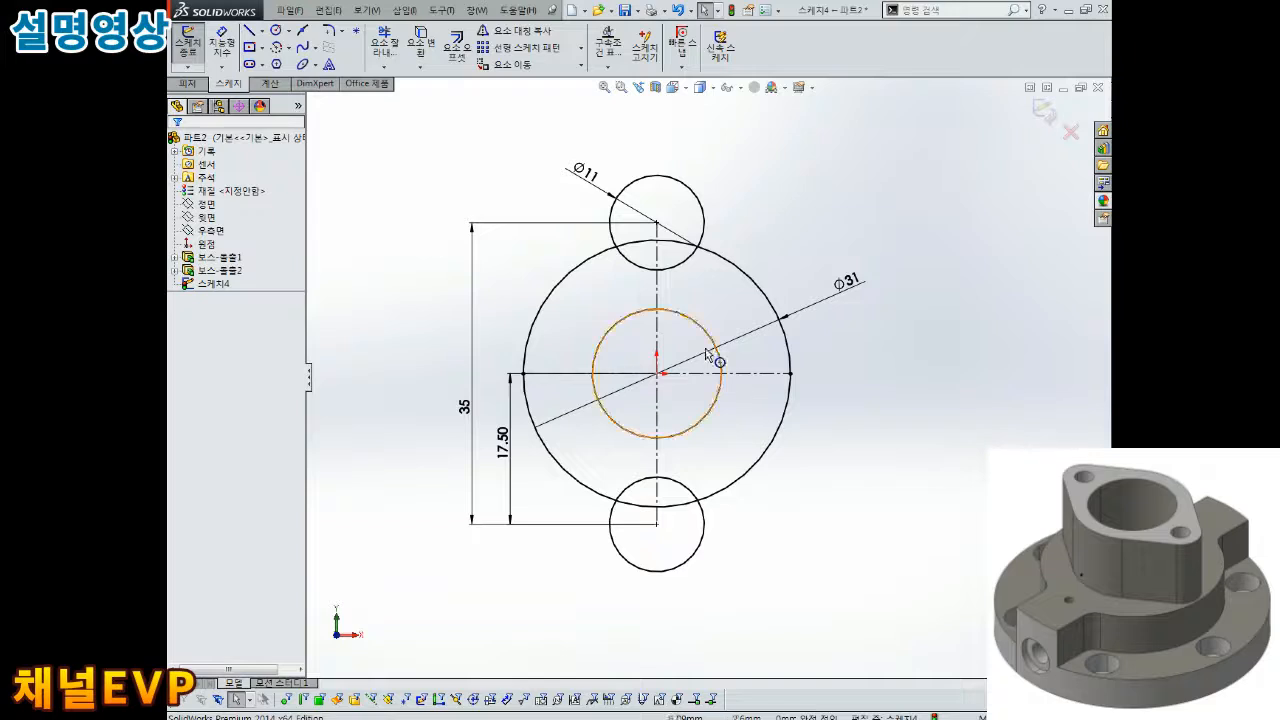
left_click(658, 284)
left_click(709, 374)
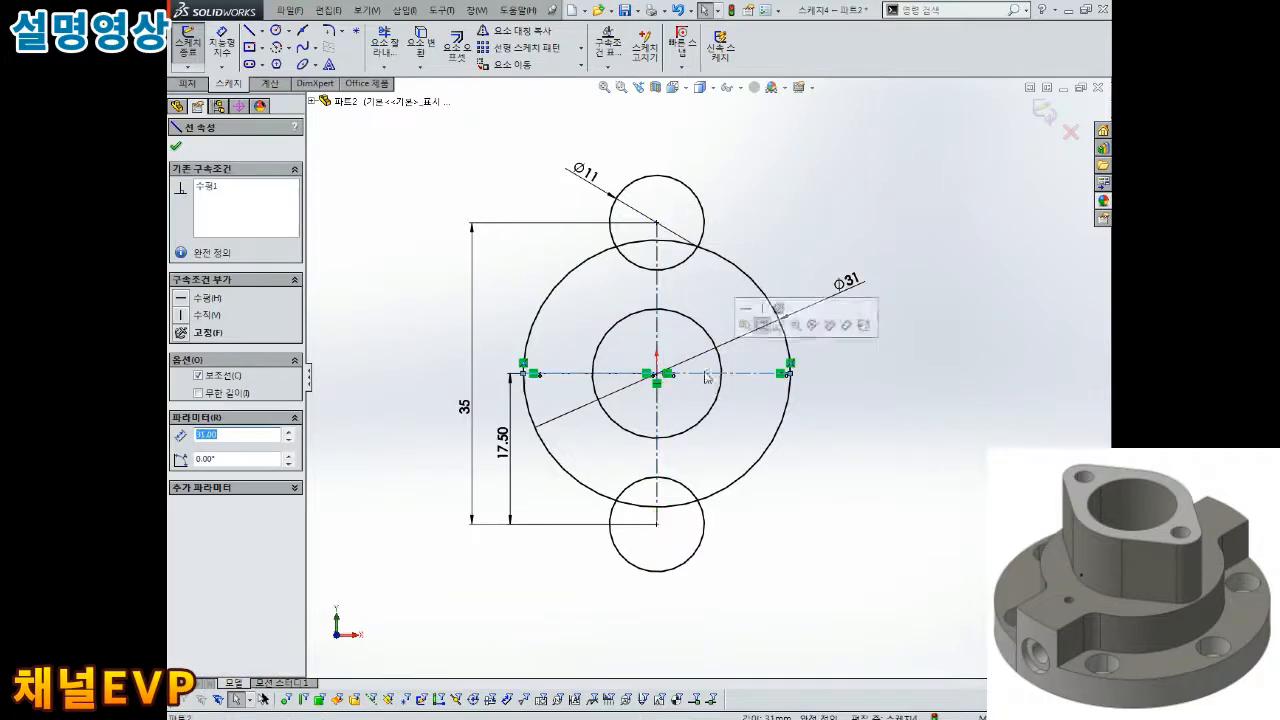
left_click(577, 456)
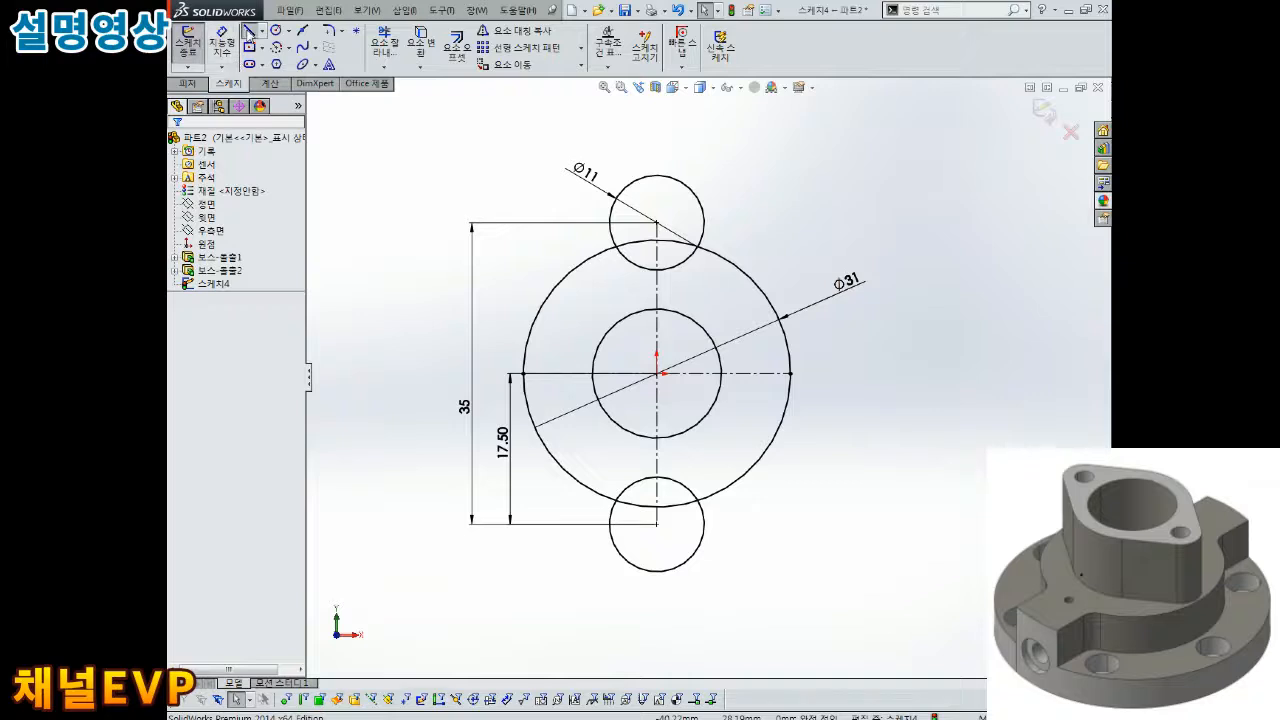
- Sketch a slanted line past the right side of the upper 11 mm circle and the 31 mm circle
left_click(250, 30)
left_click(656, 132)
left_click(886, 410)
key("Escape")
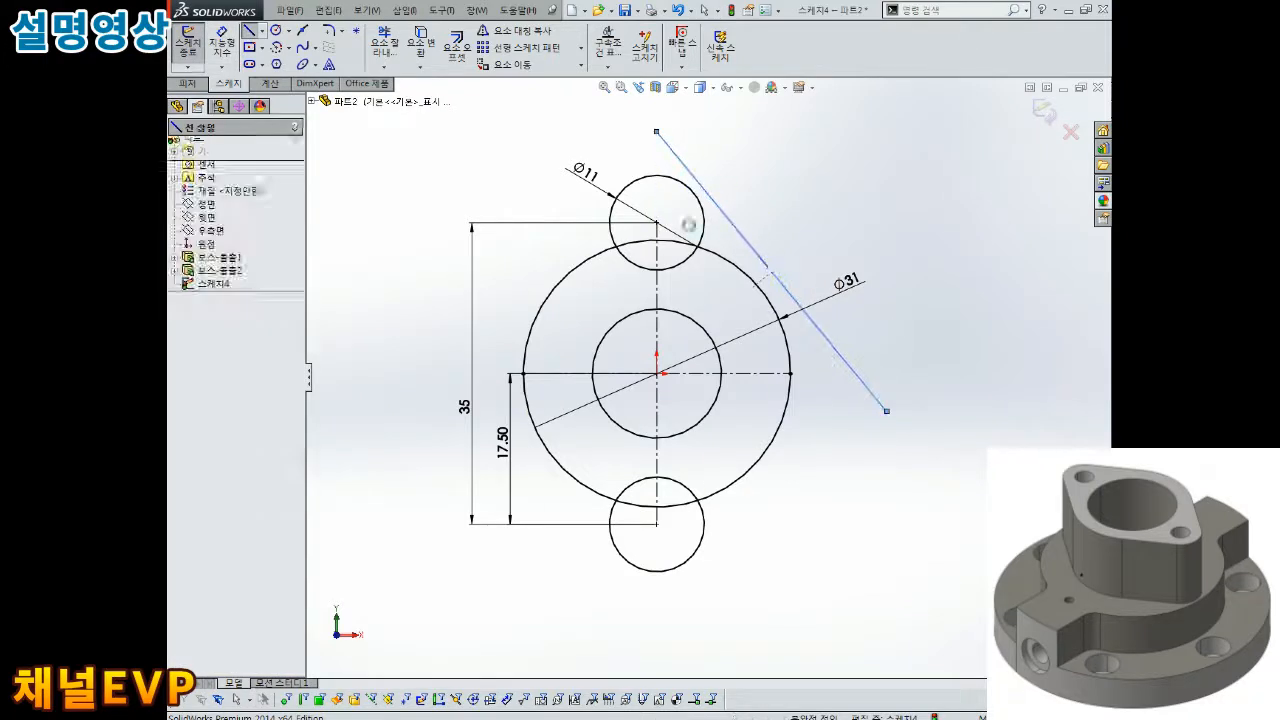
- Make the slanted line tangent to both the upper 11 mm circle and the 31 mm circle
left_click(693, 190)
left_click(708, 195, "ctrl")
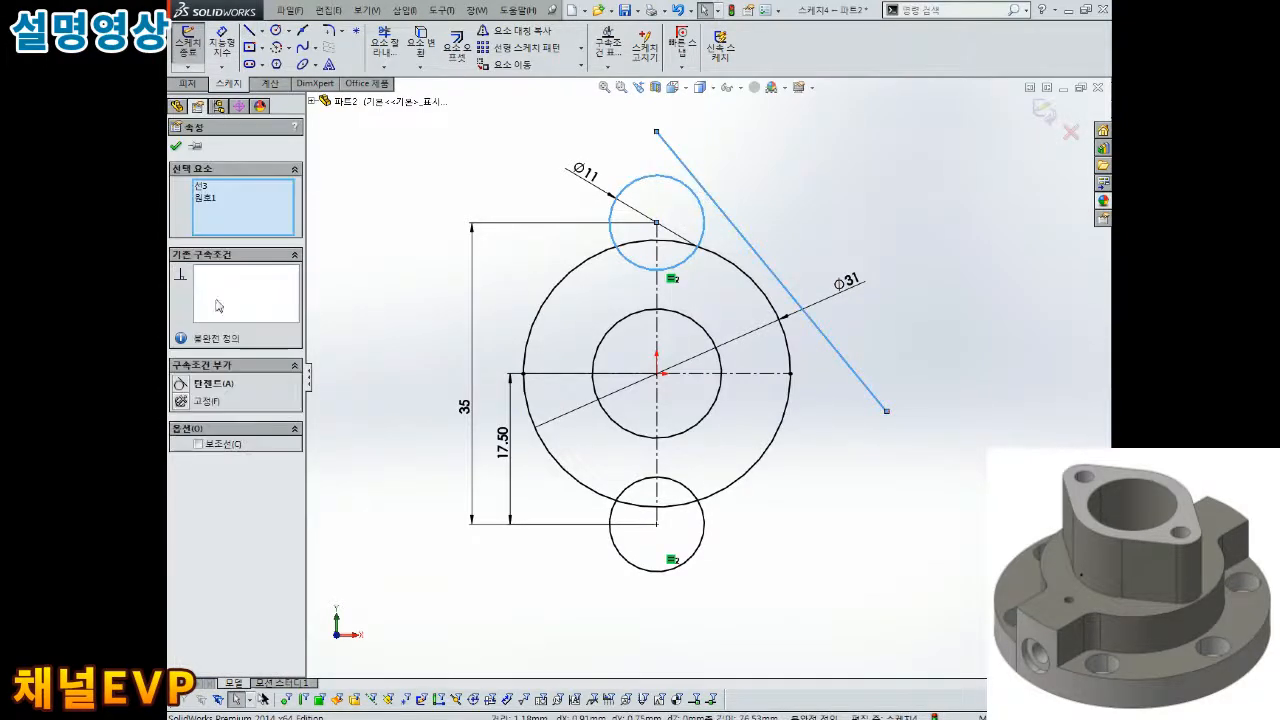
left_click(183, 388)
key("Escape")
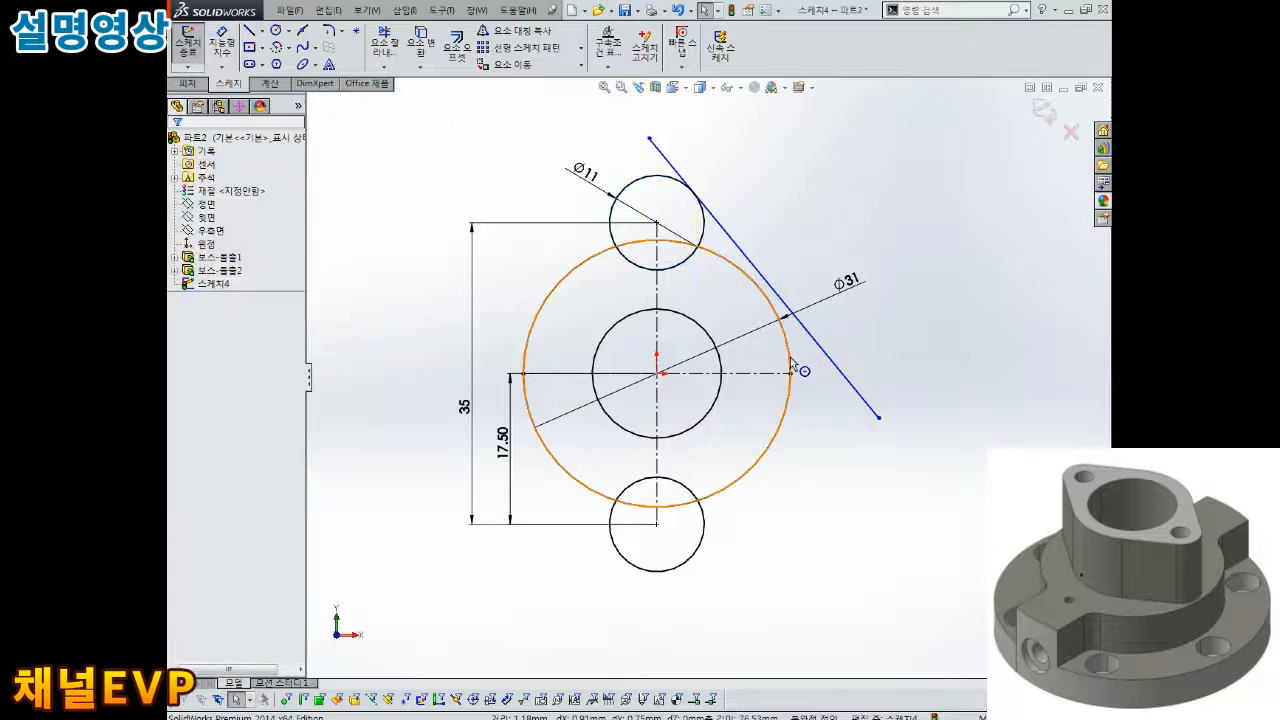
left_click(789, 384)
left_click(820, 352, "ctrl")
left_click(183, 388)
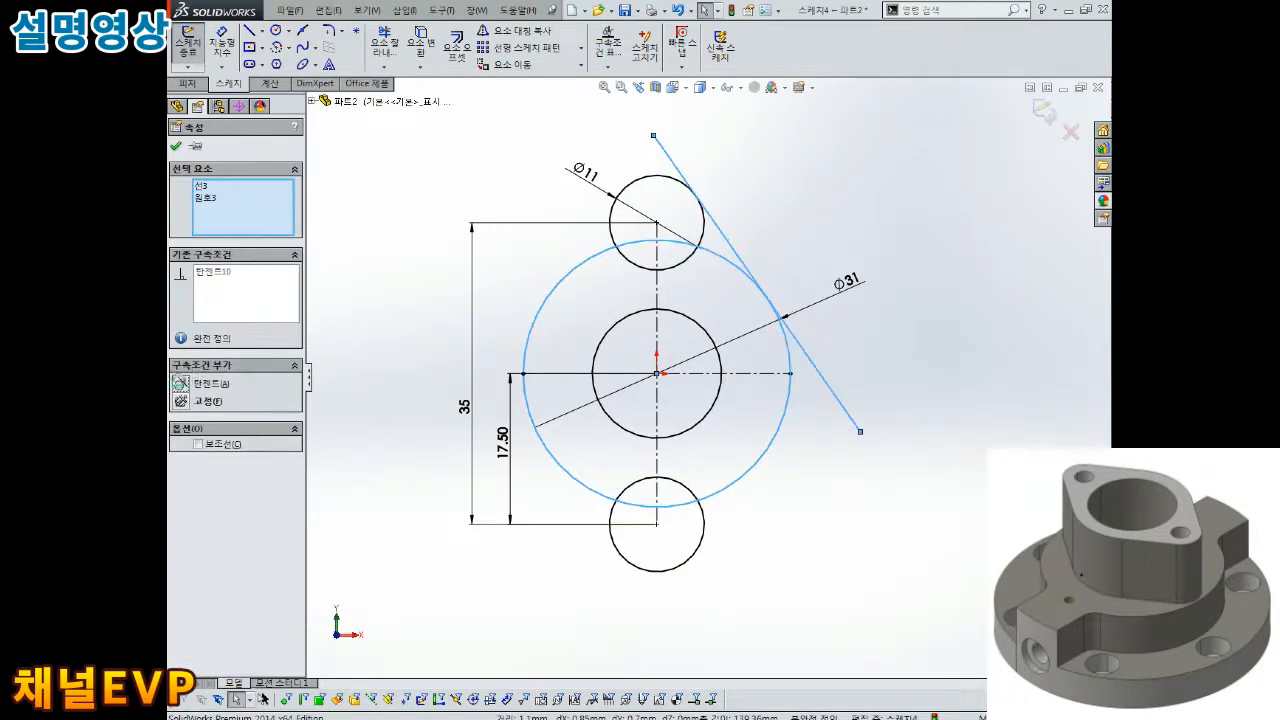
key("Escape")
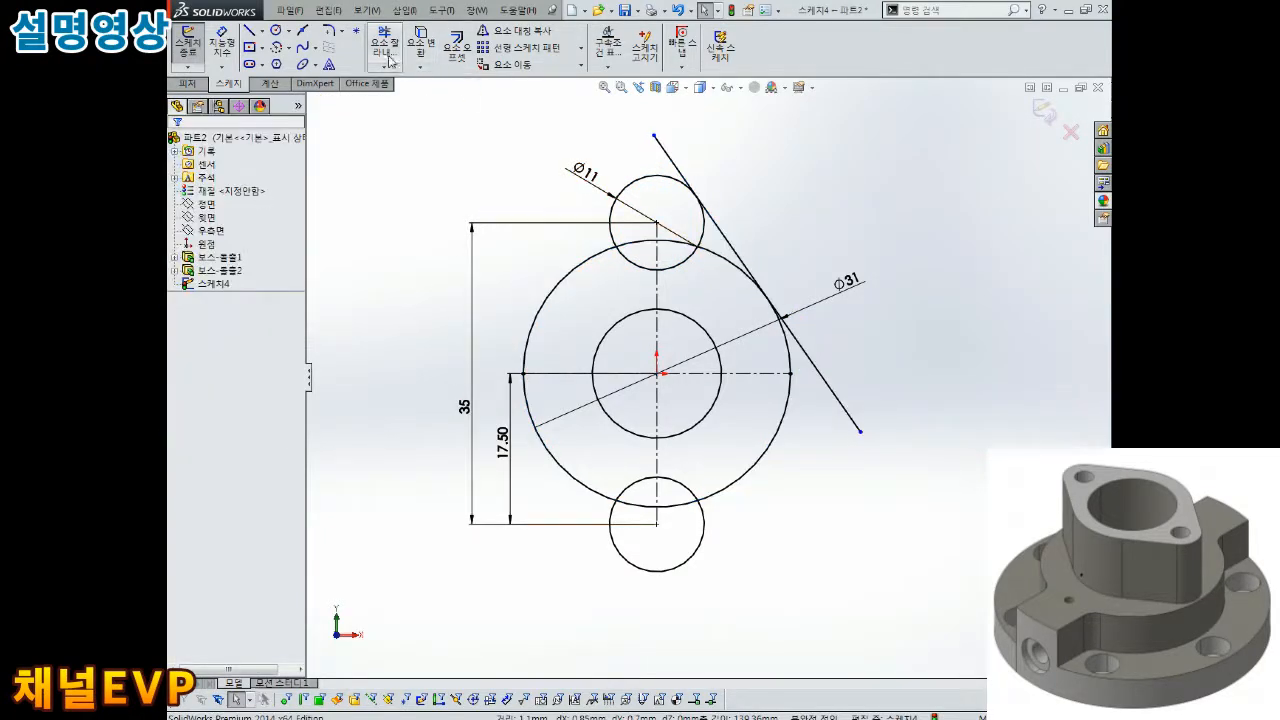
- Trim both overhanging ends of the slanted line back to its tangent points on the two circles
left_click(390, 52)
left_click(662, 148)
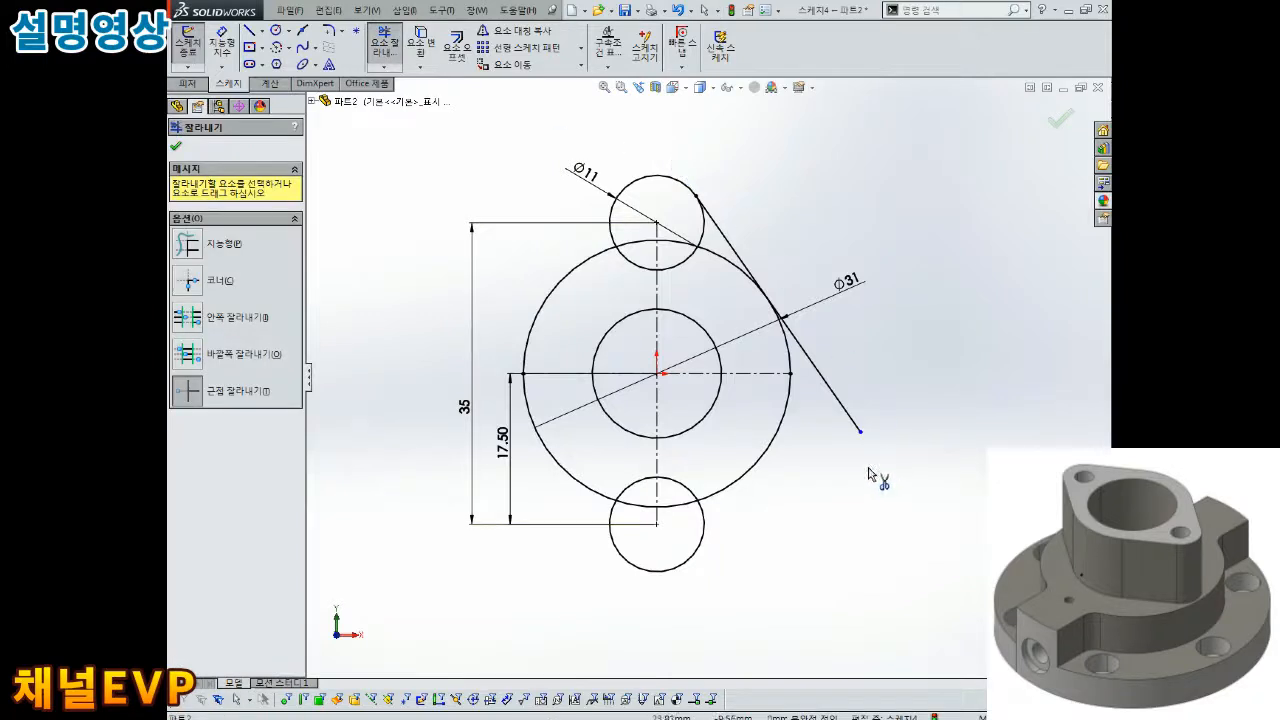
left_click(828, 386)
key("Escape")
scroll(700, 345, "up", 2)
scroll(692, 334, "down", 2)
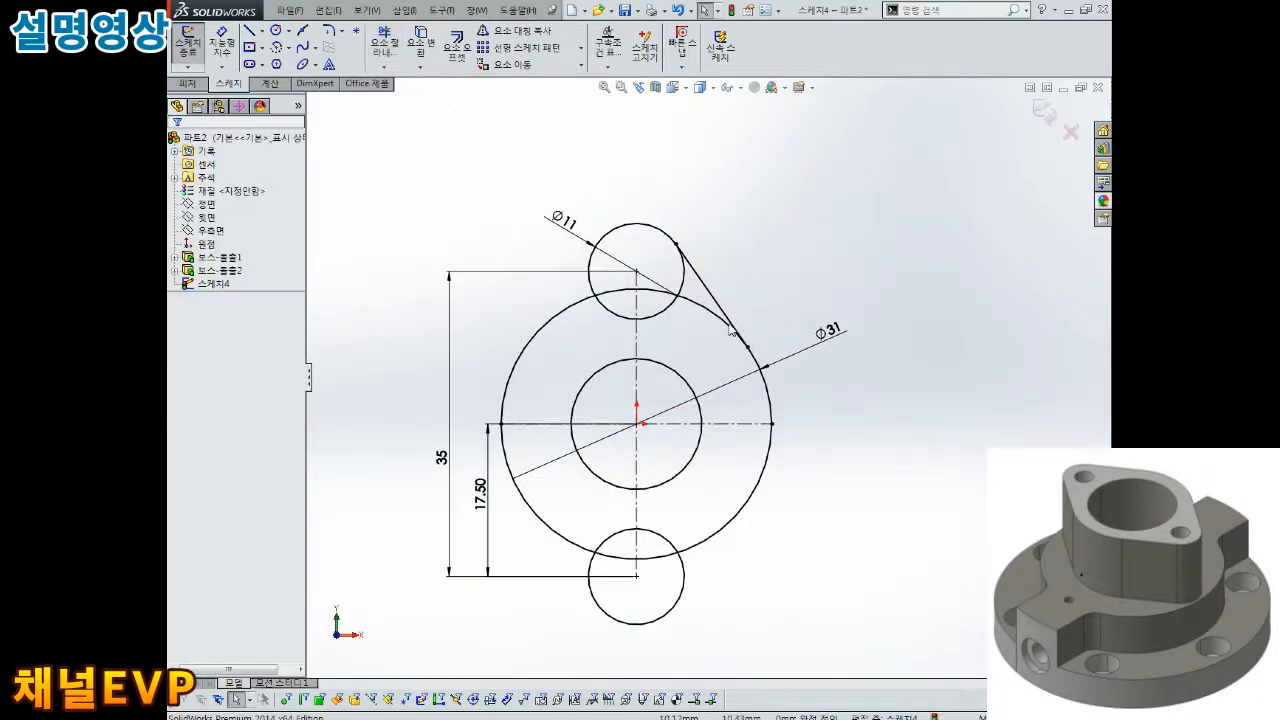
- Mirror the slanted tangent line about the vertical construction line
scroll(731, 309, "up", 2)
left_click(712, 330)
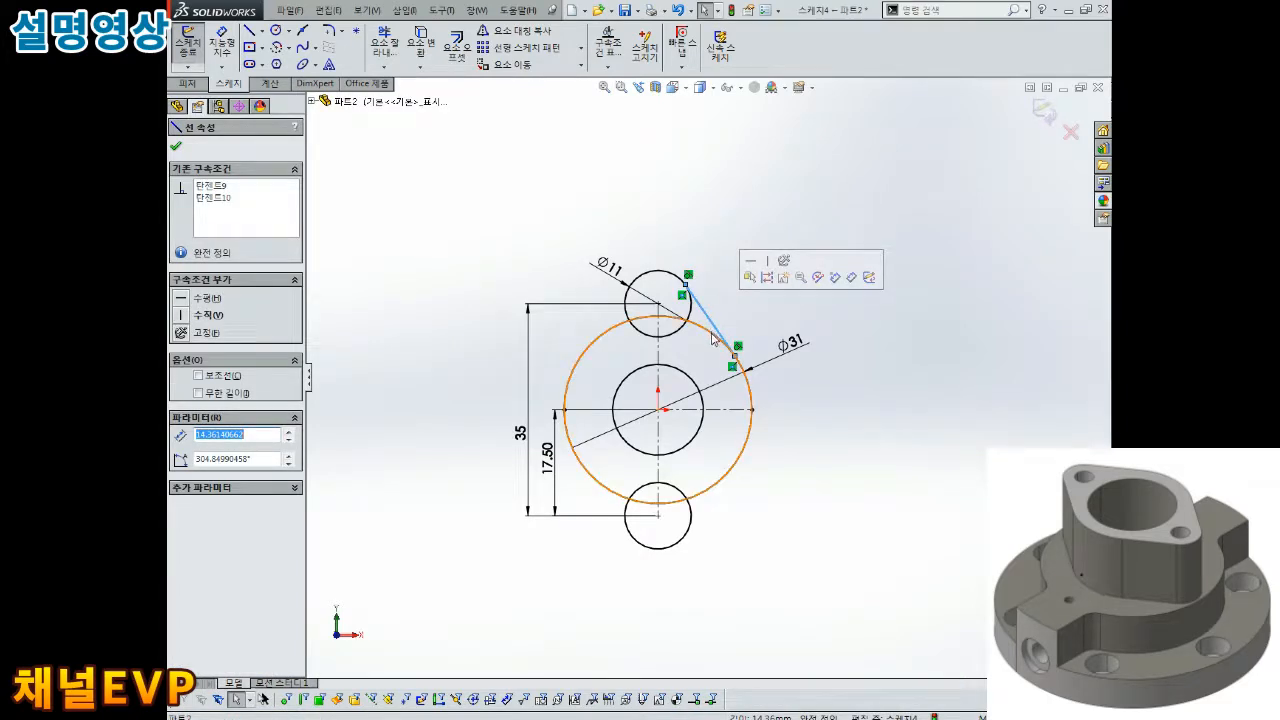
scroll(685, 383, "down", 2)
left_click(640, 157)
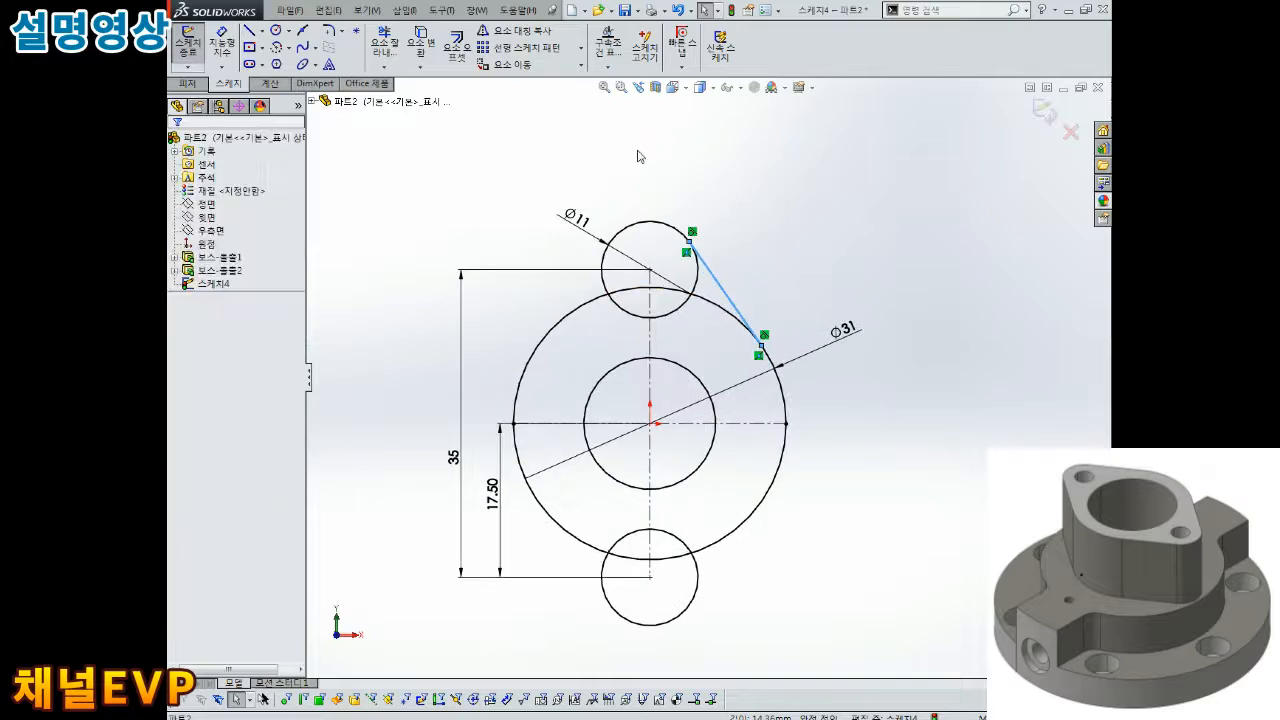
left_click(512, 31)
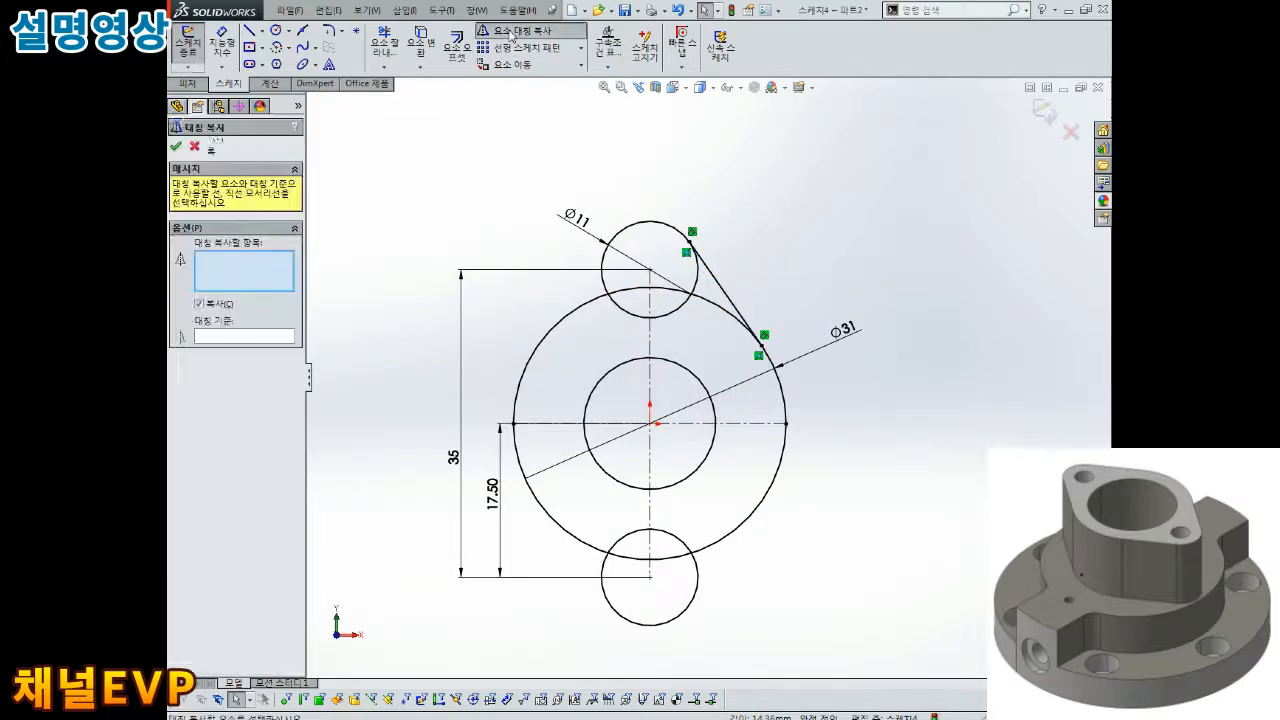
left_click(718, 291)
left_click(250, 338)
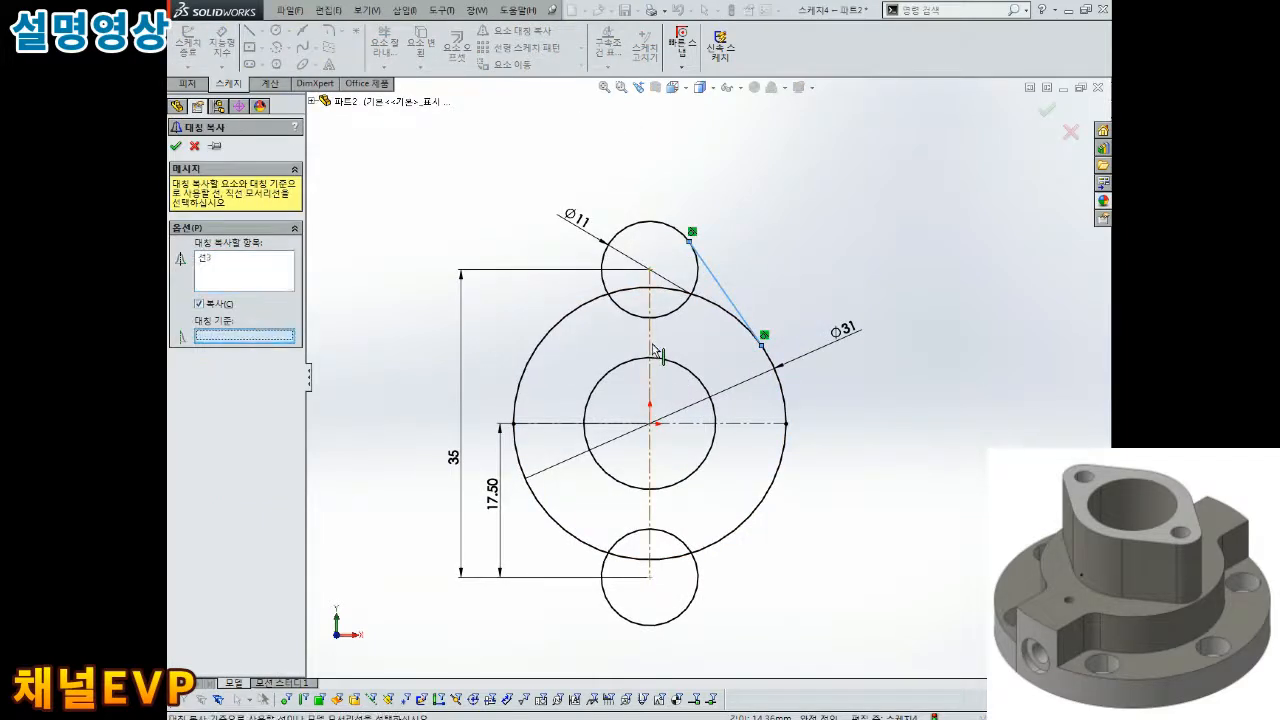
left_click(652, 350)
left_click(176, 147)
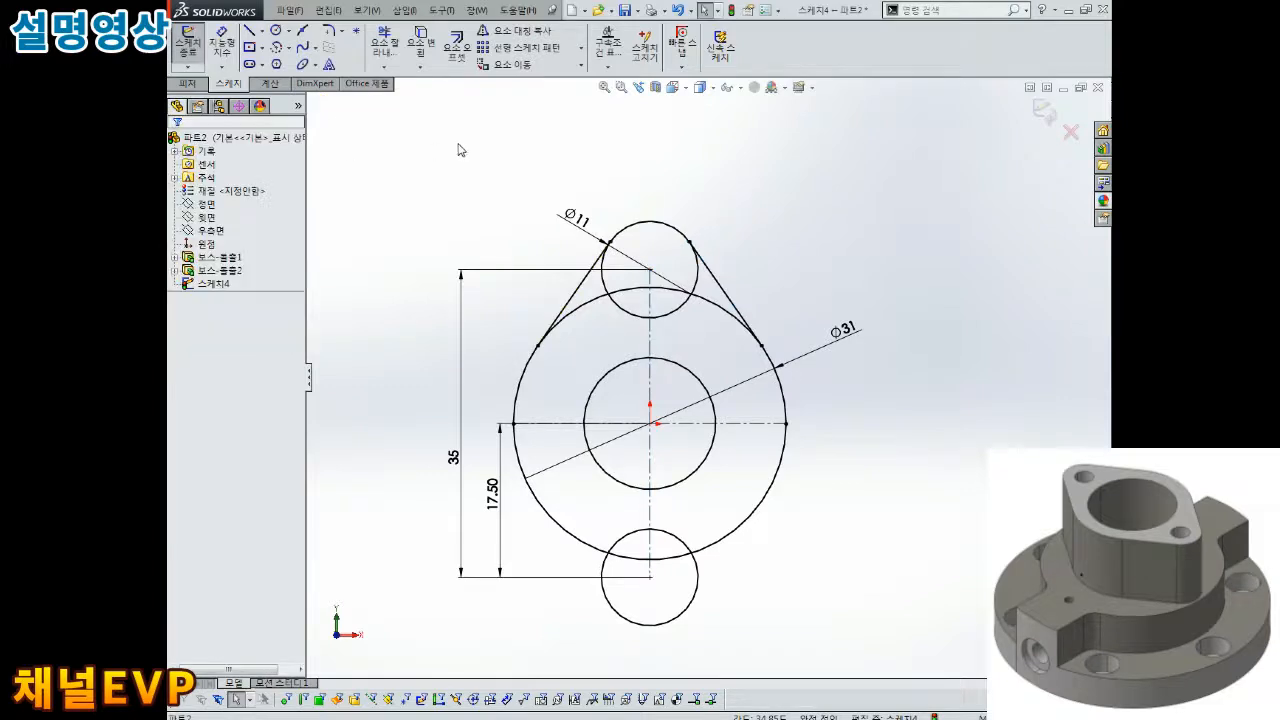
- Mirror both slanted tangent lines about the horizontal construction line to form the lower sides of the diamond
left_click(518, 31)
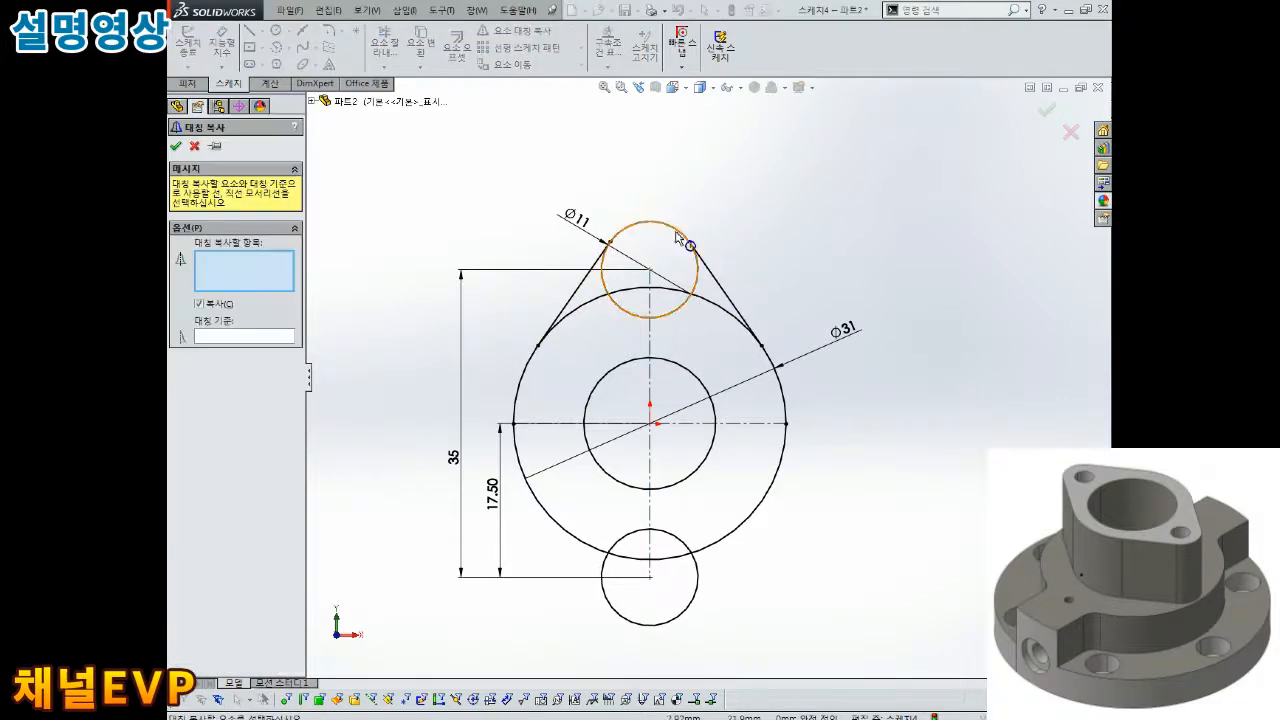
left_click(722, 290)
left_click(574, 292)
left_click(290, 337)
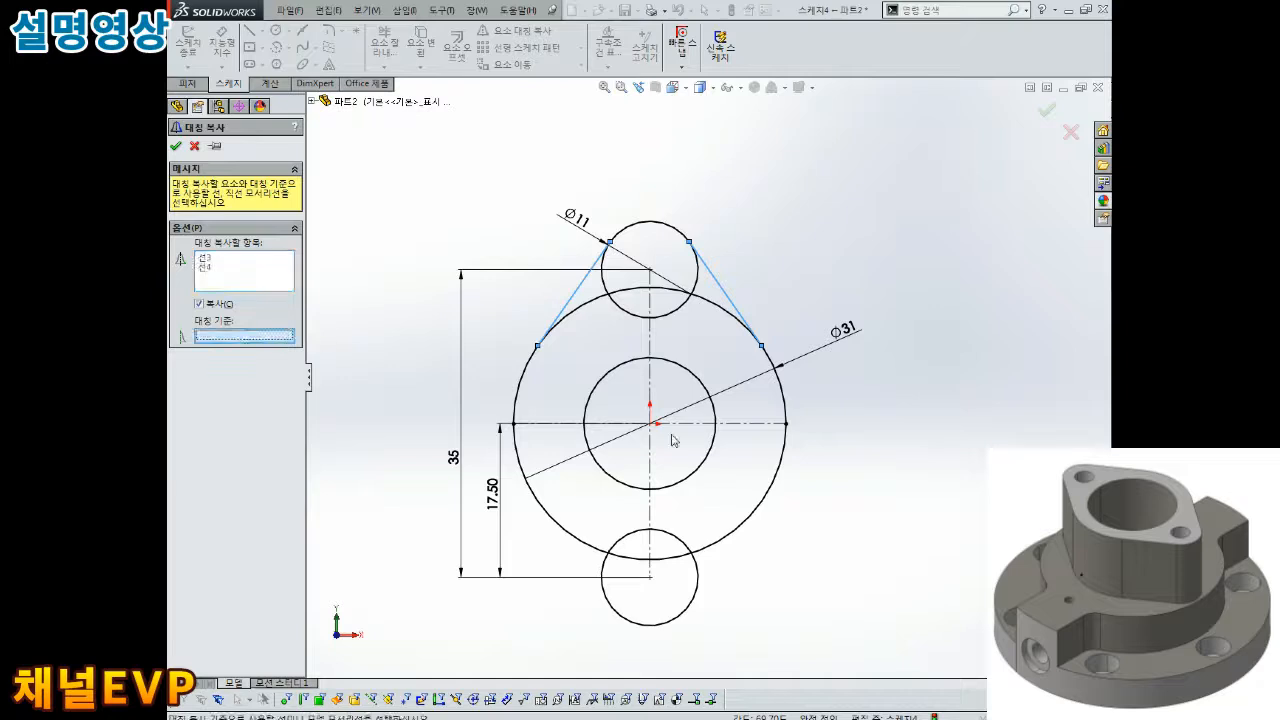
left_click(760, 428)
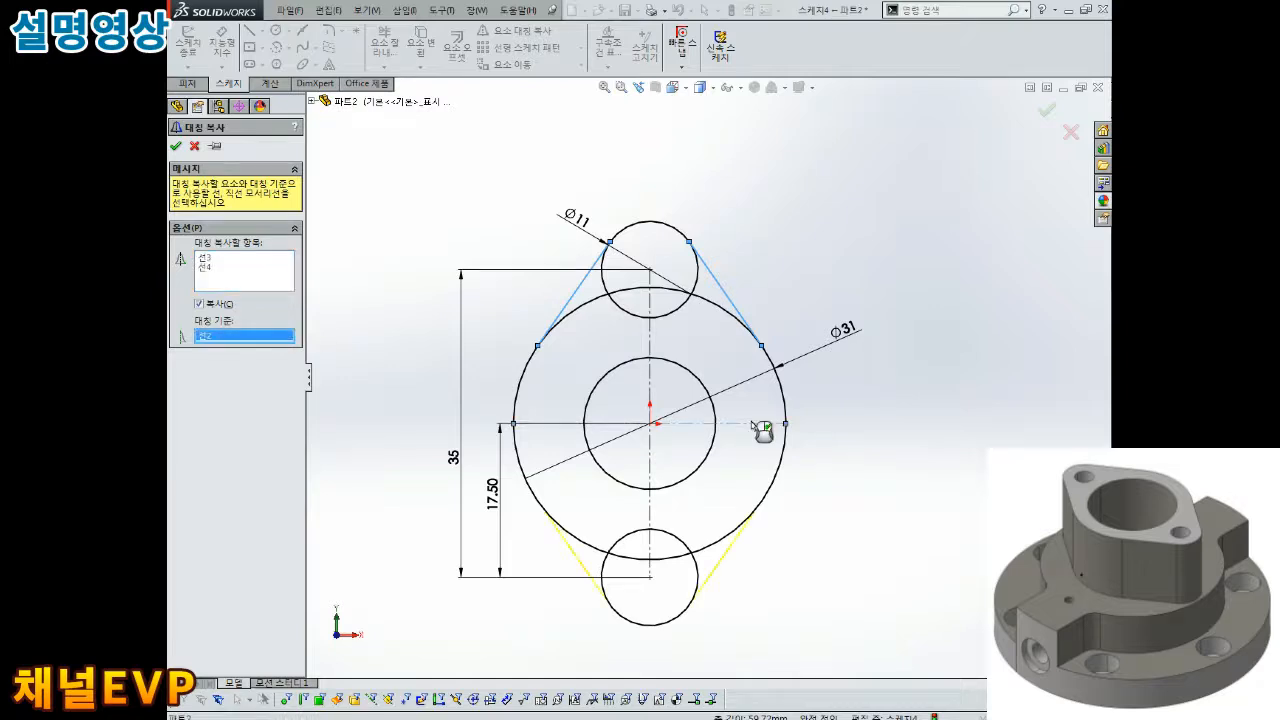
left_click(175, 148)
scroll(454, 456, "up", 2)
scroll(730, 428, "down", 3)
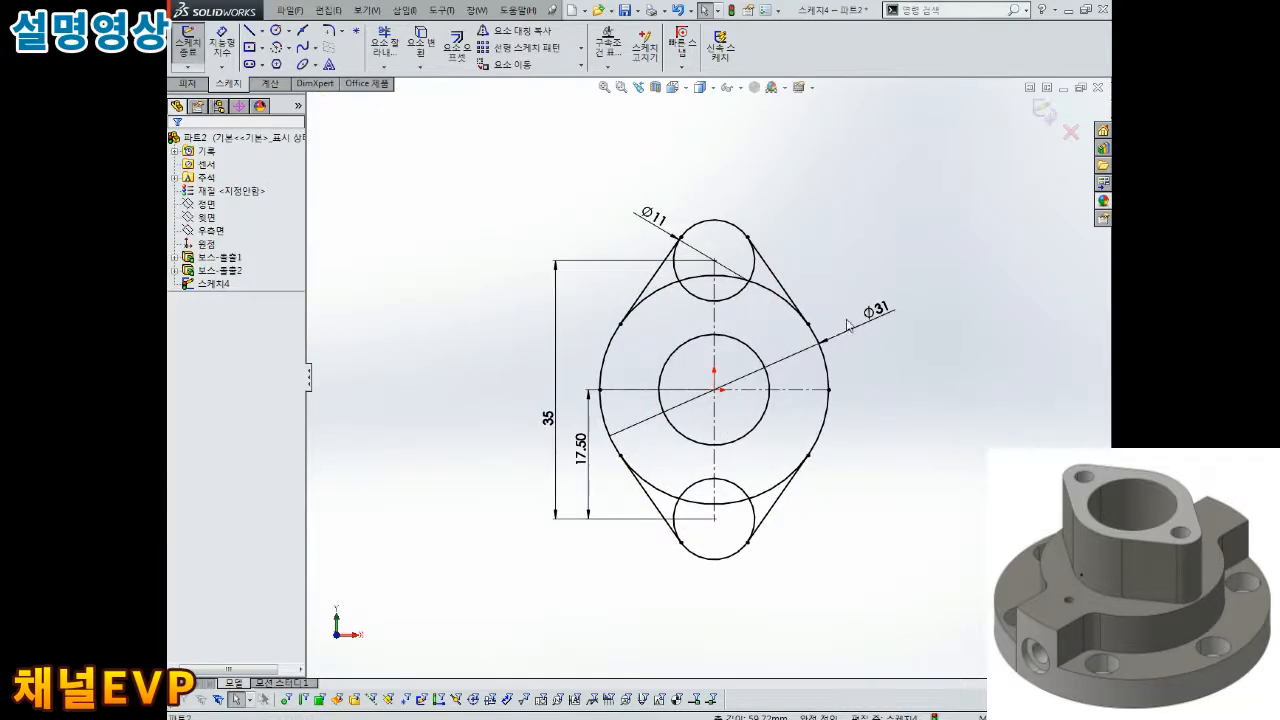
scroll(800, 480, "down", 2)
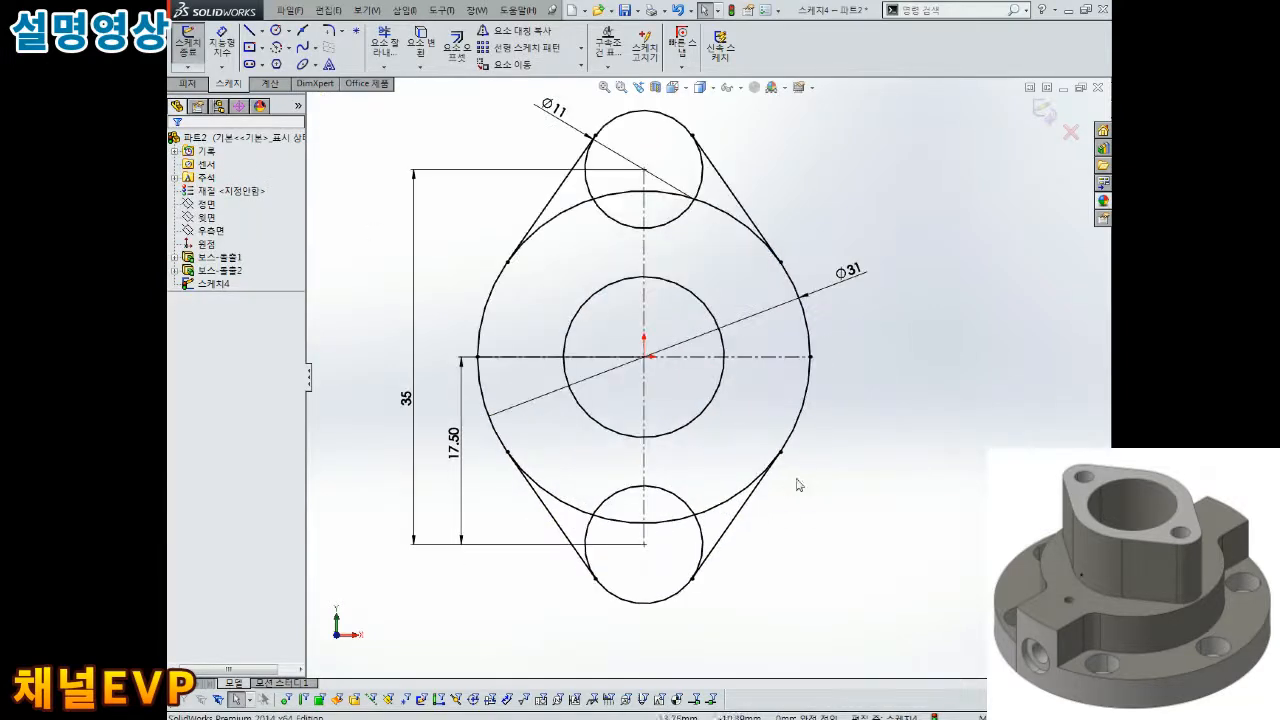
- Trim away the upper 11 mm circle's inner arcs and the 31 mm circle's arcs between the upper tangent lines
left_click(384, 41)
left_click(702, 217)
left_click(668, 230)
left_click(607, 210)
left_click(634, 248)
left_click(680, 248)
left_click(725, 243)
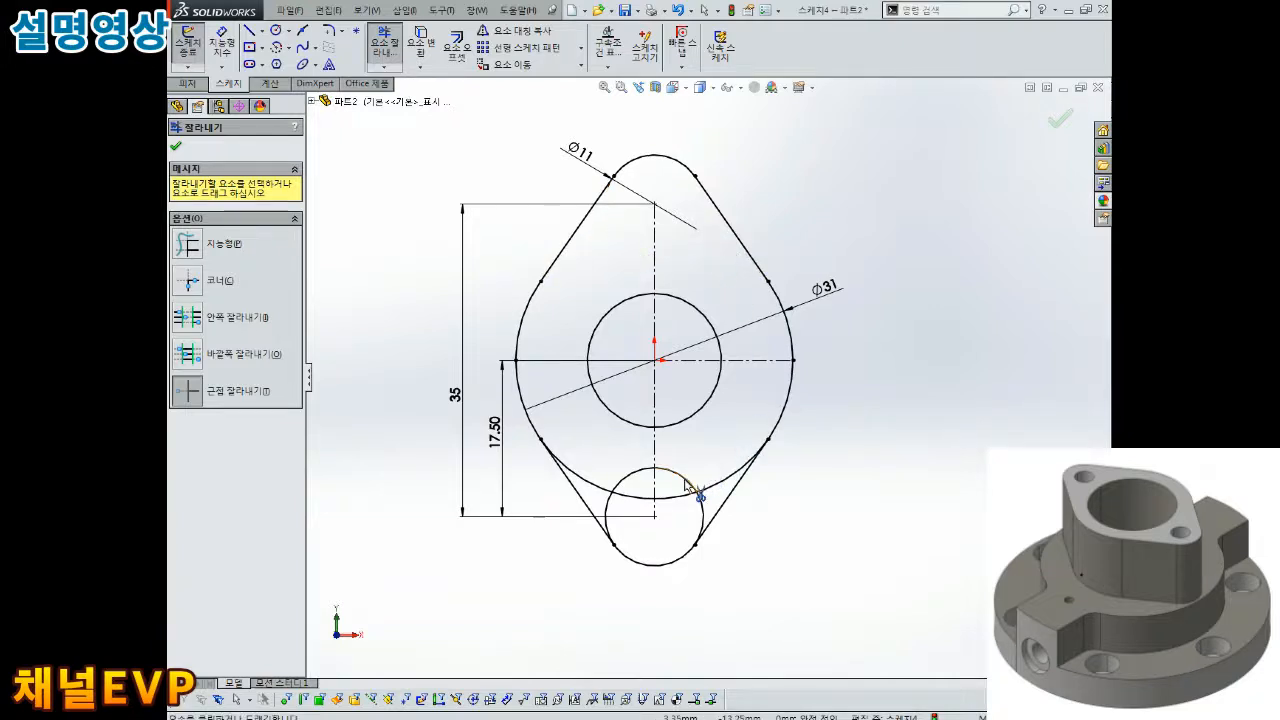
- Trim the lower 11 mm circle's inner arc and the 31 mm circle's lower-left arc, and undo the small circle's left-side trim
left_click(640, 476)
left_click(603, 493)
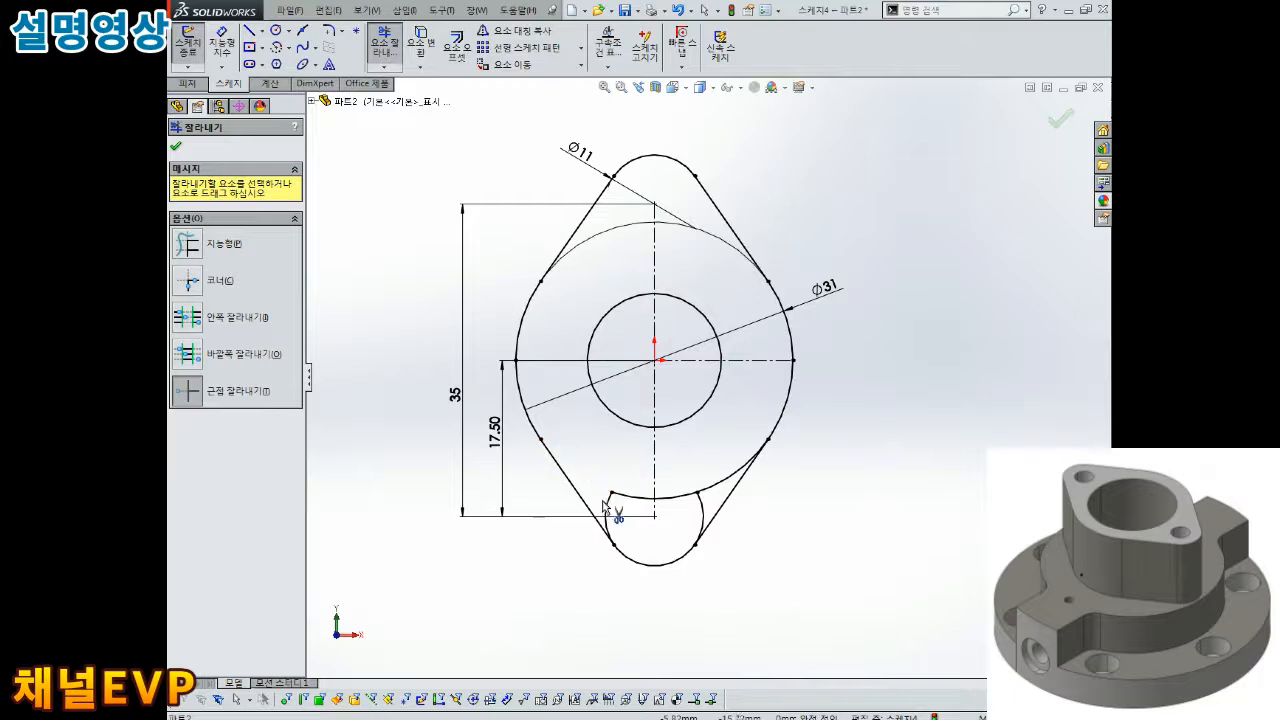
left_click(610, 512)
key("Escape")
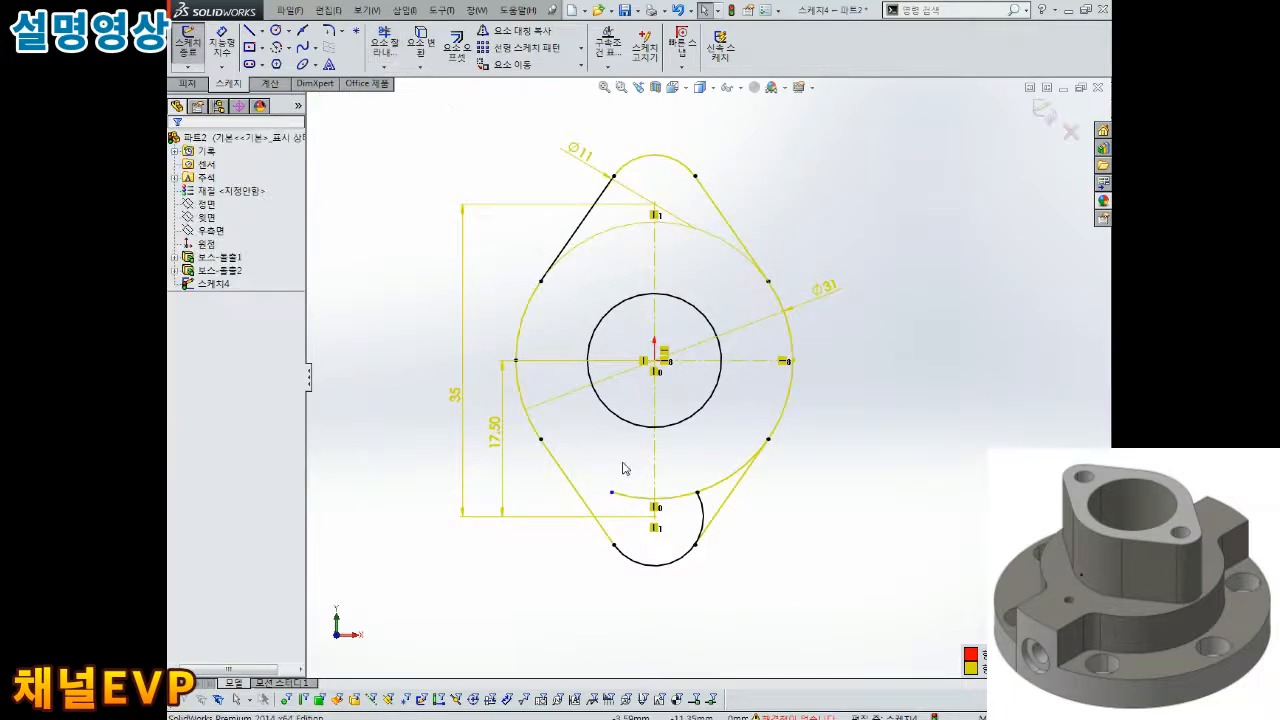
key("ctrl+z")
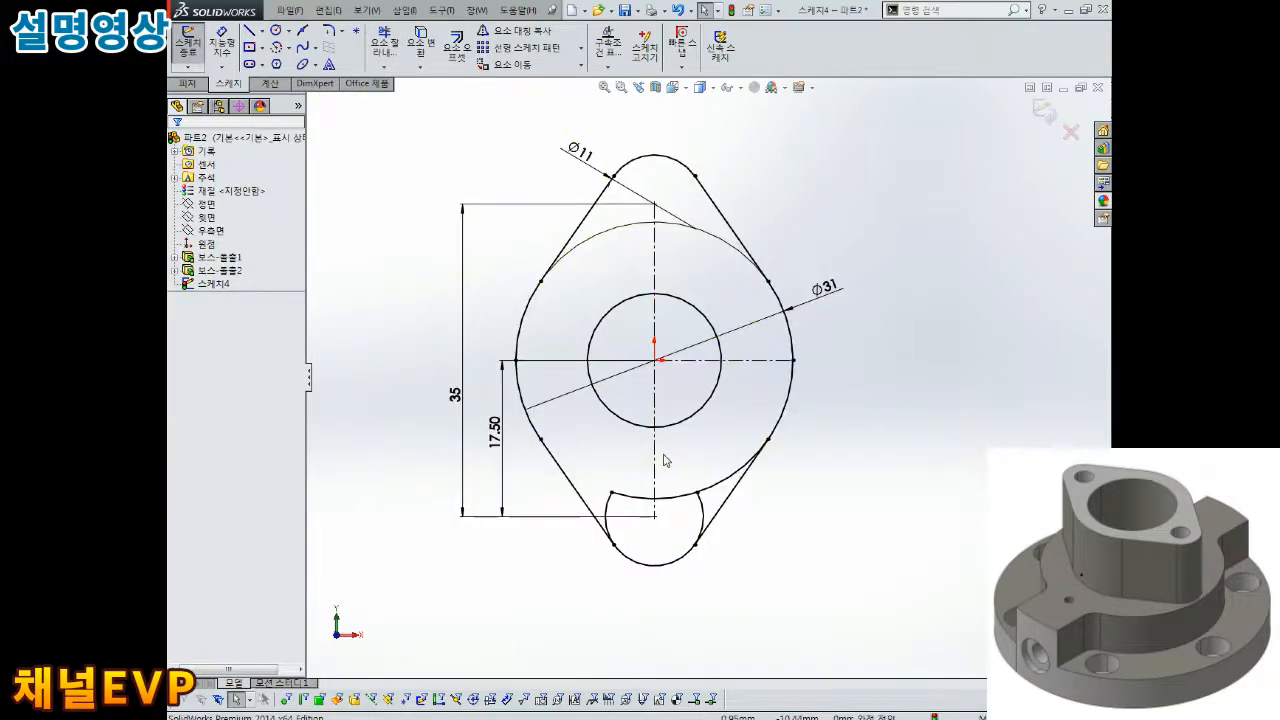
- Trim the remaining 31 mm circle arcs and the lower small circle's side arcs inside the diamond's lower end
key("Return")
left_click(668, 498)
left_click(701, 512)
left_click(716, 488)
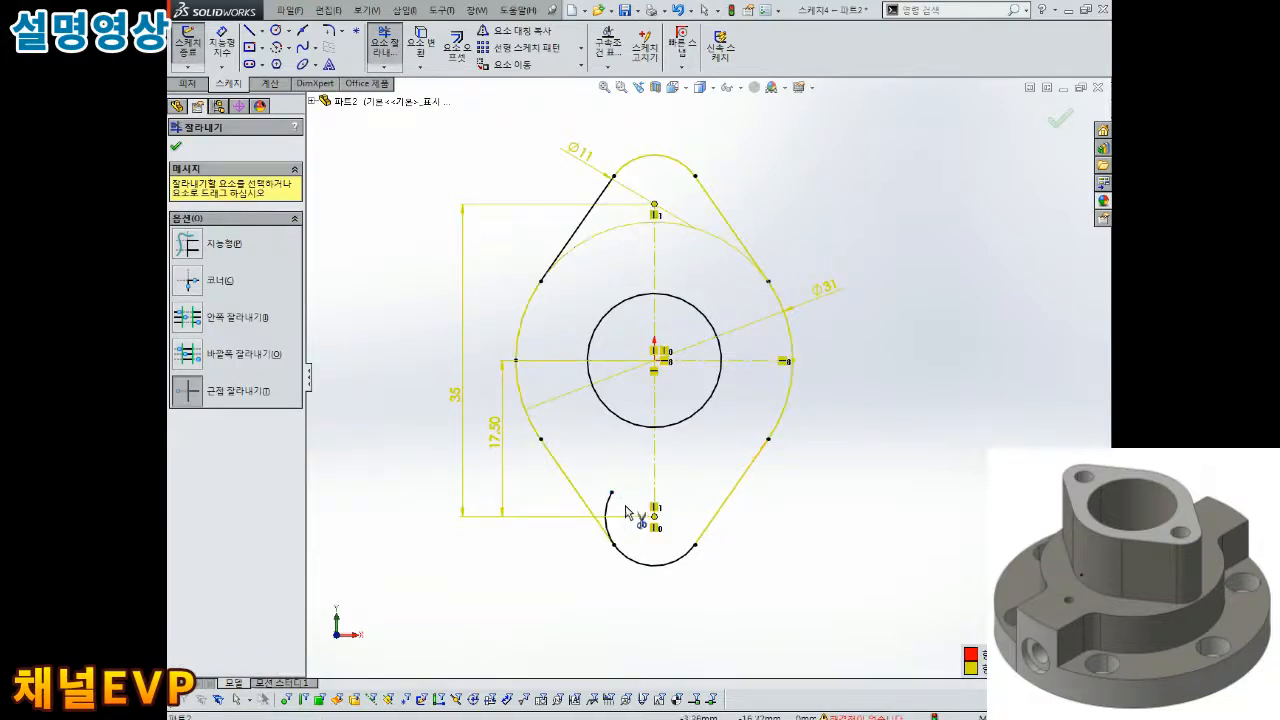
key("Escape")
scroll(655, 400, "up", 2)
scroll(623, 343, "down", 2)
scroll(655, 291, "up", 1)
scroll(700, 305, "down", 2)
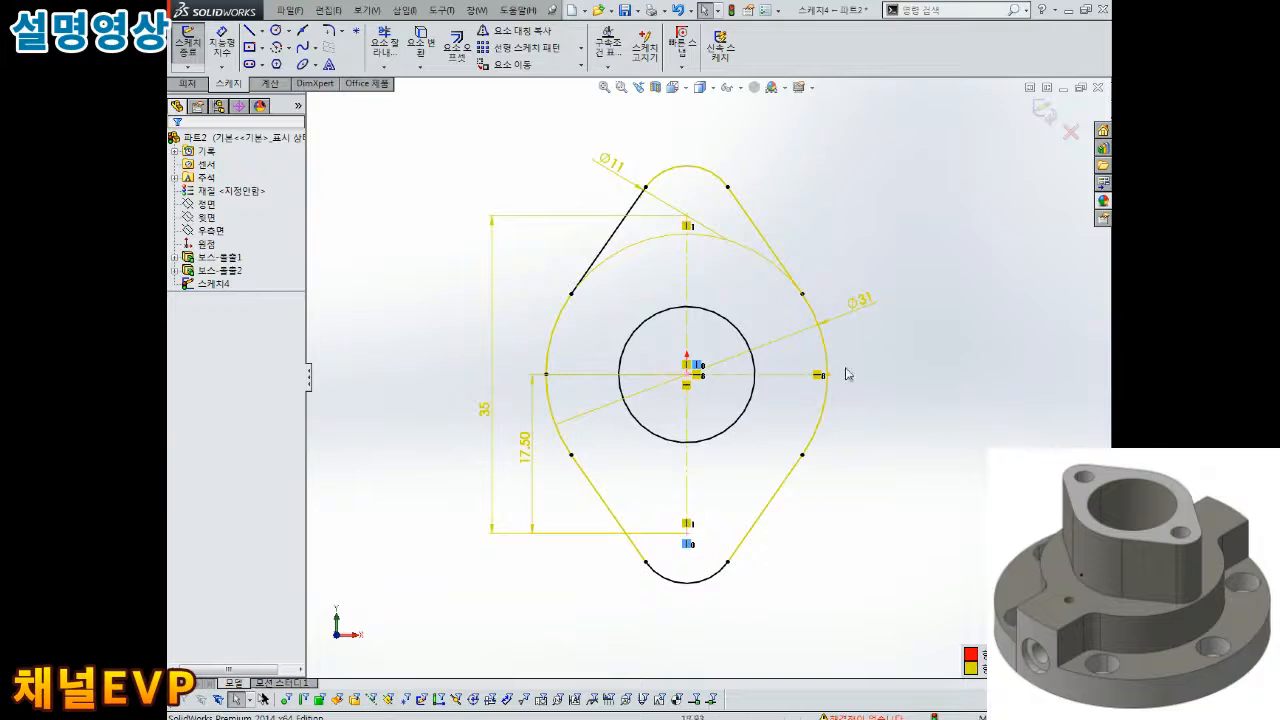
- Delete the 17.50 mm and 35 mm vertical dimensions from the diamond profile
left_click(529, 455)
key("Delete")
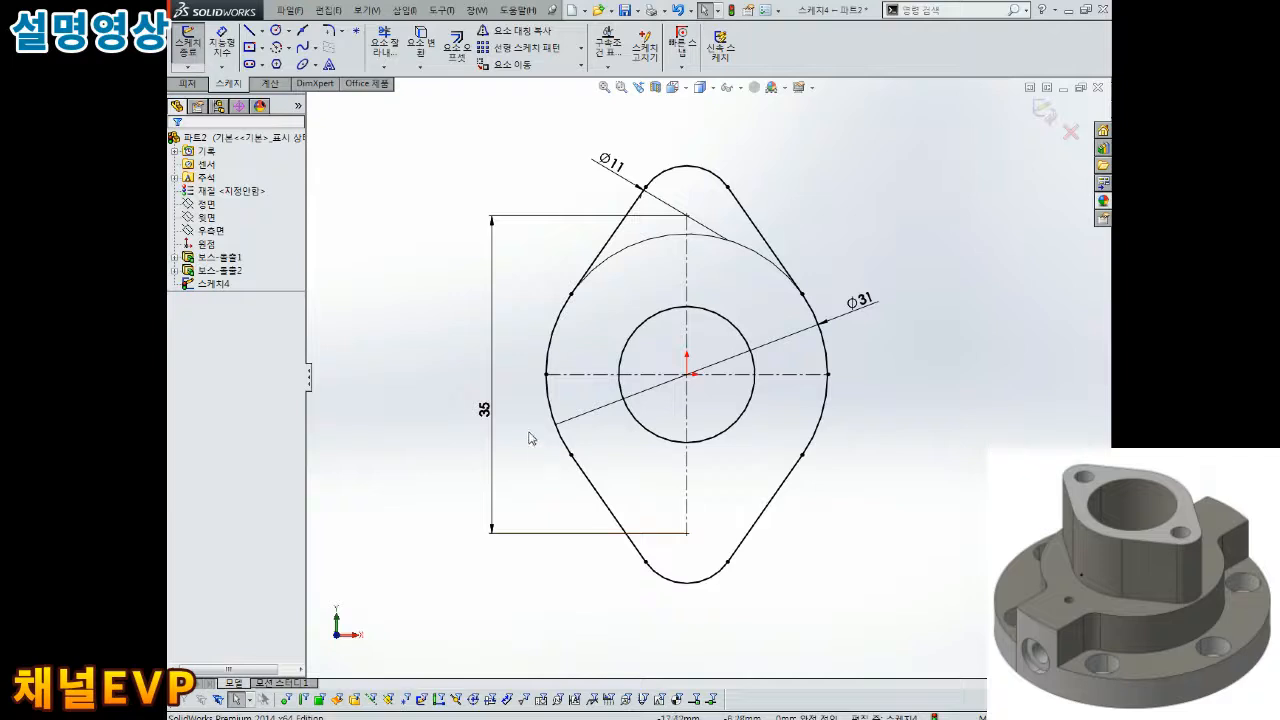
left_click(485, 412)
key("Delete")
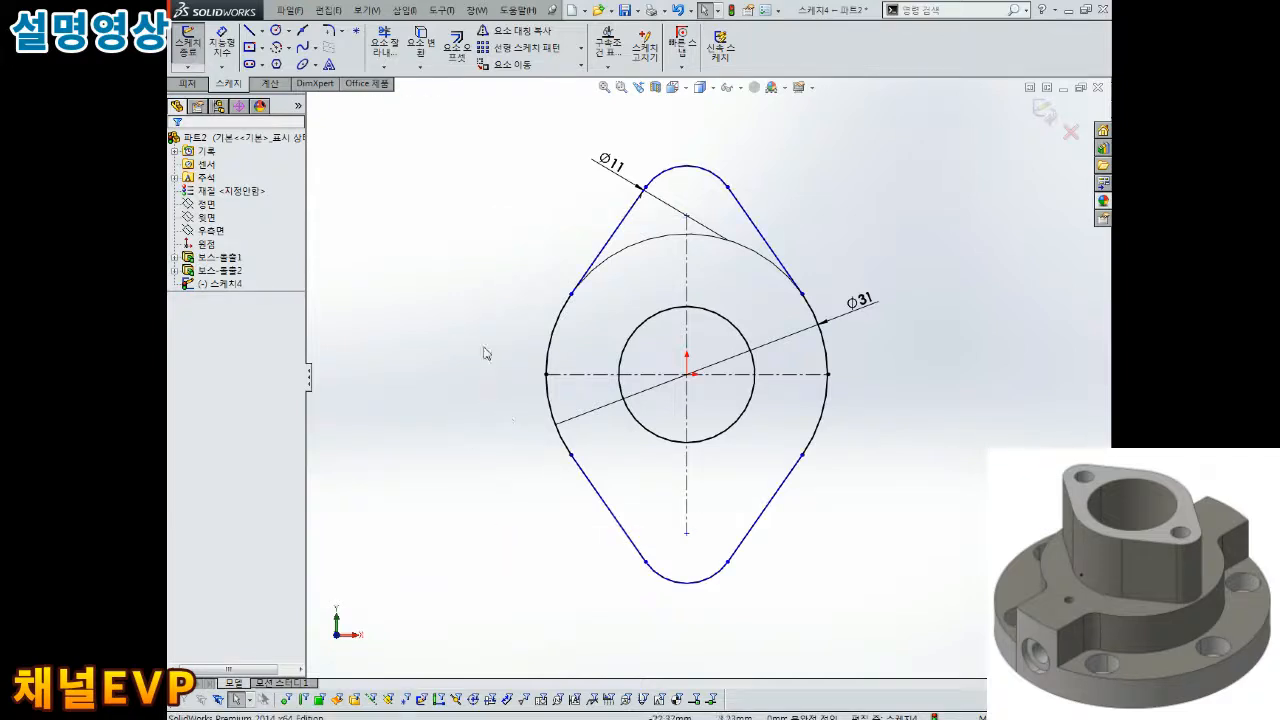
- Dimension the vertical distance between the centers of the upper and lower end arcs
right_click_drag(473, 382, 474, 300)
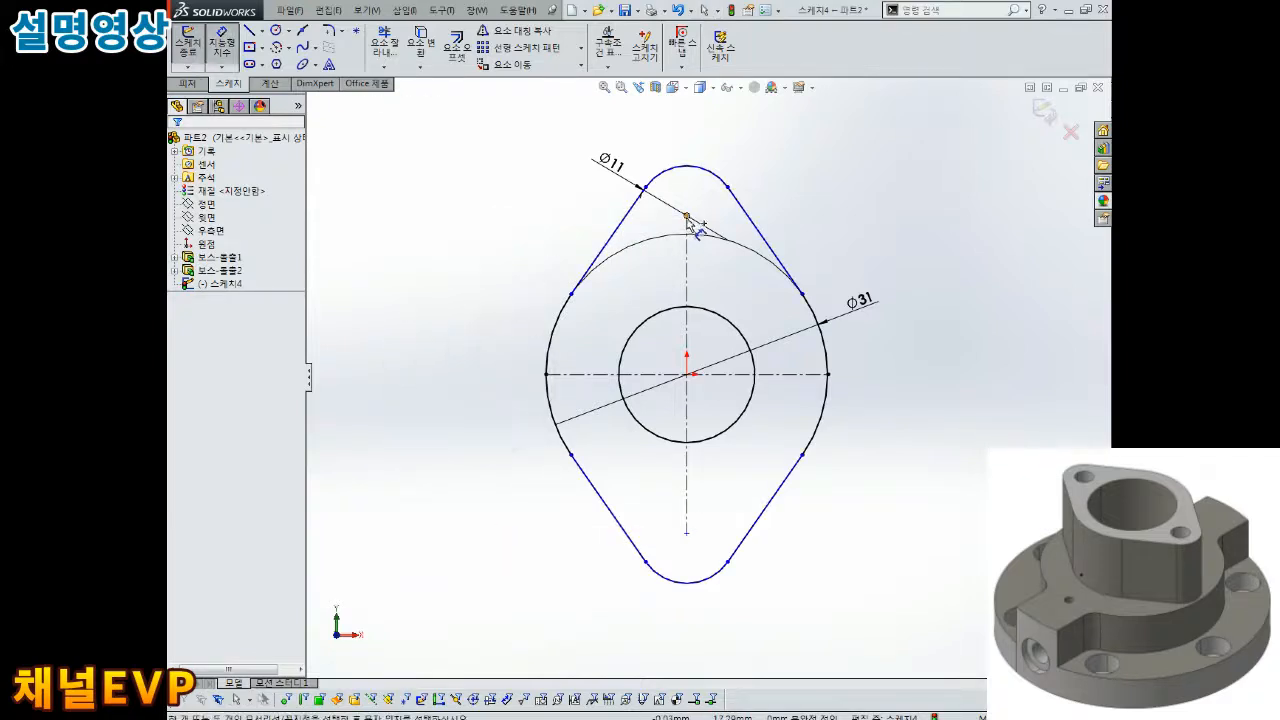
left_click(687, 216)
left_click(686, 532)
left_click(447, 393)
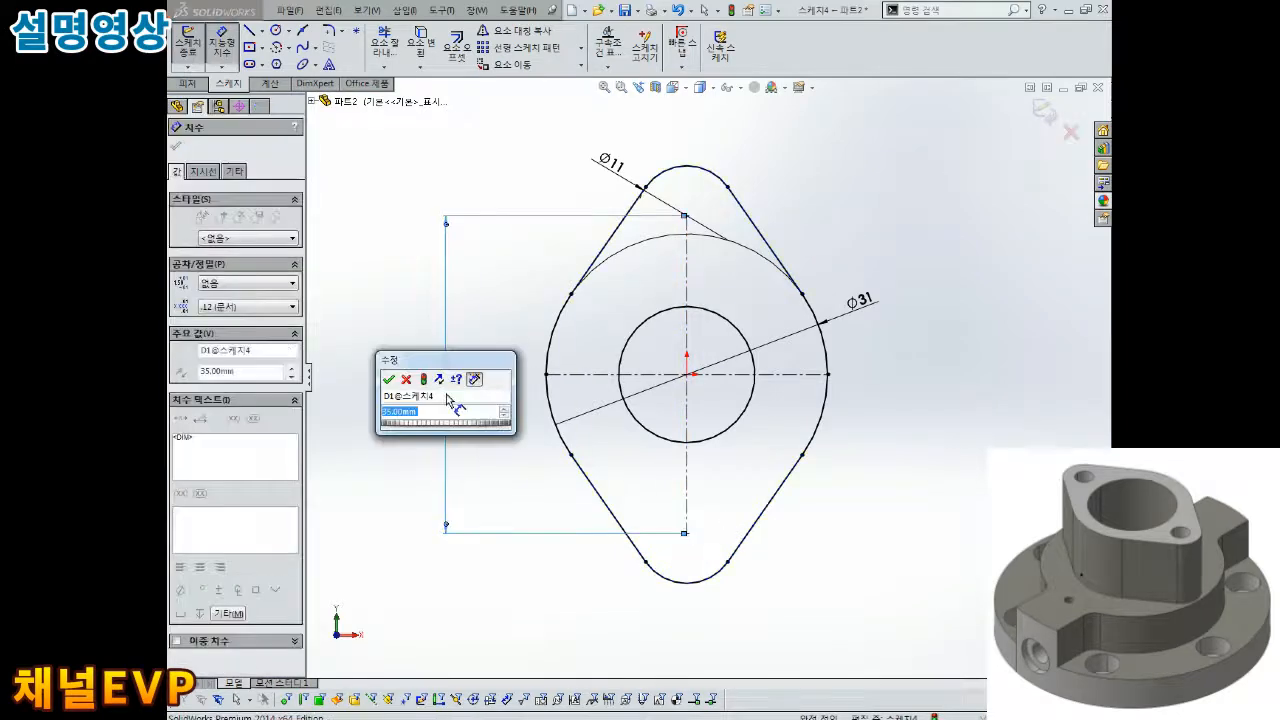
- Set the vertical distance between the upper and lower end-arc centres to 35 mm
key("Return")
key("Escape")
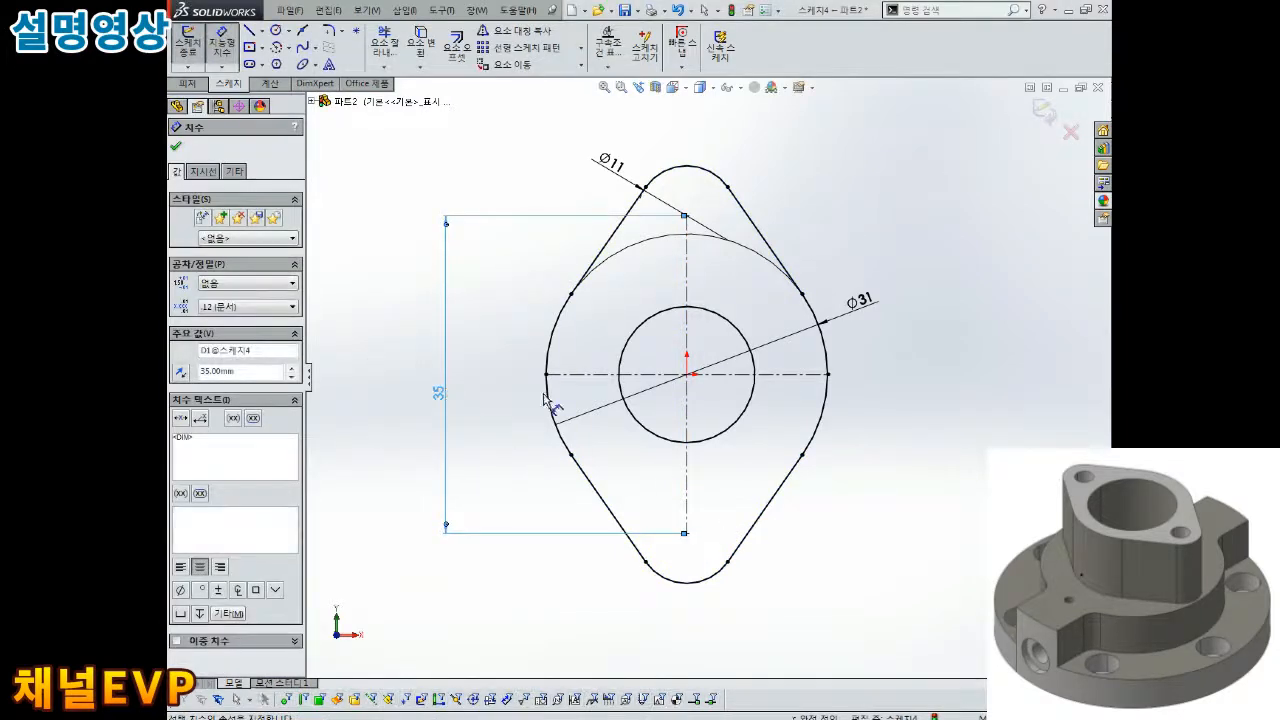
left_click(687, 375)
left_click(687, 537)
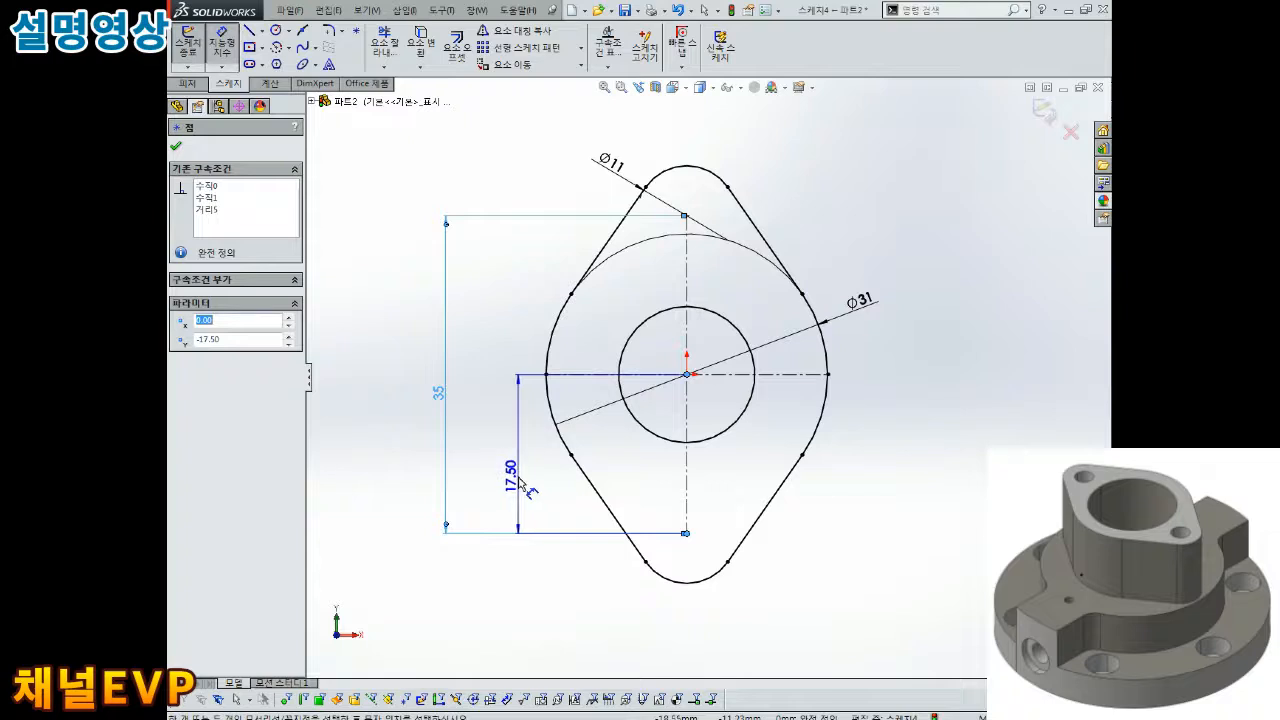
key("Escape")
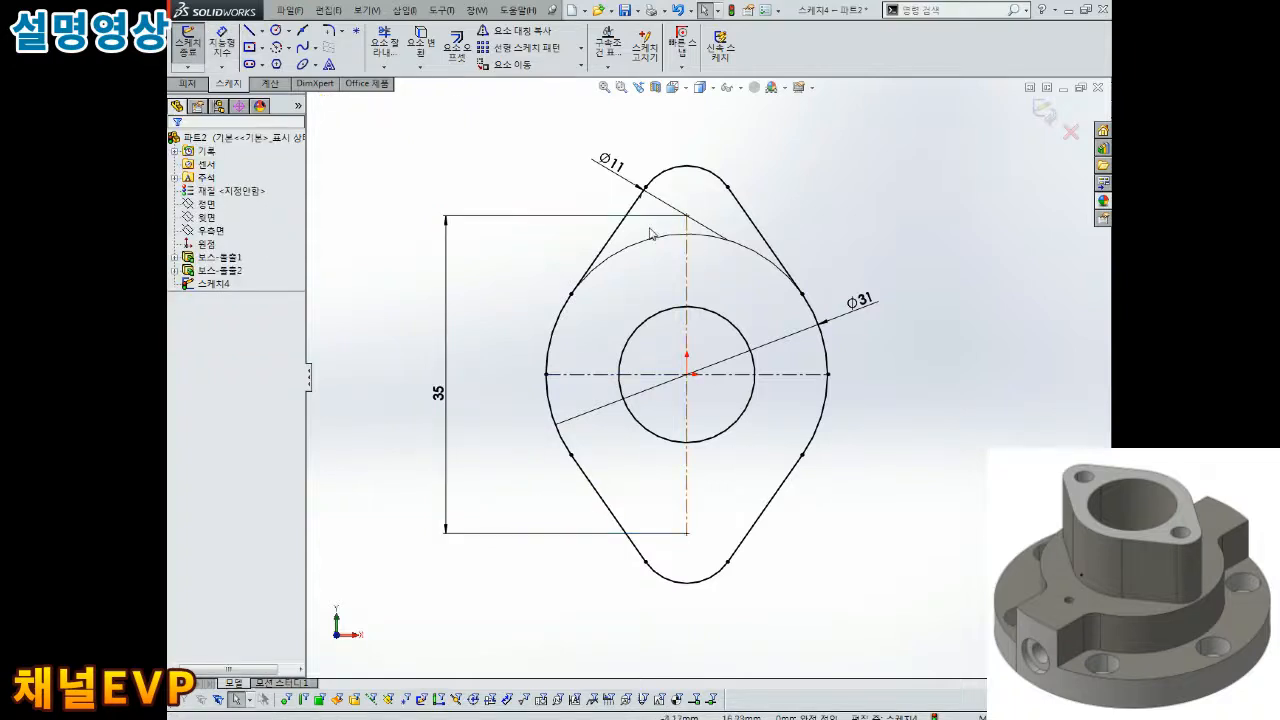
- Move the 35, Ø11 and Ø31 dimensions to tidier positions around the rounded-diamond profile
left_click_drag(439, 393, 480, 352)
left_click_drag(611, 163, 502, 245)
key("Escape")
scroll(705, 374, "up", 3)
scroll(714, 386, "down", 3)
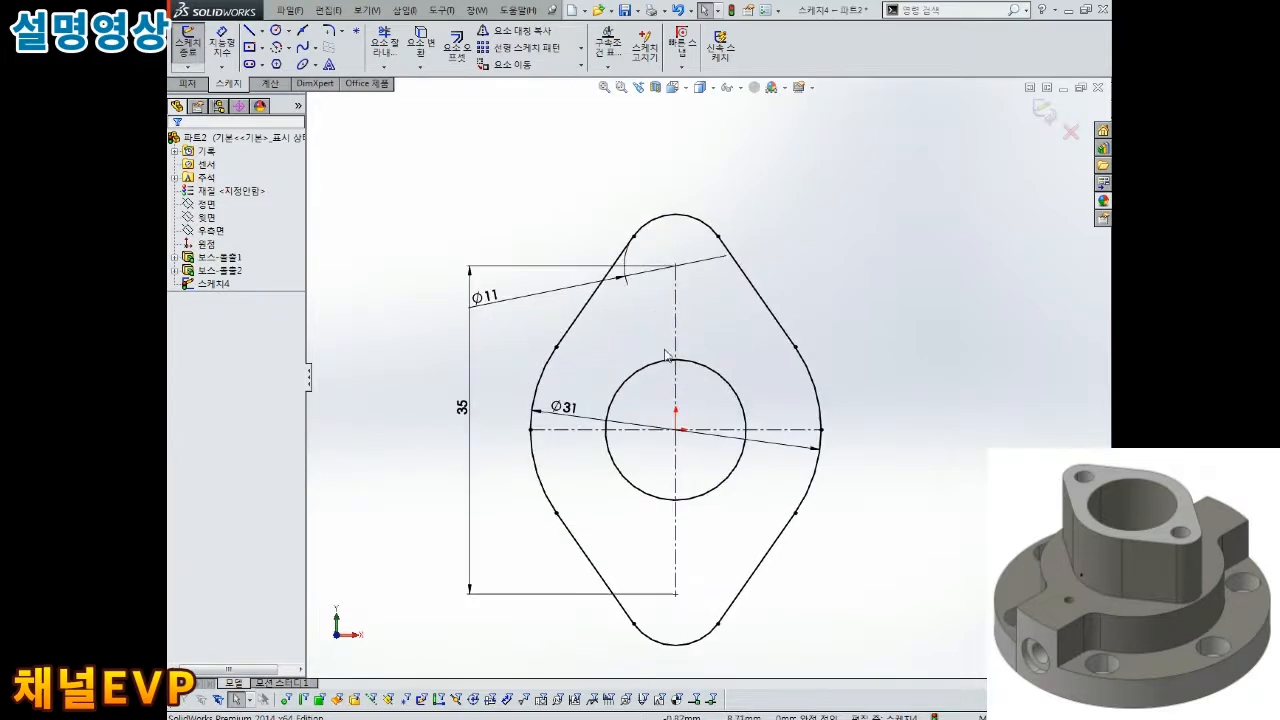
scroll(700, 331, "up", 1)
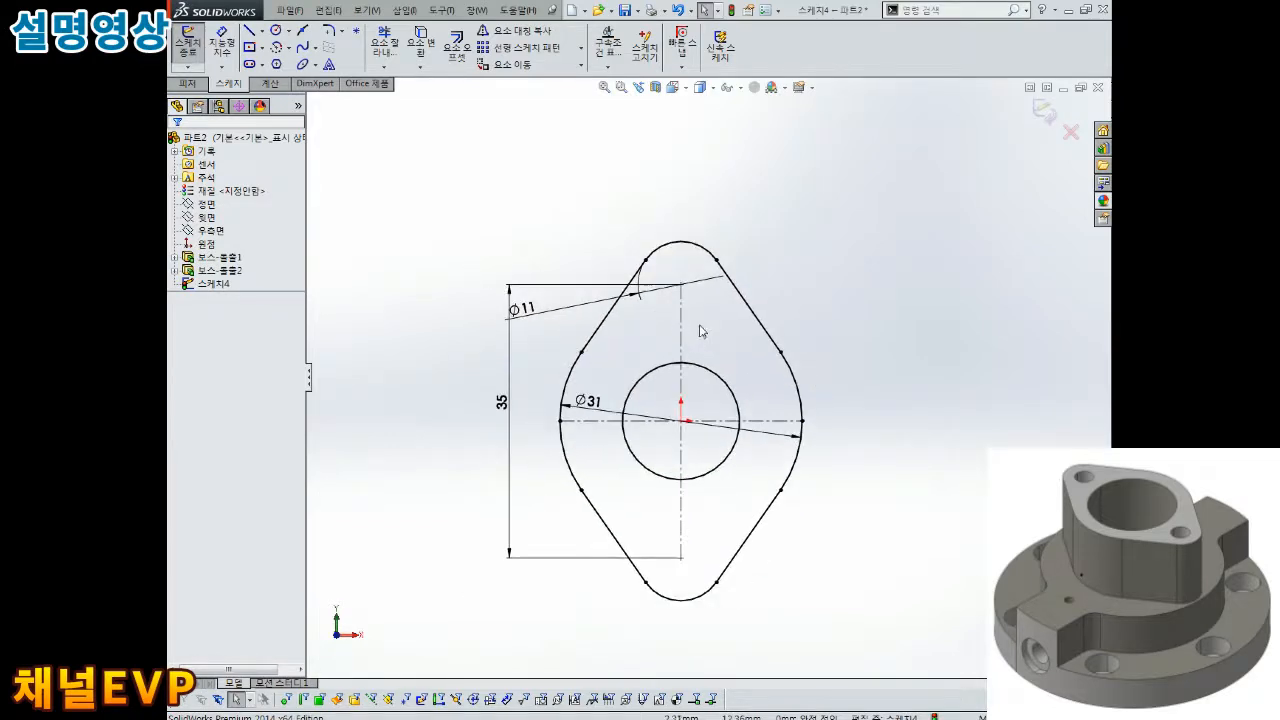
mouse_move(708, 364)
middle_mouse_down()
mouse_move(706, 277)
mouse_move(657, 443)
mouse_move(604, 421)
mouse_move(656, 412)
middle_mouse_up()
key("ctrl+8")
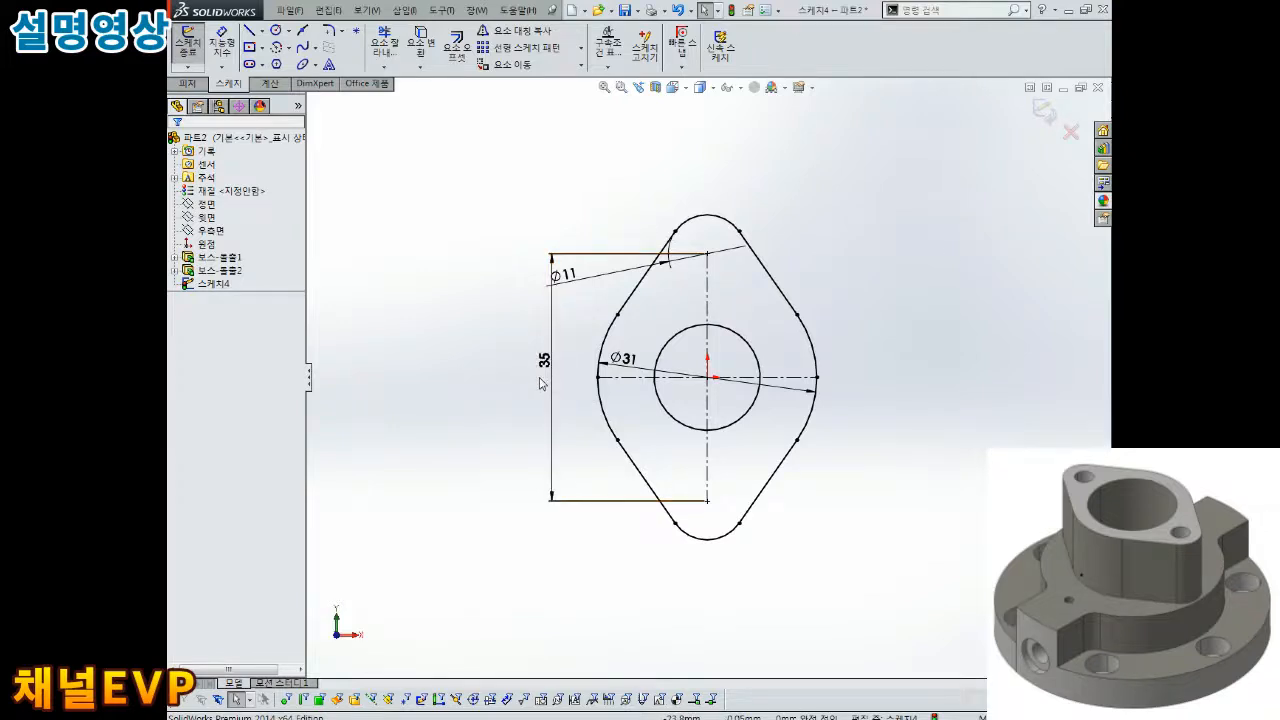
- Exit the flange profile sketch and show the hidden solid body of the base
mouse_move(722, 383)
middle_mouse_down()
mouse_move(651, 351)
mouse_move(720, 289)
mouse_move(745, 315)
mouse_move(689, 287)
mouse_move(743, 320)
mouse_move(1005, 247)
middle_mouse_up()
left_click(1043, 113)
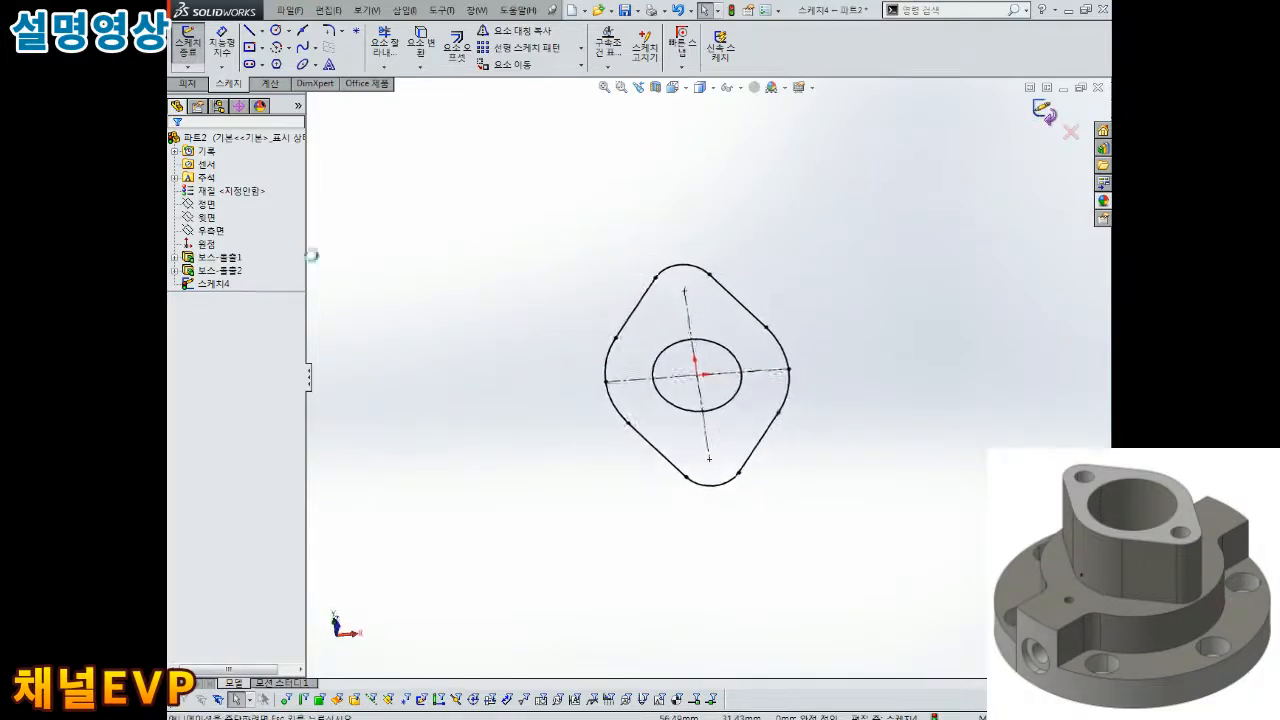
left_click(220, 272)
left_click(227, 251)
left_click(531, 211)
mouse_move(598, 292)
middle_mouse_down()
mouse_move(603, 271)
mouse_move(614, 297)
middle_mouse_up()
scroll(618, 253, "down", 2)
- Start a boss extrusion using only the region between the rounded-diamond outline and the central circle as its profile
left_click(189, 48)
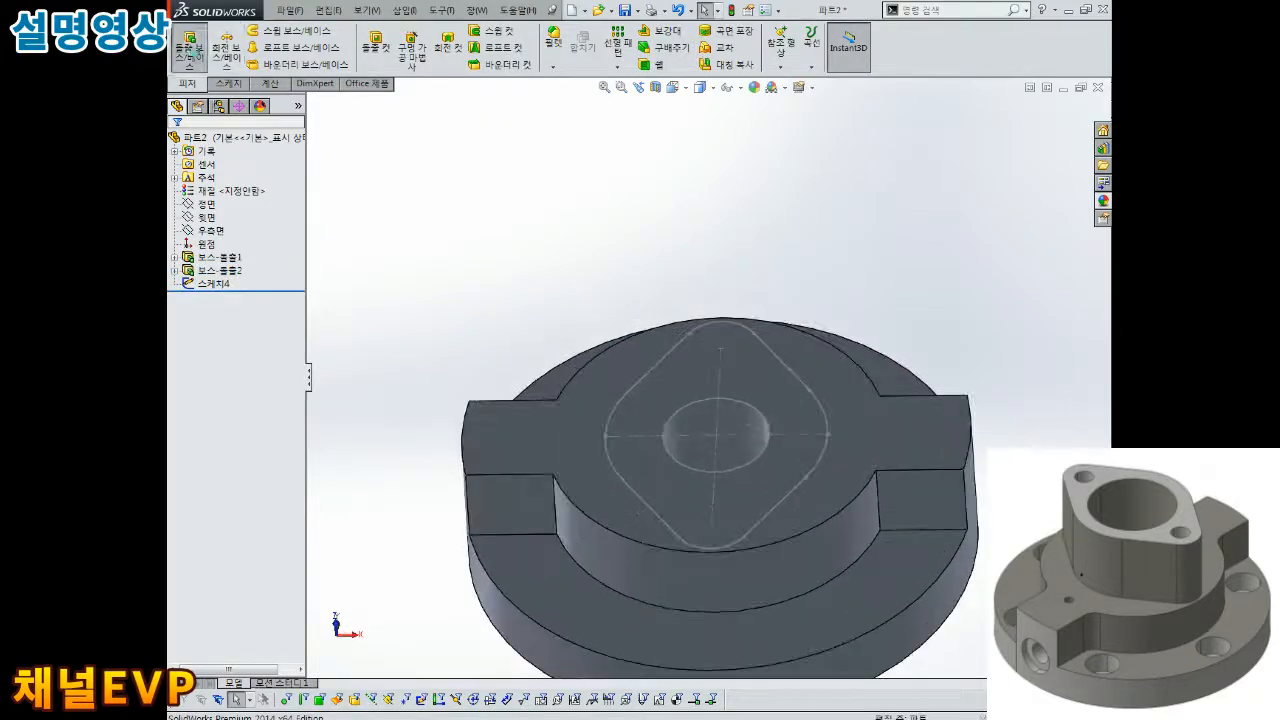
scroll(713, 371, "down", 2)
left_click(736, 421)
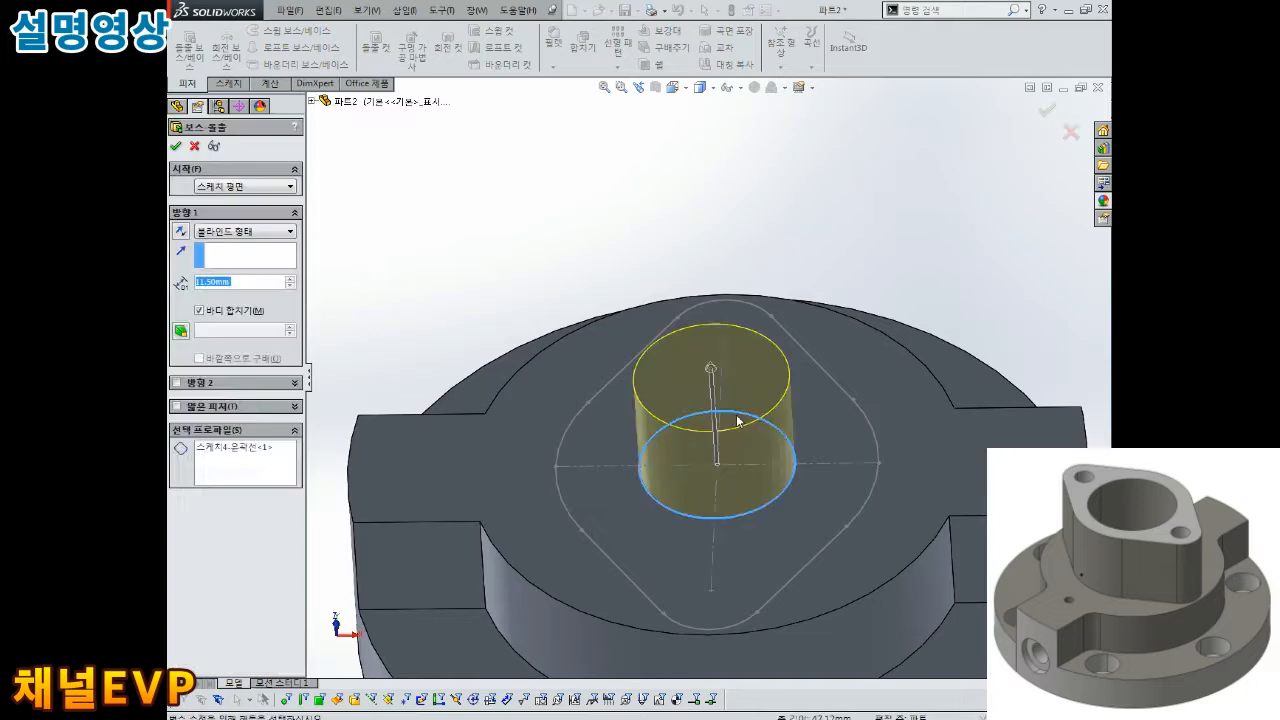
left_click(605, 426)
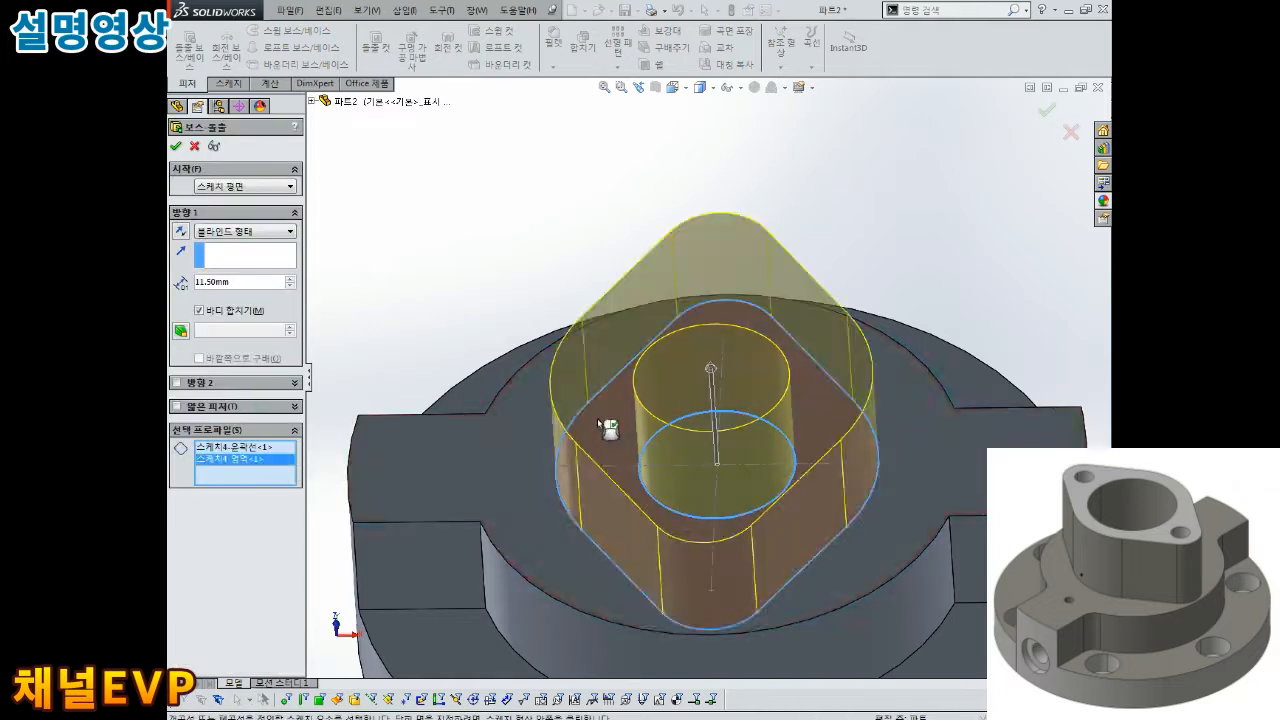
left_click(246, 450)
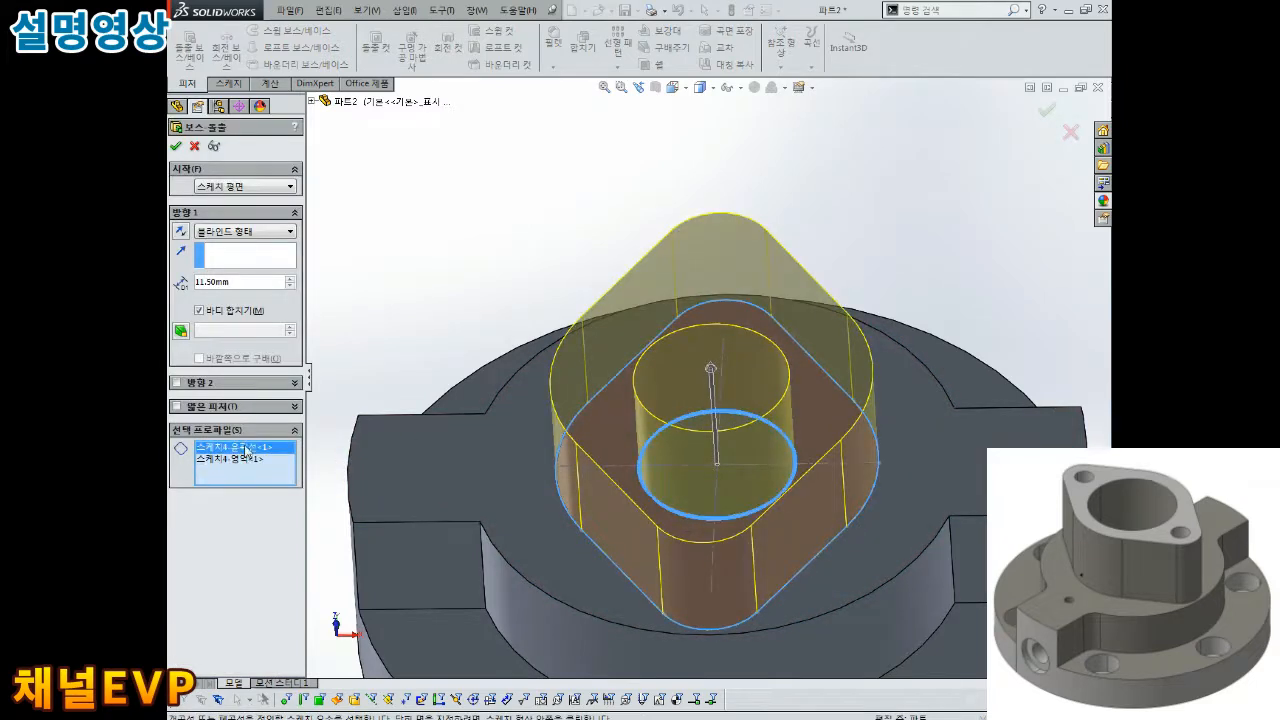
left_click(745, 483)
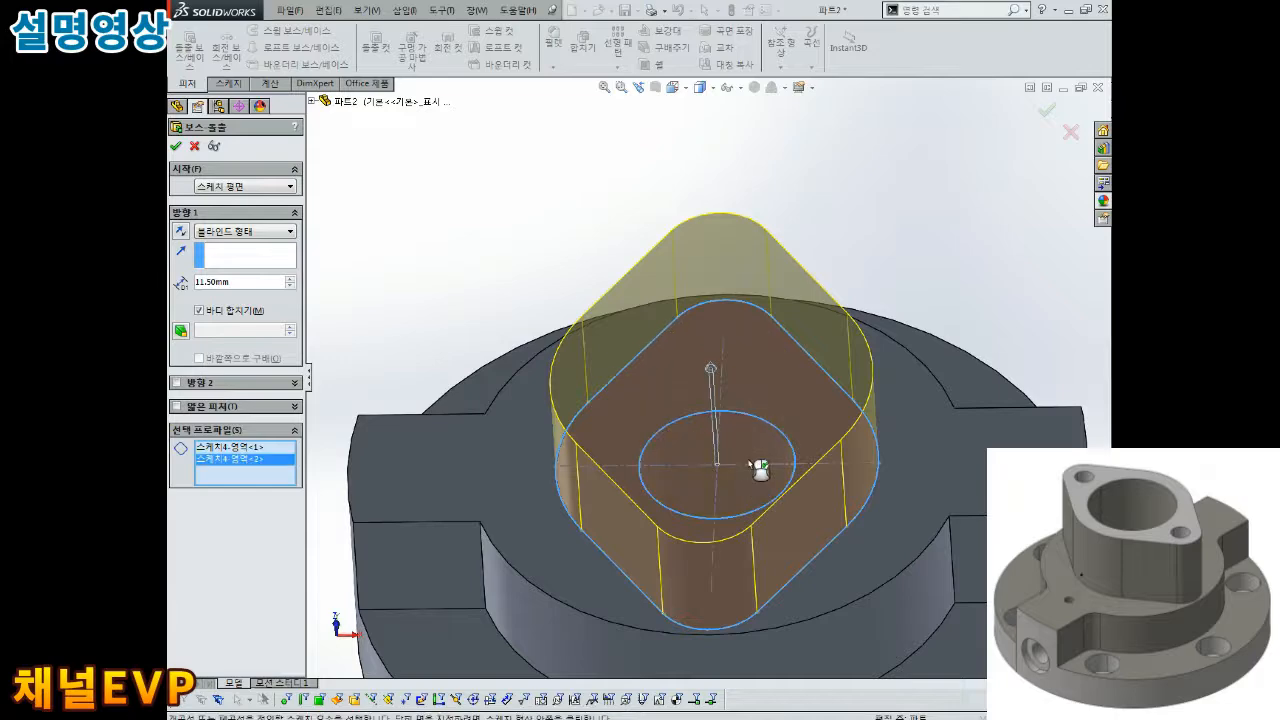
left_click(750, 464)
middle_click_drag(756, 464, 765, 440)
scroll(757, 490, "up", 2)
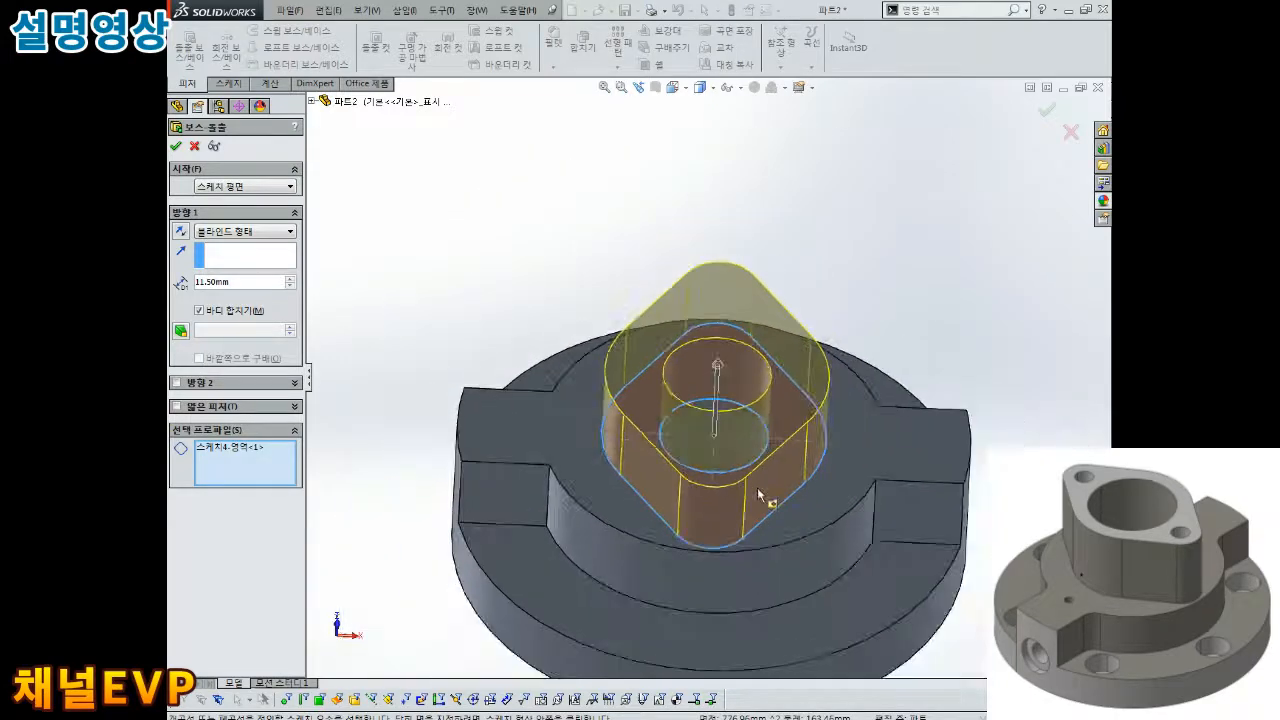
- Extrude the selected region upward to a blind depth of 39-20.5, giving 18.5 mm
middle_click_drag(757, 494, 712, 468)
type("39-20.5")
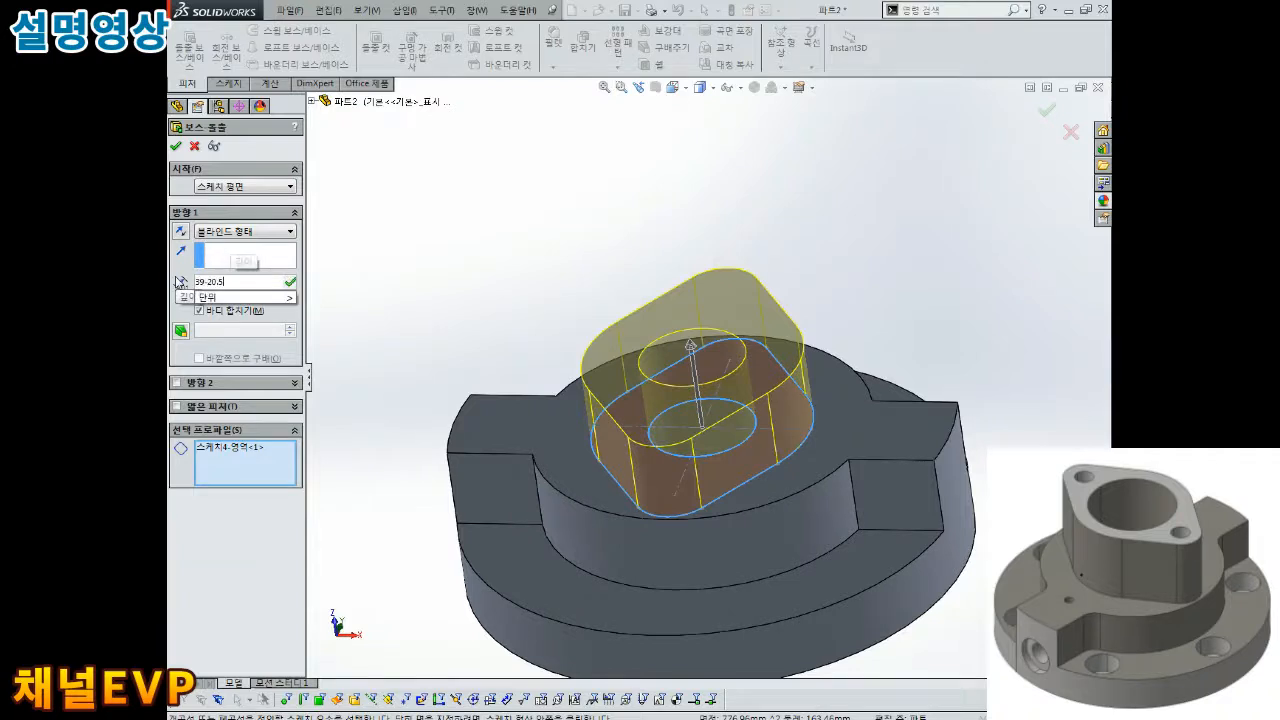
key("Return")
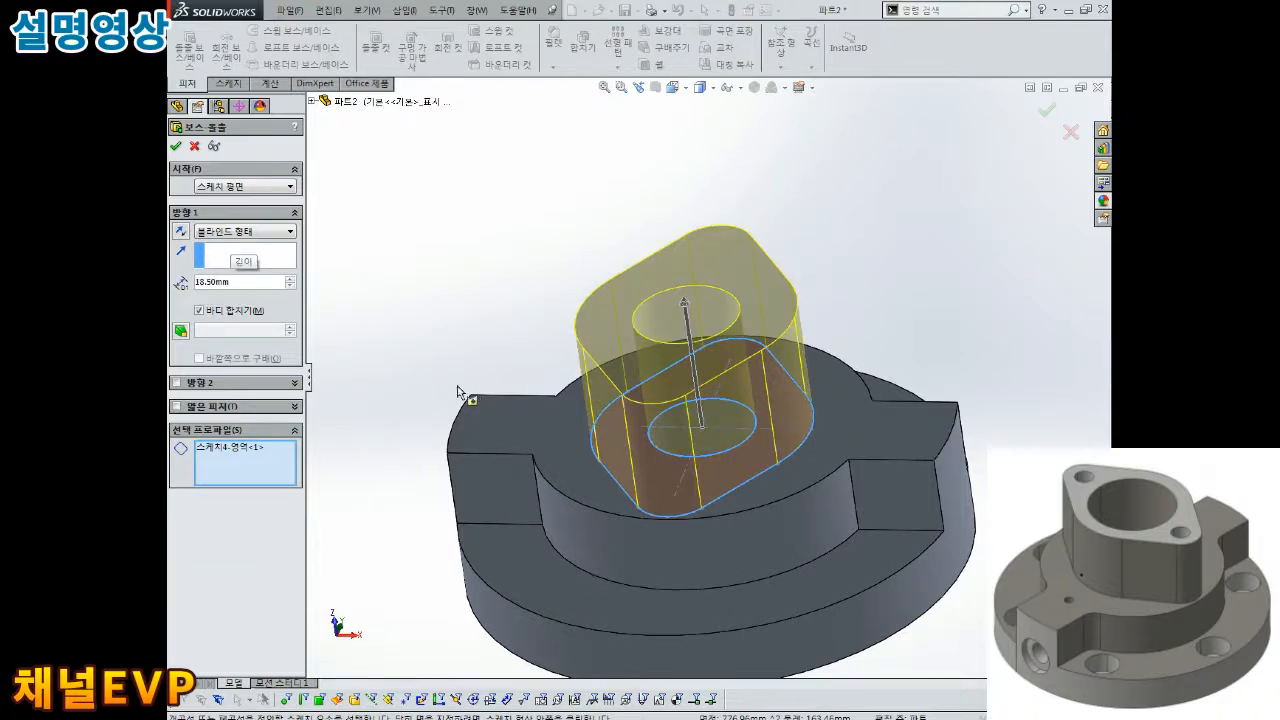
middle_click_drag(775, 425, 775, 388)
left_click(176, 148)
- Examine the new boss, the central bore and the underside of the base from several angles
middle_click_drag(490, 225, 497, 357)
middle_click(551, 403)
scroll(680, 374, "up", 4)
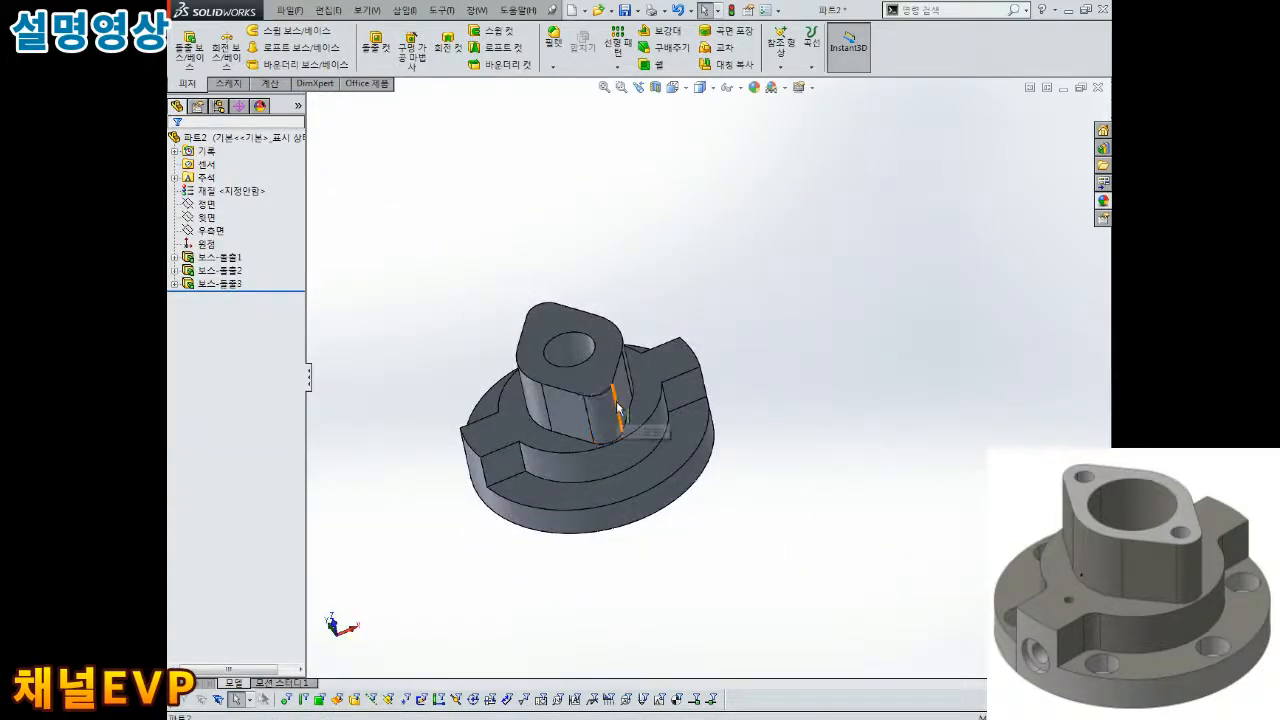
middle_click_drag(663, 380, 606, 361)
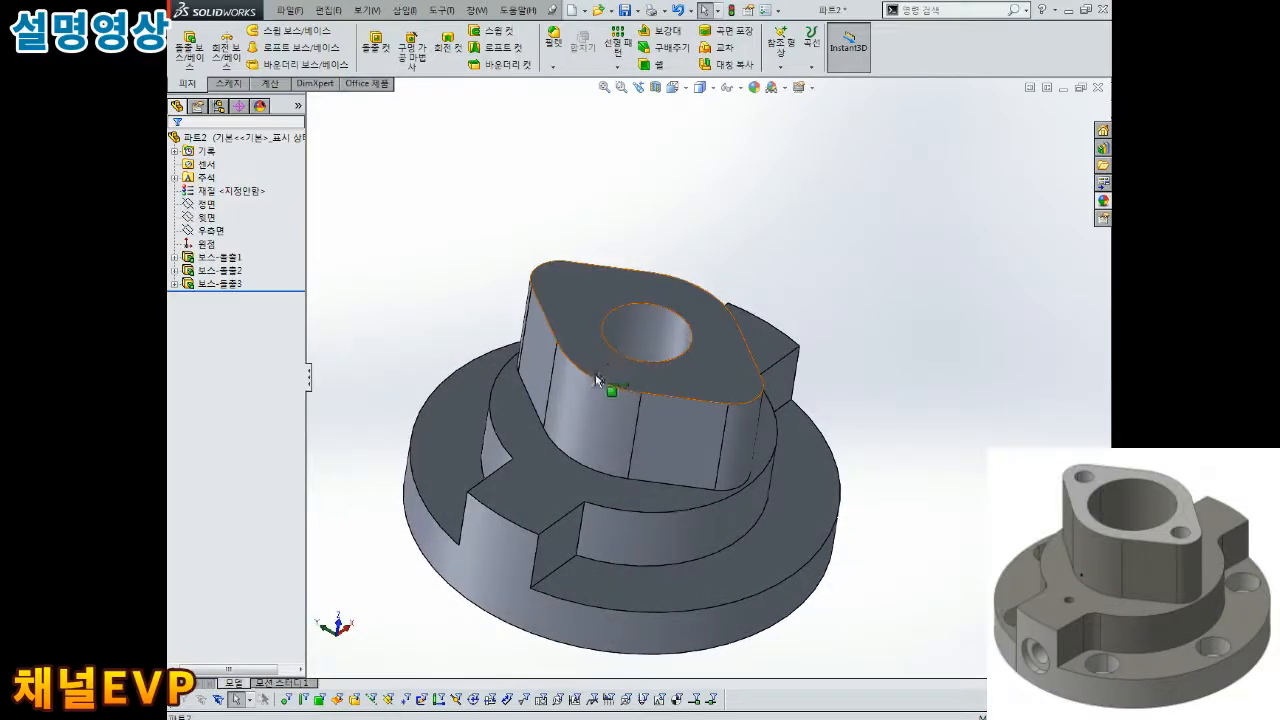
middle_click_drag(634, 370, 631, 220)
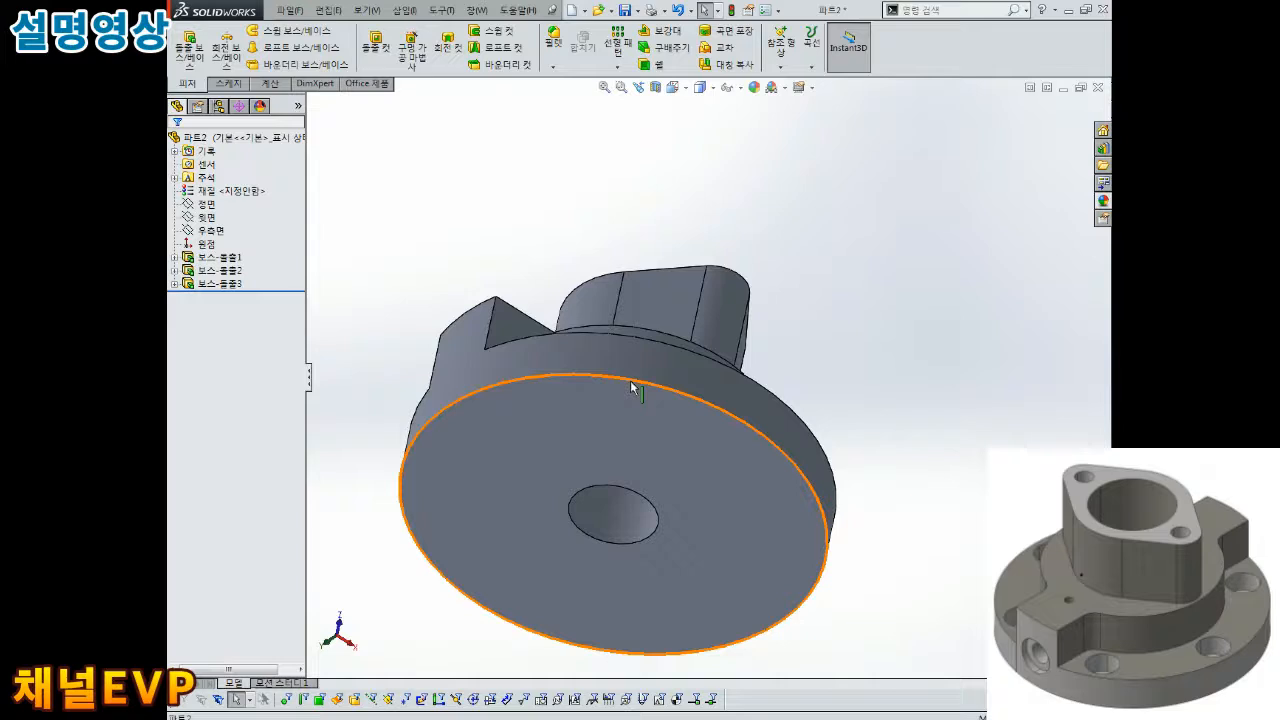
middle_click_drag(644, 398, 675, 480)
middle_click_drag(668, 372, 660, 477)
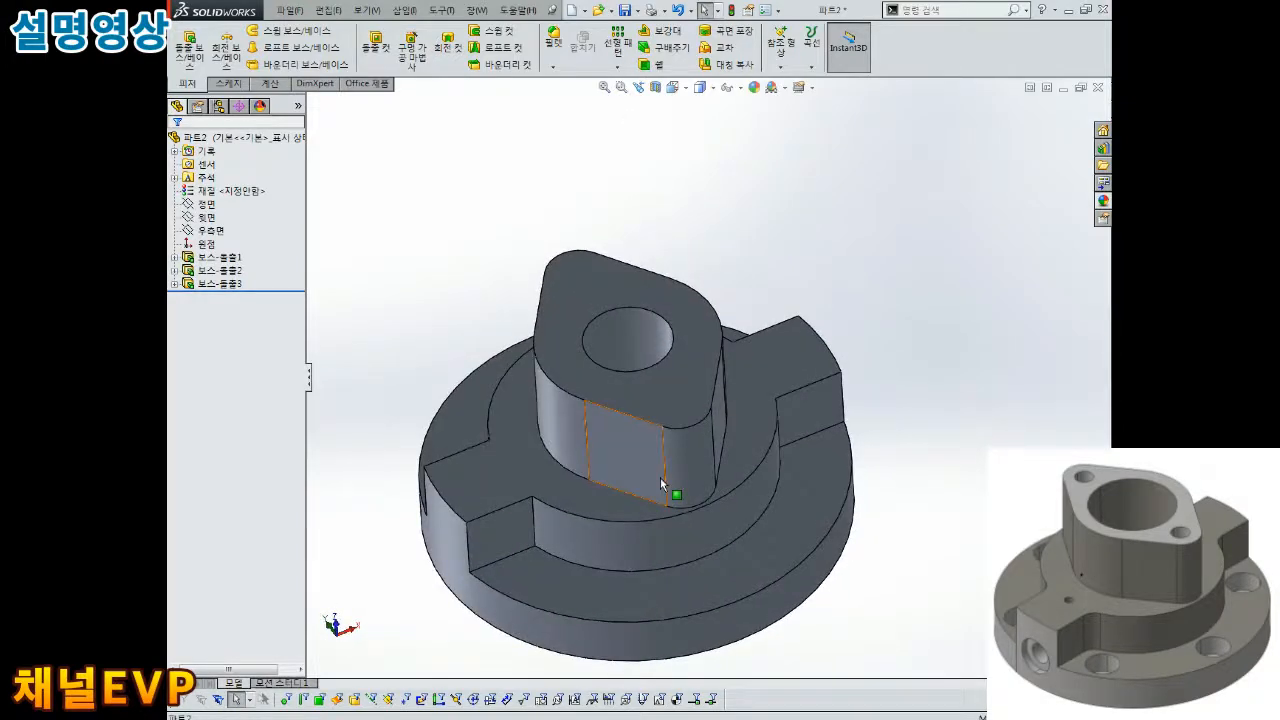
key("ctrl+7")
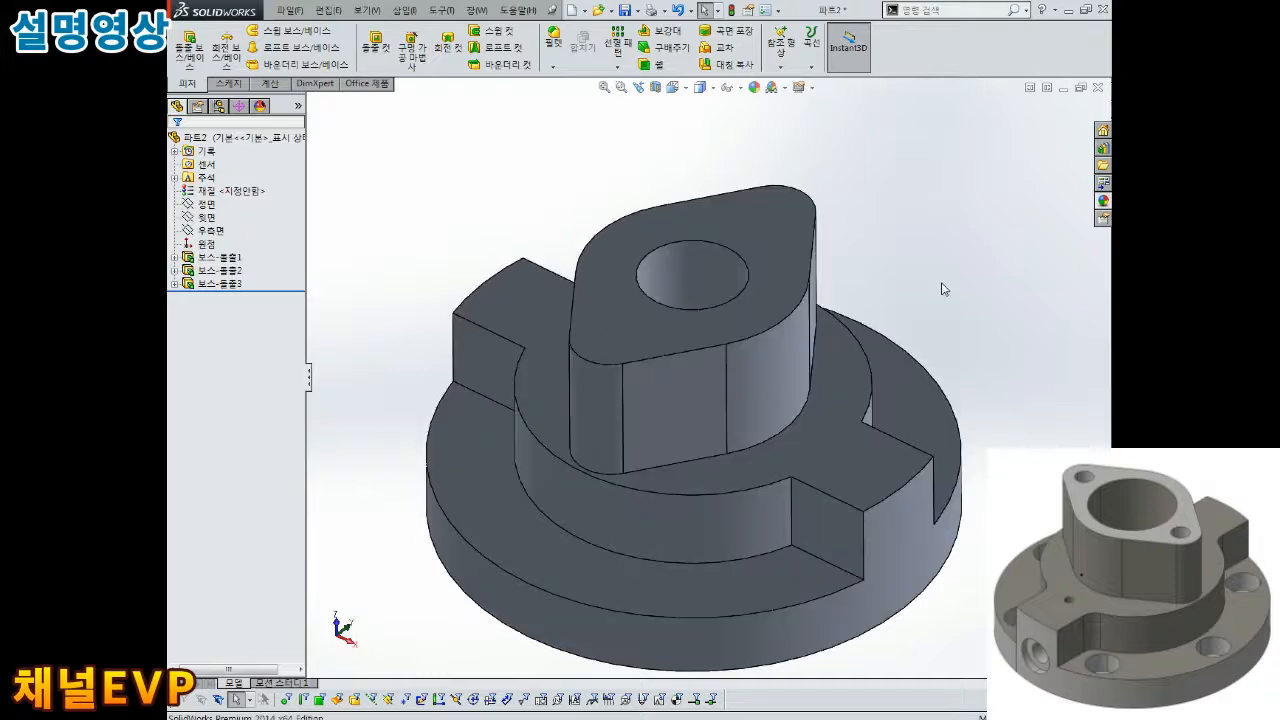
scroll(882, 534, "up", 3)
middle_click_drag(884, 540, 782, 446)
scroll(776, 444, "down", 3)
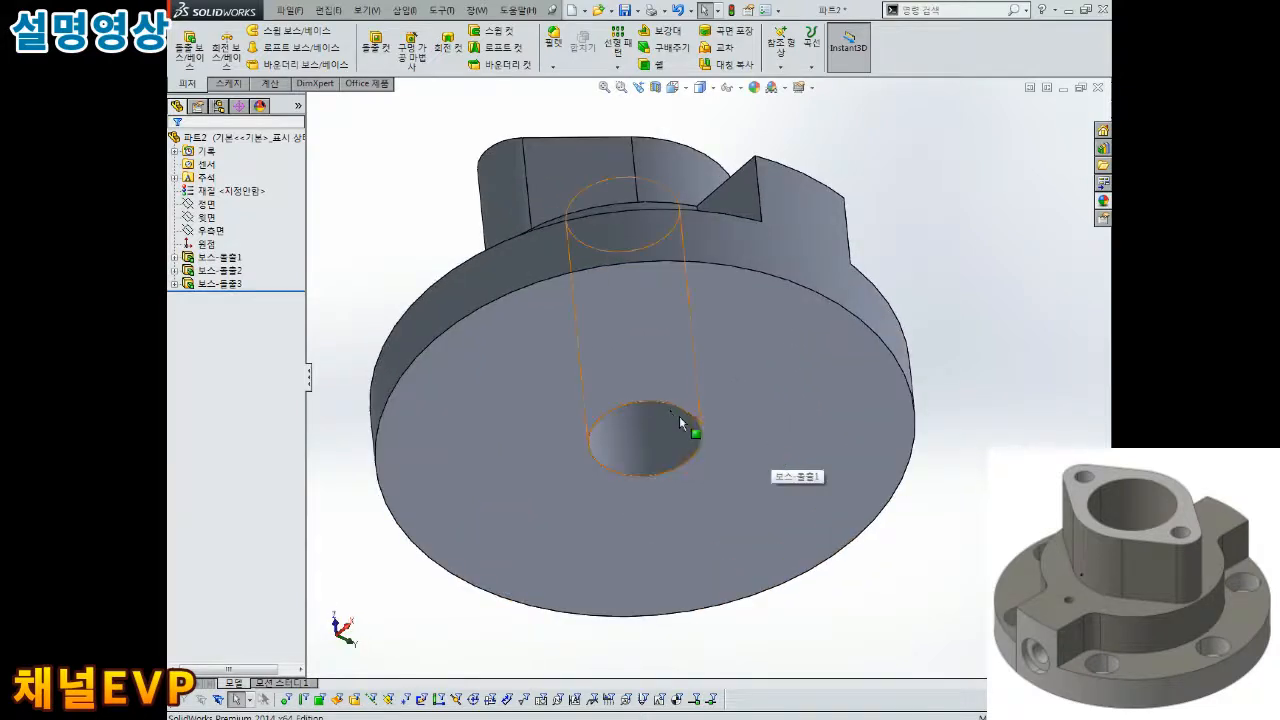
scroll(637, 352, "up", 3)
middle_click_drag(908, 240, 877, 357)
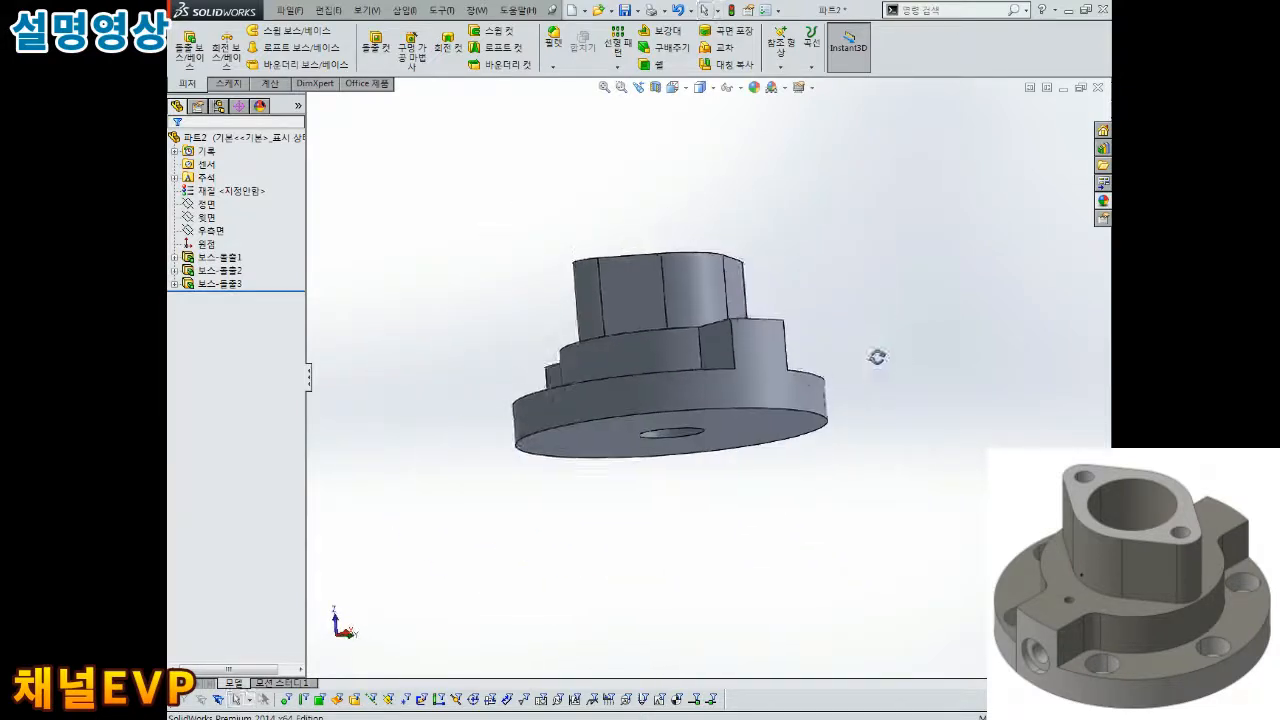
- Start a sketch on the base's underside and draw a circle about 44 mm in diameter, centred on the origin
scroll(667, 388, "down", 3)
middle_click_drag(666, 386, 689, 389)
left_click(689, 389)
left_click(758, 347)
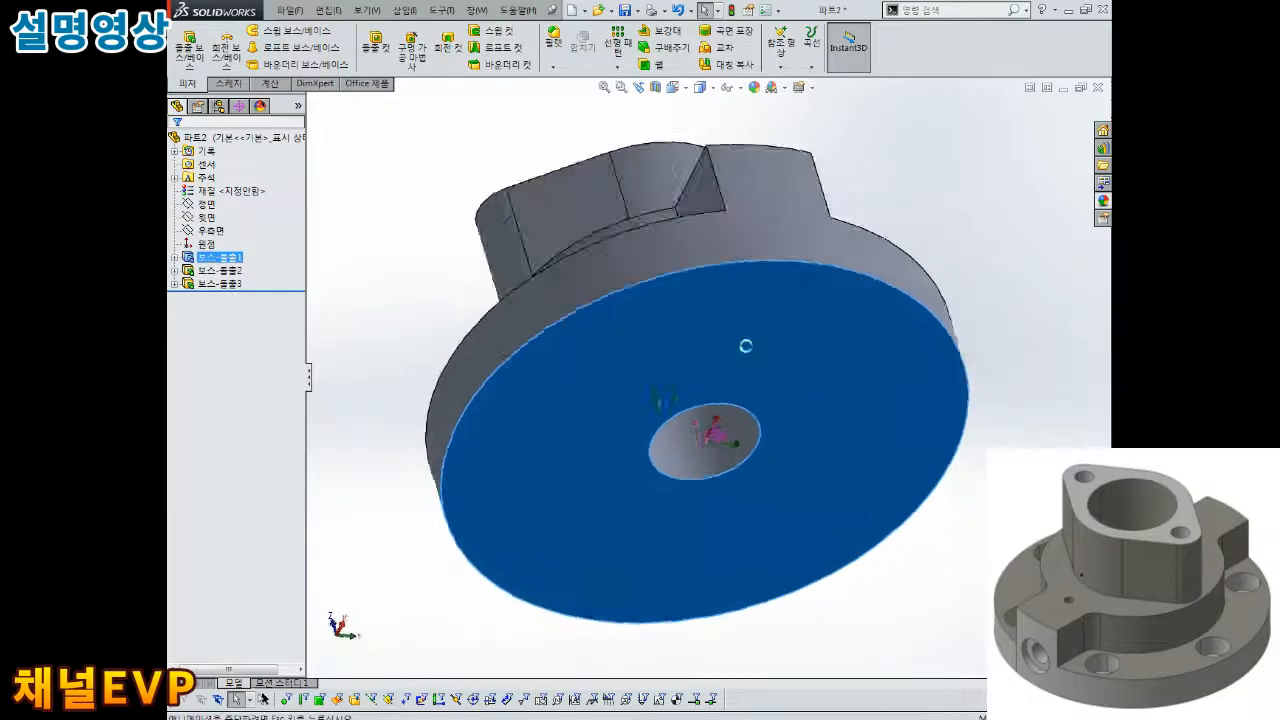
left_click(276, 30)
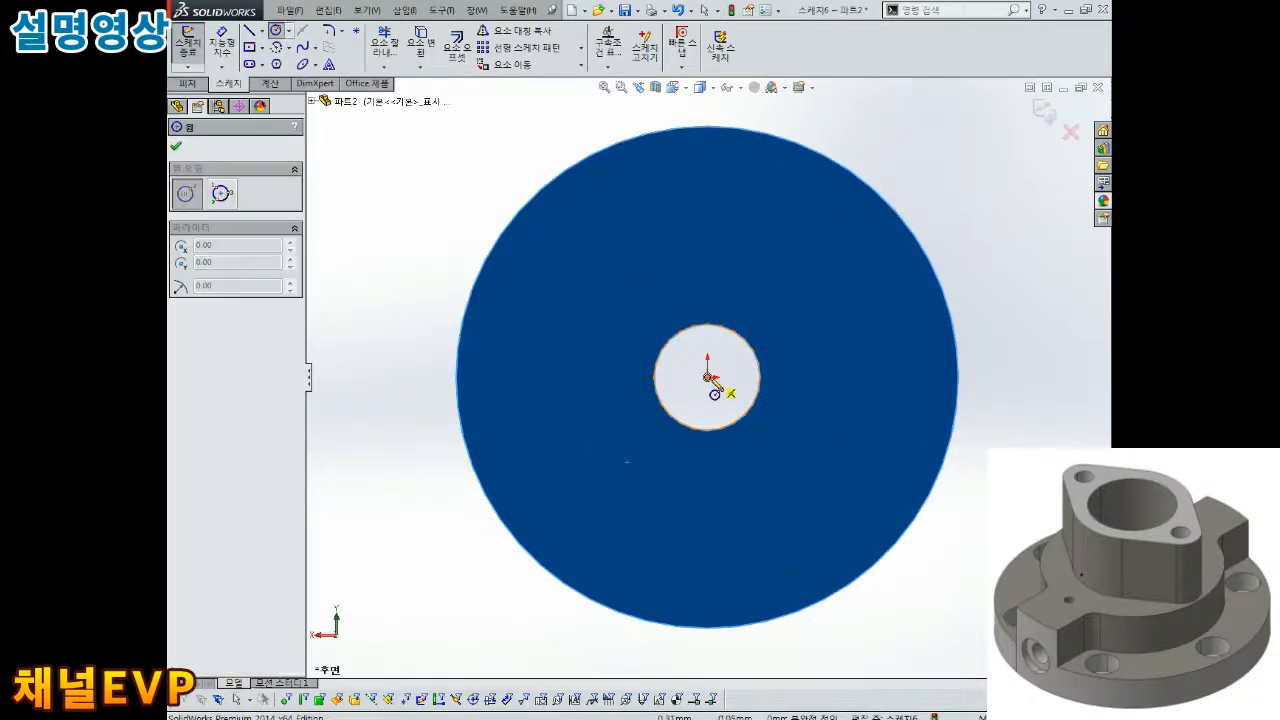
left_click(708, 376)
left_click(806, 266)
key("Escape")
- Dimension the underside circle's diameter as 31 mm
right_click_drag(980, 292, 966, 220)
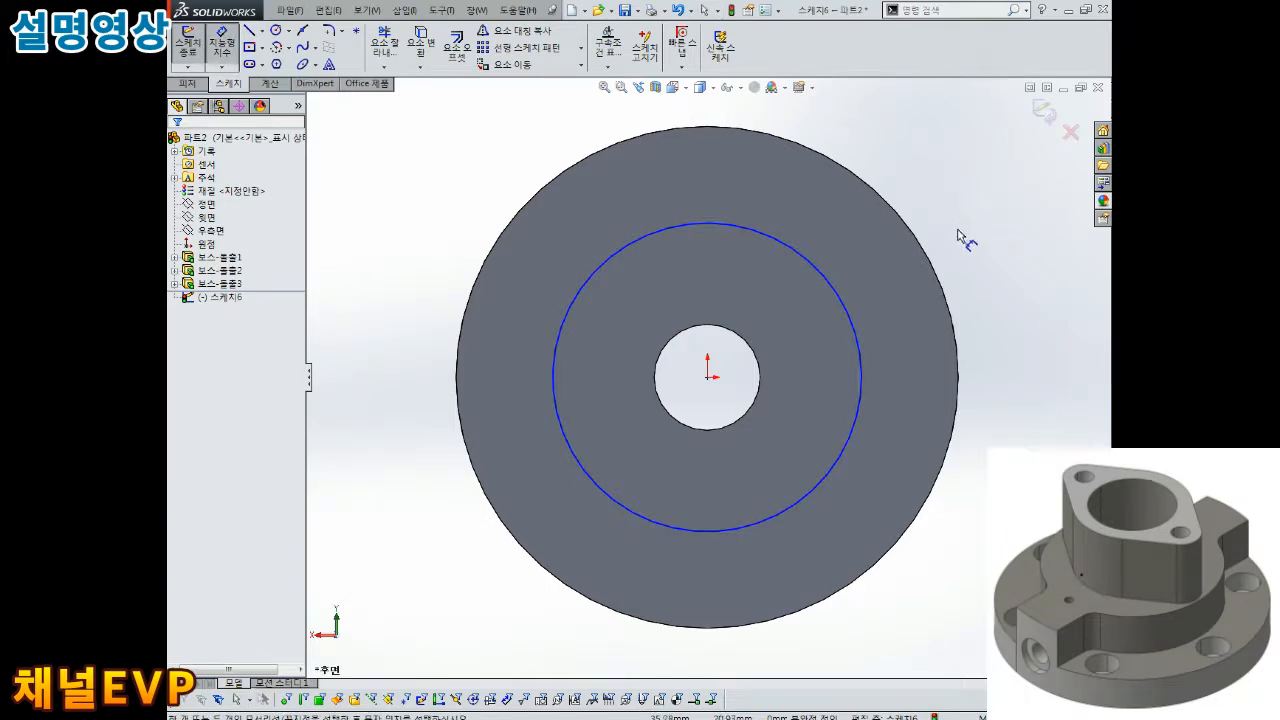
left_click(848, 290)
left_click(914, 228)
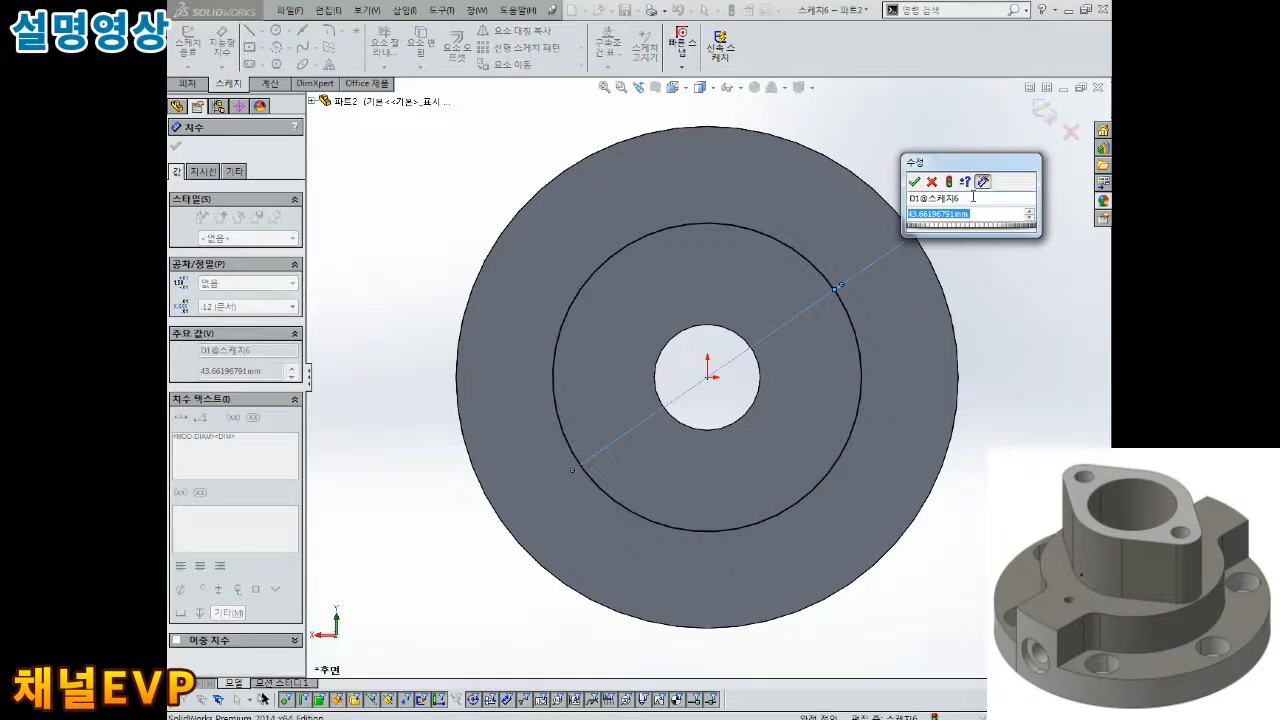
type("31")
key("Return")
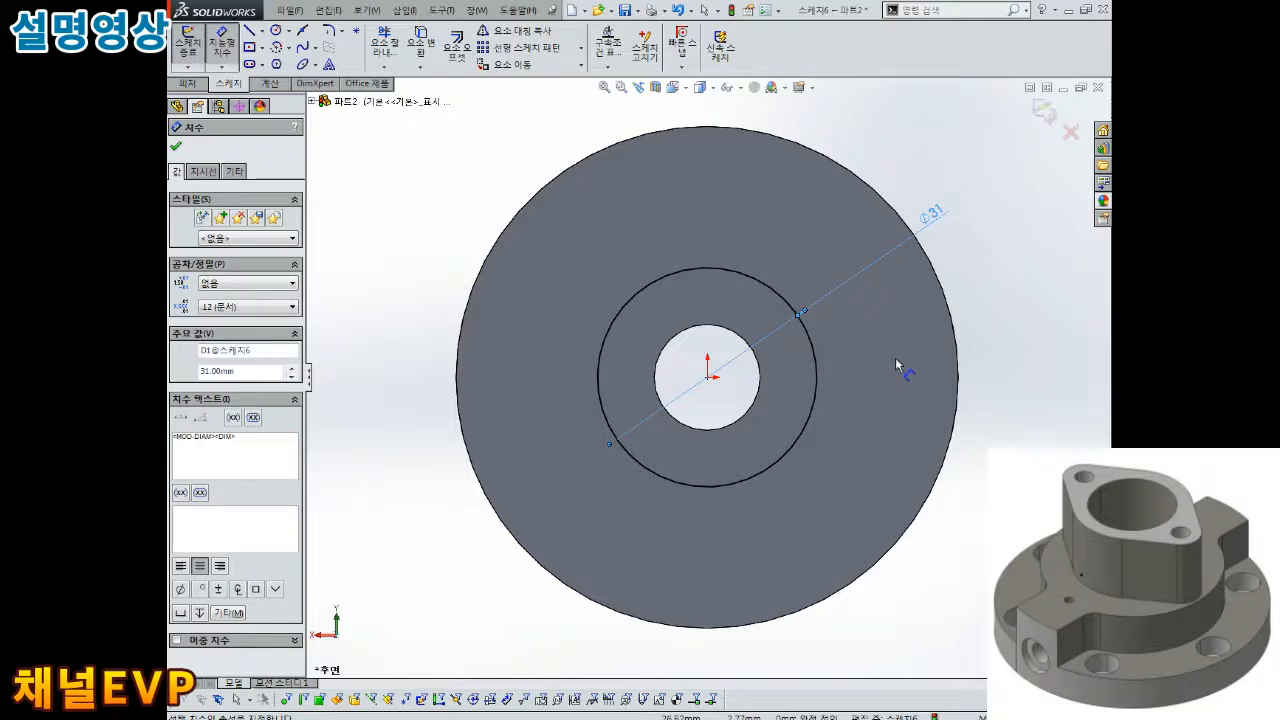
- Exit the sketch and cut the 31 mm circle into the base to a blind depth of 9 mm
middle_click_drag(914, 391, 958, 222)
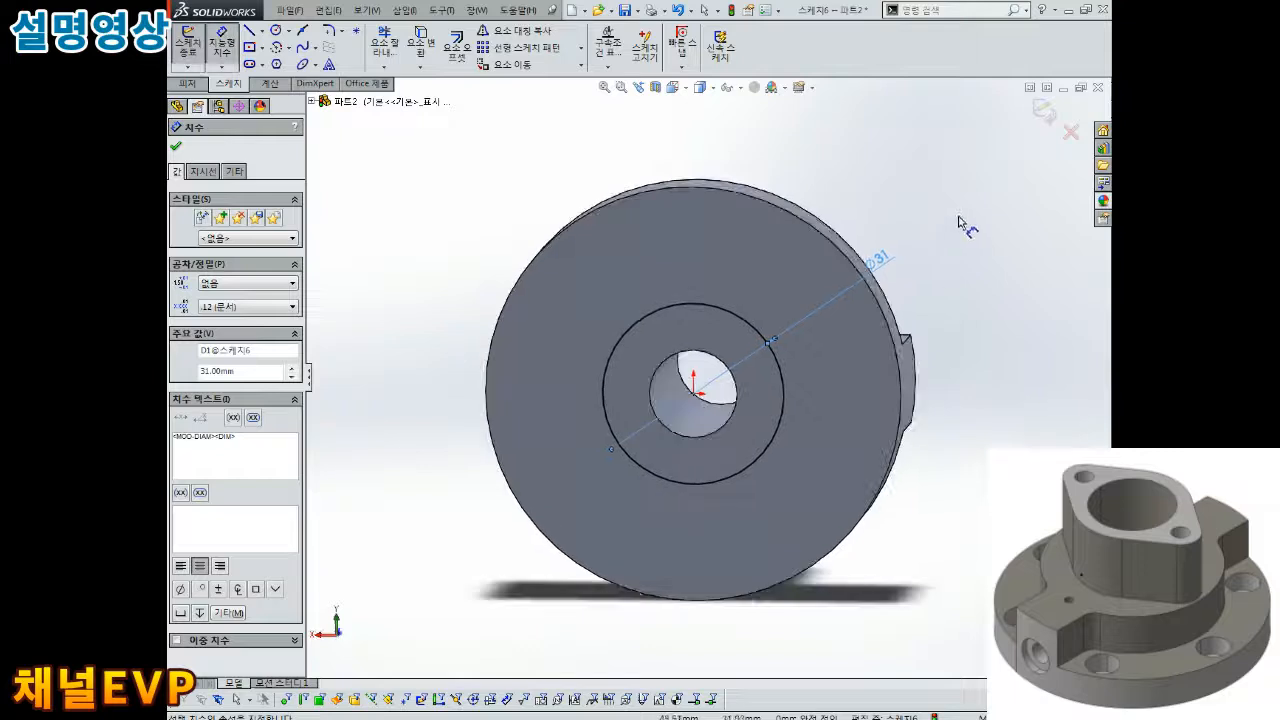
left_click(1044, 112)
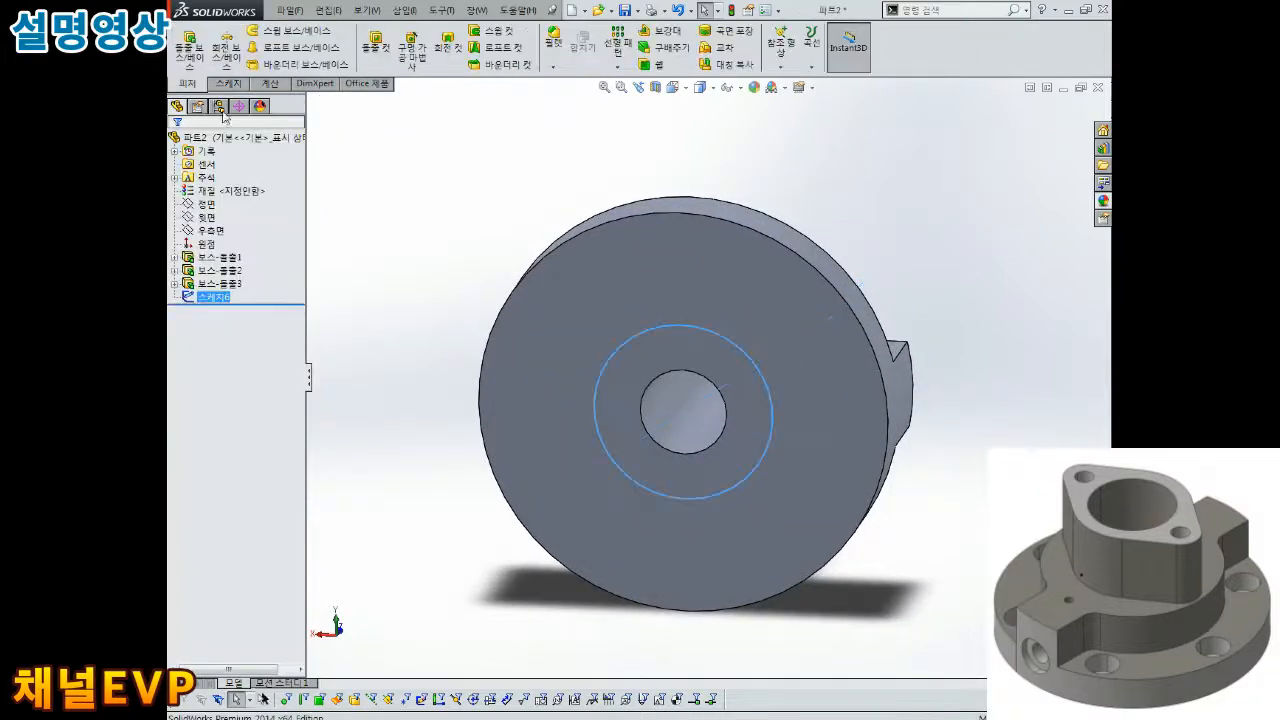
left_click(391, 52)
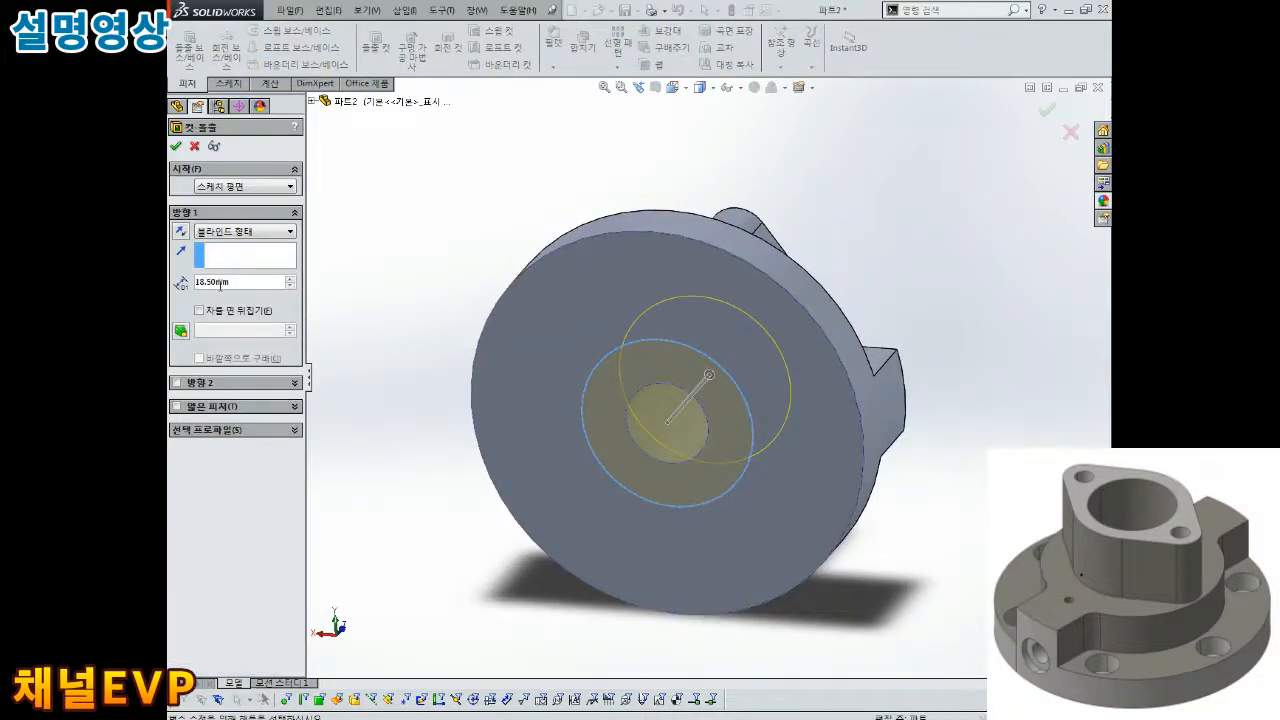
type("9")
key("Return")
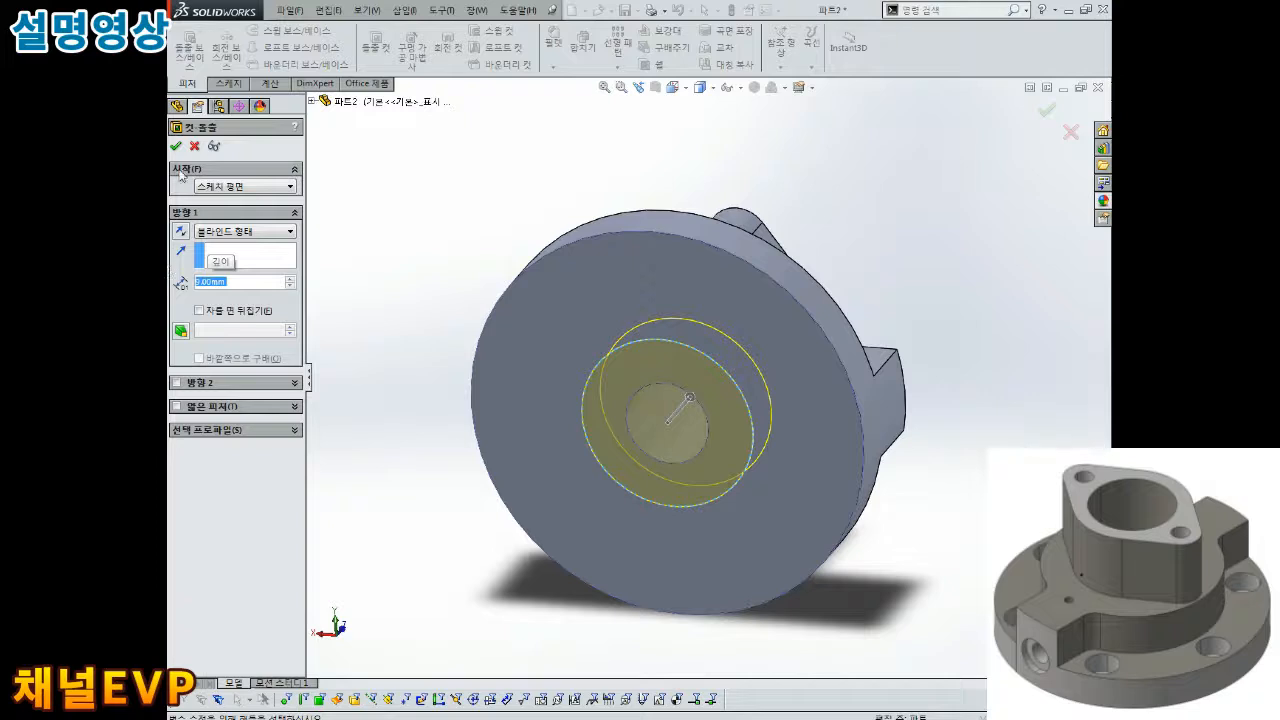
left_click(174, 150)
- Start a sketch on the floor of the underside recess and draw a 25 mm diameter circle centred on the origin
middle_click_drag(520, 415, 558, 258)
middle_click_drag(617, 294, 703, 366)
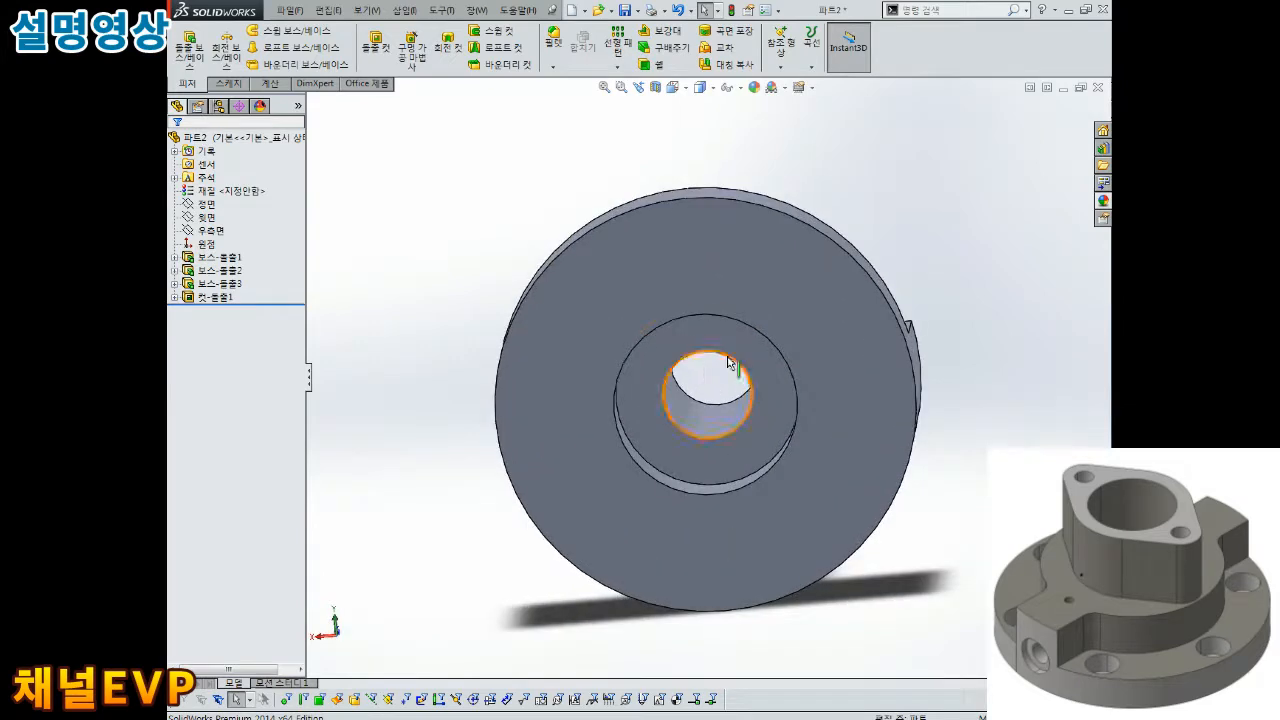
scroll(728, 363, "down", 3)
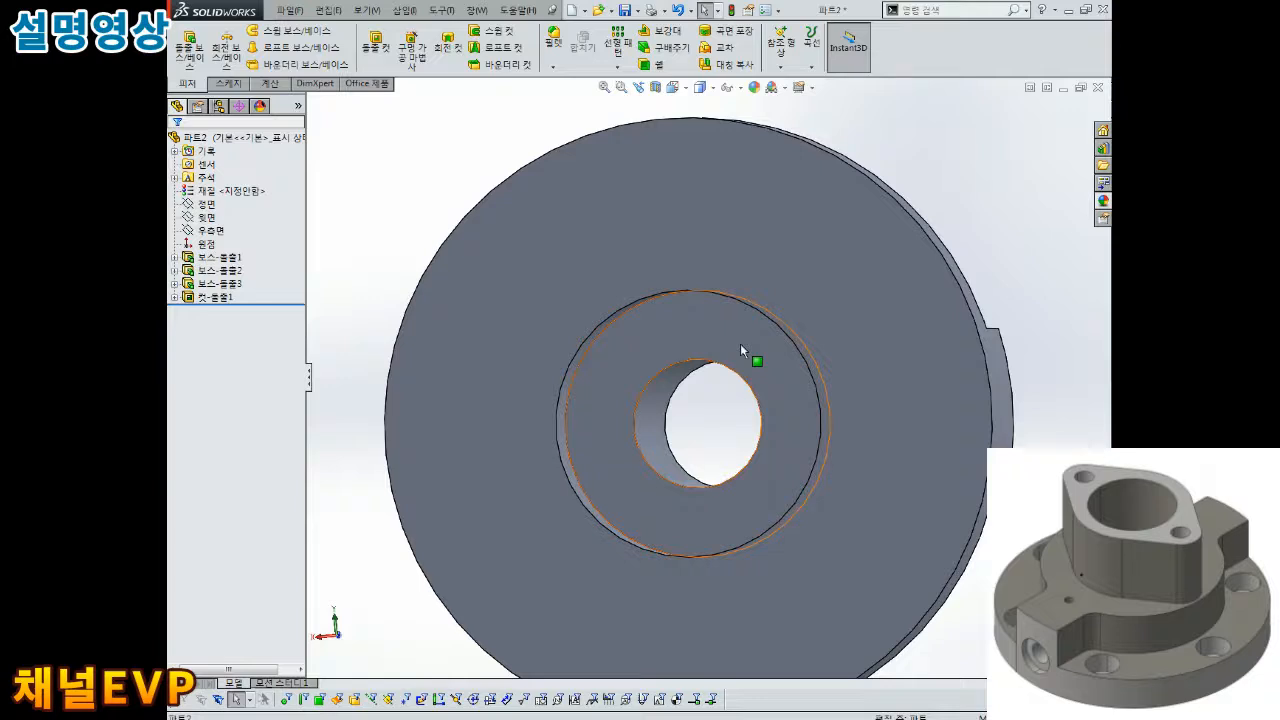
mouse_move(741, 337)
middle_mouse_down()
mouse_move(731, 371)
mouse_move(749, 434)
mouse_move(734, 323)
mouse_move(728, 334)
middle_mouse_up()
scroll(731, 356, "up", 3)
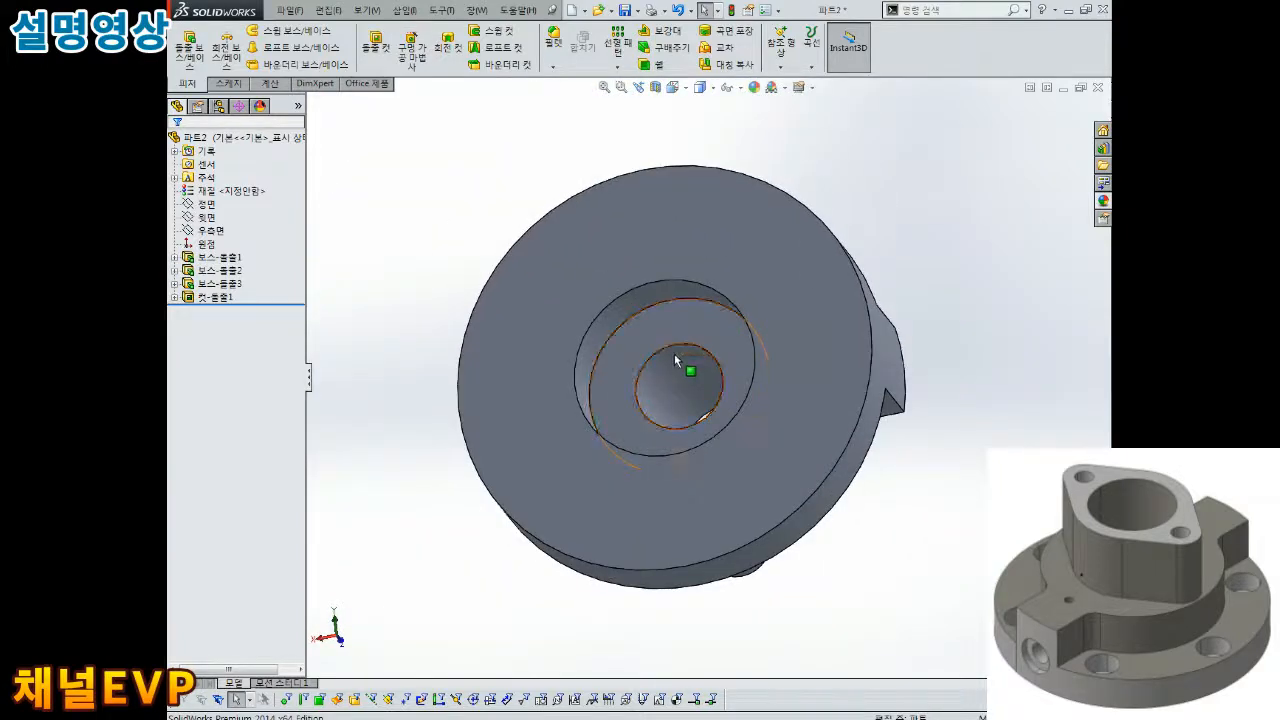
left_click(658, 325)
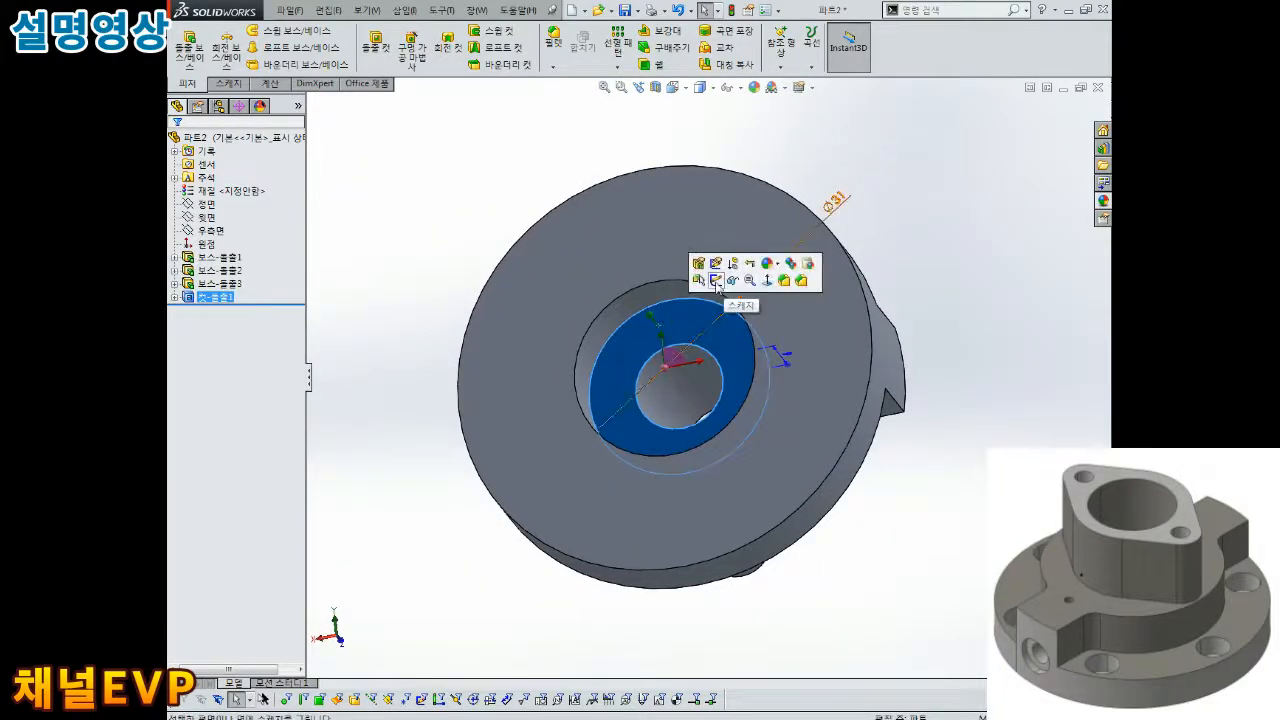
left_click(715, 280)
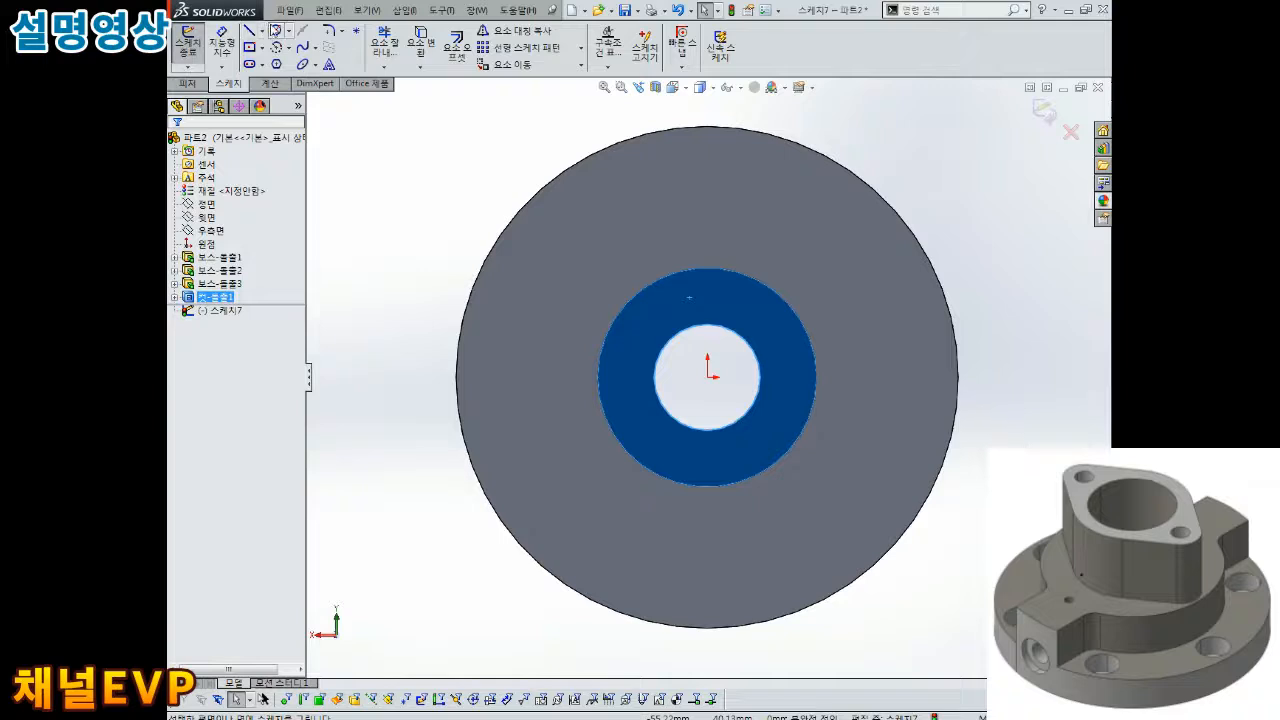
left_click(275, 30)
left_click(707, 378)
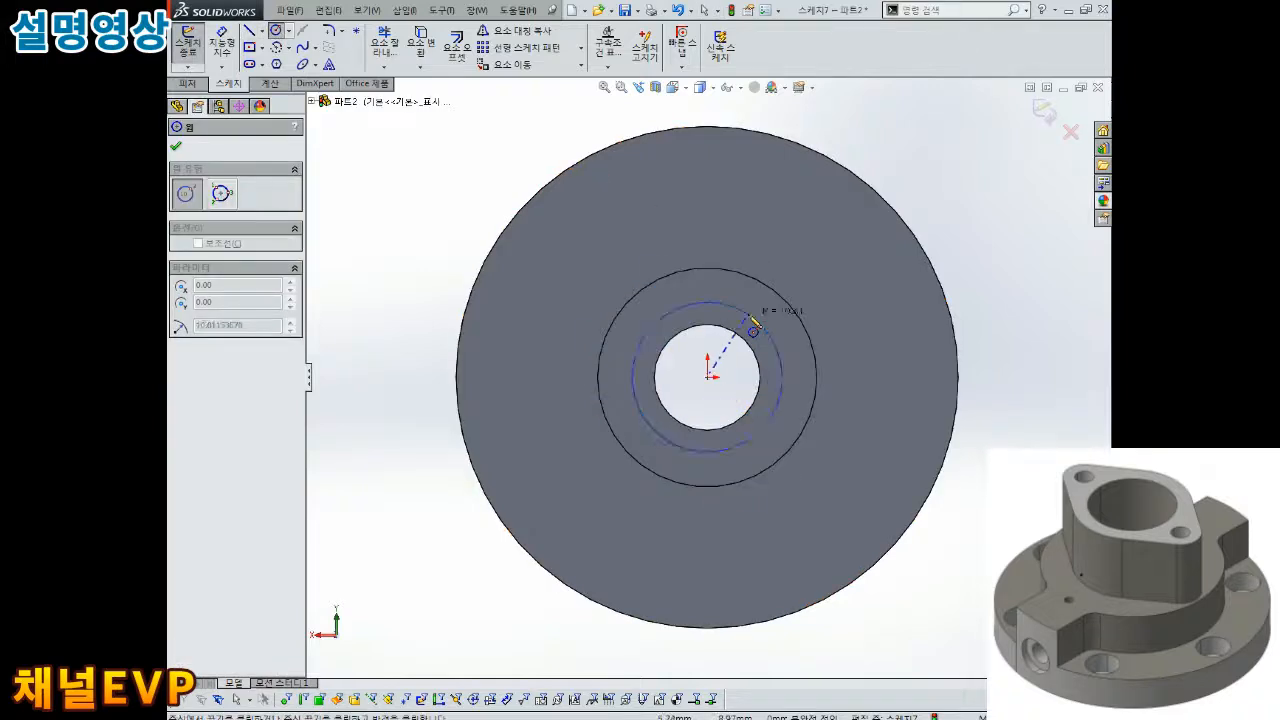
left_click(751, 314)
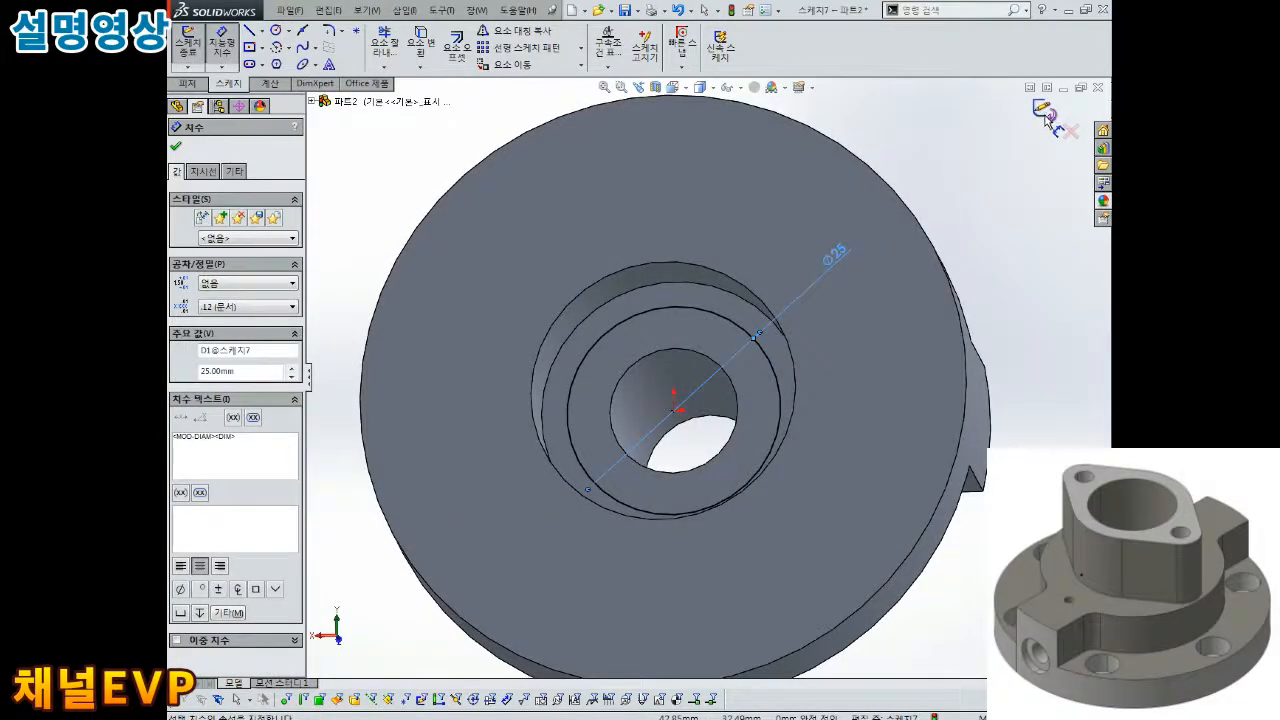
- Exit the sketch and set up an extruded cut of the 25 mm circle with a blind depth of 7 mm
left_click(1045, 112)
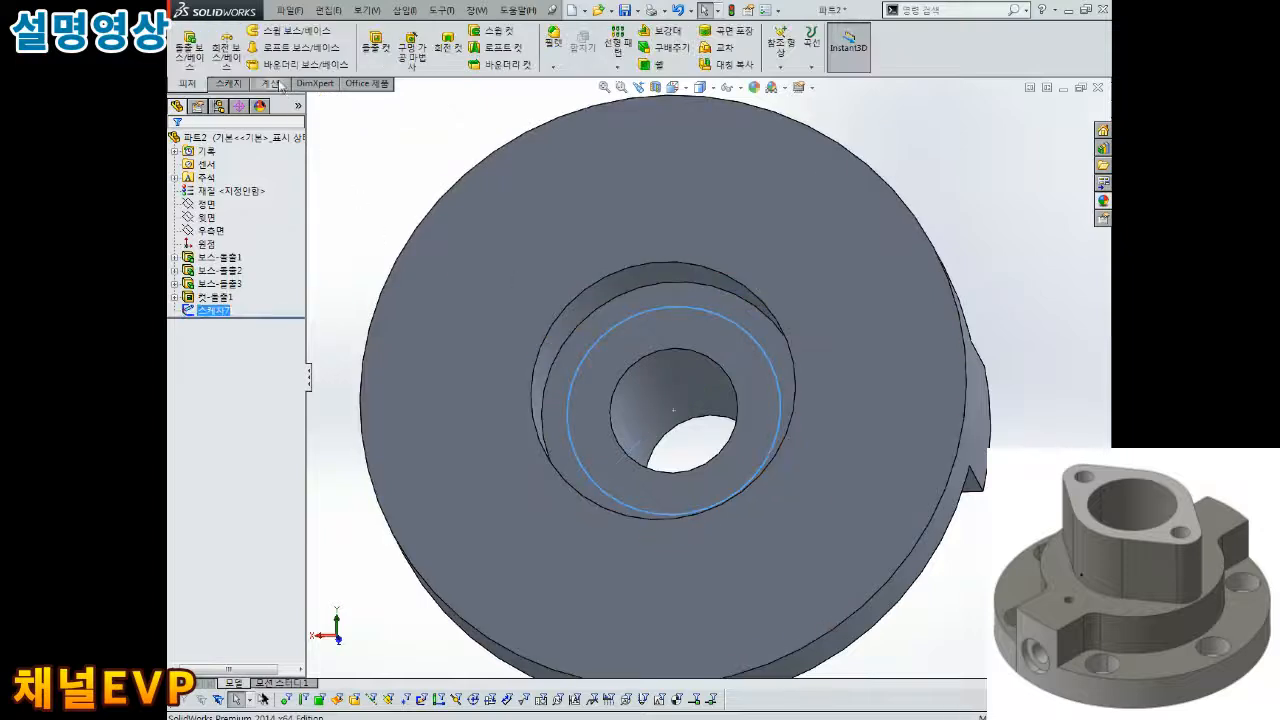
left_click(384, 50)
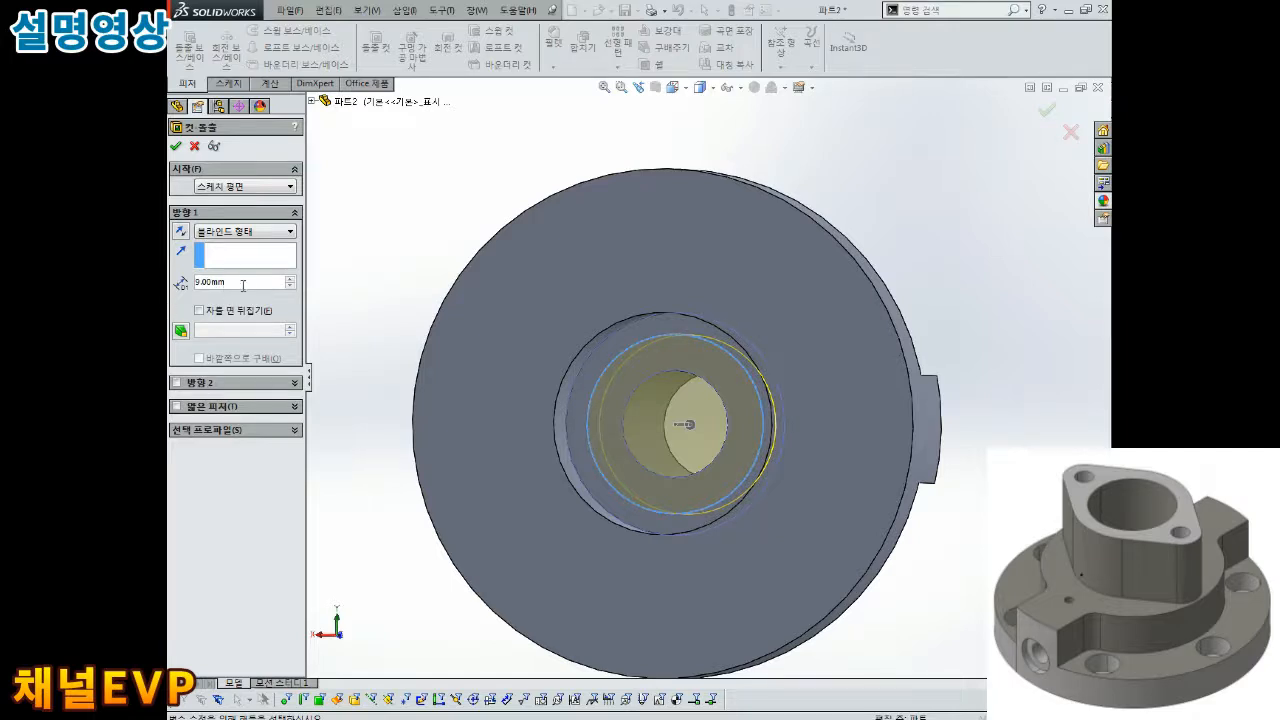
type("7")
key("Return")
middle_click_drag(700, 427, 372, 331)
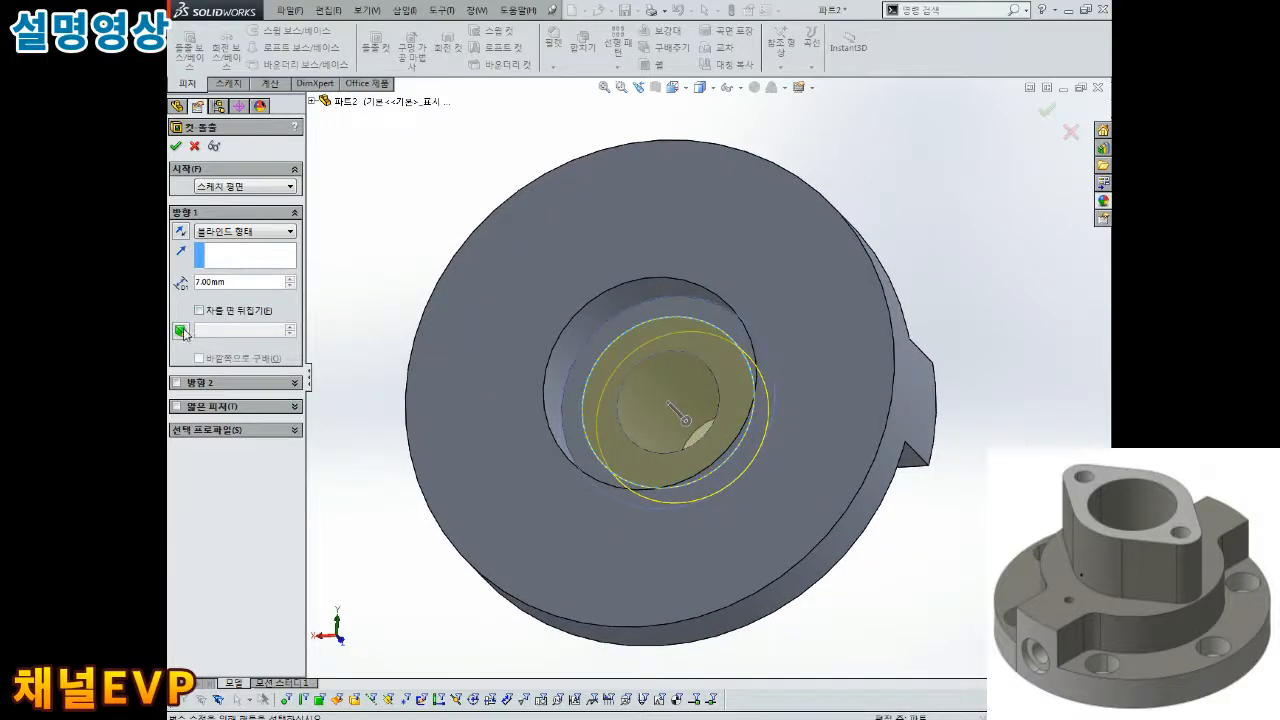
- Add a 15° draft to the 7 mm deep cut, narrowing it inward, and complete the feature
left_click(181, 330)
middle_click_drag(765, 446, 806, 478)
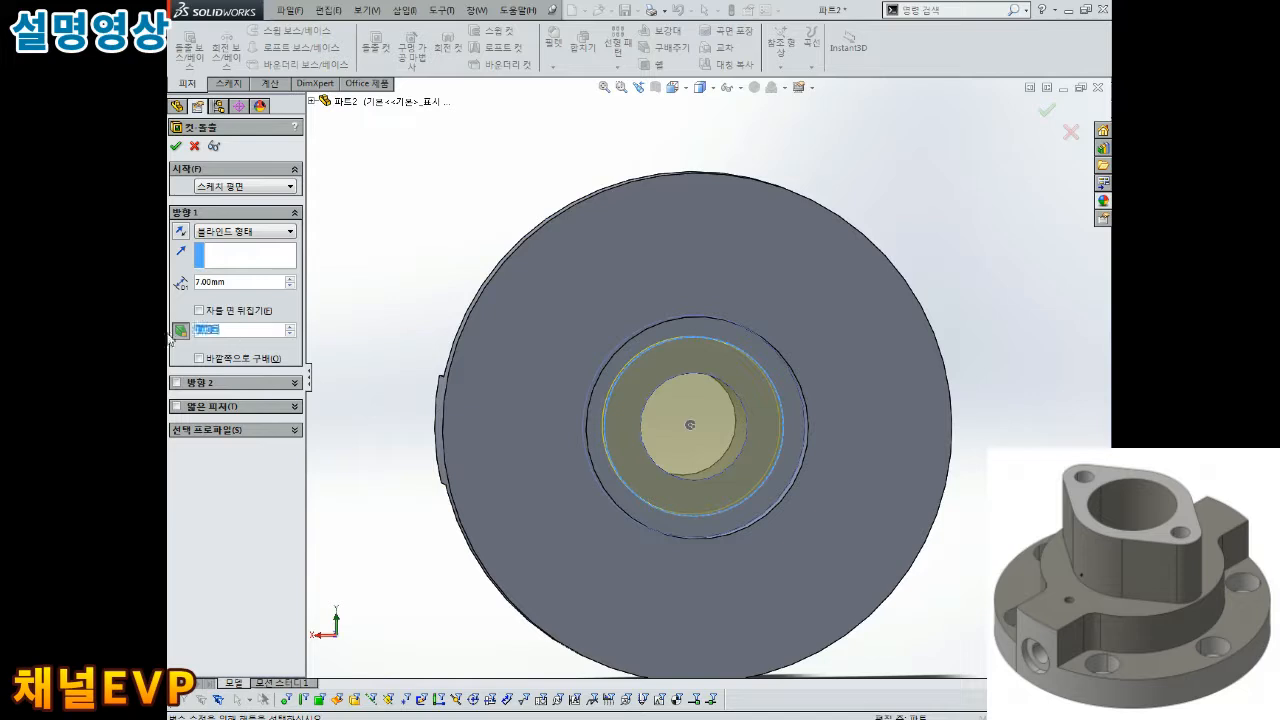
type("15")
key("Return")
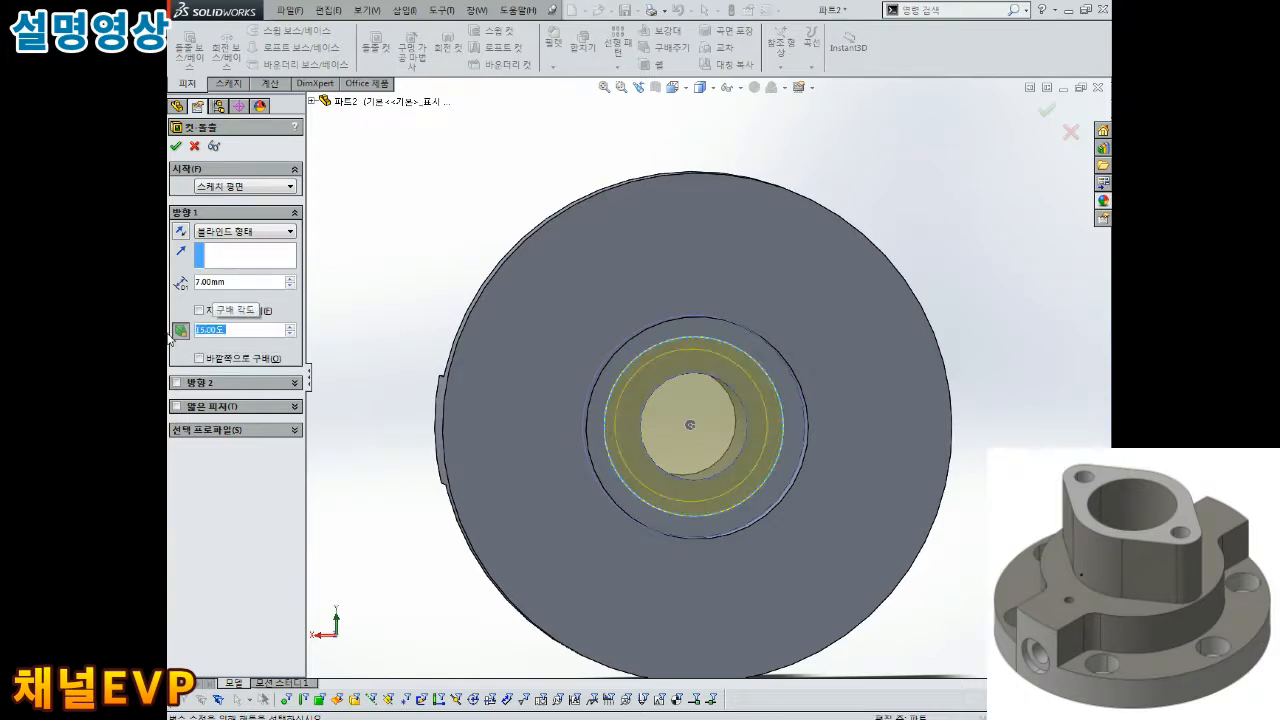
middle_click_drag(810, 451, 733, 220)
scroll(698, 319, "down", 2)
middle_click_drag(714, 309, 707, 304)
scroll(811, 452, "up", 2)
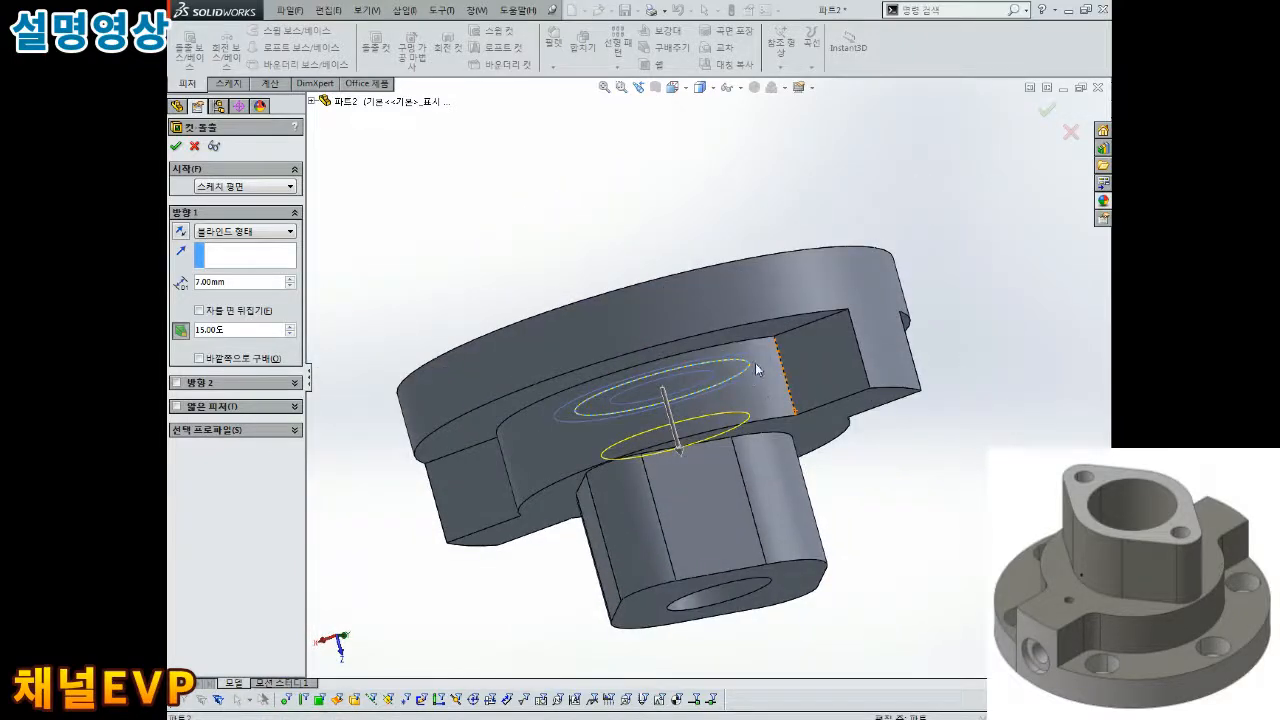
middle_click_drag(741, 423, 641, 388)
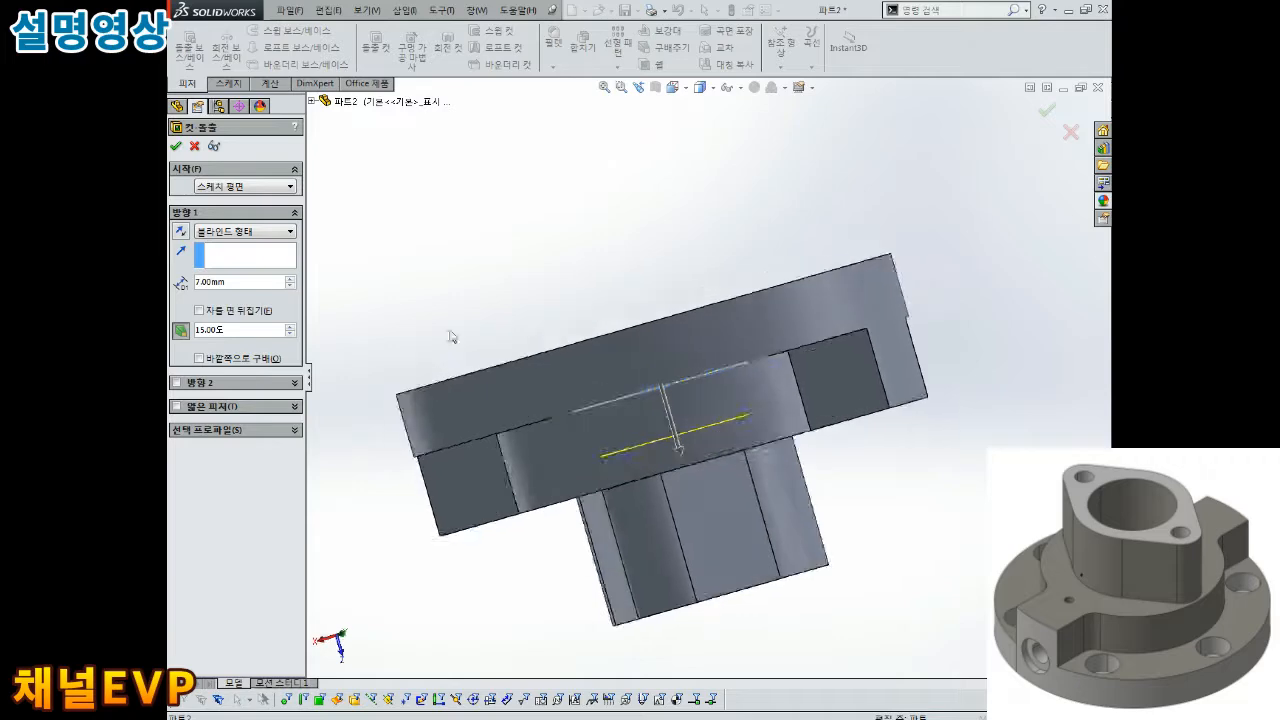
left_click(178, 148)
- Examine the tapered recess and the steps of the bore from the underside of the base
middle_click_drag(608, 223, 665, 358)
scroll(669, 362, "down", 2)
middle_click_drag(684, 462, 690, 525)
scroll(708, 422, "up", 4)
middle_click_drag(706, 430, 667, 399)
scroll(667, 399, "down", 2)
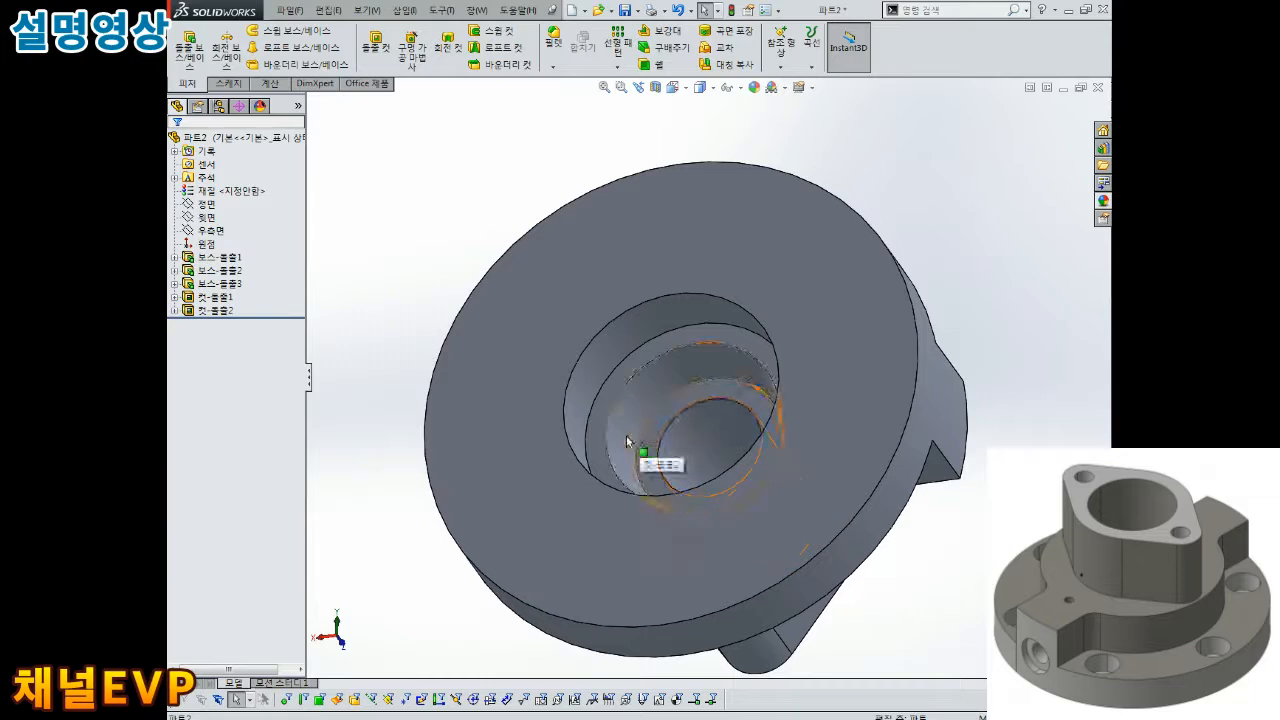
scroll(694, 447, "up", 2)
middle_click_drag(694, 447, 734, 397)
scroll(725, 425, "up", 3)
scroll(734, 397, "down", 4)
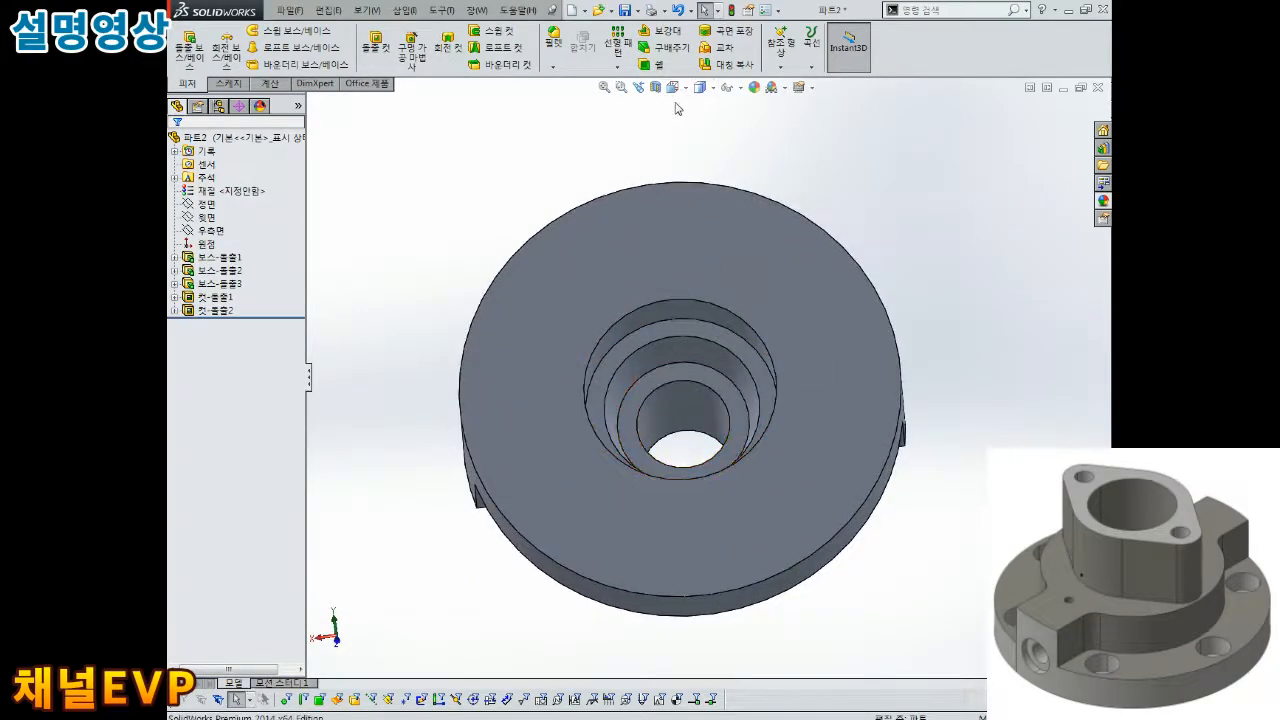
- Section the model along the Top plane, inspect the stepped and tapered bore profile, and close the section view
left_click(655, 88)
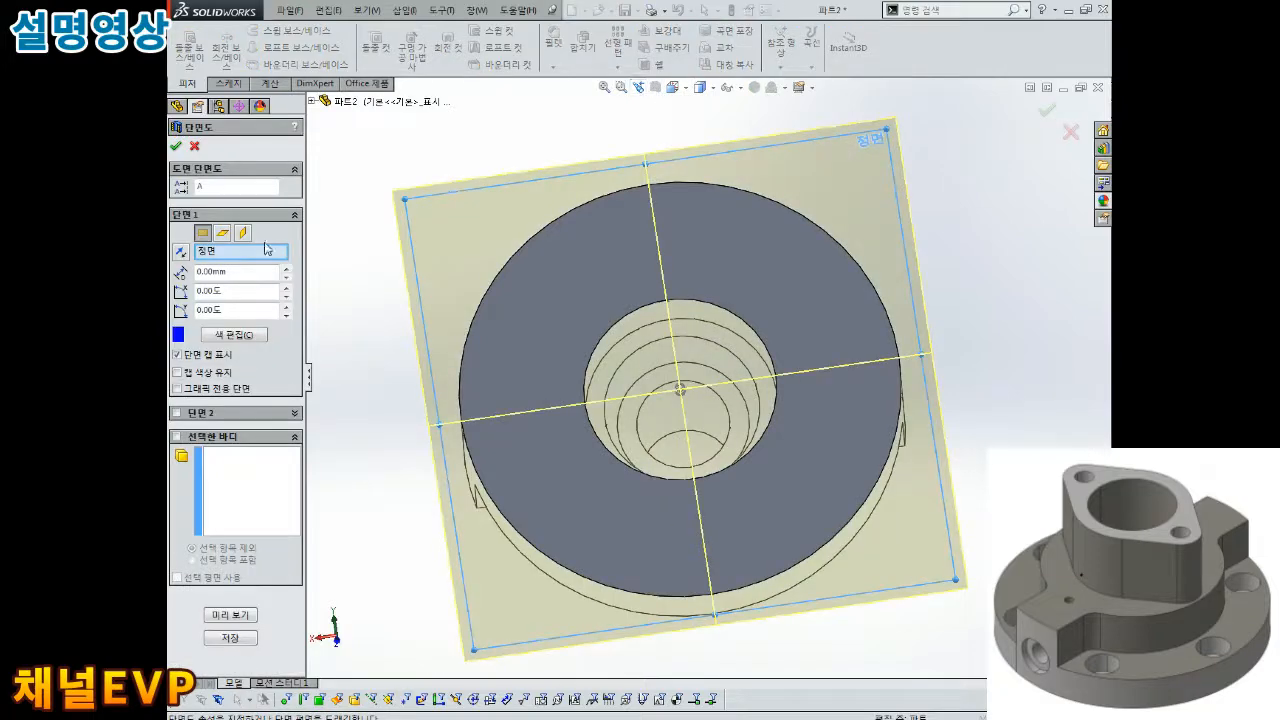
left_click(222, 233)
left_click(176, 150)
middle_click_drag(600, 423, 786, 330)
scroll(712, 388, "down", 2)
middle_click_drag(712, 400, 645, 430)
scroll(695, 430, "down", 3)
scroll(610, 415, "up", 1)
scroll(664, 394, "up", 2)
middle_click_drag(667, 388, 705, 418)
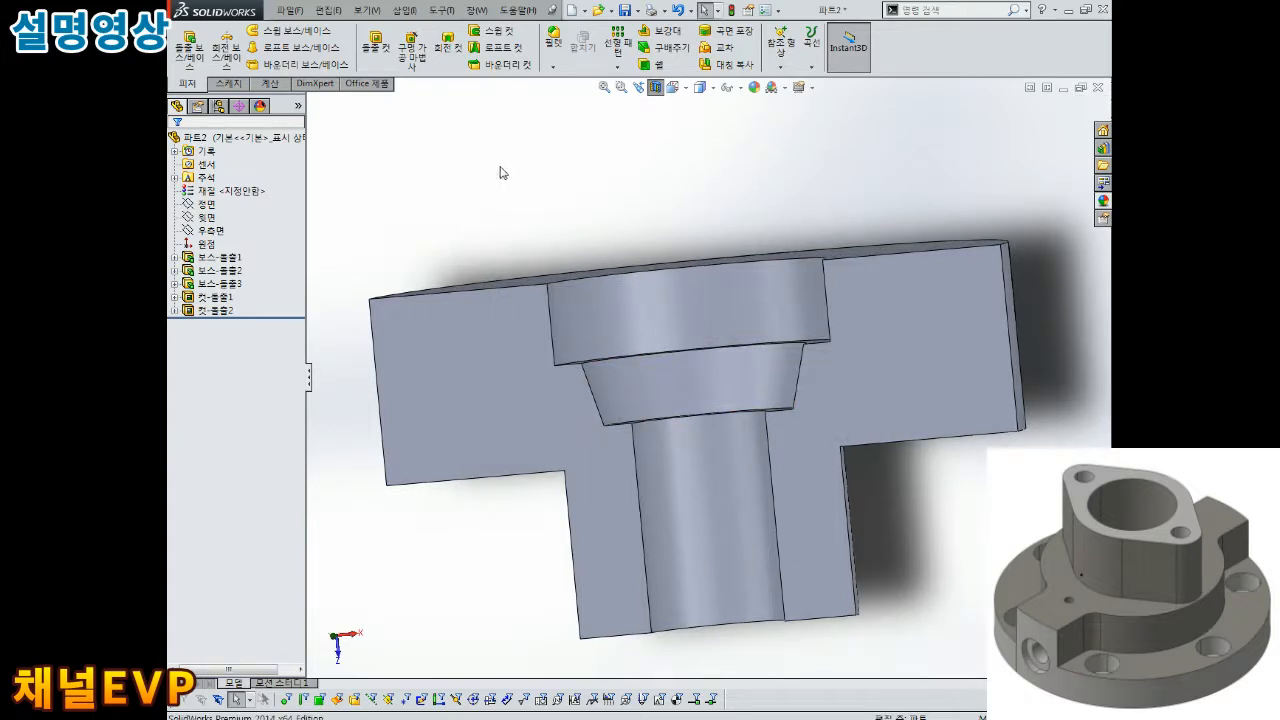
scroll(674, 154, "up", 2)
middle_click_drag(674, 154, 709, 183)
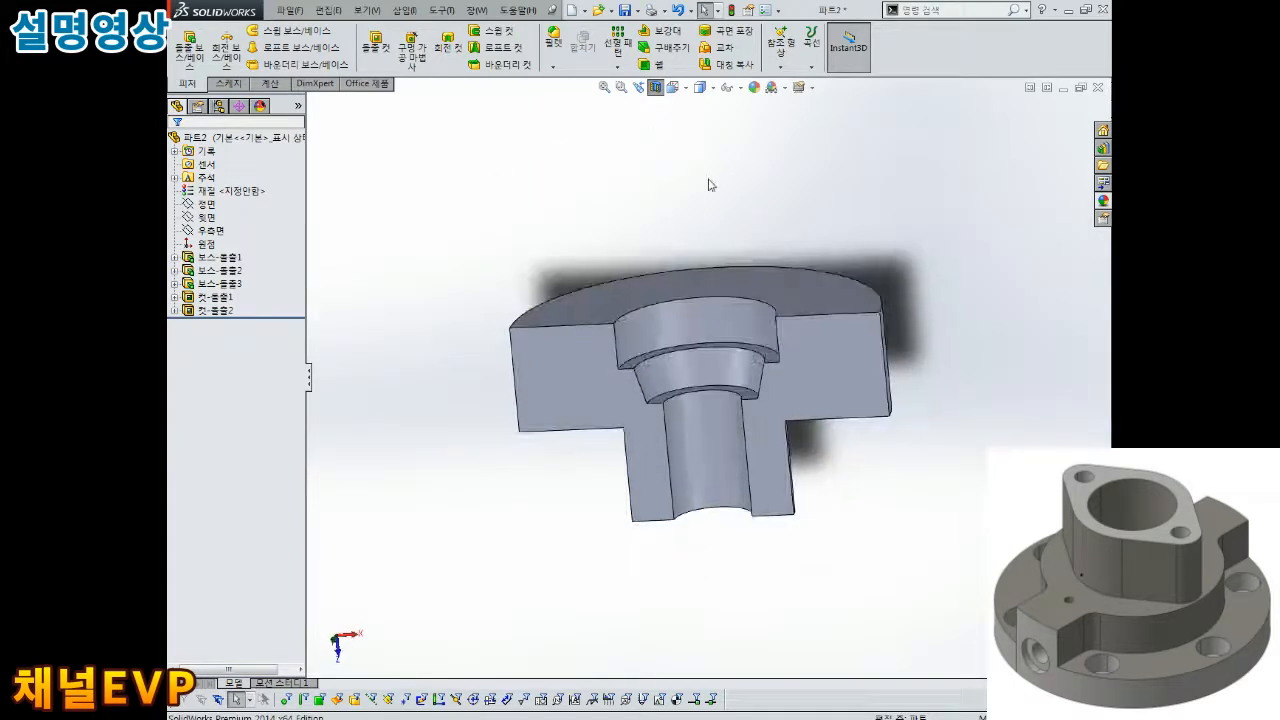
left_click(655, 87)
- Start a sketch on the rounded-diamond boss's top face and draw a circle about 24.5 mm in diameter, centred on the origin
middle_click_drag(698, 318, 714, 392)
middle_click_drag(731, 246, 731, 294)
scroll(716, 337, "down", 4)
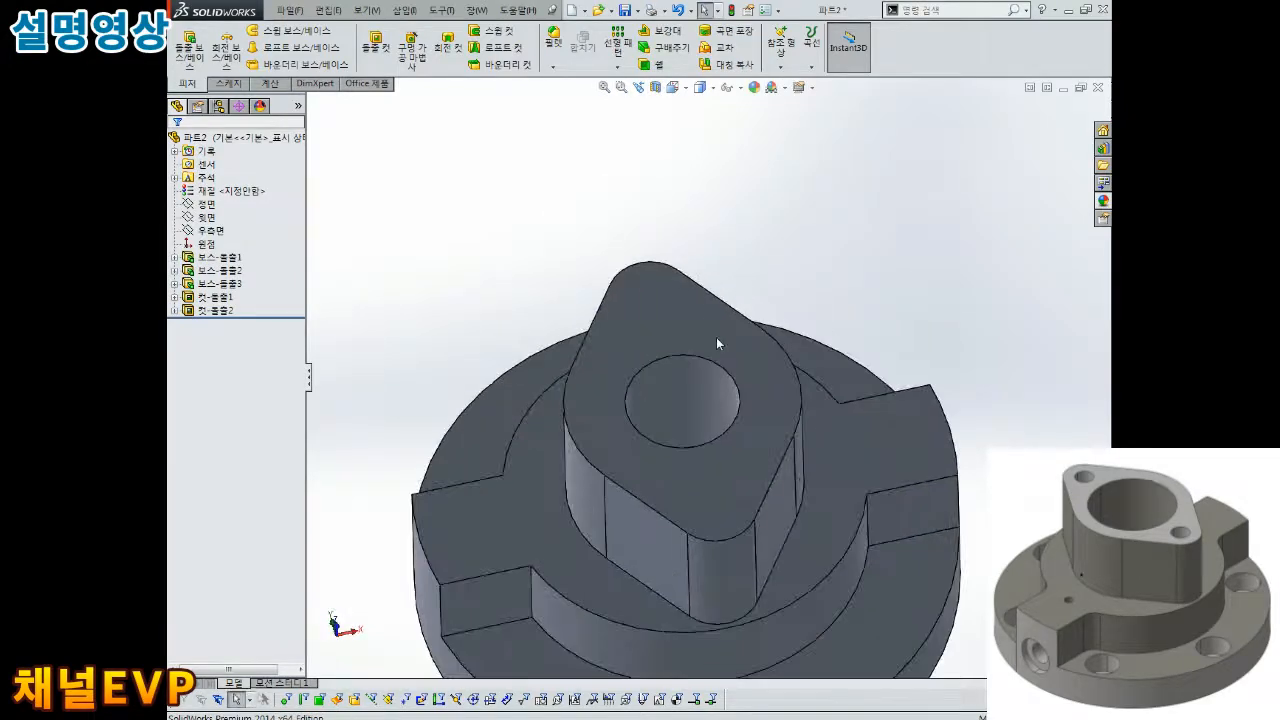
scroll(720, 326, "up", 4)
scroll(734, 343, "down", 4)
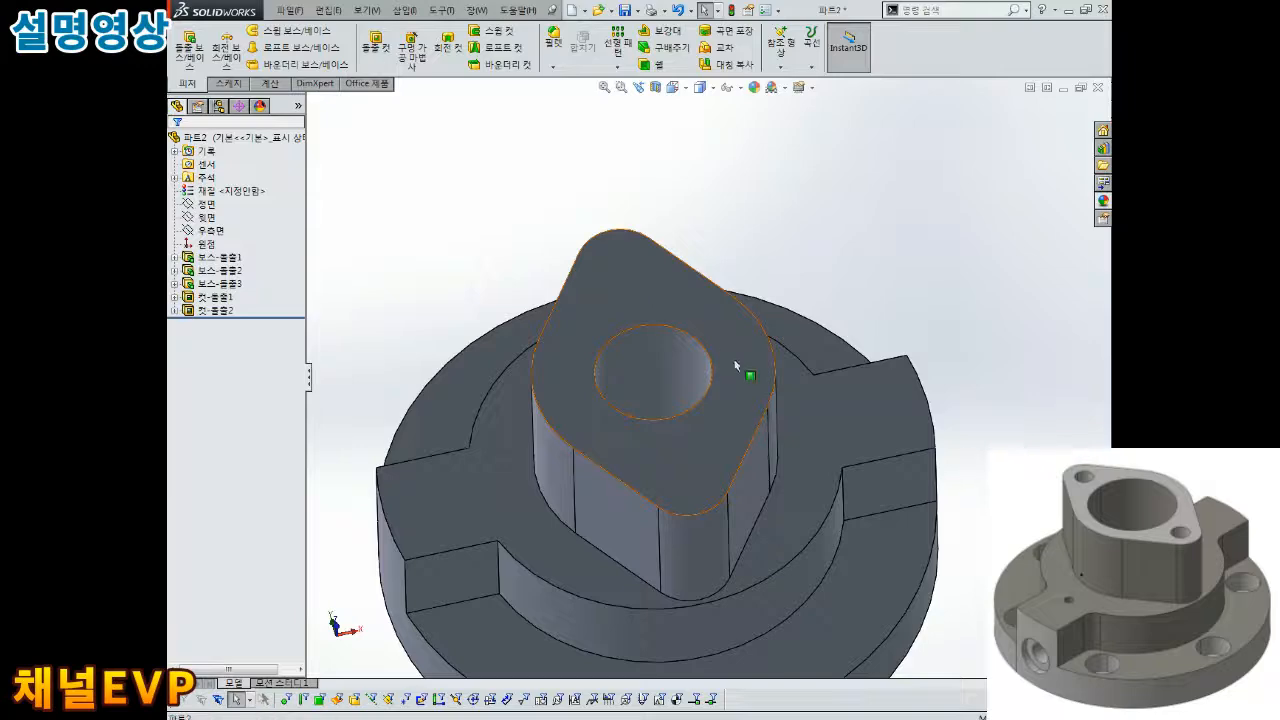
scroll(740, 340, "up", 5)
scroll(682, 465, "down", 4)
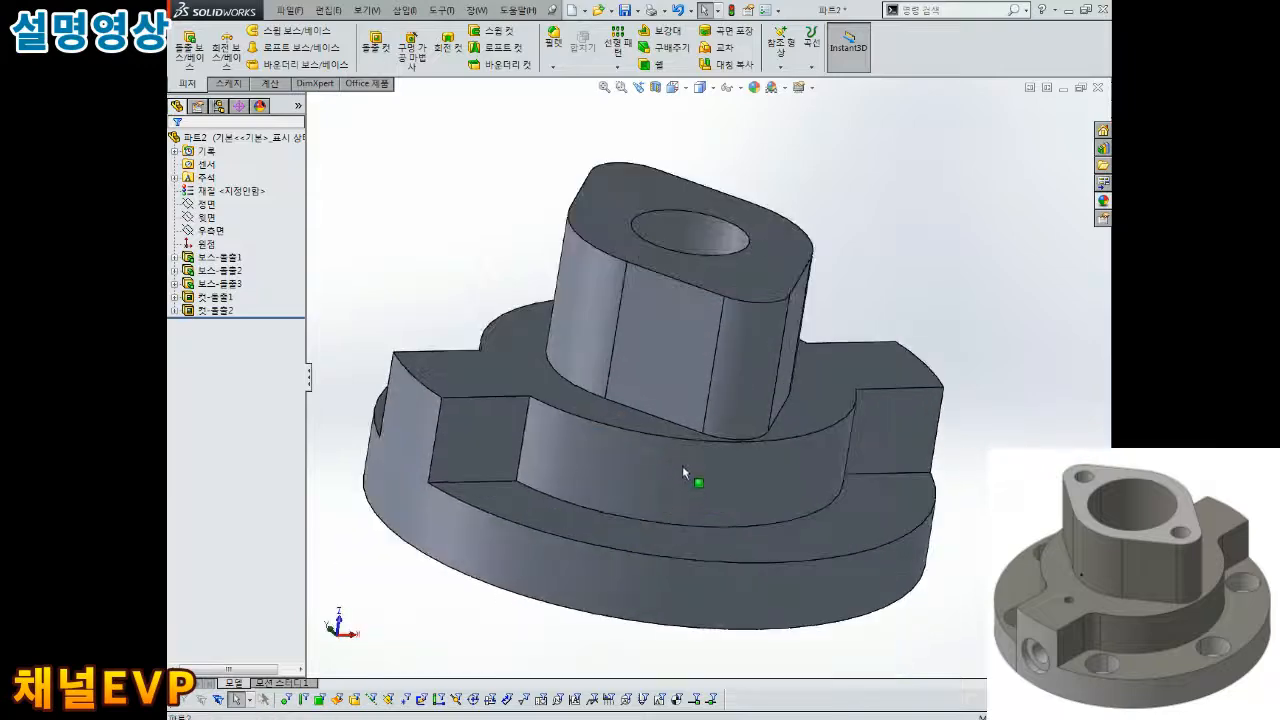
left_click(643, 192)
left_click(701, 146)
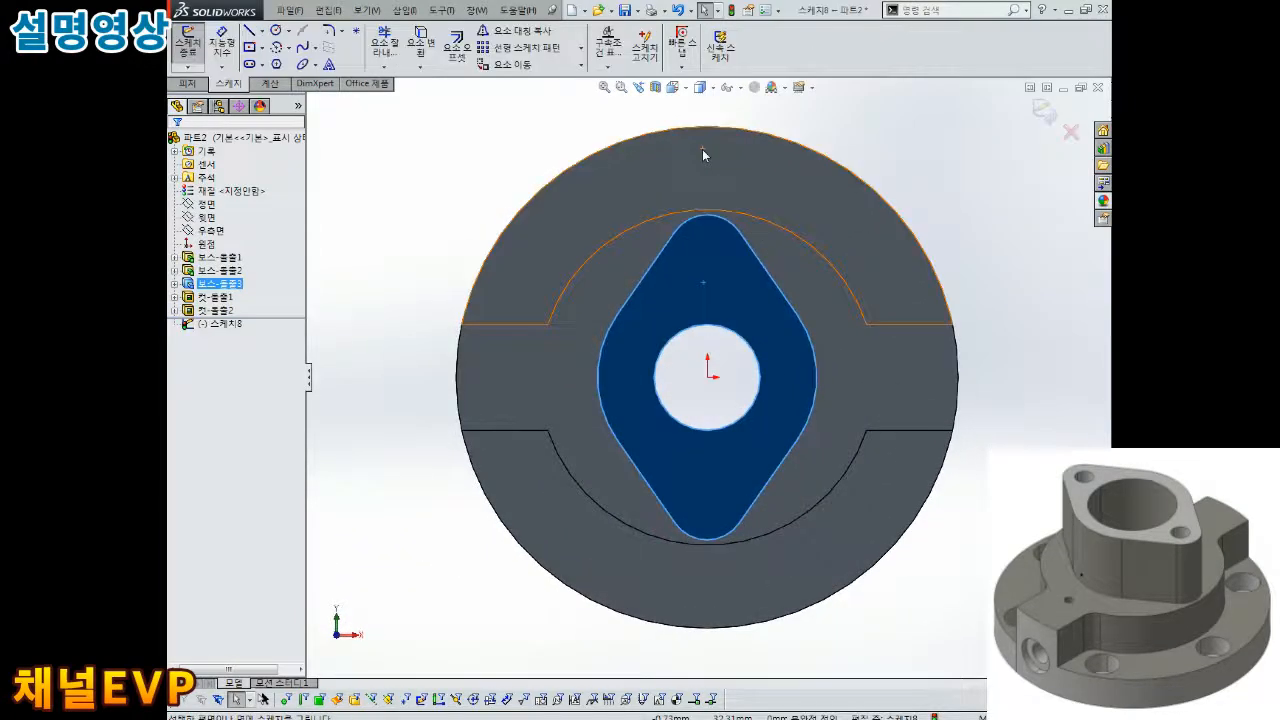
left_click(898, 205)
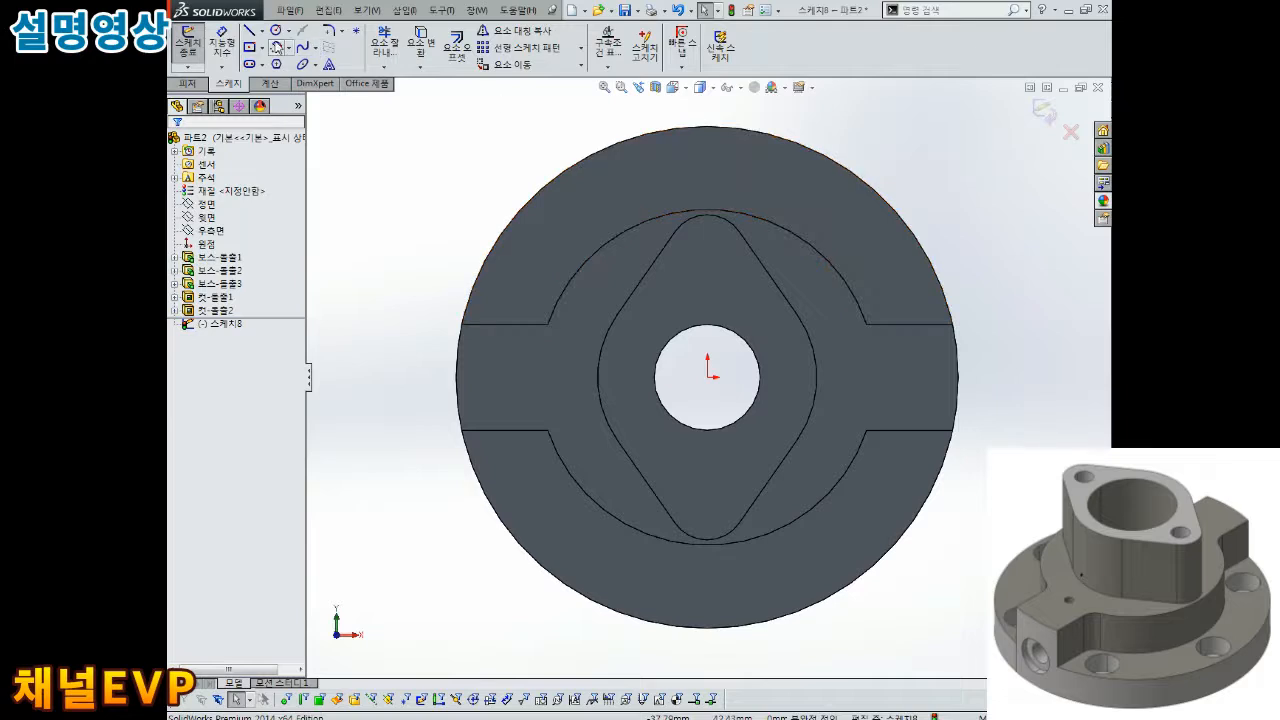
left_click(275, 30)
left_click(707, 377)
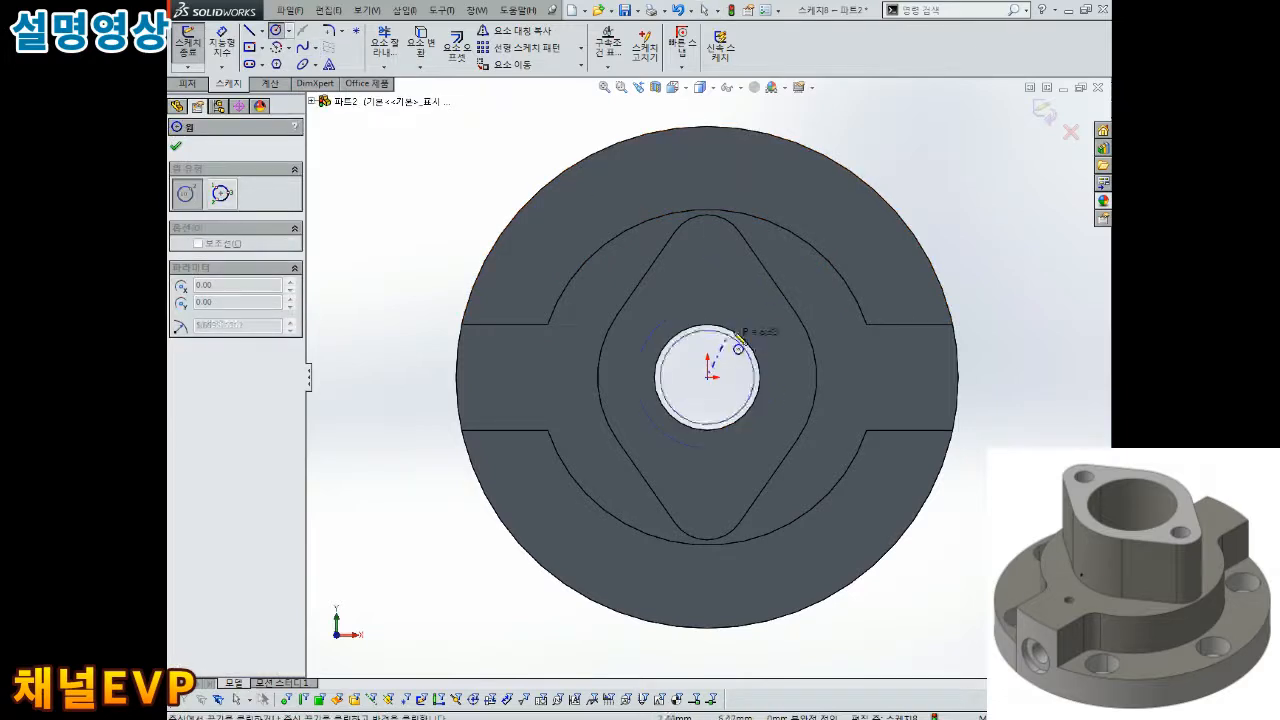
left_click(765, 312)
key("Escape")
- Dimension the diameter of the circle on the boss's top face as 23 mm
right_click_drag(1002, 374, 1002, 313)
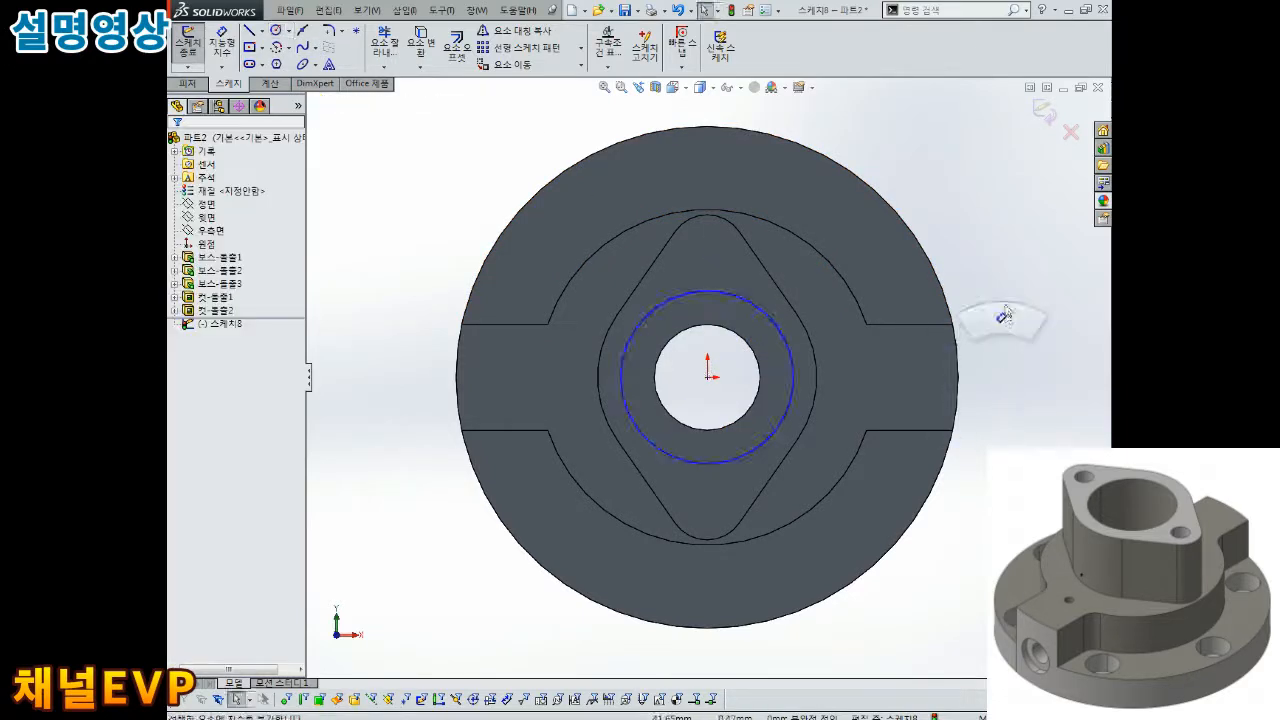
left_click(766, 317)
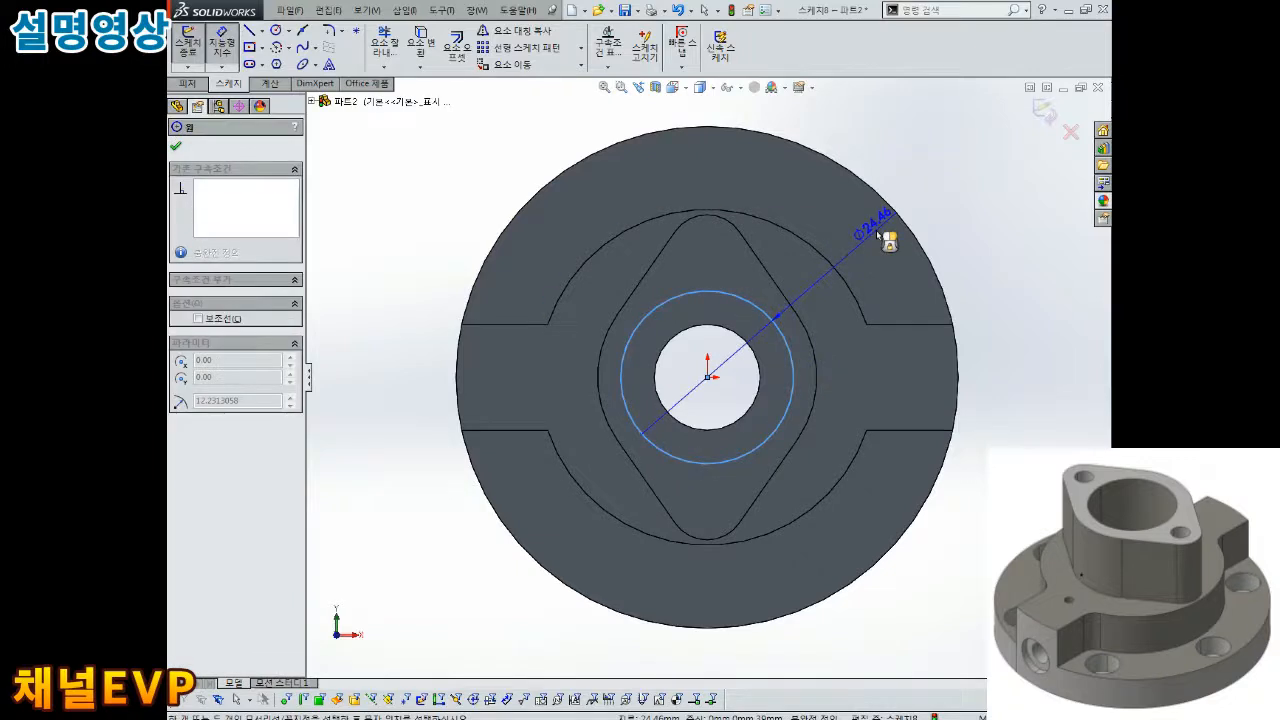
left_click(886, 240)
type("23")
key("Return")
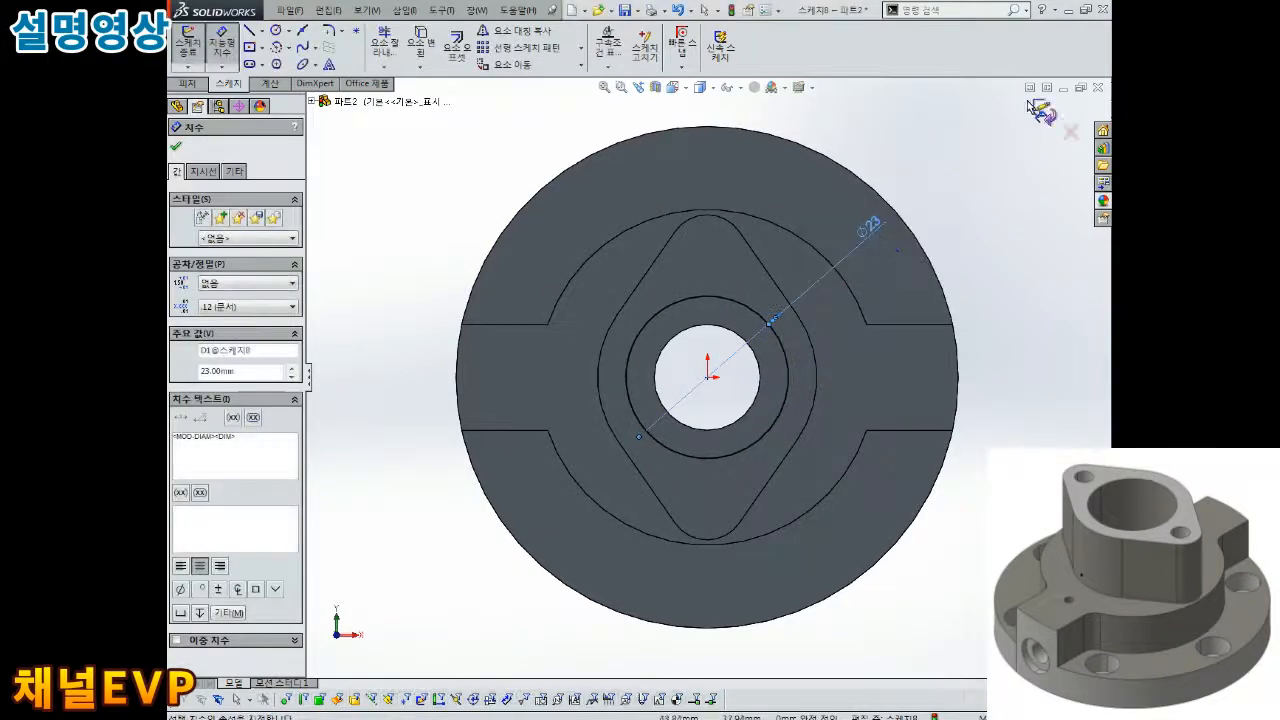
- Exit the sketch and cut the 23 mm circle into the boss to a blind depth of 18.5 mm
middle_click_drag(1005, 325, 930, 288)
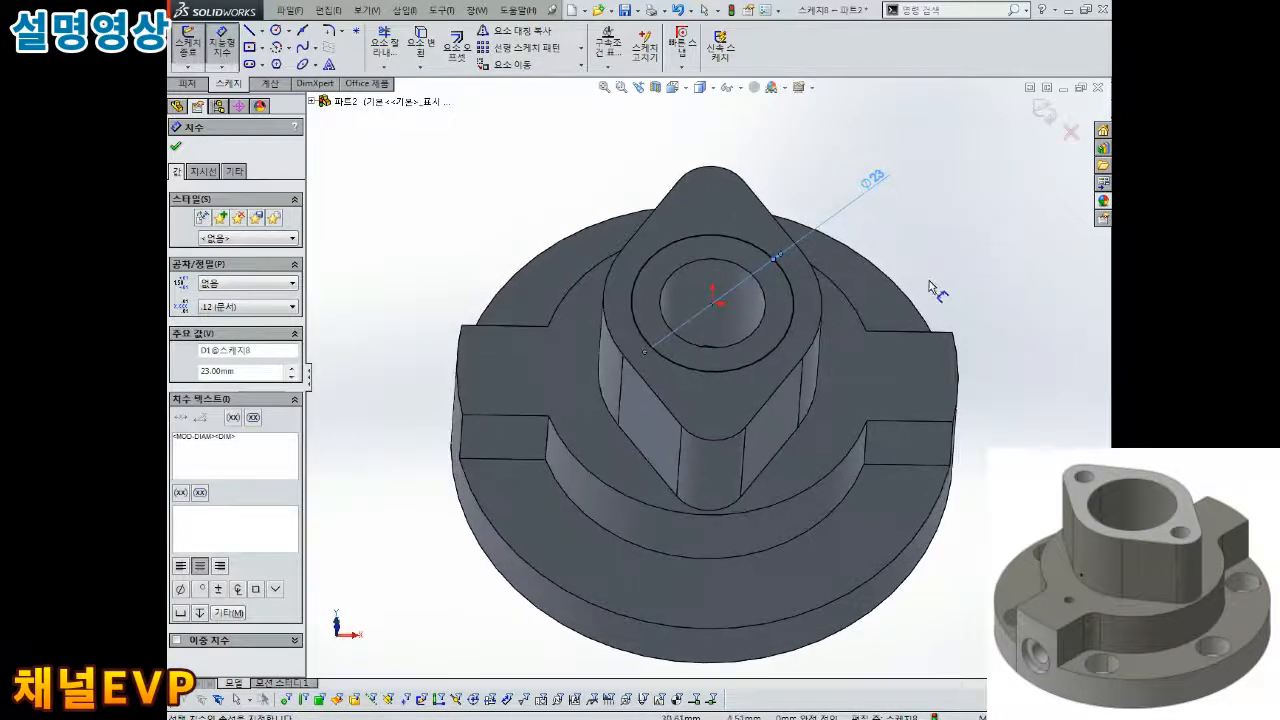
left_click(1045, 116)
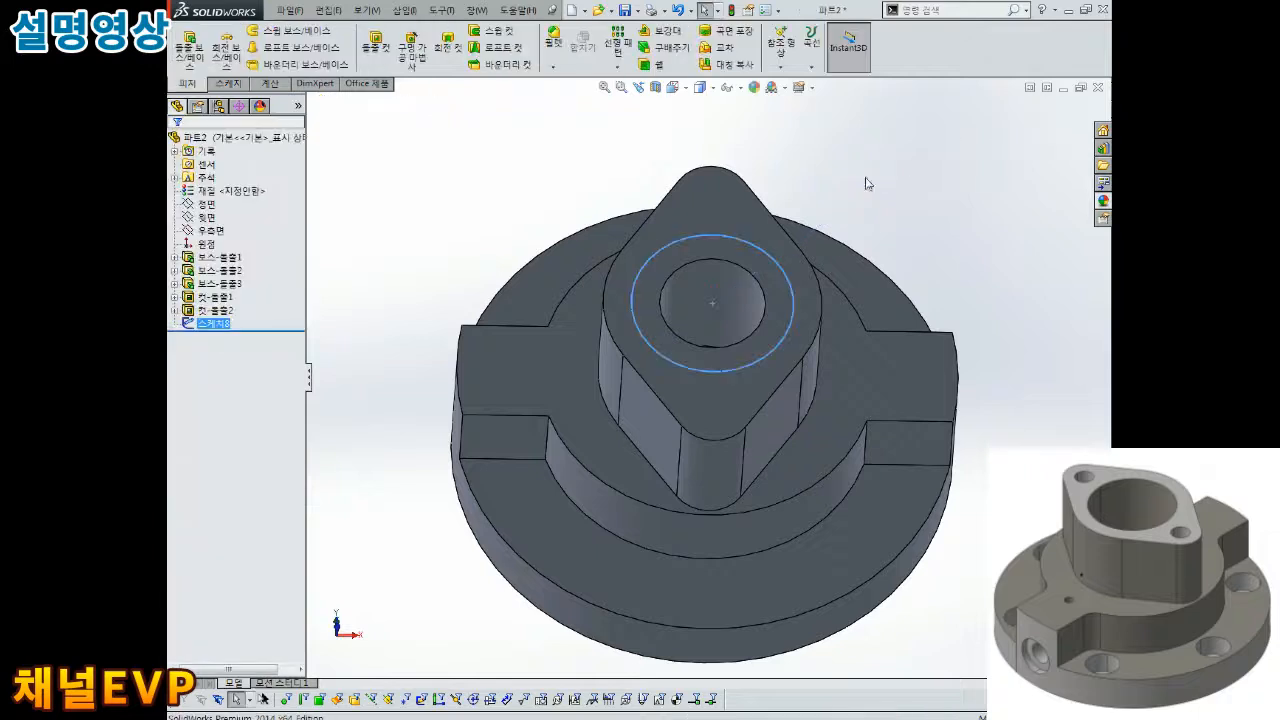
left_click(376, 45)
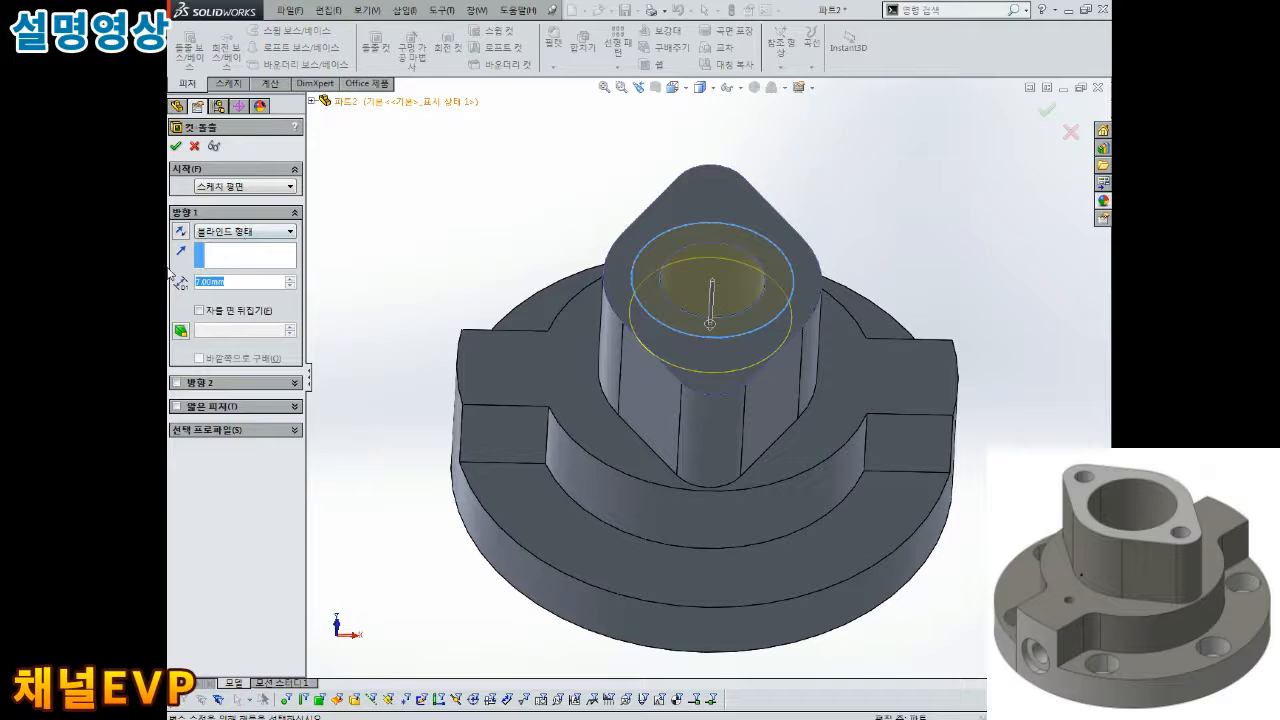
type("18.5")
key("Return")
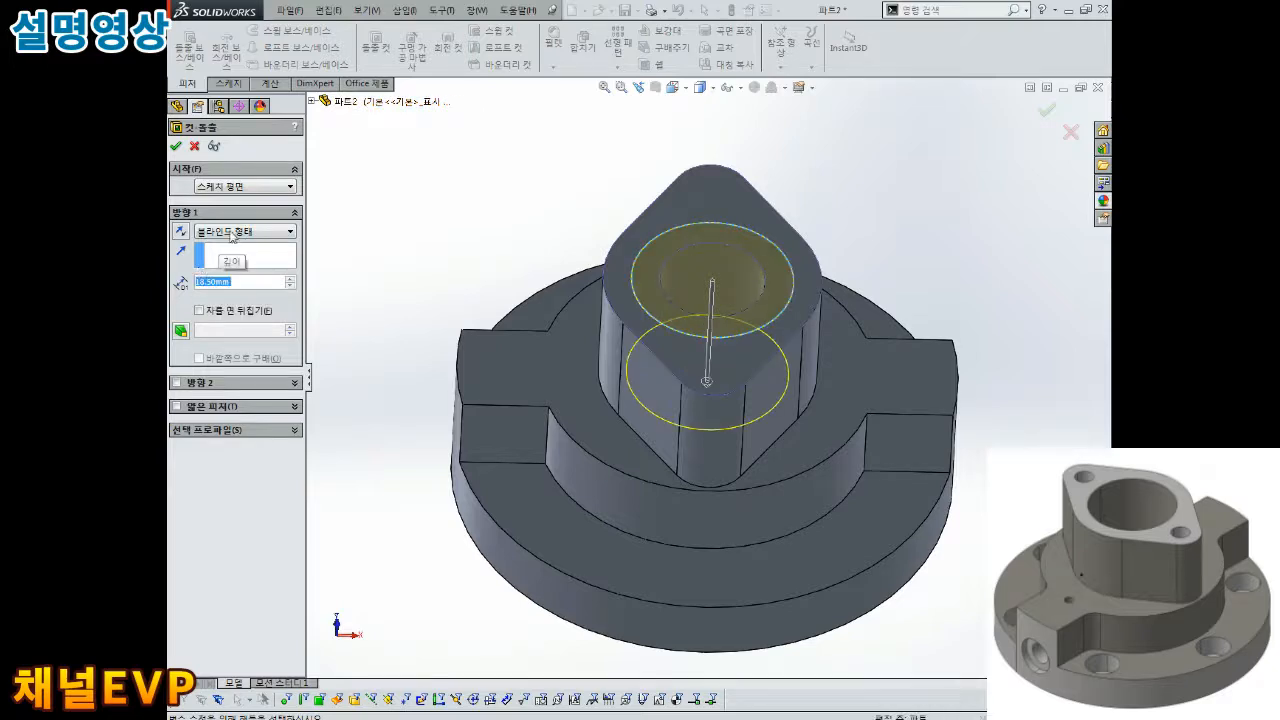
left_click(177, 147)
- Set up a plain drilled hole in the Hole Wizard: KS standard, drill size Ø5.0, blind depth 7.5 mm
middle_click_drag(529, 206, 622, 395)
scroll(689, 372, "down", 2)
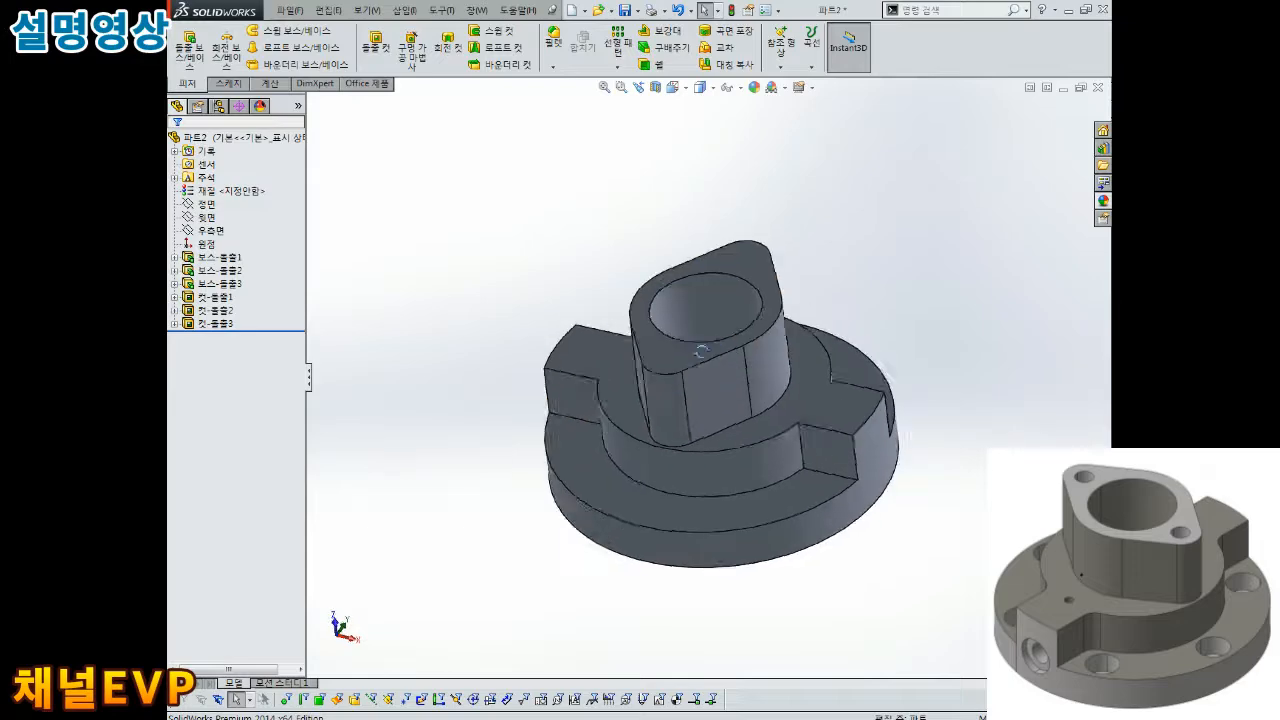
middle_click_drag(703, 349, 783, 406)
scroll(773, 358, "down", 2)
middle_click_drag(773, 356, 706, 245)
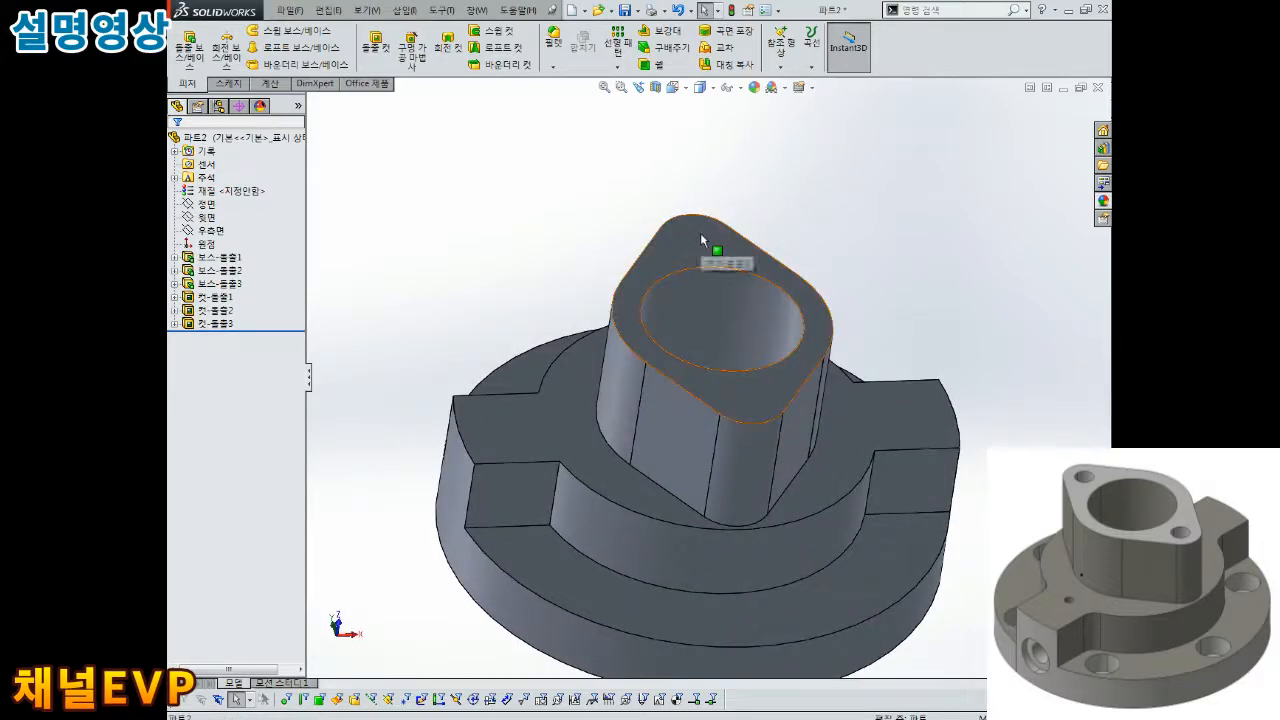
scroll(729, 295, "down", 2)
left_click(420, 57)
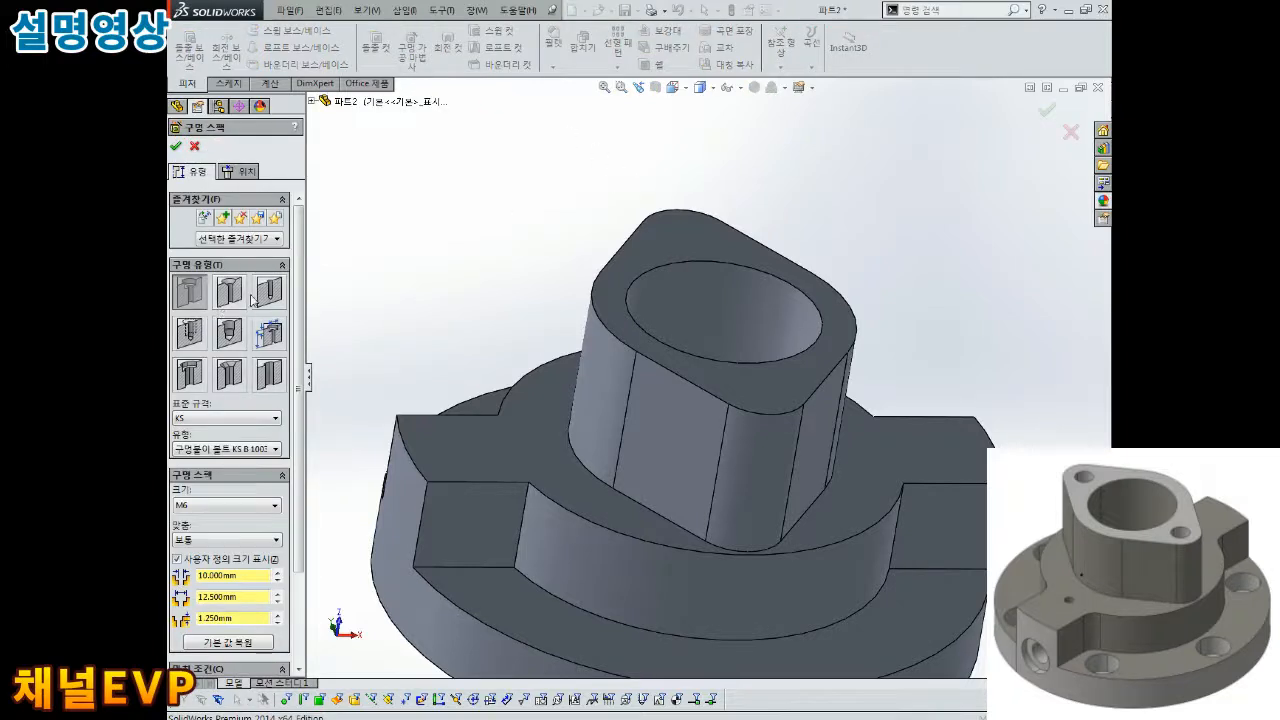
left_click(270, 291)
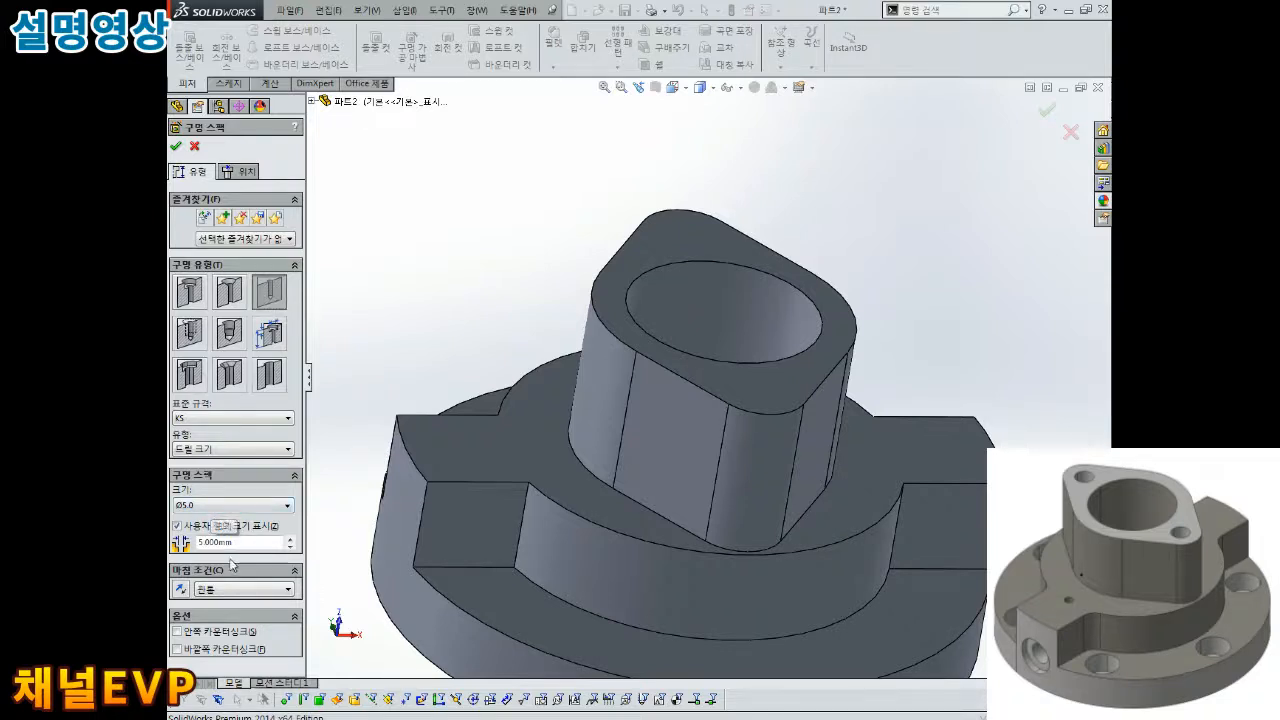
left_click(250, 588)
left_click(228, 608)
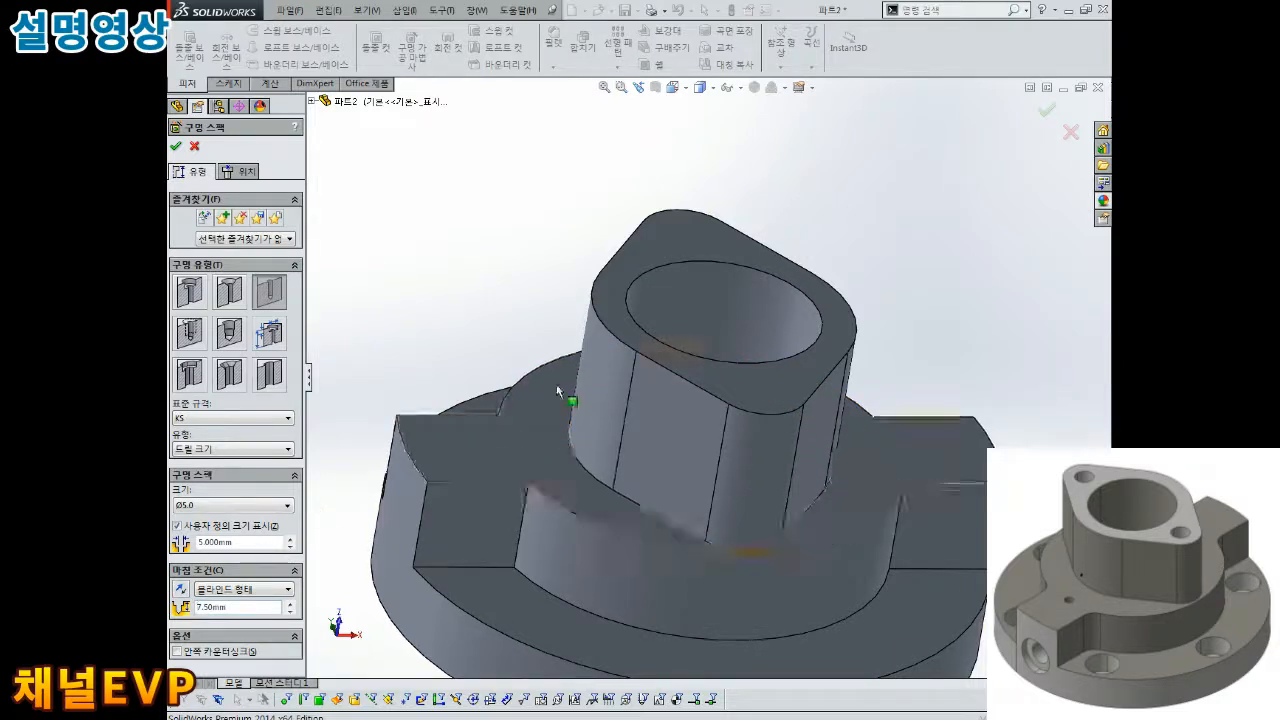
- Place two hole points on the rounded-diamond boss's top face, one near each pointed end
left_click(241, 172)
left_click(684, 230)
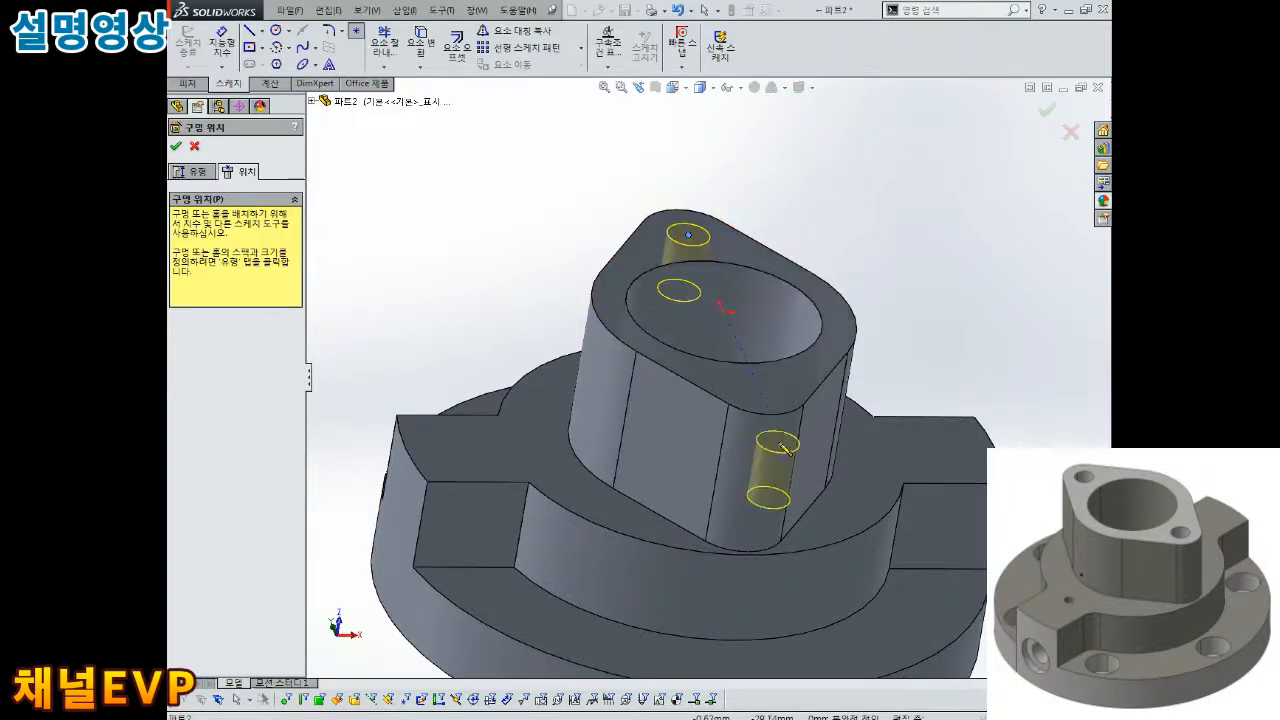
middle_click_drag(778, 392, 733, 463)
scroll(720, 300, "down", 3)
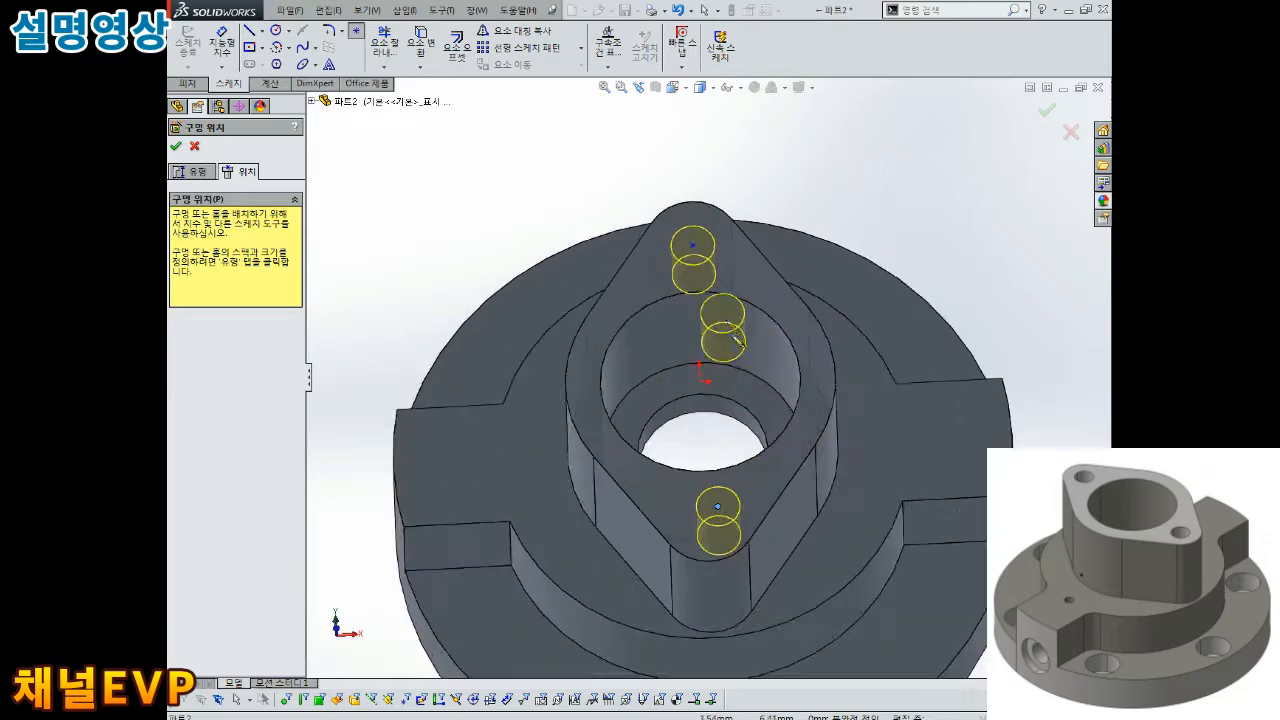
- Make the hole point on the +Y side concentric with the rounded end arc of the boss nearest to it
key("ctrl+8")
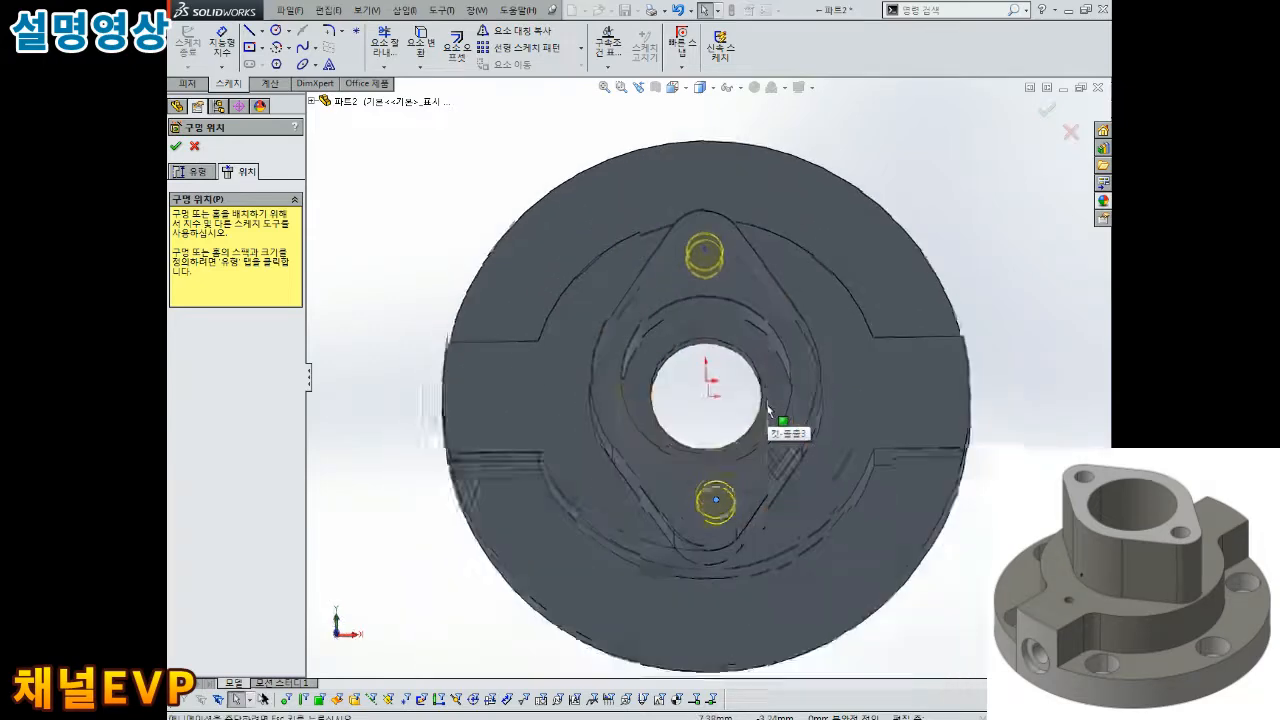
scroll(706, 230, "down", 1)
scroll(706, 230, "down", 1)
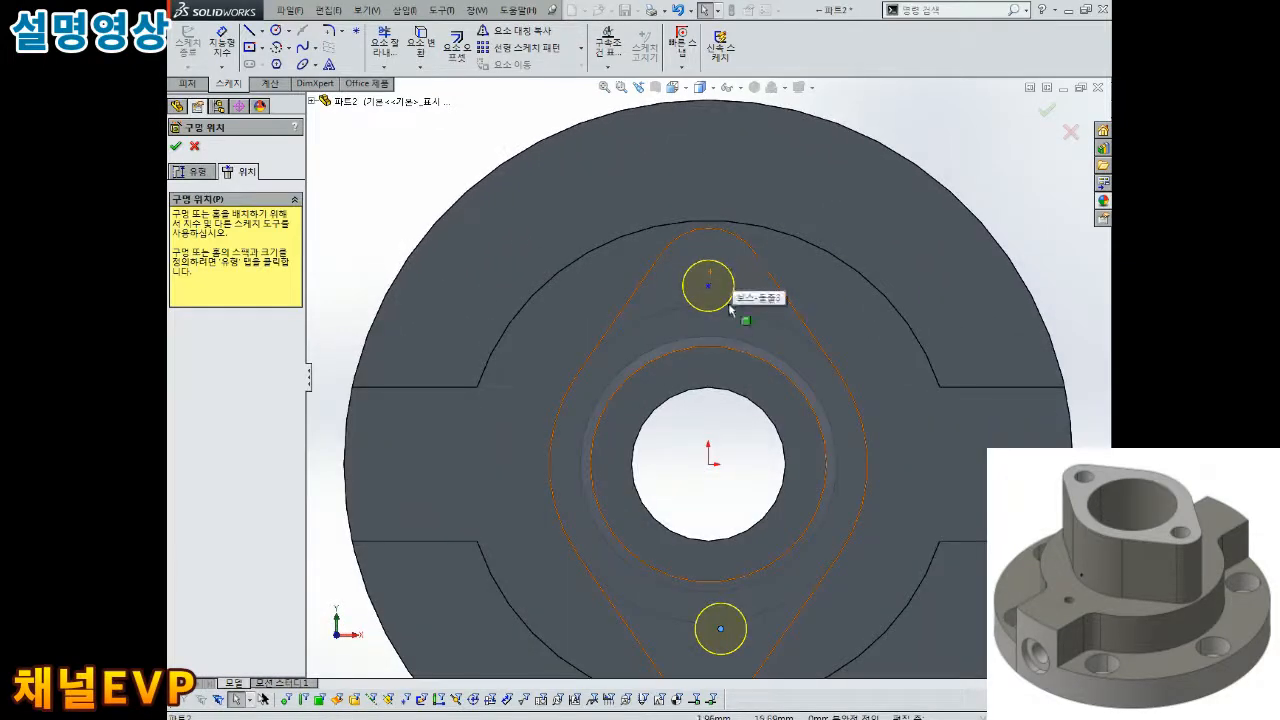
scroll(710, 339, "down", 1)
left_click(712, 277)
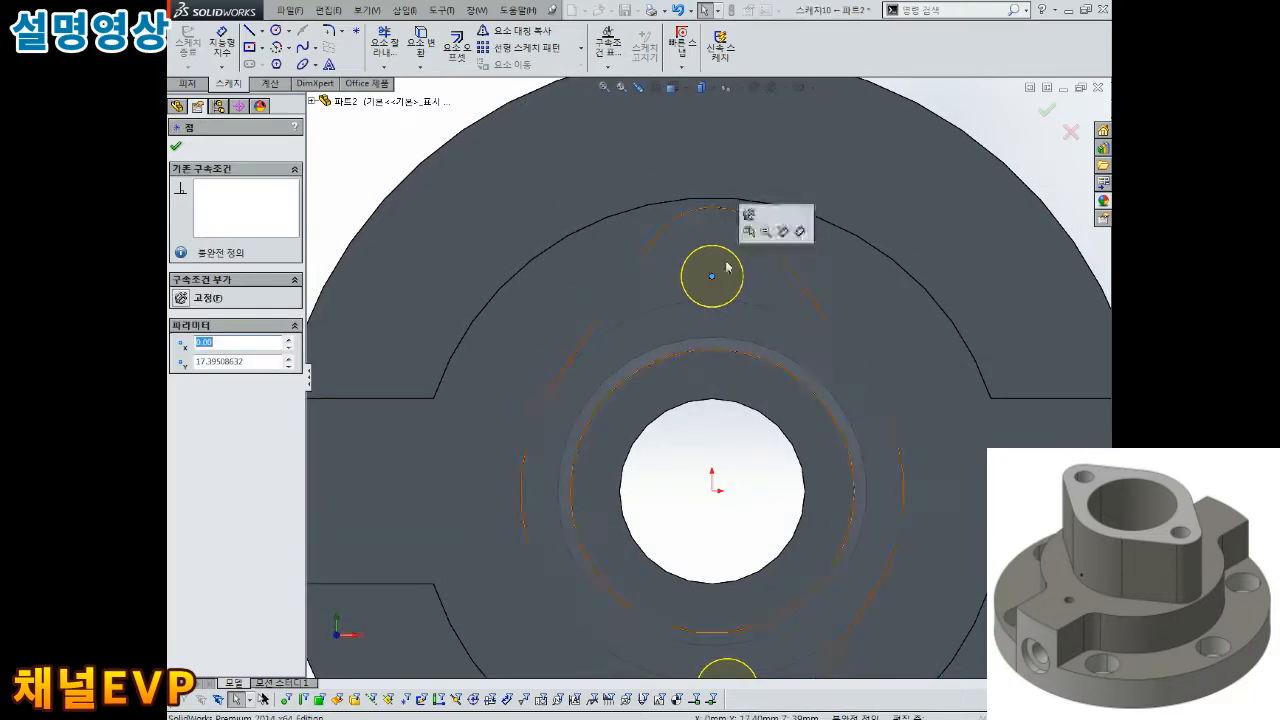
left_click(741, 222, "ctrl")
left_click(185, 381)
scroll(655, 500, "up", 7)
scroll(740, 505, "down", 4)
key("Escape")
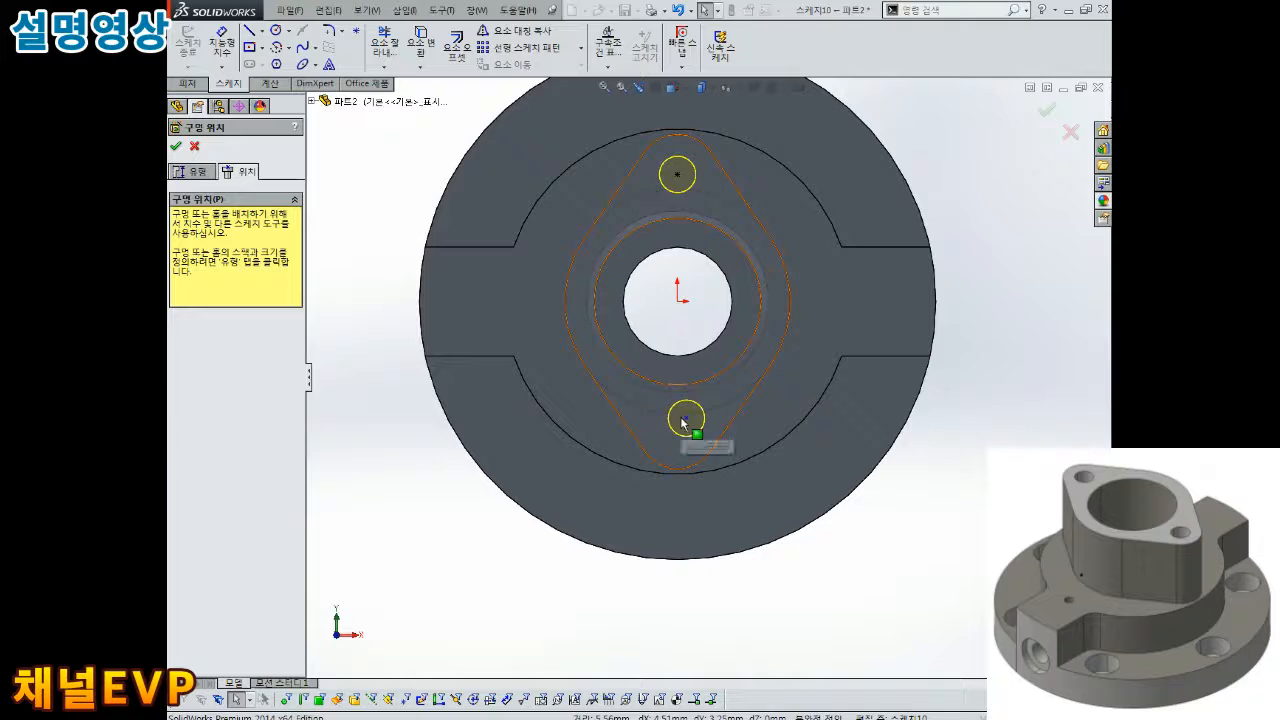
- Make the second hole point concentric with the boss's opposite end arc and finish the drilled holes
left_click(684, 421)
left_click(698, 467, "ctrl")
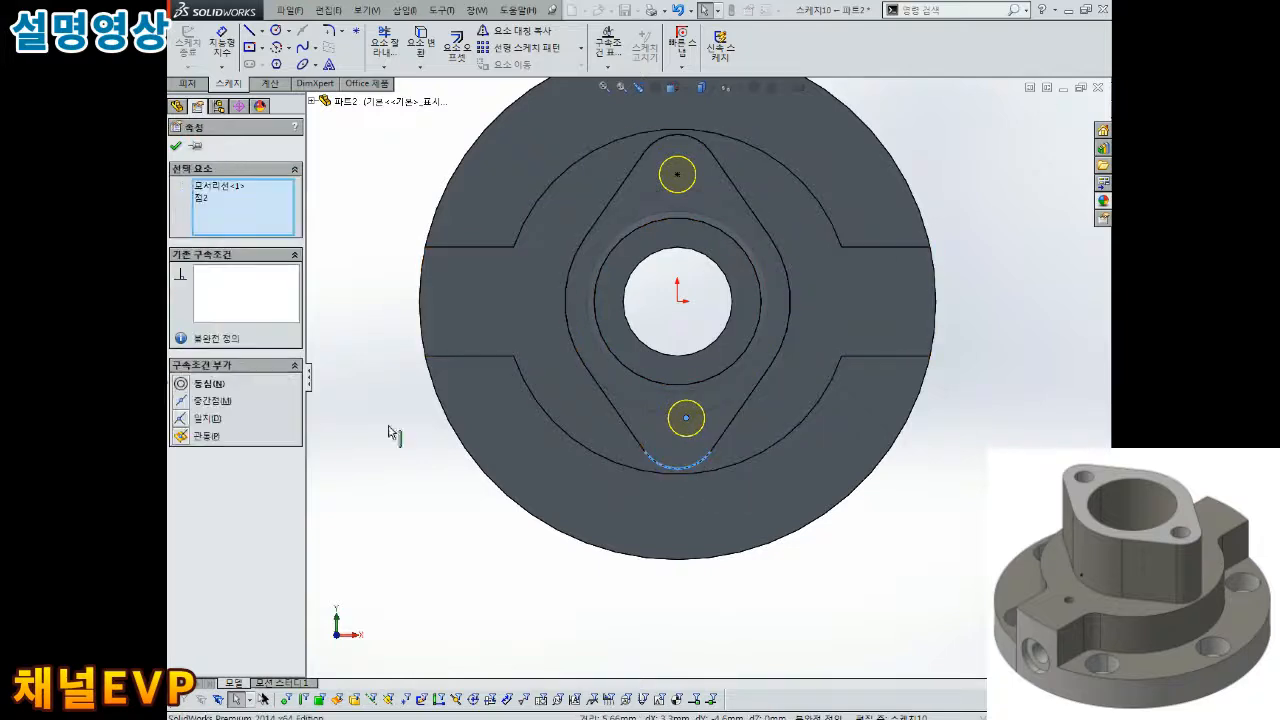
left_click(181, 384)
middle_click_drag(652, 323, 792, 274)
scroll(756, 282, "down", 3)
scroll(743, 309, "down", 1)
middle_click_drag(743, 309, 702, 388)
scroll(702, 388, "up", 1)
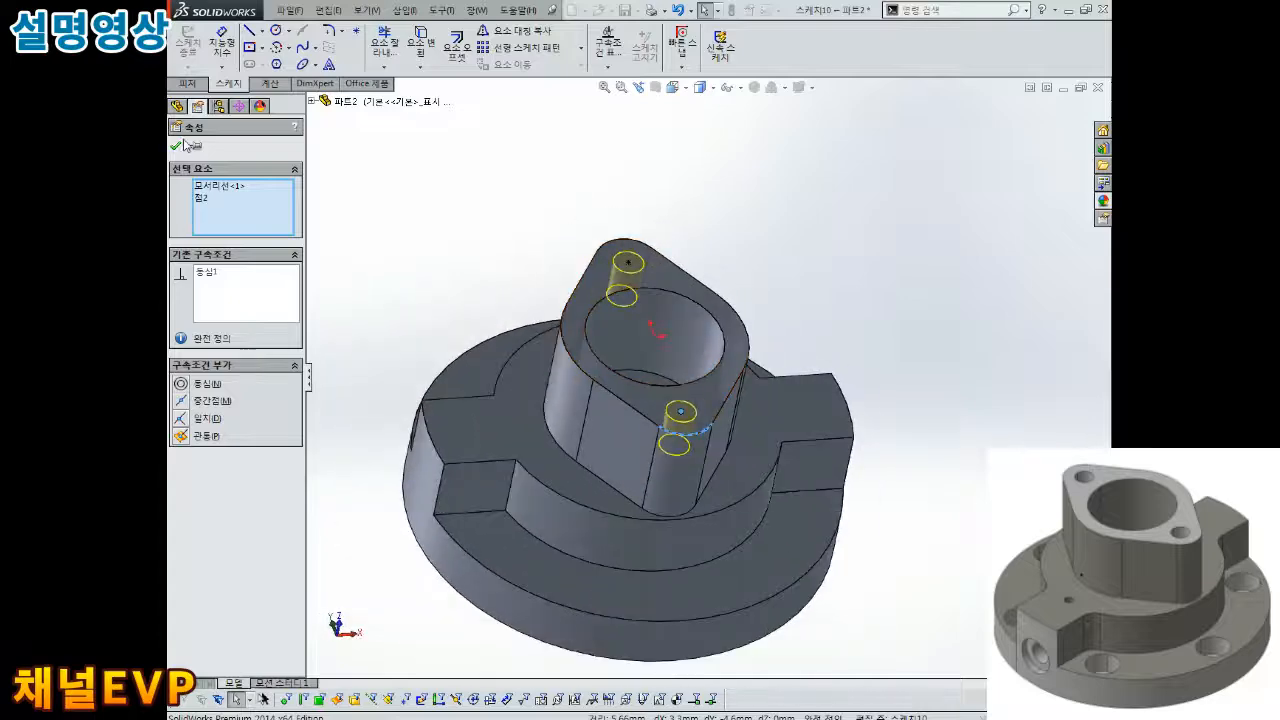
left_click(179, 147)
middle_click_drag(660, 230, 547, 267)
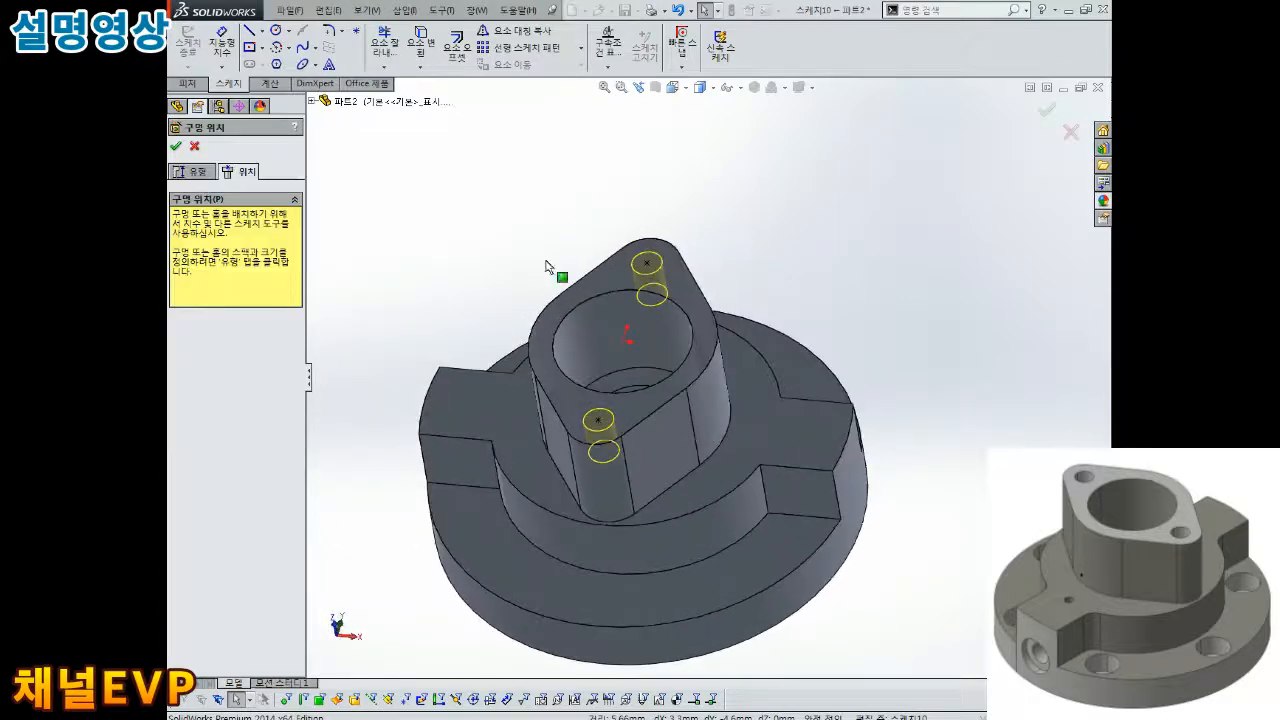
left_click(177, 147)
- Show the model with hidden lines, examine the depth and conical bottoms of the boss's drilled holes, and restore the shaded display
middle_click_drag(610, 205, 686, 300)
left_click(786, 289)
scroll(786, 291, "down", 1)
middle_click_drag(828, 392, 675, 275)
scroll(729, 308, "up", 3)
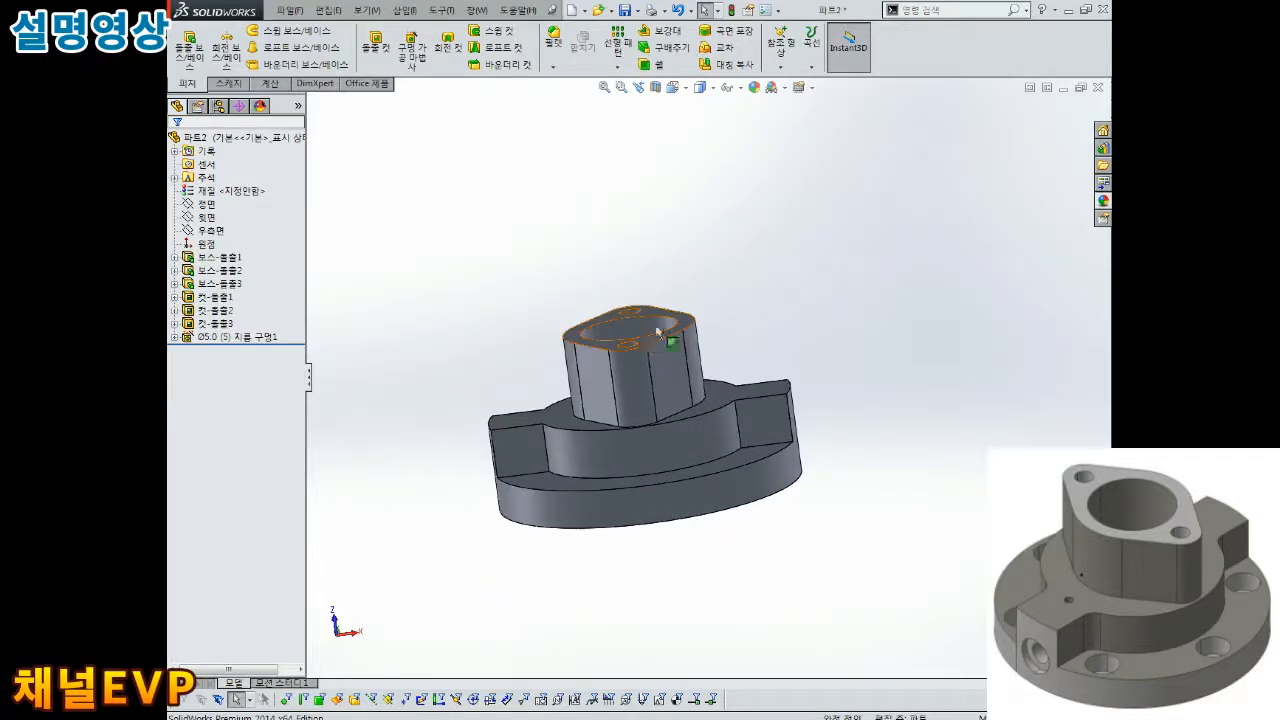
left_click(738, 88)
left_click(703, 162)
scroll(648, 365, "down", 5)
scroll(648, 365, "down", 5)
scroll(757, 337, "up", 6)
middle_click_drag(521, 341, 634, 363)
scroll(654, 394, "down", 5)
scroll(676, 445, "down", 5)
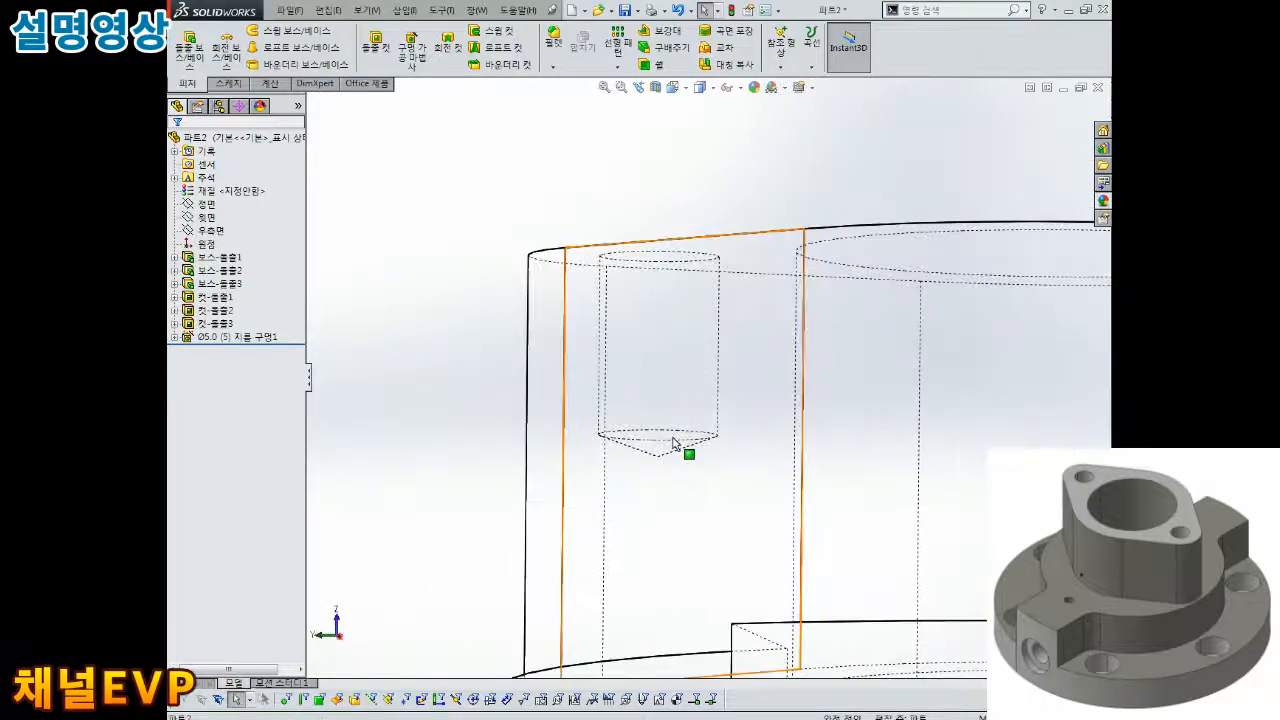
scroll(674, 440, "up", 5)
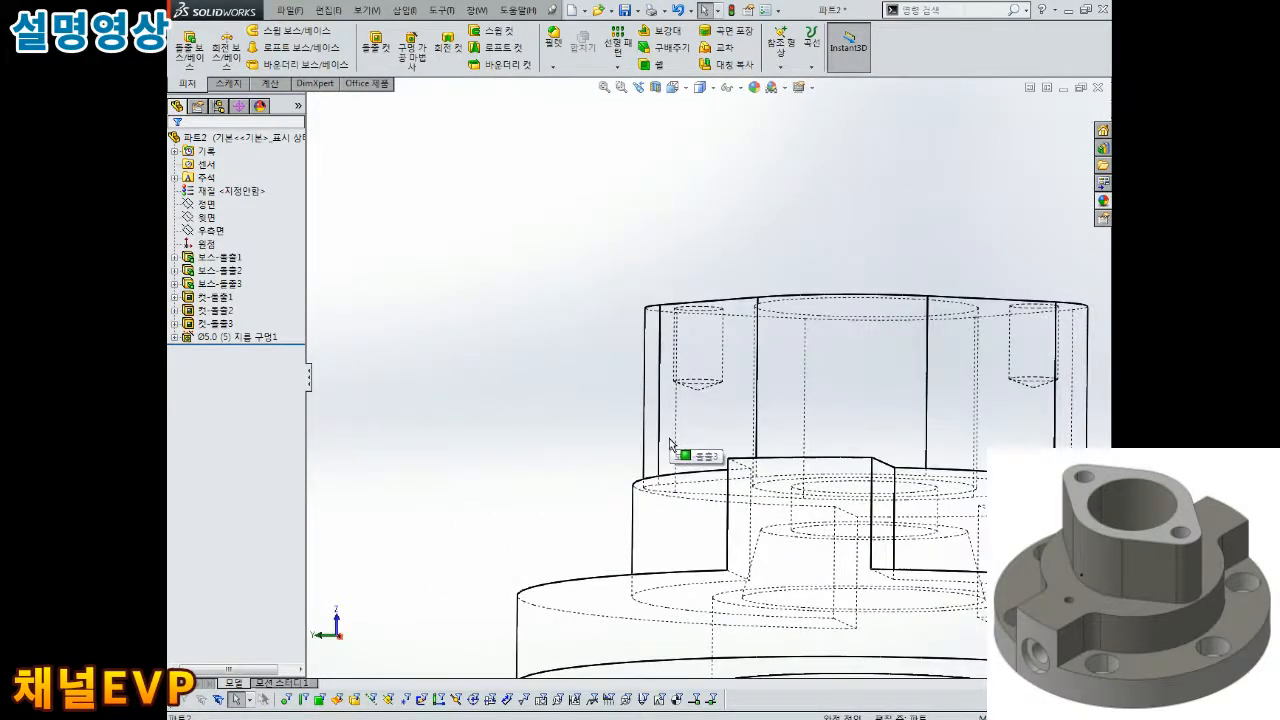
scroll(670, 443, "up", 5)
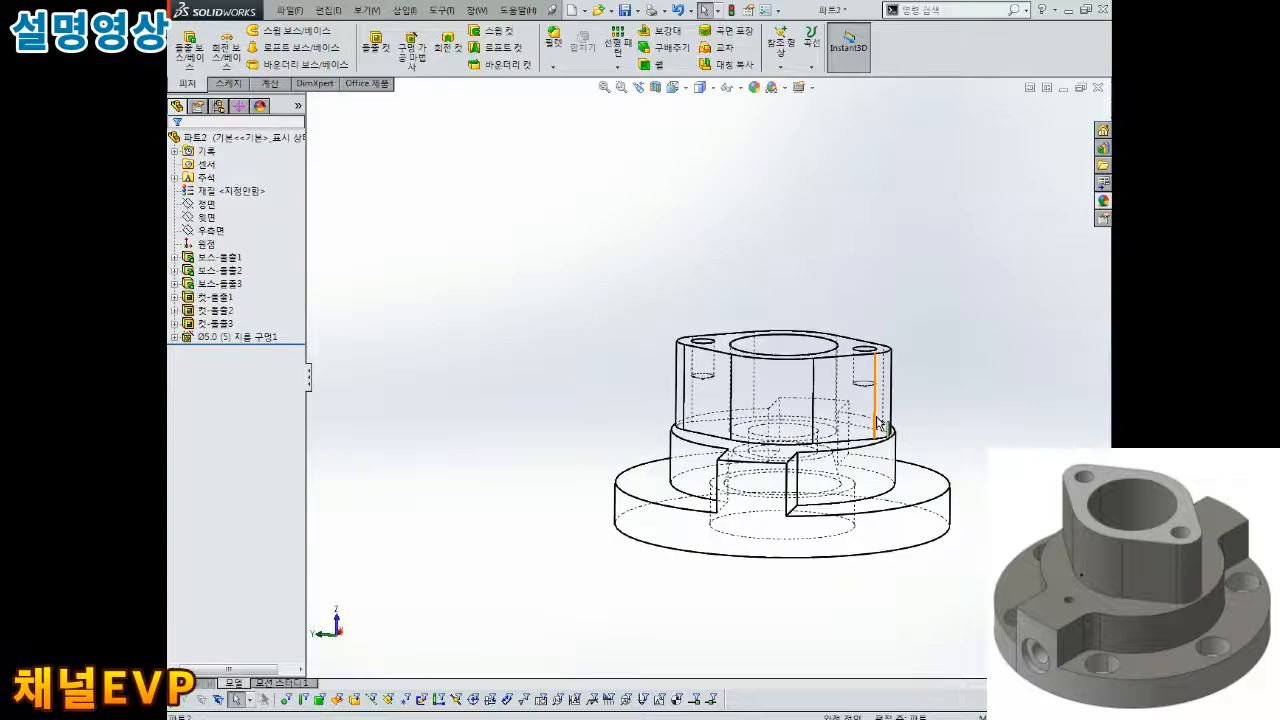
scroll(870, 415, "down", 3)
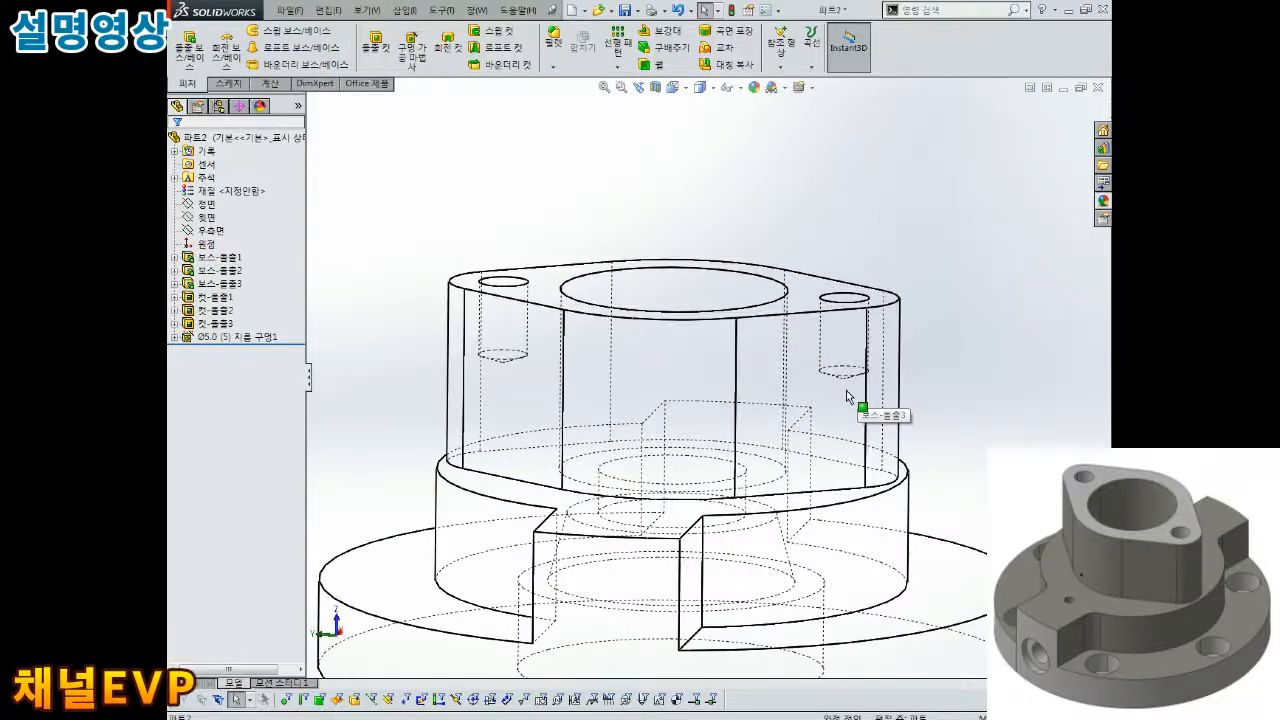
scroll(826, 395, "down", 3)
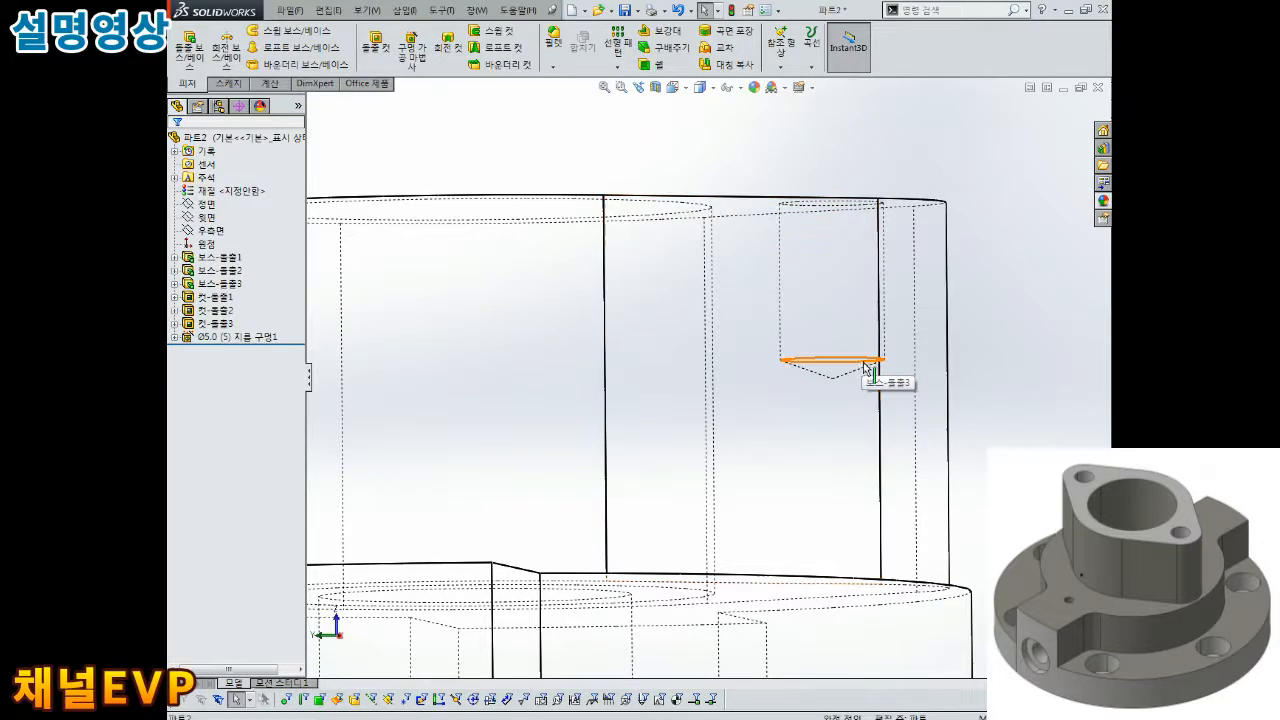
scroll(866, 376, "up", 2)
scroll(845, 372, "up", 6)
middle_click_drag(757, 374, 752, 402)
scroll(651, 383, "down", 2)
scroll(629, 378, "down", 3)
scroll(528, 312, "up", 3)
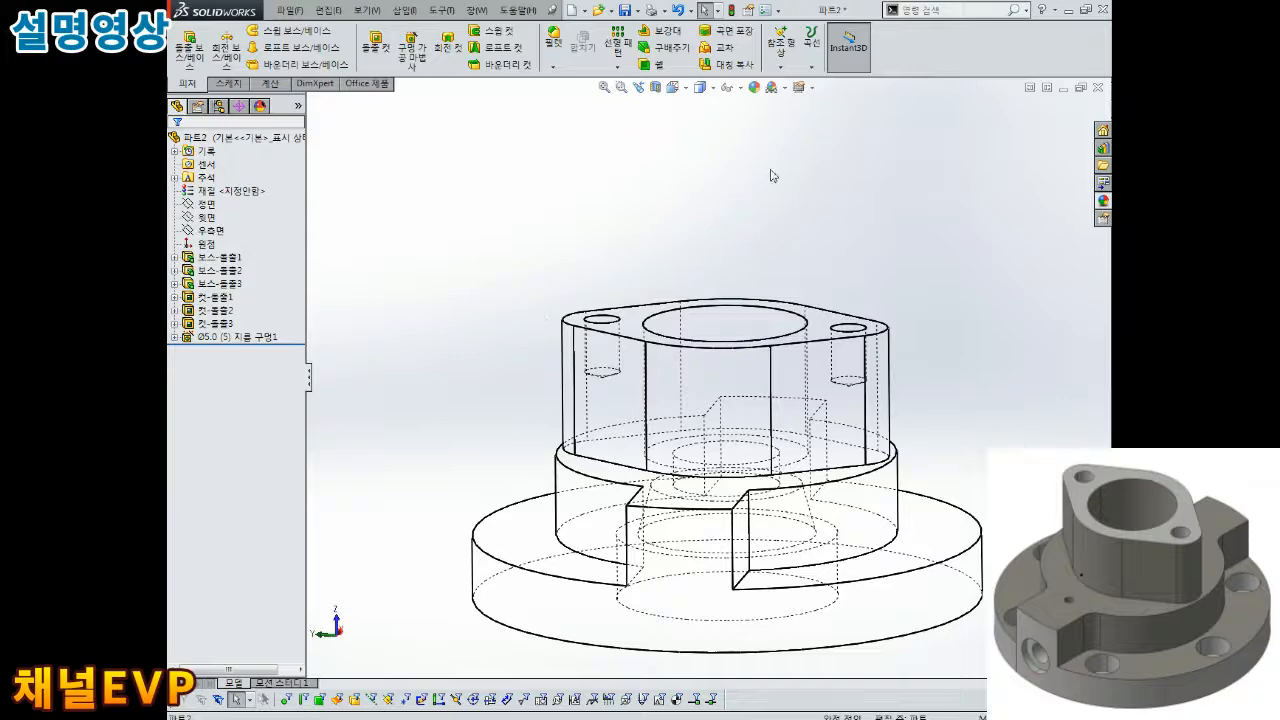
scroll(781, 337, "up", 4)
middle_click_drag(781, 337, 772, 432)
scroll(774, 433, "down", 3)
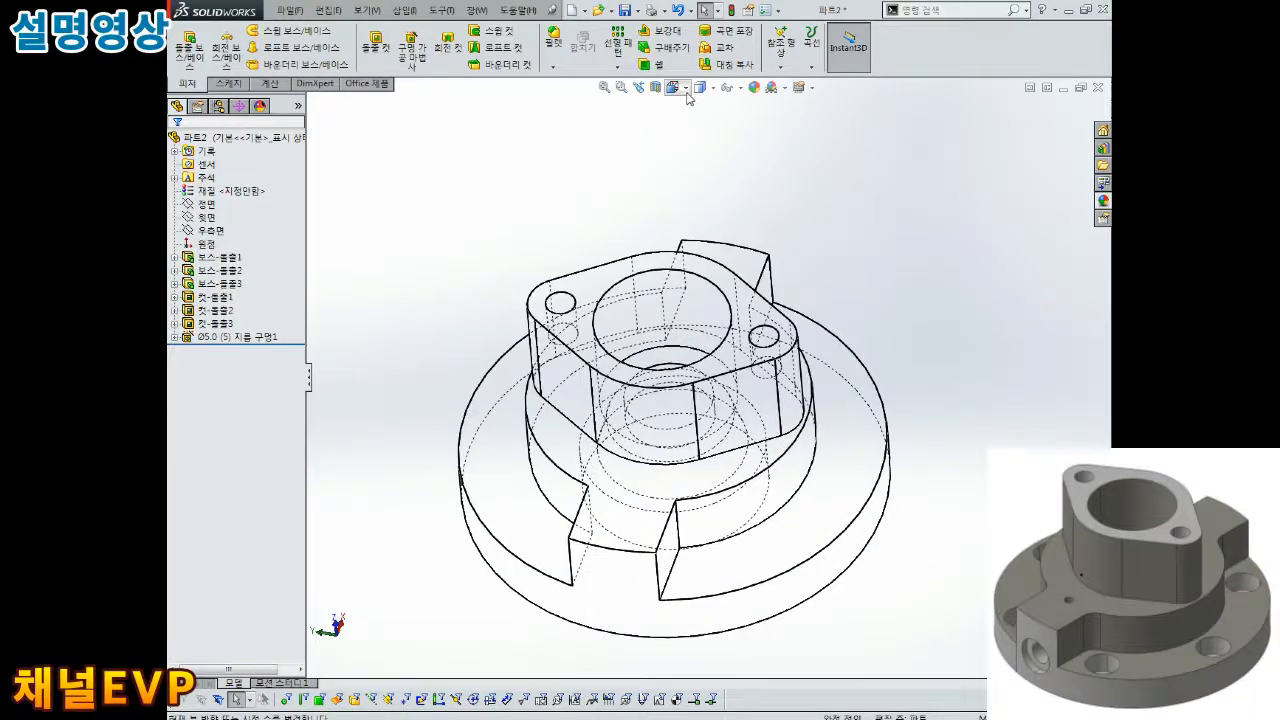
left_click(686, 88)
left_click(707, 111)
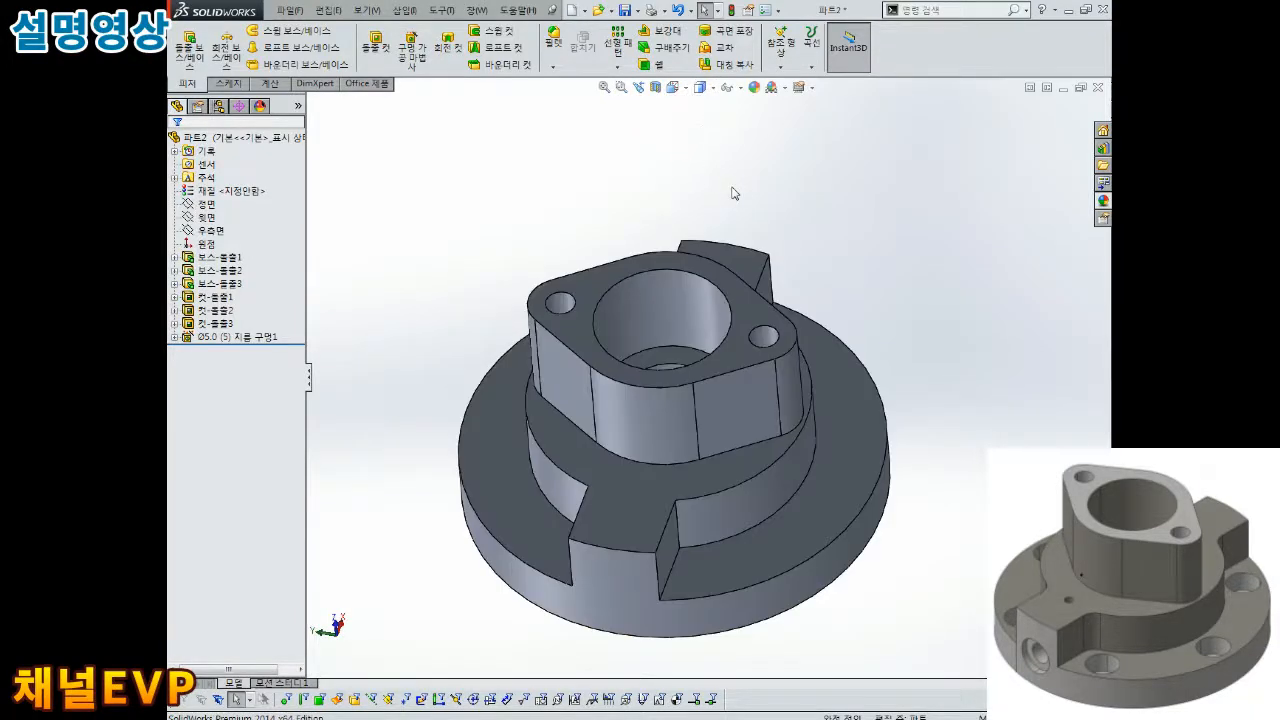
- Examine the raised ring and its two side lugs around the boss, comparing them with the reference part
middle_click_drag(730, 190, 736, 230)
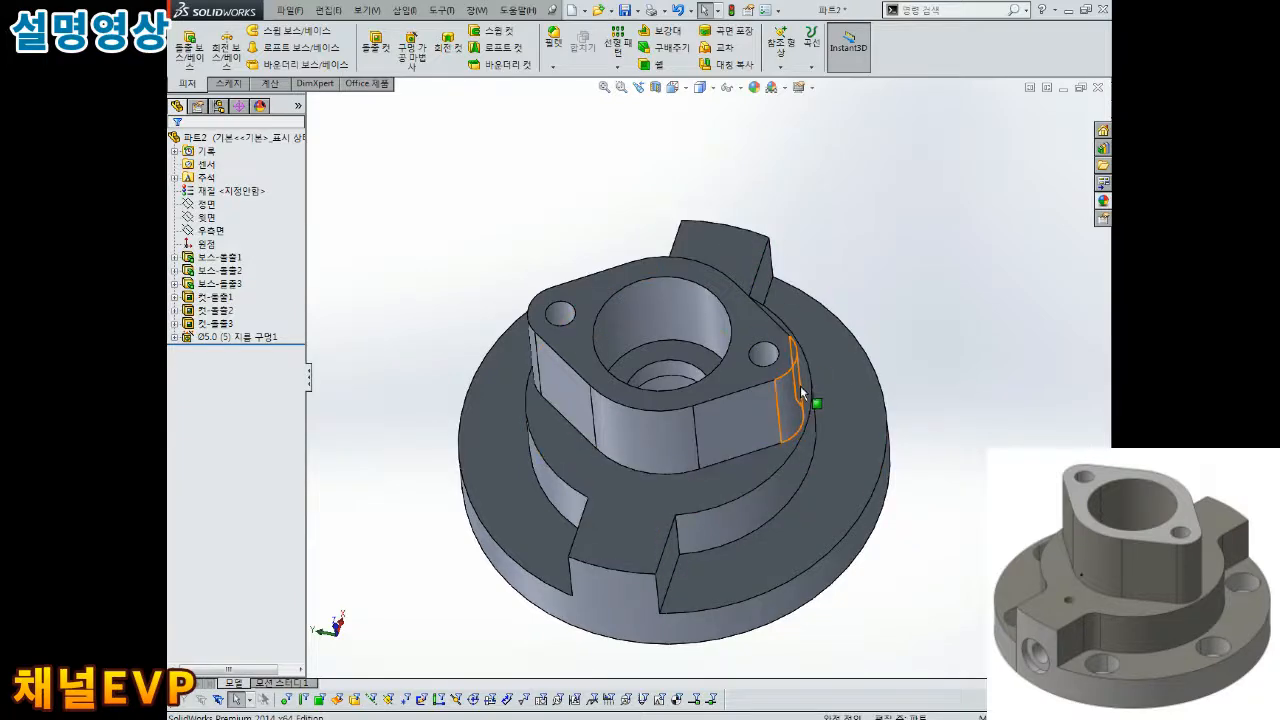
middle_click_drag(811, 400, 787, 293)
middle_click_drag(837, 357, 757, 460)
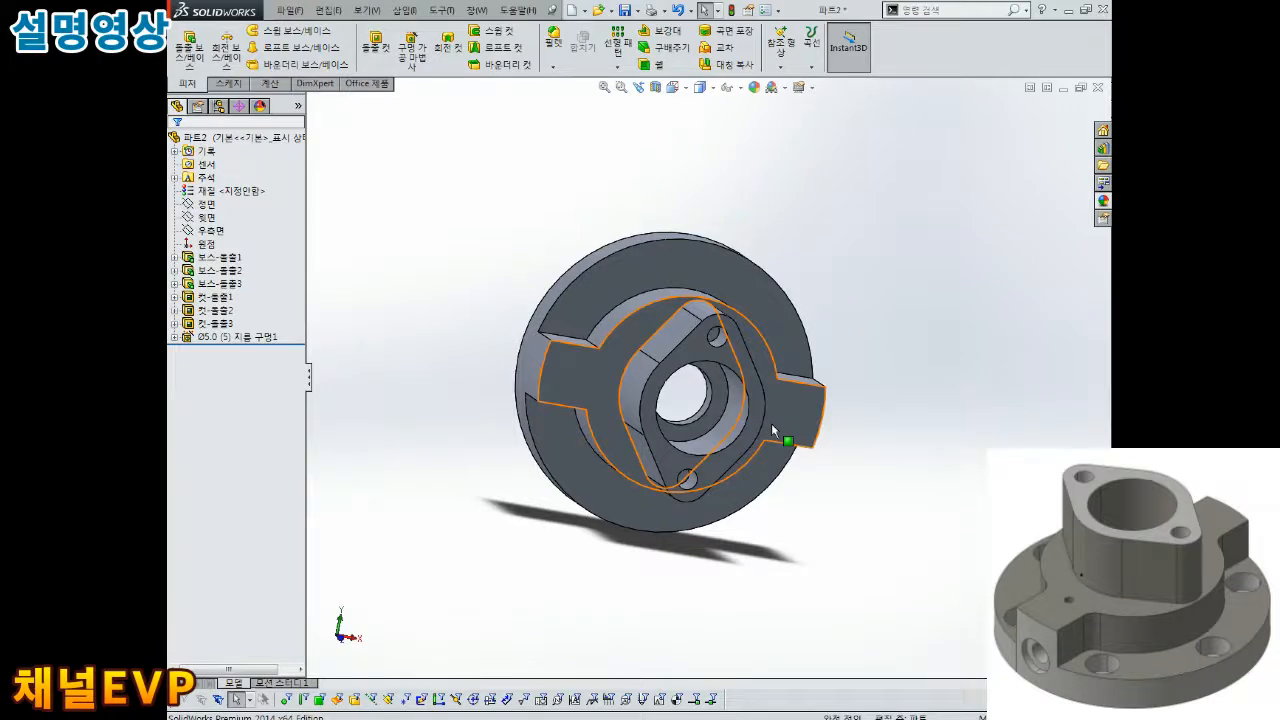
middle_click_drag(876, 551, 800, 520)
scroll(688, 381, "down", 2)
middle_click_drag(688, 417, 662, 394)
scroll(680, 406, "up", 2)
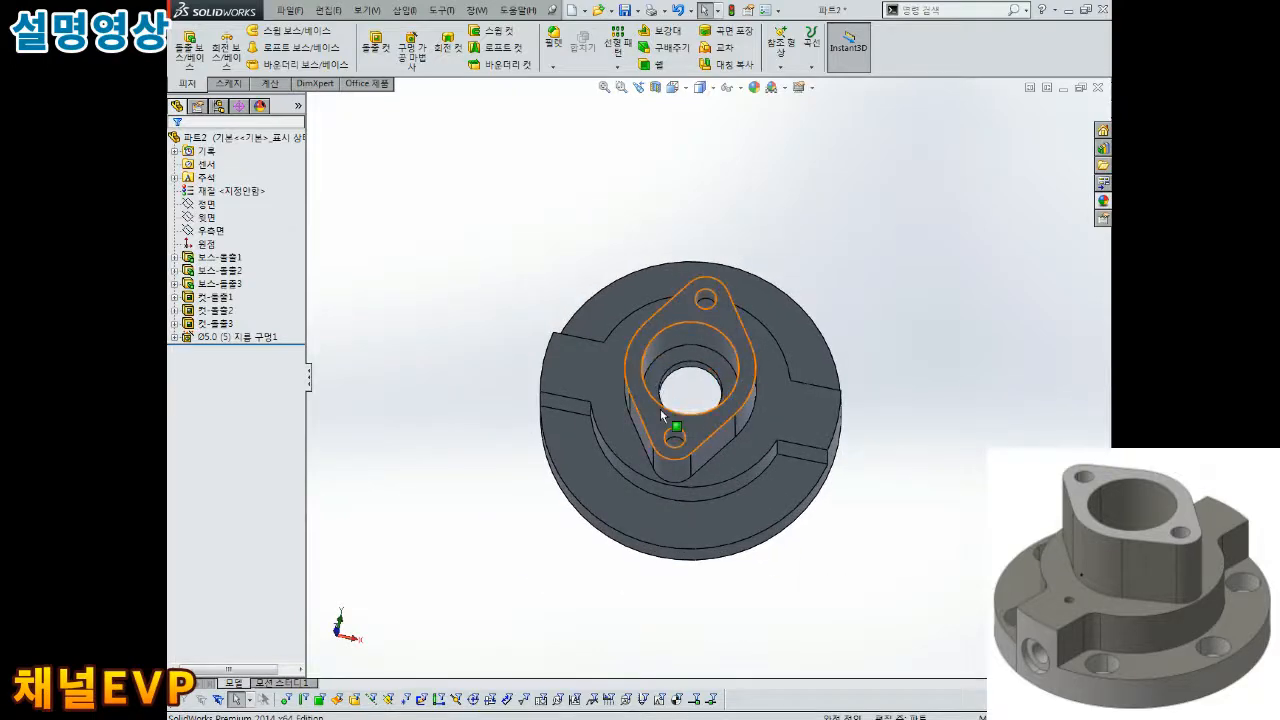
key("ctrl+7")
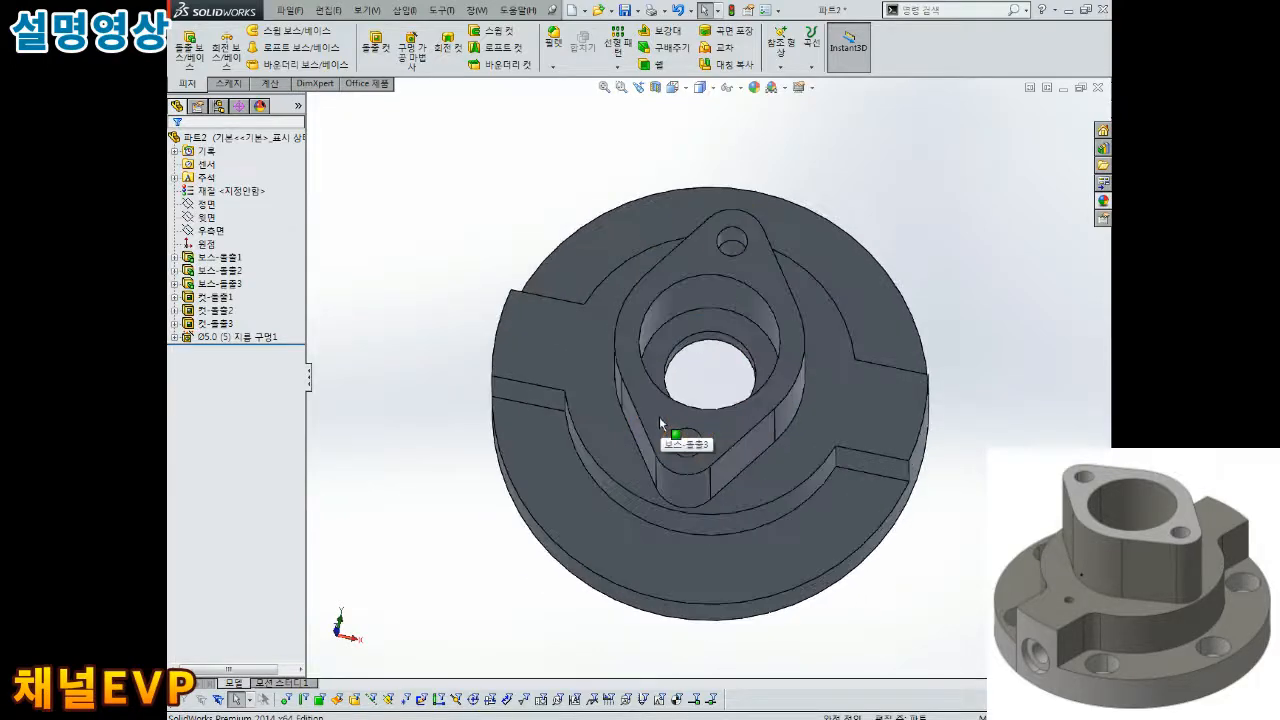
left_click(564, 346)
left_click(834, 395)
left_click(833, 395)
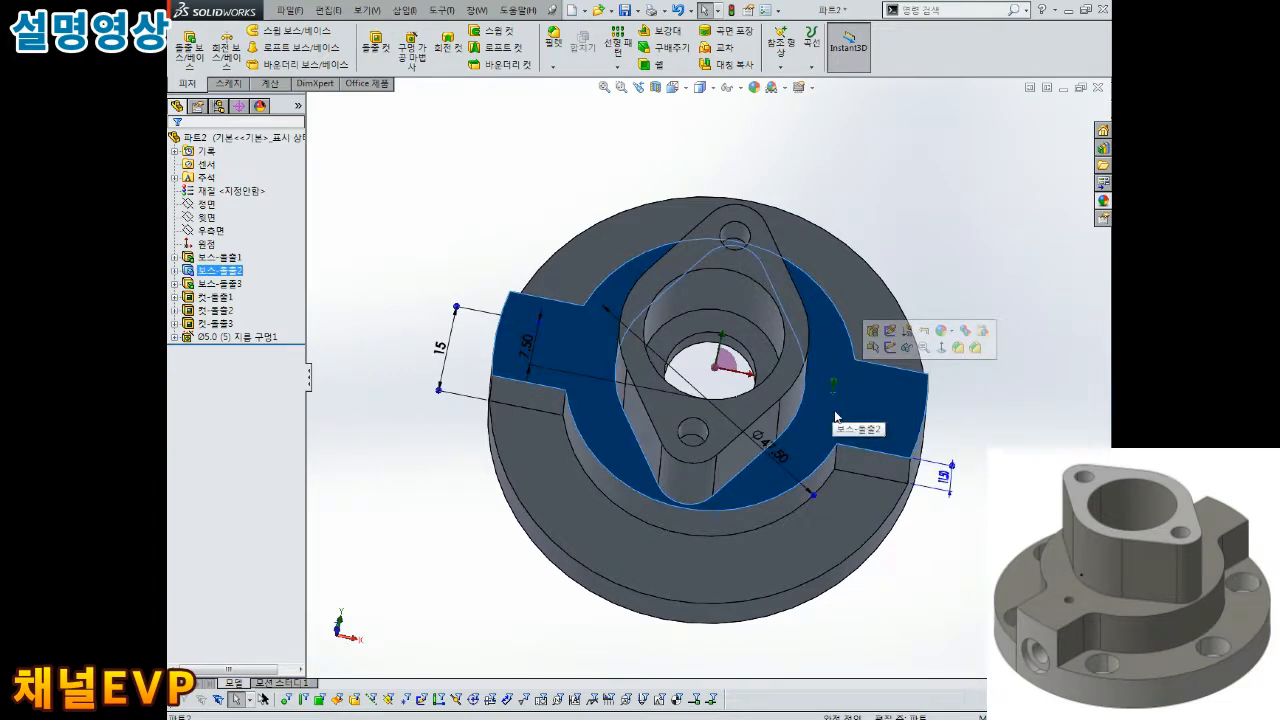
middle_click_drag(850, 435, 825, 355)
scroll(564, 352, "down", 2)
key("Escape")
left_click(597, 352)
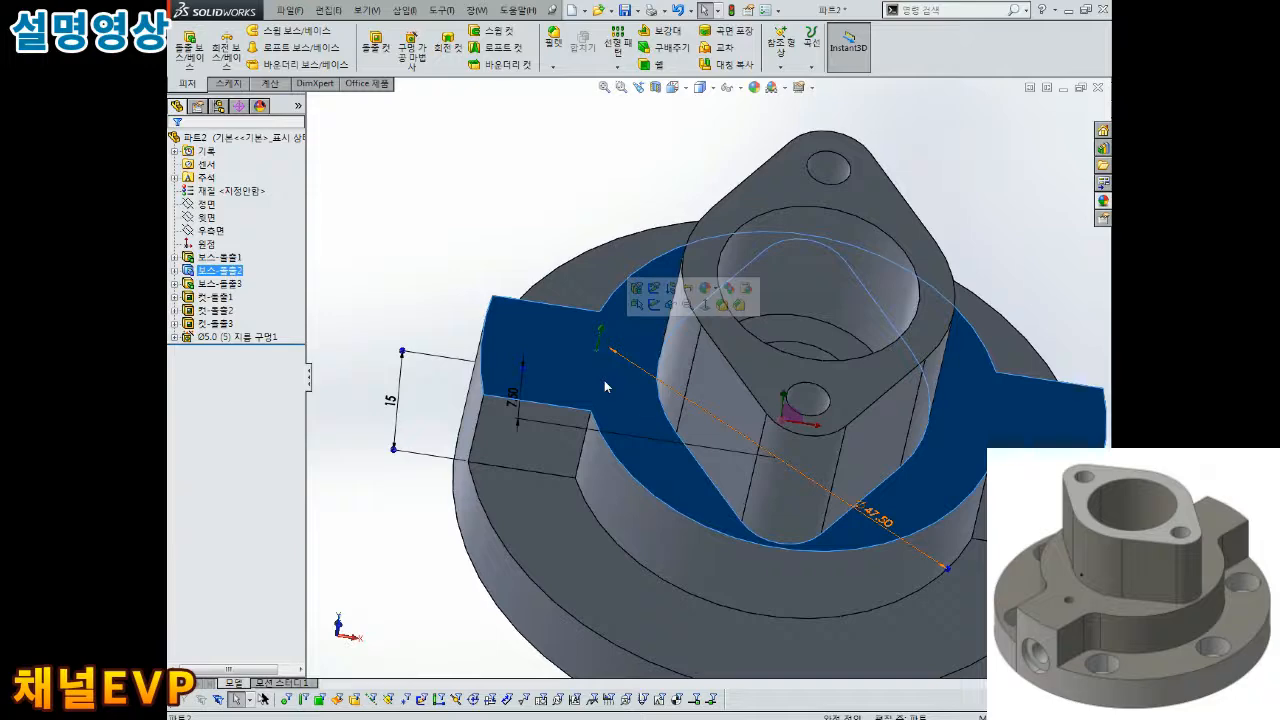
middle_click_drag(604, 380, 602, 389)
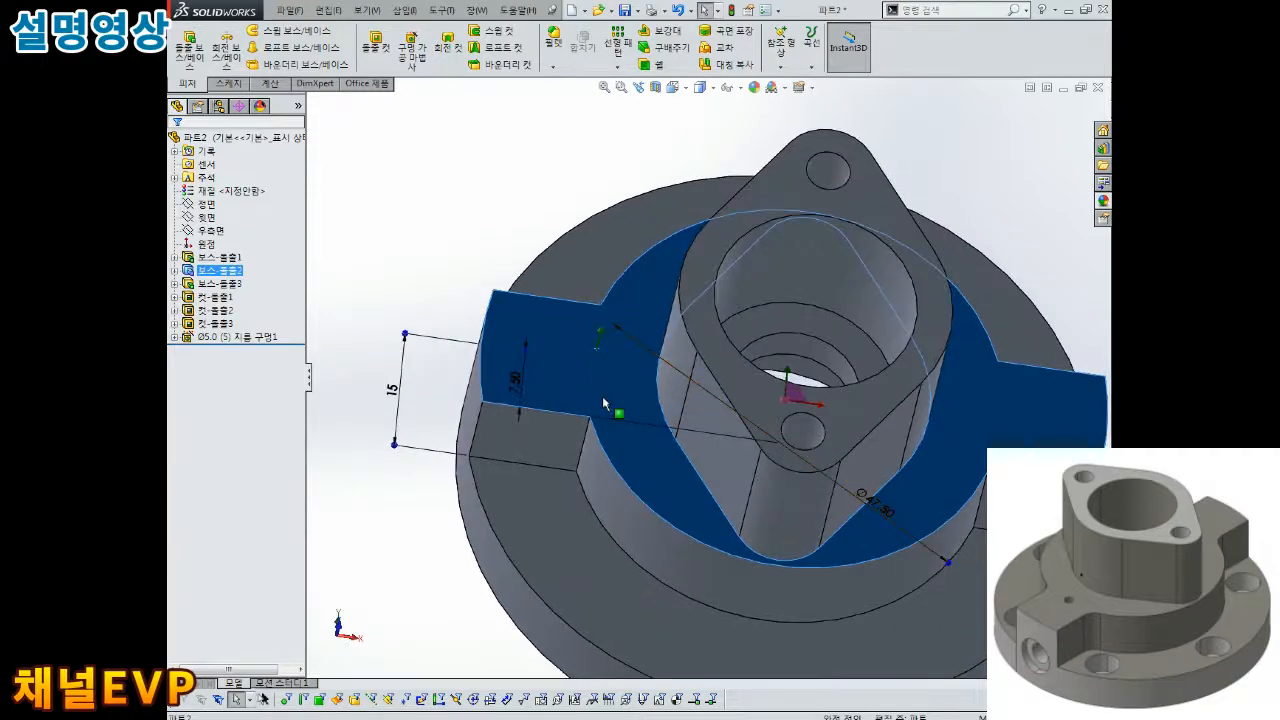
scroll(606, 405, "up", 3)
scroll(762, 425, "down", 3)
scroll(574, 190, "up", 3)
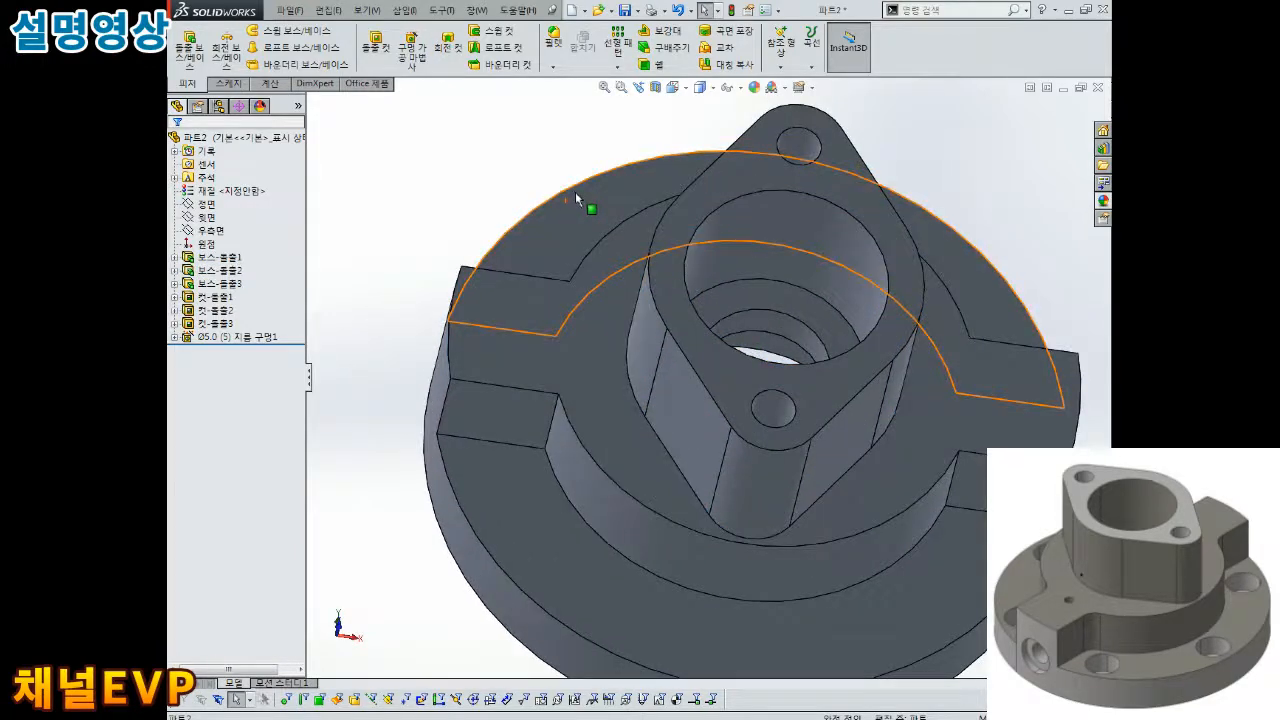
scroll(630, 336, "down", 3)
- Sketch on the raised ring's top face one circle per lug on the horizontal centreline, the -X one about 3.7 mm in diameter
left_click(697, 303)
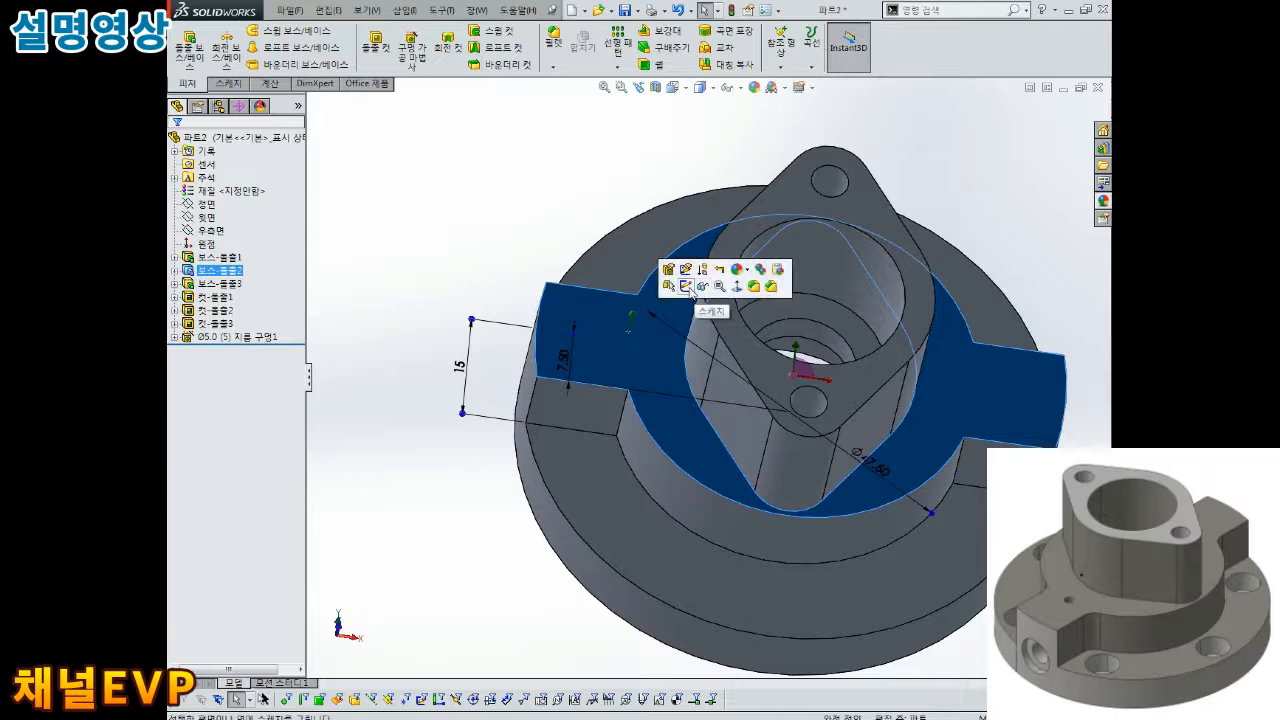
left_click(686, 286)
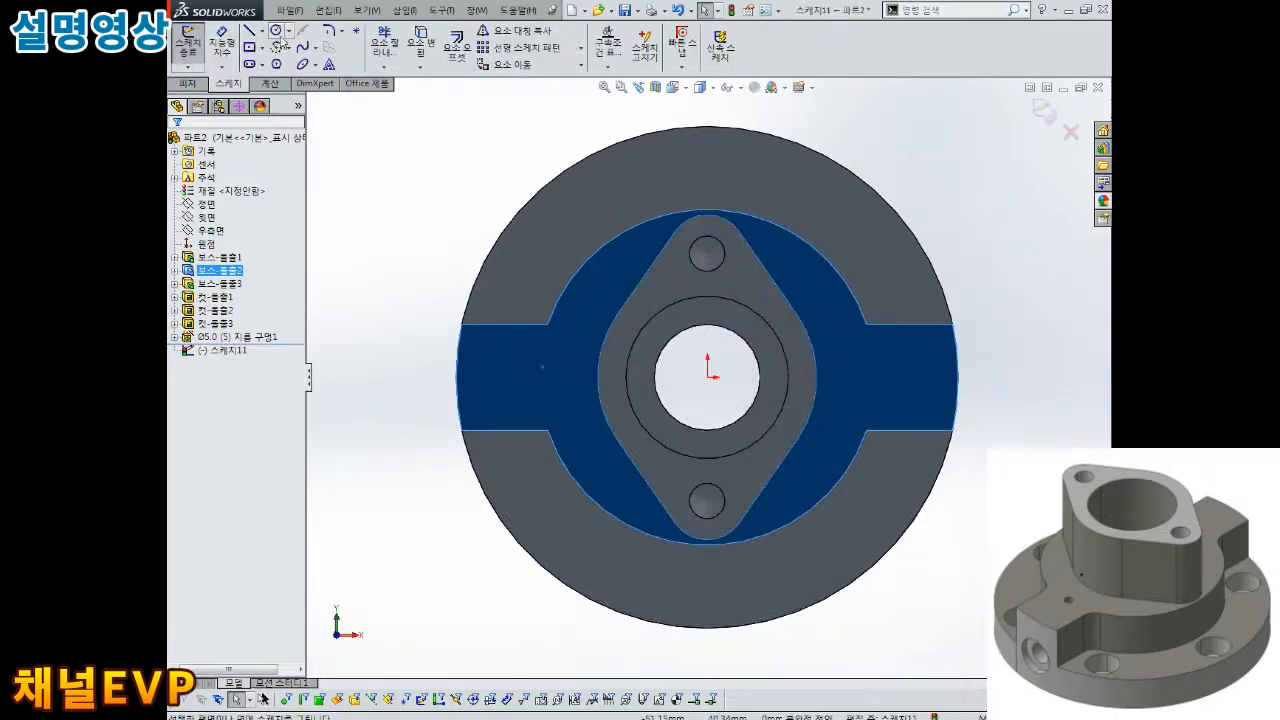
left_click(277, 33)
left_click(532, 377)
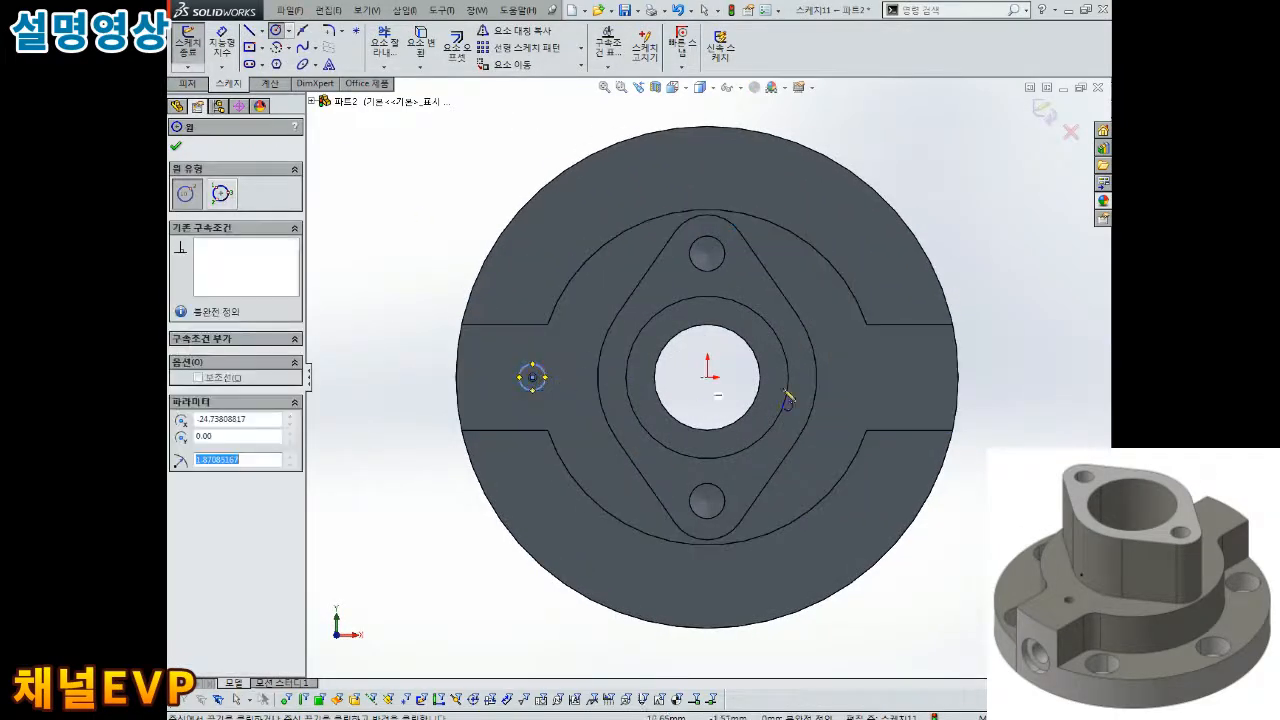
left_click(867, 377)
left_click(886, 376)
key("Escape")
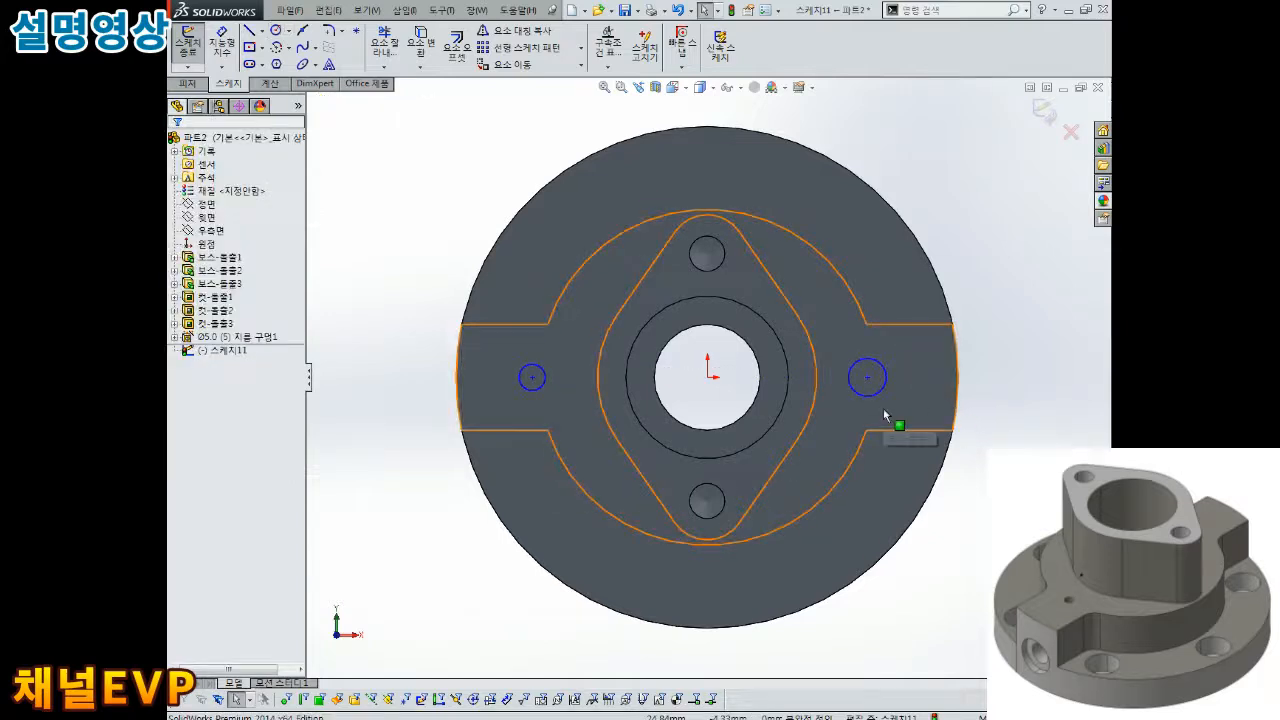
- Dimension the +X lug circle with a diameter of 2.5 mm
right_click_drag(1016, 336, 1012, 268)
left_click(886, 370)
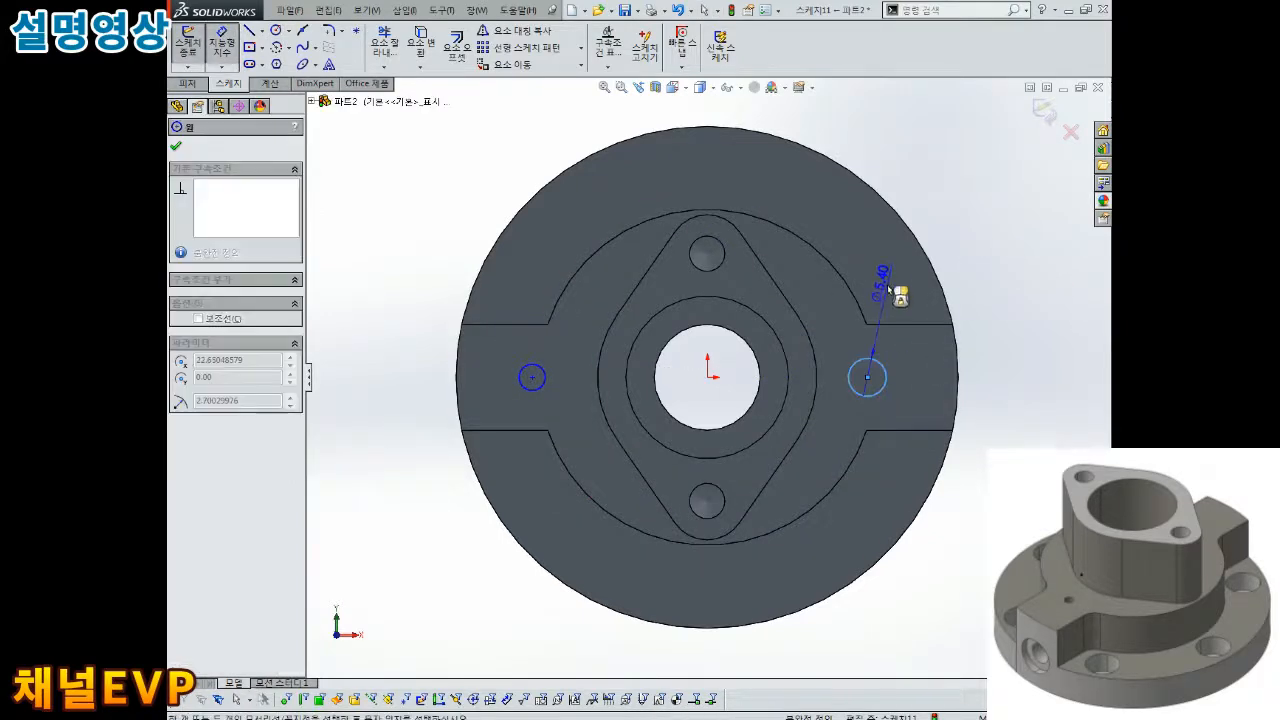
left_click(887, 287)
type("2.5")
key("Return")
key("Escape")
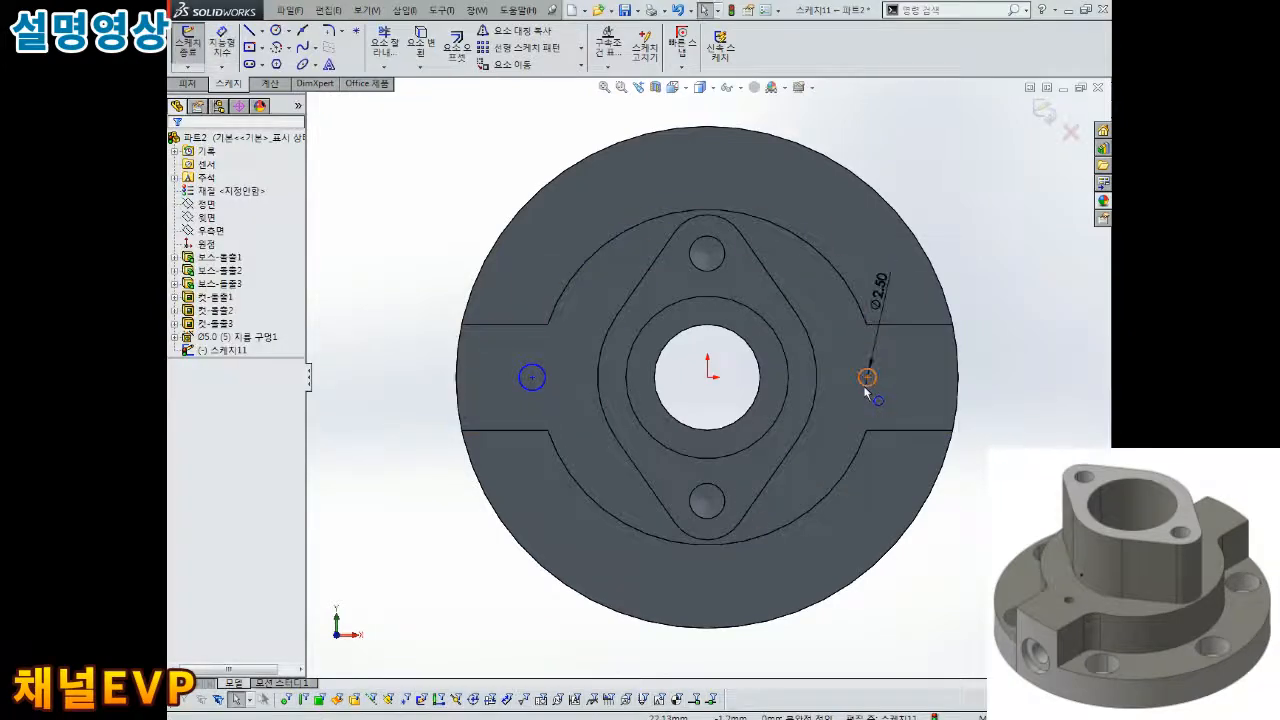
- Make the two lug circles equal in size
left_click(865, 387)
left_click(530, 390, "ctrl")
key("Escape")
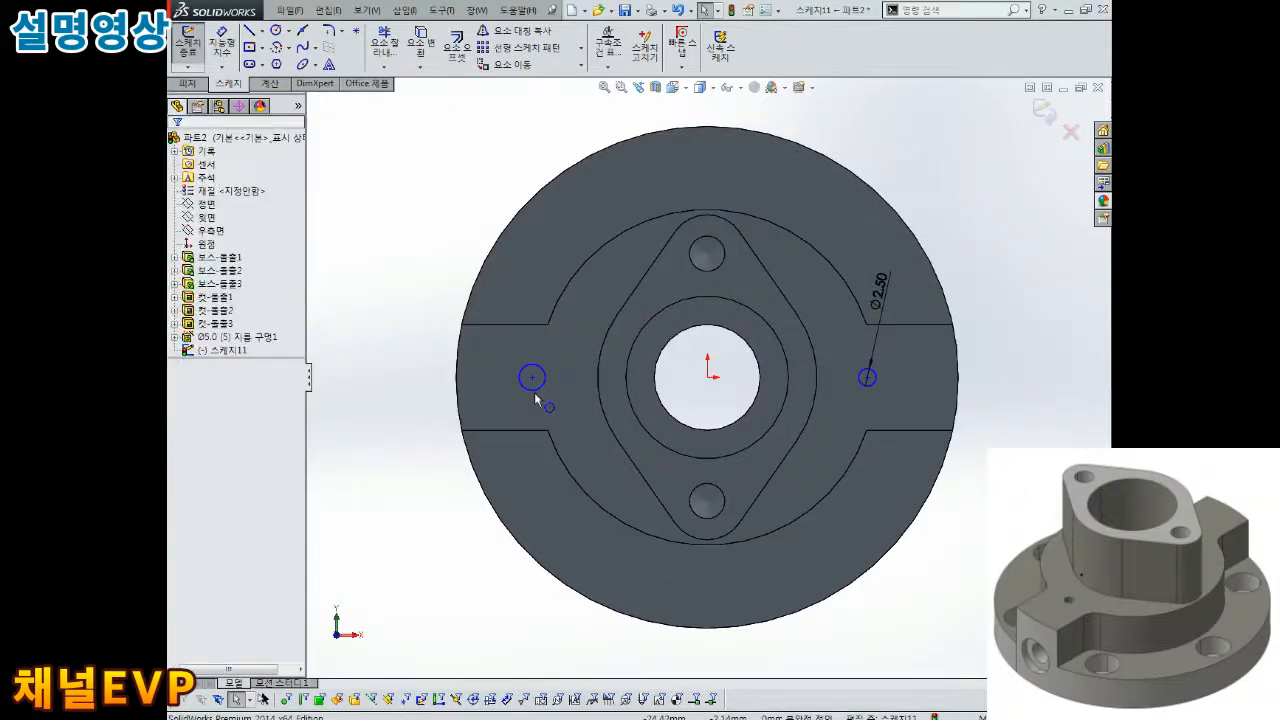
left_click(536, 391)
left_click(866, 386, "ctrl")
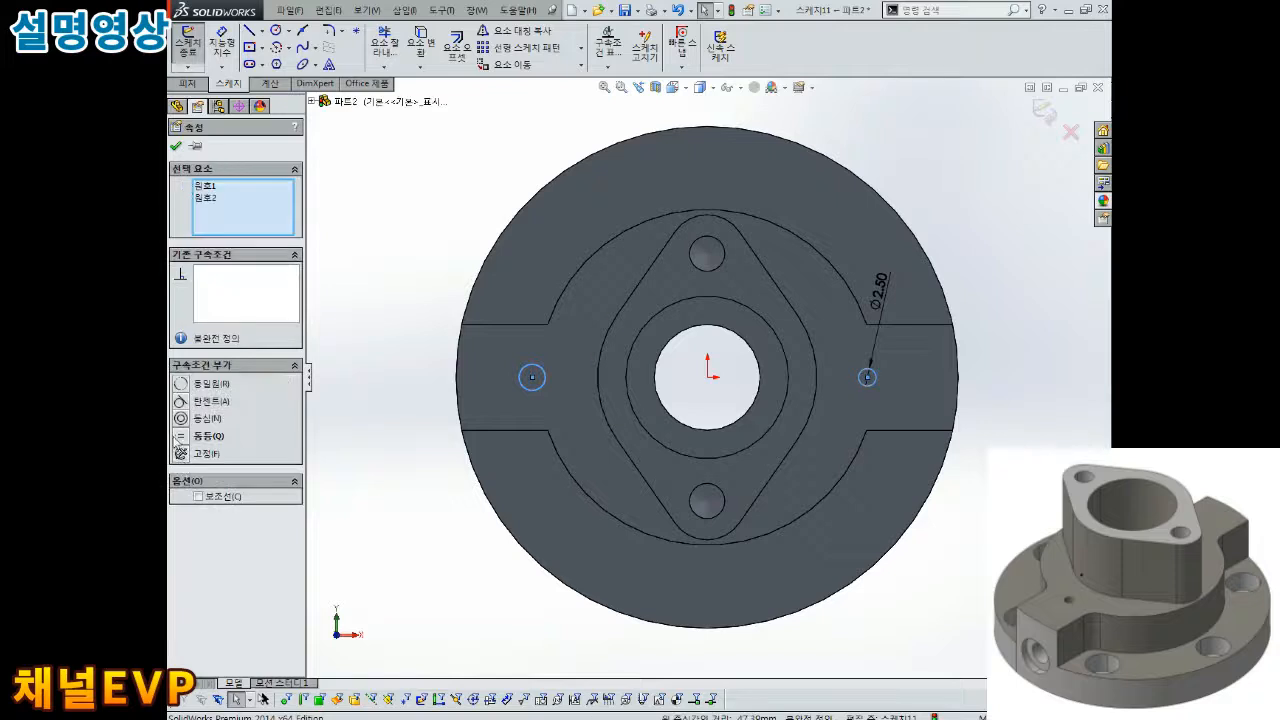
key("Escape")
- Align both lug circle centres horizontally with the origin
left_click(532, 377)
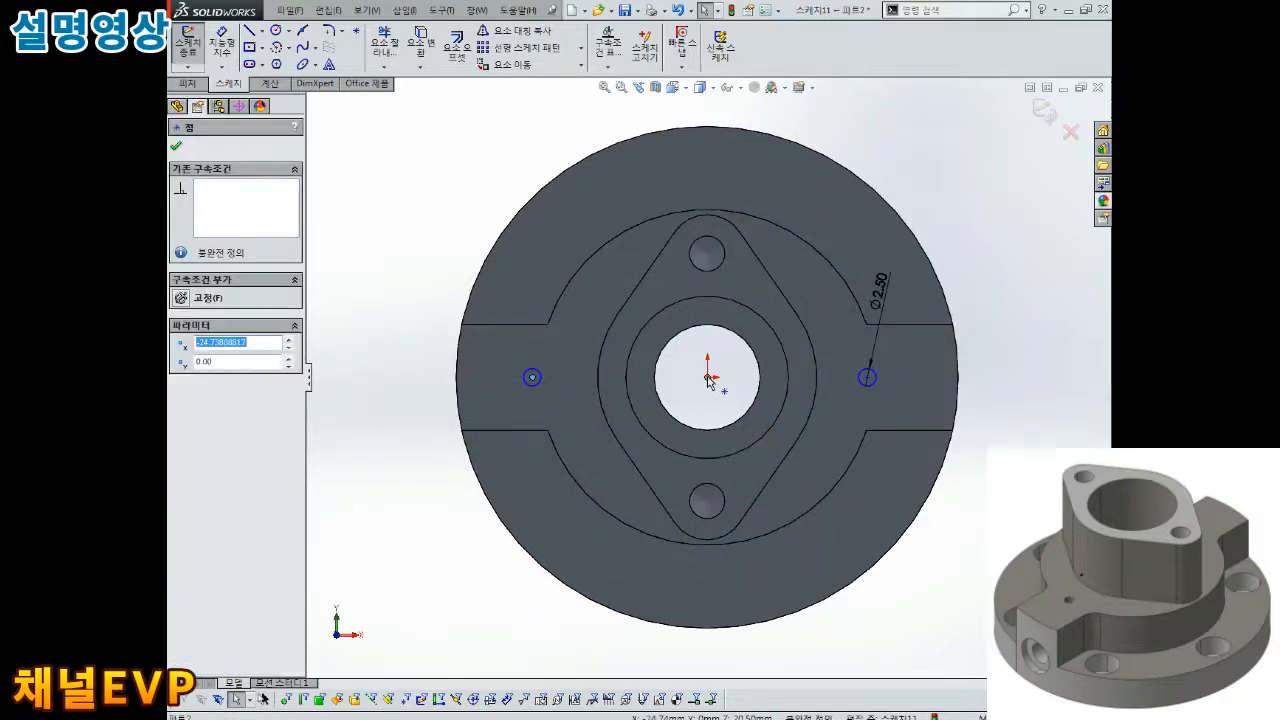
left_click(708, 377, "ctrl")
left_click(867, 377, "ctrl")
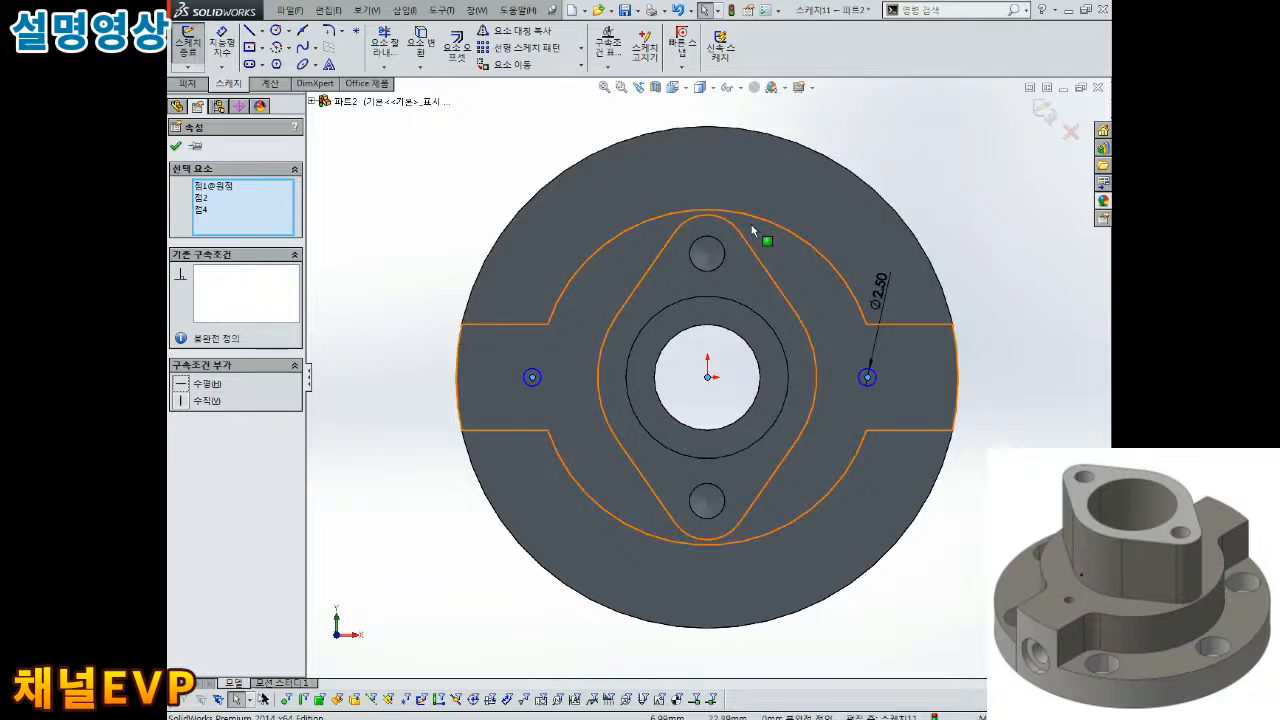
- Dimension the spacing between the two lug circle centres as 46 mm
right_click_drag(971, 277, 997, 230)
left_click(532, 377)
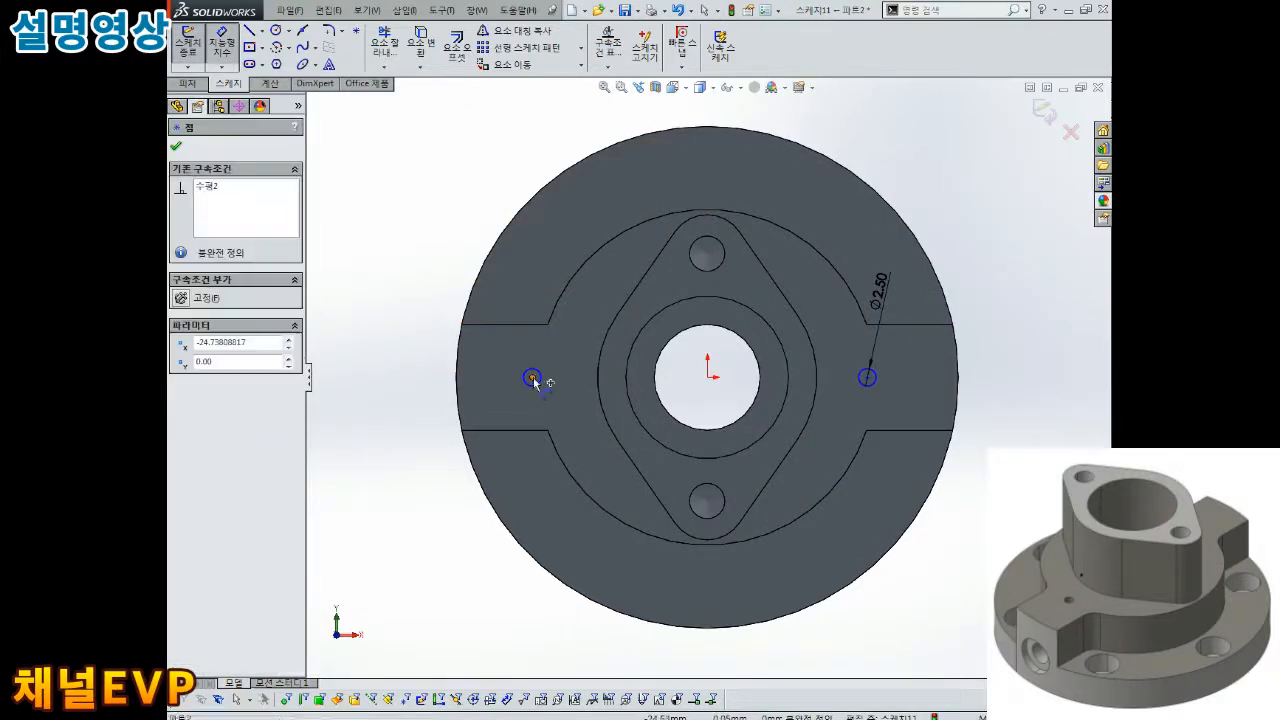
left_click(867, 377)
left_click(795, 465)
type("46")
key("Return")
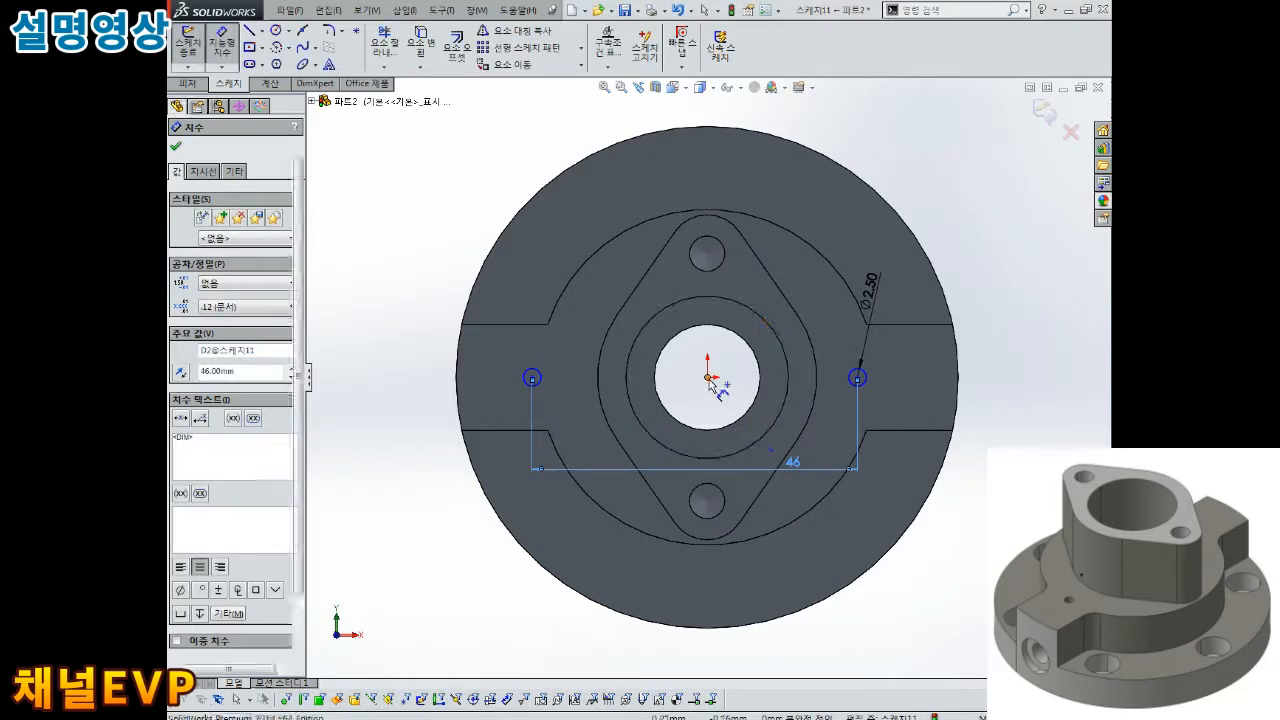
- Dimension the +X circle centre 23 mm from the origin and place that dimension just above the 46 mm one
key("Escape")
left_click(858, 378)
left_click(708, 376)
left_click(790, 292)
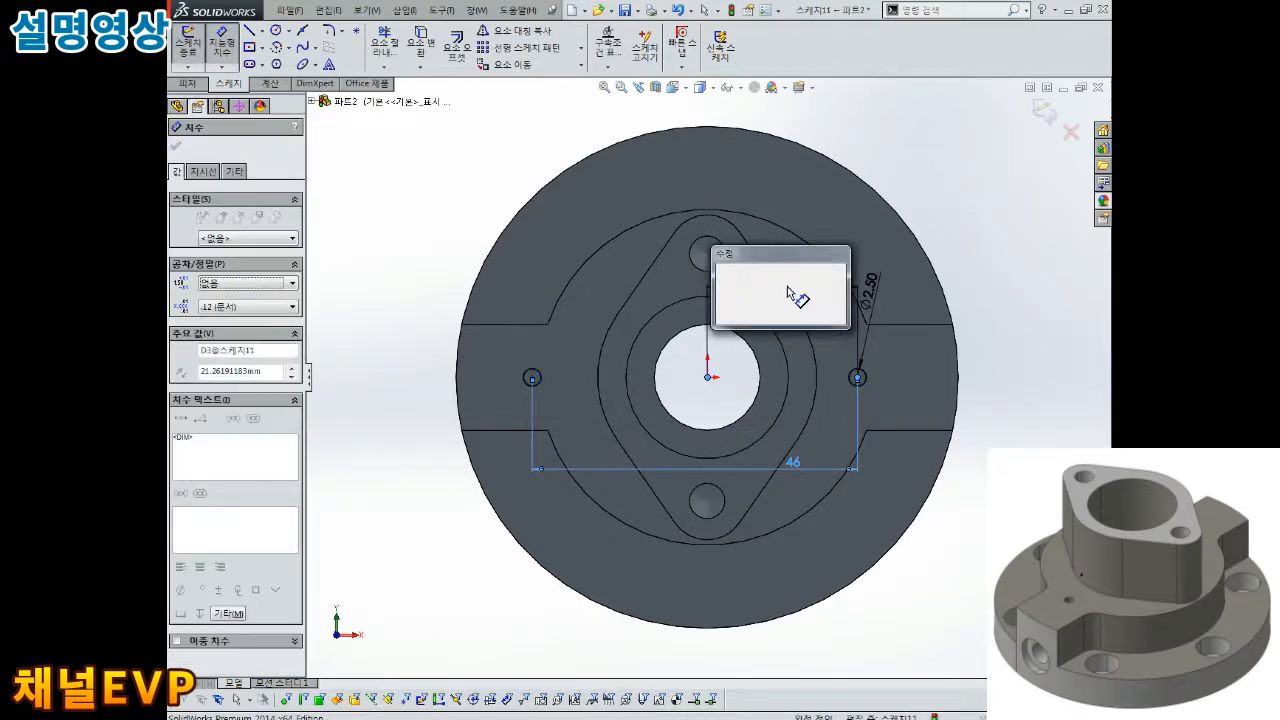
type("23")
key("Return")
key("Escape")
key("Escape")
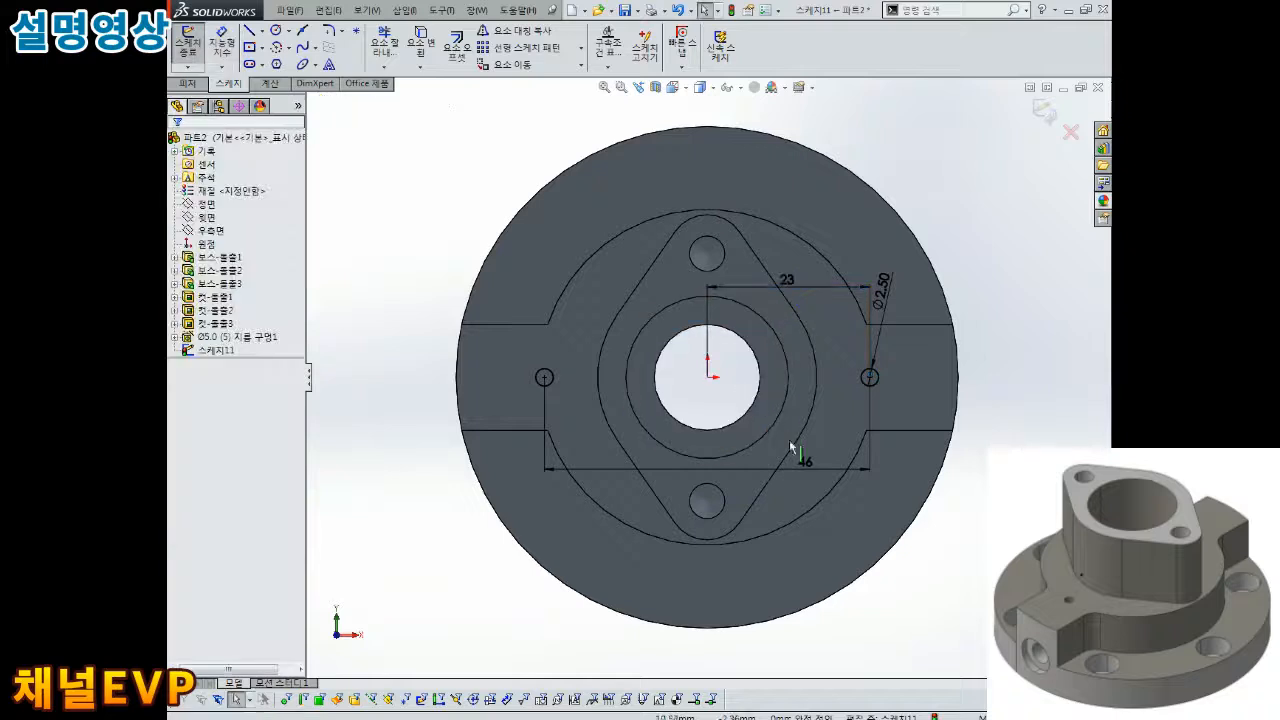
left_click_drag(776, 410, 788, 436)
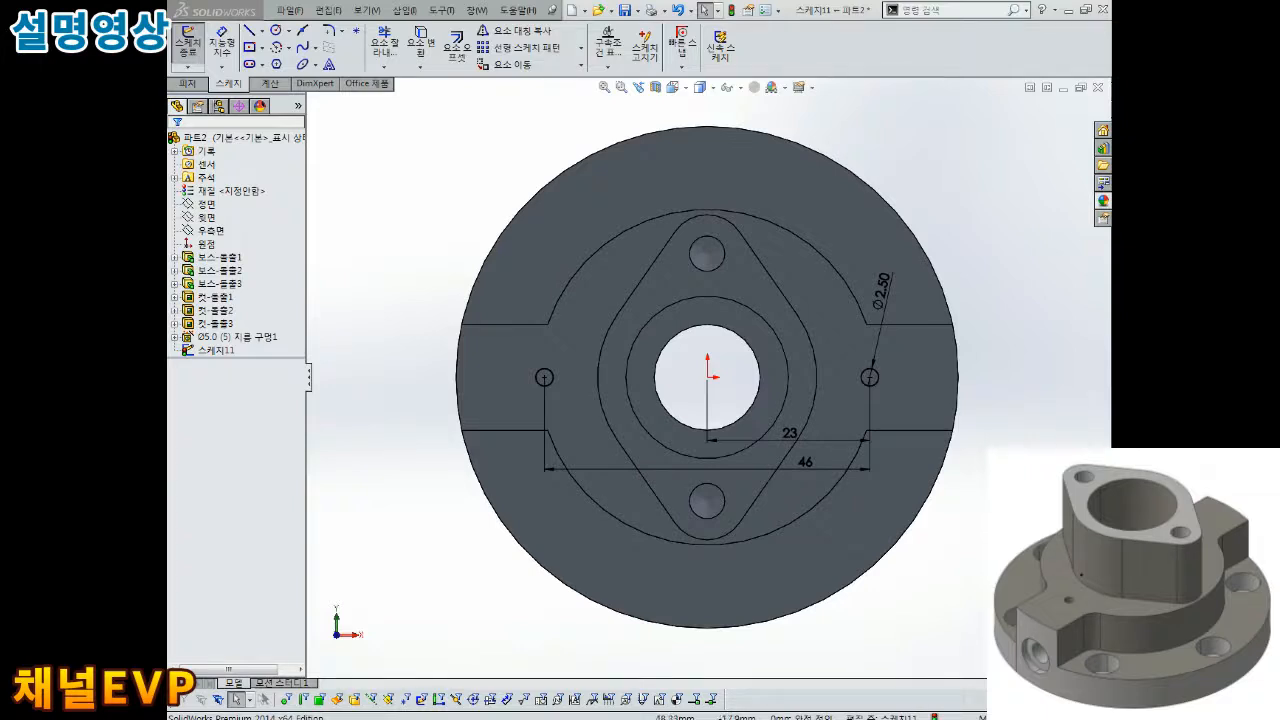
- Finish the lug-hole sketch and extrude-cut both circles blind to a depth of 11.5 mm
mouse_move(778, 520)
middle_mouse_down()
mouse_move(755, 440)
mouse_move(678, 421)
mouse_move(717, 414)
mouse_move(689, 351)
mouse_move(703, 371)
middle_mouse_up()
scroll(755, 440, "down", 1)
scroll(730, 460, "up", 4)
scroll(740, 430, "down", 3)
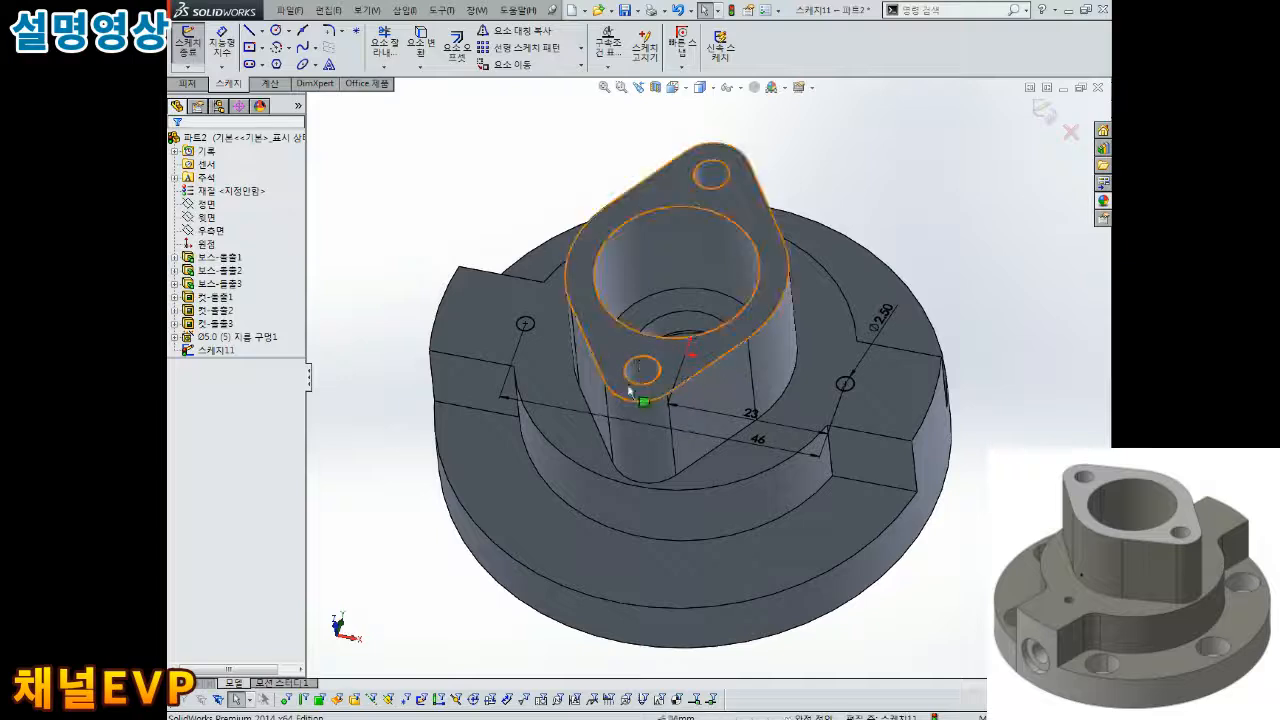
left_click(1043, 110)
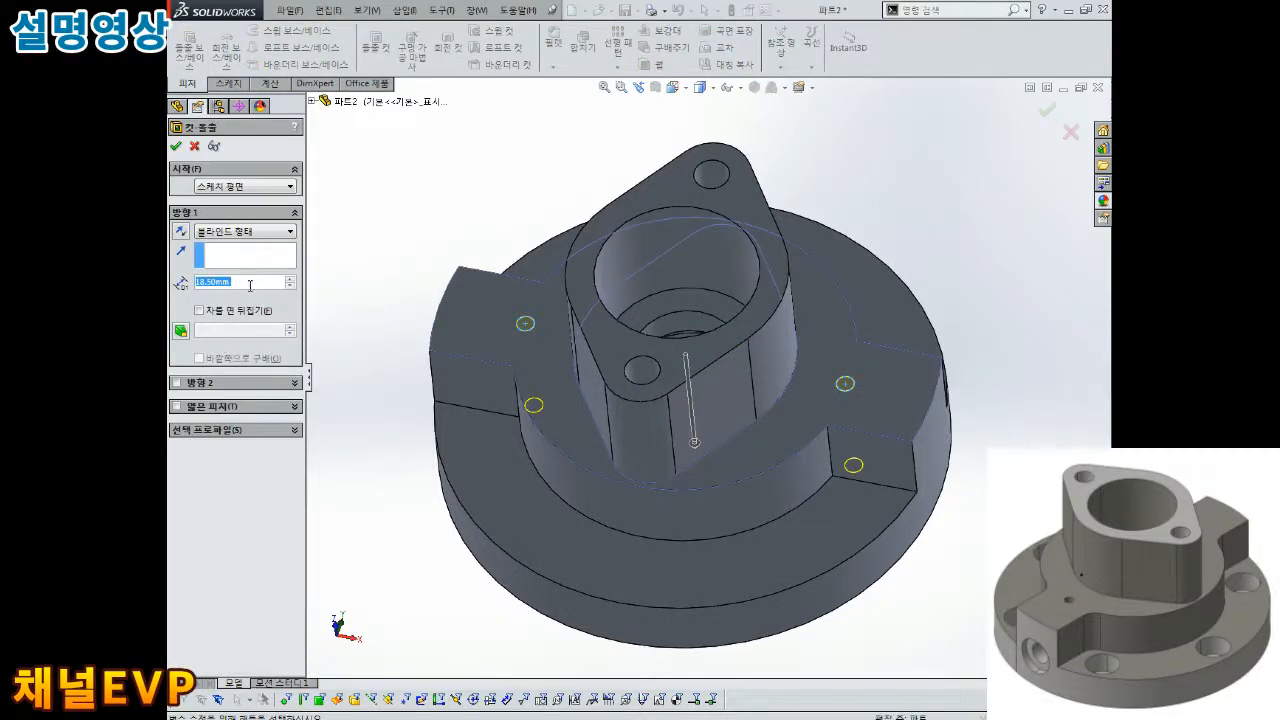
type("11.5")
key("Return")
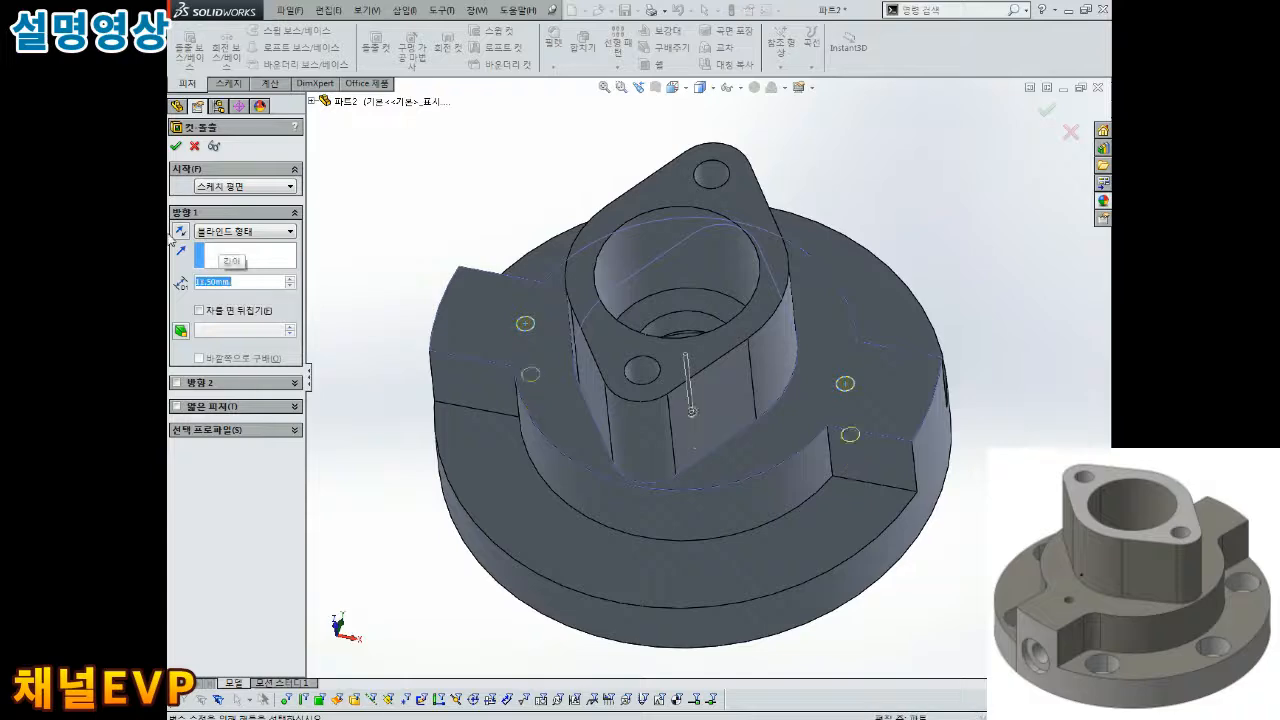
left_click(177, 145)
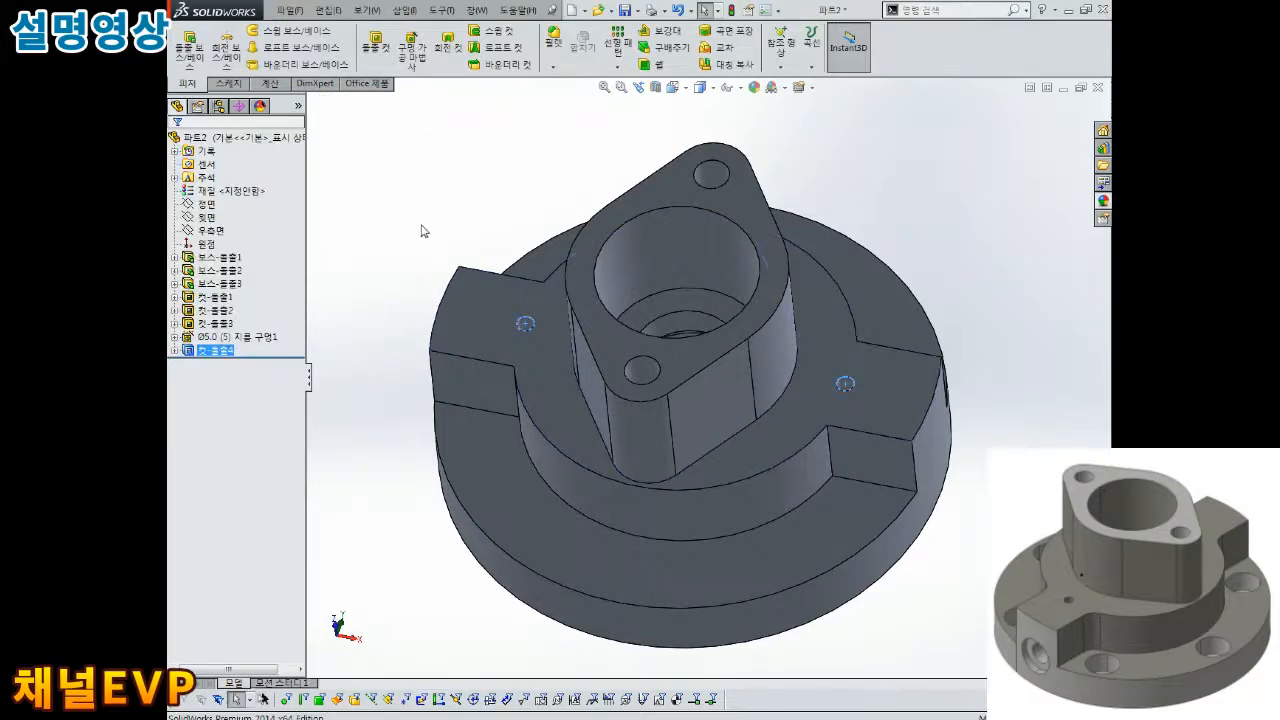
- Show the model with hidden lines, examine the depth of the lug holes from the front, and restore the shaded display
middle_click_drag(524, 250, 543, 206)
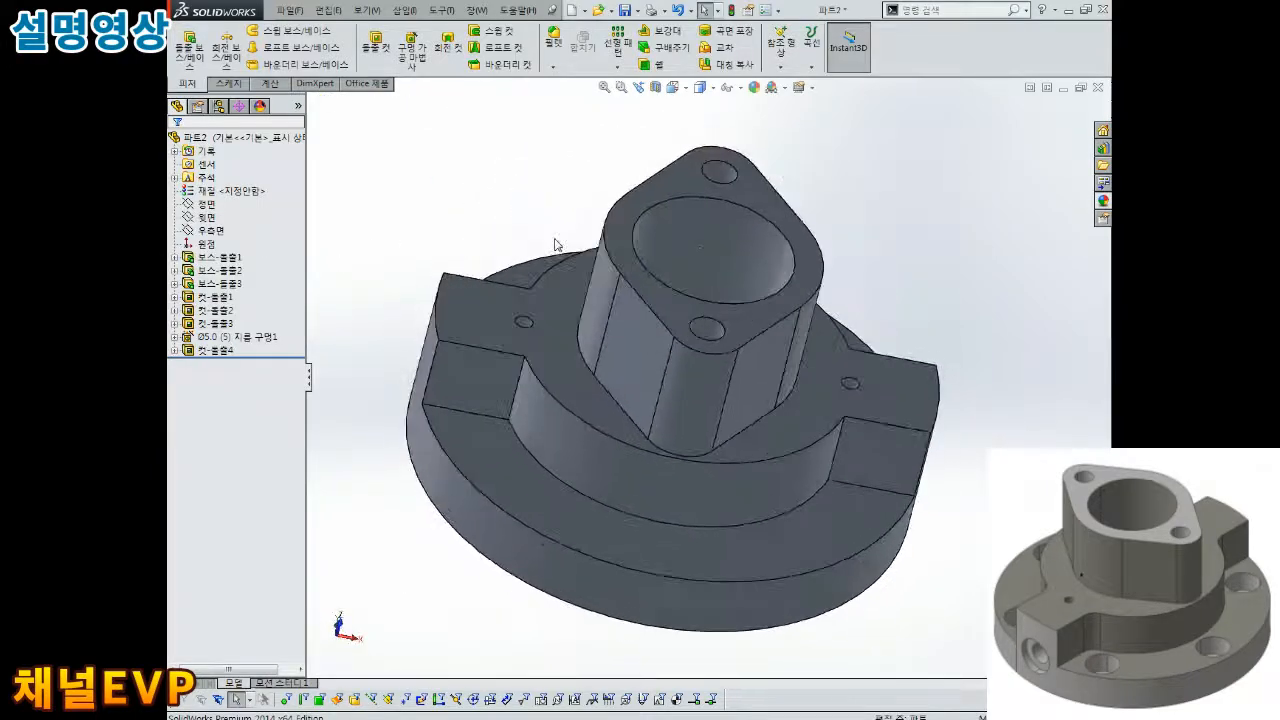
left_click(706, 93)
left_click(707, 163)
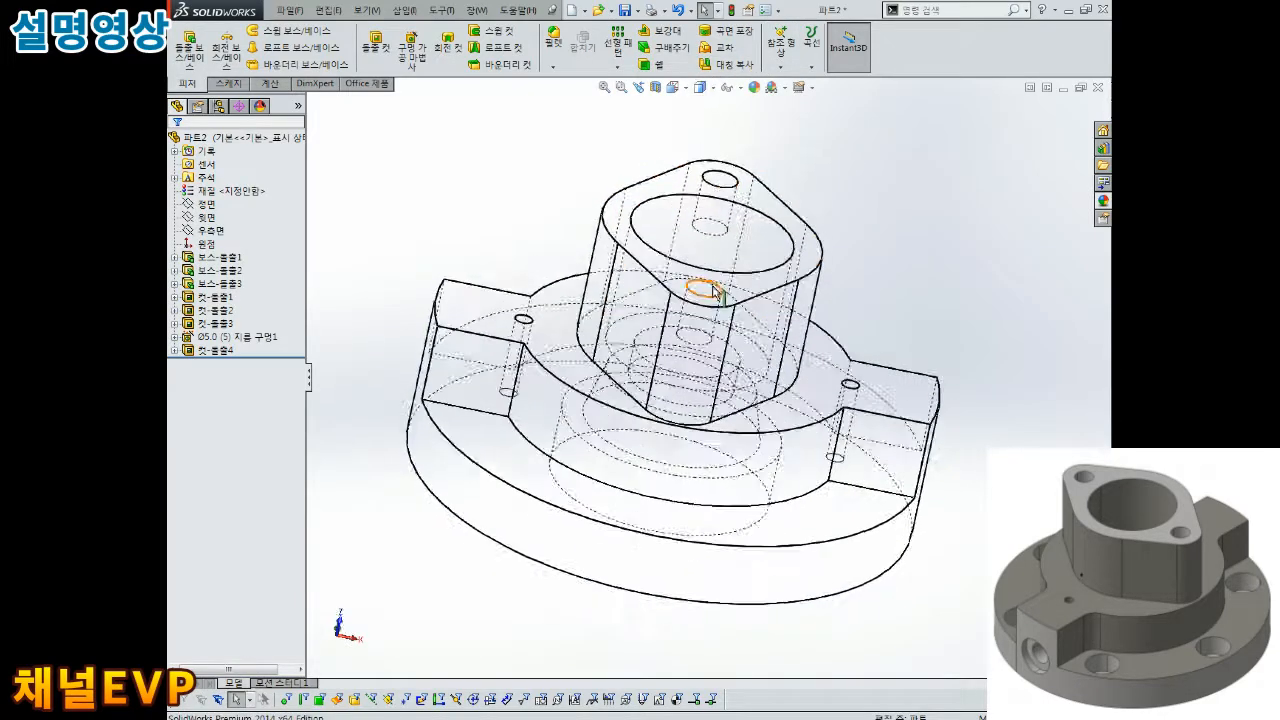
key("ctrl+6")
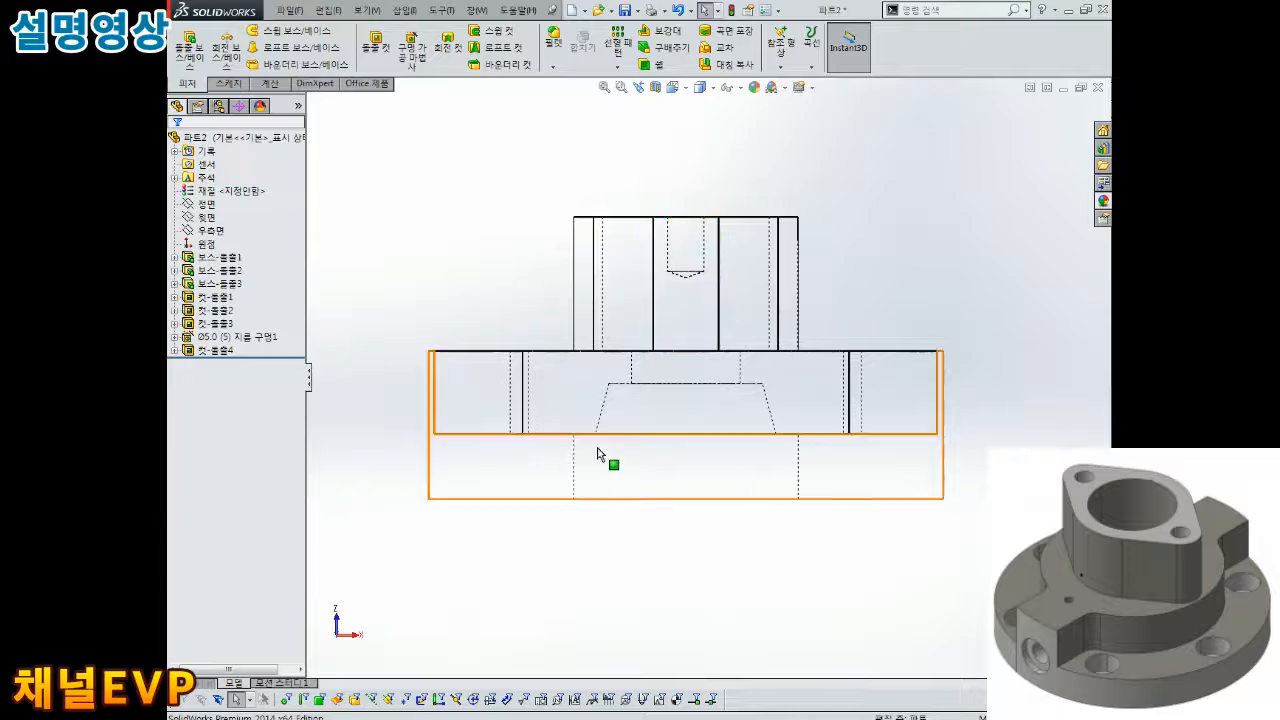
scroll(885, 427, "down", 2)
scroll(864, 436, "up", 2)
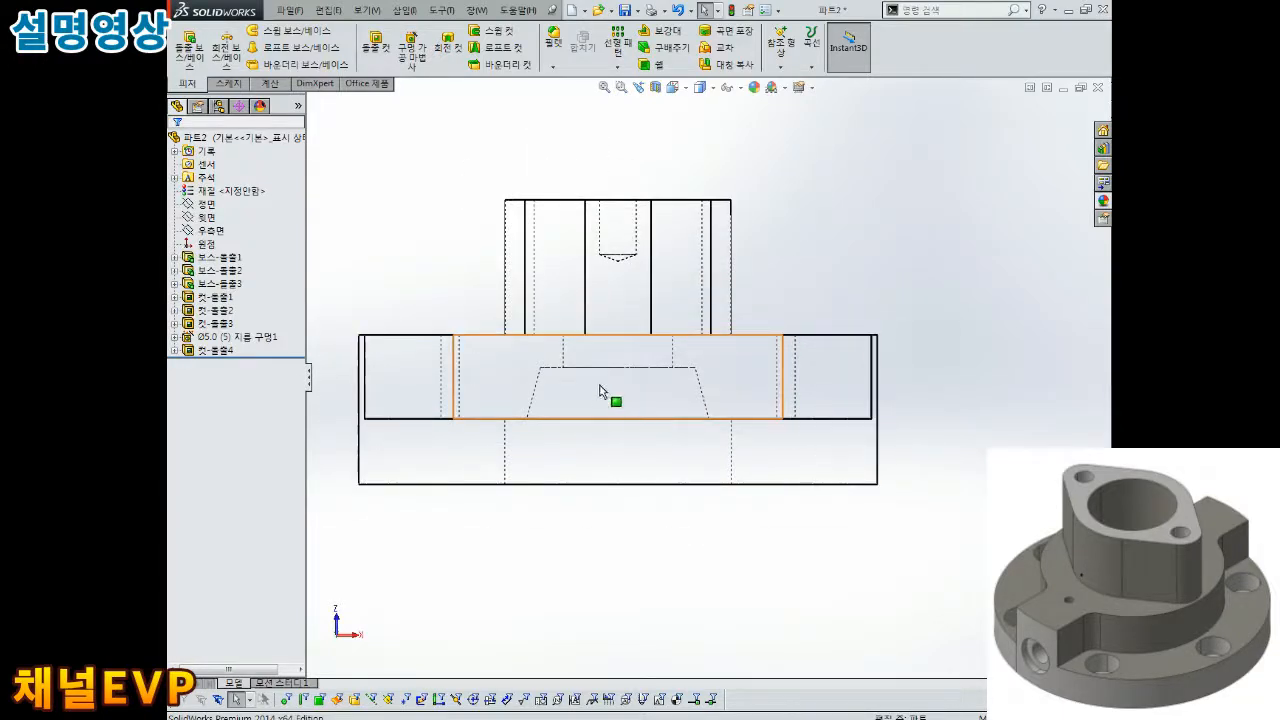
middle_click_drag(609, 387, 655, 375)
left_click(709, 87)
left_click(703, 106)
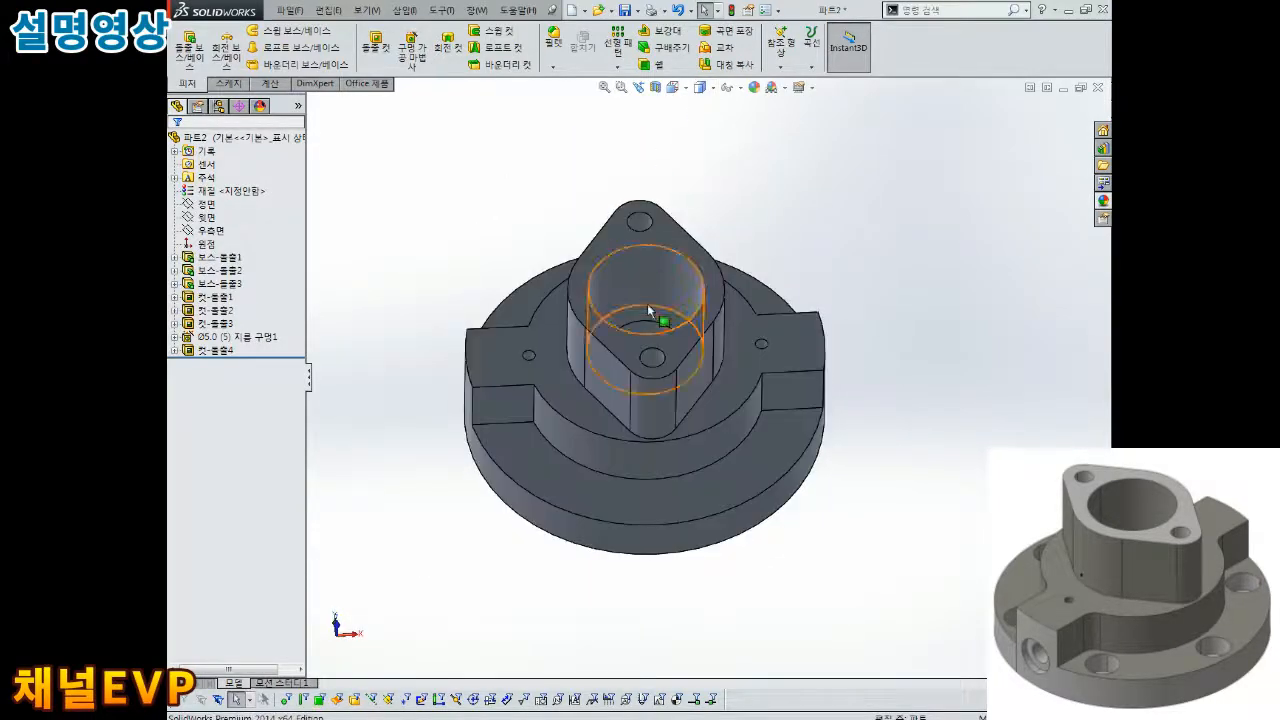
- Examine the part from several angles, checking the base flange's top face around the raised ring and lugs
middle_click_drag(647, 303, 597, 352)
scroll(594, 350, "down", 3)
scroll(678, 378, "up", 3)
middle_click_drag(743, 353, 771, 314)
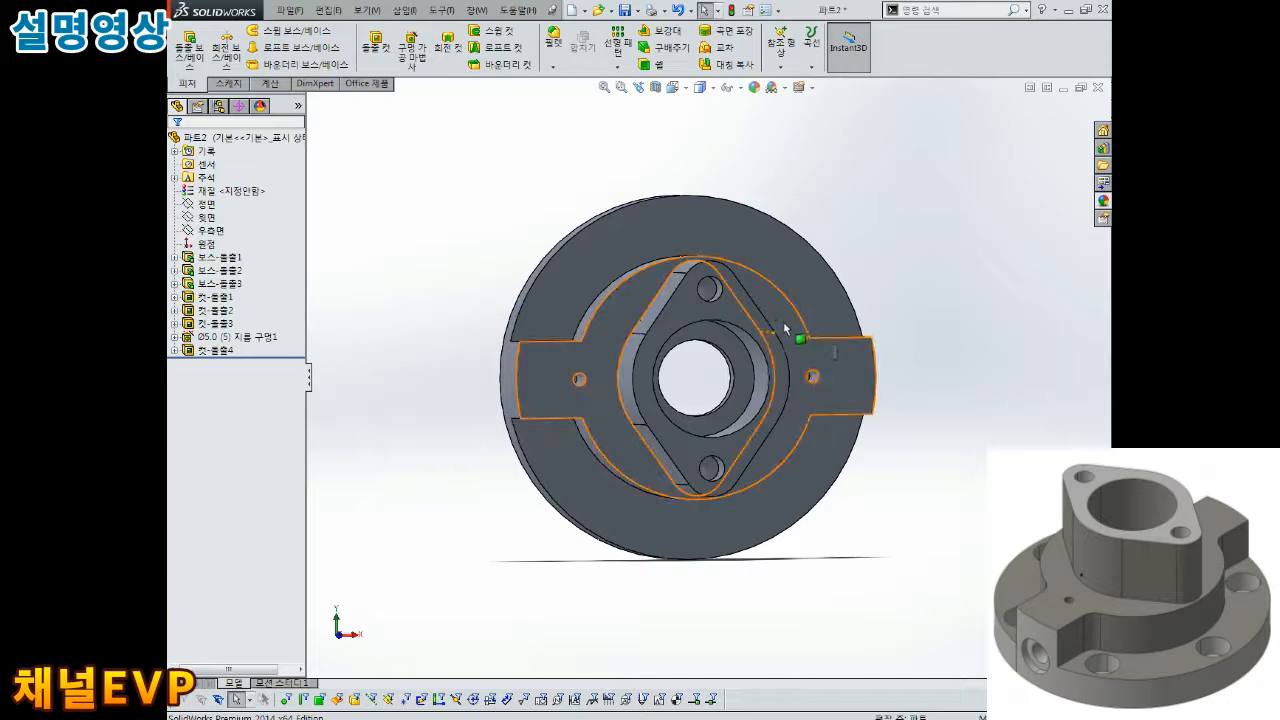
left_click(688, 225)
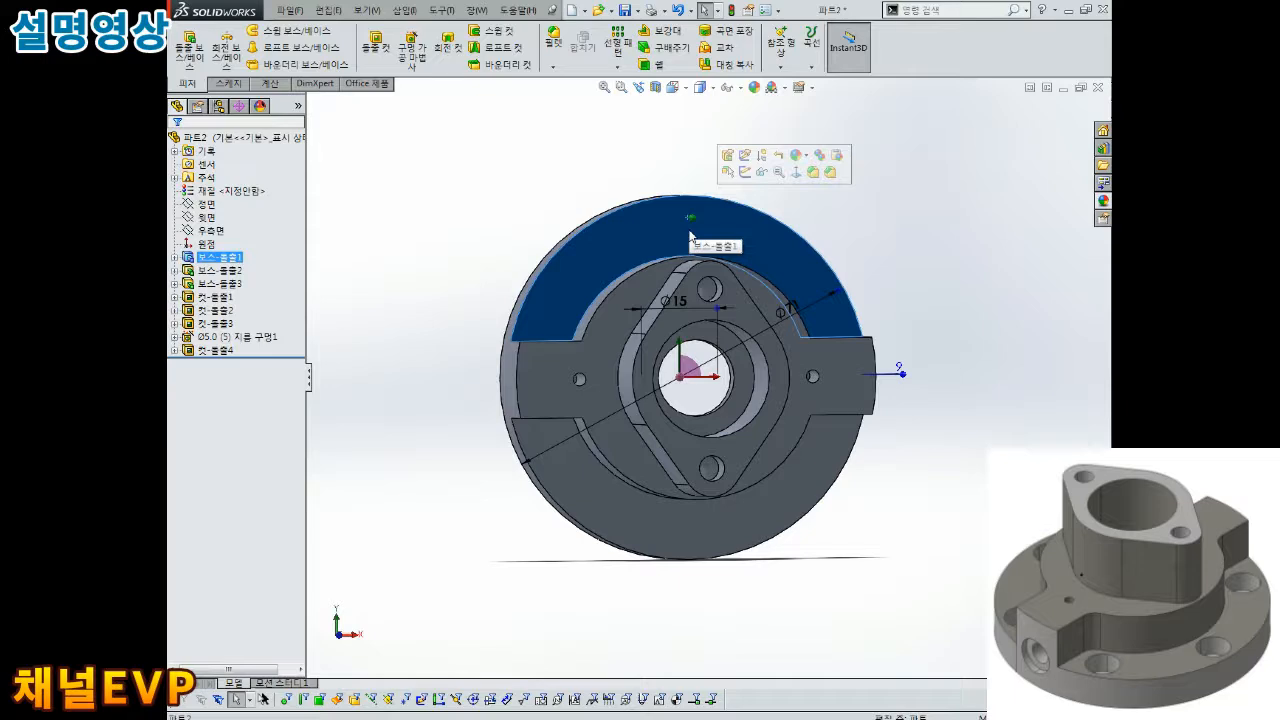
left_click(892, 304)
middle_click_drag(894, 306, 700, 240)
scroll(649, 151, "up", 3)
scroll(699, 364, "down", 2)
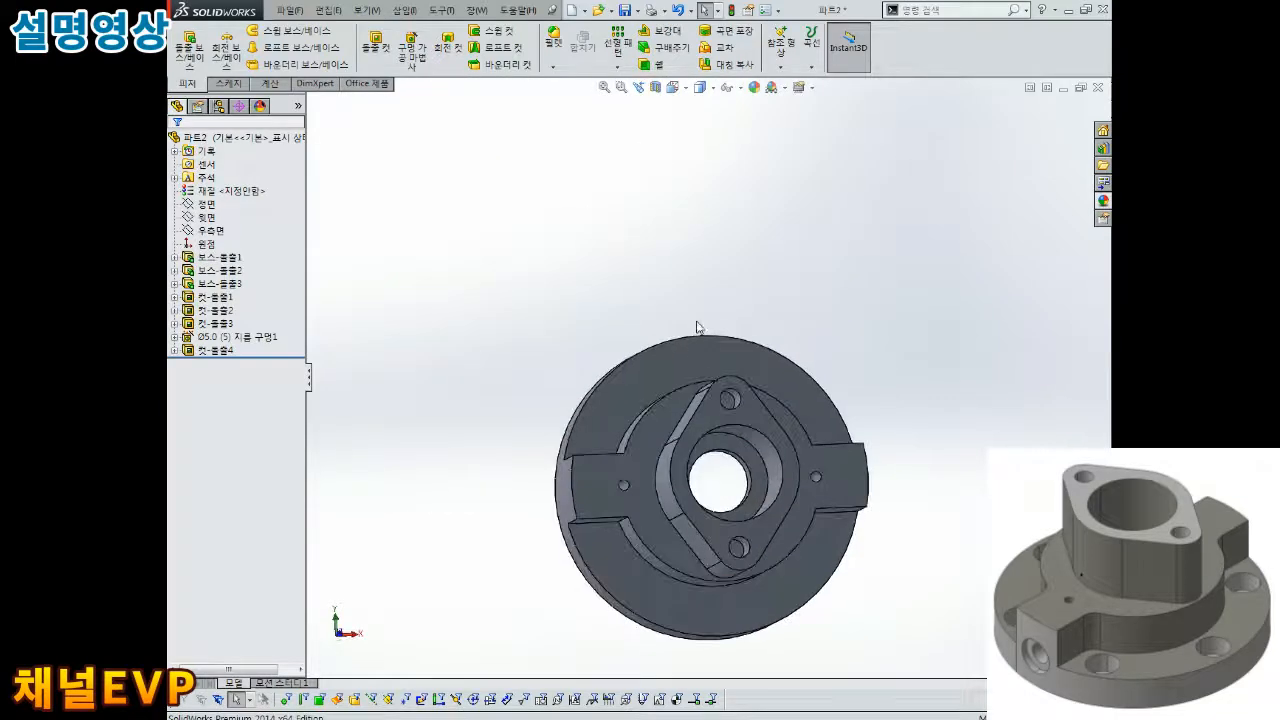
- Define a KS M6 counterbore hole with a 5.5 mm through hole and a 9 mm counterbore 5.5 mm deep, through all
left_click(407, 72)
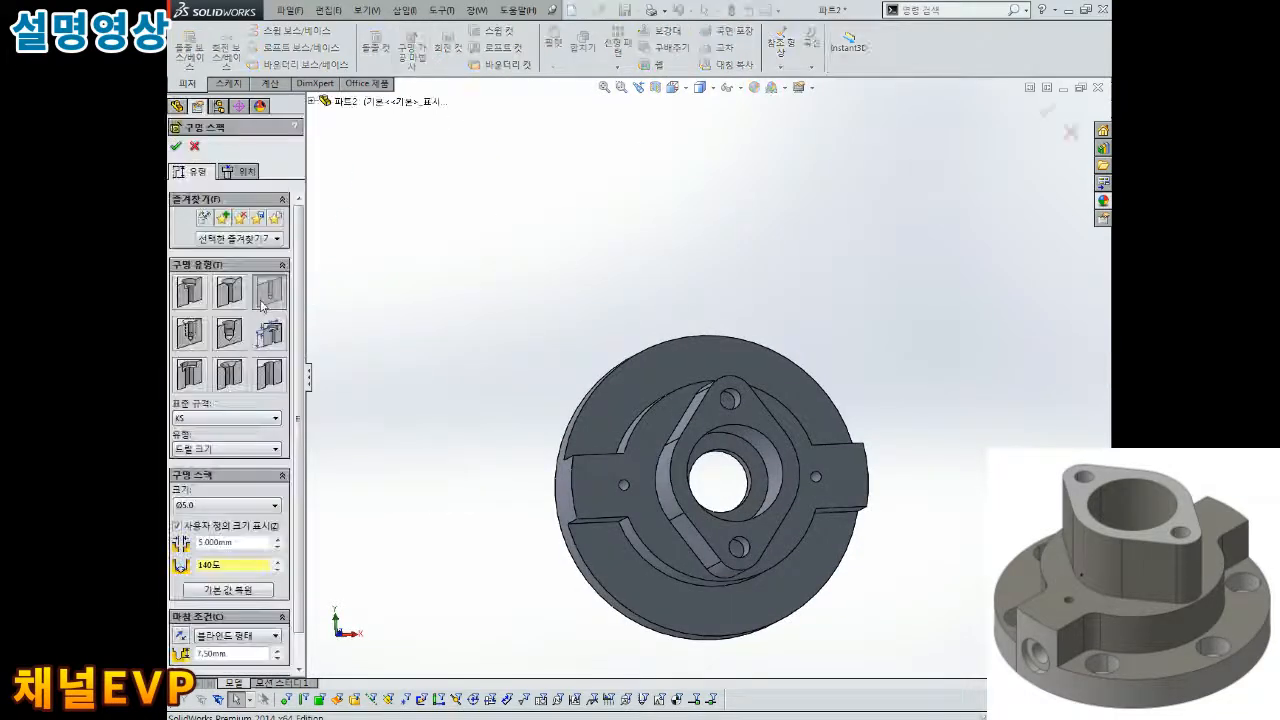
left_click(191, 290)
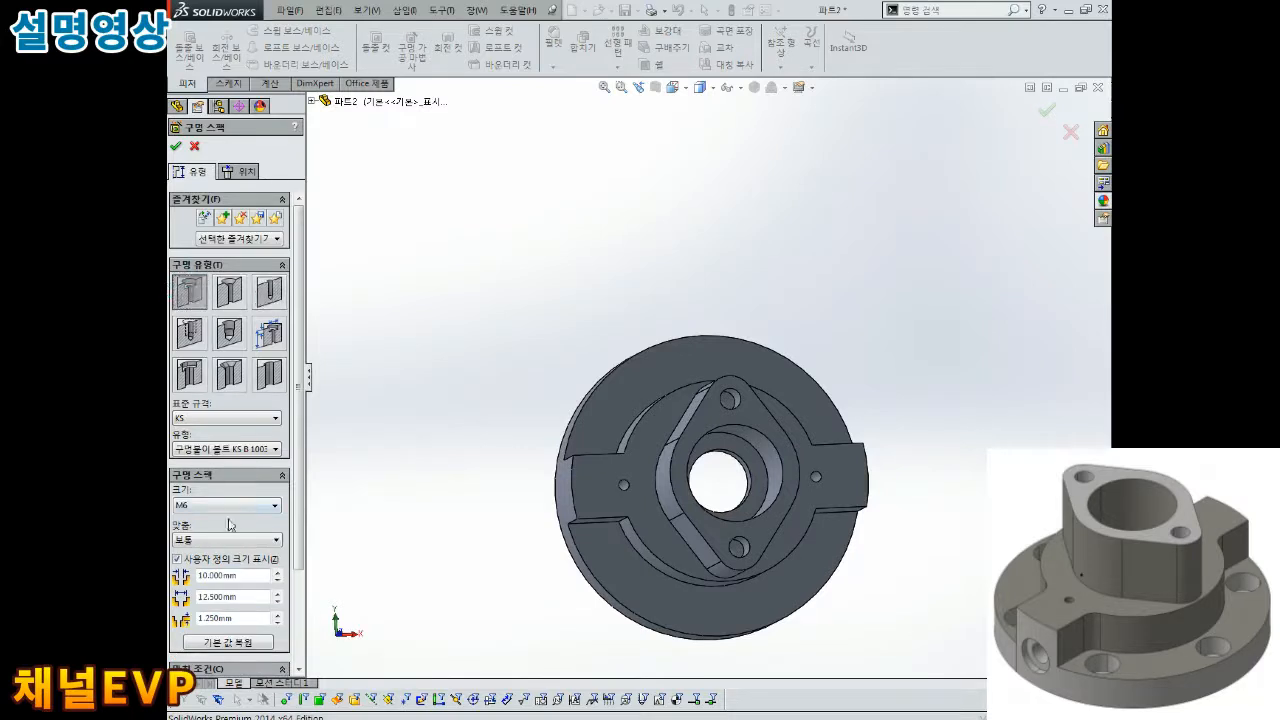
left_click_drag(234, 579, 169, 577)
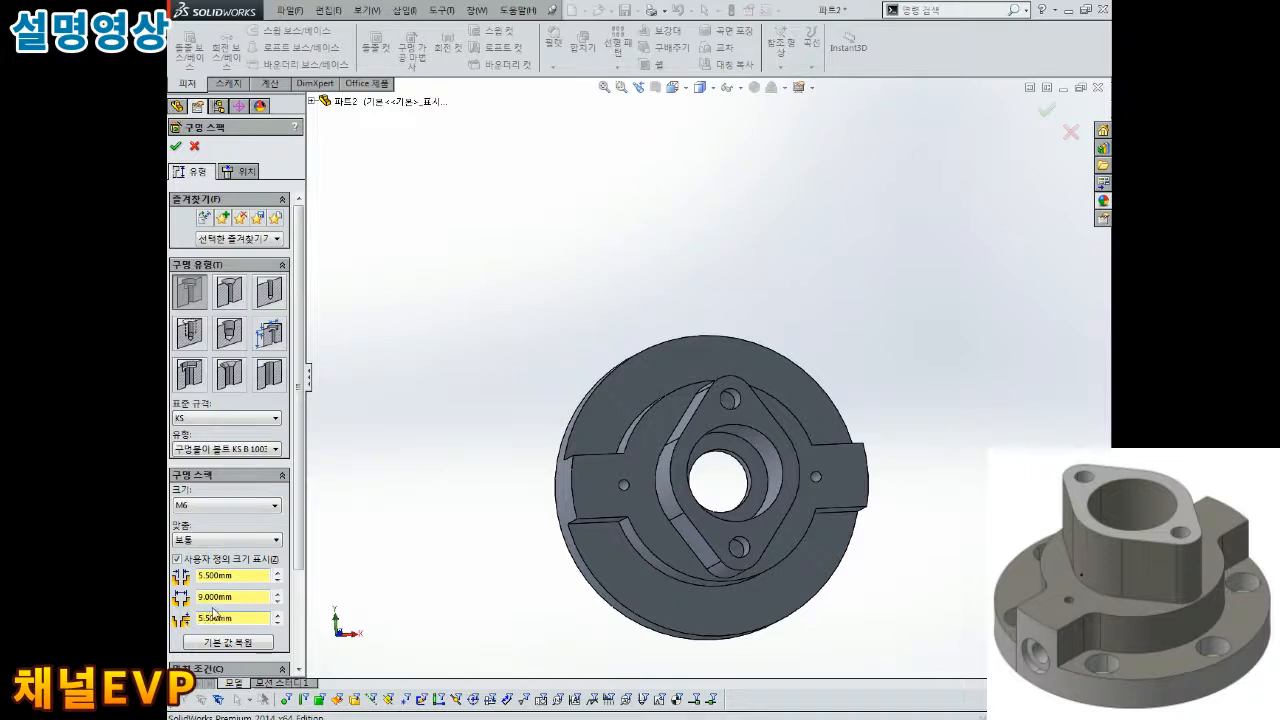
scroll(215, 605, "down", 3)
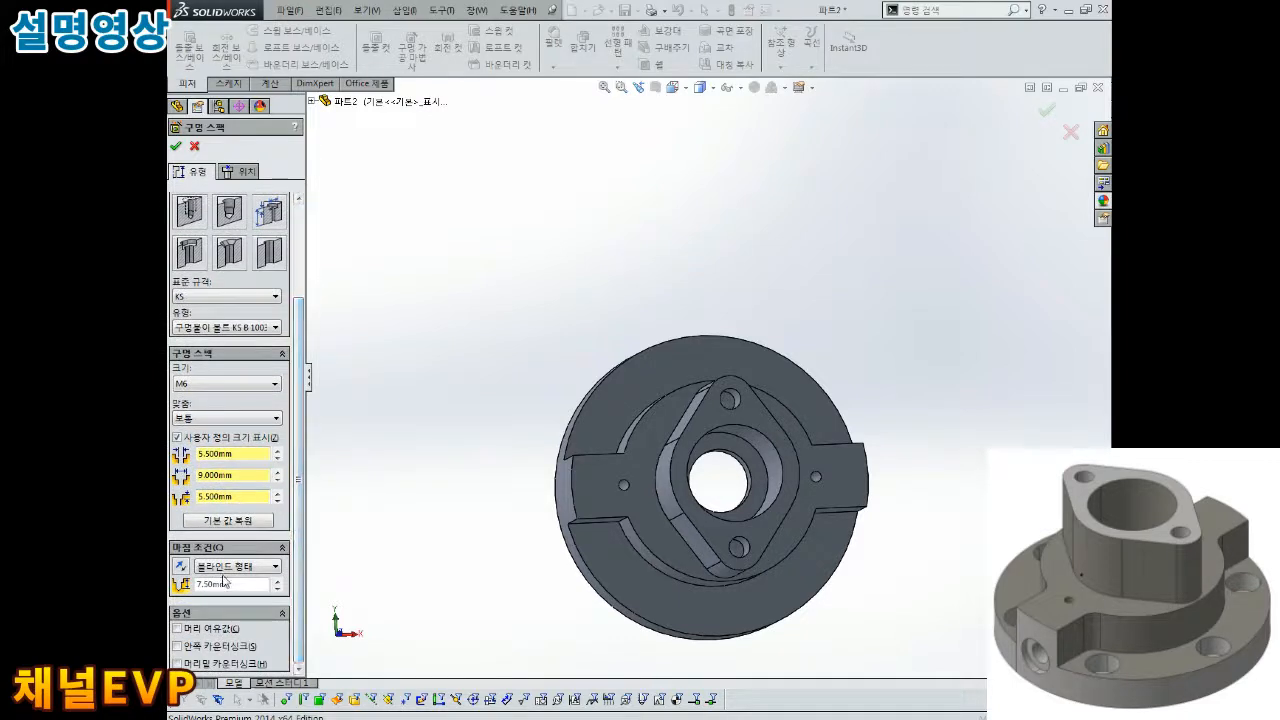
left_click(235, 566)
left_click(225, 583)
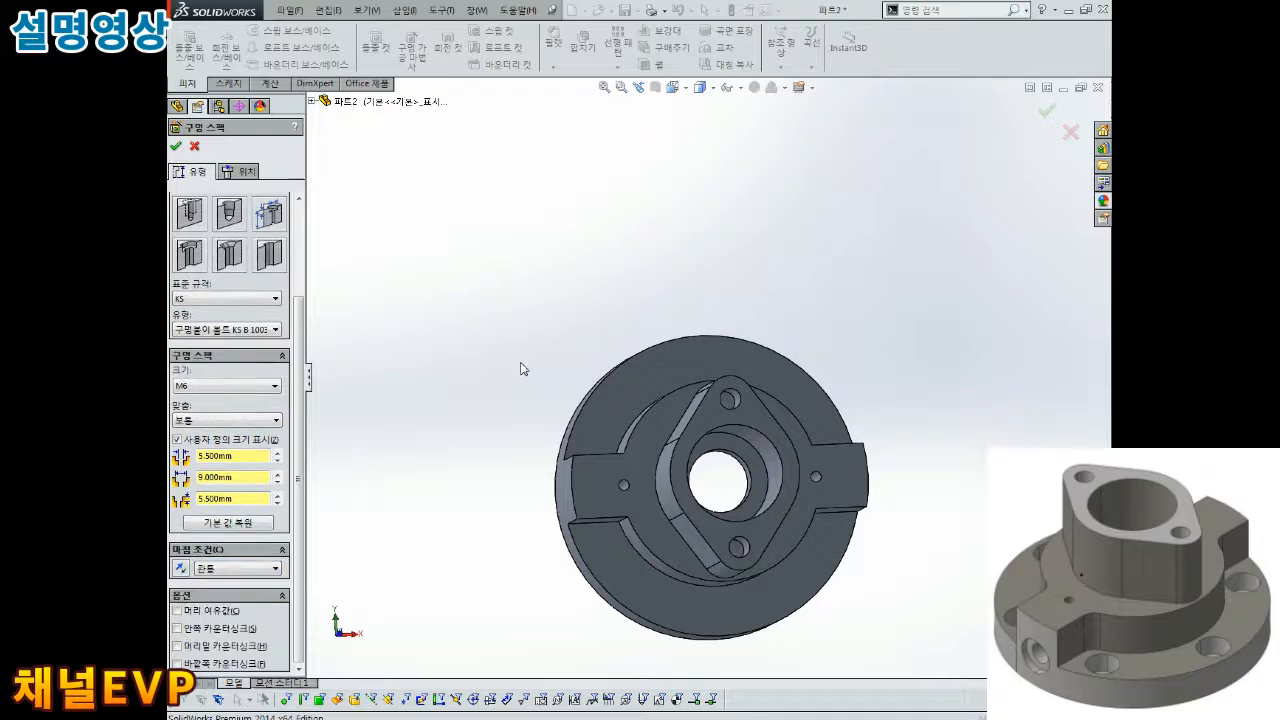
- Place one counterbored hole on the base flange's top face, near its +Y edge, about 31.7 mm from the centre
left_click(240, 171)
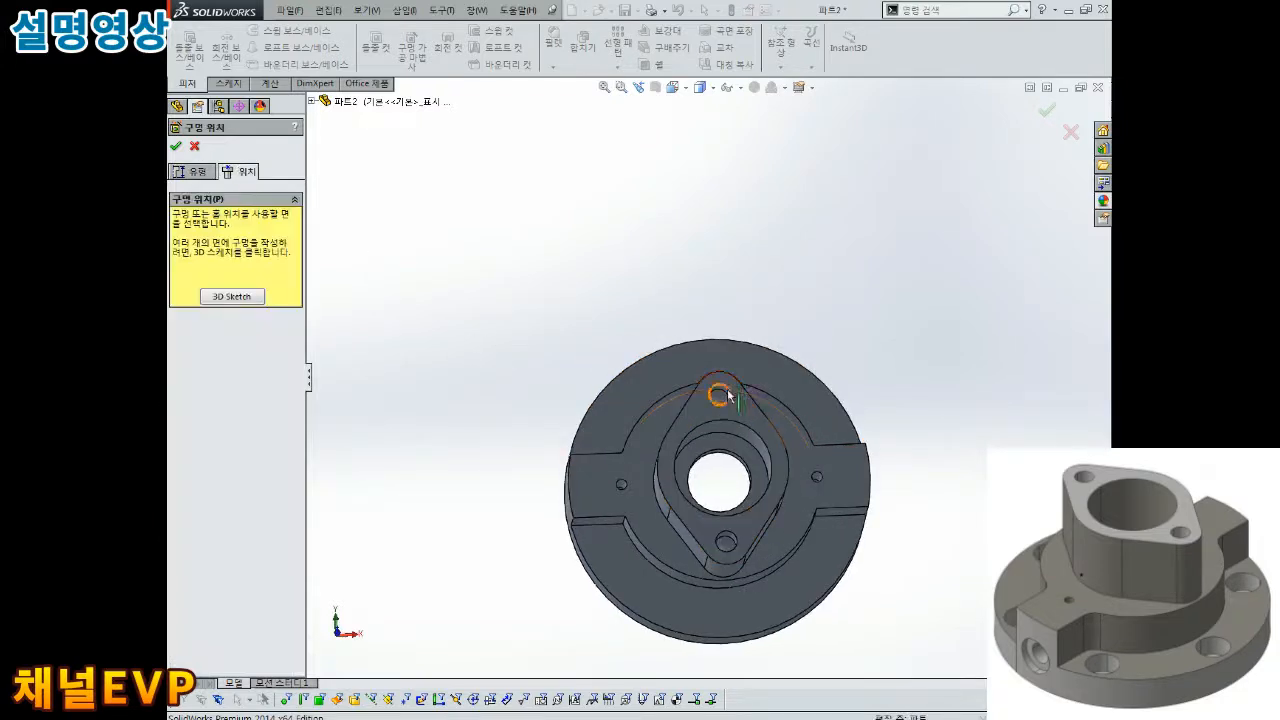
left_click(712, 357)
left_click(710, 356)
scroll(737, 362, "up", 1)
middle_click_drag(737, 363, 726, 380)
scroll(770, 366, "down", 1)
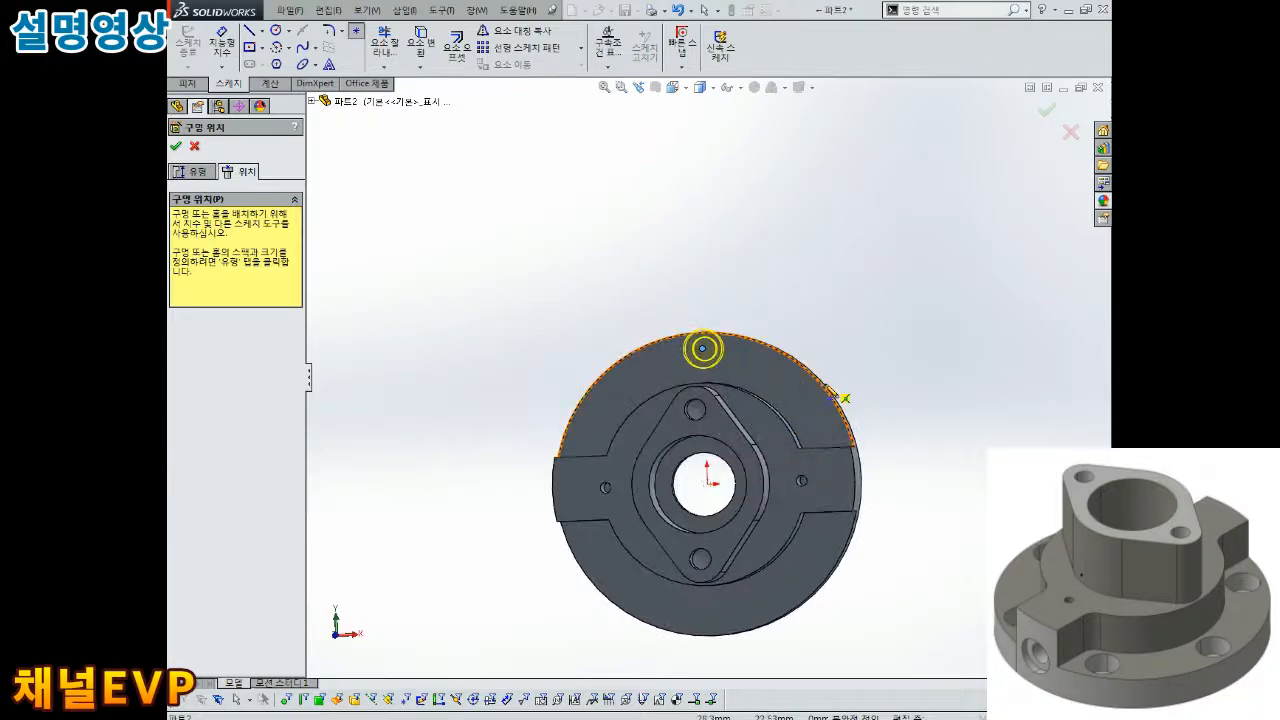
- View the flange face straight on and move the hole point inward to about 29.25 mm from the origin
key("ctrl+8")
scroll(848, 279, "up", 3)
scroll(777, 254, "down", 1)
scroll(693, 276, "down", 2)
left_click(697, 266)
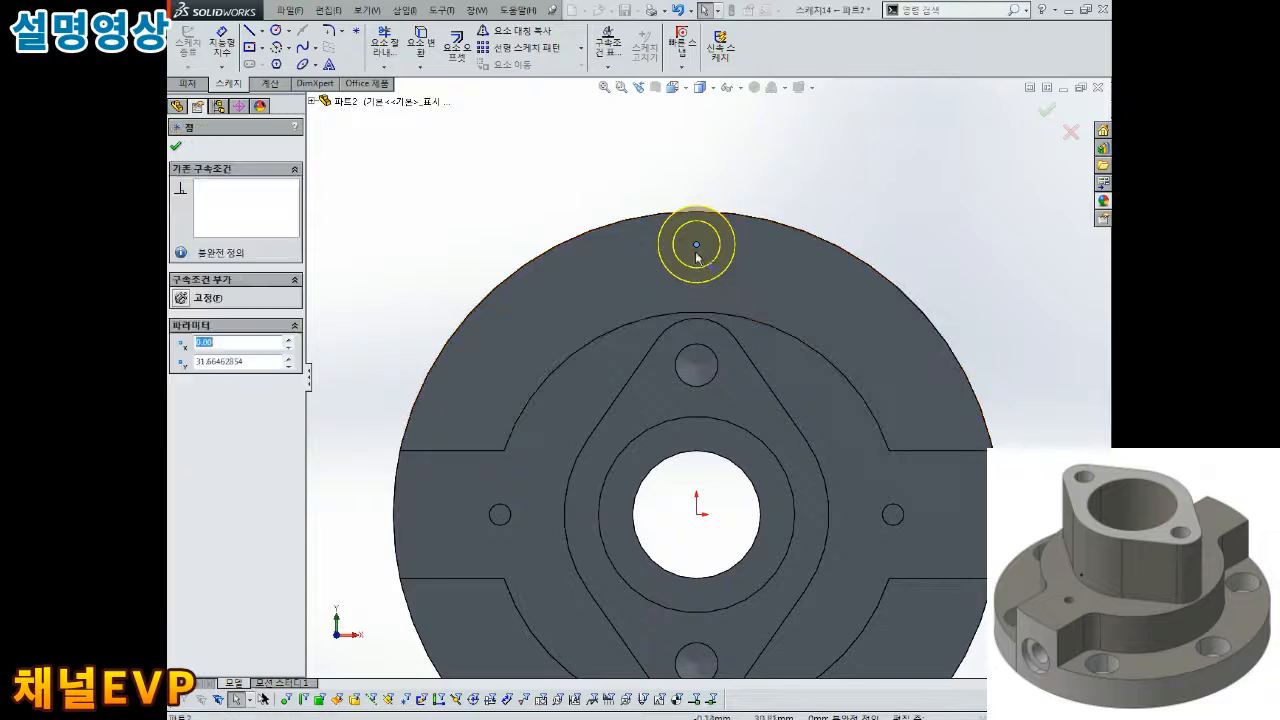
left_click(697, 266)
scroll(739, 297, "up", 1)
scroll(738, 362, "down", 1)
scroll(742, 369, "up", 1)
scroll(750, 430, "down", 3)
scroll(731, 428, "up", 4)
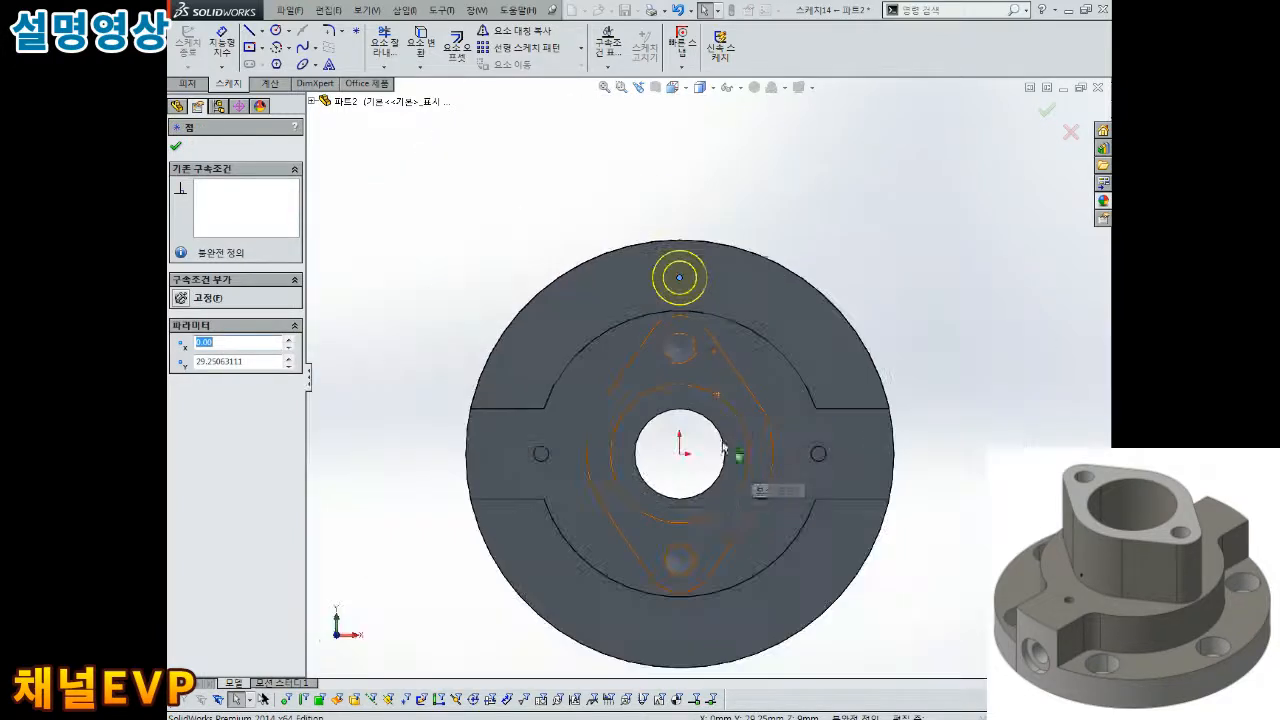
- Add a vertical relation between the counterbored hole's point and the origin
key("Escape")
left_click(682, 455)
left_click(680, 279, "ctrl")
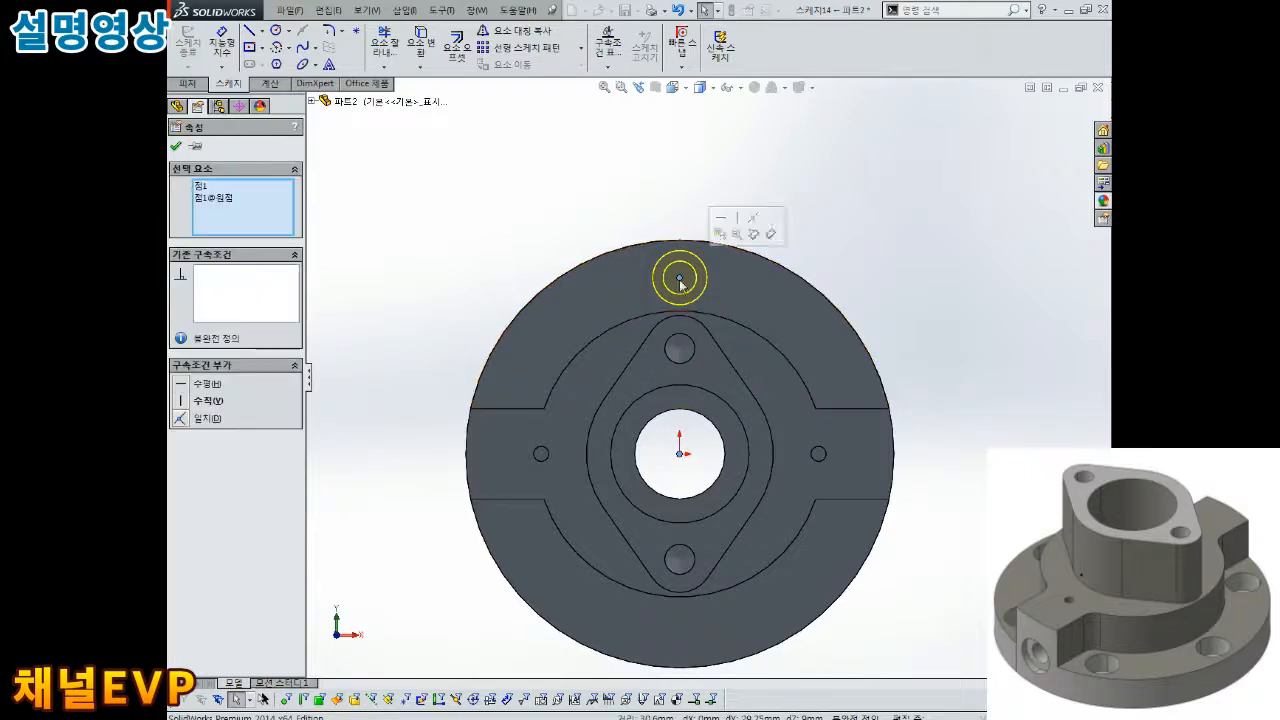
left_click(181, 403)
key("Escape")
- Dimension the counterbored hole's point 59/2 mm vertically from the origin and finish the hole
right_click_drag(849, 269, 830, 210)
left_click(678, 280)
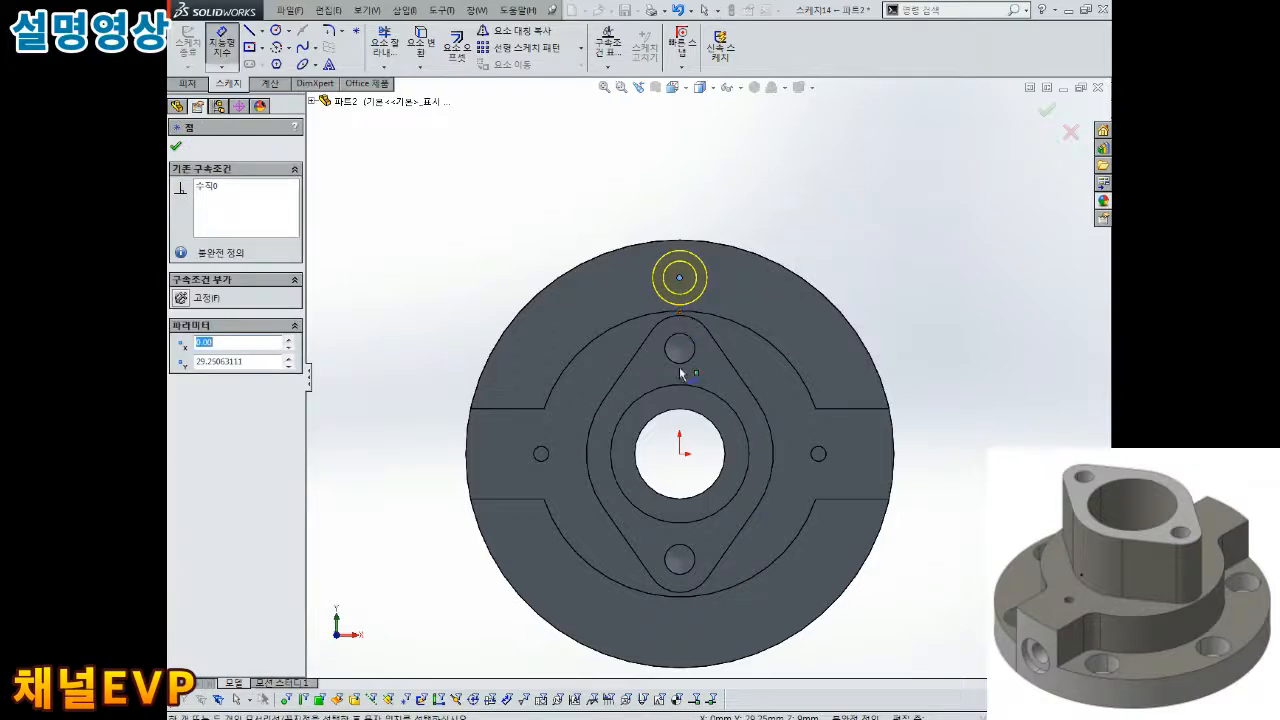
left_click(680, 453)
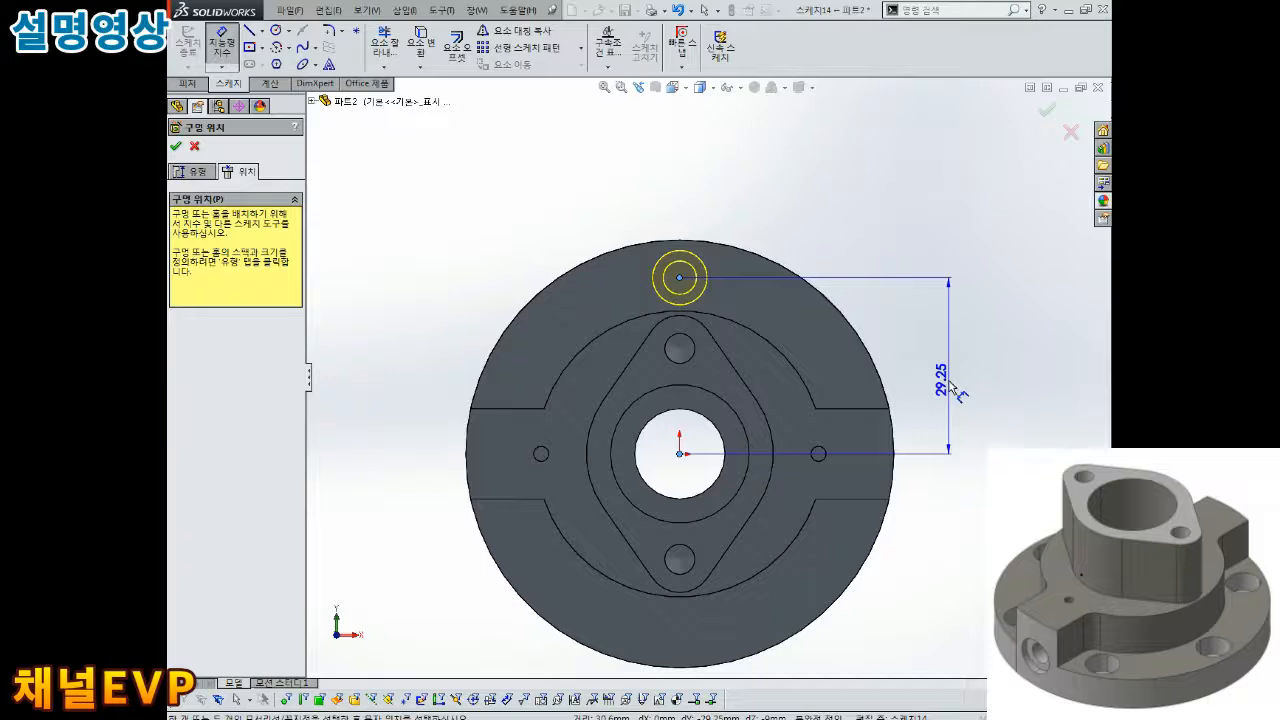
left_click(950, 388)
type("50/2")
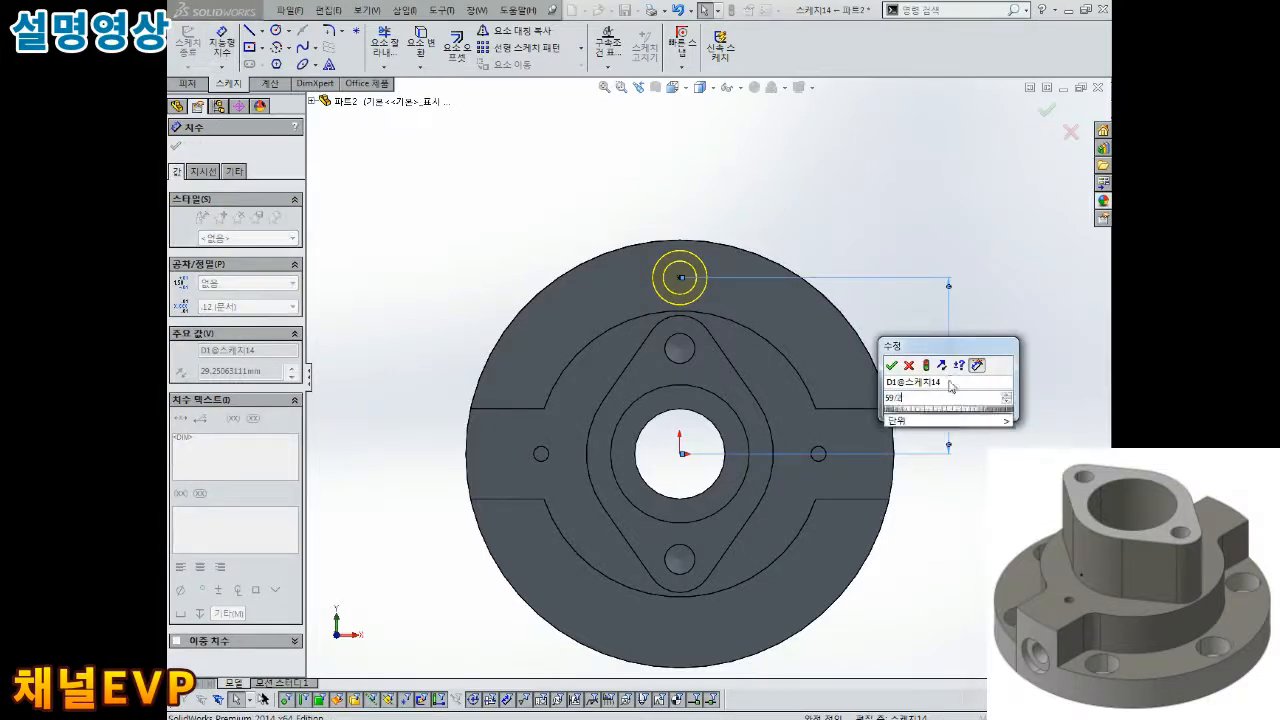
key("Return")
left_click_drag(962, 376, 763, 366)
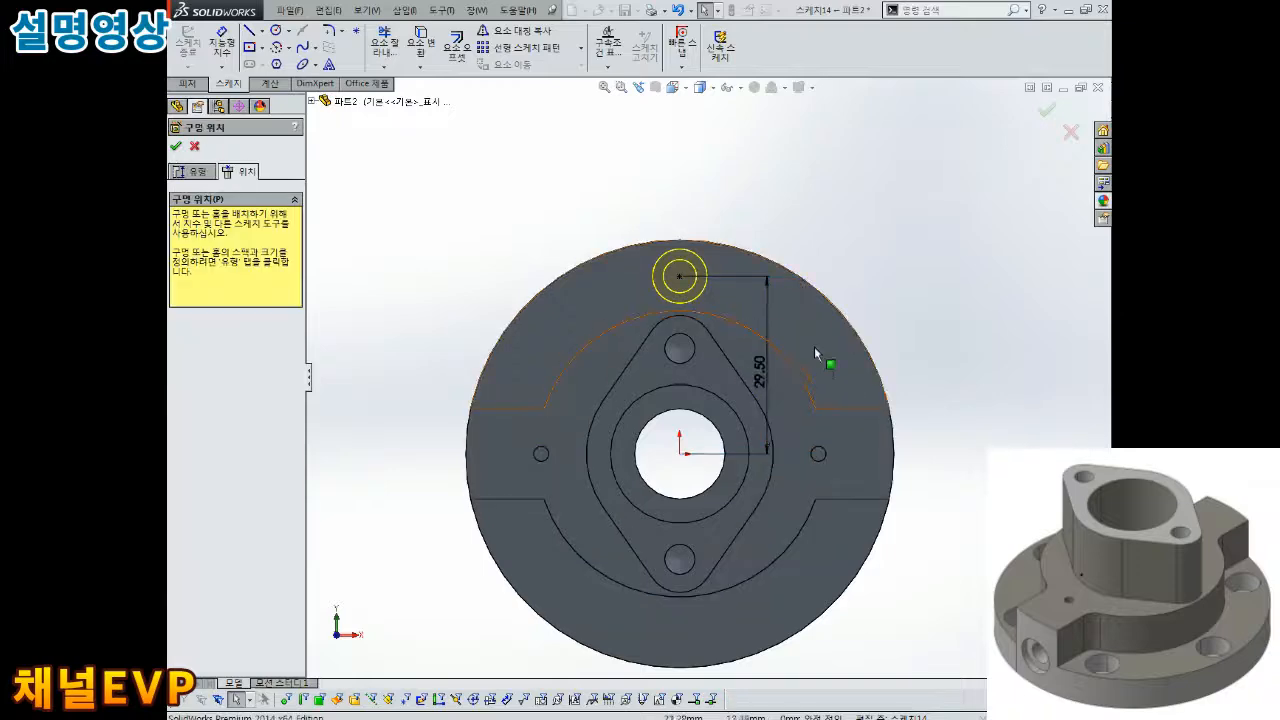
mouse_move(790, 352)
middle_mouse_down()
mouse_move(745, 348)
mouse_move(870, 335)
mouse_move(883, 366)
mouse_move(992, 374)
mouse_move(669, 334)
mouse_move(797, 338)
mouse_move(801, 370)
middle_mouse_up()
scroll(808, 352, "up", 3)
left_click(1047, 114)
- Create a reference axis from the flange's outer cylindrical face
middle_click_drag(821, 300, 711, 437)
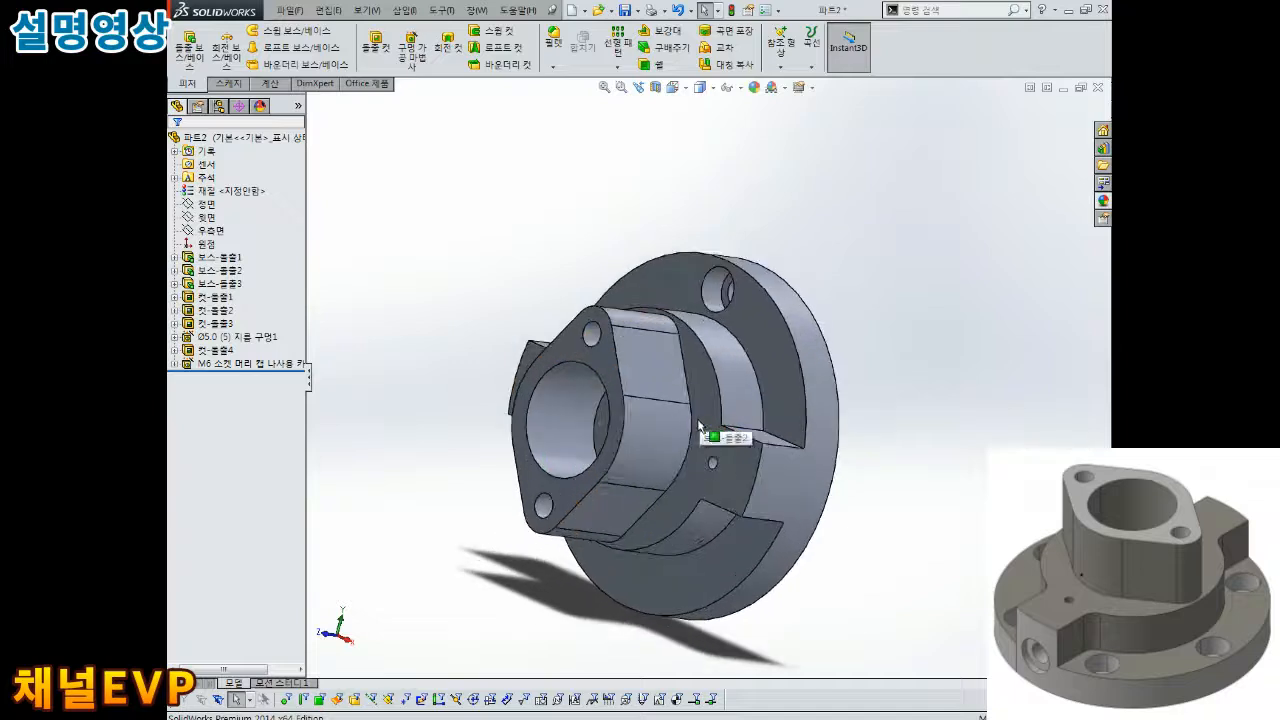
middle_click_drag(636, 424, 657, 400)
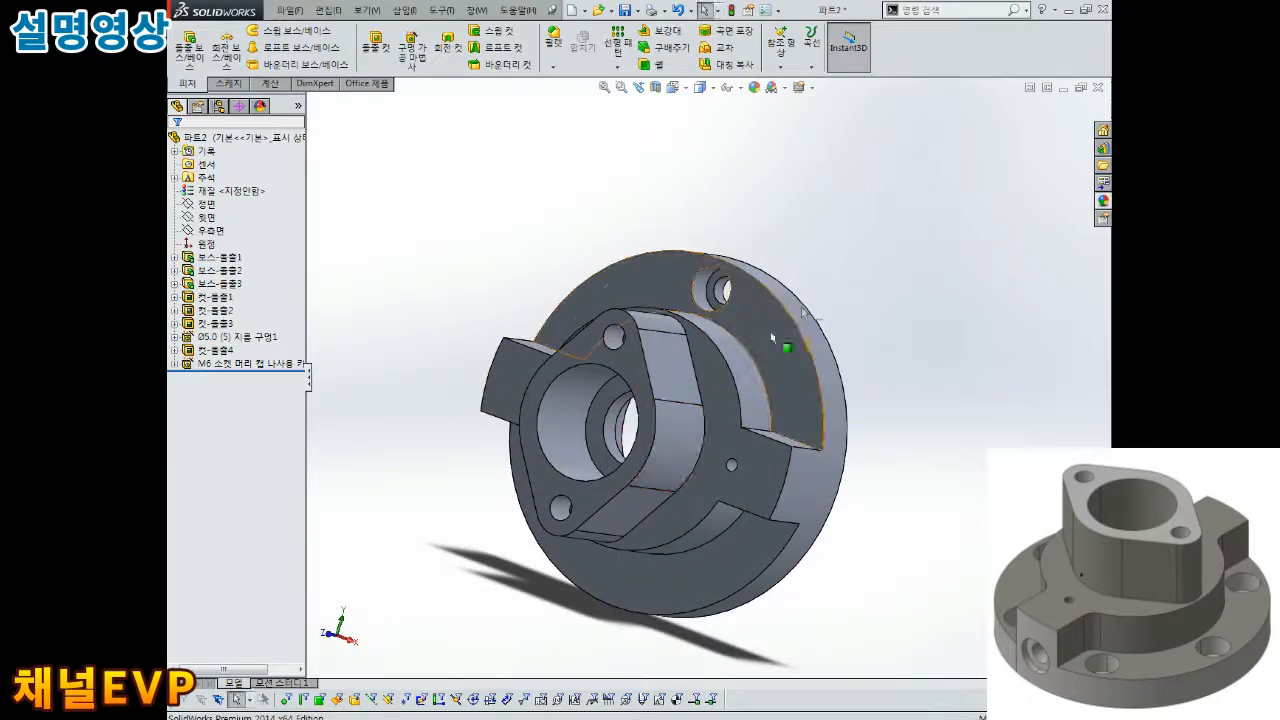
left_click(781, 74)
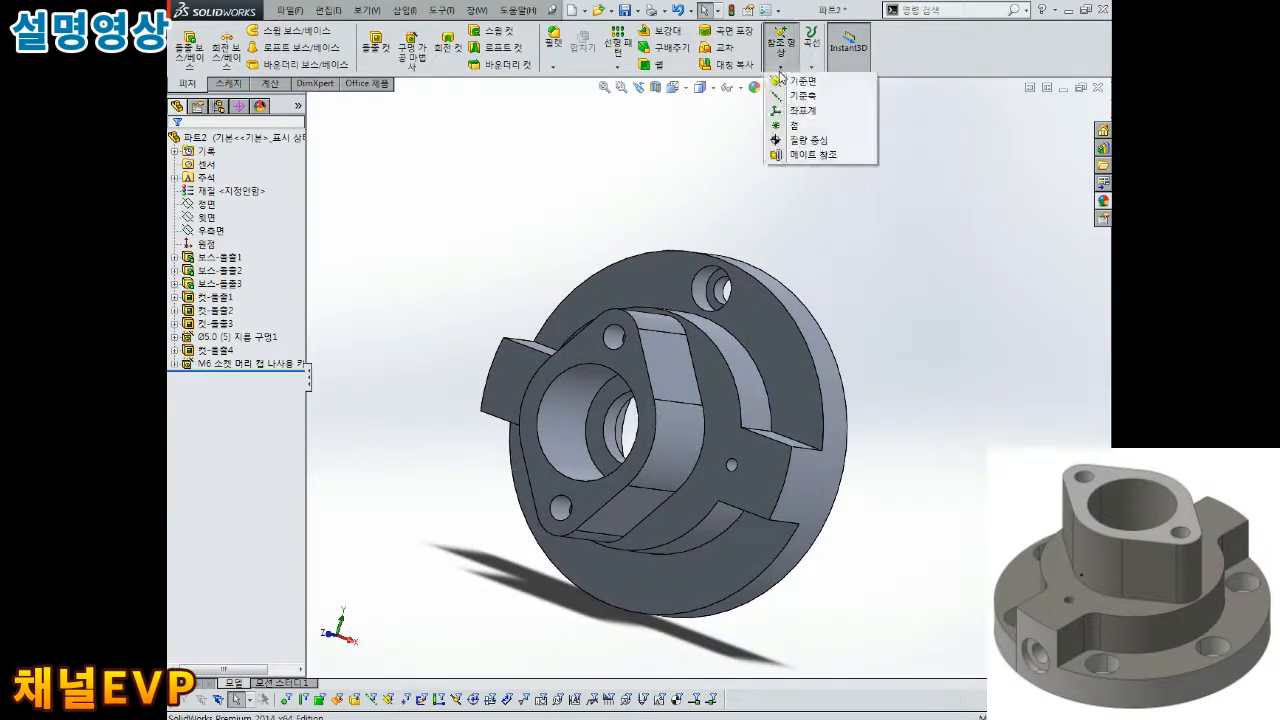
left_click(803, 103)
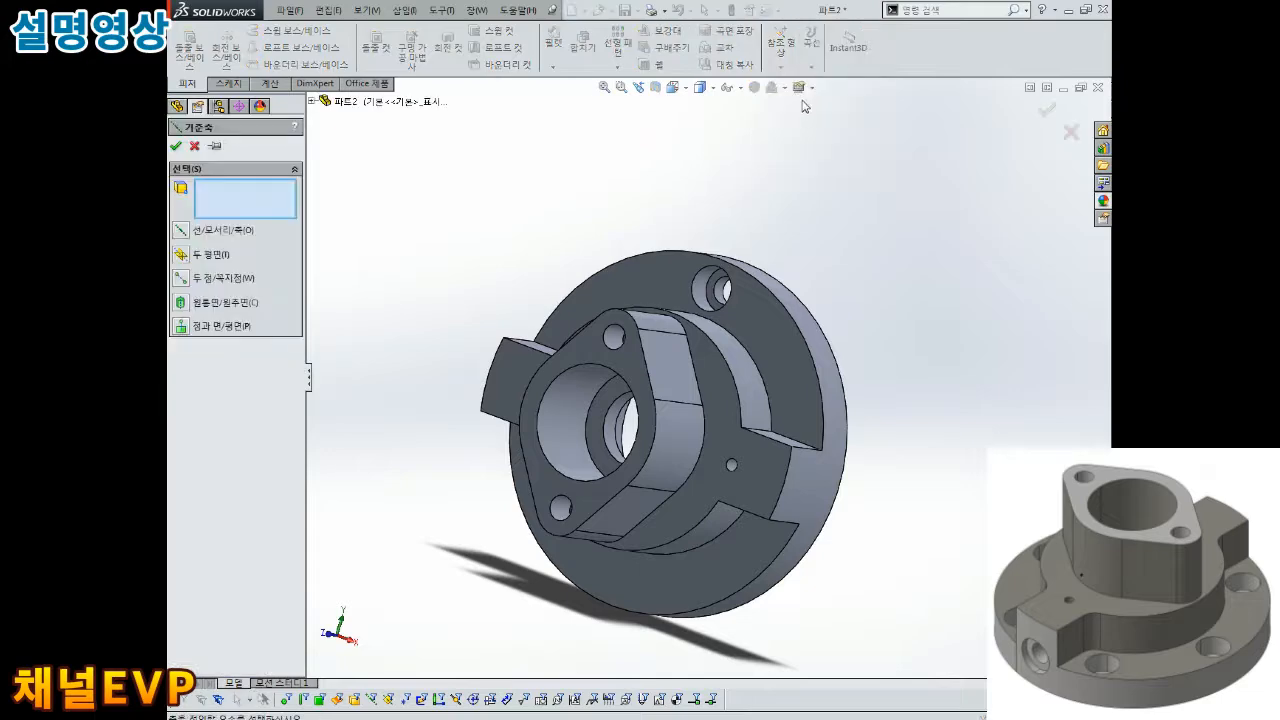
scroll(605, 435, "down", 2)
middle_click_drag(599, 427, 648, 390)
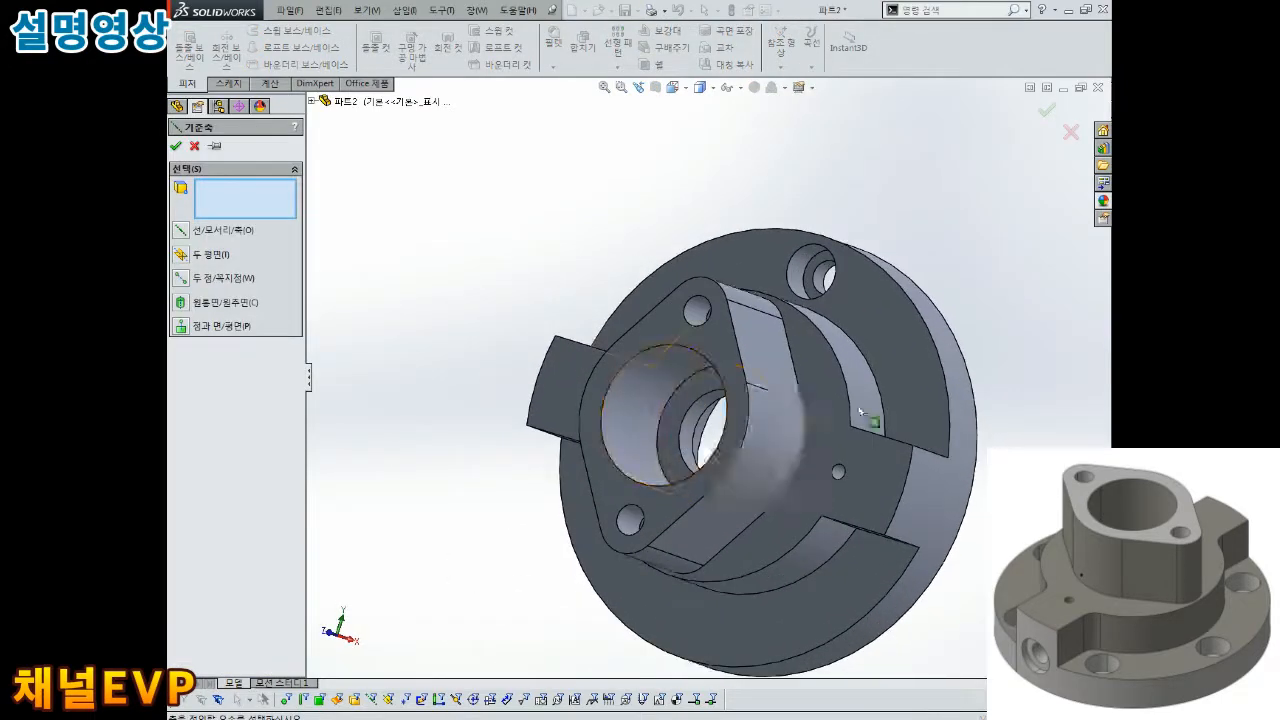
scroll(649, 409, "up", 2)
left_click(884, 365)
middle_click_drag(695, 411, 743, 438)
scroll(718, 423, "down", 4)
scroll(741, 432, "up", 4)
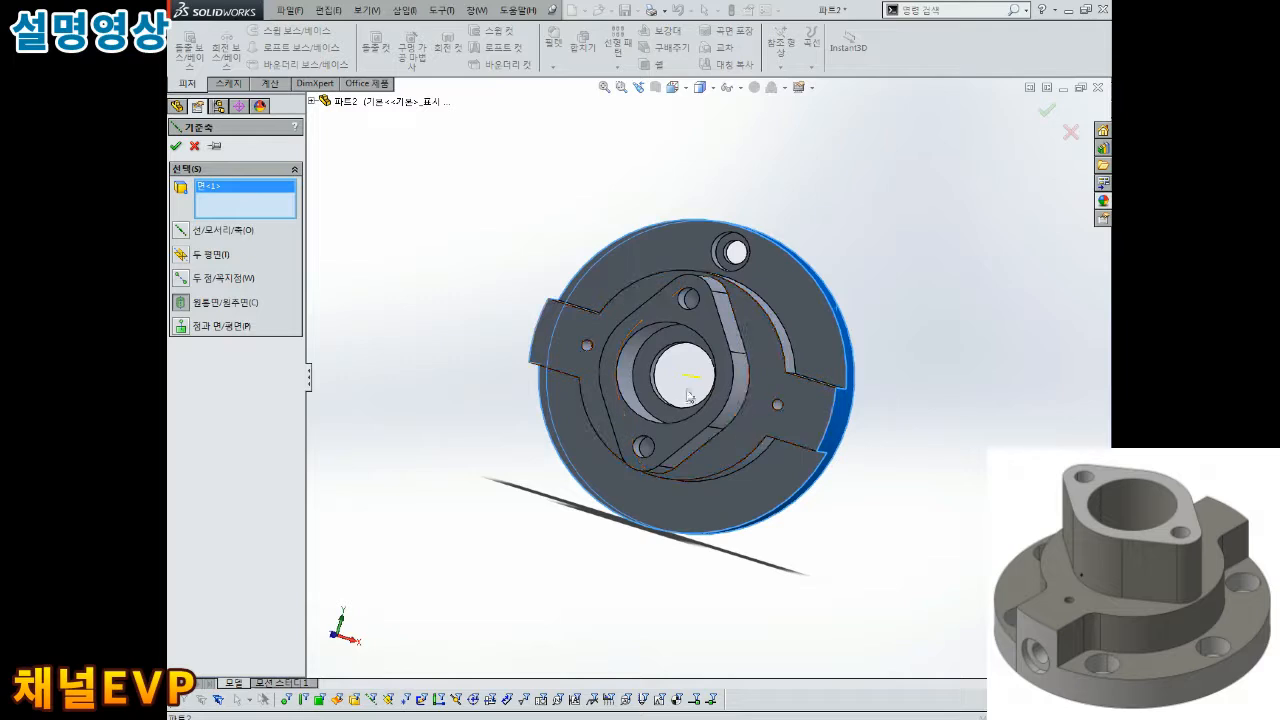
middle_click_drag(696, 383, 676, 370)
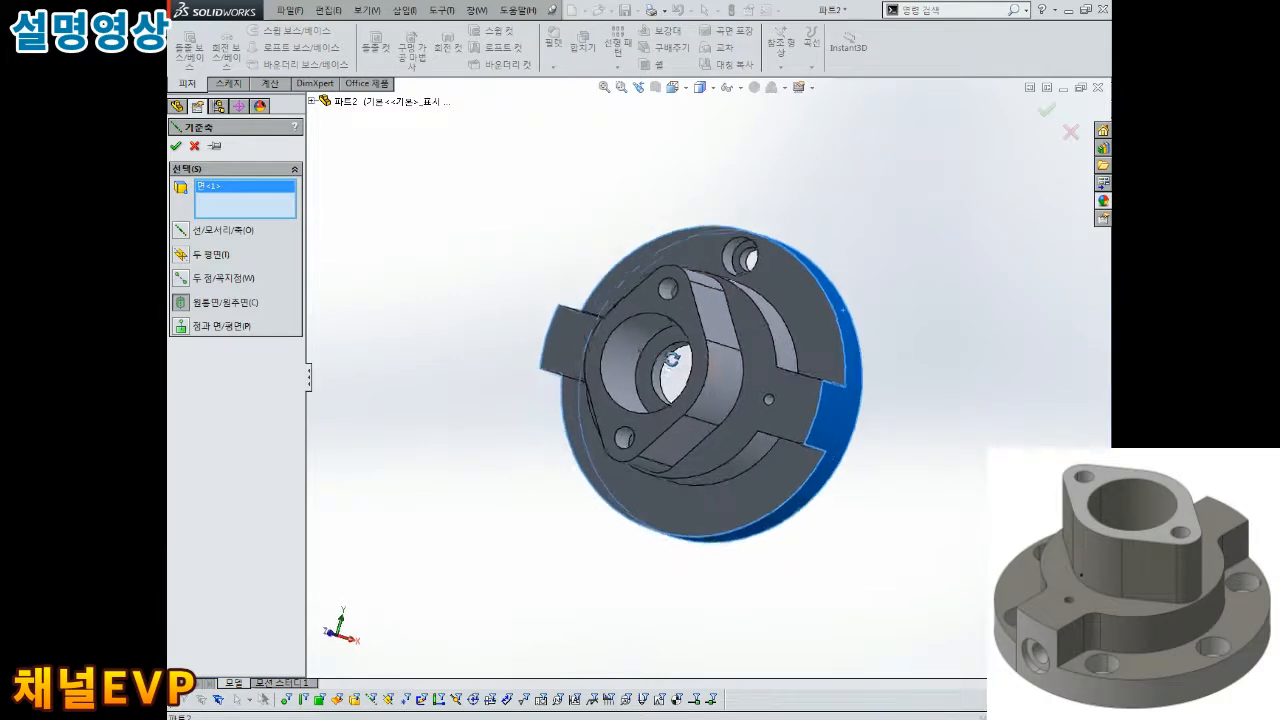
scroll(674, 368, "down", 3)
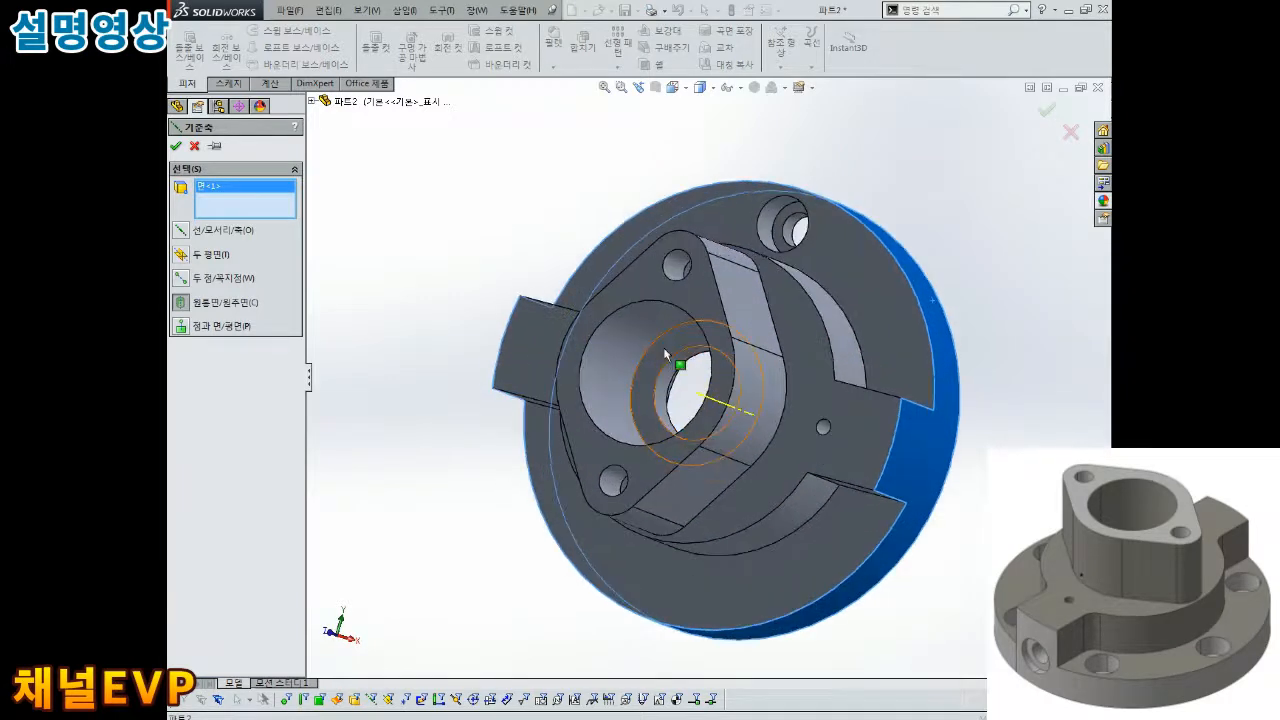
left_click(176, 147)
- Circular-pattern the M6 counterbored hole about the reference axis with 6 equally spaced instances over 360 degrees
middle_click_drag(360, 260, 414, 306)
scroll(728, 380, "down", 5)
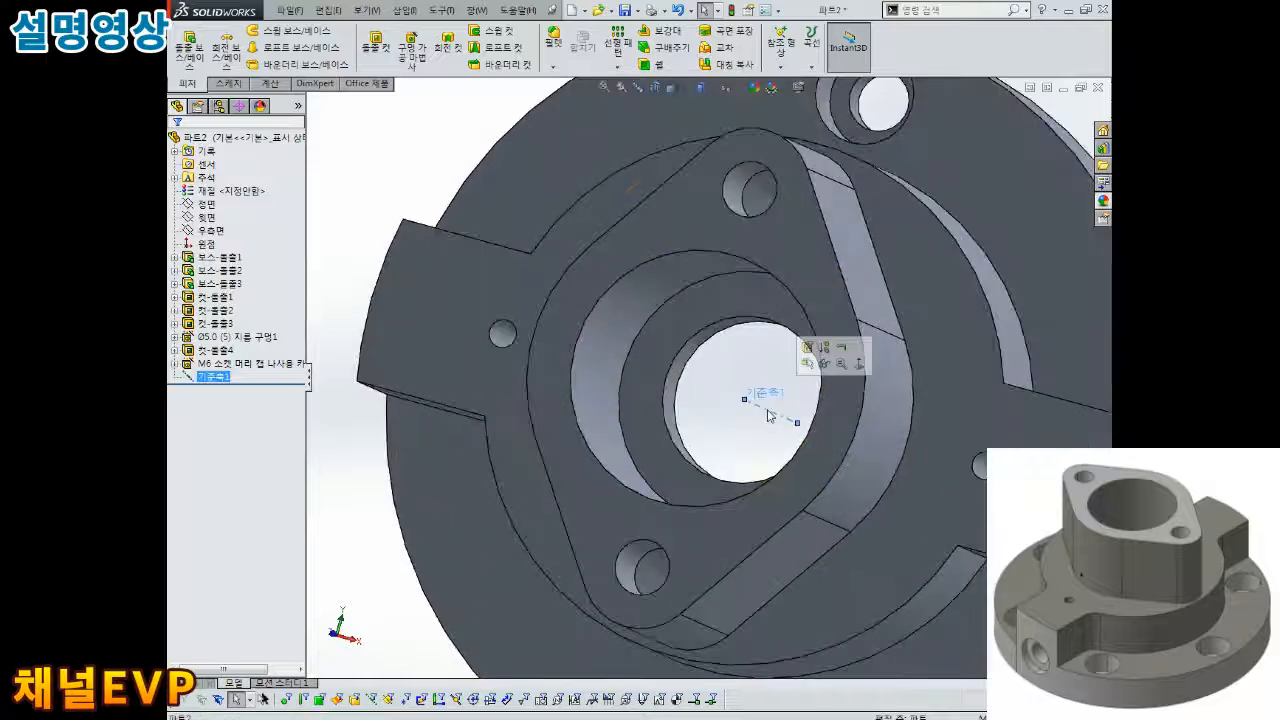
scroll(770, 415, "up", 5)
scroll(765, 392, "down", 3)
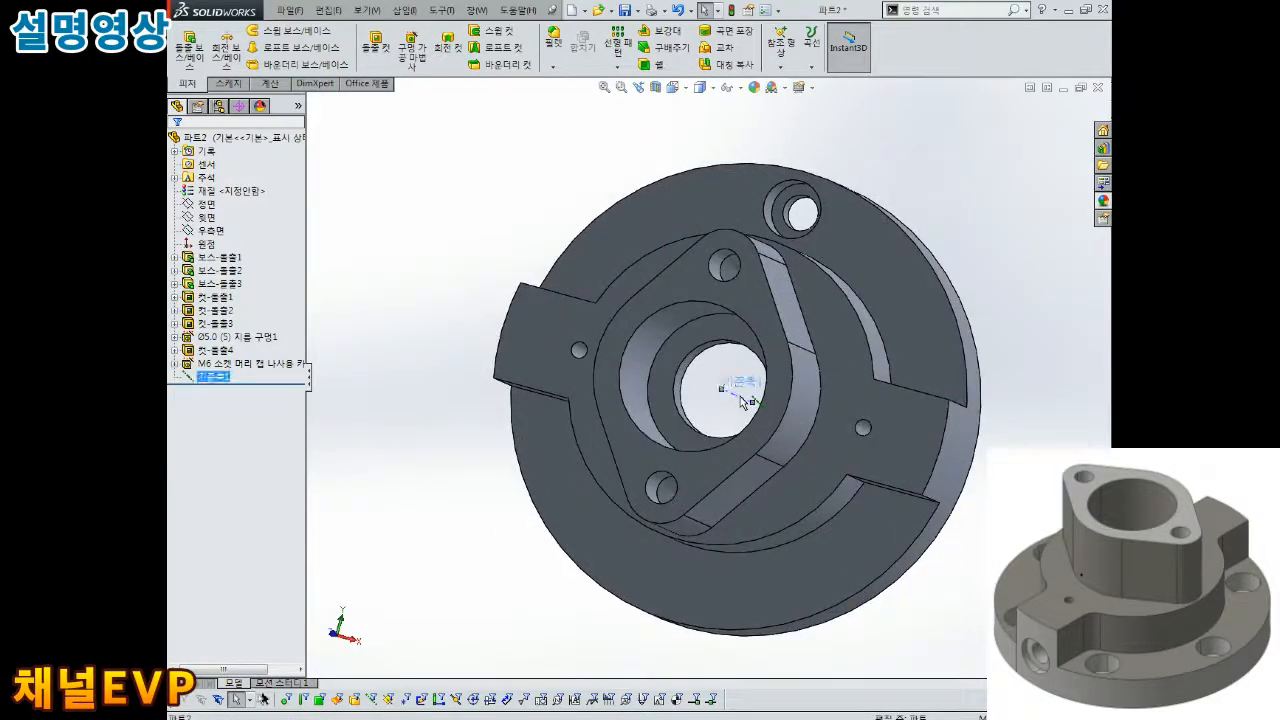
scroll(742, 400, "up", 3)
middle_click_drag(742, 400, 771, 211)
left_click(620, 62)
left_click(640, 100)
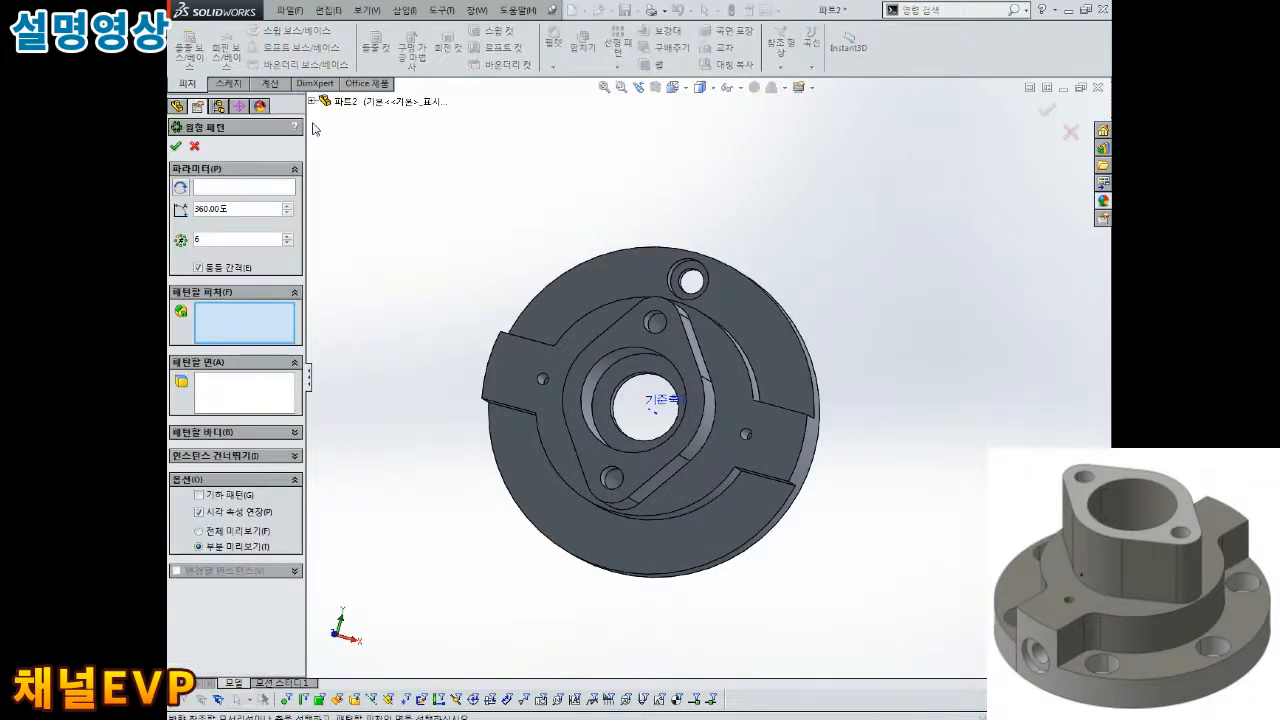
scroll(655, 405, "down", 3)
left_click(657, 402)
scroll(655, 404, "up", 3)
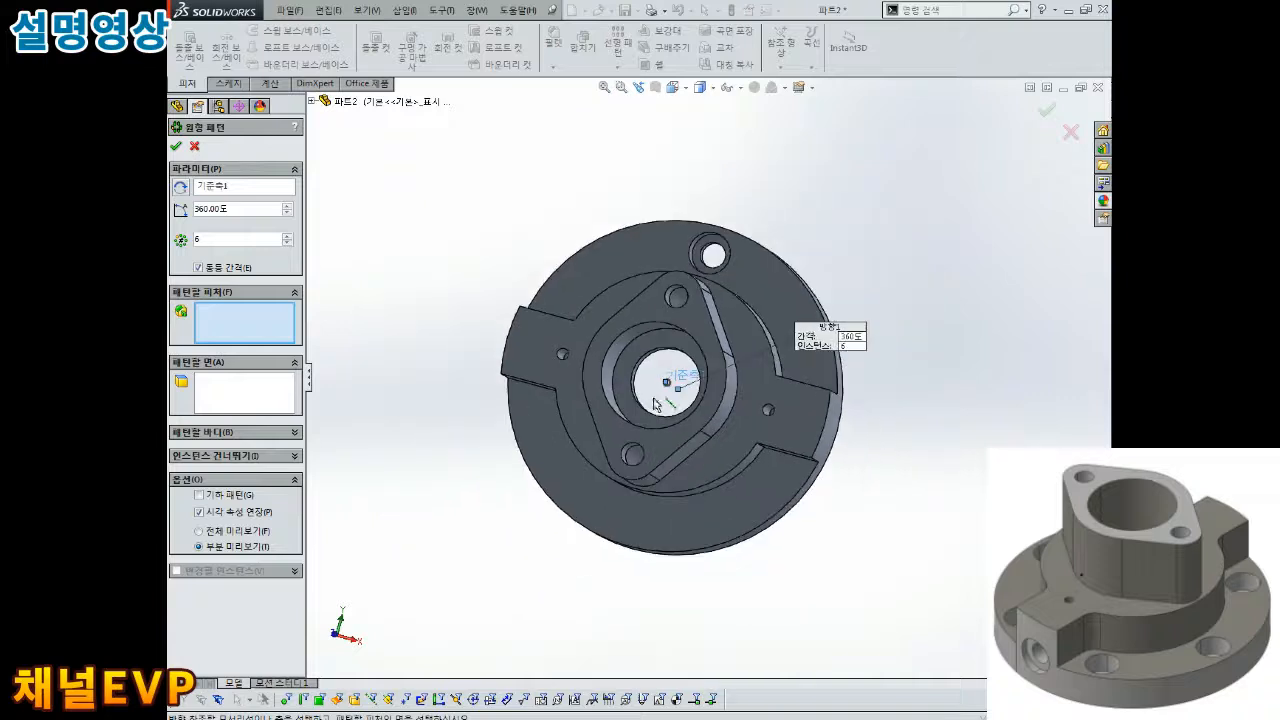
left_click(312, 102)
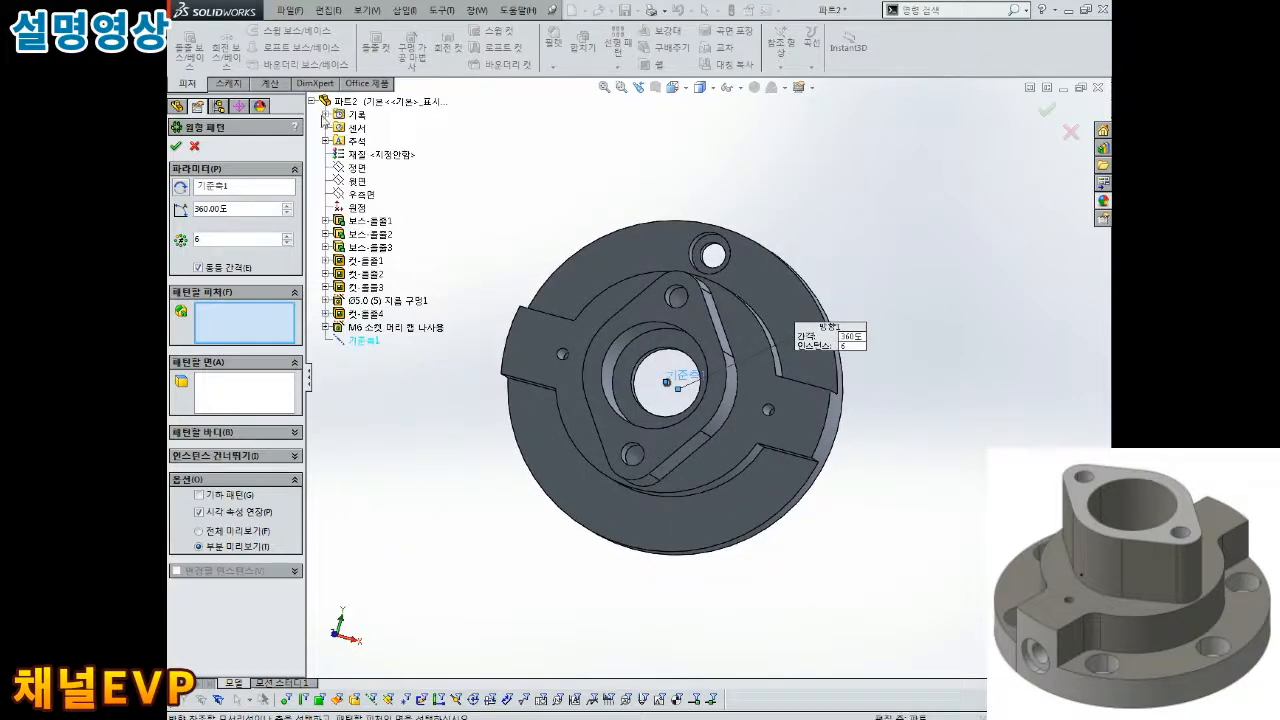
left_click(386, 330)
middle_click_drag(606, 398, 567, 364)
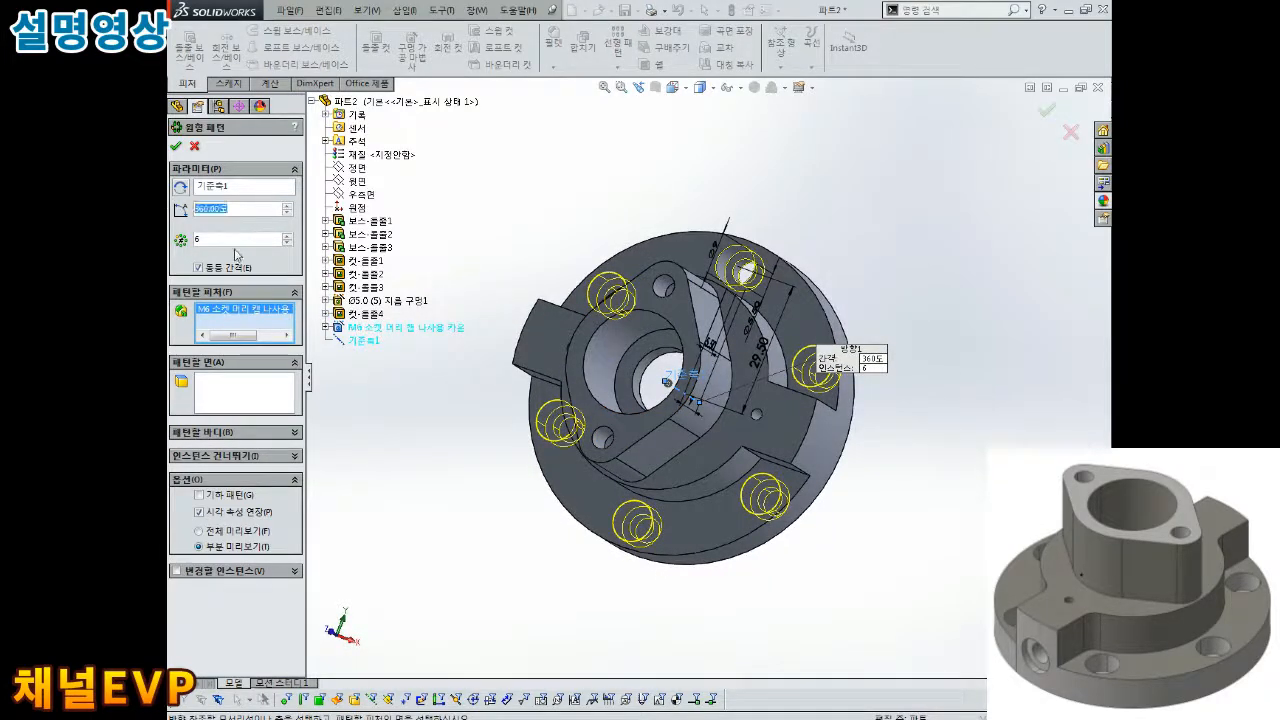
type("6")
middle_click_drag(479, 318, 505, 333)
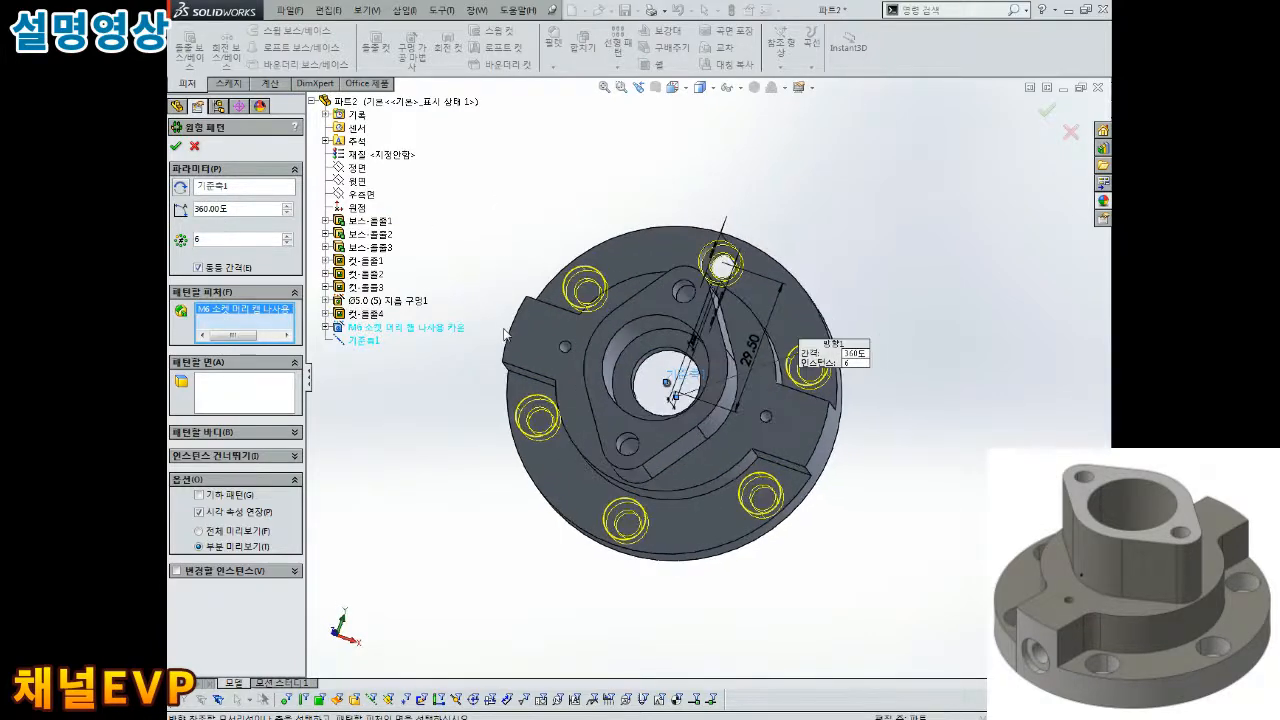
left_click(176, 147)
middle_click_drag(608, 143, 634, 152)
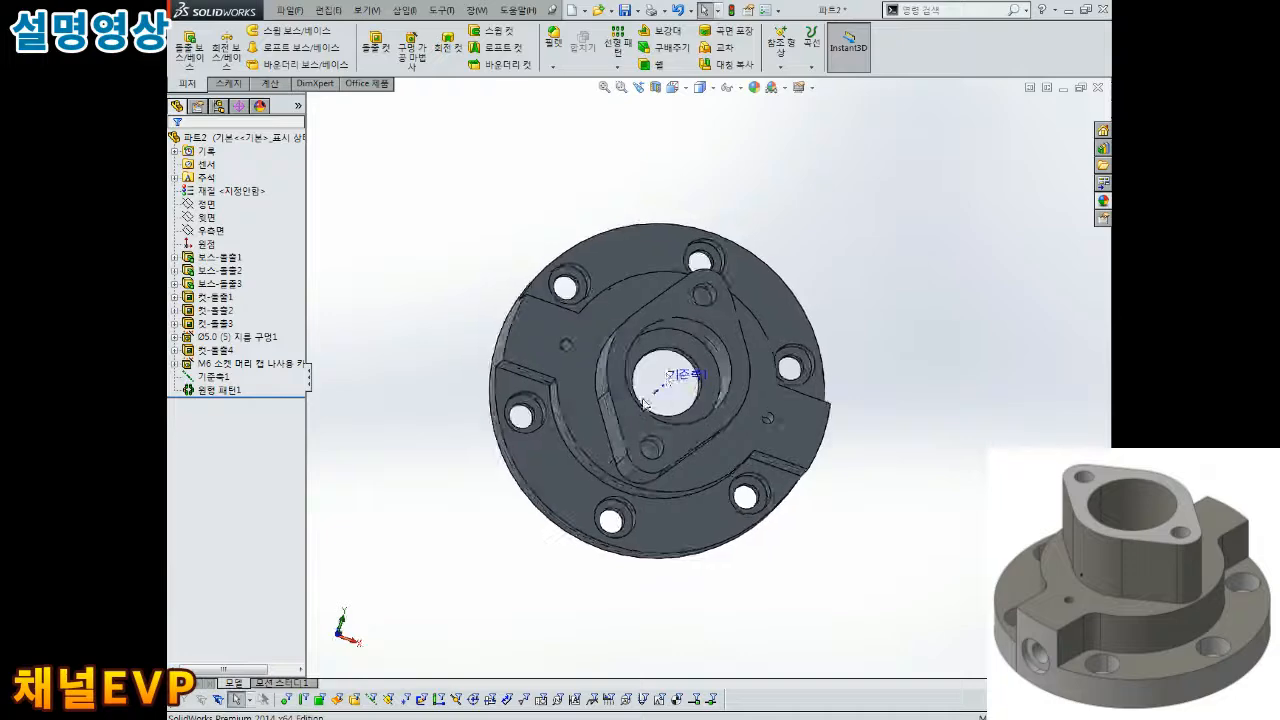
- Hide the reference axis running through the bore
middle_click_drag(655, 400, 635, 360)
scroll(636, 361, "up", 2)
scroll(645, 357, "up", 1)
middle_click(647, 357)
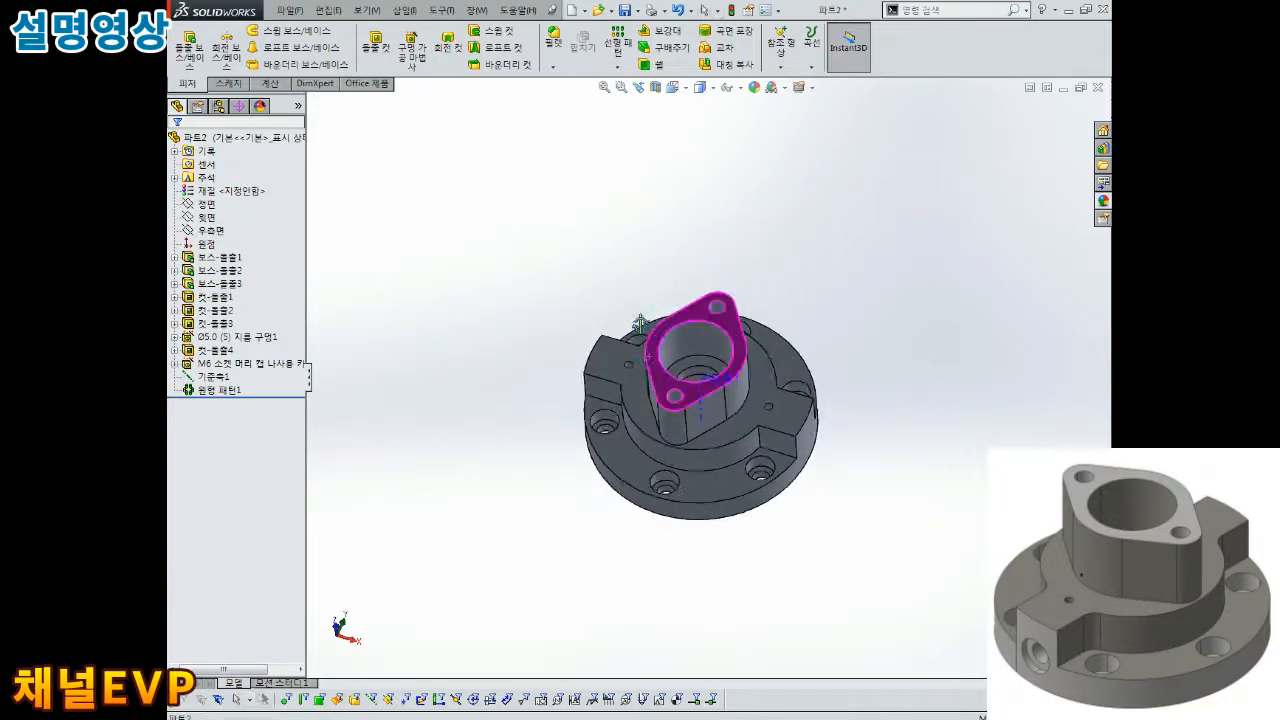
middle_click_drag(682, 305, 660, 375)
scroll(658, 381, "down", 4)
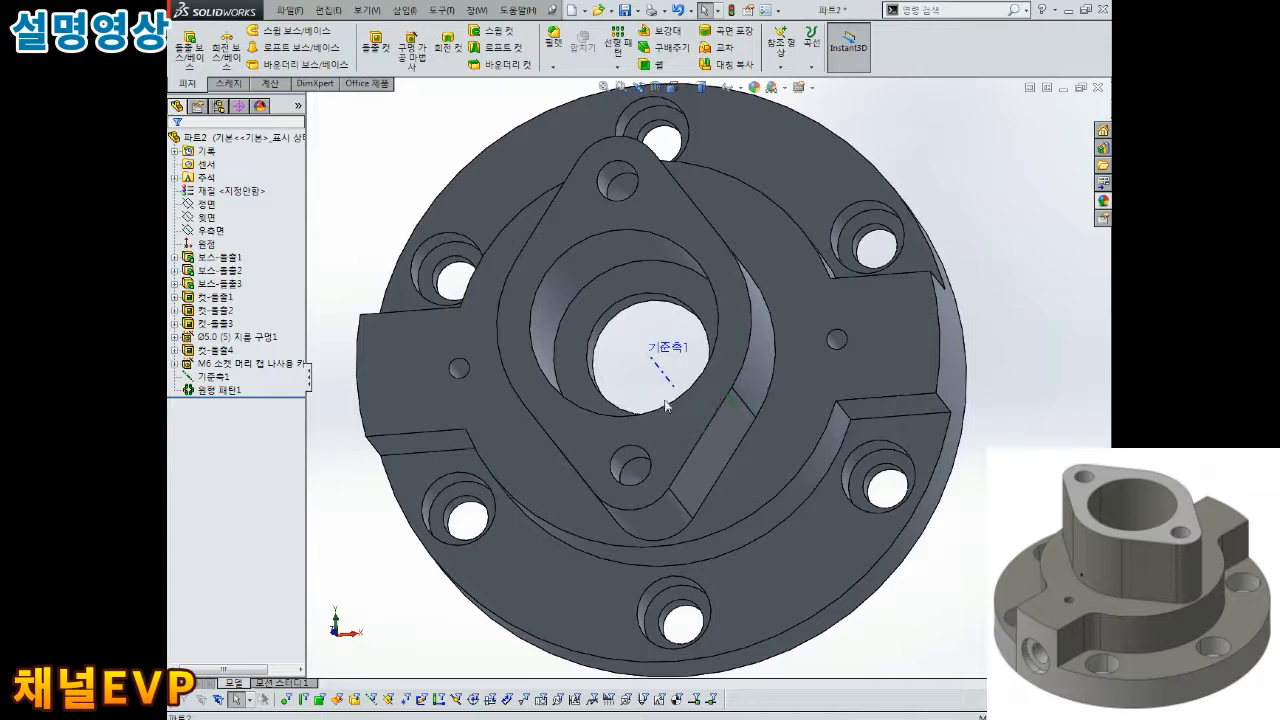
scroll(667, 406, "up", 2)
scroll(680, 398, "down", 4)
left_click(697, 368)
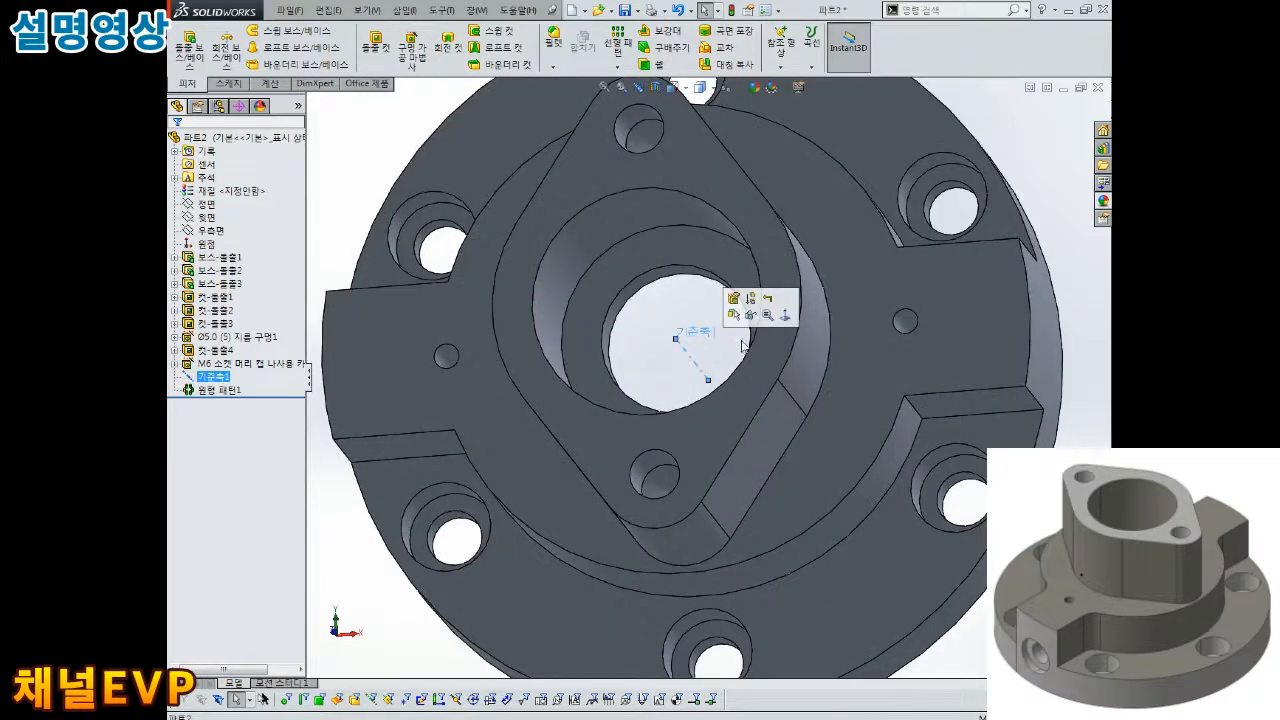
scroll(697, 368, "up", 2)
middle_click_drag(697, 368, 837, 391)
scroll(775, 367, "up", 3)
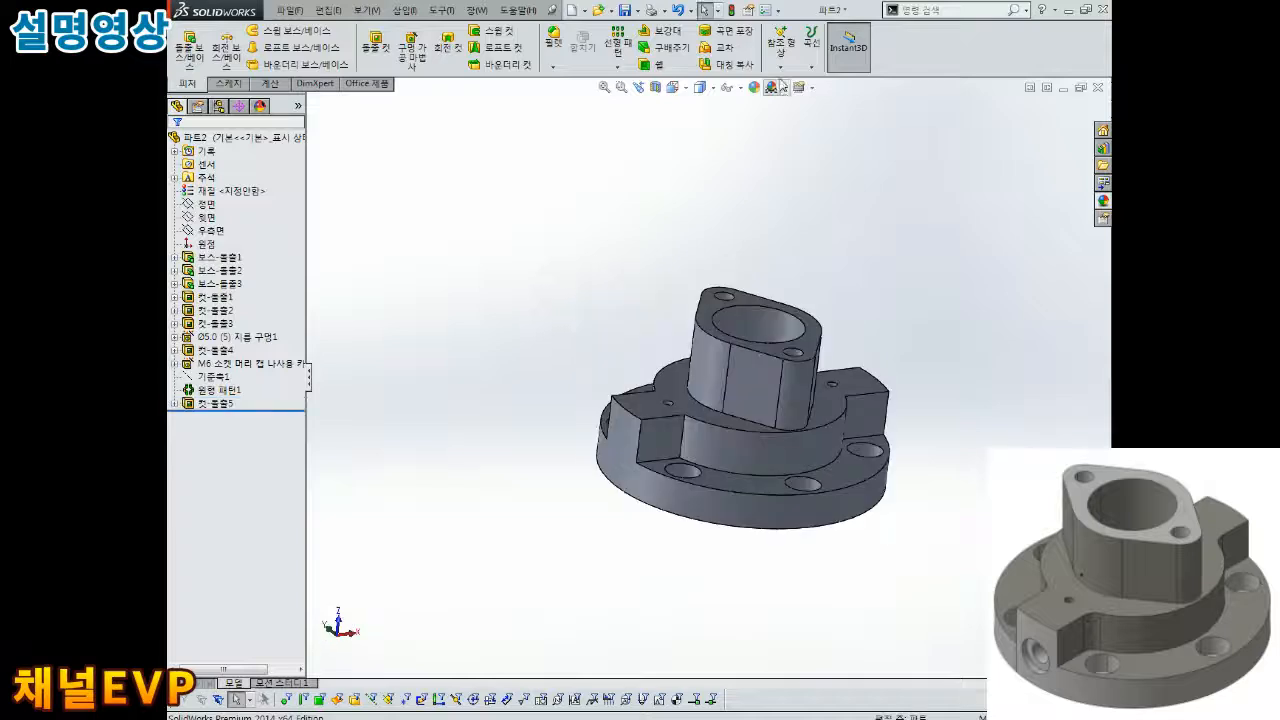
left_click(781, 68)
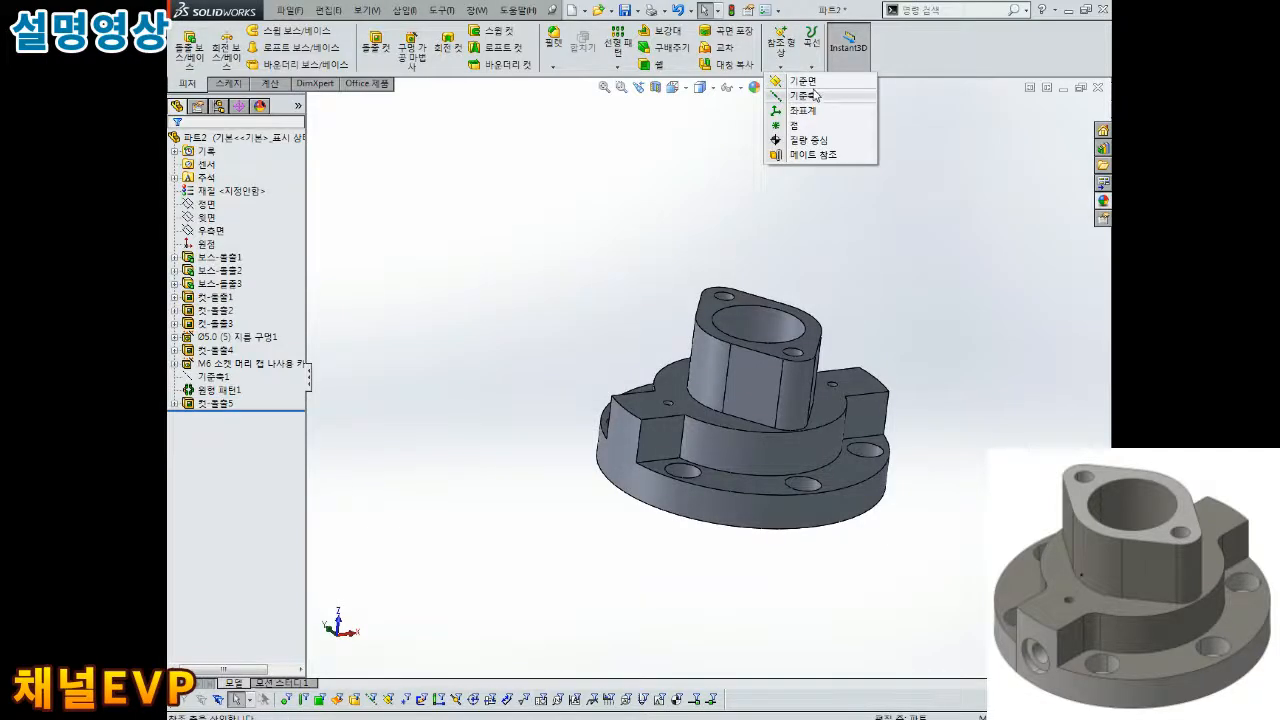
left_click(814, 95)
key("Escape")
- Create a reference plane perpendicular to the Right plane and tangent to the flange's outer cylindrical face
left_click(781, 67)
left_click(801, 81)
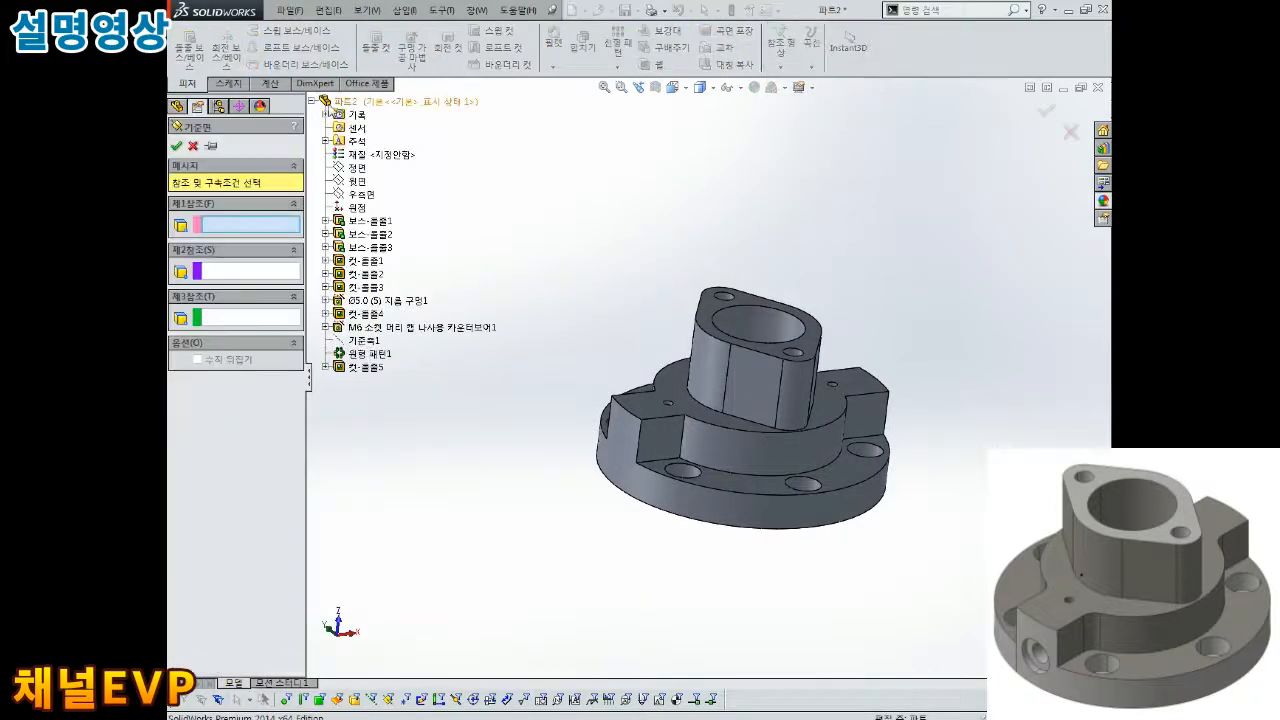
left_click(361, 194)
middle_click_drag(638, 330, 588, 309)
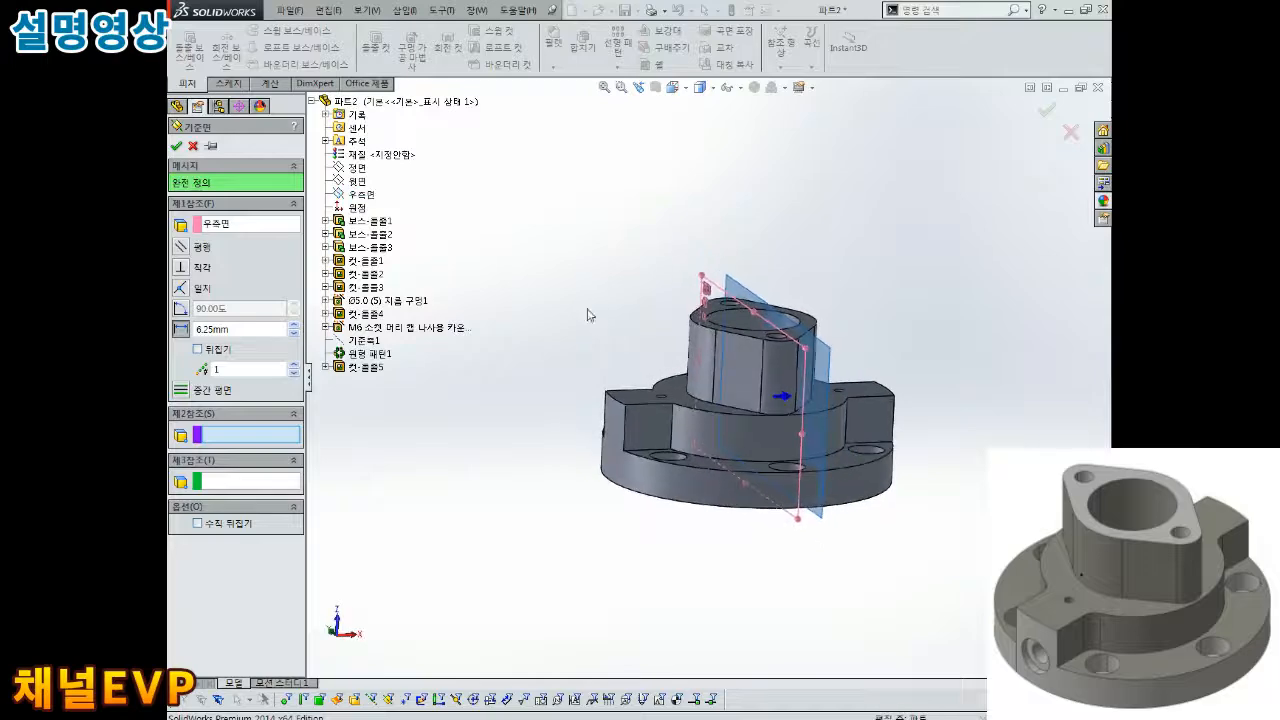
scroll(601, 433, "up", 3)
left_click(650, 445)
scroll(650, 445, "down", 3)
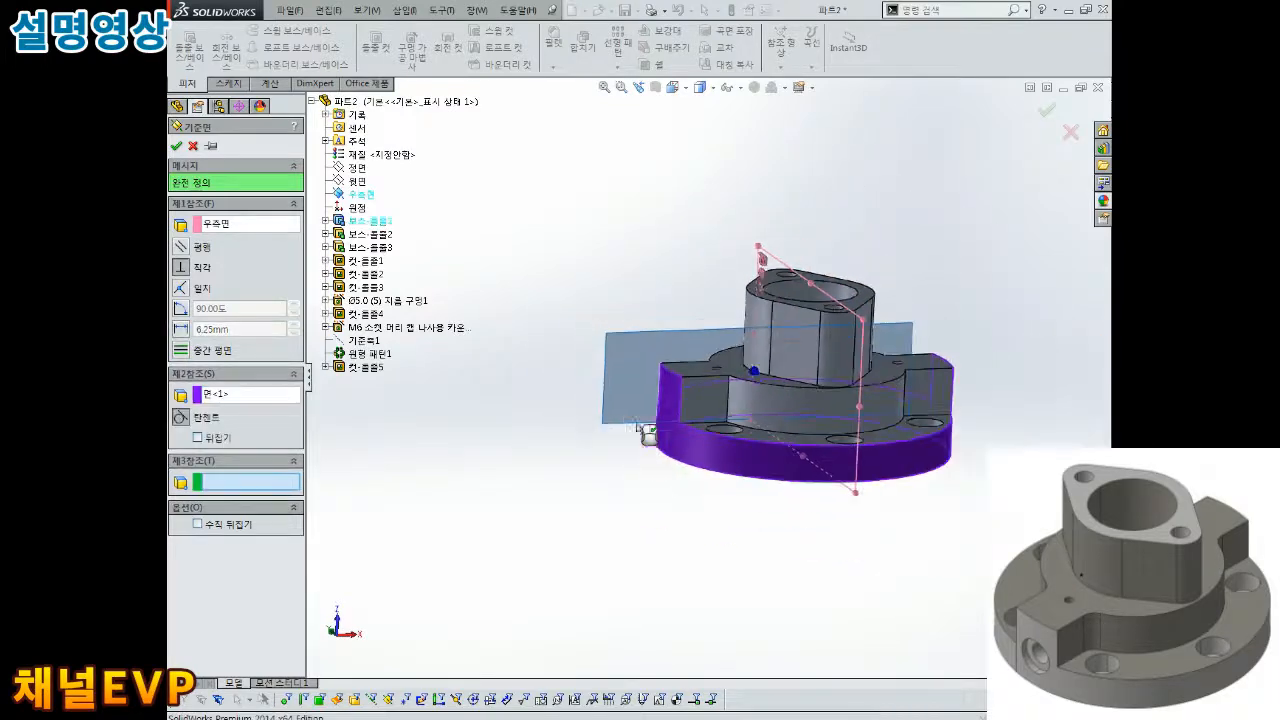
middle_click_drag(480, 430, 620, 470)
left_click(176, 148)
middle_click_drag(560, 400, 608, 306)
scroll(620, 306, "up", 2)
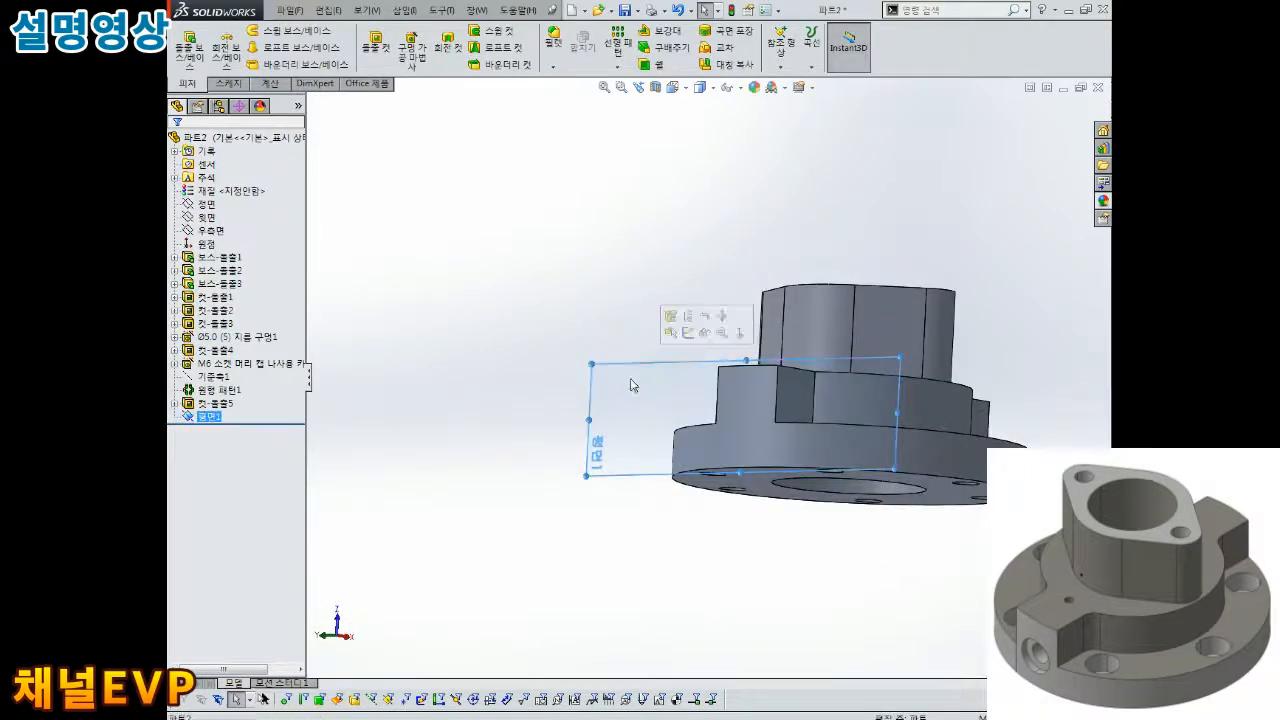
left_click(631, 257)
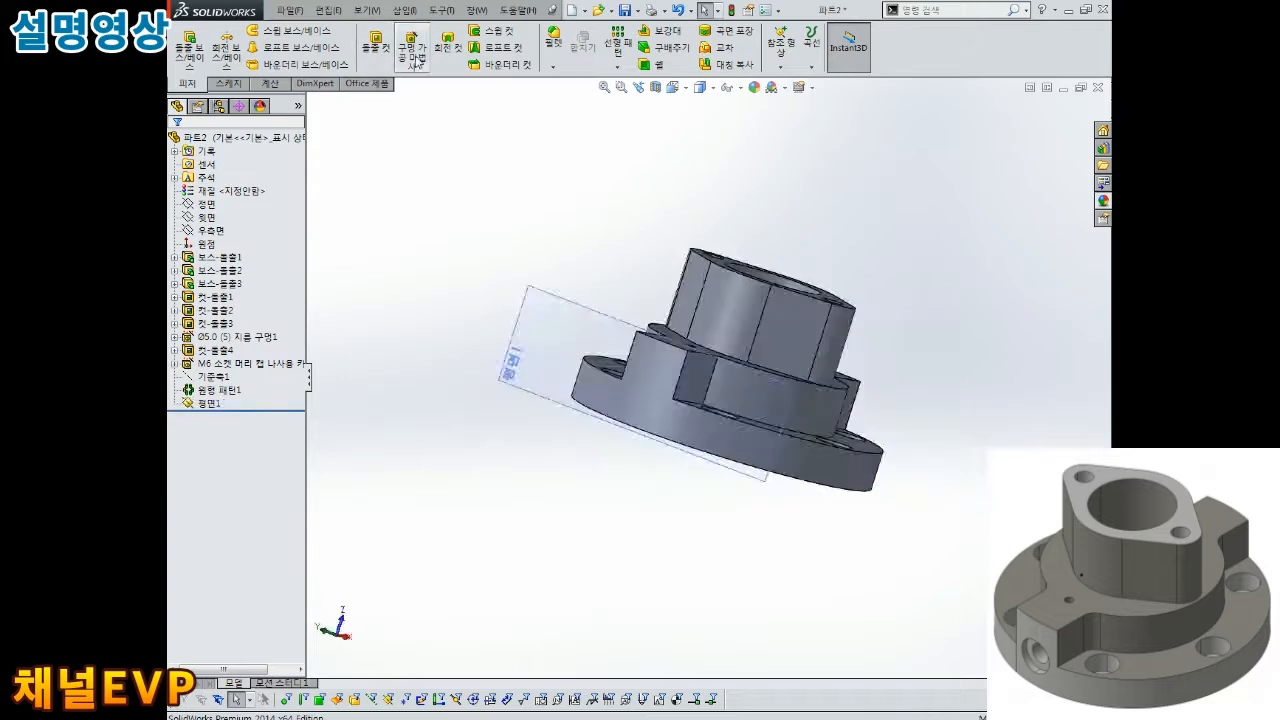
- Define a KS drill-size plain hole of 2.5 mm diameter, through all, and go on to its positioning
left_click(416, 60)
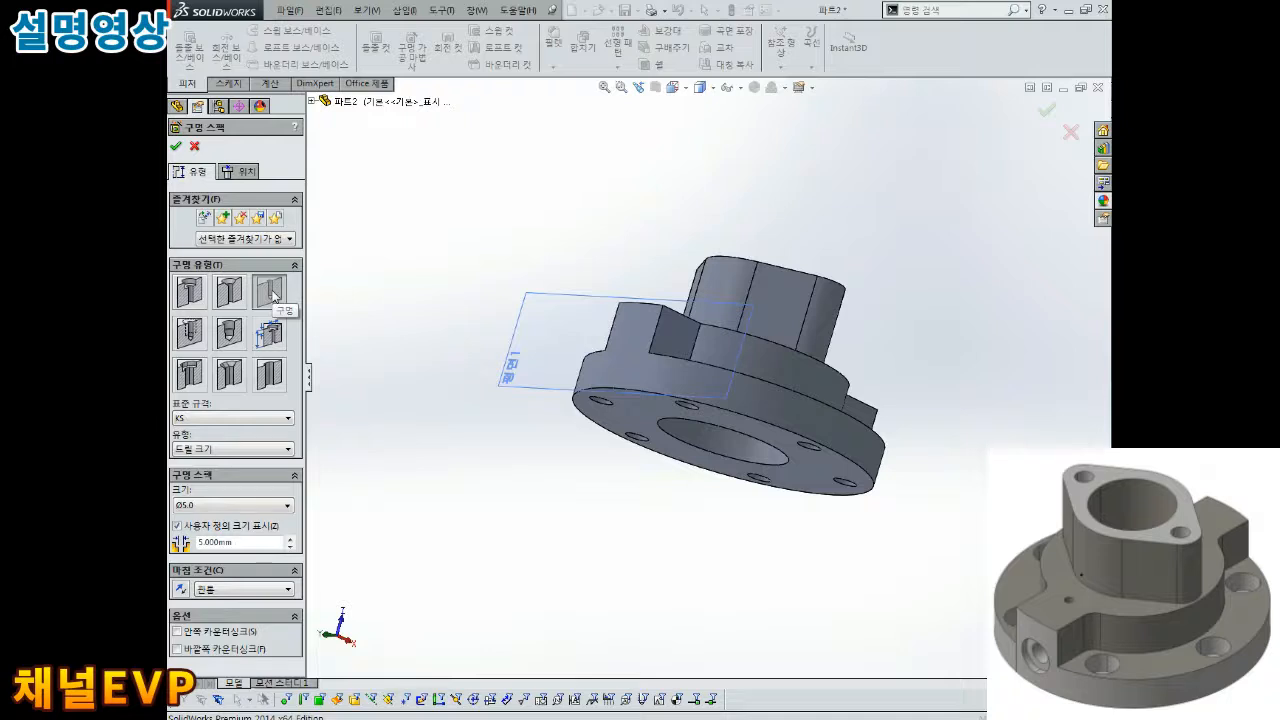
left_click(203, 504)
scroll(210, 575, "up", 6)
scroll(210, 577, "up", 2)
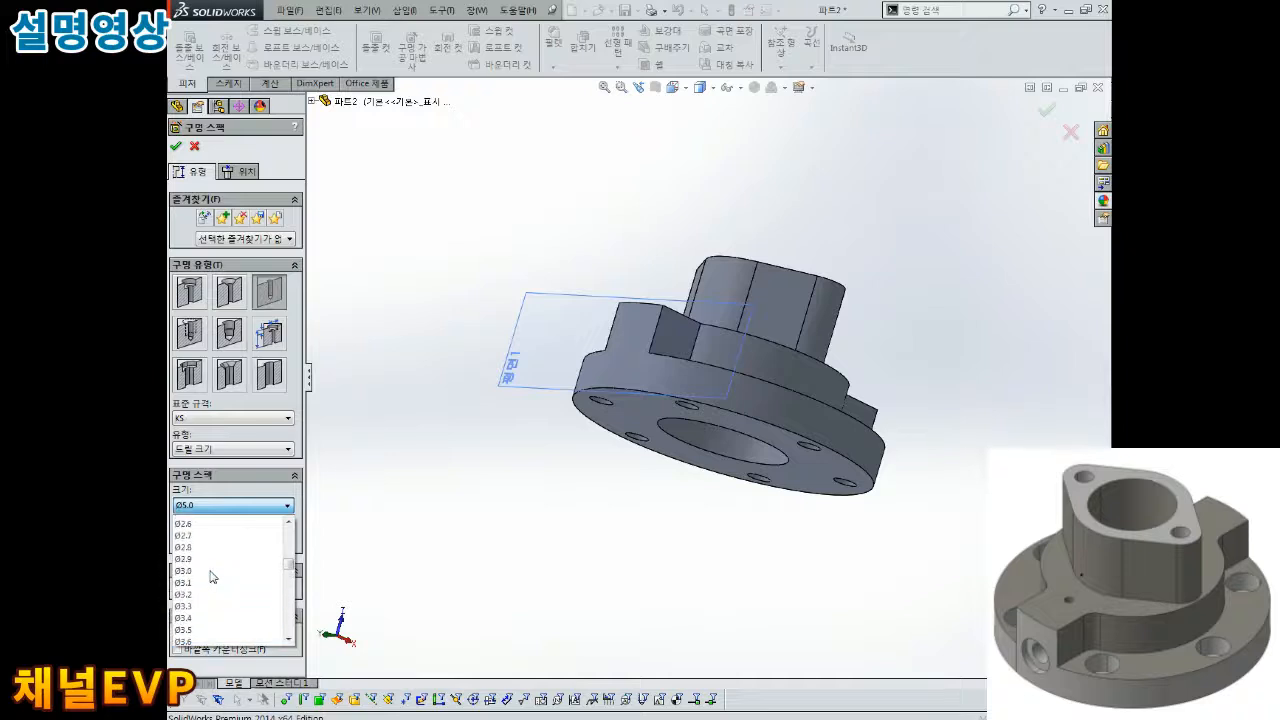
left_click(185, 545)
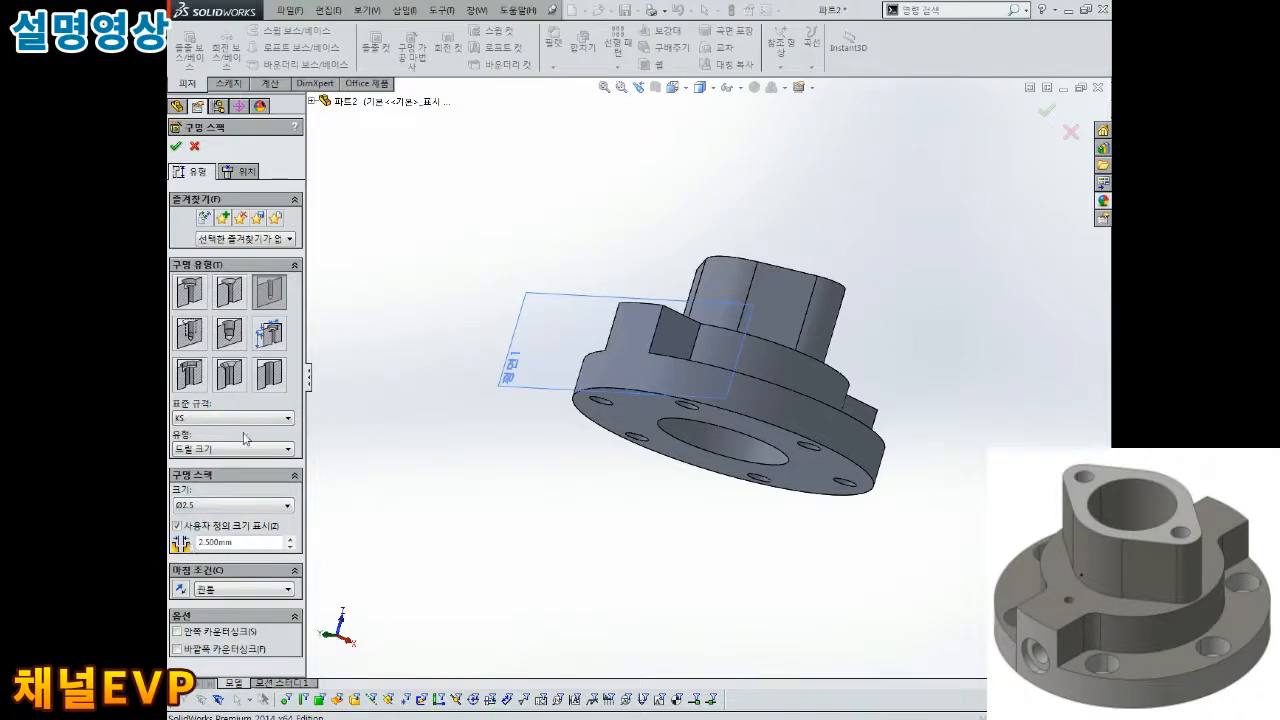
left_click(230, 591)
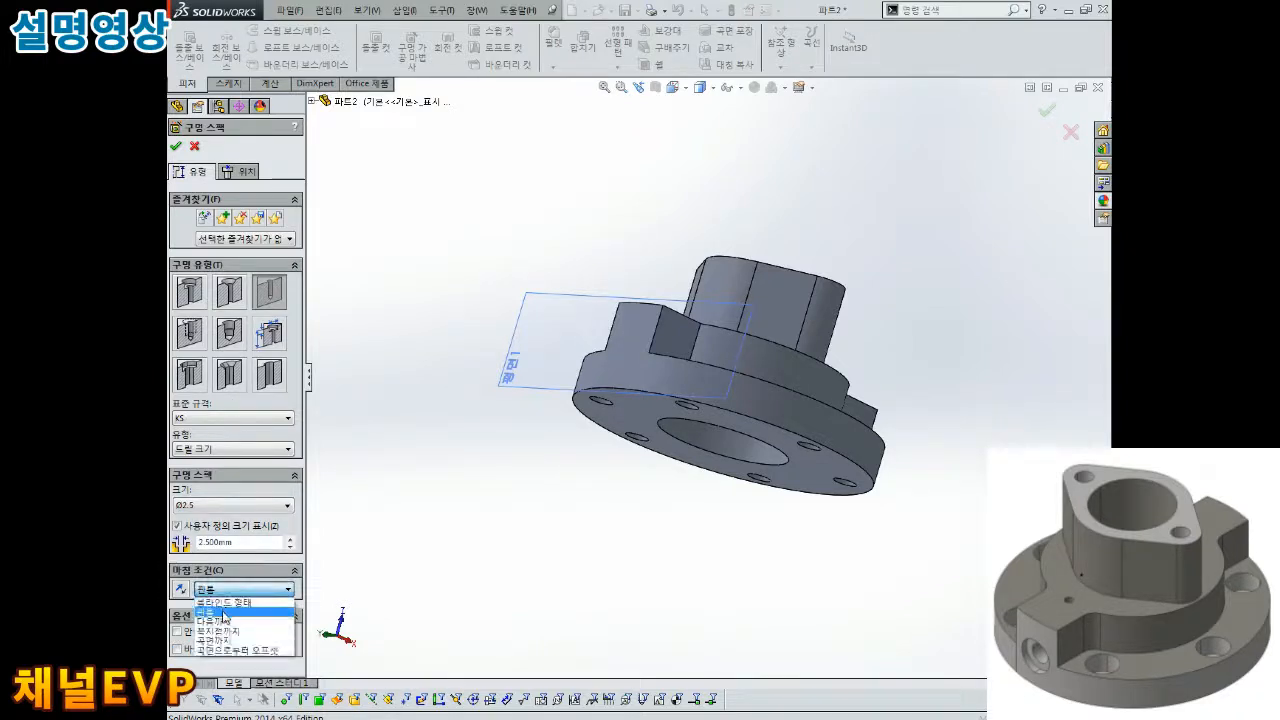
left_click(223, 612)
left_click(247, 172)
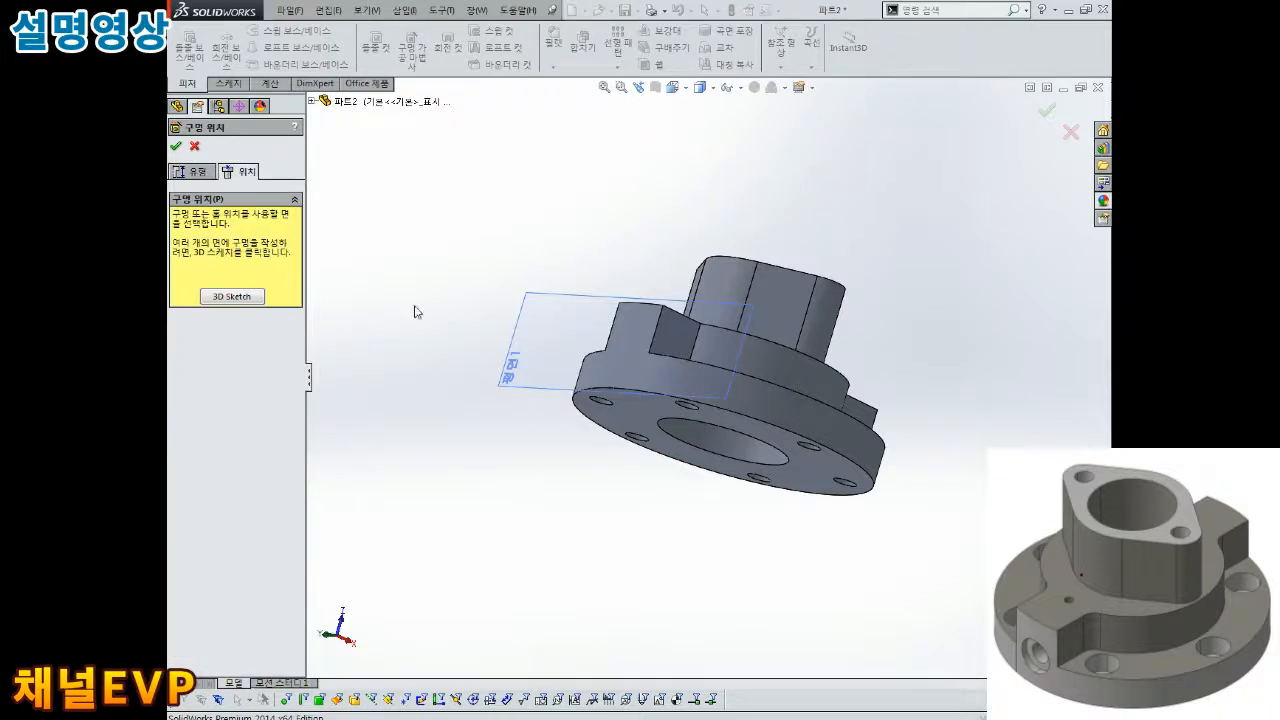
- Place the 2.5 mm hole's centre point on the tangent plane and align it horizontally with the origin
left_click(538, 337)
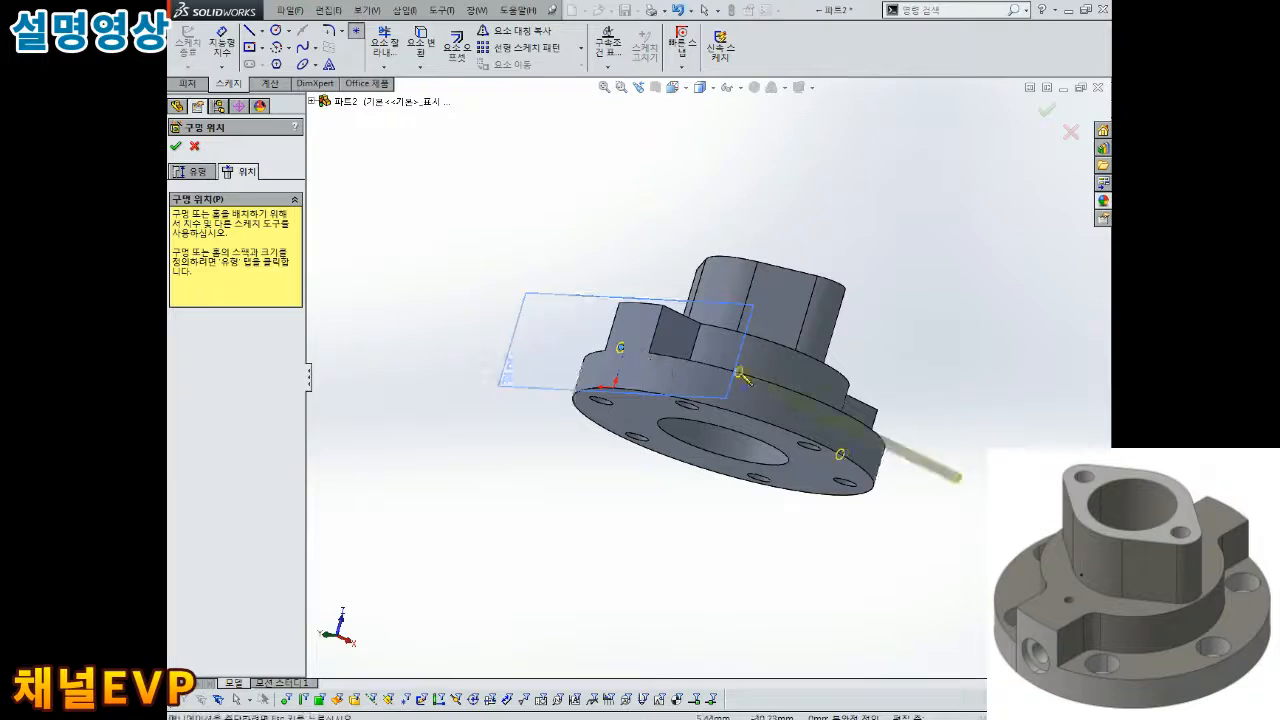
key("ctrl+8")
key("Escape")
scroll(676, 355, "down", 3)
scroll(662, 365, "up", 2)
left_click(558, 381, "ctrl")
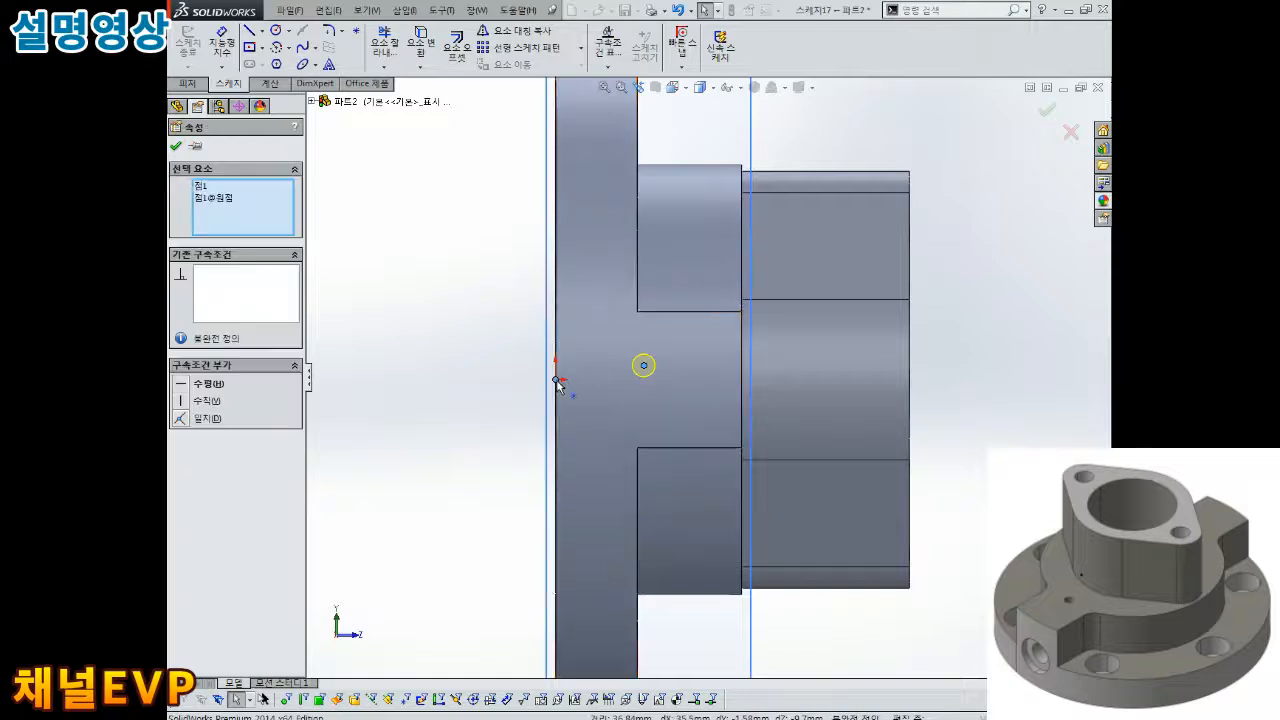
left_click(496, 416)
- Dimension the hole point 9 mm from the origin along the part's axis and finish the 2.5 mm hole
right_click_drag(496, 416, 495, 348)
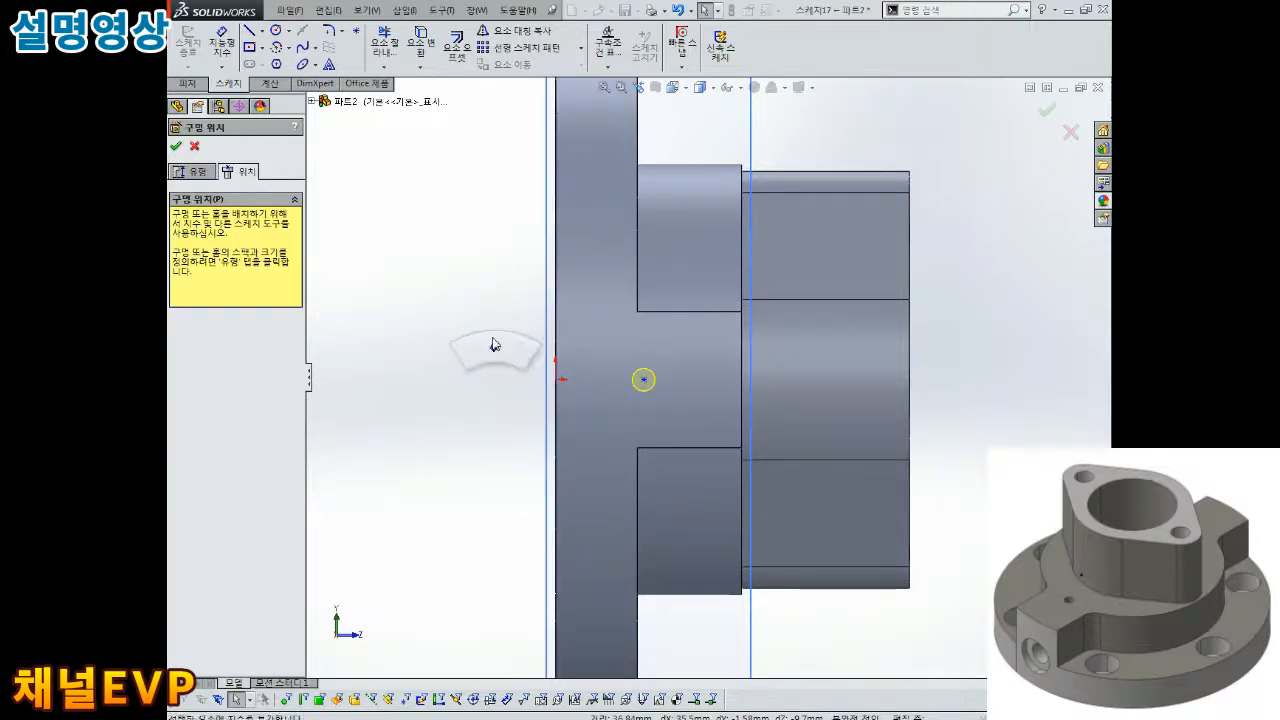
left_click(643, 381)
left_click(614, 423)
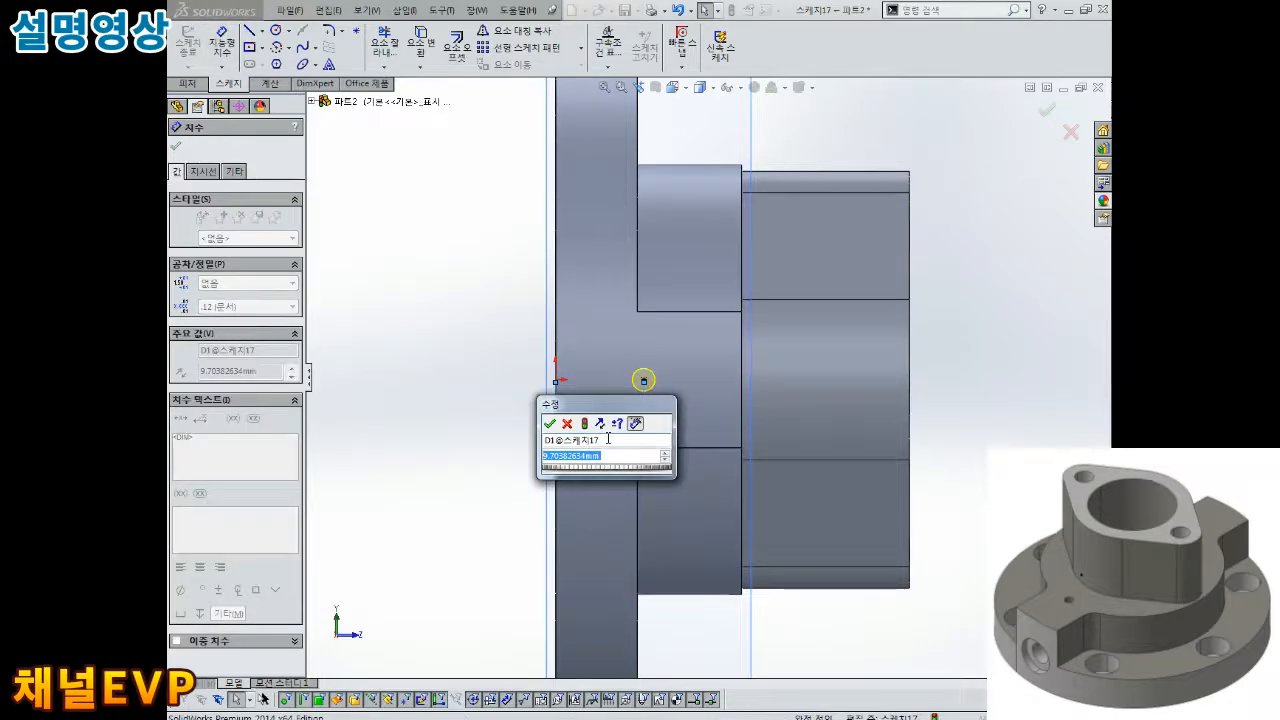
type("9")
key("Return")
key("Escape")
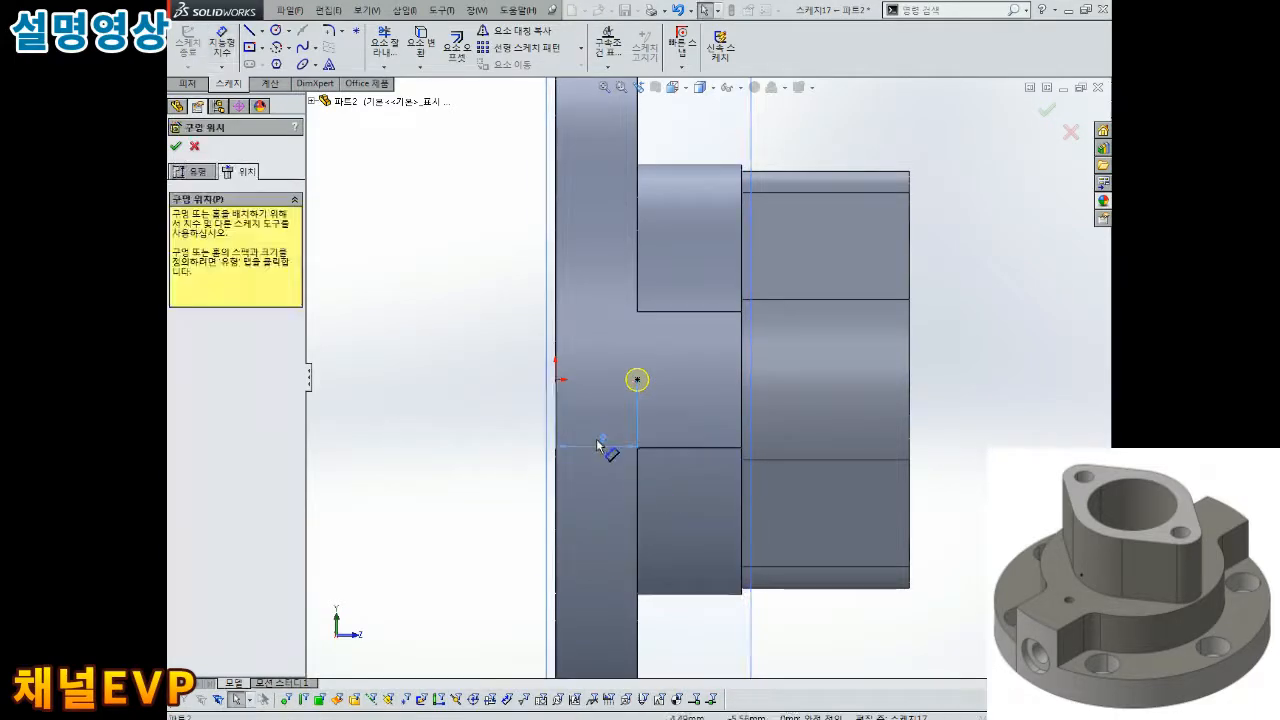
mouse_move(643, 500)
middle_mouse_down()
mouse_move(898, 622)
mouse_move(870, 585)
mouse_move(890, 565)
mouse_move(650, 372)
middle_mouse_up()
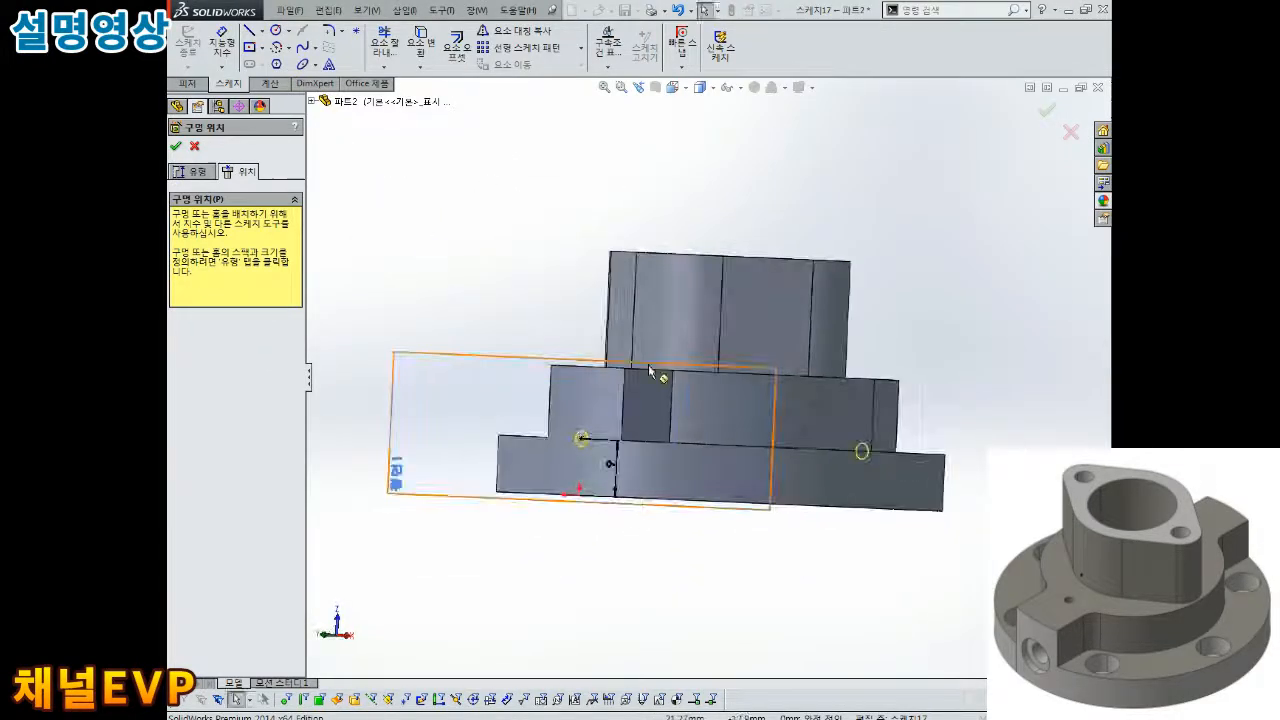
left_click(1044, 110)
- Examine the side hole's path through the body in hidden-lines and wireframe display, ending back in shaded with edges
mouse_move(645, 420)
middle_mouse_down()
mouse_move(571, 361)
mouse_move(580, 488)
mouse_move(630, 410)
middle_mouse_up()
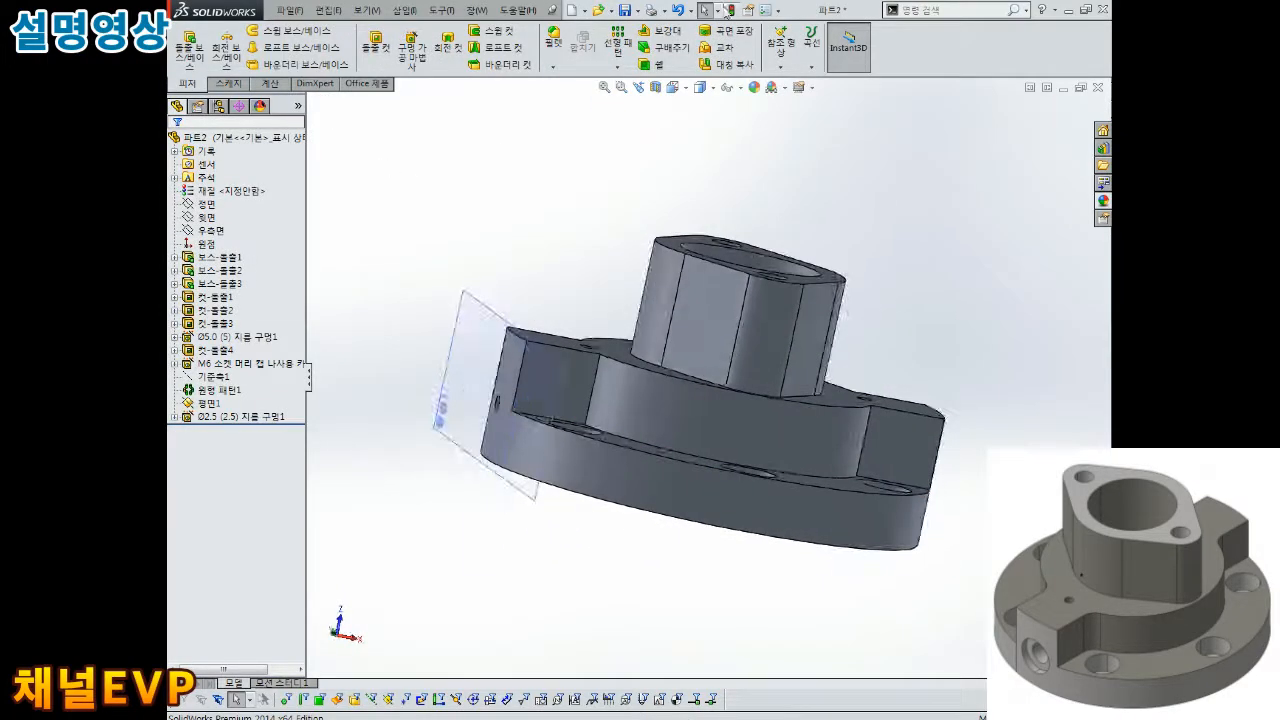
left_click(727, 90)
left_click(702, 89)
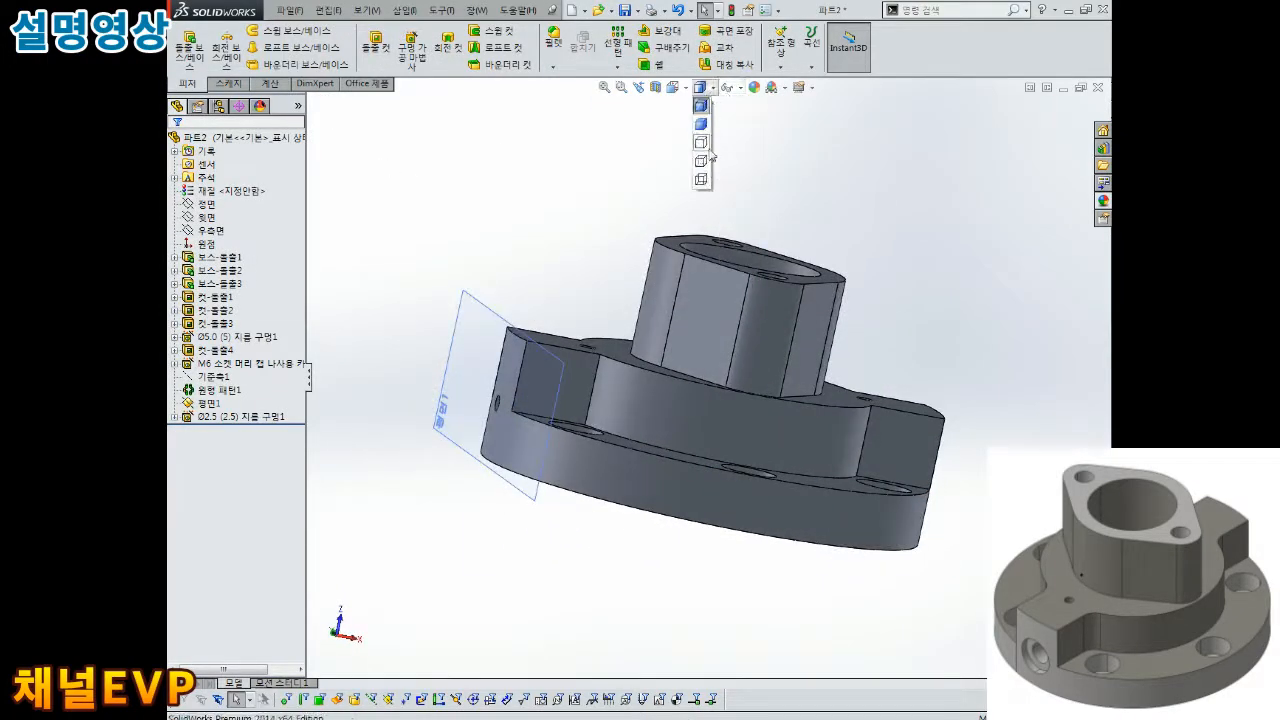
left_click(702, 160)
middle_click_drag(702, 297, 686, 251)
key("ctrl+6")
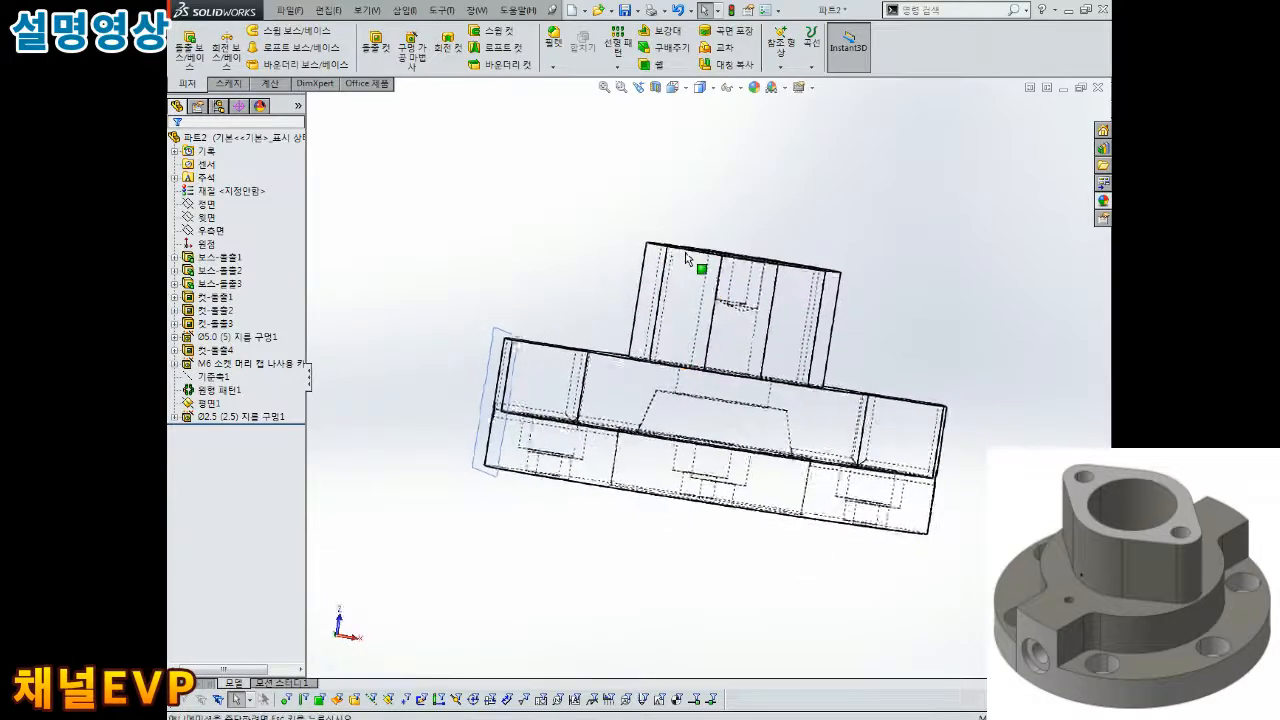
scroll(717, 477, "down", 2)
left_click(702, 89)
left_click(702, 178)
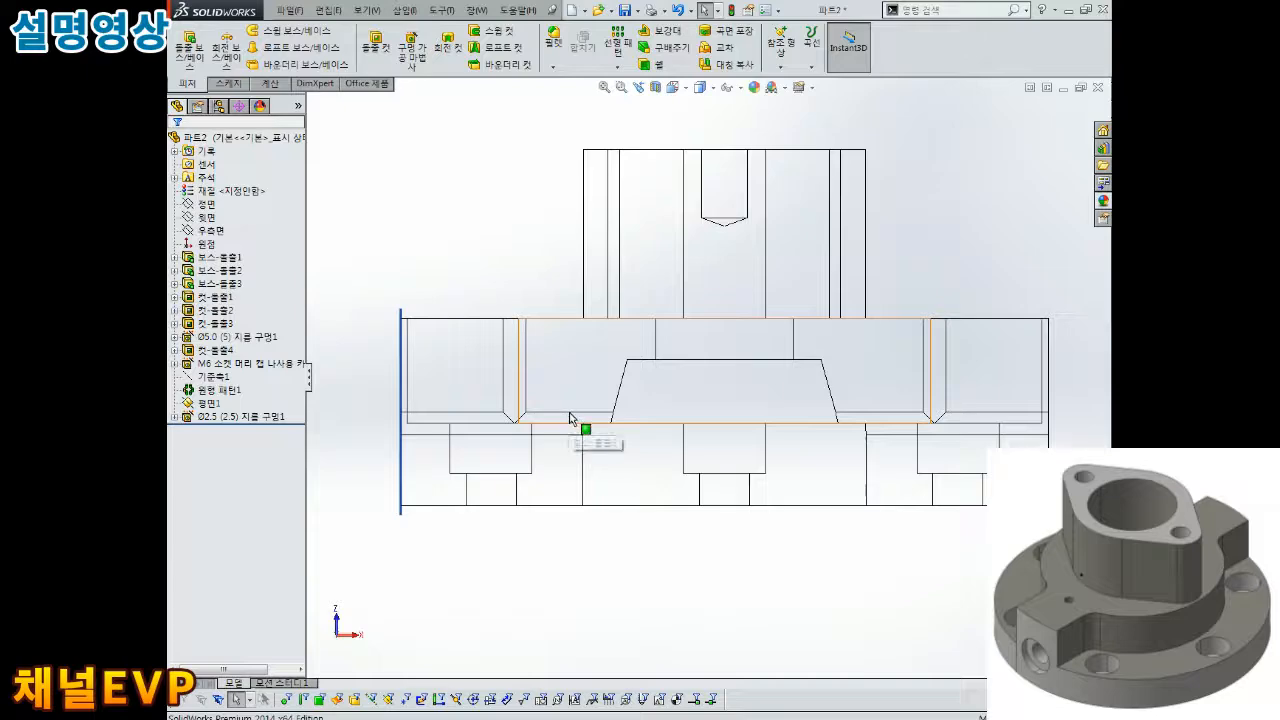
scroll(650, 416, "up", 1)
middle_click_drag(647, 417, 666, 427)
scroll(588, 411, "up", 2)
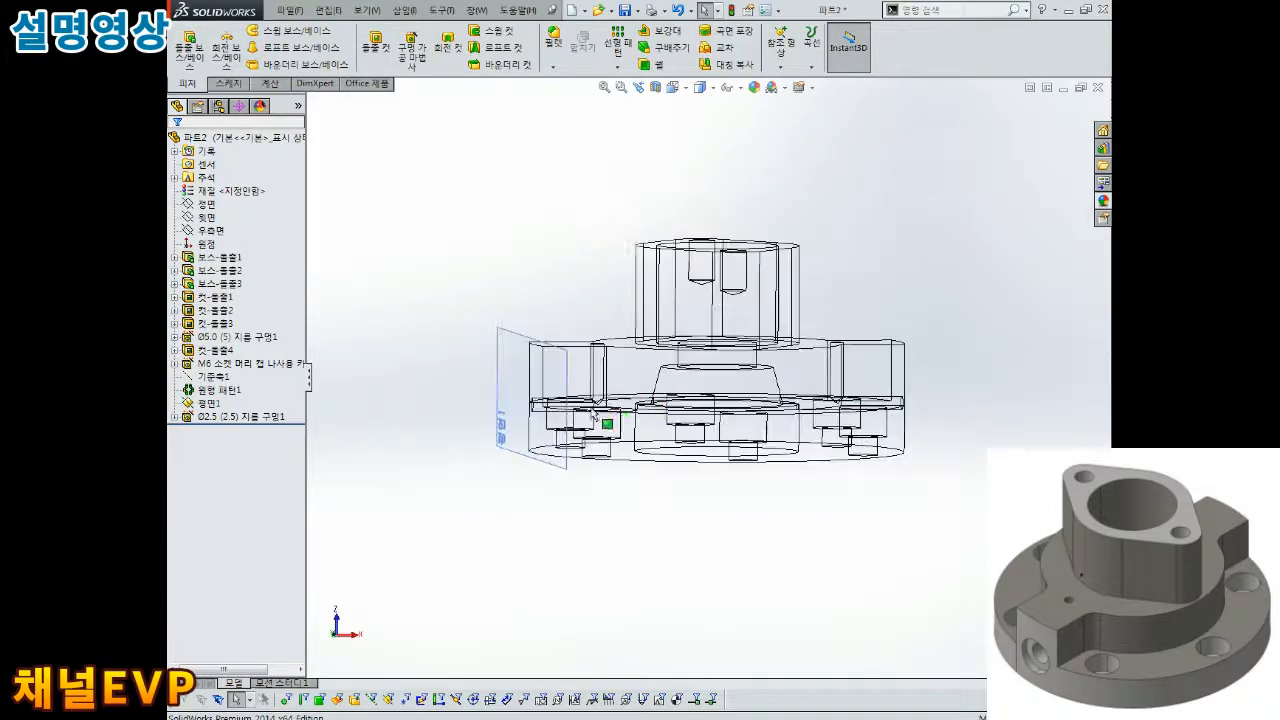
left_click(702, 90)
left_click(703, 113)
mouse_move(606, 289)
middle_mouse_down()
mouse_move(651, 249)
mouse_move(602, 299)
middle_mouse_up()
scroll(602, 320, "down", 4)
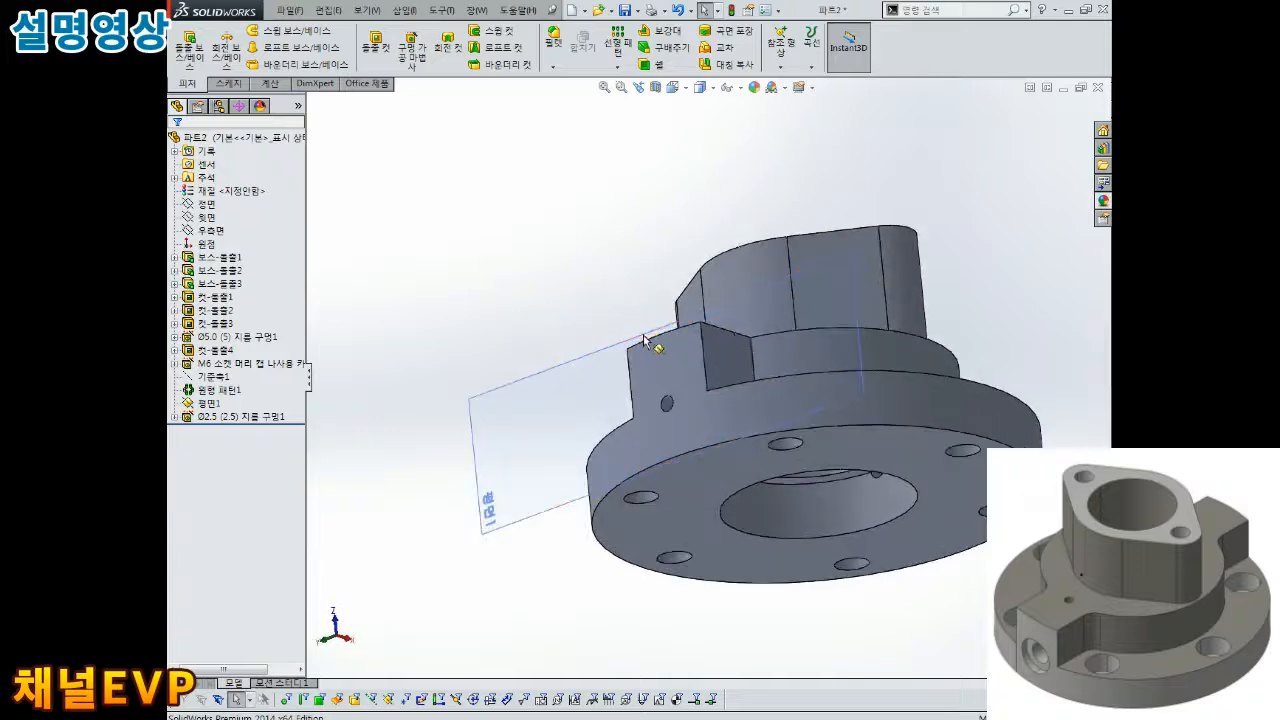
- Define a KS M6 counterbored hole with 5.7 mm diameter, 10 mm counterbore diameter, 2 mm counterbore depth and a 16 mm blind depth
left_click(425, 44)
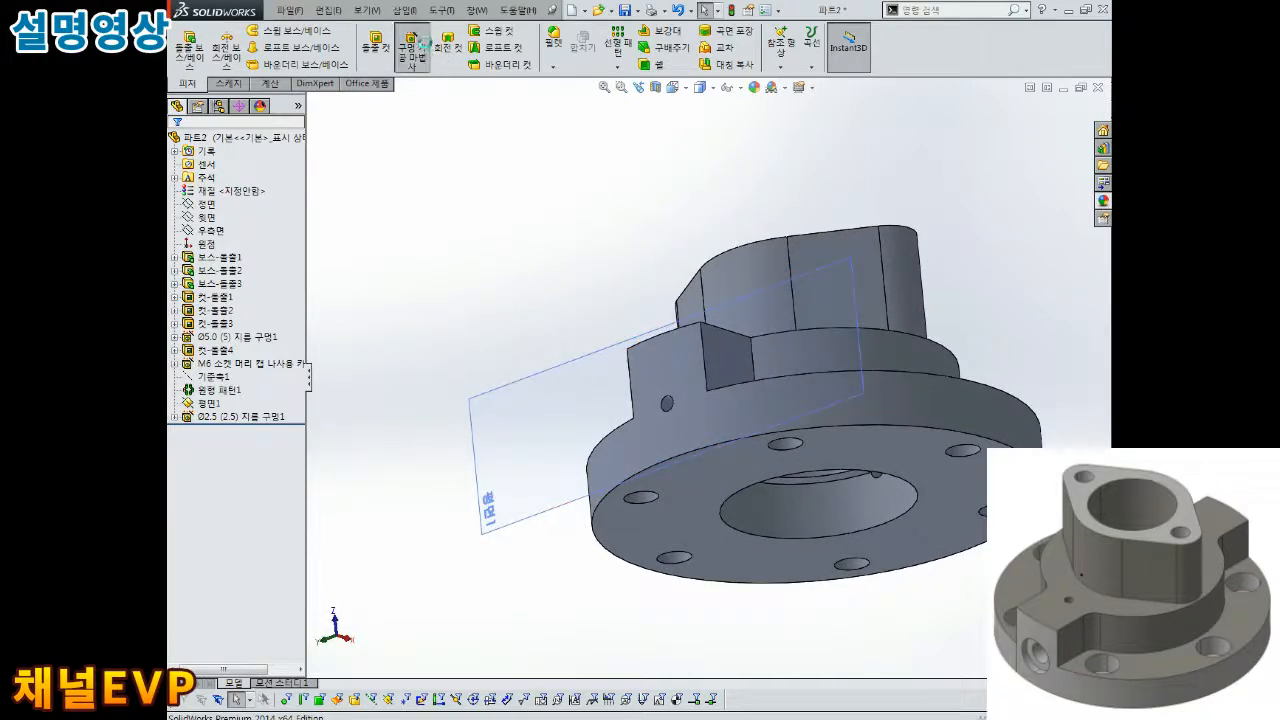
left_click(185, 292)
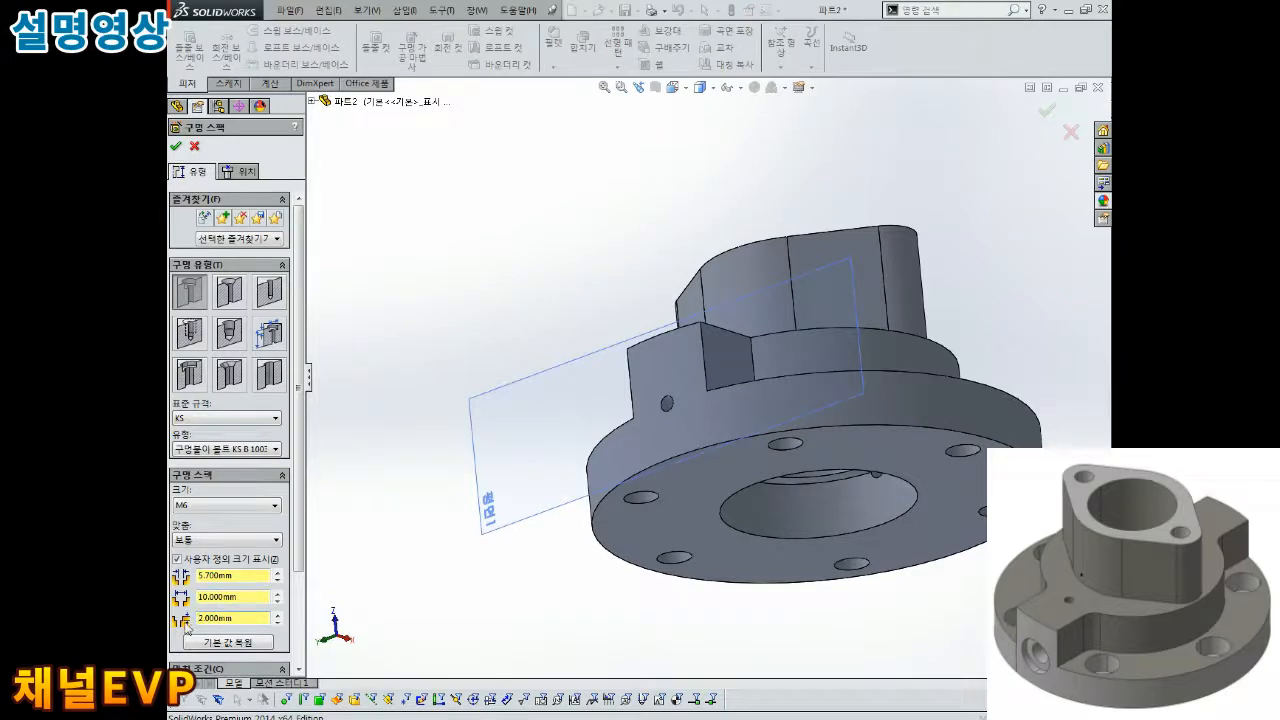
left_click_drag(298, 405, 300, 500)
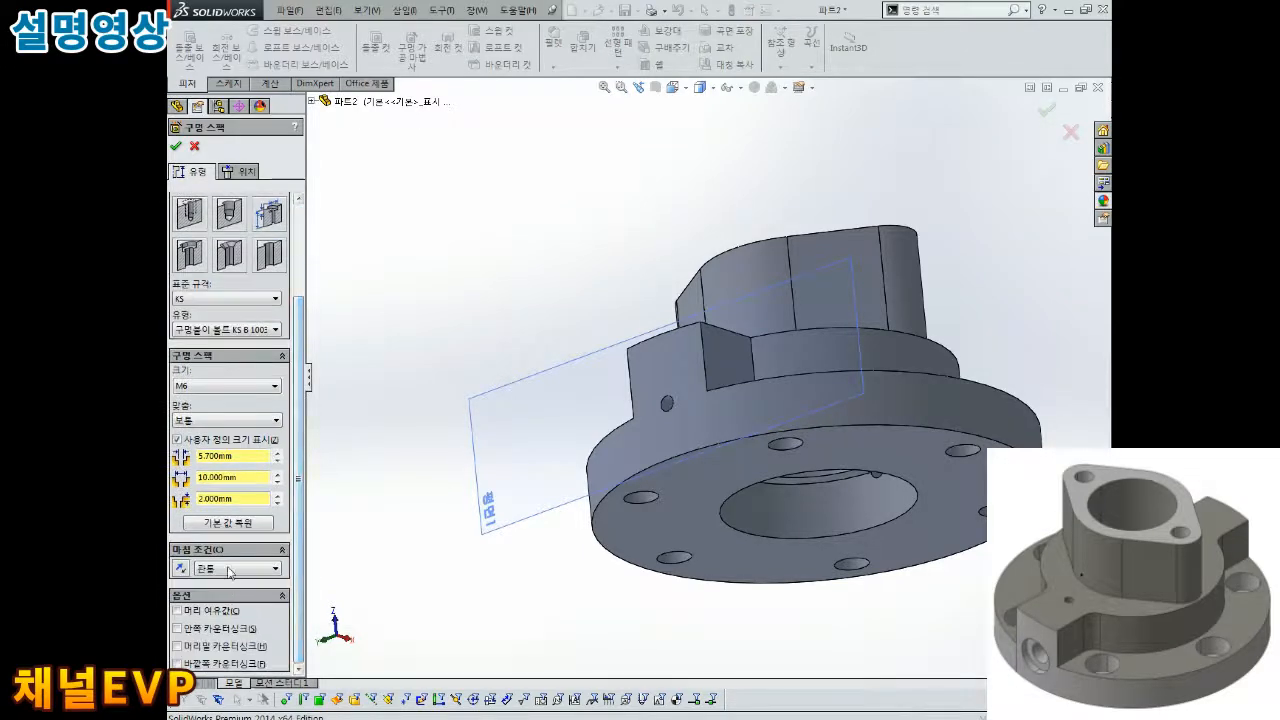
left_click(229, 568)
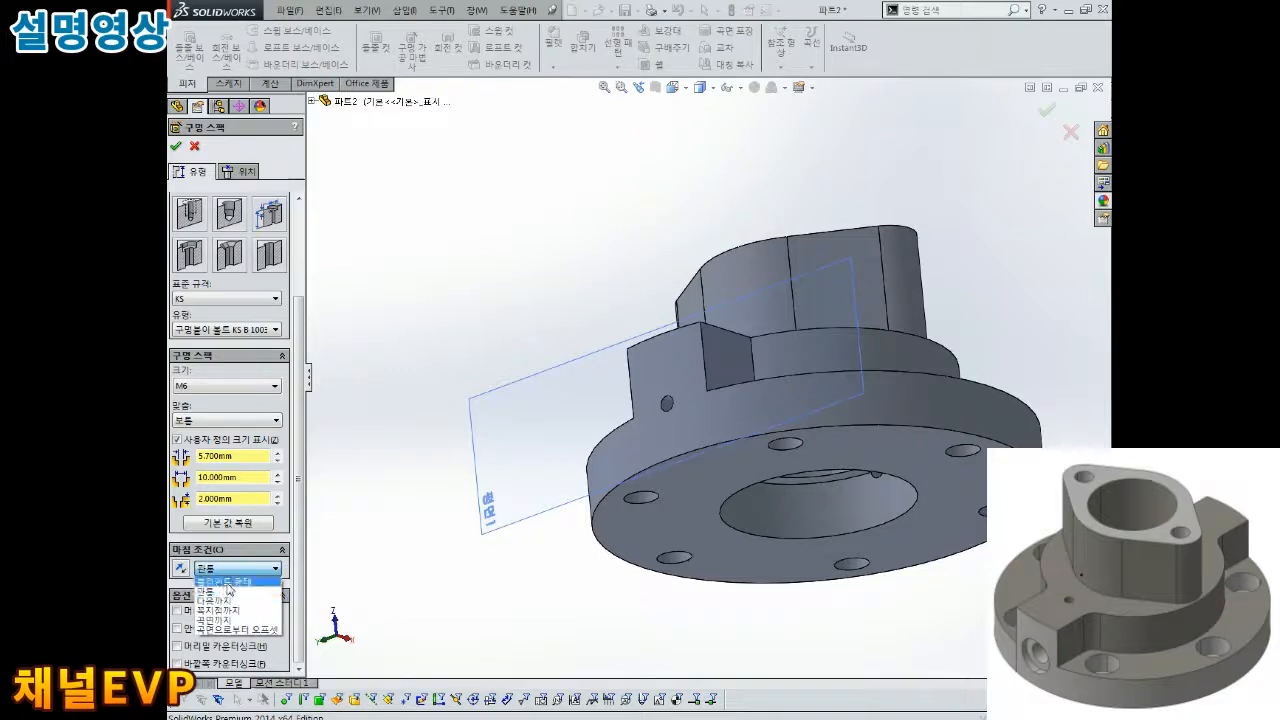
left_click(227, 581)
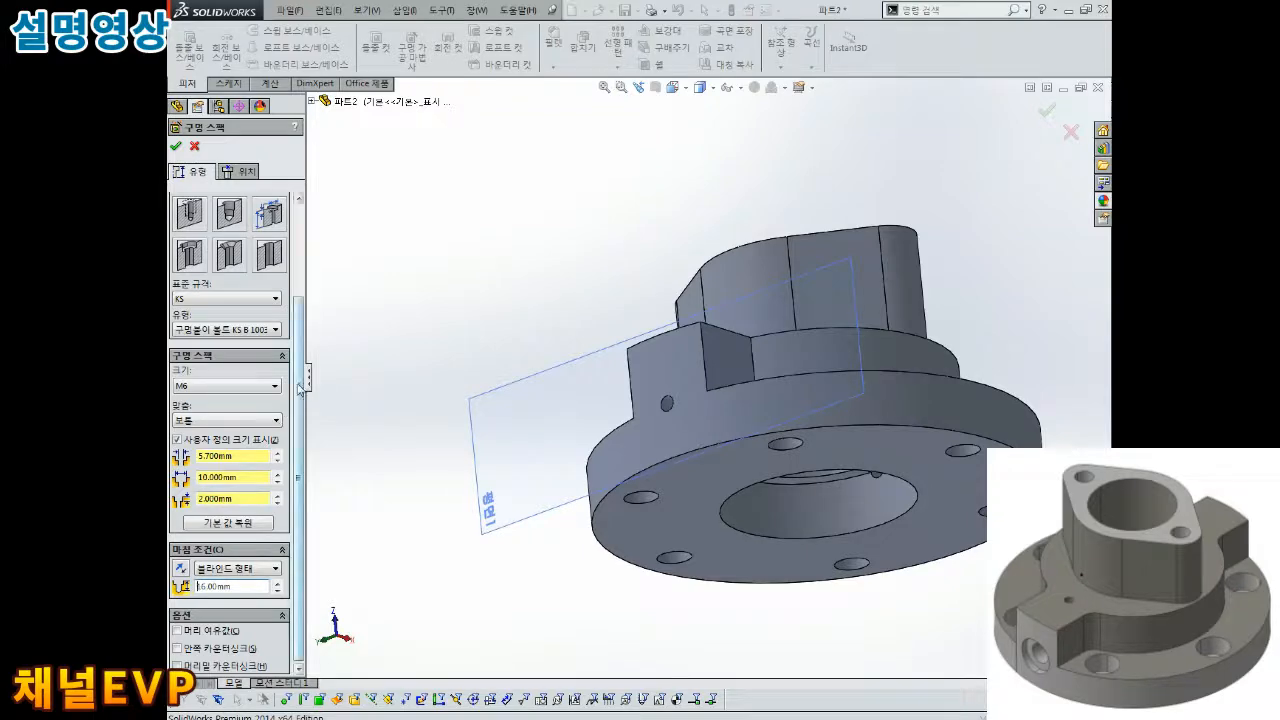
middle_click_drag(586, 449, 628, 382)
scroll(593, 356, "up", 1)
scroll(641, 332, "down", 2)
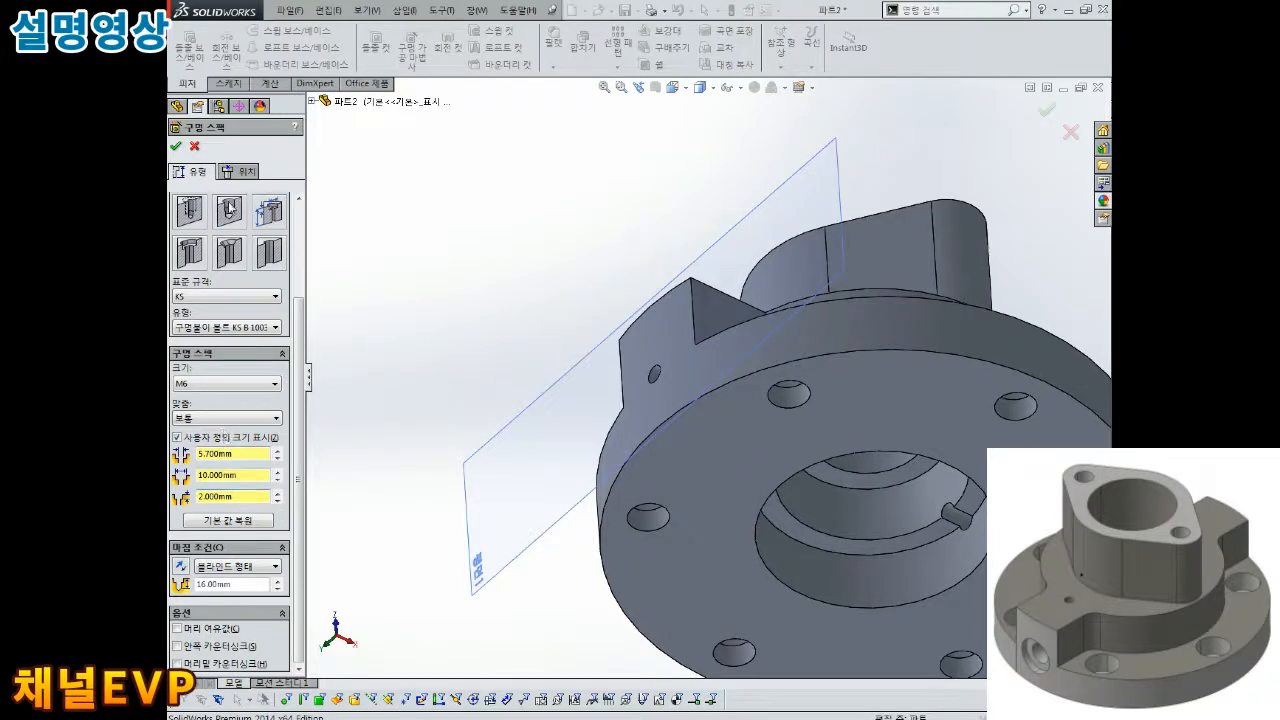
- Position the counterbored hole on the tangent plane, make its point concentric with the 2.5 mm side hole's edge, and finish it
left_click(245, 172)
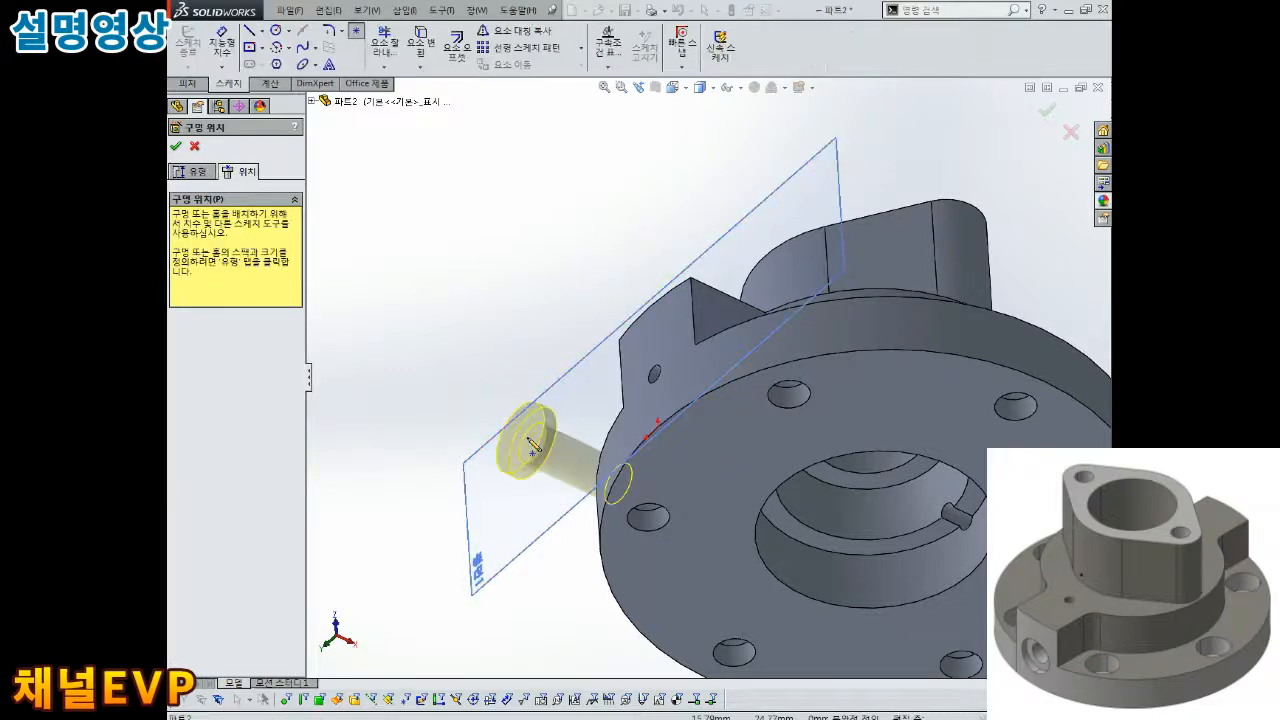
left_click(655, 375)
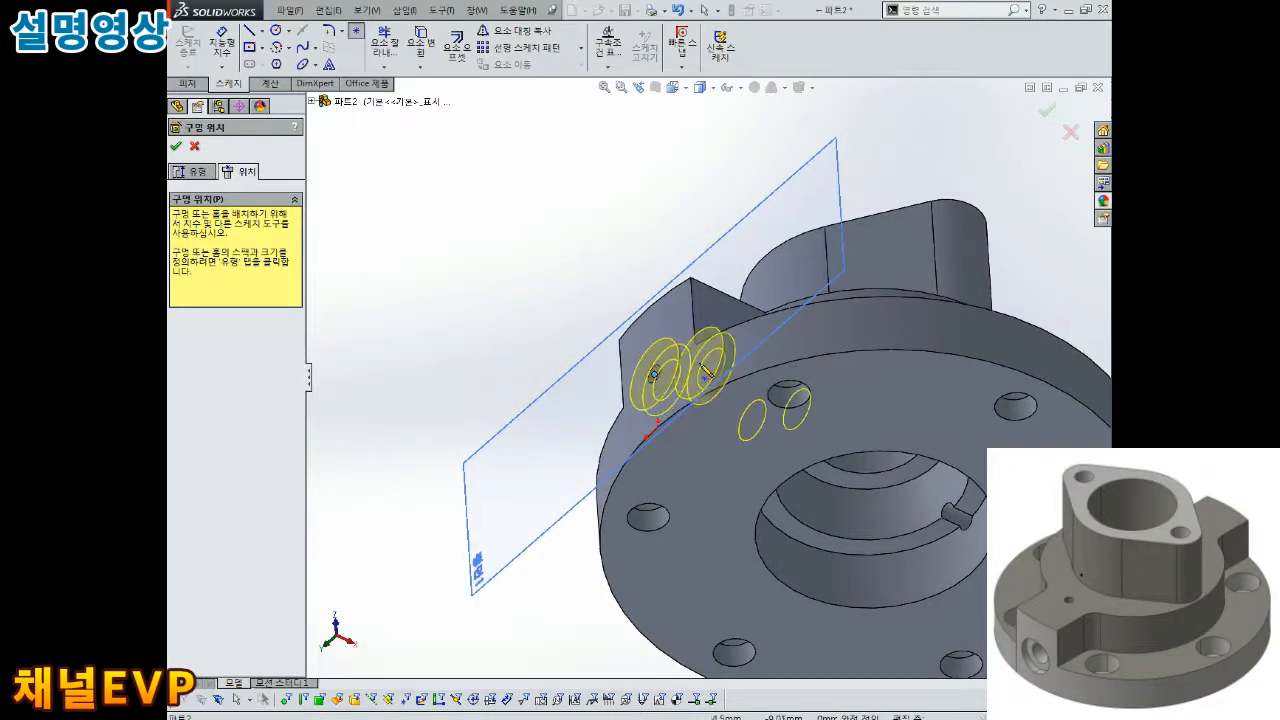
key("ctrl+8")
key("Escape")
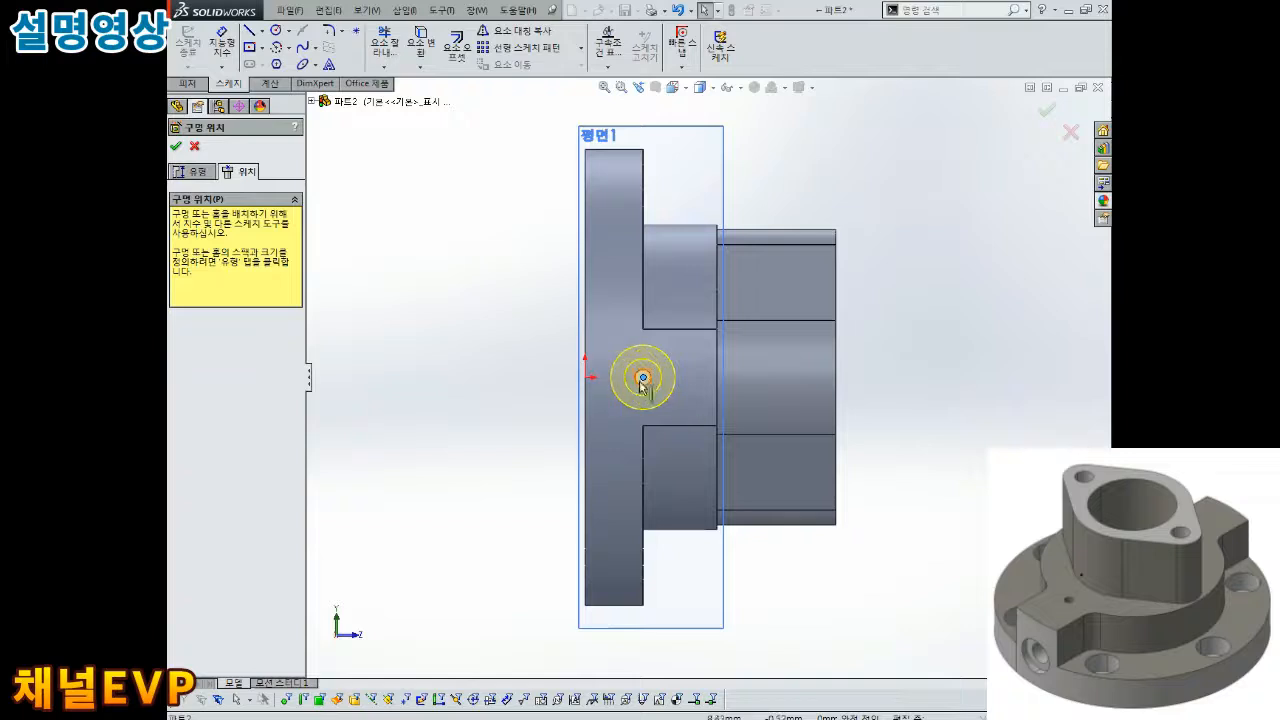
scroll(641, 382, "down", 7)
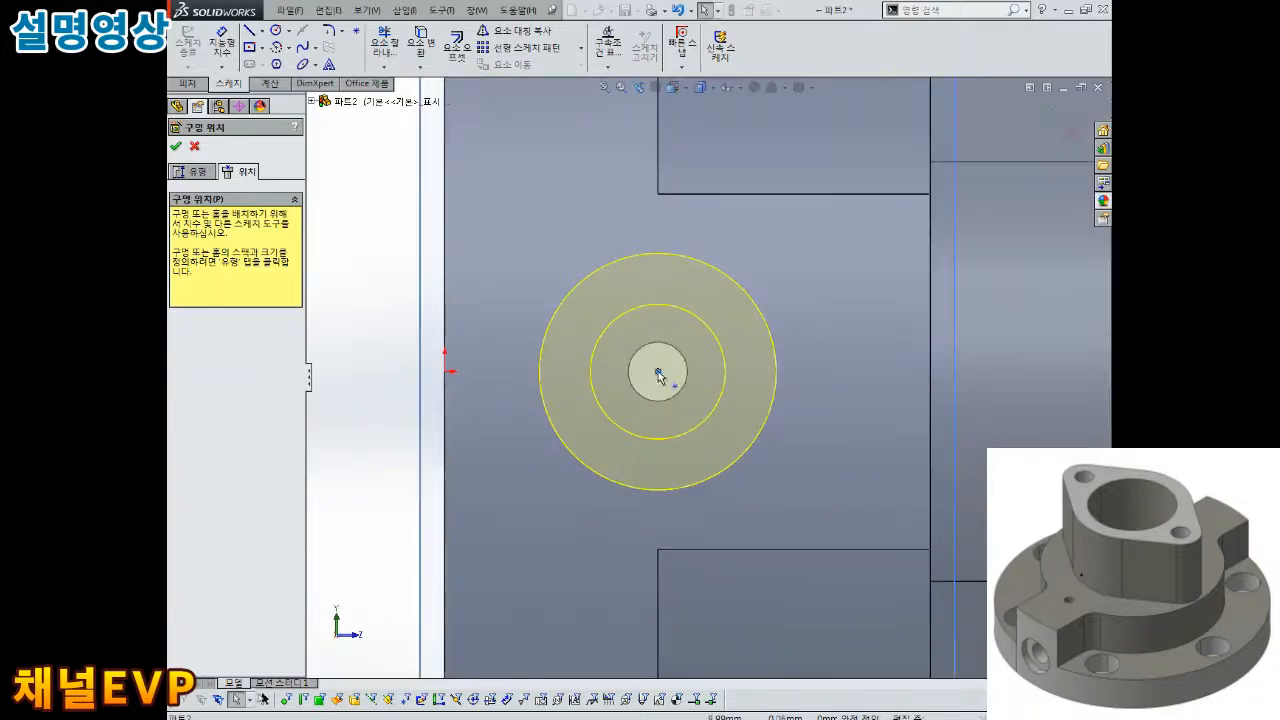
left_click(658, 373, "ctrl")
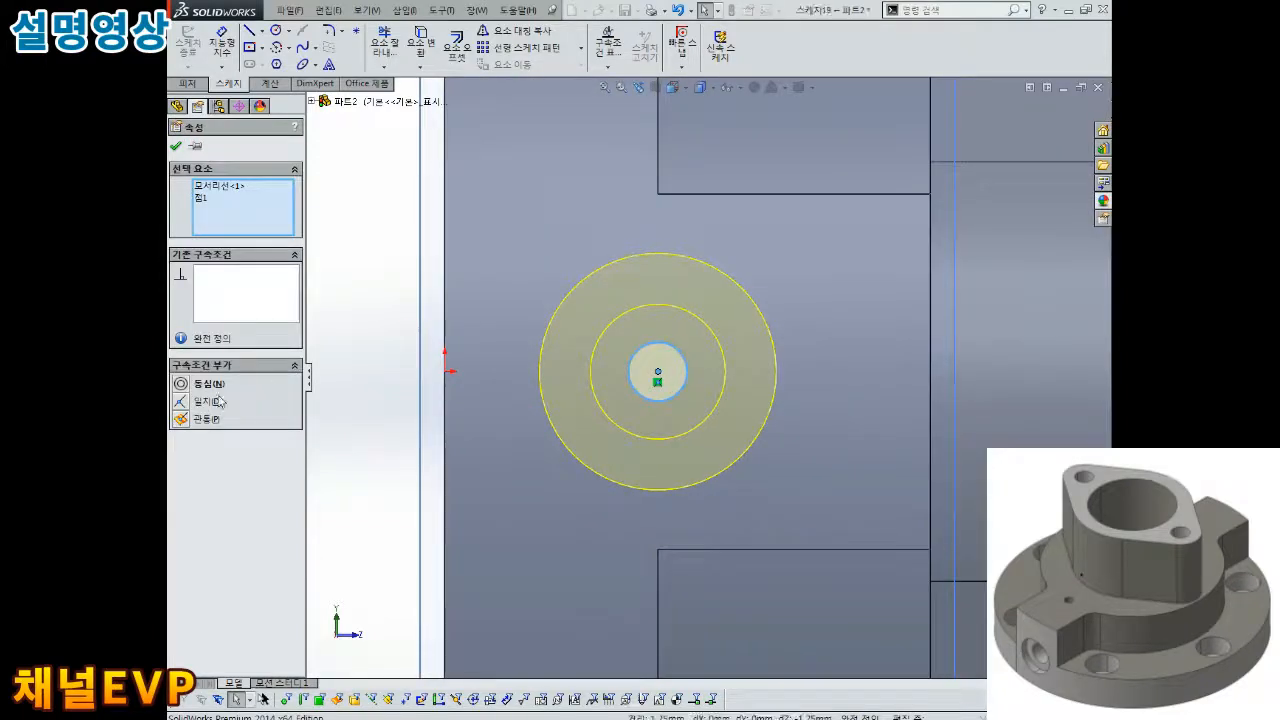
left_click(182, 386)
scroll(434, 394, "up", 8)
middle_click_drag(730, 430, 668, 235)
key("Escape")
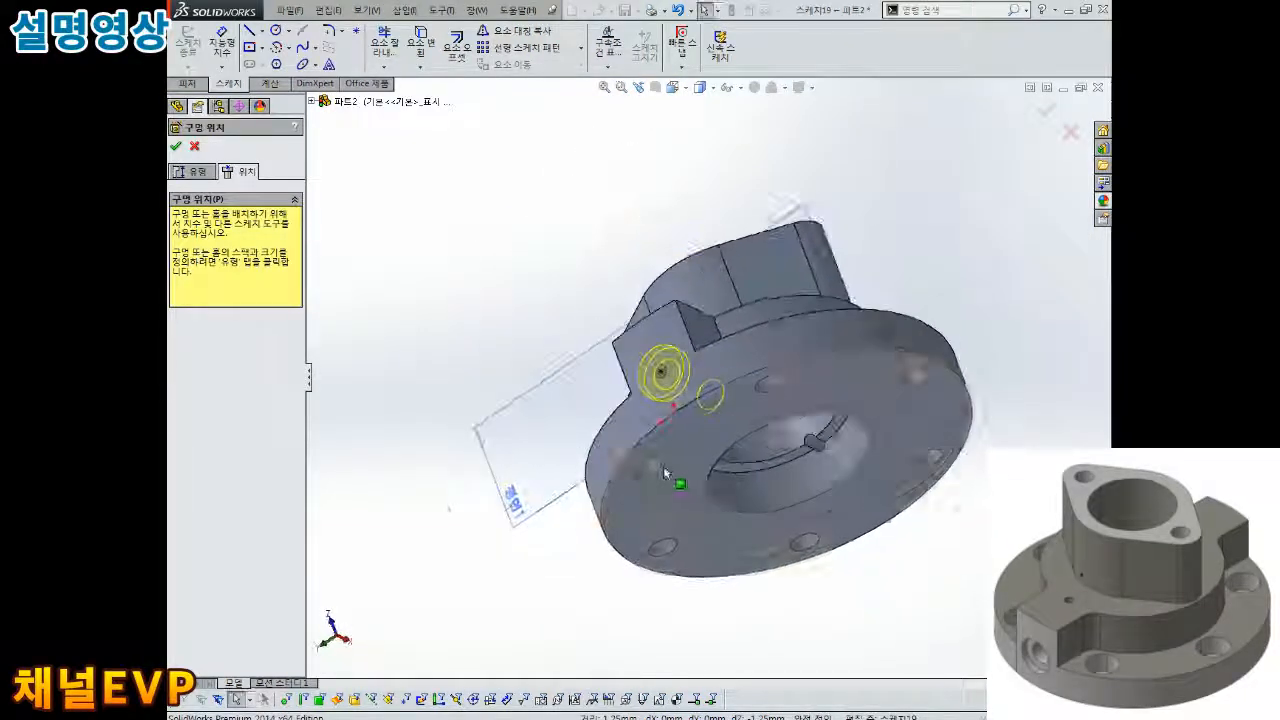
scroll(658, 395, "down", 4)
scroll(708, 308, "up", 5)
scroll(663, 337, "down", 5)
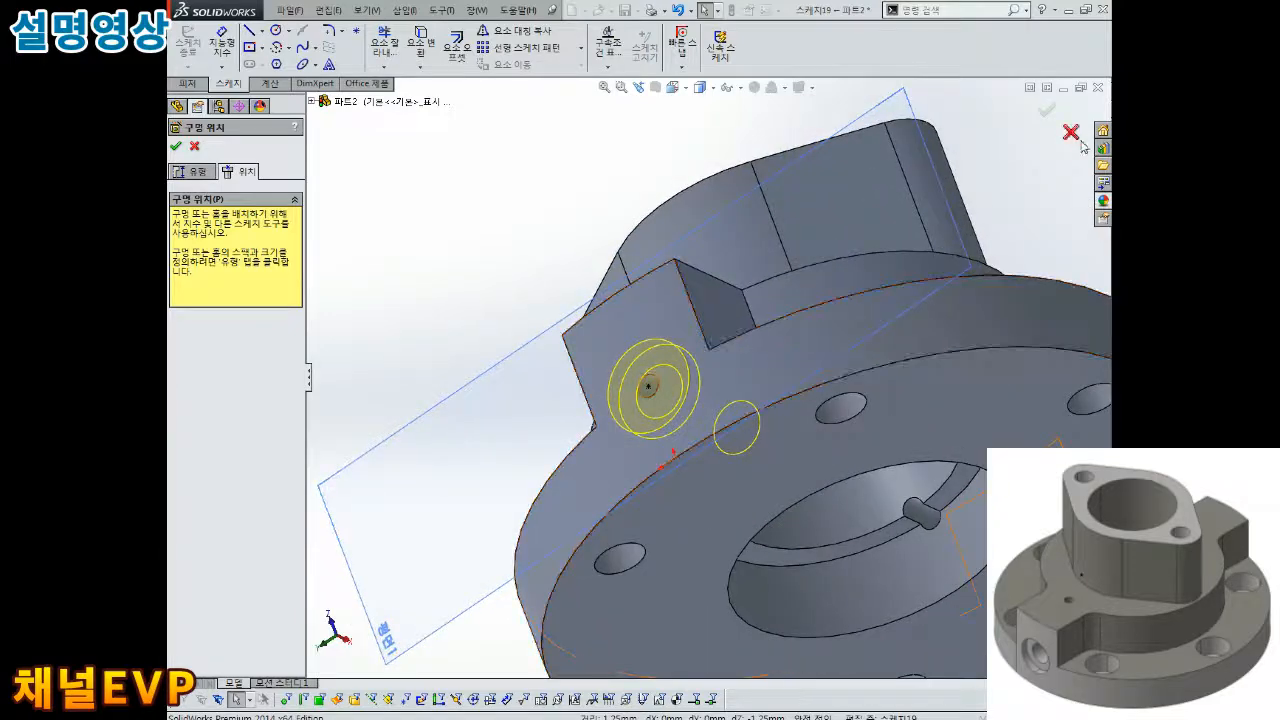
left_click(1047, 112)
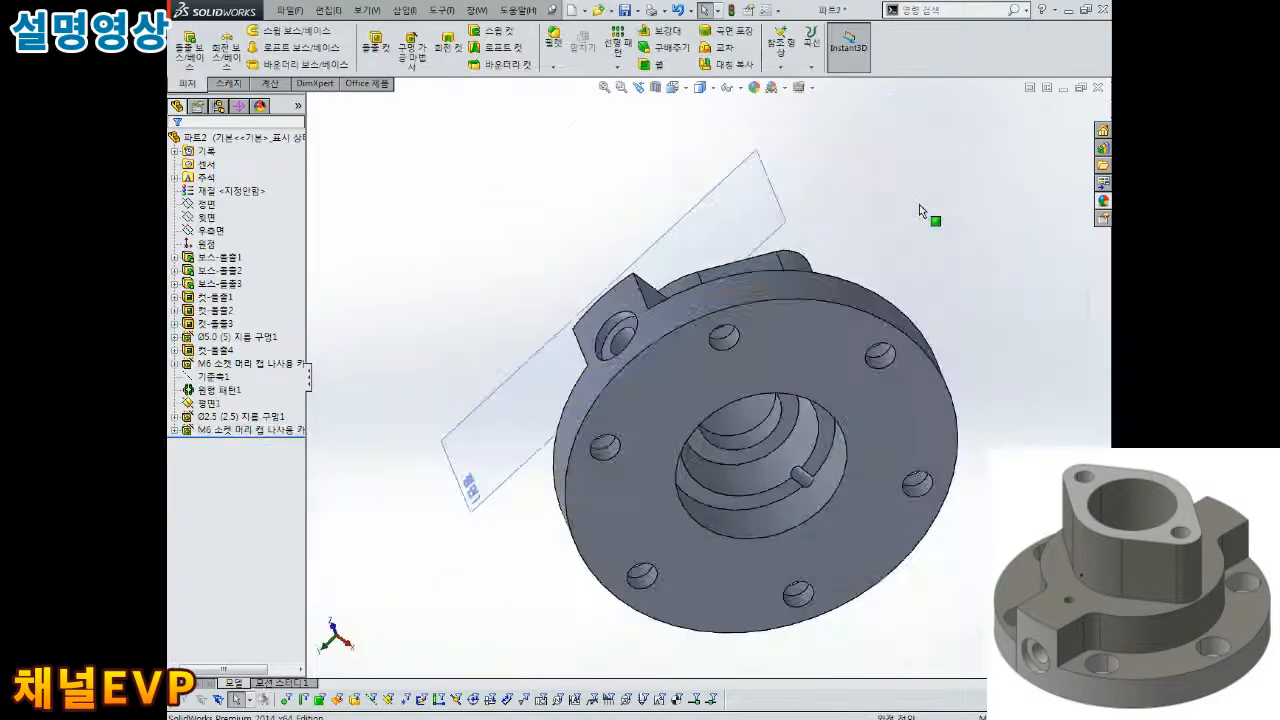
- Examine in front-view wireframe how the counterbored side hole meets the small hole, the vertical hole and the bore
middle_click_drag(895, 290, 592, 397)
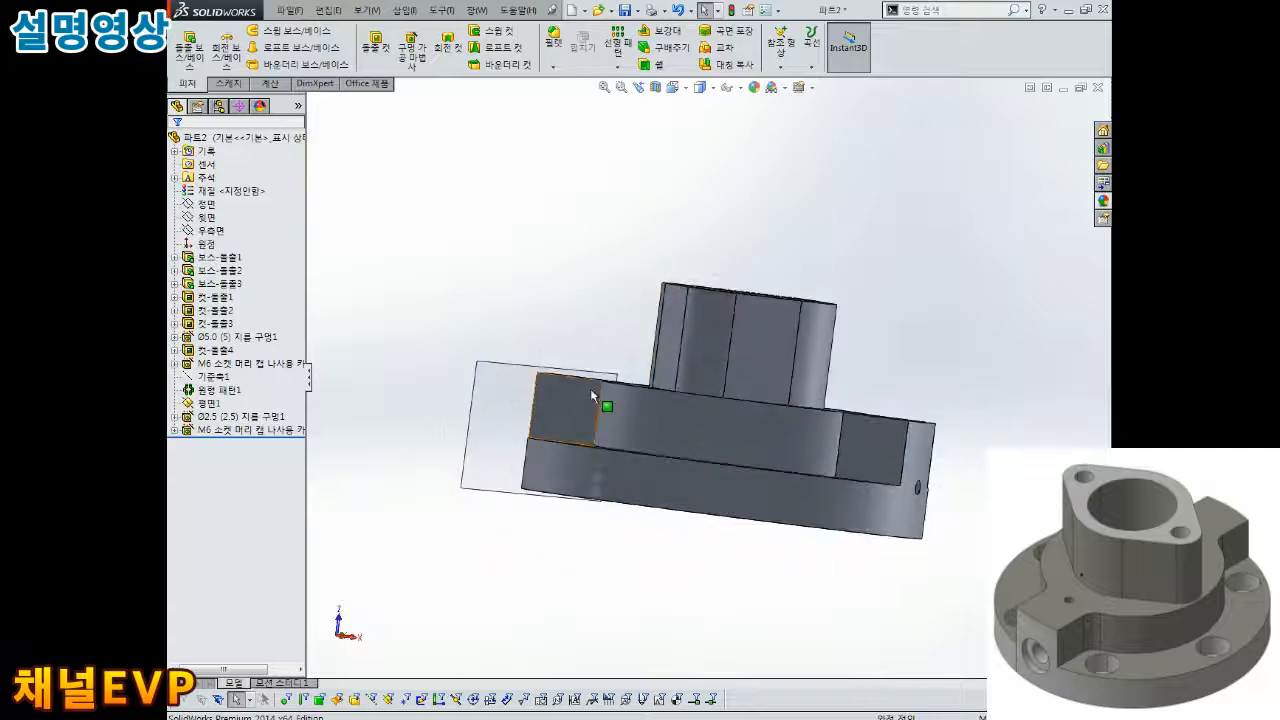
left_click(708, 90)
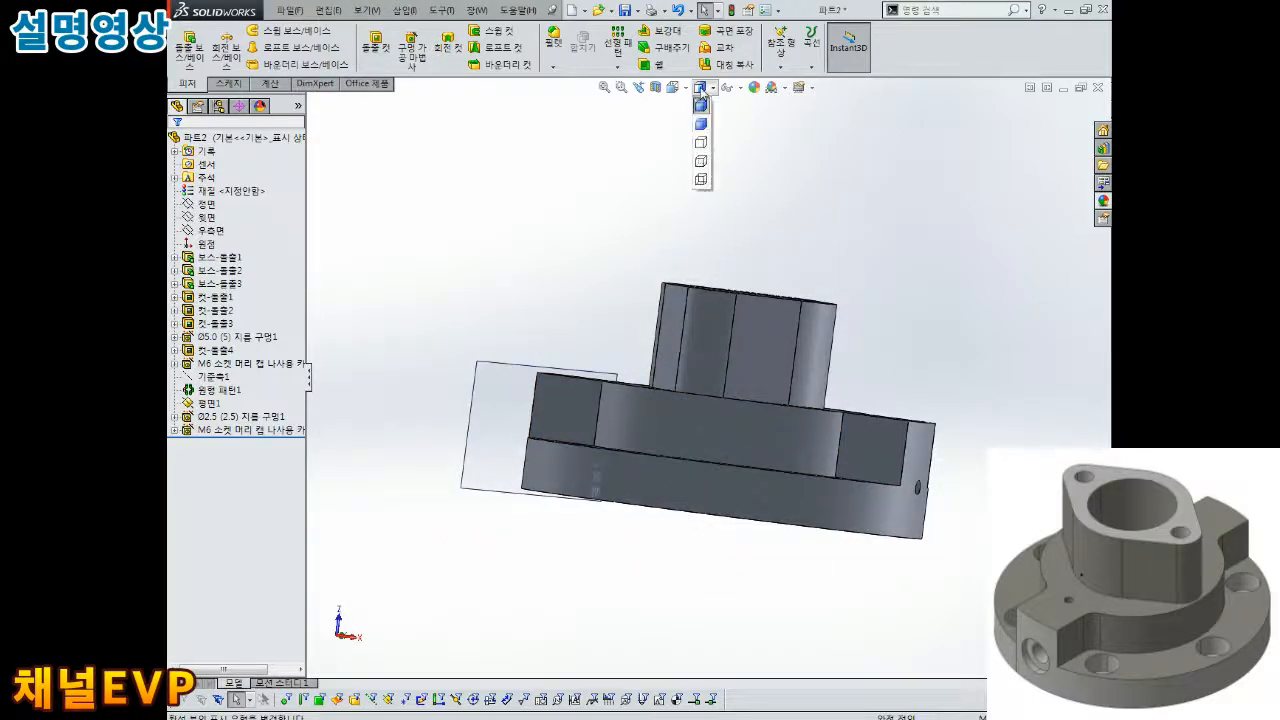
left_click(701, 180)
key("ctrl+8")
scroll(651, 503, "down", 4)
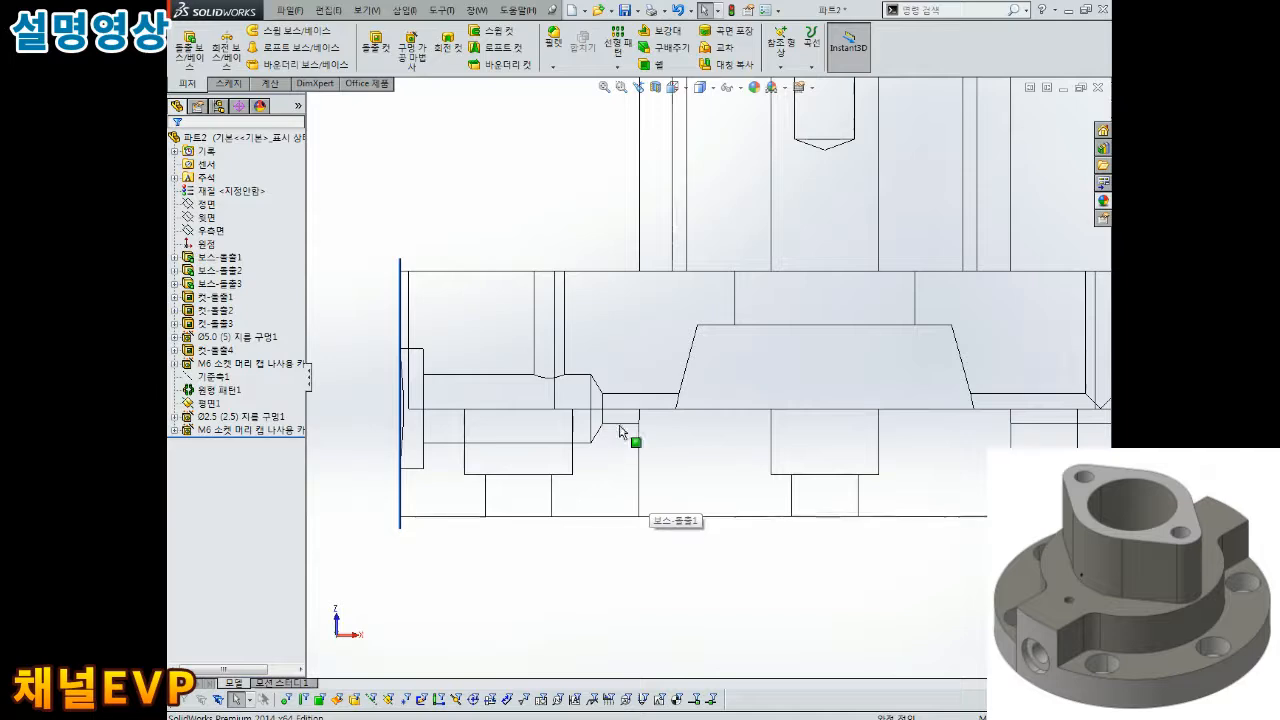
scroll(600, 428, "up", 3)
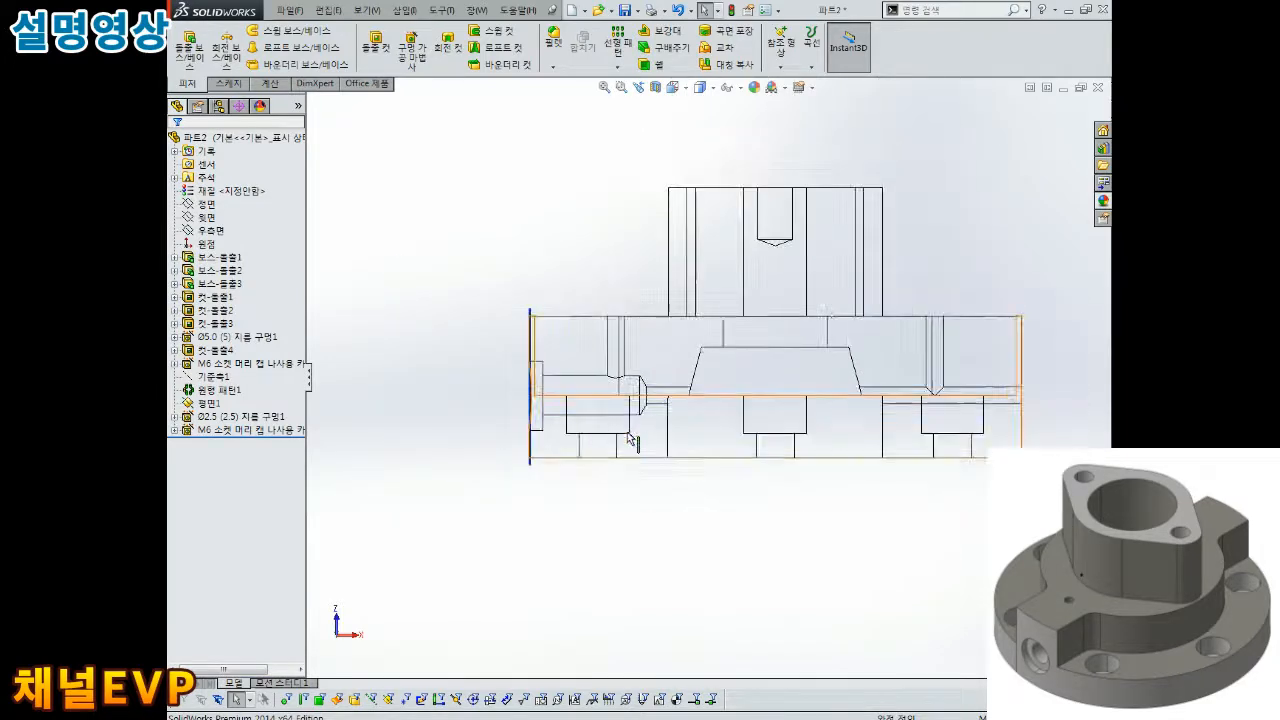
scroll(591, 372, "down", 2)
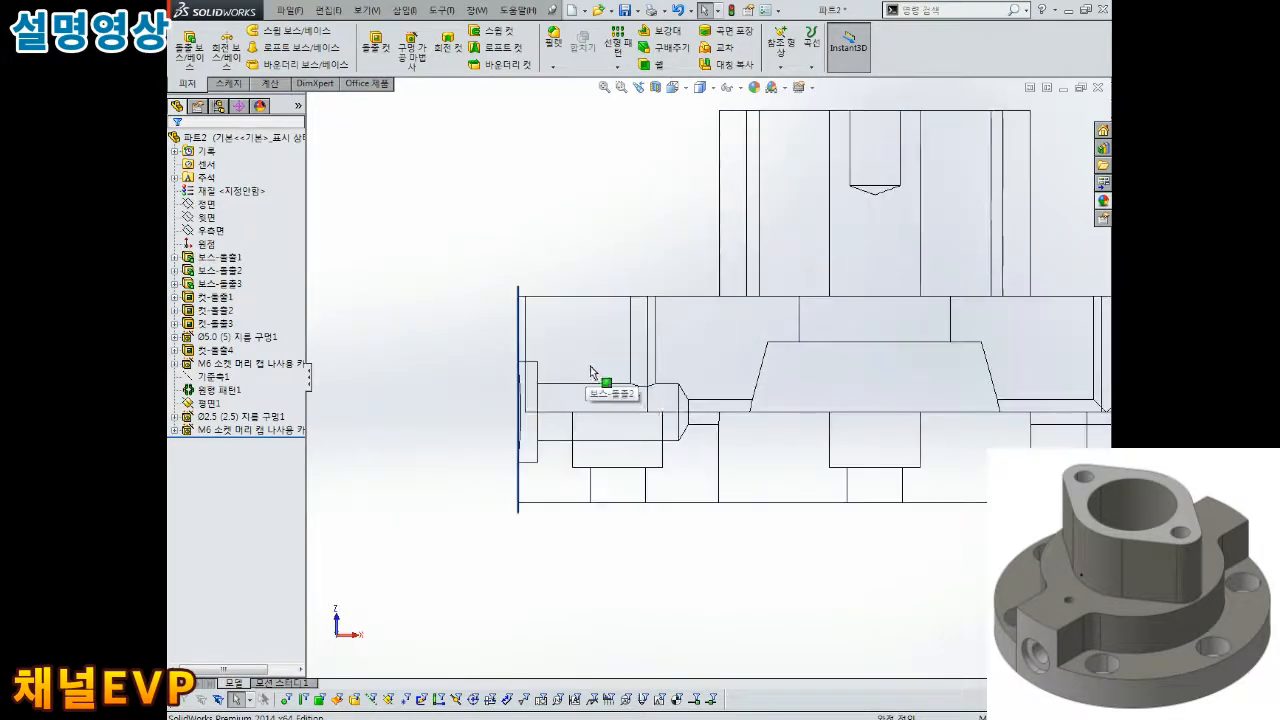
scroll(637, 387, "up", 3)
- Hide the reference plane tangent to the flange
middle_click_drag(868, 428, 808, 390)
left_click(554, 260)
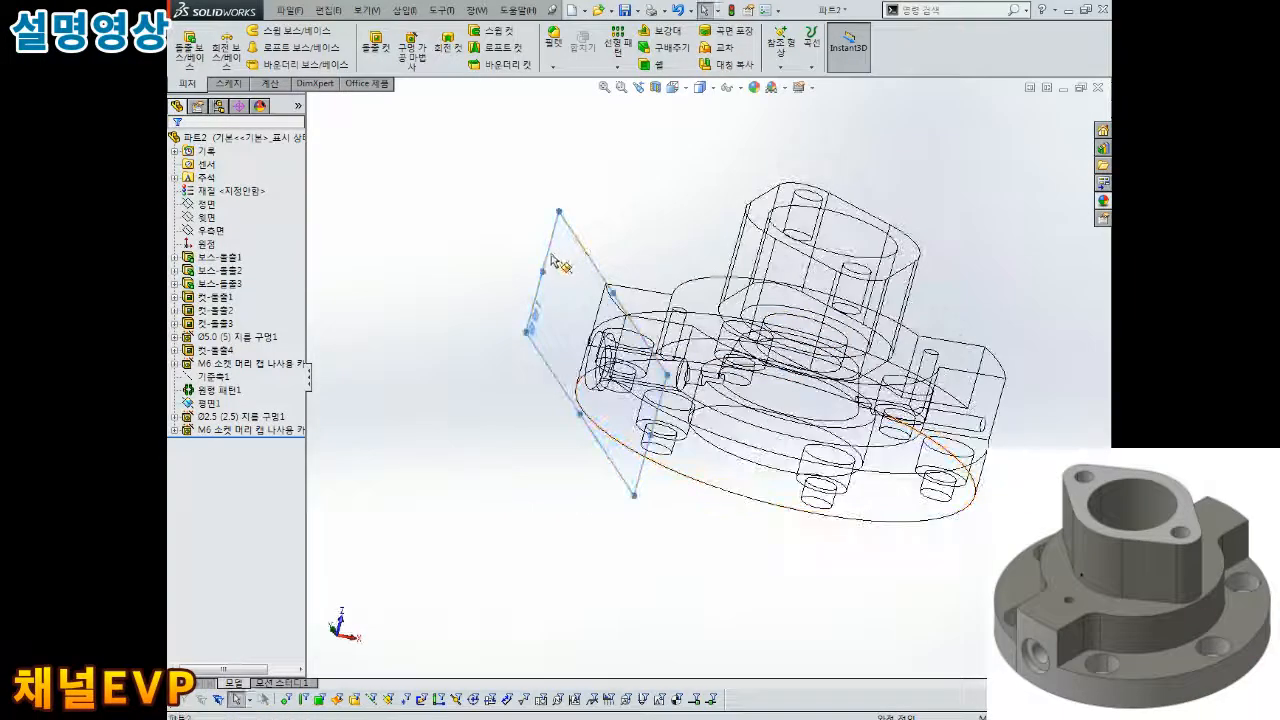
left_click(624, 209)
scroll(763, 288, "up", 1)
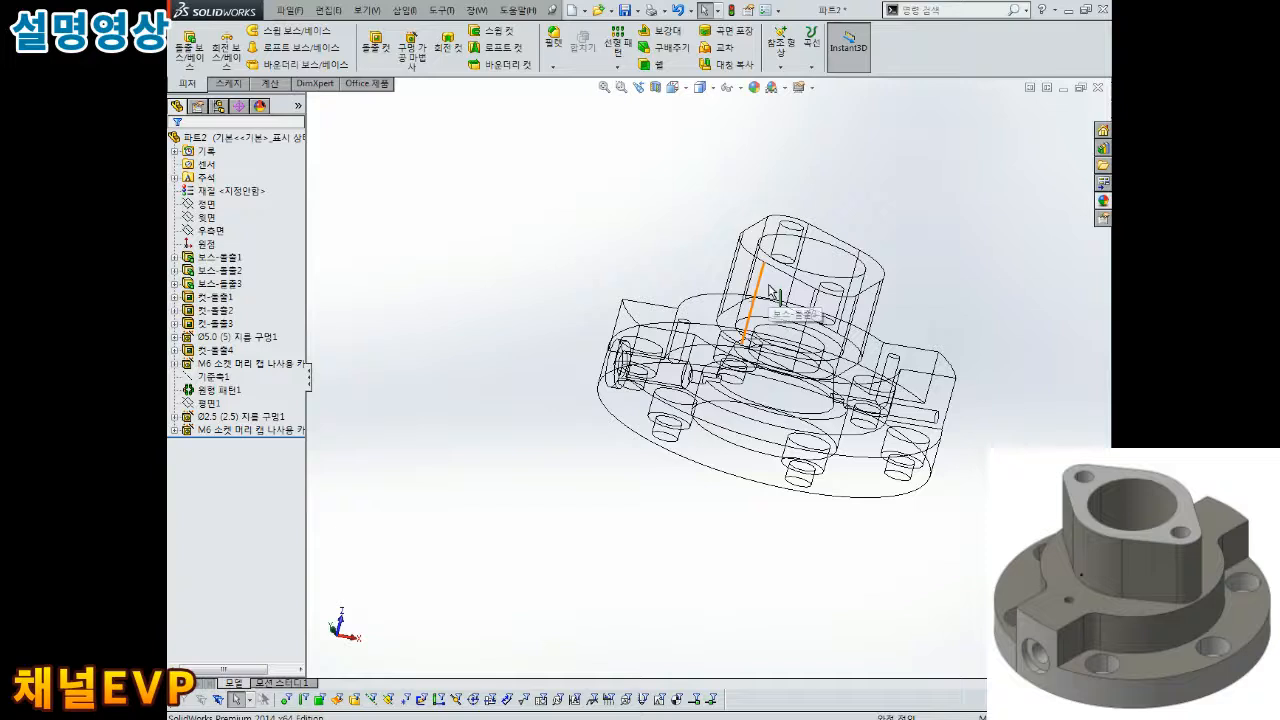
- Return the display to shaded with edges and view the finished housing from above
left_click(728, 91)
left_click(702, 89)
left_click(703, 107)
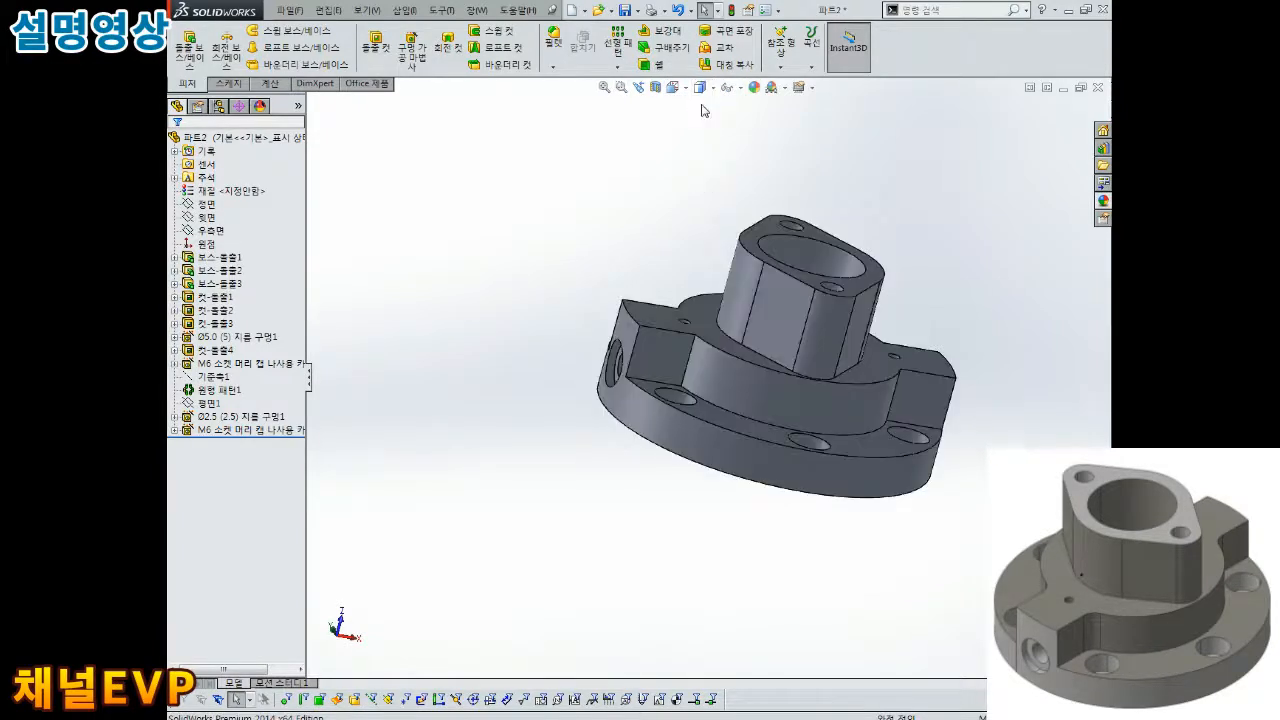
middle_click_drag(711, 184, 714, 217)
mouse_move(767, 318)
middle_mouse_down()
mouse_move(829, 286)
mouse_move(818, 307)
middle_mouse_up()
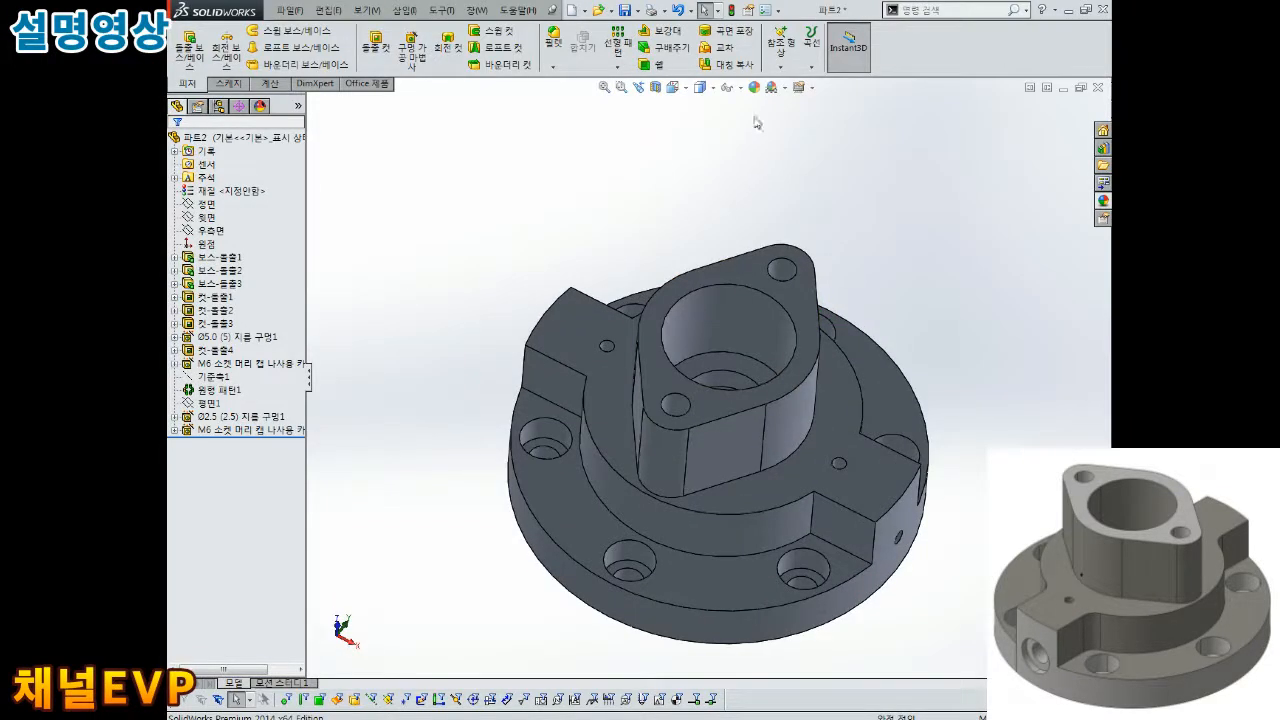
- Mirror the M6 counterbored side hole about the right plane onto the opposite side of the flange
left_click(730, 65)
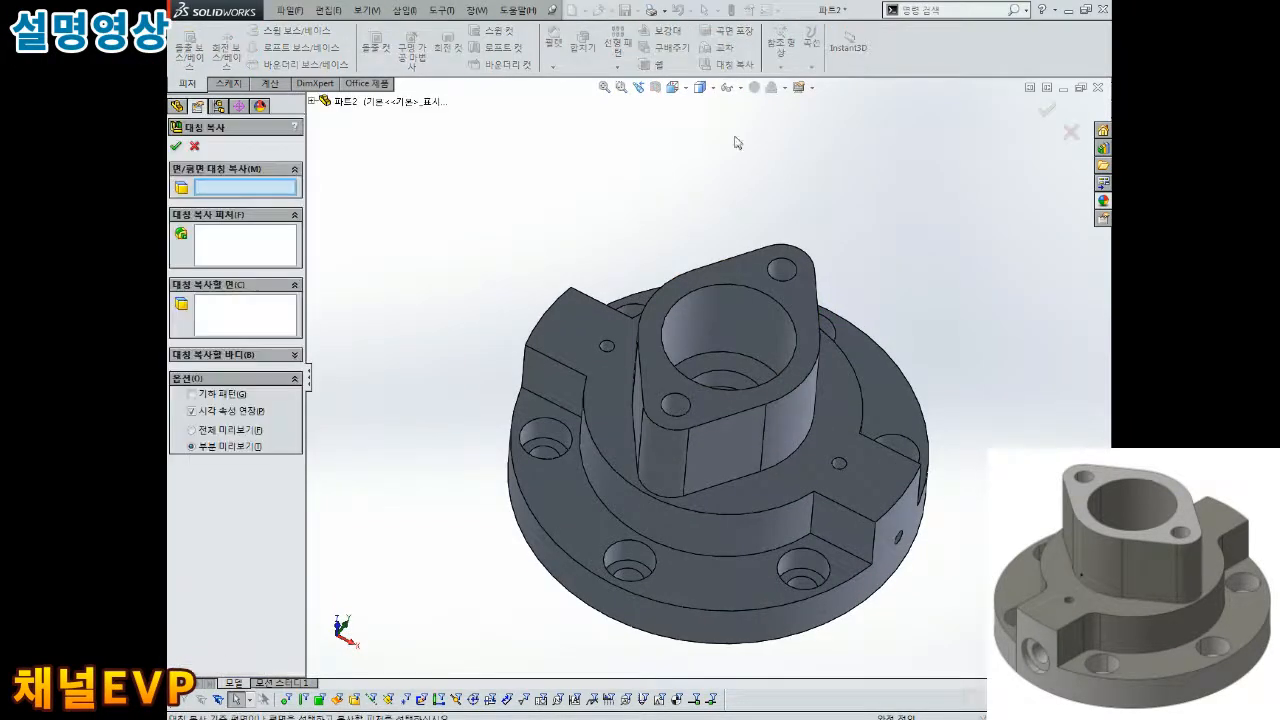
left_click(311, 102)
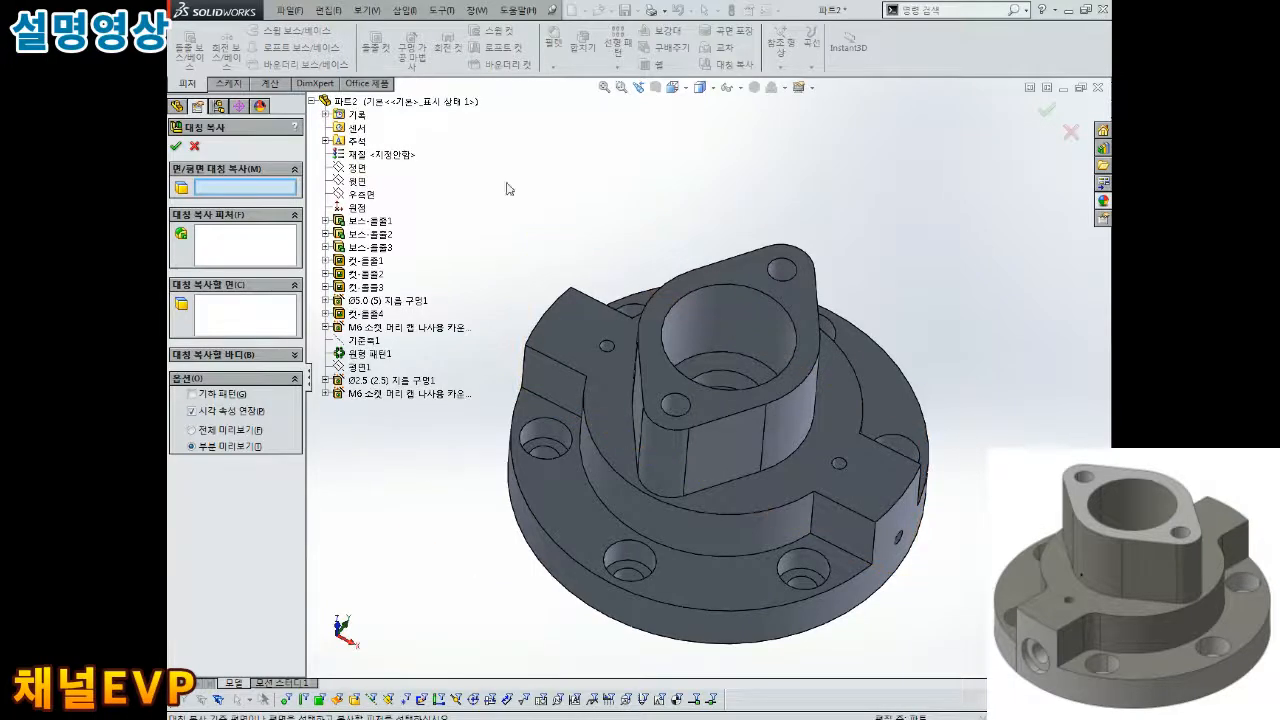
left_click(358, 194)
middle_click_drag(529, 297, 591, 277)
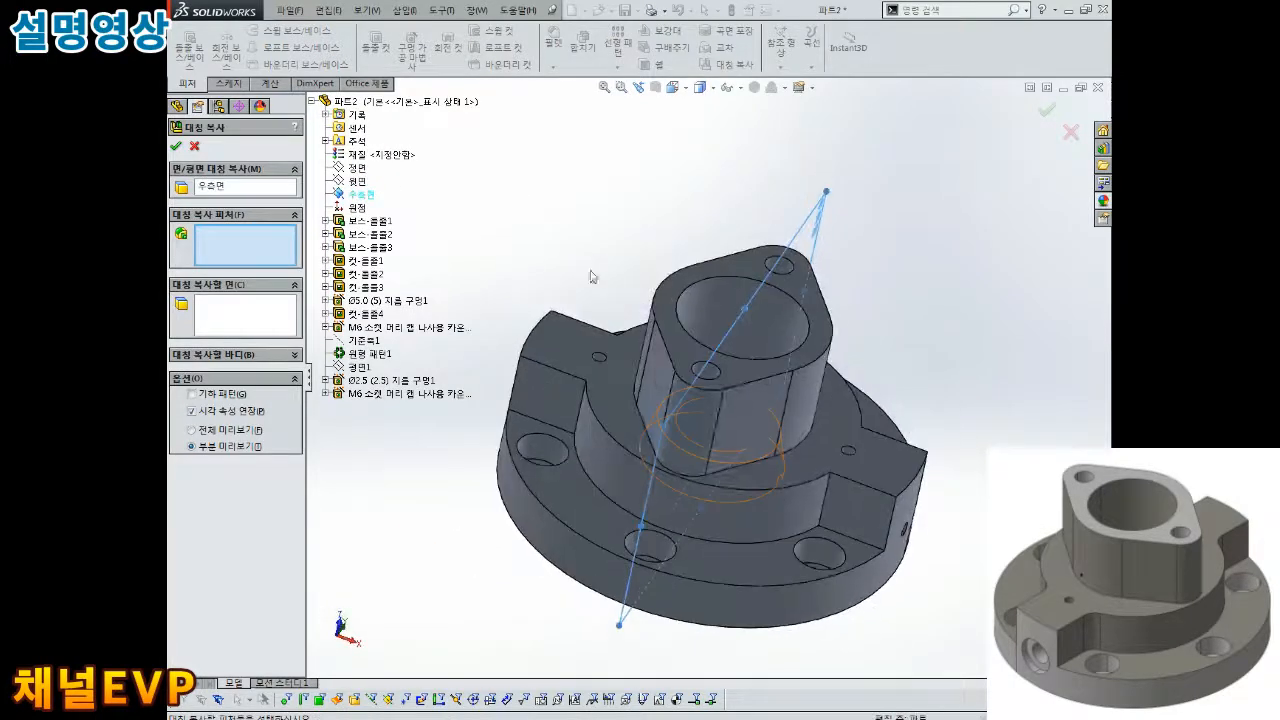
left_click(362, 403)
middle_click_drag(490, 378, 573, 174)
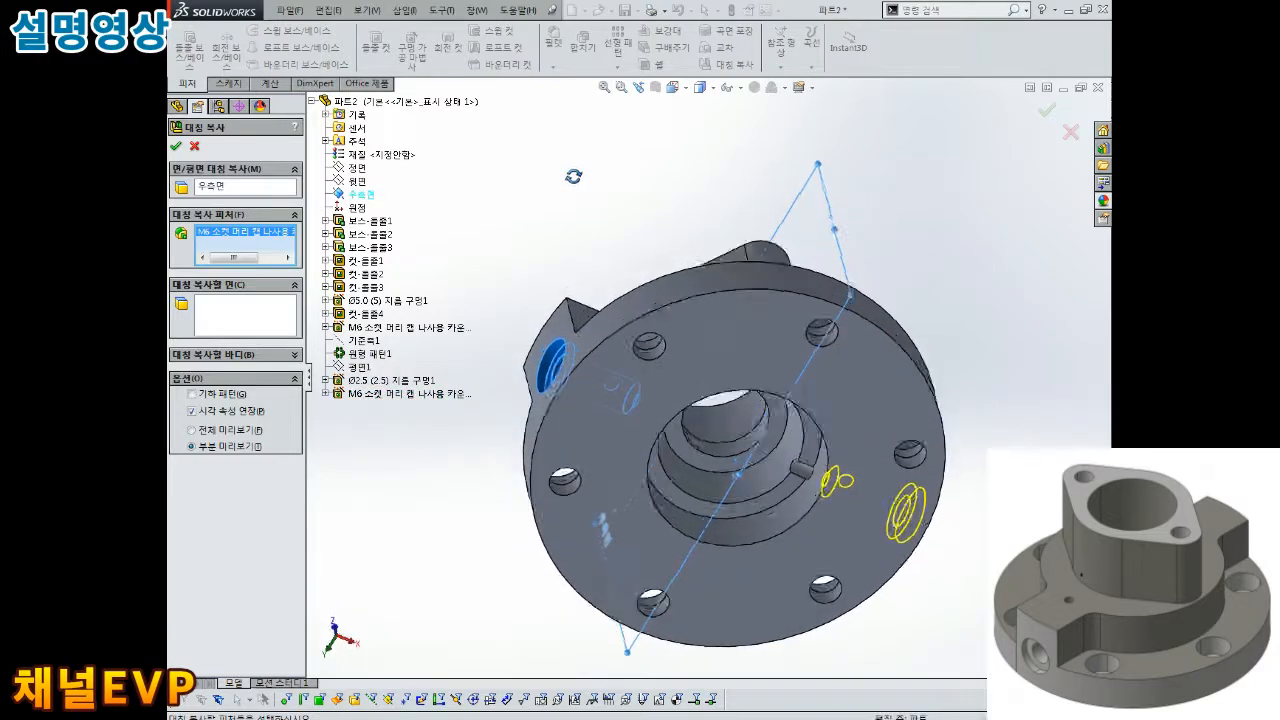
left_click(177, 148)
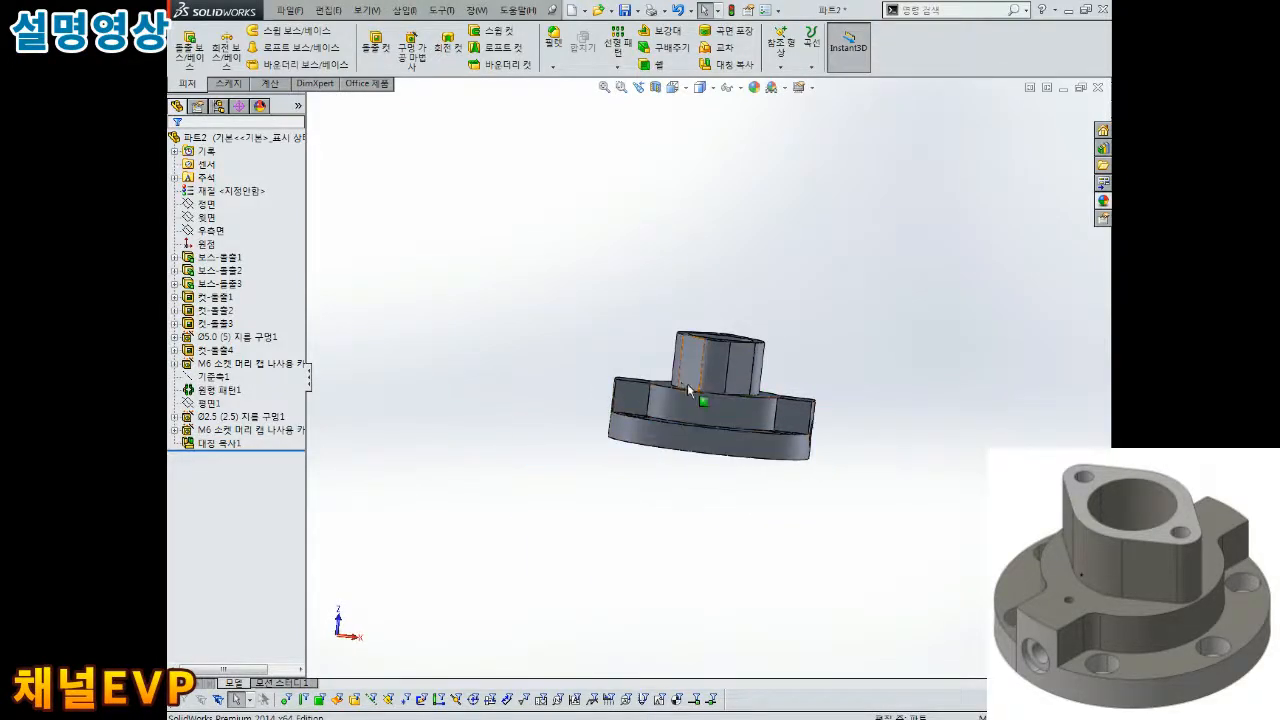
- Examine the mirrored side holes and the bore in wireframe from the side, front and bottom standard views
middle_click_drag(672, 372, 832, 485)
scroll(832, 492, "up", 1)
scroll(832, 492, "down", 3)
left_click(700, 88)
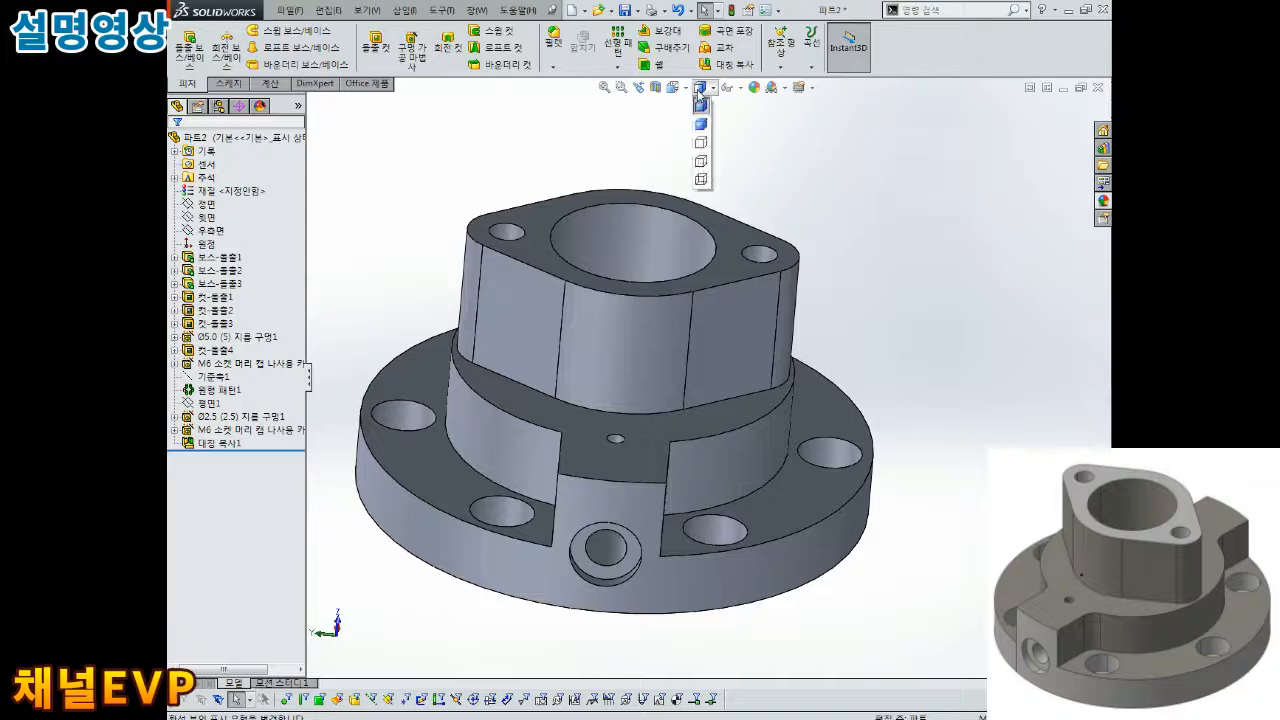
left_click(701, 180)
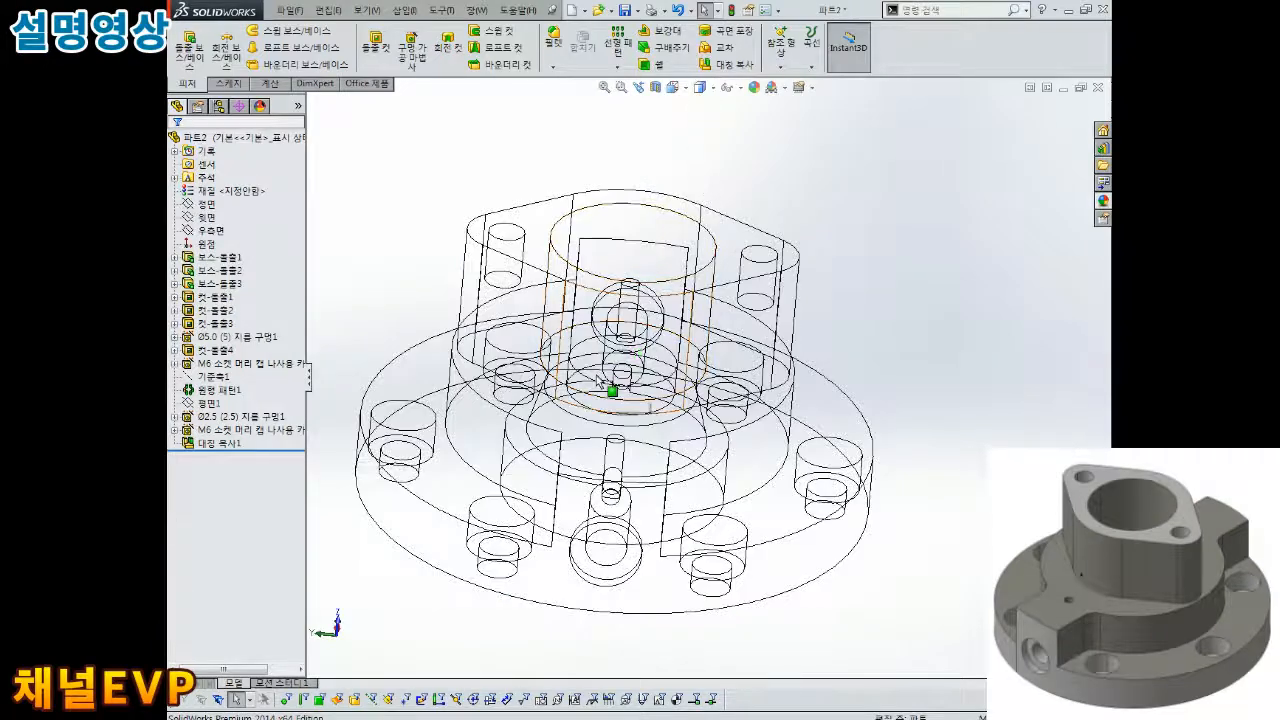
key("ctrl+3")
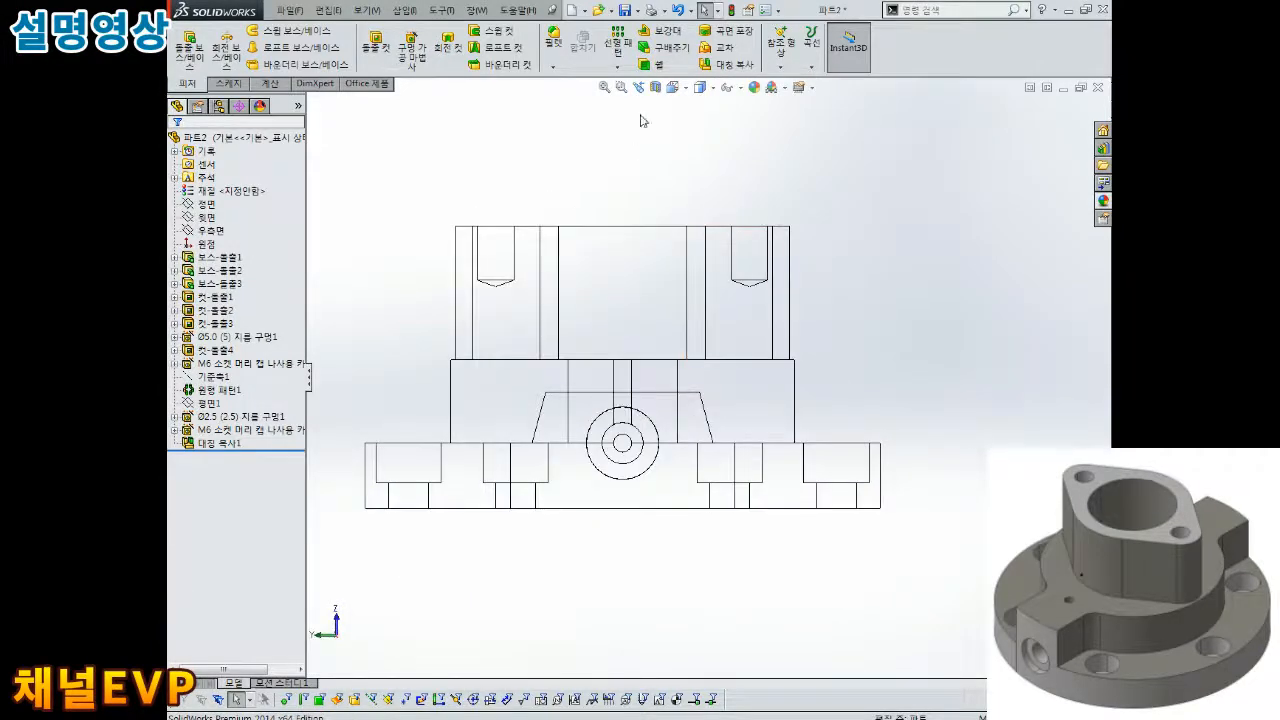
left_click(659, 89)
key("Escape")
left_click(673, 88)
left_click(692, 160)
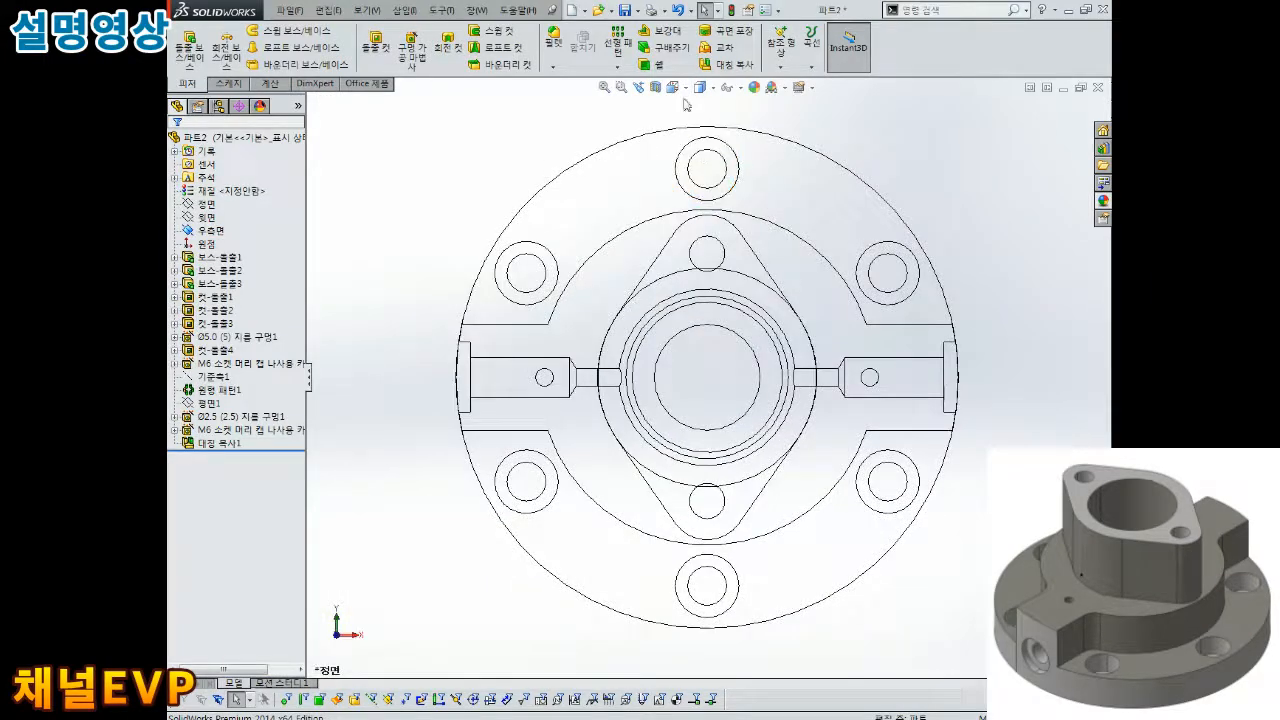
left_click(672, 89)
left_click(691, 163)
scroll(813, 562, "down", 2)
key("f")
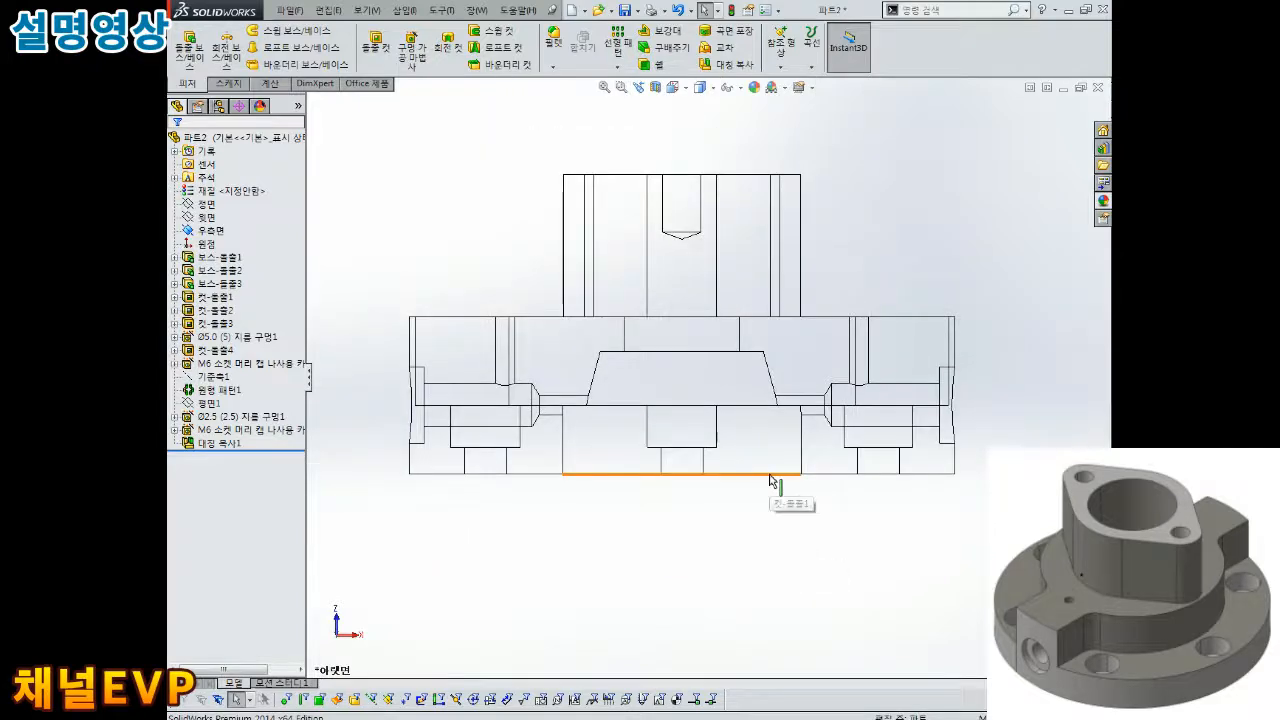
- Return the display to shaded with edges and section the housing along the right plane at 0 mm offset
left_click(710, 93)
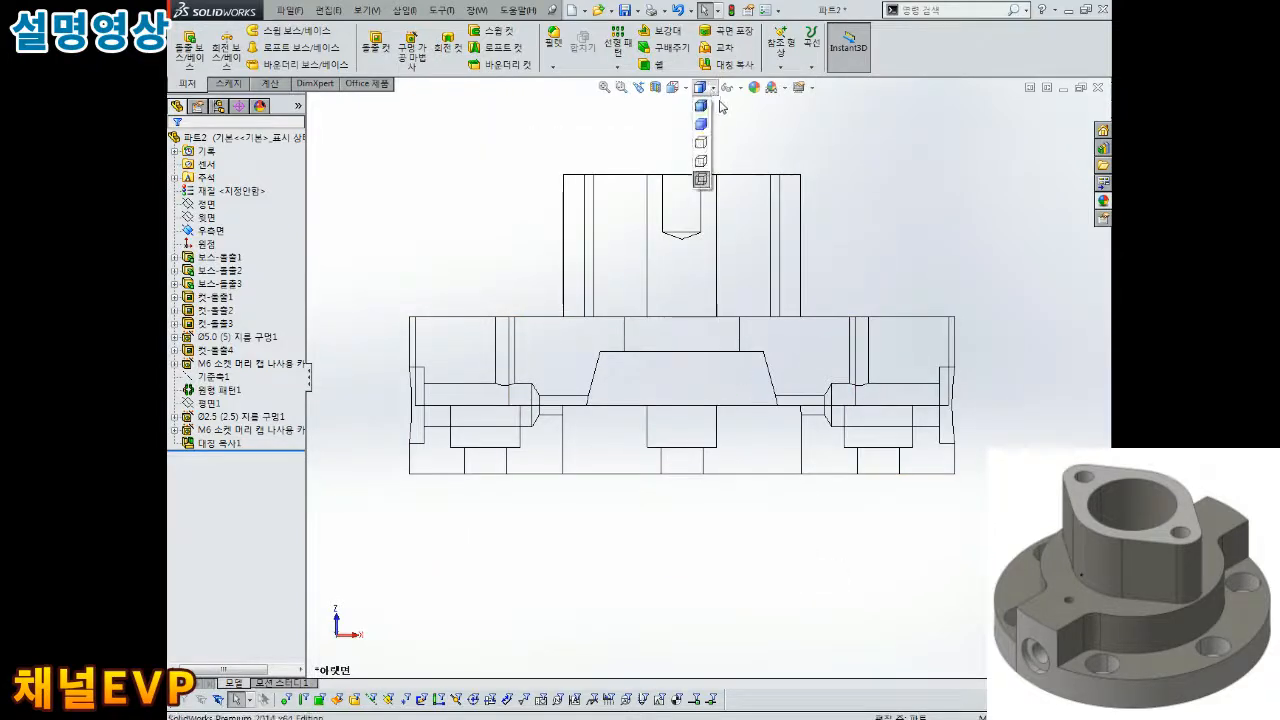
left_click(705, 109)
left_click(657, 93)
middle_click_drag(742, 195, 889, 175)
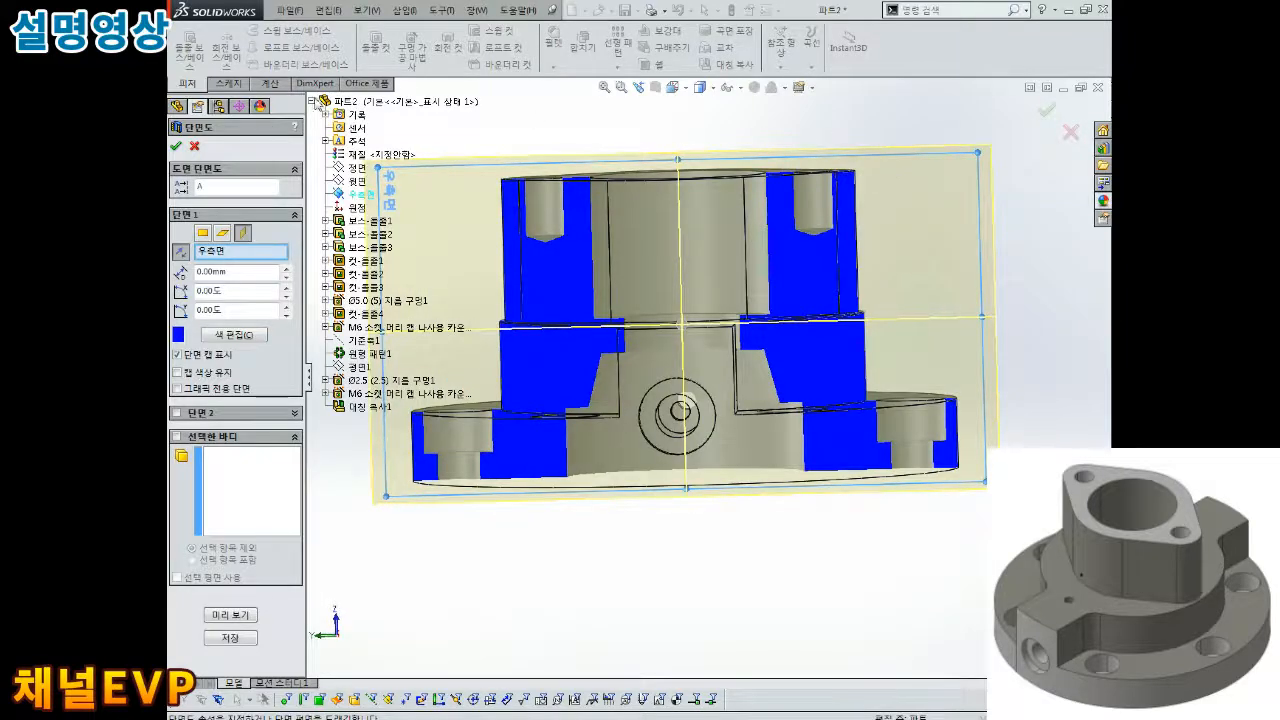
left_click(177, 146)
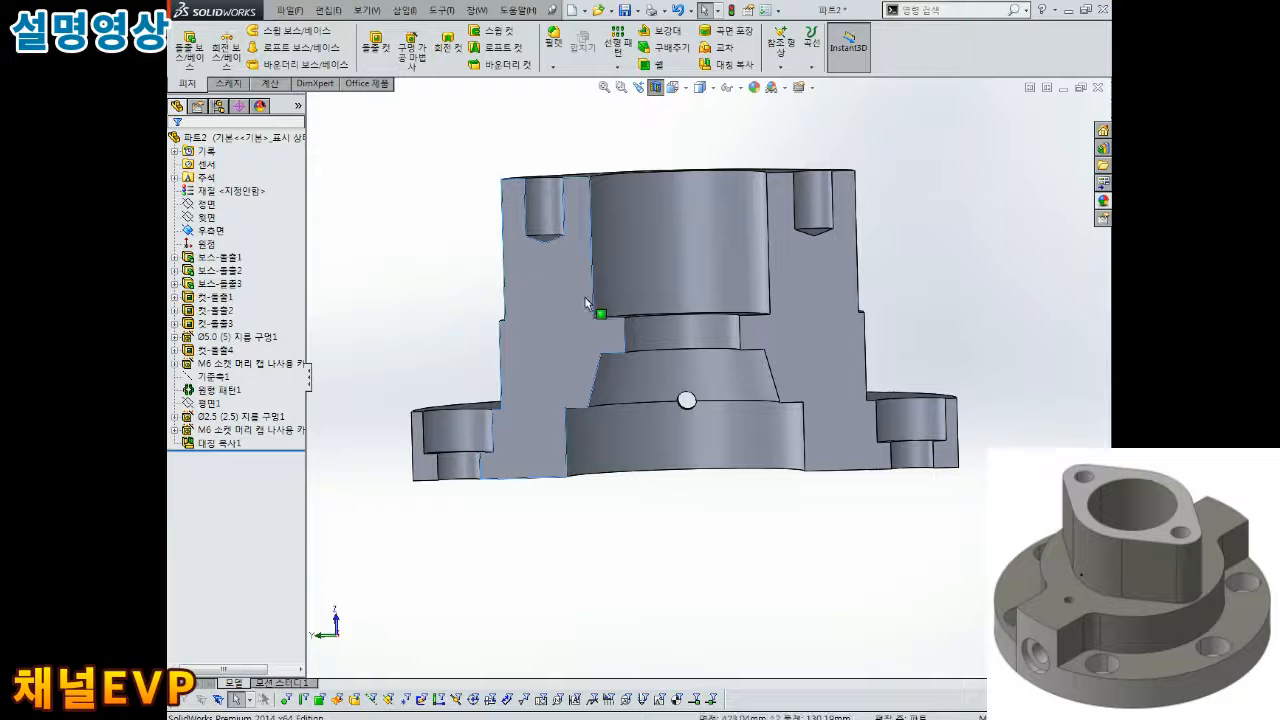
- Examine the stepped bore and the blind boss holes in the sectioned housing from several angles, including the left view, and turn the section off
middle_click_drag(598, 277, 633, 181)
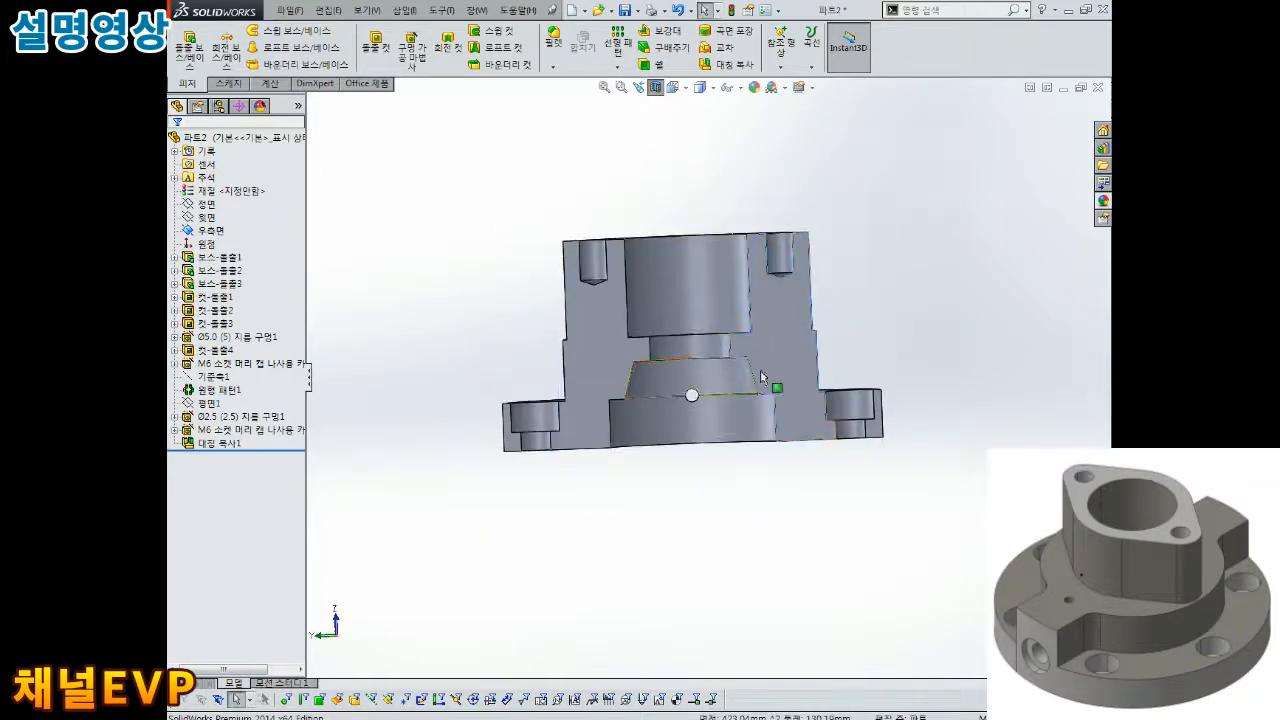
middle_click_drag(850, 415, 788, 432)
key("ctrl+7")
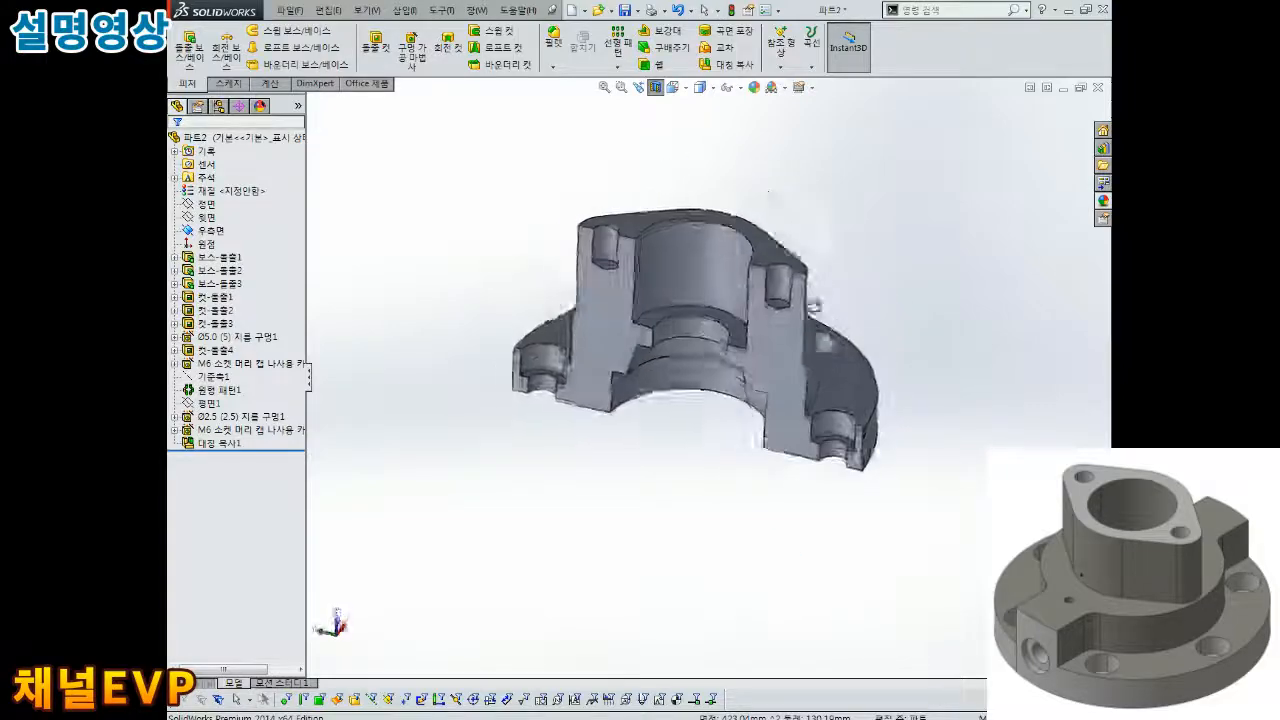
left_click(676, 88)
left_click(674, 144)
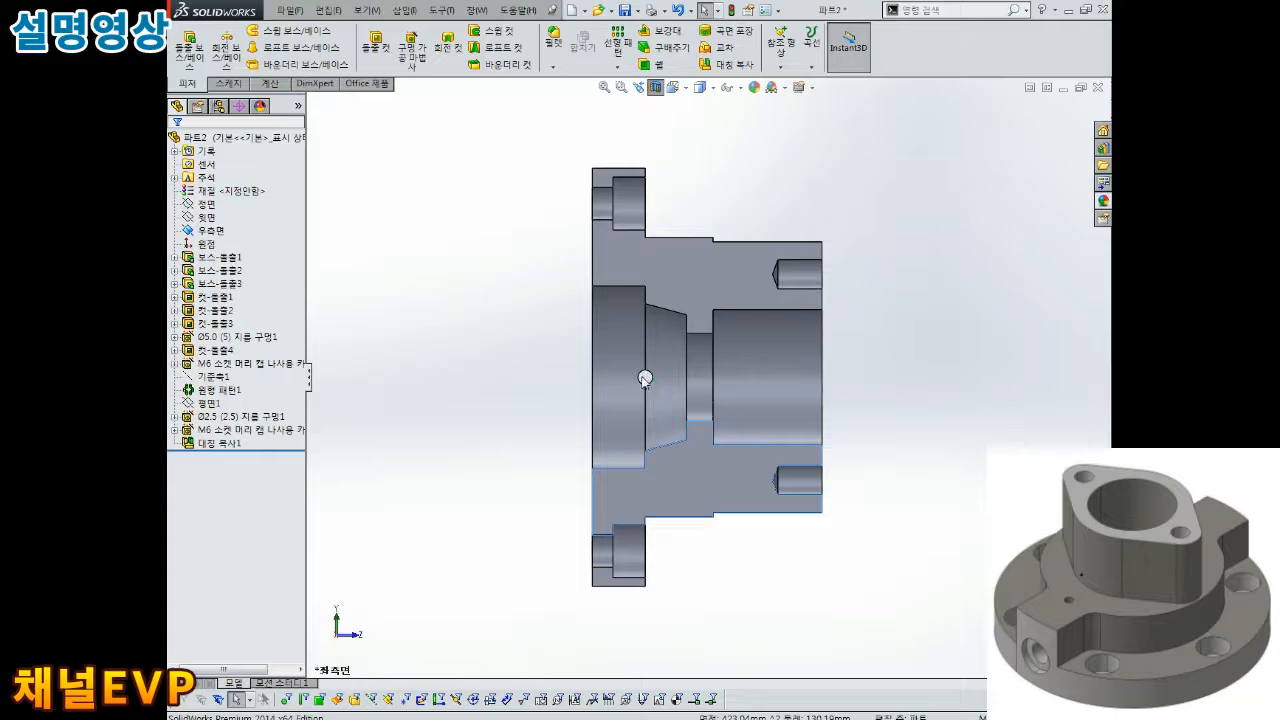
middle_click_drag(840, 489, 775, 402)
left_click(656, 88)
middle_click_drag(671, 286, 565, 432)
- Apply a light tan colour to the whole part and look it over from above
right_click(198, 137)
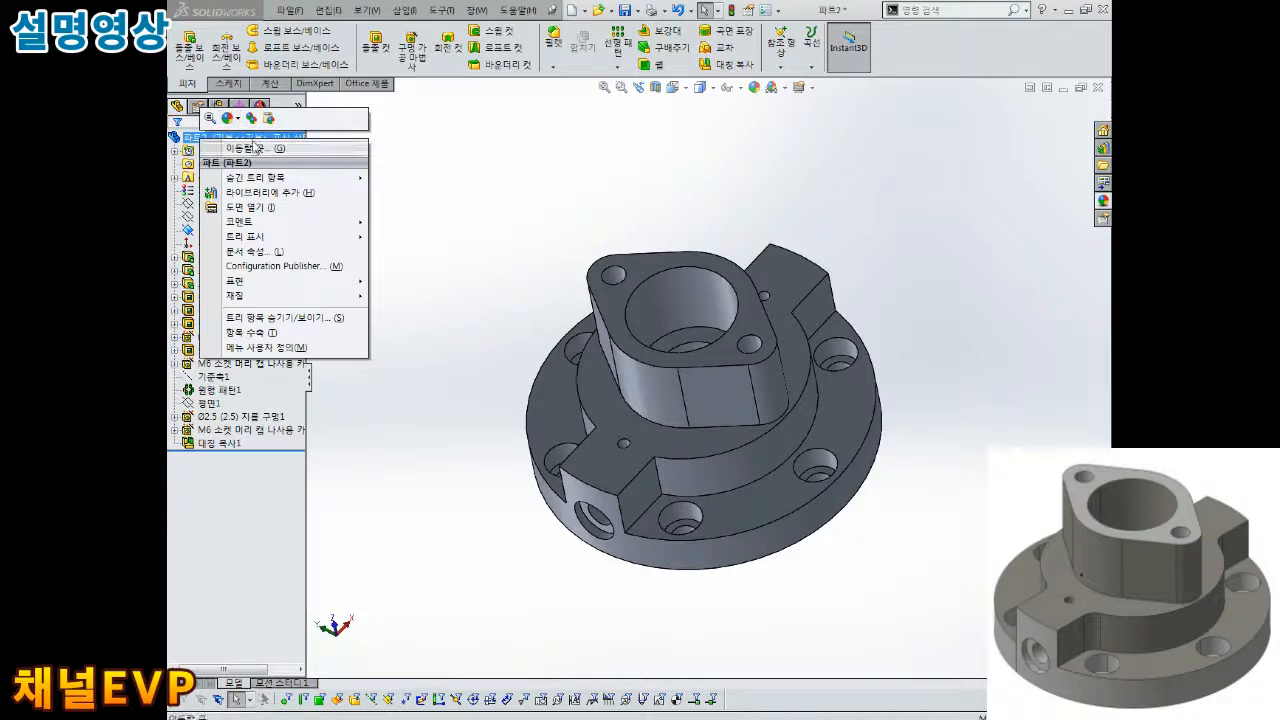
left_click(231, 119)
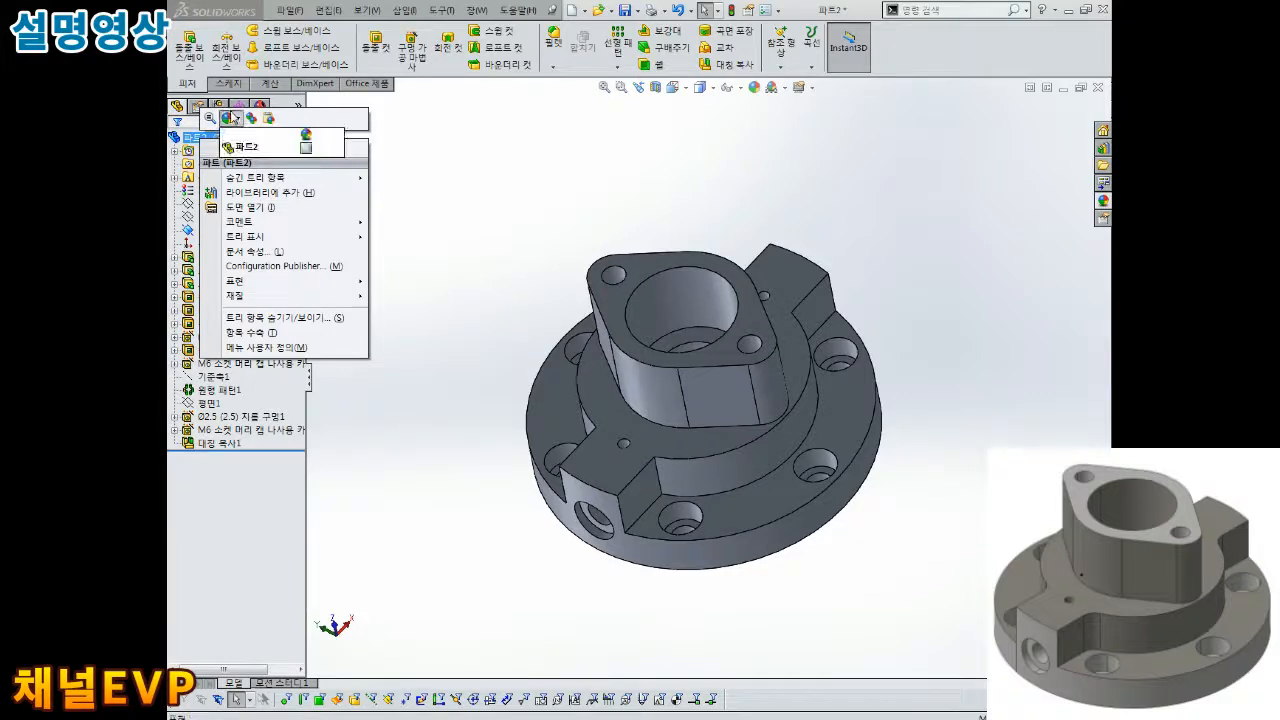
left_click(236, 147)
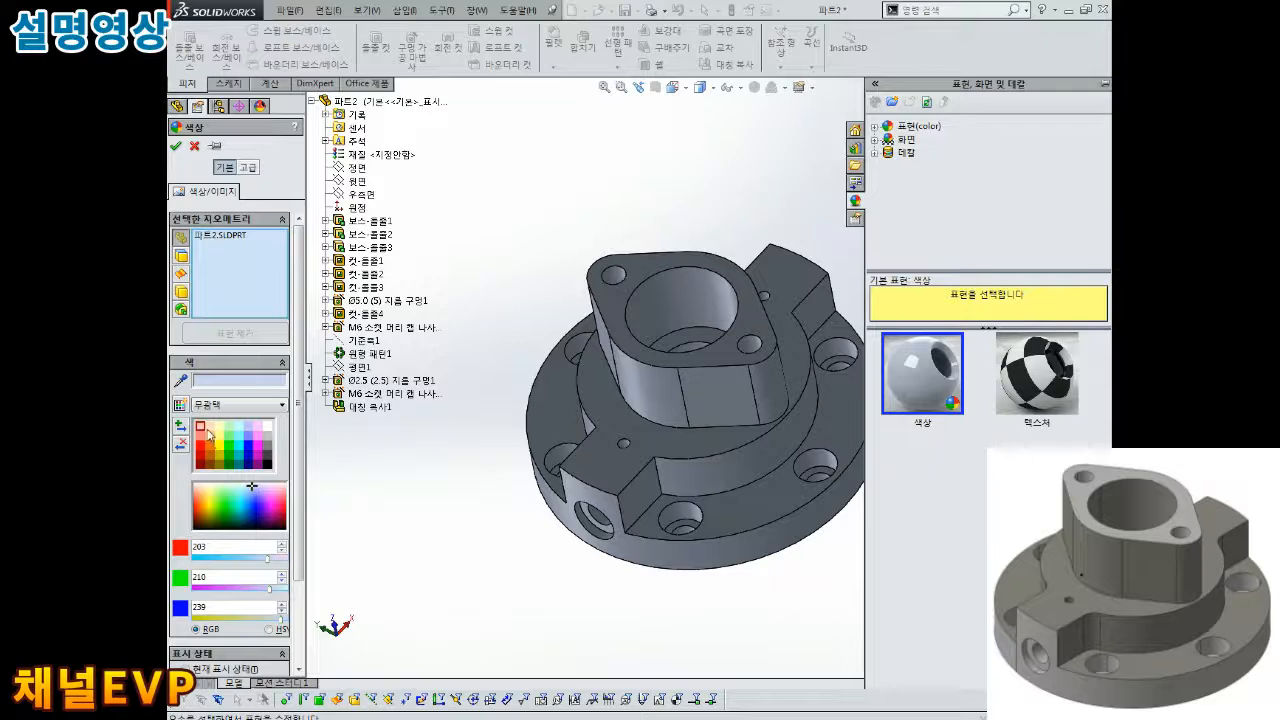
left_click(209, 428)
left_click(177, 147)
middle_click_drag(603, 209, 808, 367)
middle_click_drag(500, 269, 808, 434)
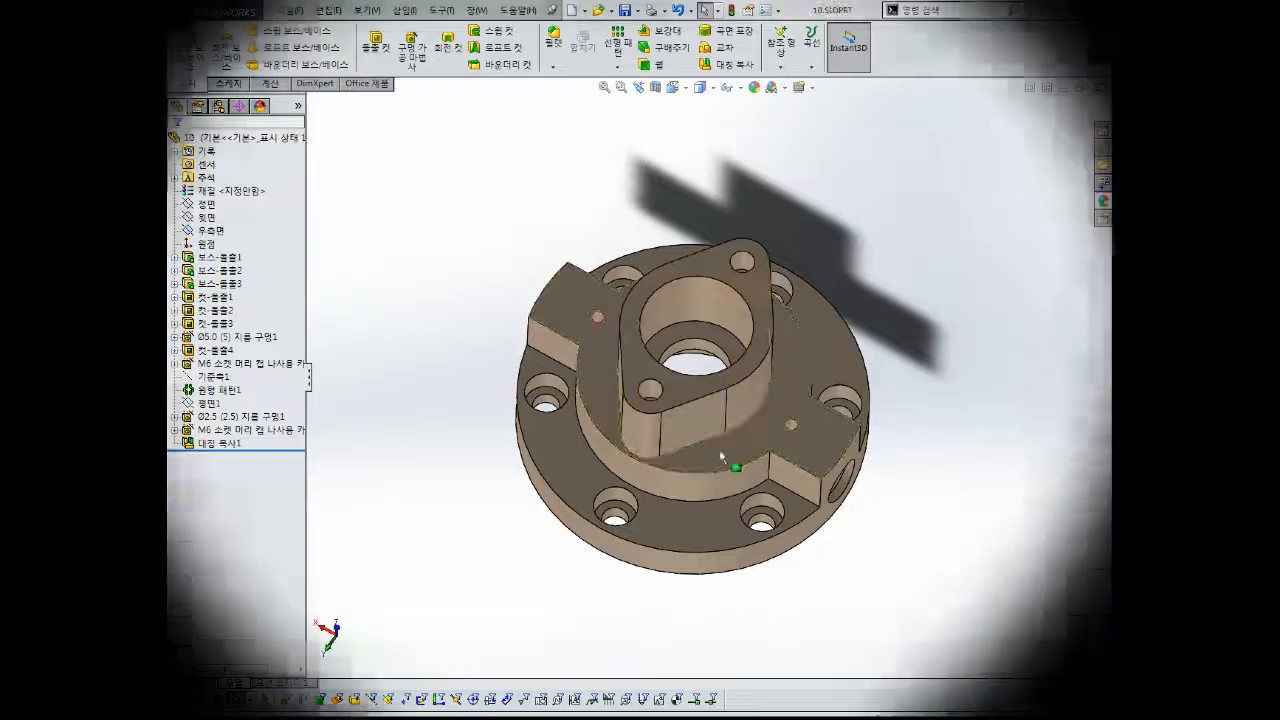